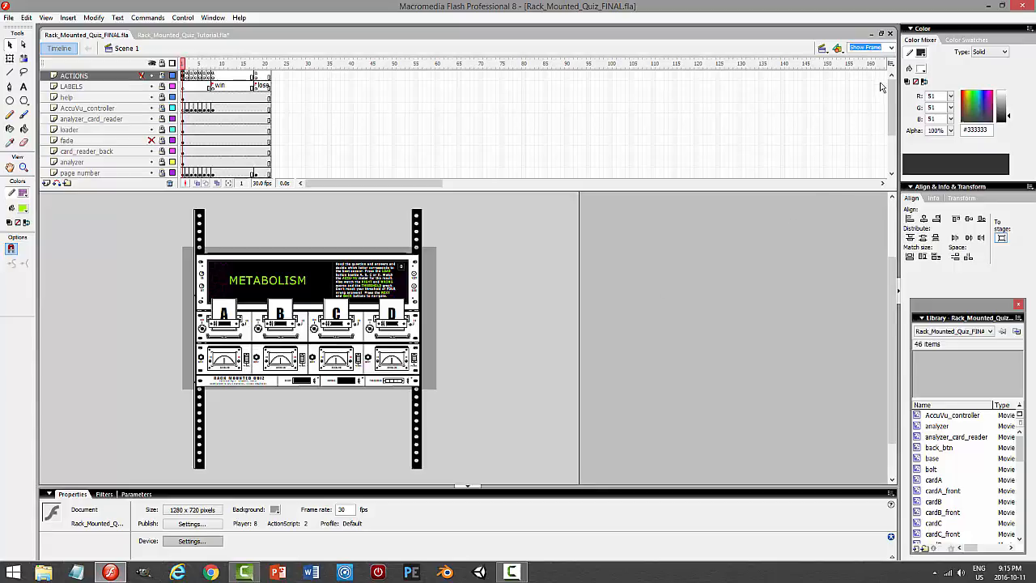
# - Examine the Metabolism quiz rack at 100% magnification, from the question monitor down to the score and threshold displays
pyautogui.click(890, 48)
pyautogui.click(859, 74)
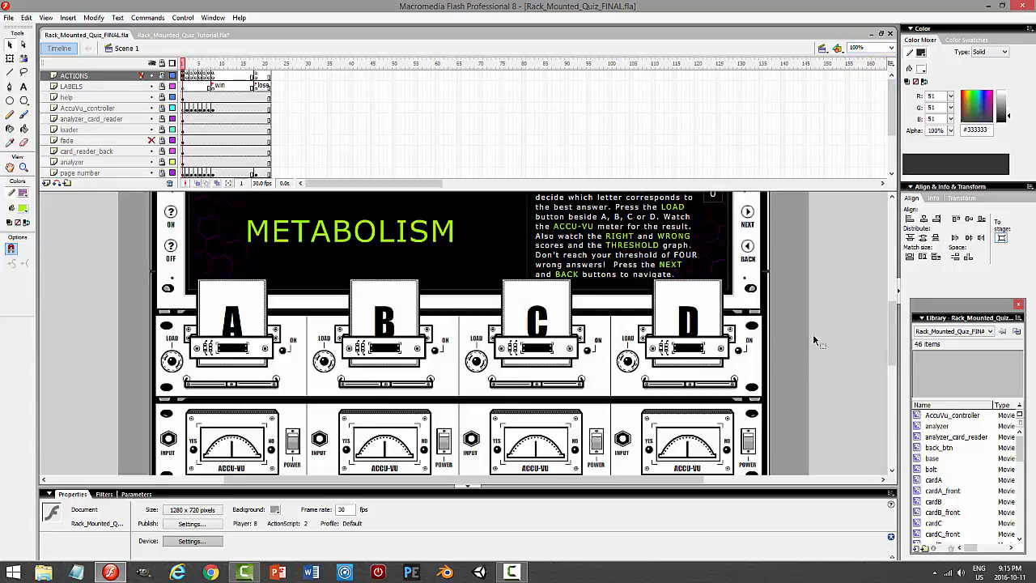
pyautogui.scroll(3, 892, 327)
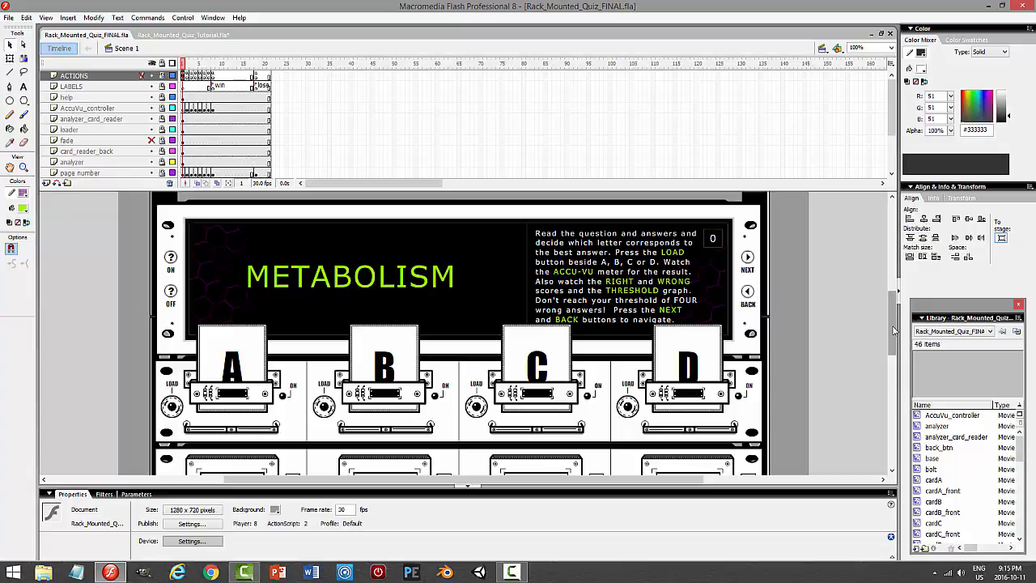
pyautogui.moveTo(893, 325); pyautogui.dragTo(892, 327)
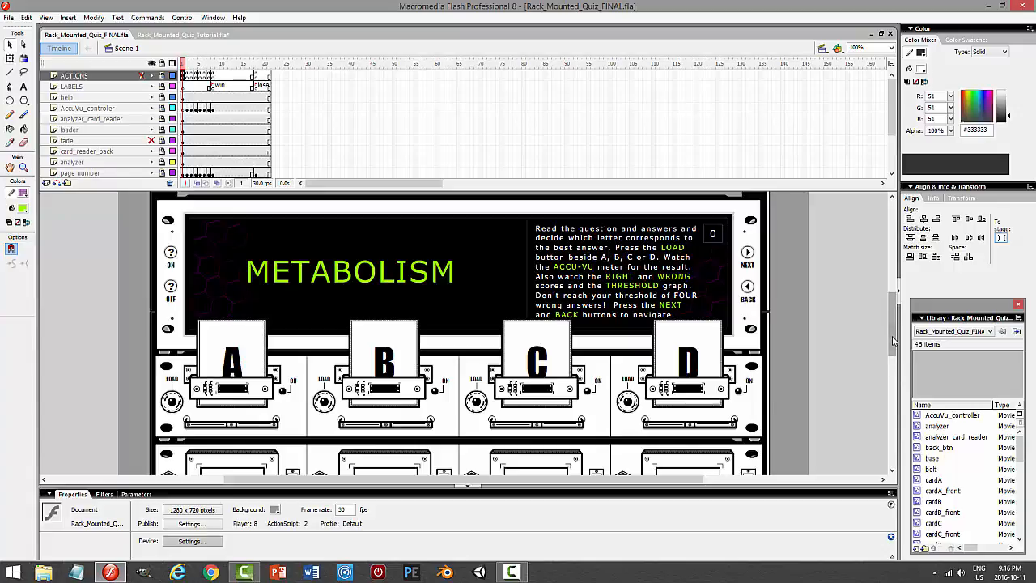
pyautogui.moveTo(892, 335); pyautogui.dragTo(894, 359)
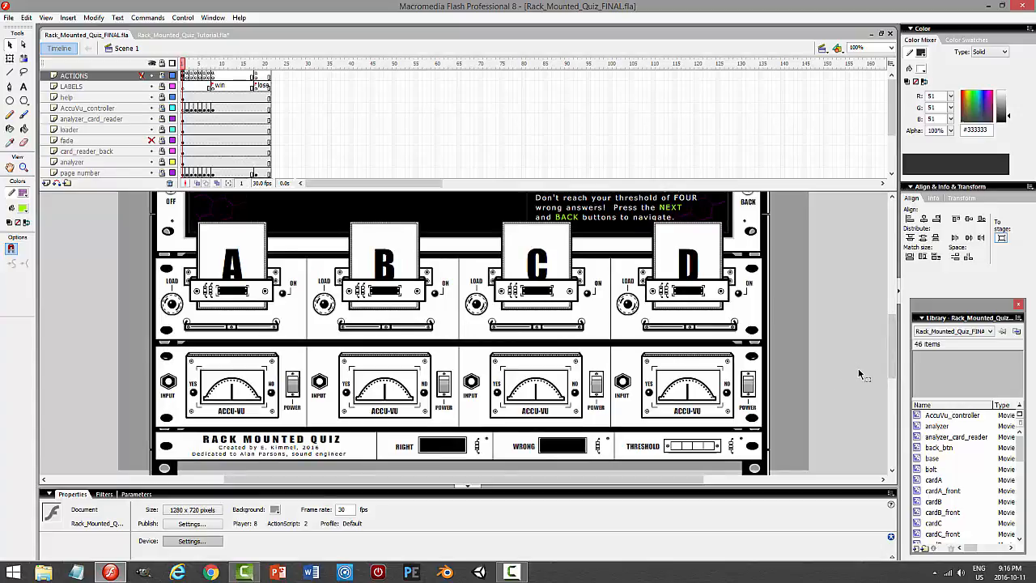
pyautogui.scroll(3, 860, 374)
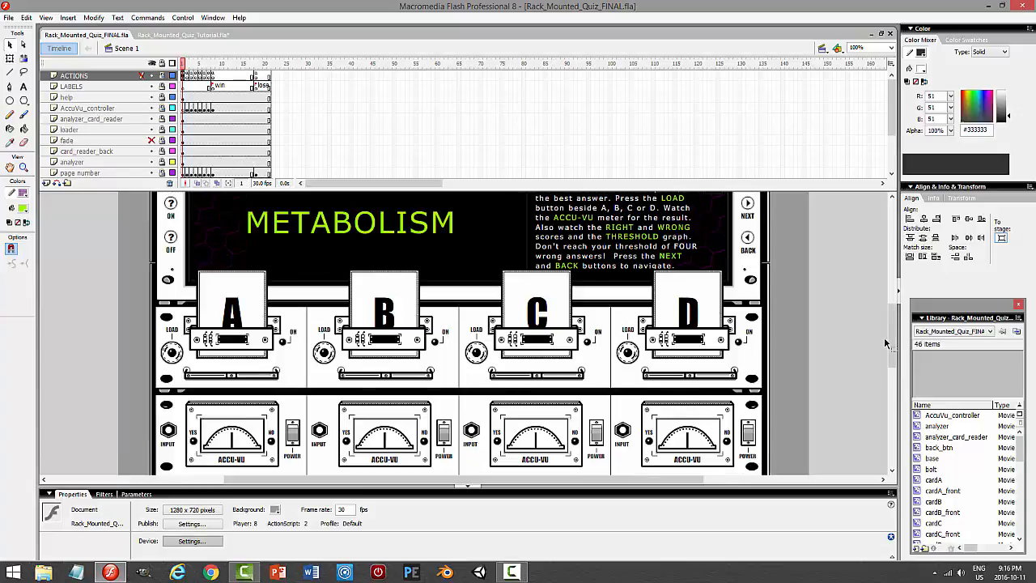
pyautogui.moveTo(891, 327); pyautogui.dragTo(891, 341)
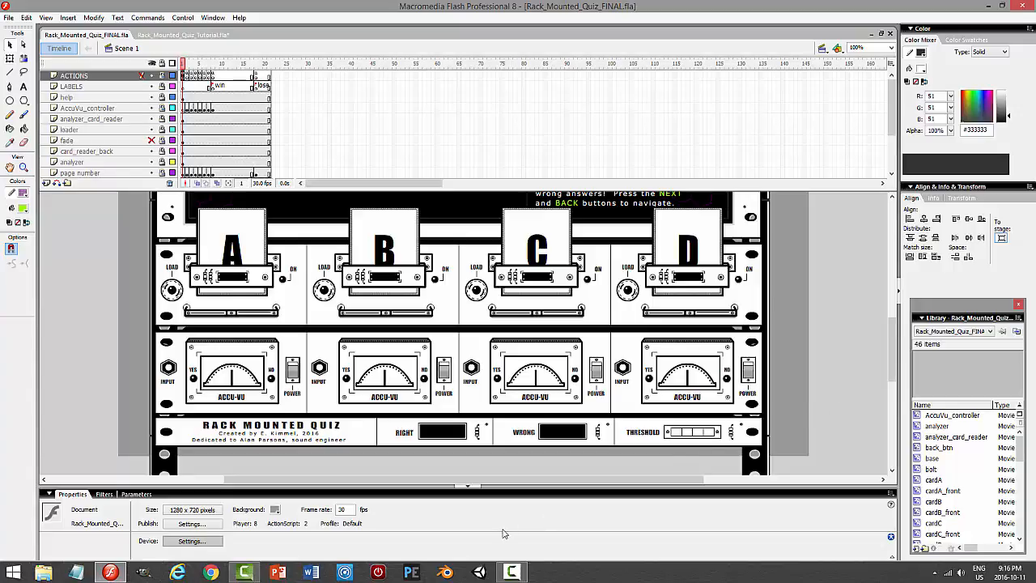
pyautogui.click(513, 571)
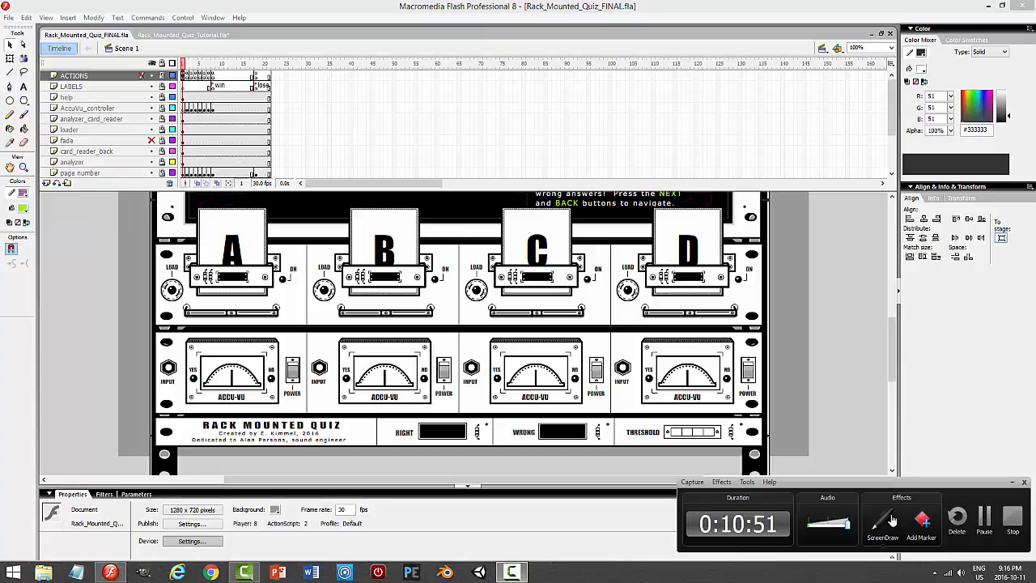
pyautogui.click(1011, 481)
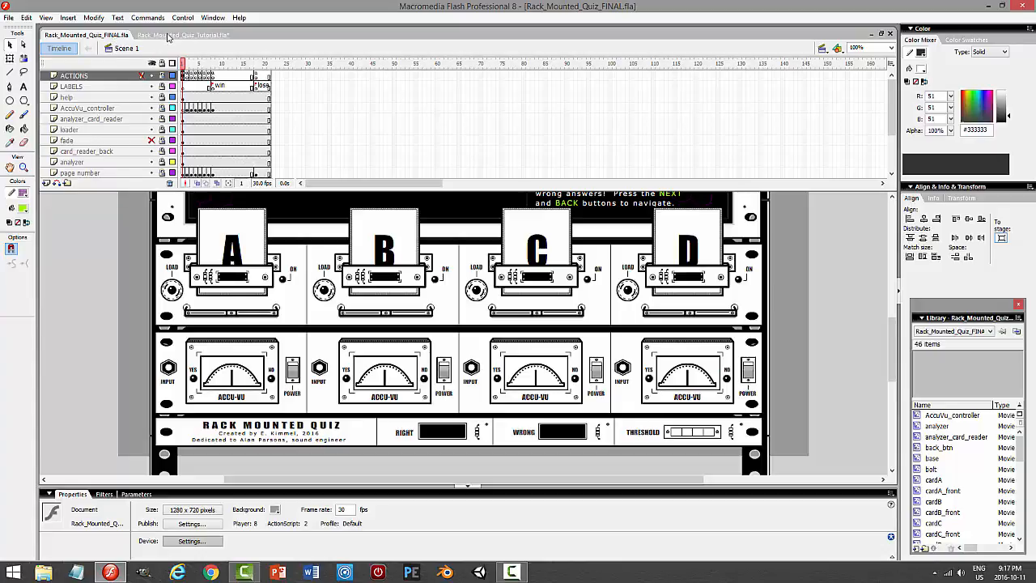
# - Switch to Rack_Mounted_Quiz_Tutorial.fla and set its frame rate to 30 fps
pyautogui.click(171, 35)
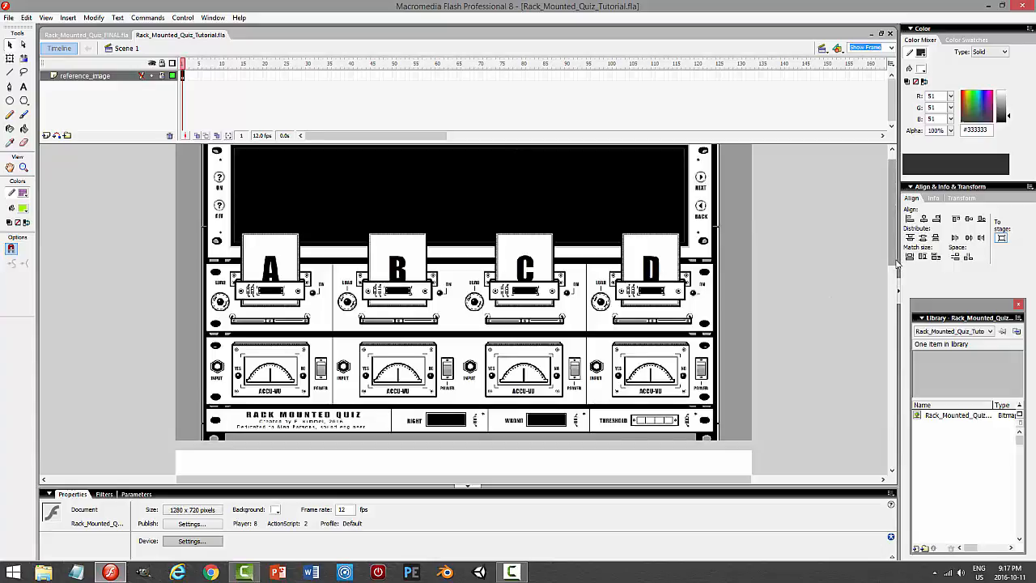
pyautogui.moveTo(893, 263); pyautogui.dragTo(893, 353)
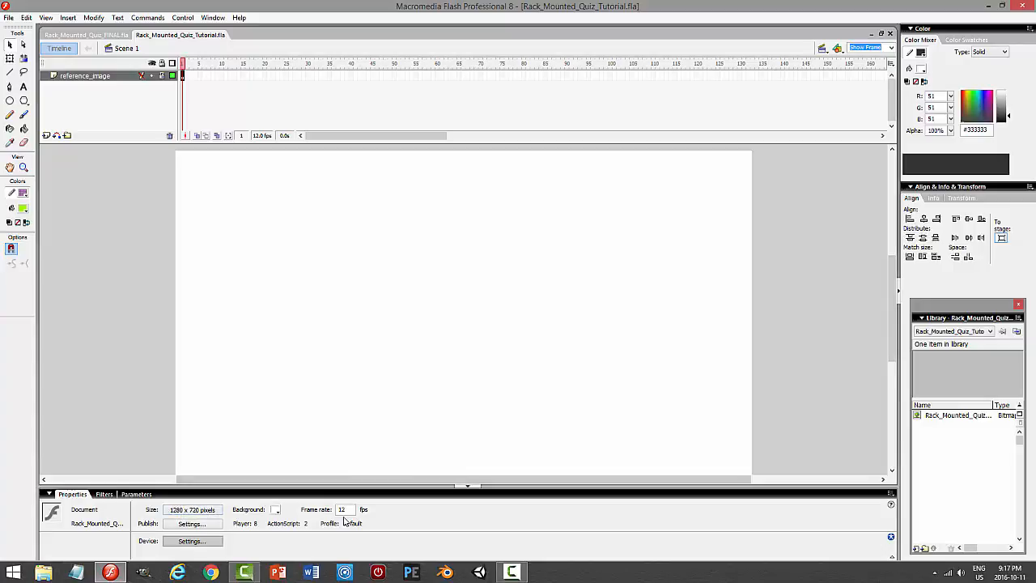
pyautogui.moveTo(354, 508); pyautogui.dragTo(308, 511)
pyautogui.write('30')
pyautogui.press('Return')
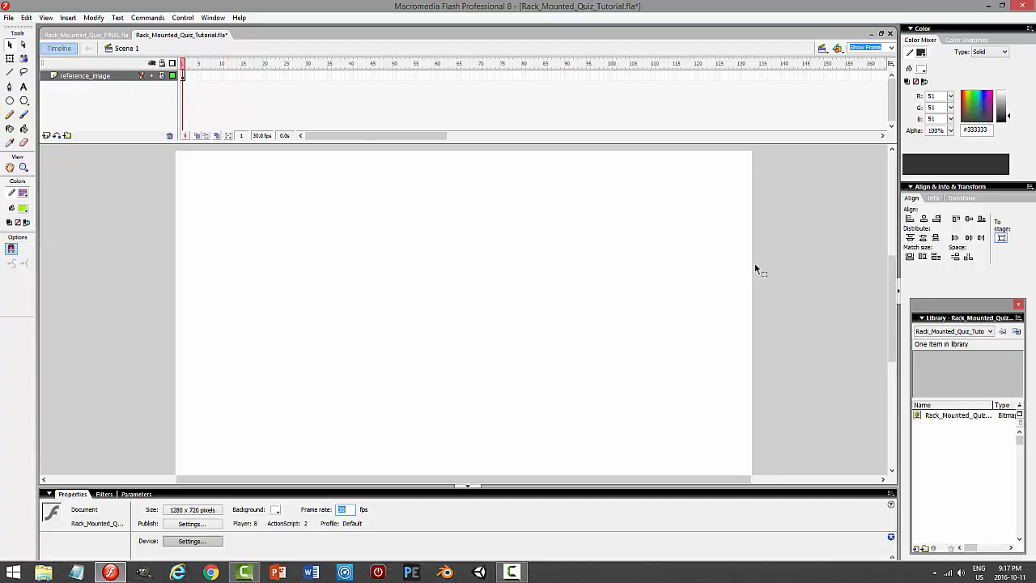
# - View the reference image in the tutorial document at 100% magnification
pyautogui.moveTo(893, 315); pyautogui.dragTo(893, 211)
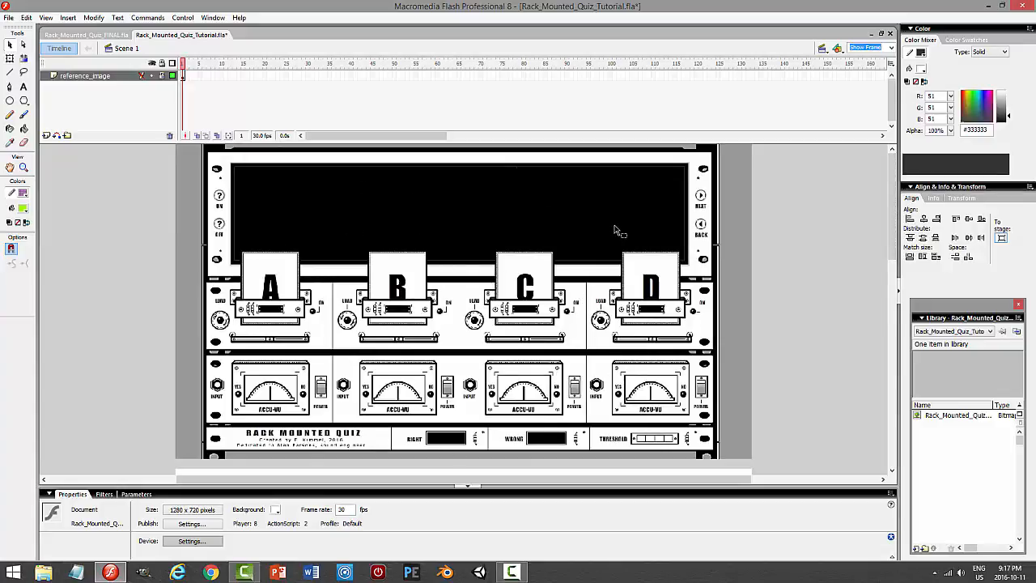
pyautogui.click(891, 47)
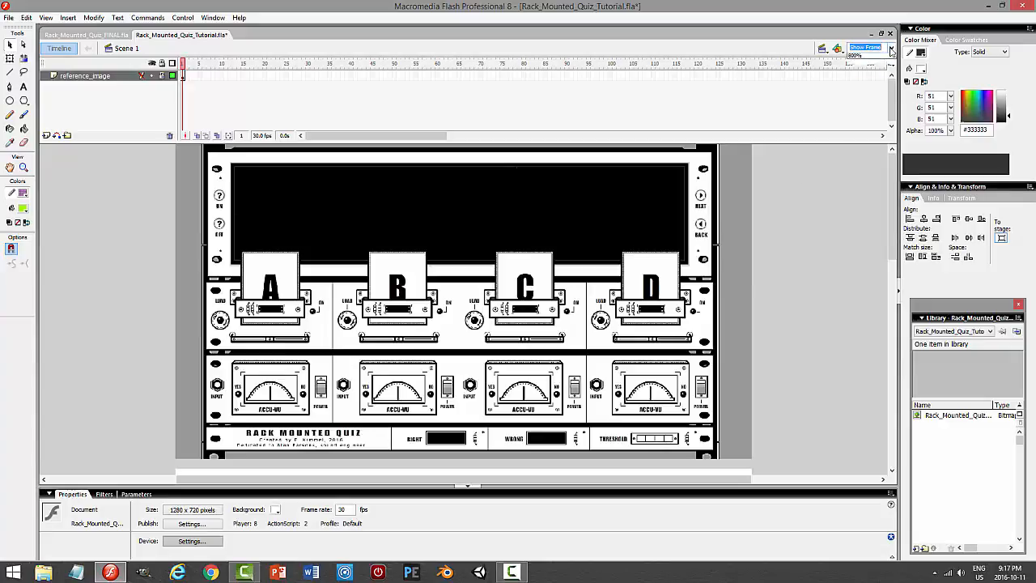
pyautogui.click(856, 89)
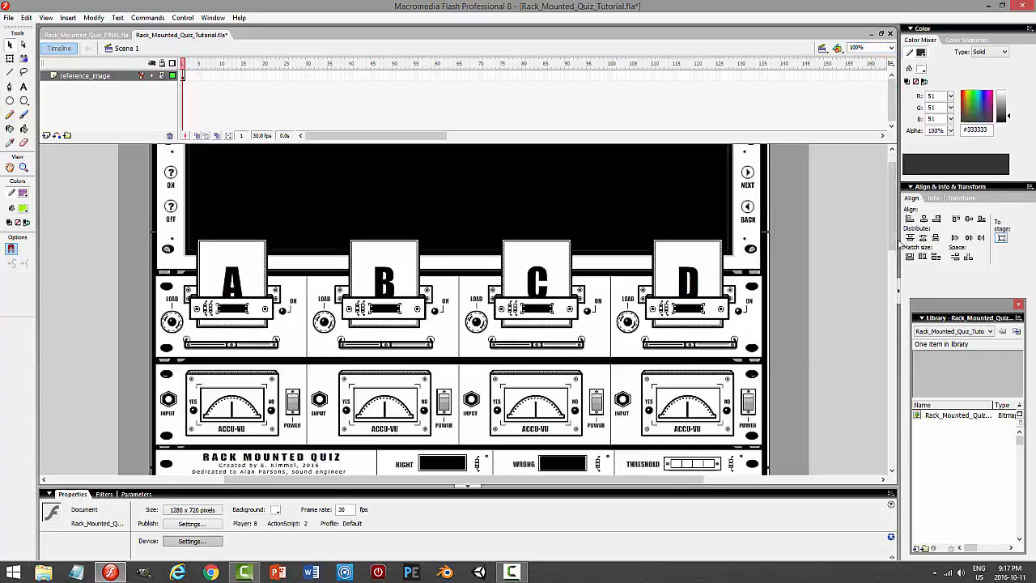
pyautogui.scroll(-2, 894, 234)
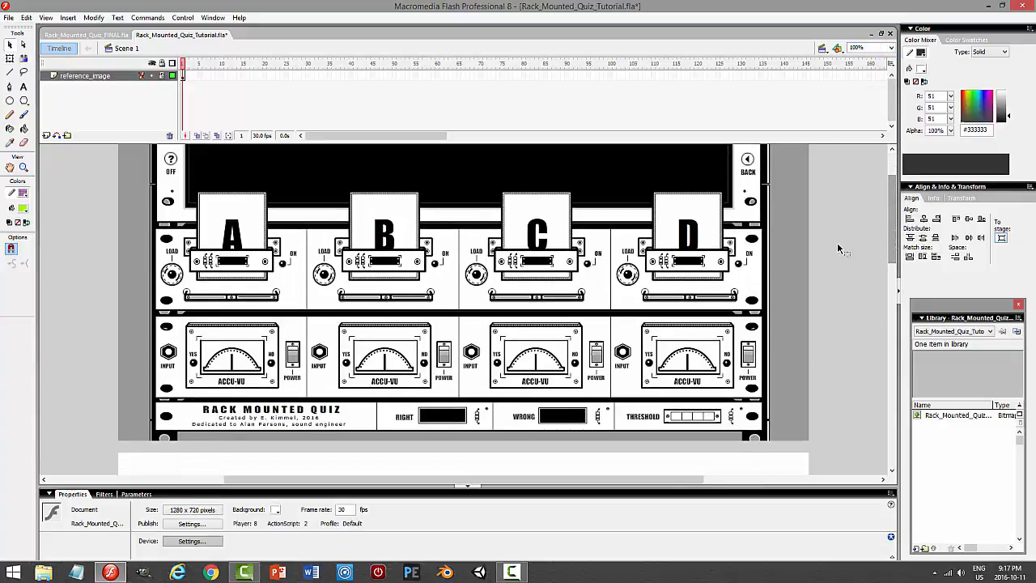
# - Save Rack_Mounted_Quiz_FINAL.fla as Rack_Mounted_Quiz_for_Tutorial.fla, replacing the existing file
pyautogui.click(95, 36)
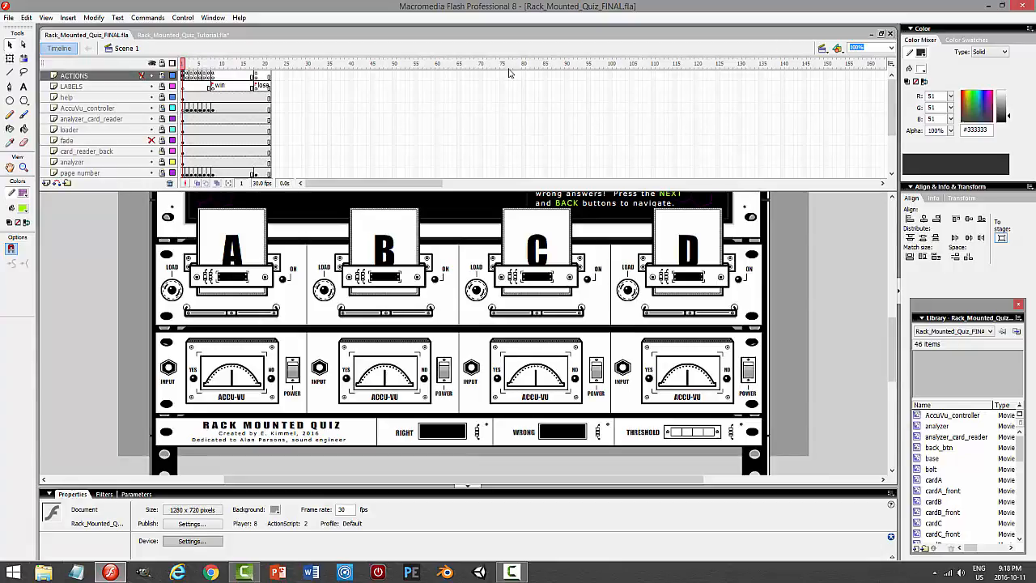
pyautogui.click(9, 18)
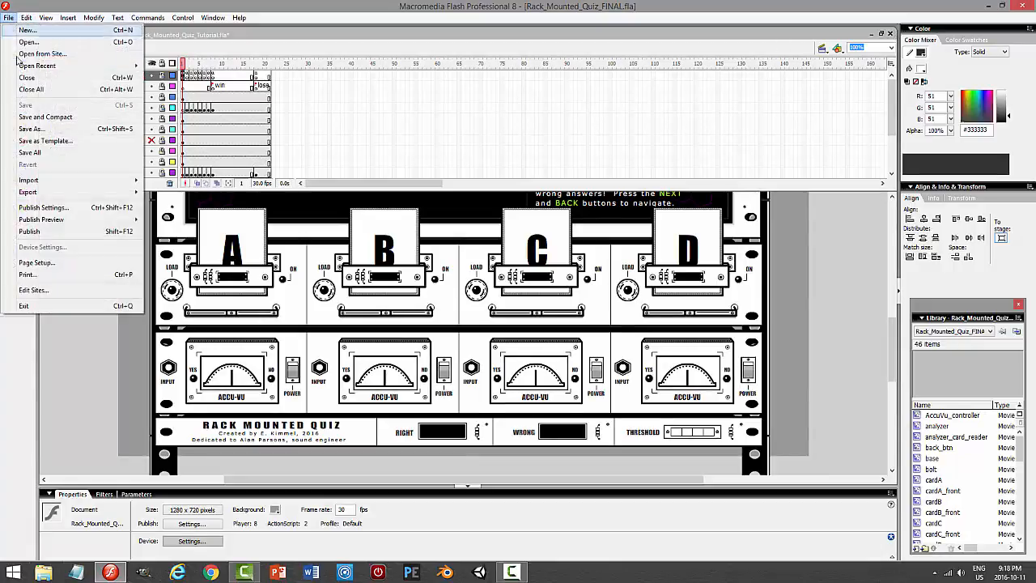
pyautogui.click(30, 129)
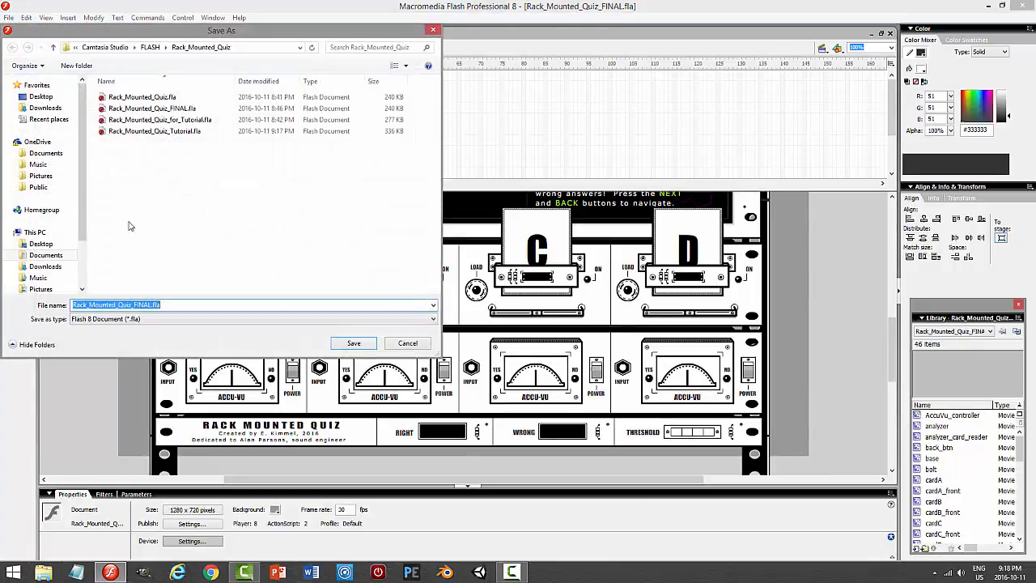
pyautogui.click(172, 120)
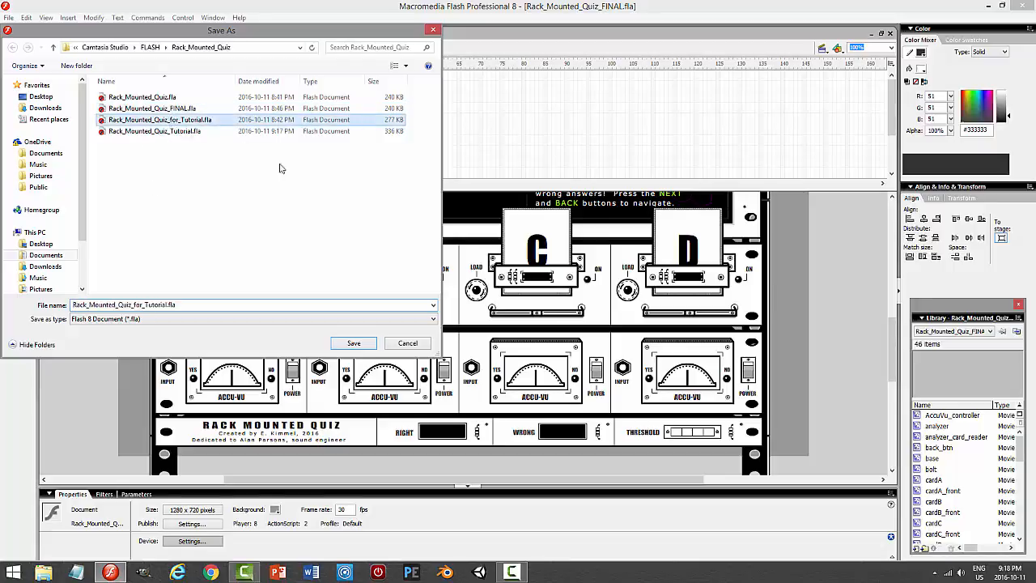
pyautogui.click(354, 343)
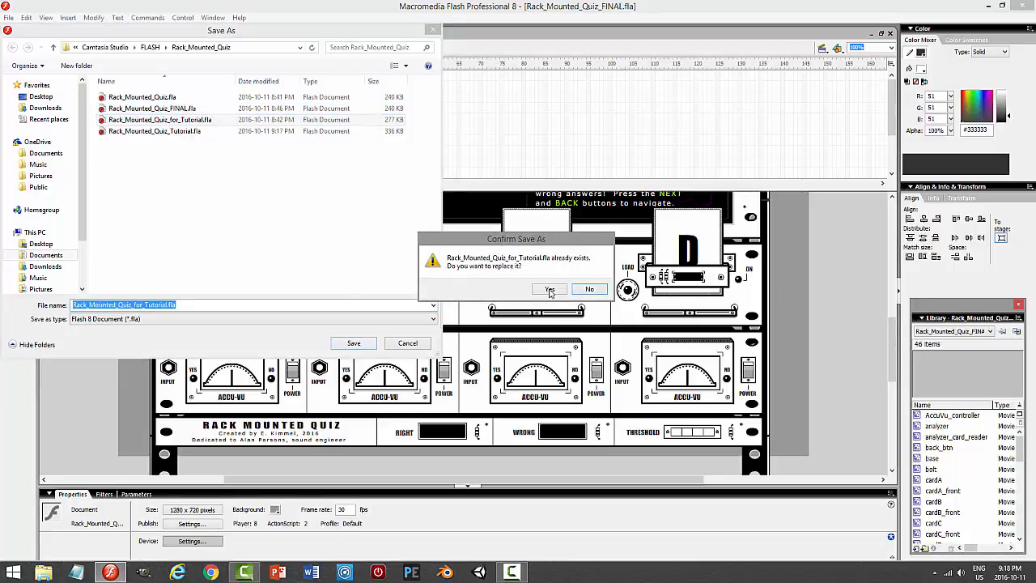
pyautogui.click(551, 289)
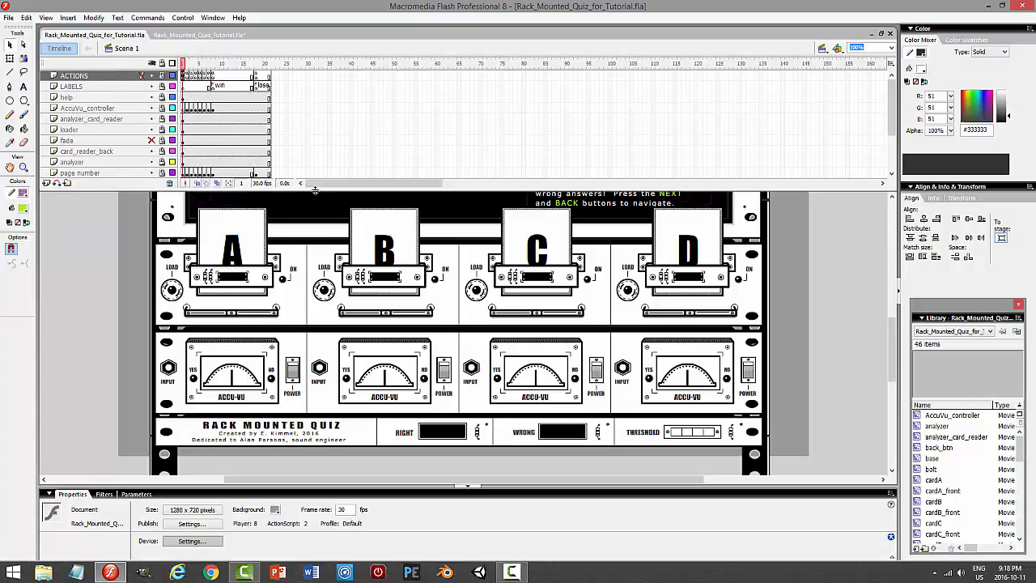
# - Unhide the fade layer in an enlarged timeline and save the document
pyautogui.moveTo(321, 188); pyautogui.dragTo(320, 269)
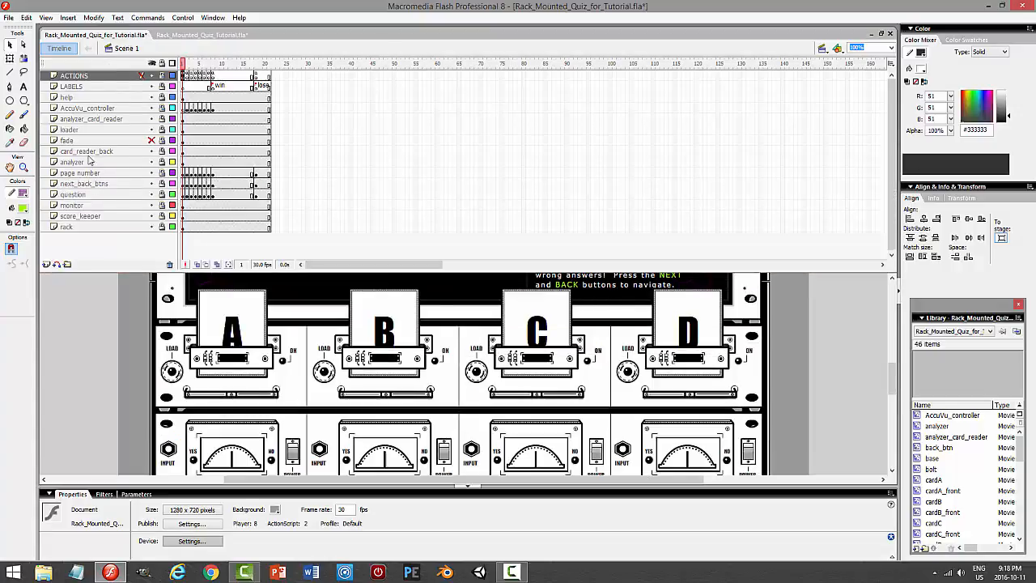
pyautogui.click(151, 140)
pyautogui.hotkey('ctrl', 's')
# - Switch to Rack_Mounted_Quiz_Tutorial.fla and add a new layer above reference_image
pyautogui.click(213, 36)
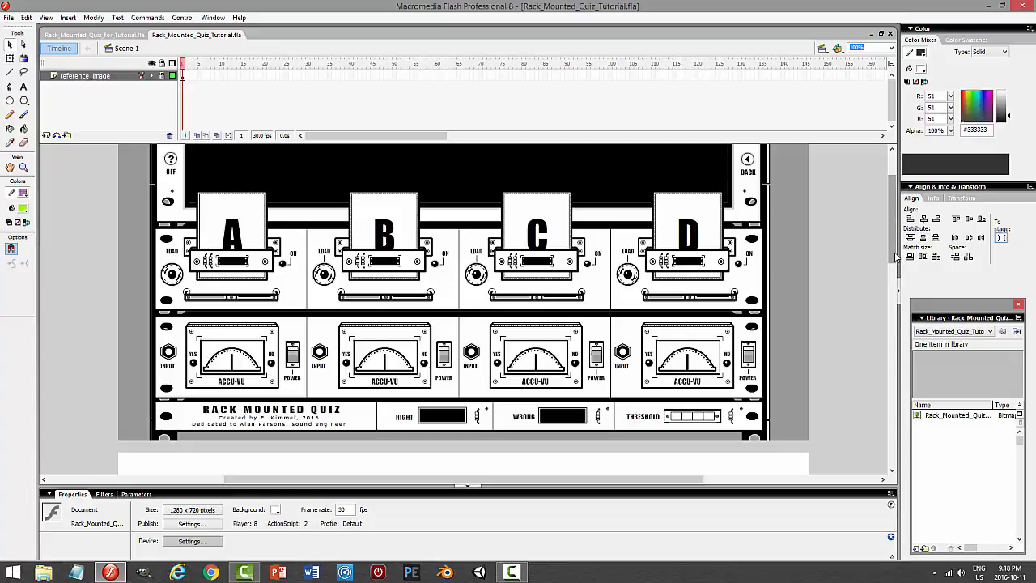
pyautogui.moveTo(896, 257)
pyautogui.mouseDown()
pyautogui.moveTo(897, 272)
pyautogui.moveTo(901, 237)
pyautogui.moveTo(906, 247)
pyautogui.mouseUp()
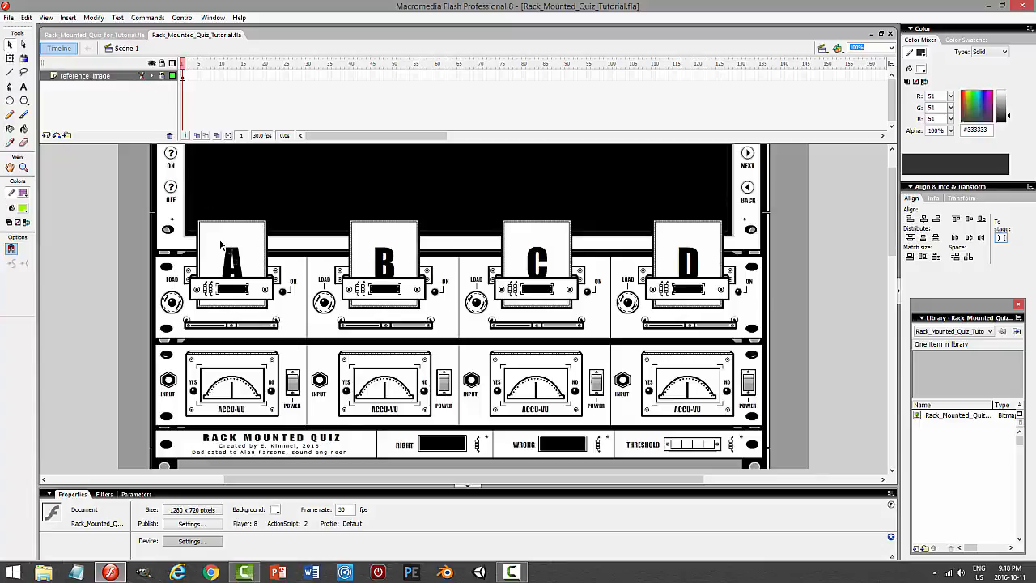
pyautogui.click(46, 135)
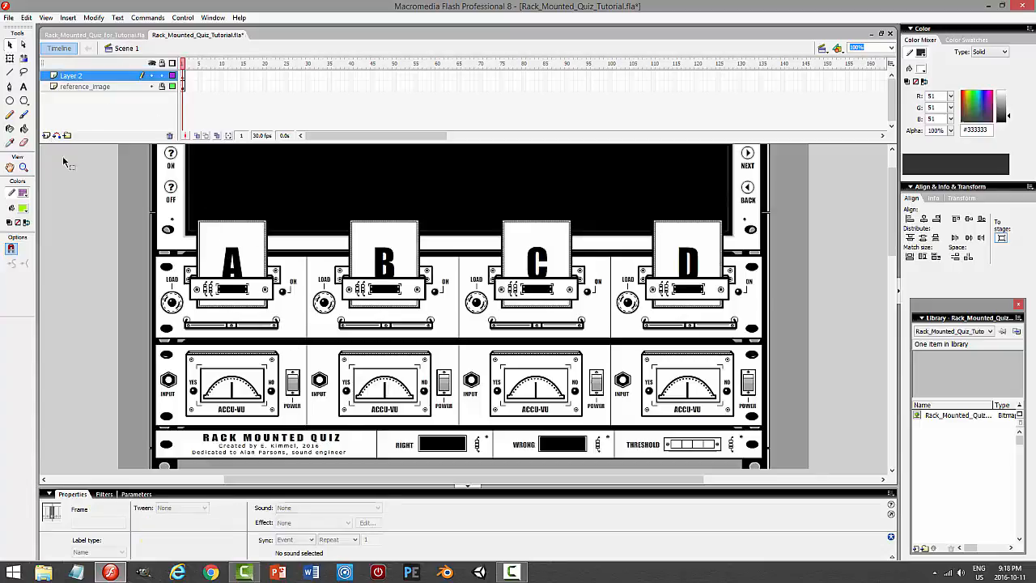
# - Set the stroke color to black and the fill color to white
pyautogui.click(26, 191)
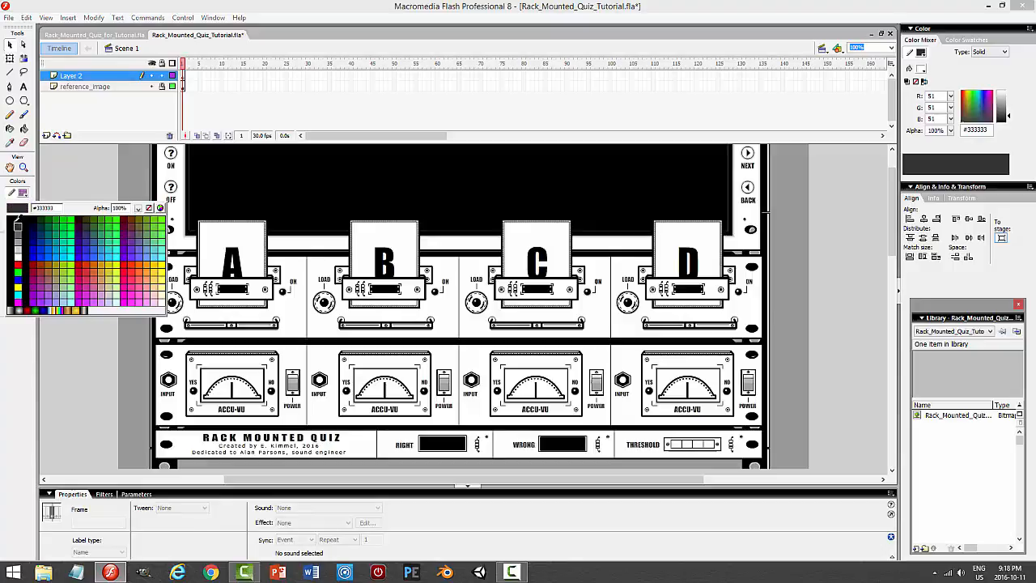
pyautogui.click(18, 219)
pyautogui.click(23, 209)
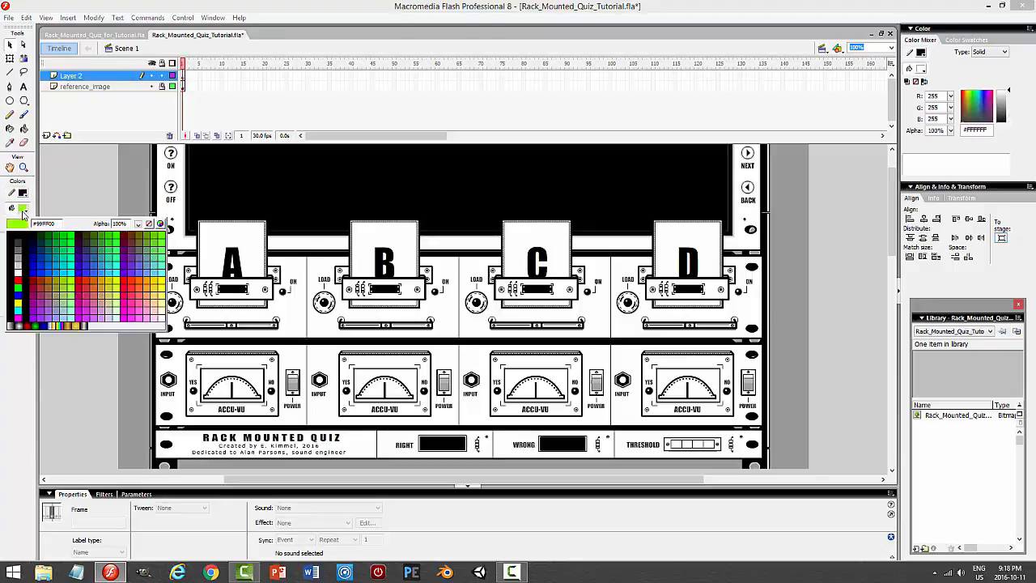
pyautogui.click(18, 269)
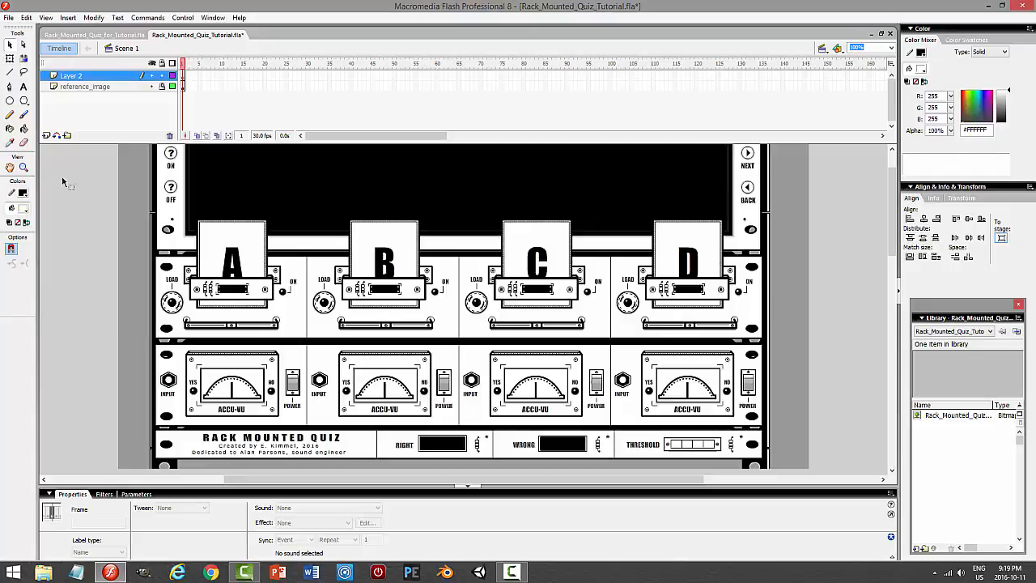
# - Choose the Rectangle tool and give it a solid stroke with a thickness of 4
pyautogui.click(24, 101)
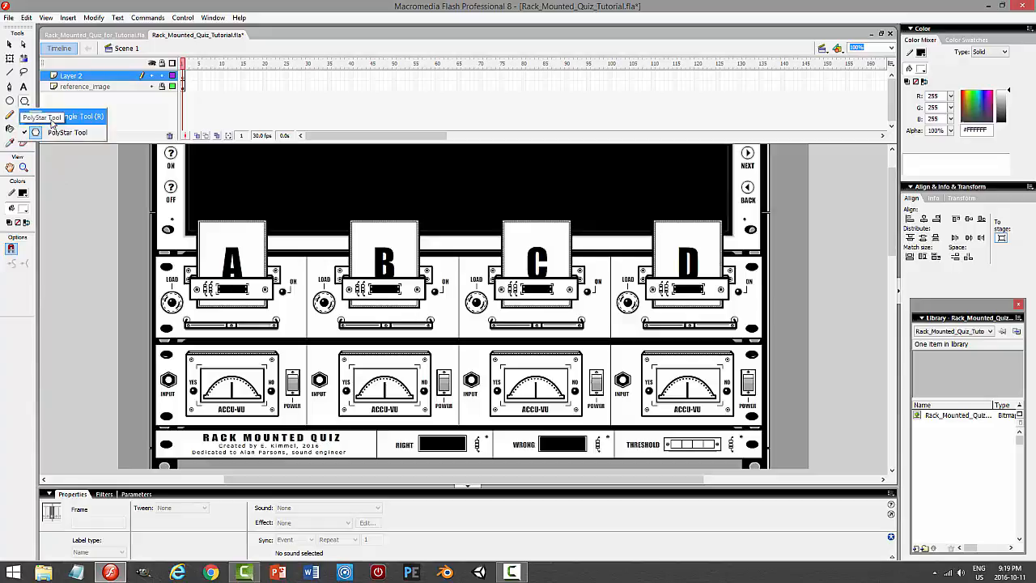
pyautogui.click(69, 116)
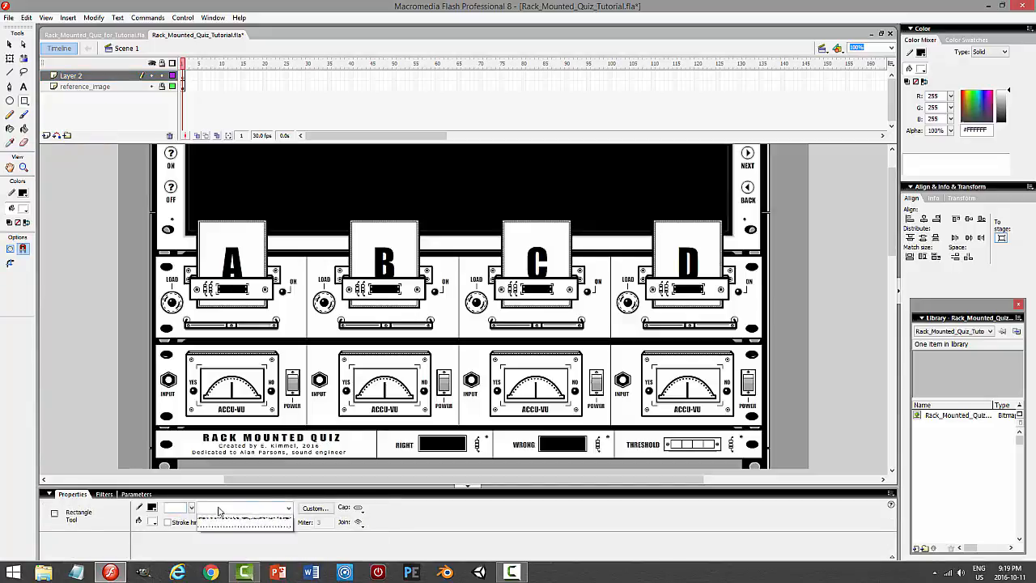
pyautogui.click(223, 509)
pyautogui.click(229, 532)
pyautogui.moveTo(179, 508); pyautogui.dragTo(157, 508)
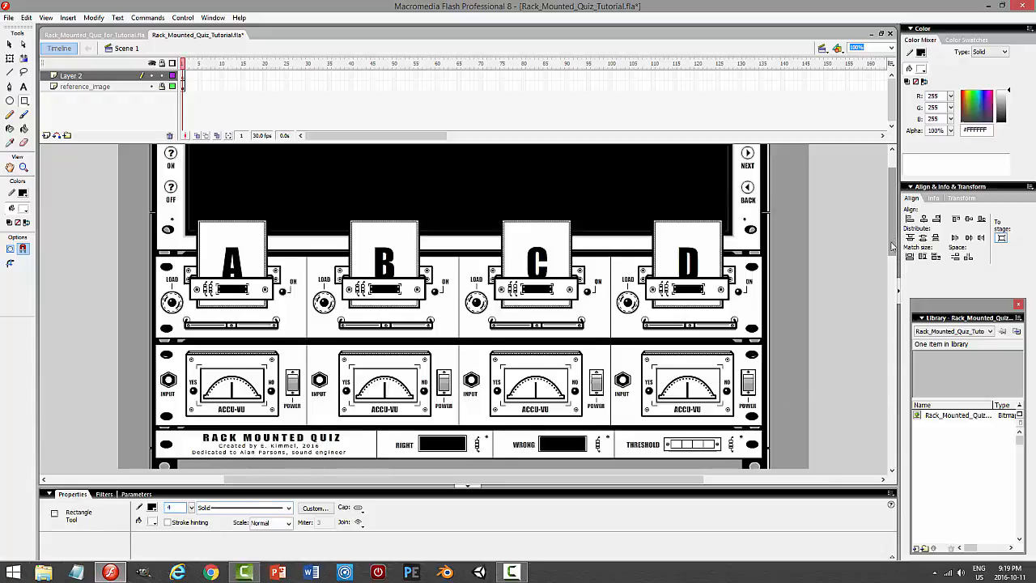
# - Draw a rectangle about 1049 by 268 pixels on the blank stage and select its fill and outline
pyautogui.moveTo(892, 245)
pyautogui.mouseDown()
pyautogui.moveTo(893, 336)
pyautogui.moveTo(904, 259)
pyautogui.mouseUp()
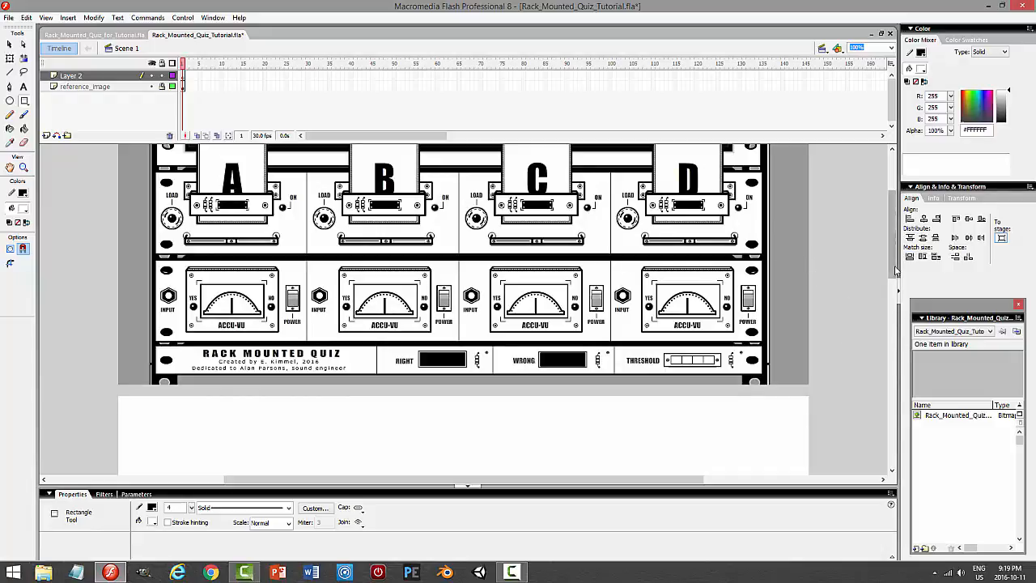
pyautogui.moveTo(894, 272); pyautogui.dragTo(894, 336)
pyautogui.moveTo(173, 287)
pyautogui.mouseDown()
pyautogui.moveTo(344, 356)
pyautogui.moveTo(720, 407)
pyautogui.moveTo(739, 431)
pyautogui.mouseUp()
pyautogui.click(9, 44)
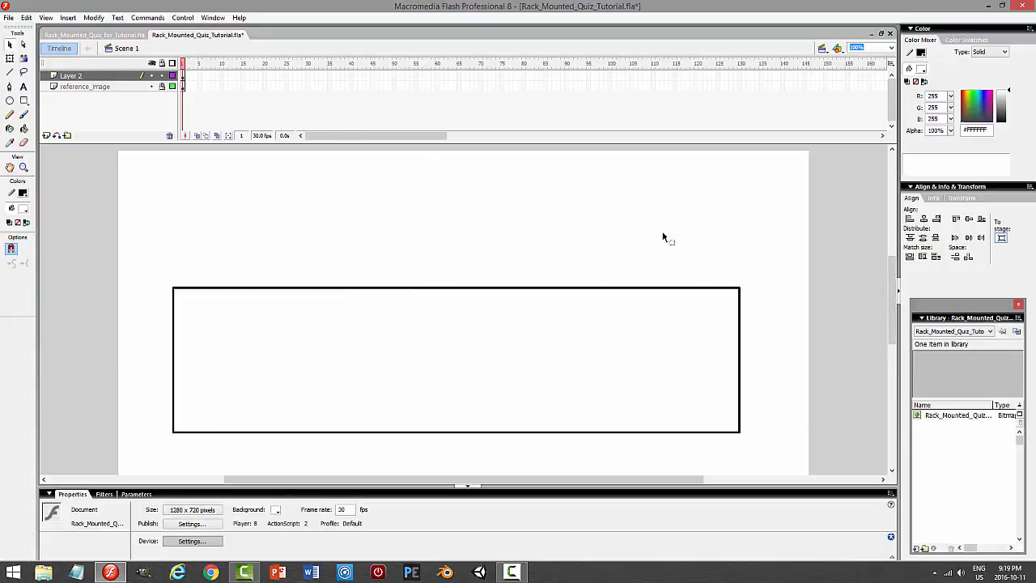
pyautogui.moveTo(892, 319)
pyautogui.mouseDown()
pyautogui.moveTo(900, 233)
pyautogui.moveTo(906, 320)
pyautogui.moveTo(906, 301)
pyautogui.mouseUp()
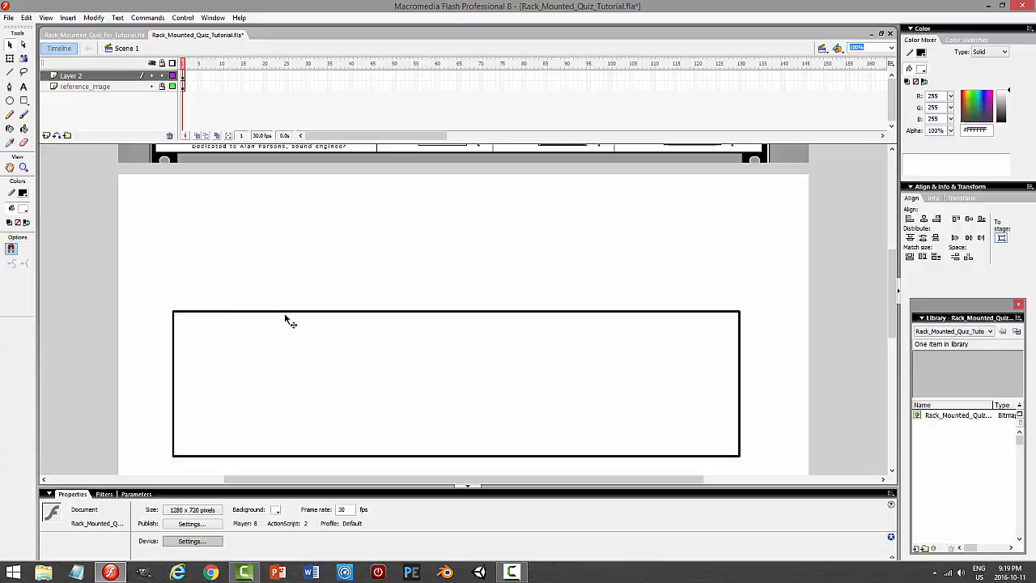
pyautogui.doubleClick(293, 348)
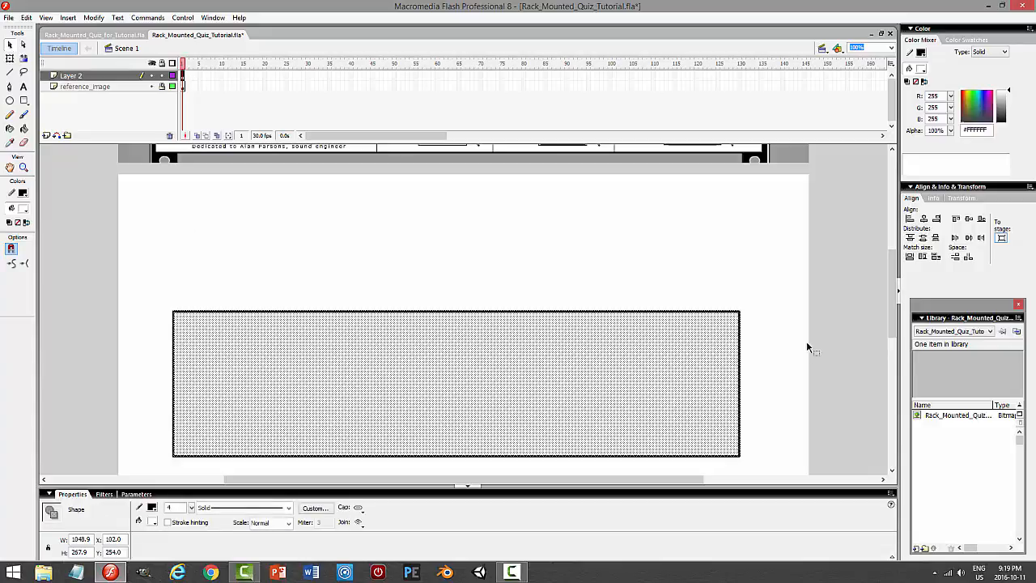
# - Move the rectangle onto the A–D loader row of the reference image, aligning its upper-left corner with the row's
pyautogui.moveTo(627, 390); pyautogui.dragTo(637, 257)
pyautogui.scroll(3, 811, 338)
pyautogui.moveTo(625, 424); pyautogui.dragTo(605, 278)
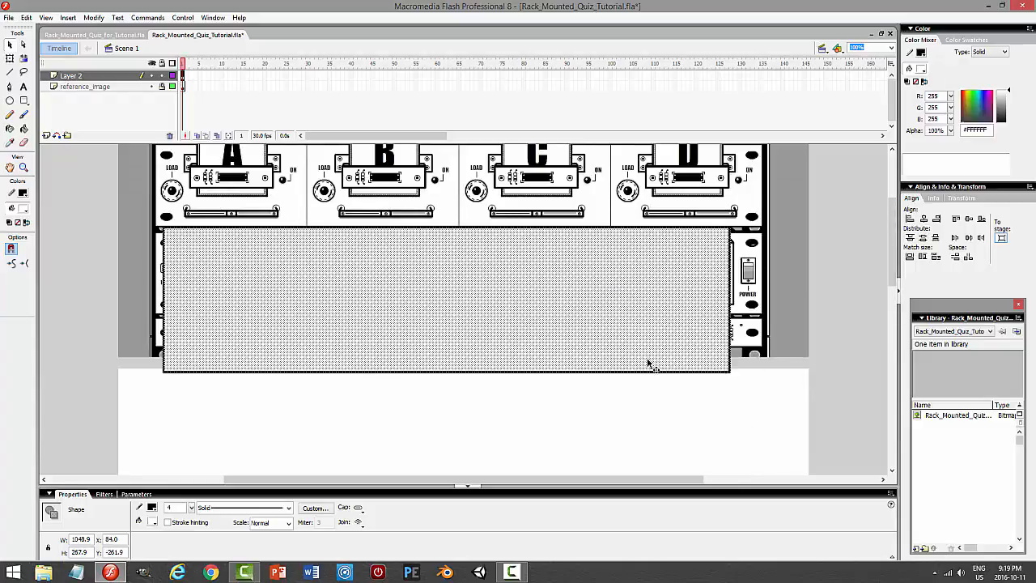
pyautogui.scroll(2, 649, 361)
pyautogui.moveTo(573, 402); pyautogui.dragTo(566, 321)
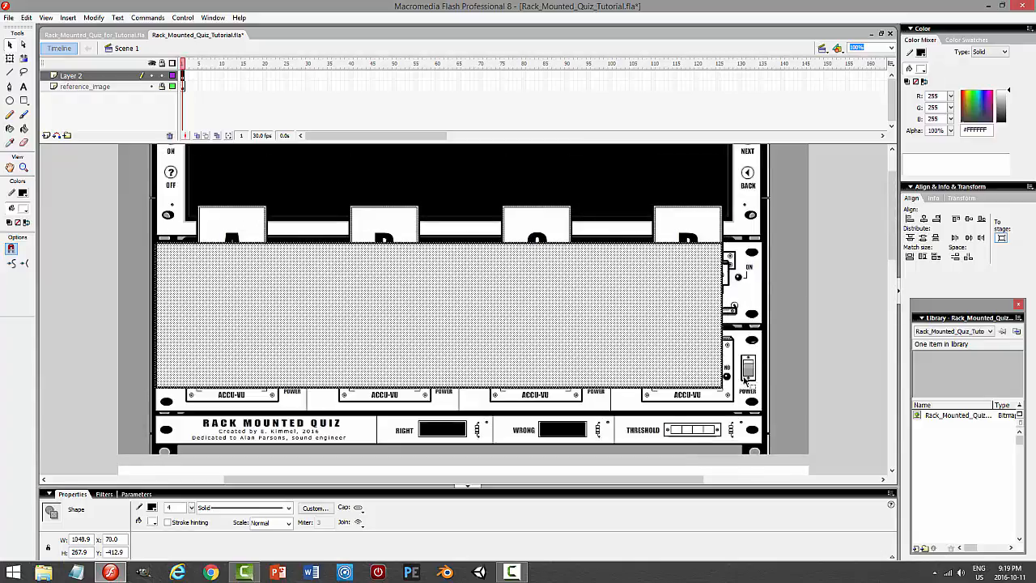
# - Resize the rectangle with Free Transform to about 1121 by 156 pixels to match the reference's loader row
pyautogui.click(10, 58)
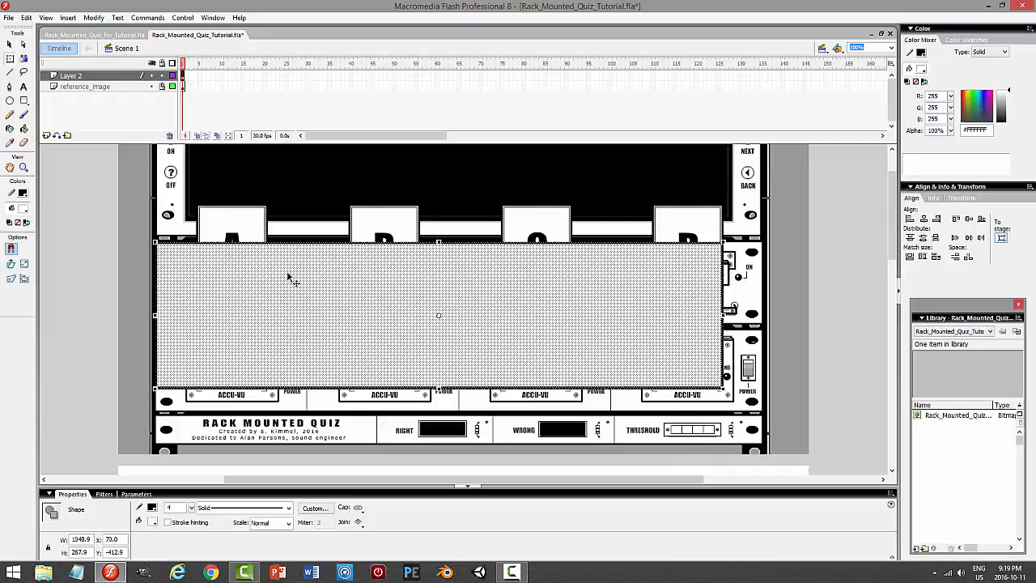
pyautogui.moveTo(724, 316); pyautogui.dragTo(761, 315)
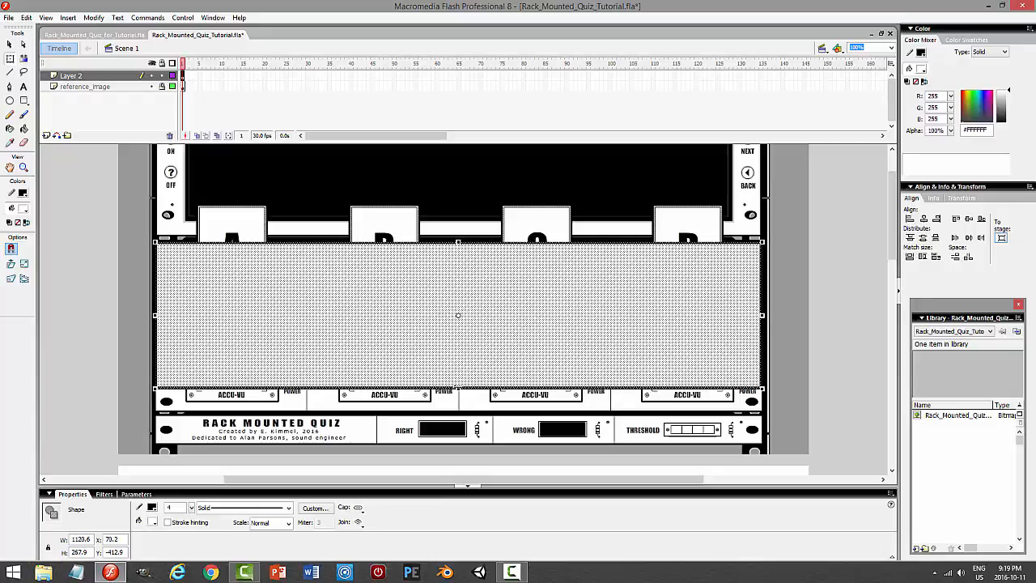
pyautogui.moveTo(458, 388); pyautogui.dragTo(462, 327)
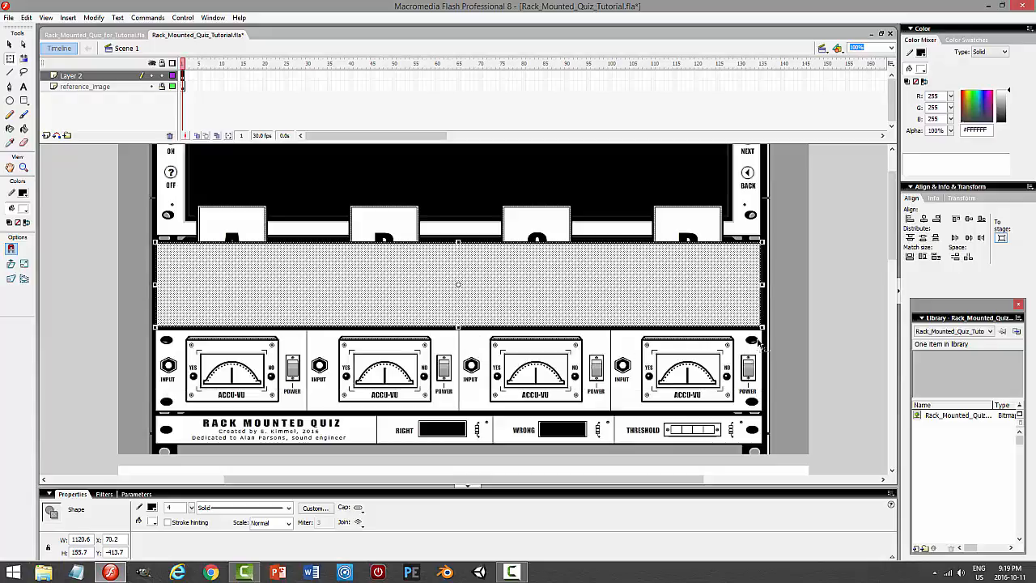
pyautogui.click(824, 328)
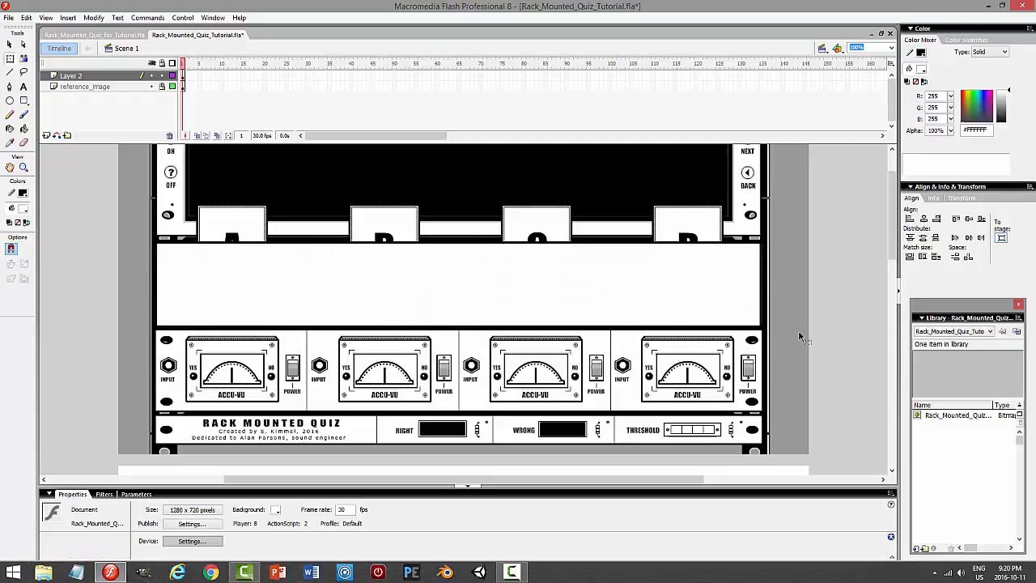
# - Move the resized rectangle off the reference image and back onto the blank stage
pyautogui.click(491, 285)
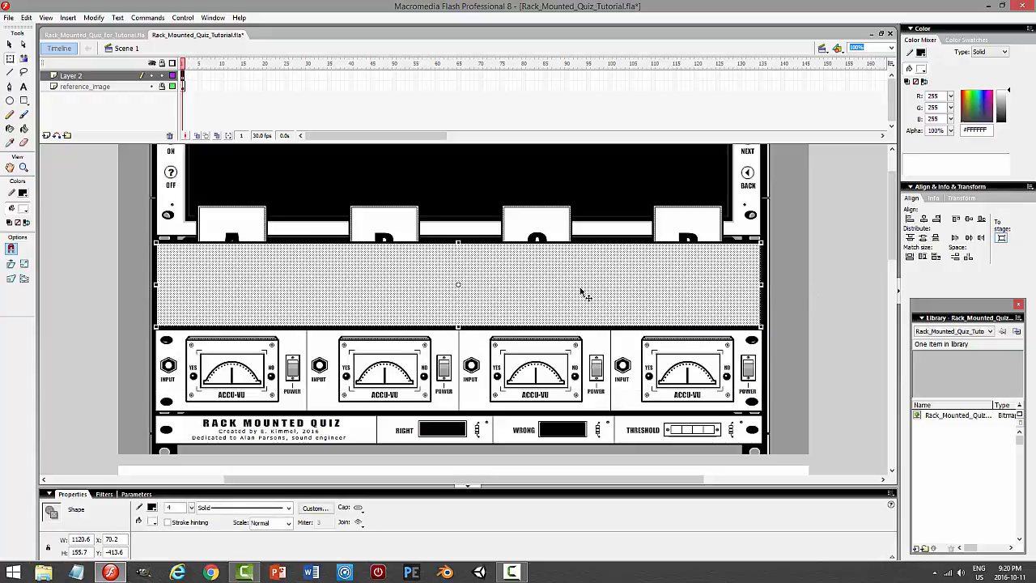
pyautogui.moveTo(580, 288); pyautogui.dragTo(581, 384)
pyautogui.scroll(-5, 659, 343)
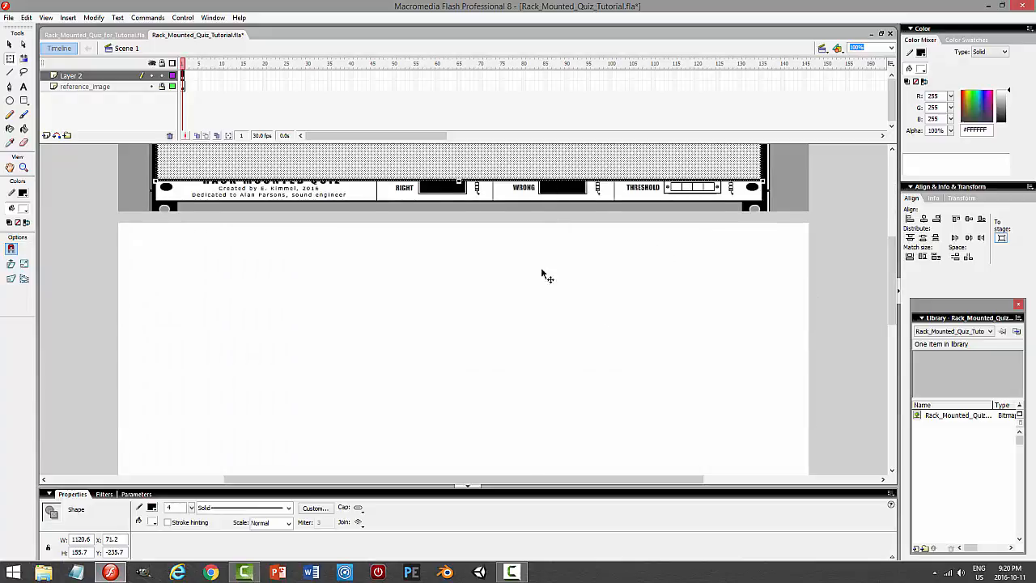
pyautogui.moveTo(544, 275); pyautogui.dragTo(541, 368)
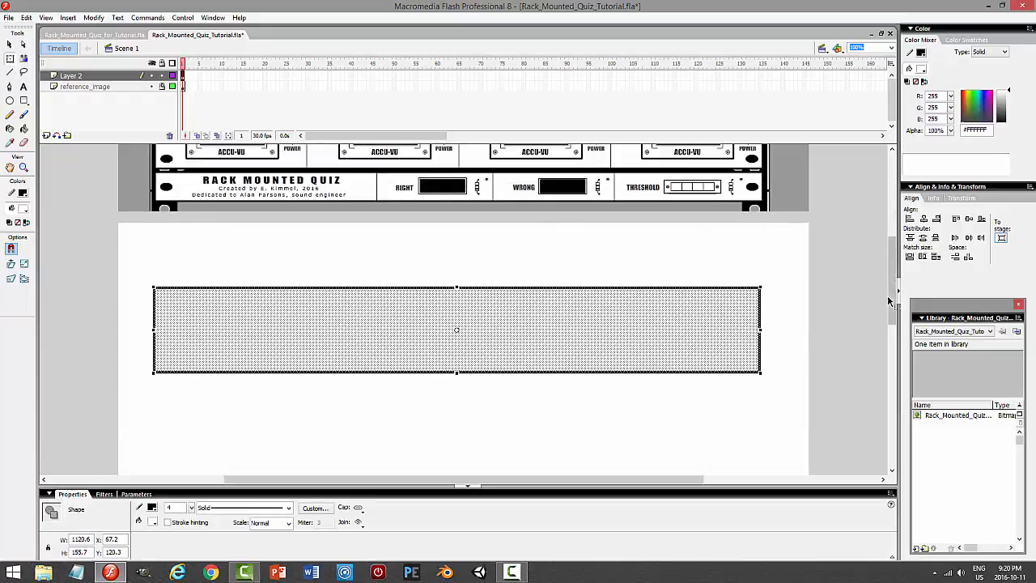
pyautogui.moveTo(890, 301); pyautogui.dragTo(889, 250)
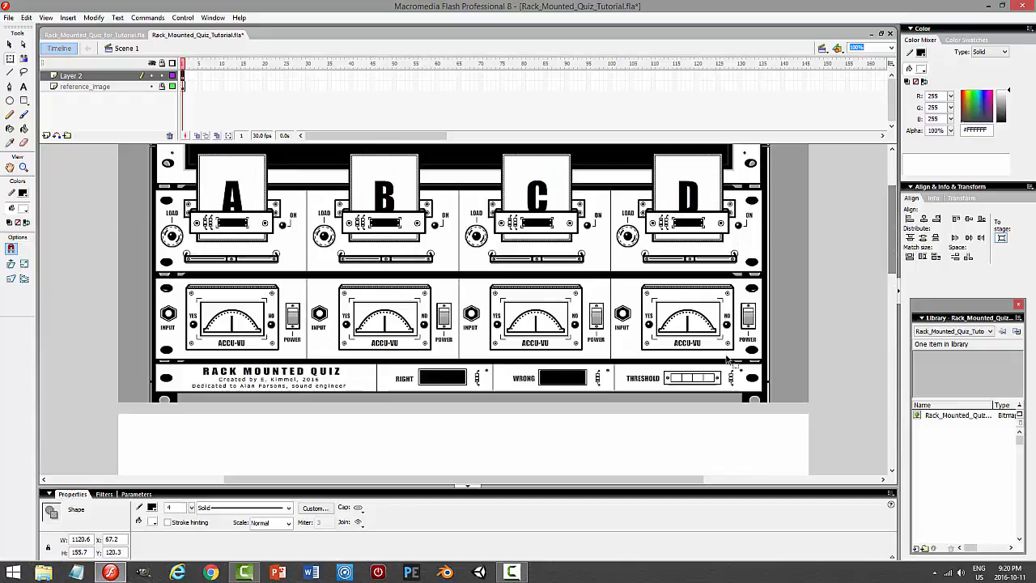
pyautogui.scroll(-2, 698, 442)
pyautogui.moveTo(623, 448); pyautogui.dragTo(613, 304)
pyautogui.scroll(1, 662, 351)
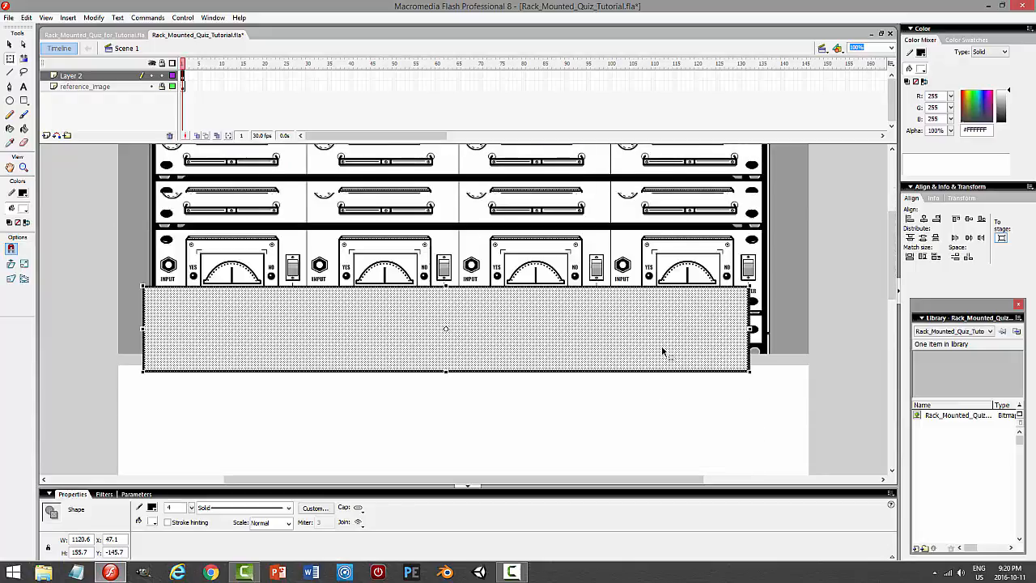
pyautogui.scroll(1, 602, 372)
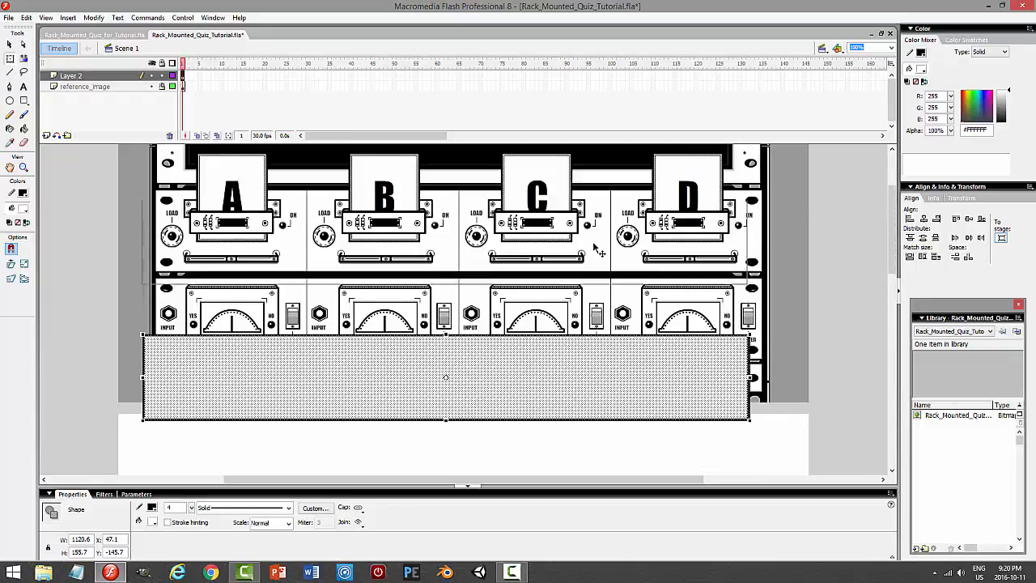
pyautogui.moveTo(596, 365); pyautogui.dragTo(593, 458)
pyautogui.scroll(-1, 775, 398)
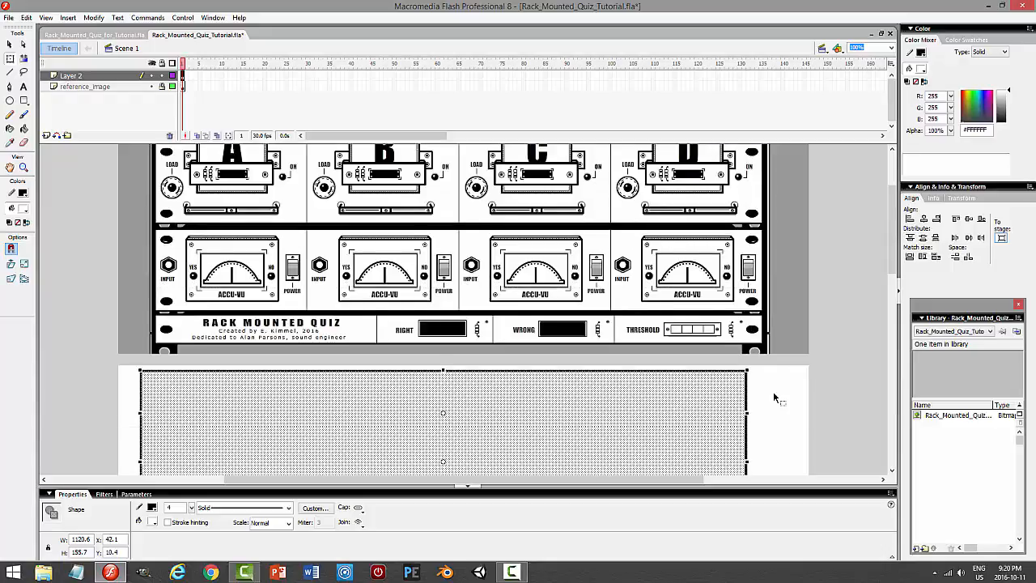
pyautogui.scroll(-1, 775, 399)
pyautogui.moveTo(617, 381); pyautogui.dragTo(628, 446)
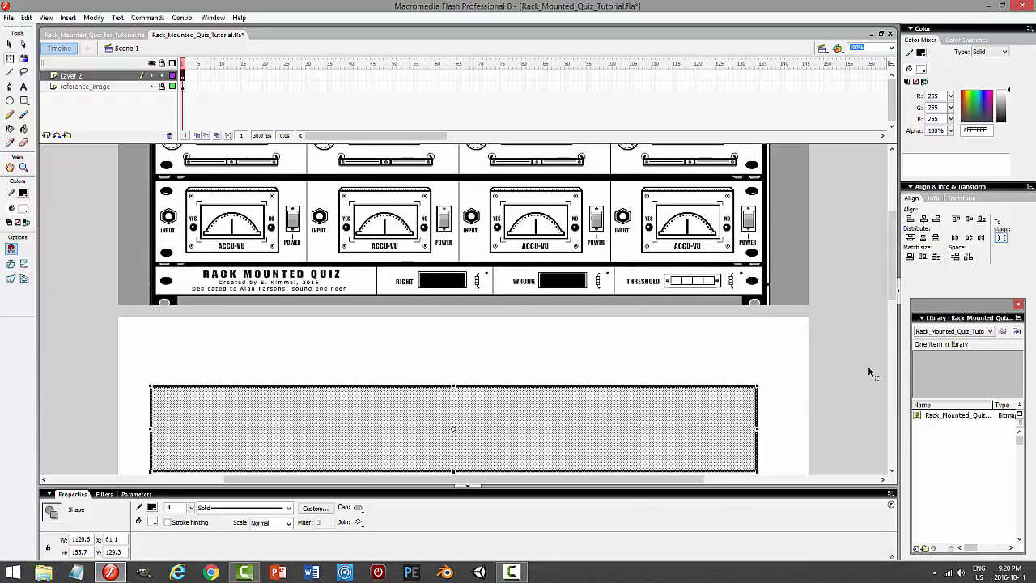
# - Align the rectangle to the stage's centre both horizontally and vertically
pyautogui.click(923, 219)
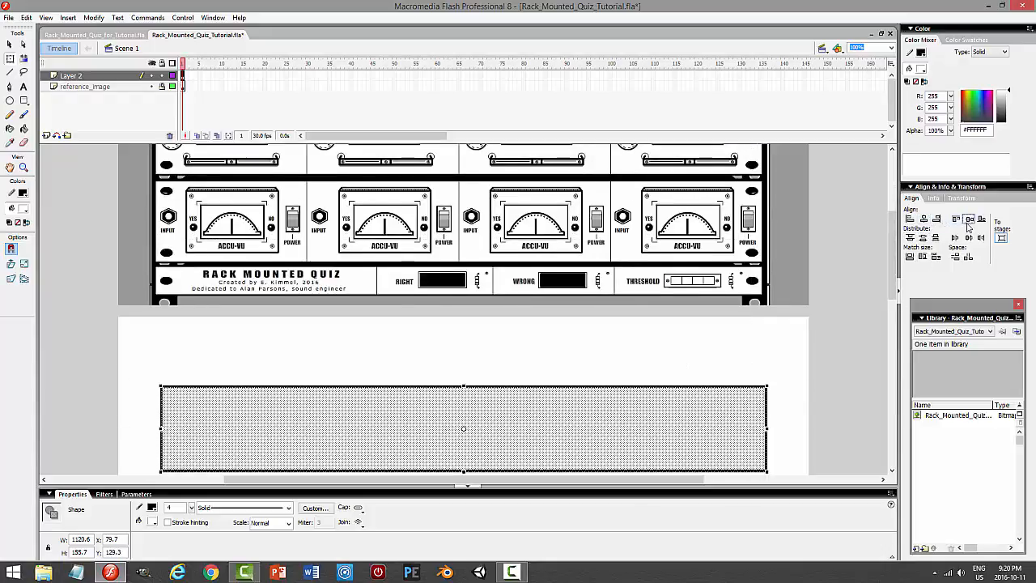
pyautogui.click(968, 218)
pyautogui.moveTo(889, 291); pyautogui.dragTo(891, 327)
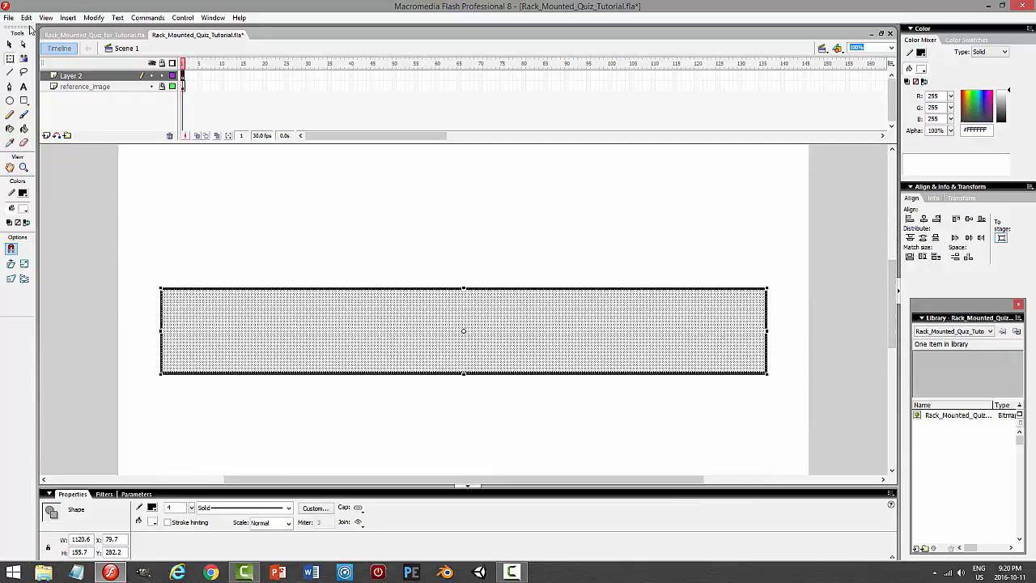
# - Convert the rectangle to a movie clip symbol named loader and give its instance the name loader
pyautogui.click(93, 17)
pyautogui.click(115, 46)
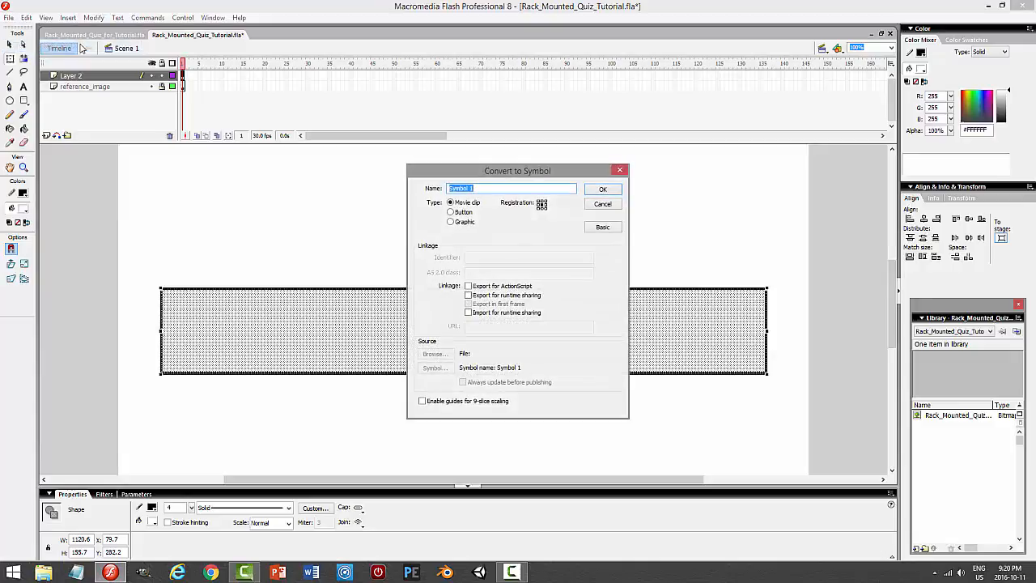
pyautogui.write('loader')
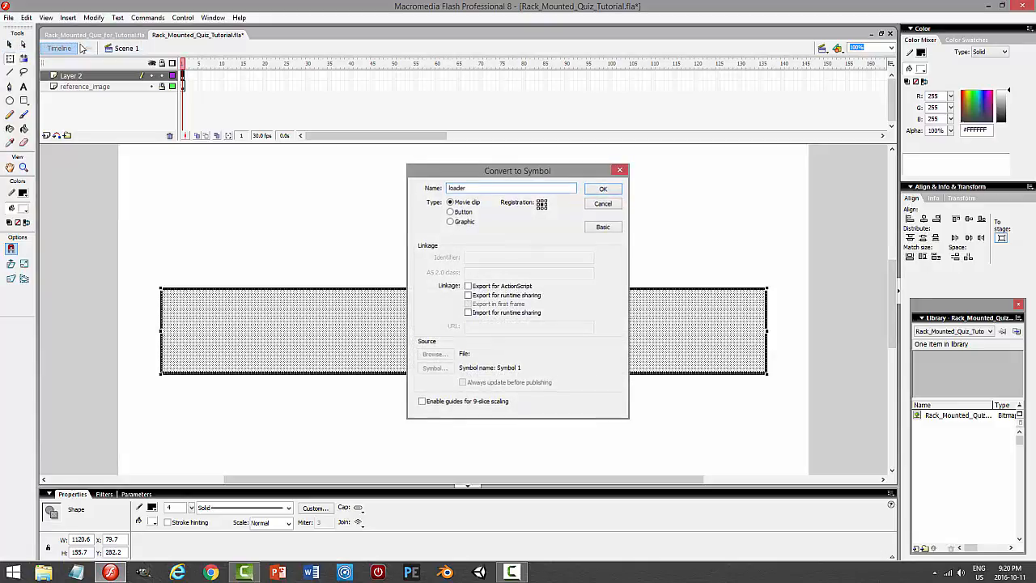
pyautogui.press('Return')
pyautogui.click(115, 518)
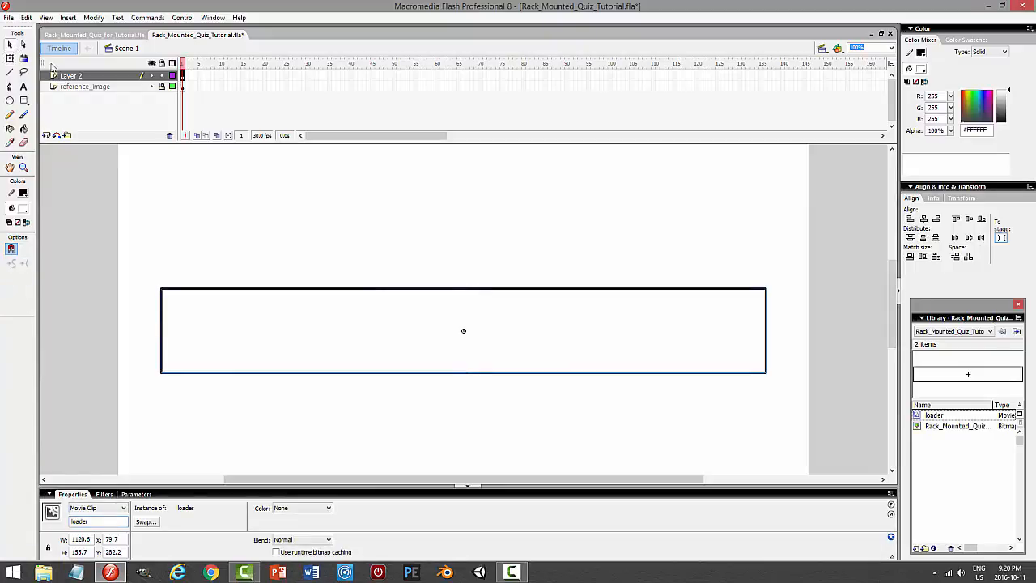
# - Rename Layer 2 as loader
pyautogui.doubleClick(134, 75)
pyautogui.press('BackSpace')
pyautogui.write('loade')
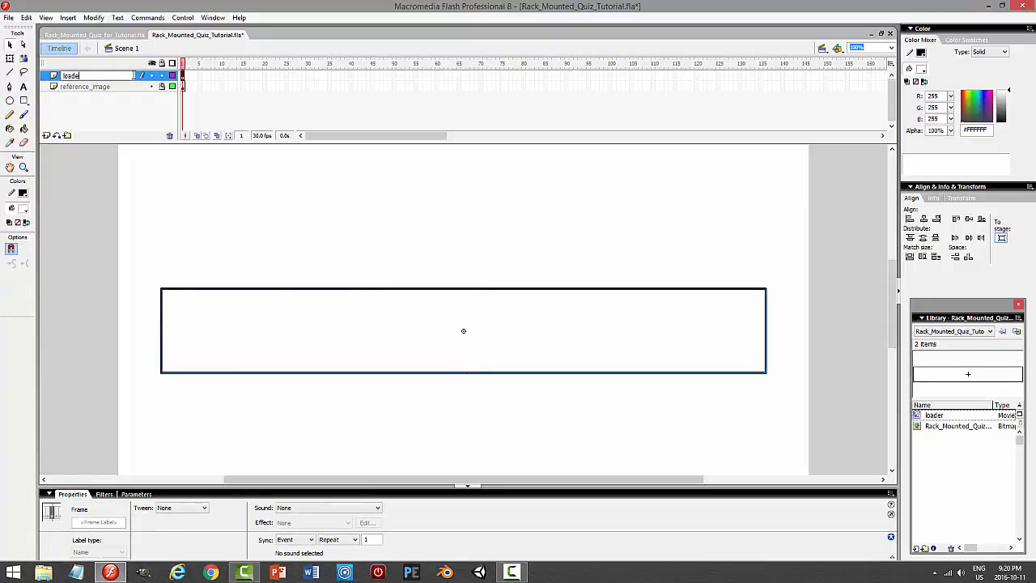
pyautogui.write('r')
pyautogui.press('Return')
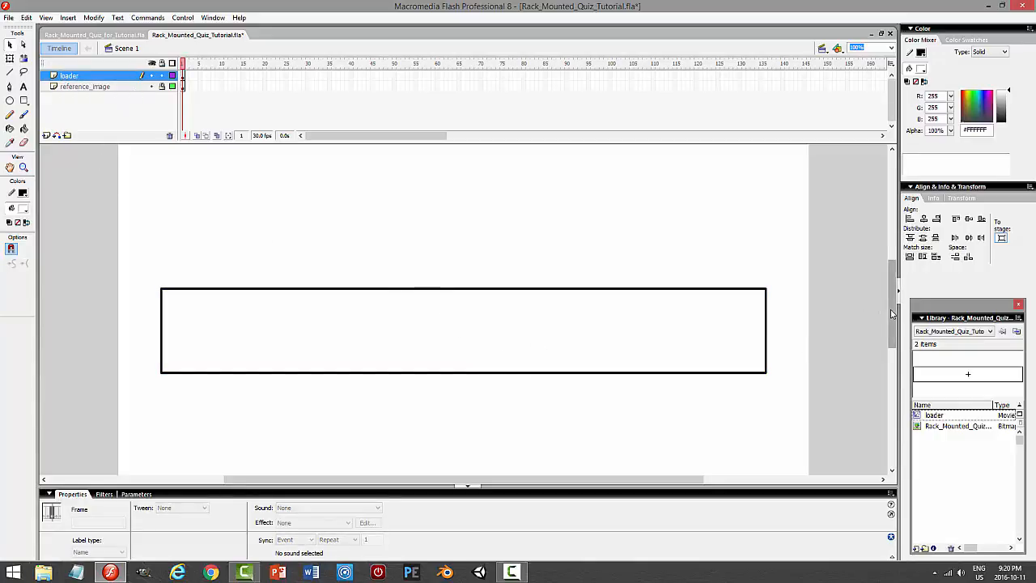
# - Lock the loader layer and add a new layer above it
pyautogui.moveTo(891, 314); pyautogui.dragTo(898, 259)
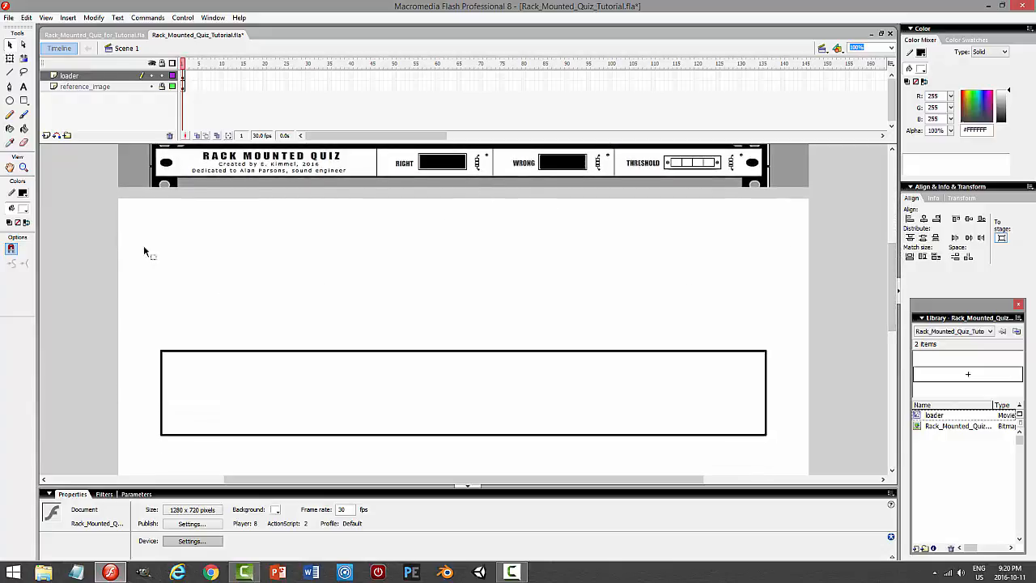
pyautogui.click(165, 75)
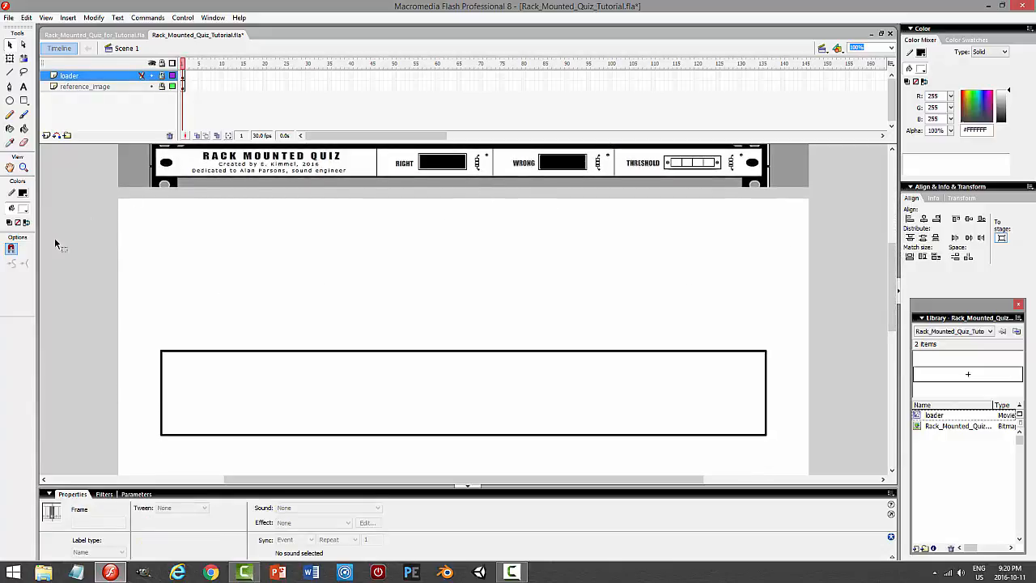
pyautogui.click(46, 135)
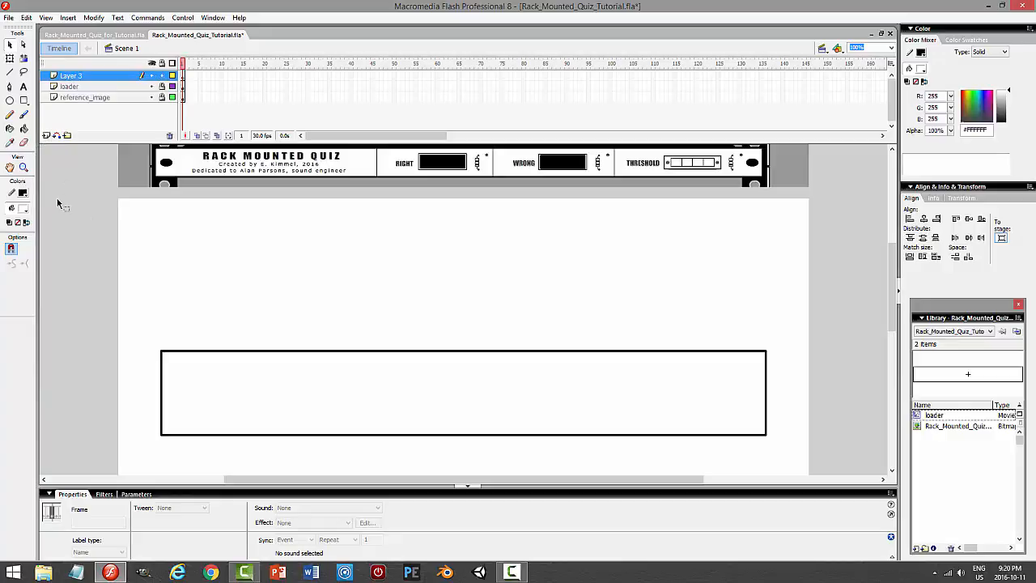
# - Draw an oval about 34 by 21 pixels inside the rectangle's upper-left corner and select its fill and outline
pyautogui.click(11, 102)
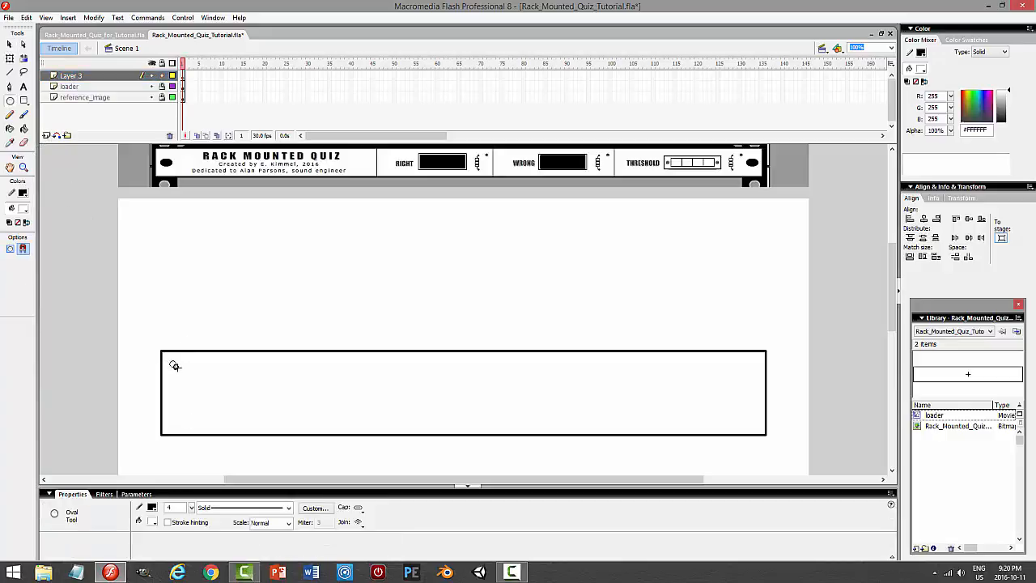
pyautogui.moveTo(175, 366); pyautogui.dragTo(188, 369)
pyautogui.moveTo(187, 370); pyautogui.dragTo(188, 371)
pyautogui.click(10, 46)
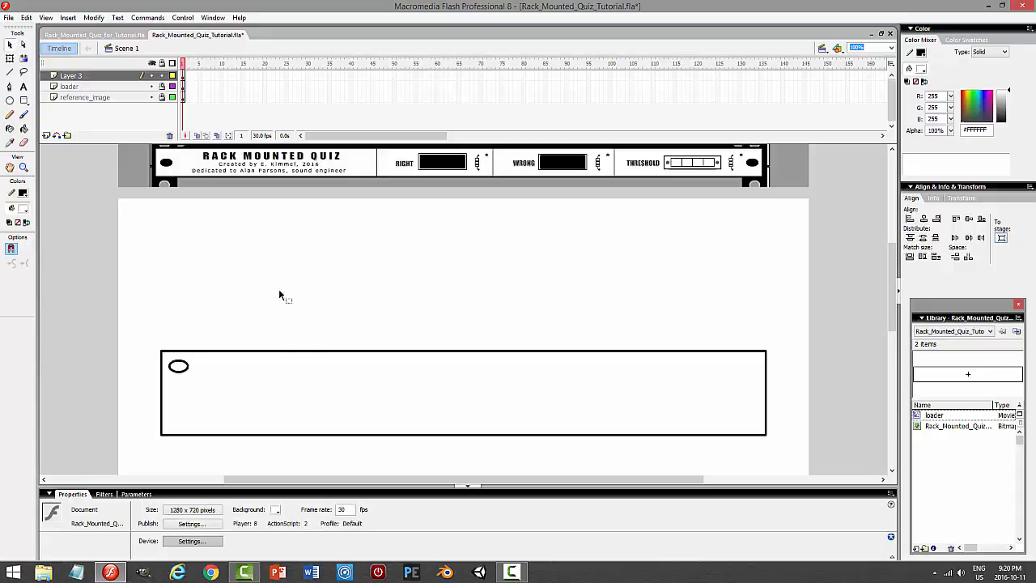
pyautogui.click(180, 368)
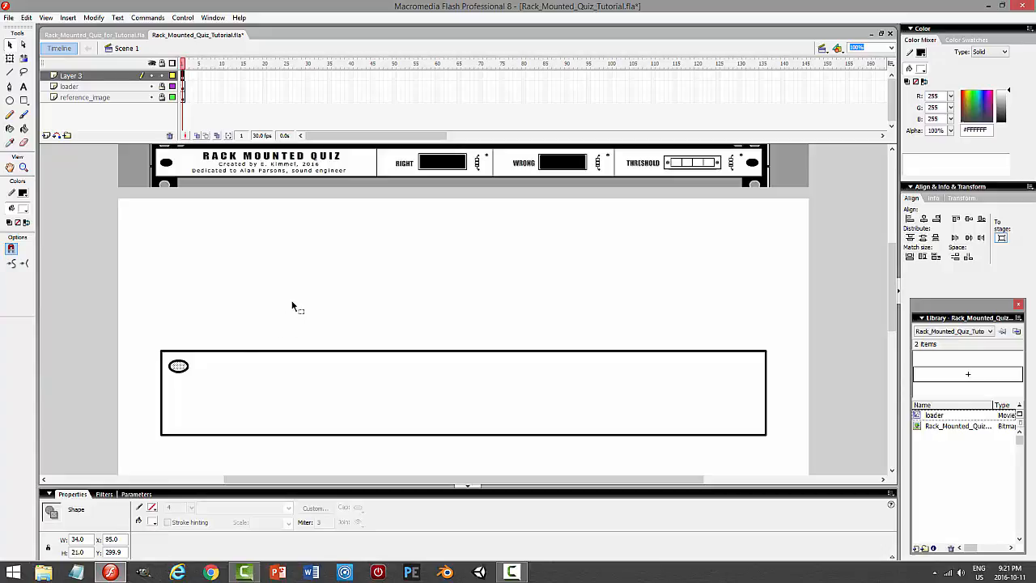
pyautogui.doubleClick(185, 368)
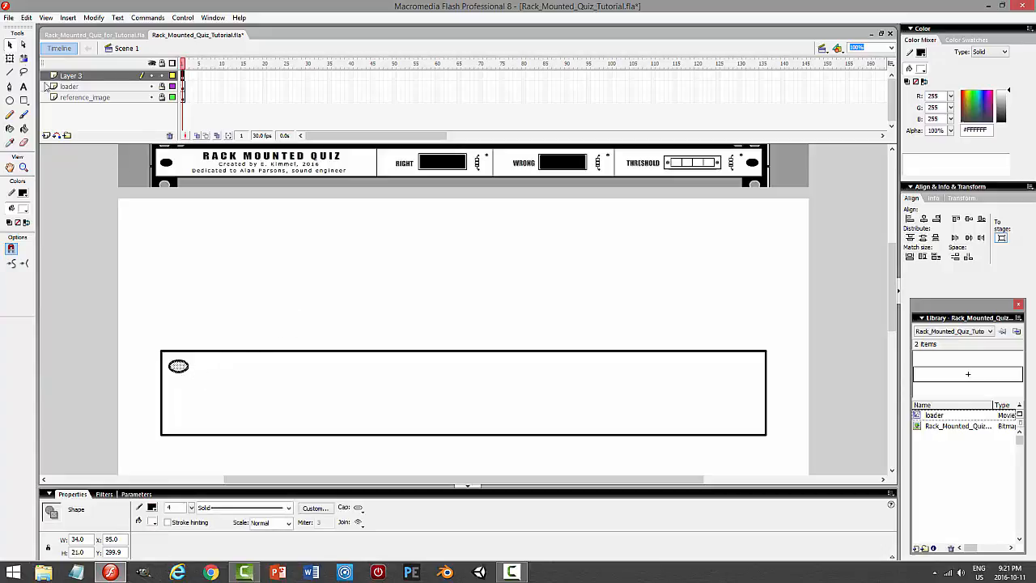
# - Cut the oval, unlock the loader layer and open the loader movie clip for editing
pyautogui.click(26, 17)
pyautogui.click(48, 58)
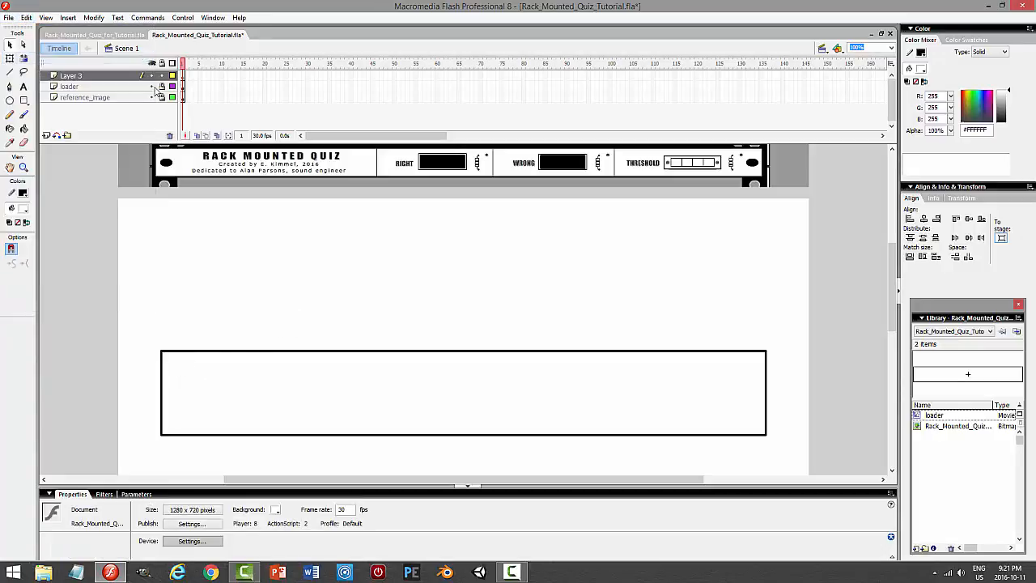
pyautogui.click(154, 87)
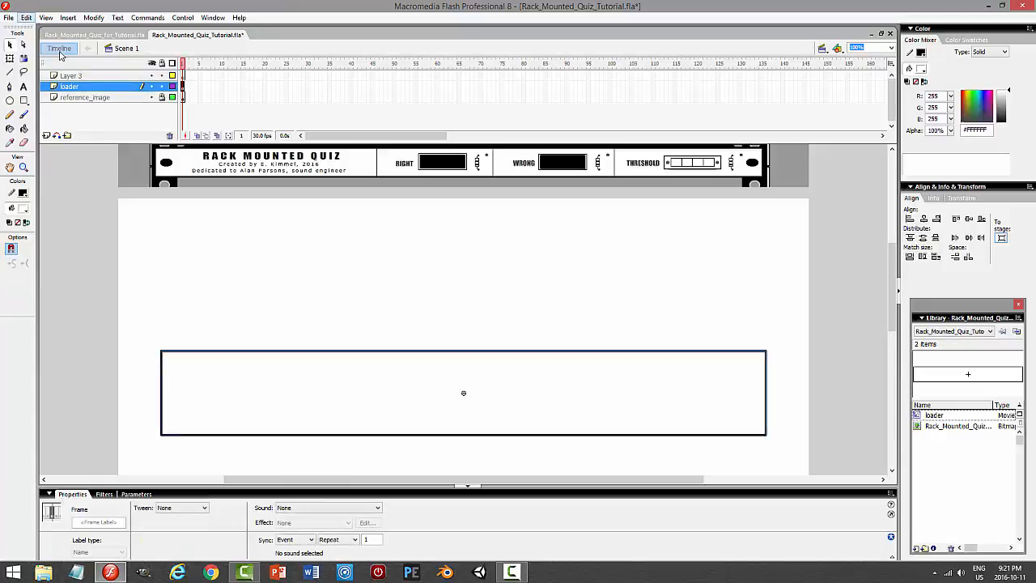
pyautogui.doubleClick(283, 393)
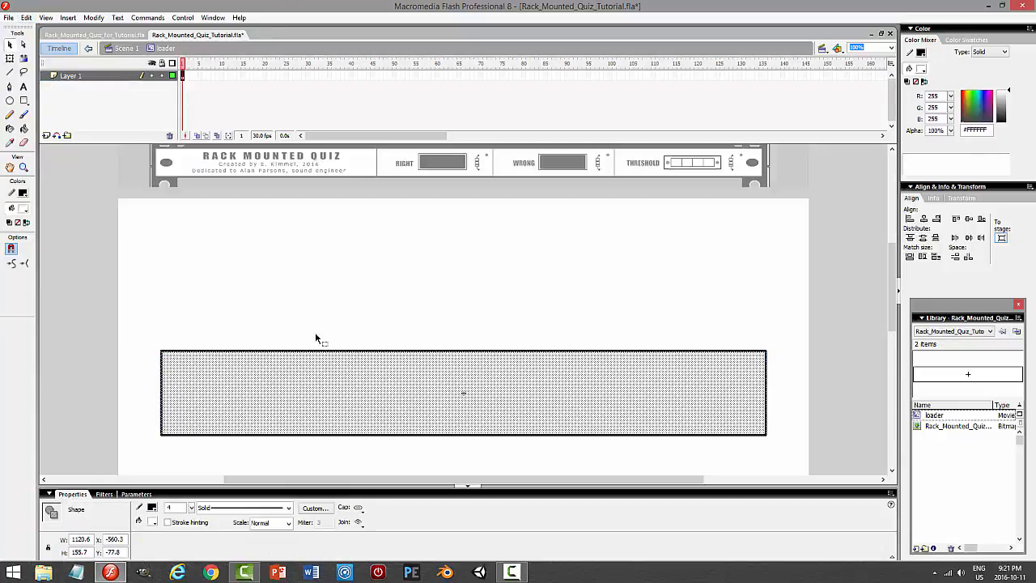
# - Lock Layer 1 inside the loader symbol and paste the oval onto a new layer above it
pyautogui.click(166, 77)
pyautogui.click(46, 135)
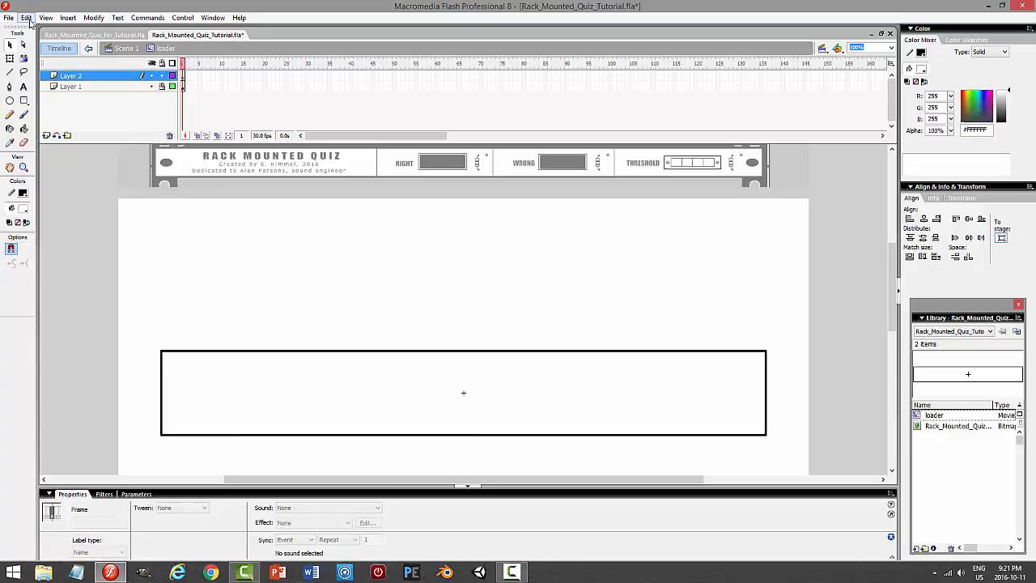
pyautogui.click(30, 20)
pyautogui.click(46, 81)
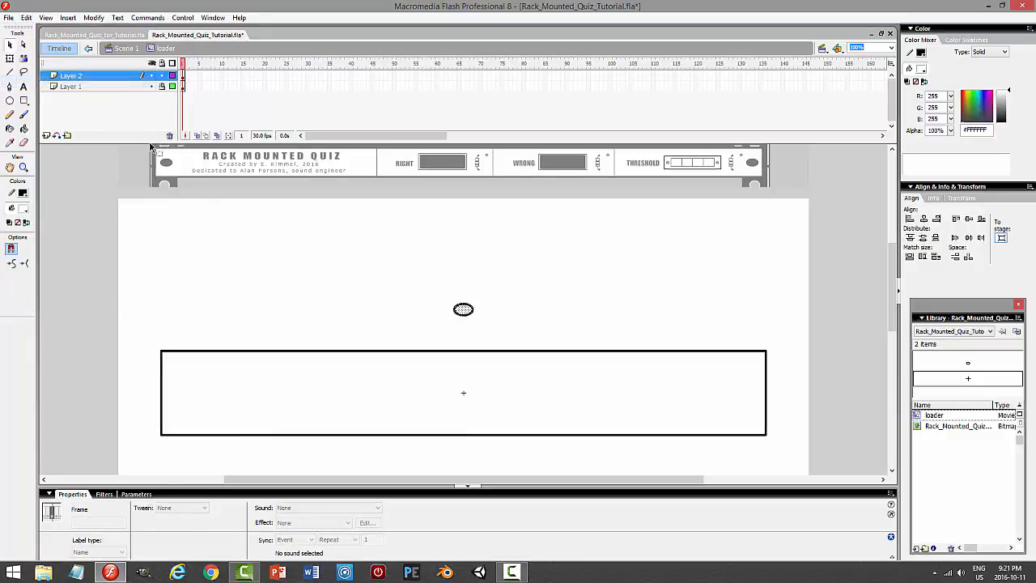
# - Rename the locked Layer 1 inside the loader symbol as body
pyautogui.doubleClick(71, 86)
pyautogui.write('body')
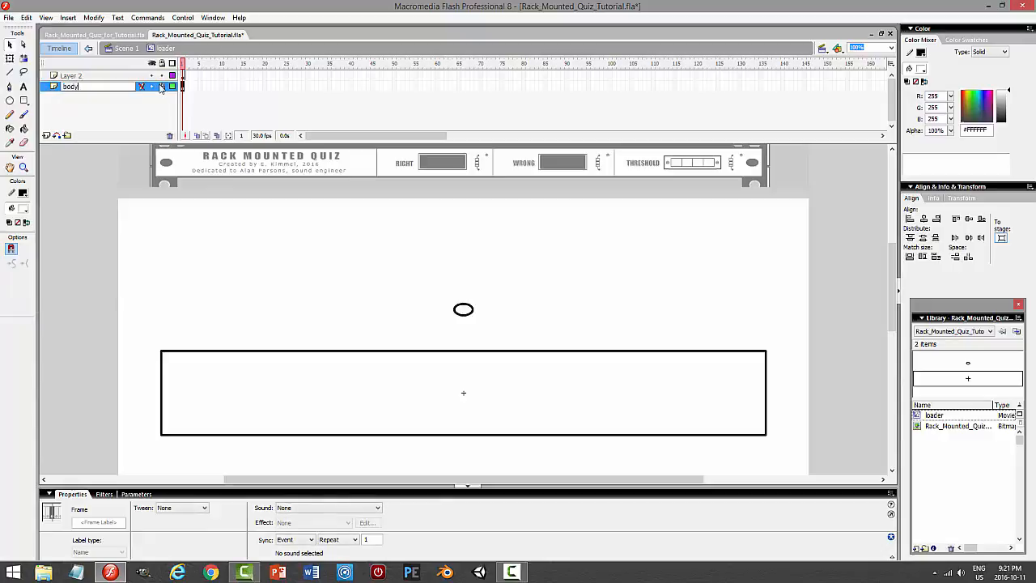
pyautogui.press('Return')
pyautogui.click(162, 87)
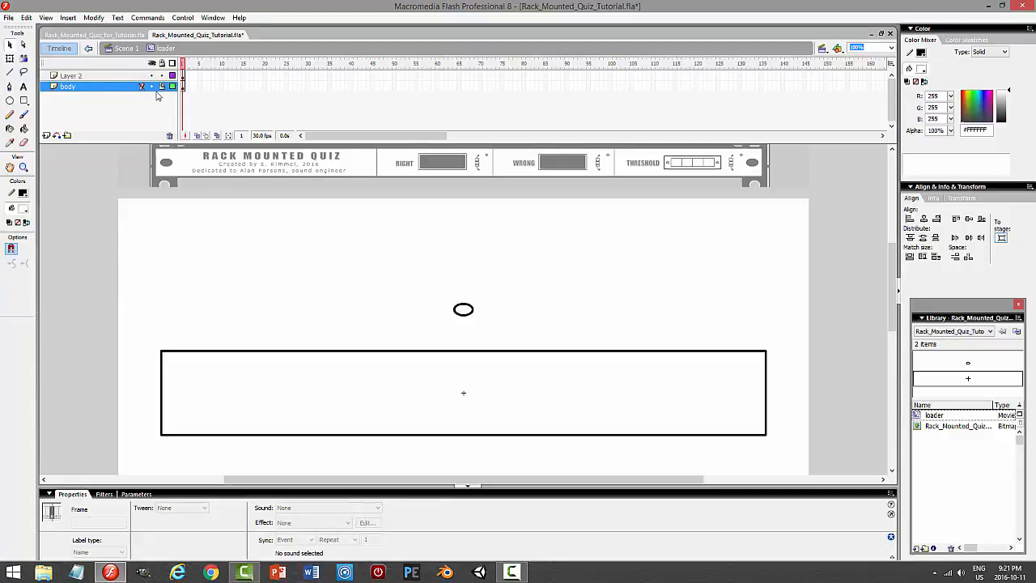
# - Move the oval on Layer 2 into the rectangle's upper-left corner and scale it down to about 29 by 18 pixels
pyautogui.click(72, 76)
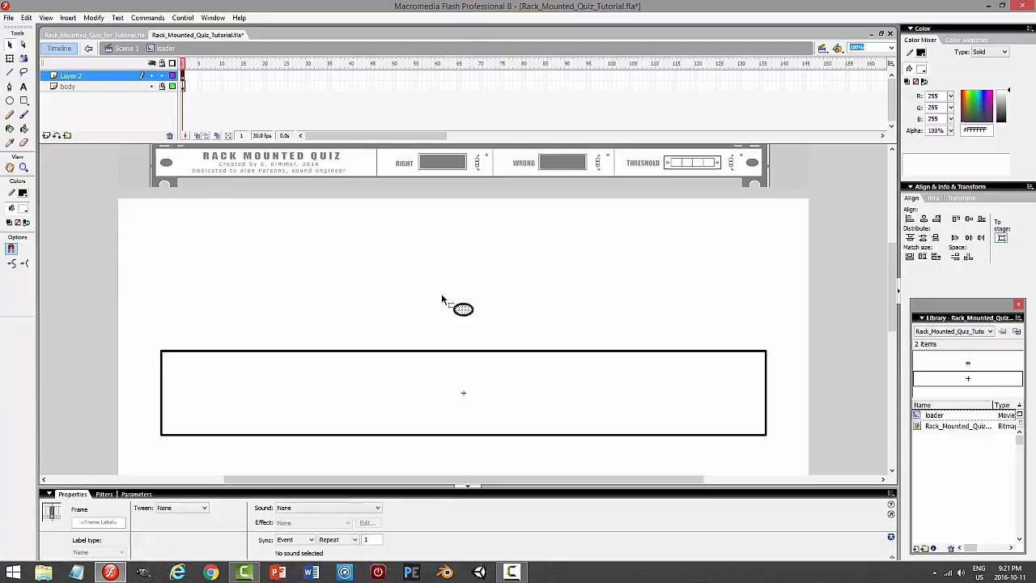
pyautogui.moveTo(462, 314)
pyautogui.mouseDown()
pyautogui.moveTo(183, 369)
pyautogui.moveTo(168, 171)
pyautogui.moveTo(177, 369)
pyautogui.mouseUp()
pyautogui.press('q')
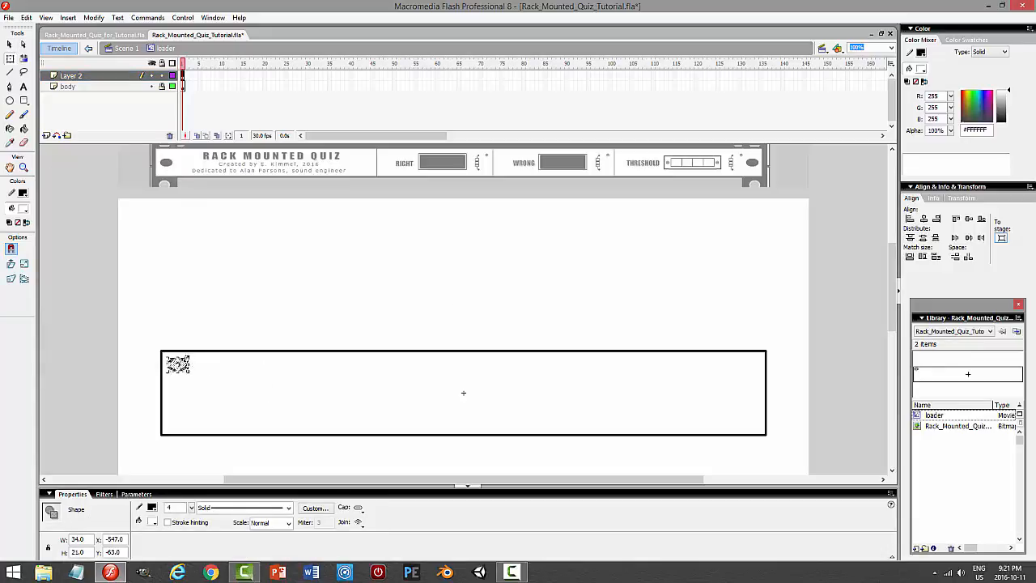
pyautogui.click(208, 330)
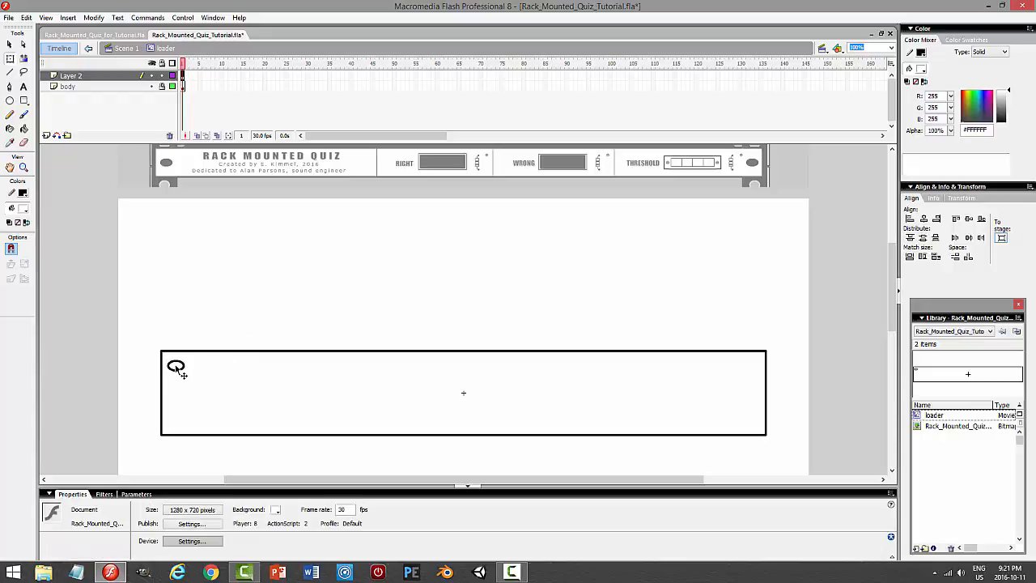
pyautogui.click(179, 369)
pyautogui.click(10, 45)
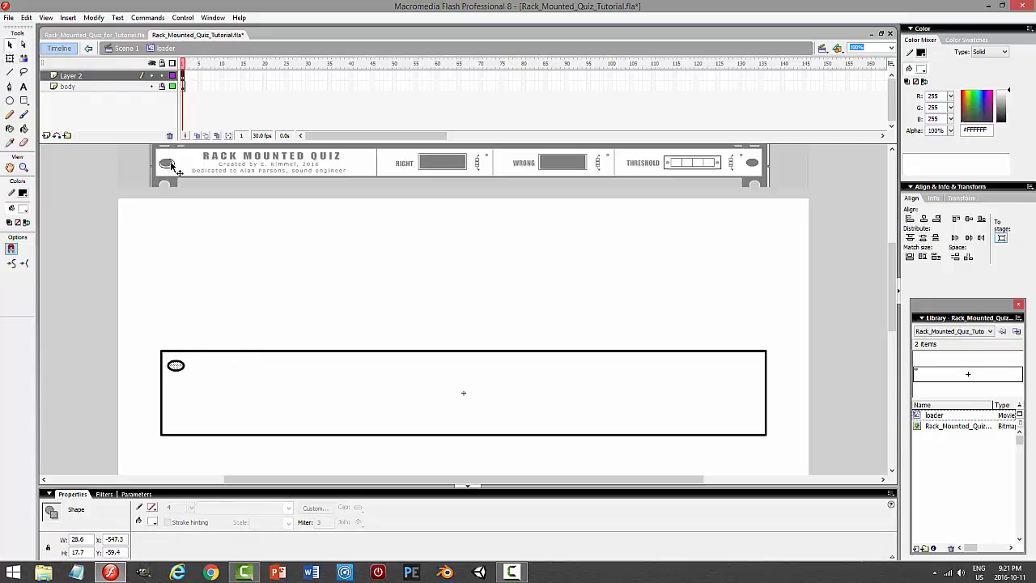
pyautogui.moveTo(185, 365); pyautogui.dragTo(194, 324)
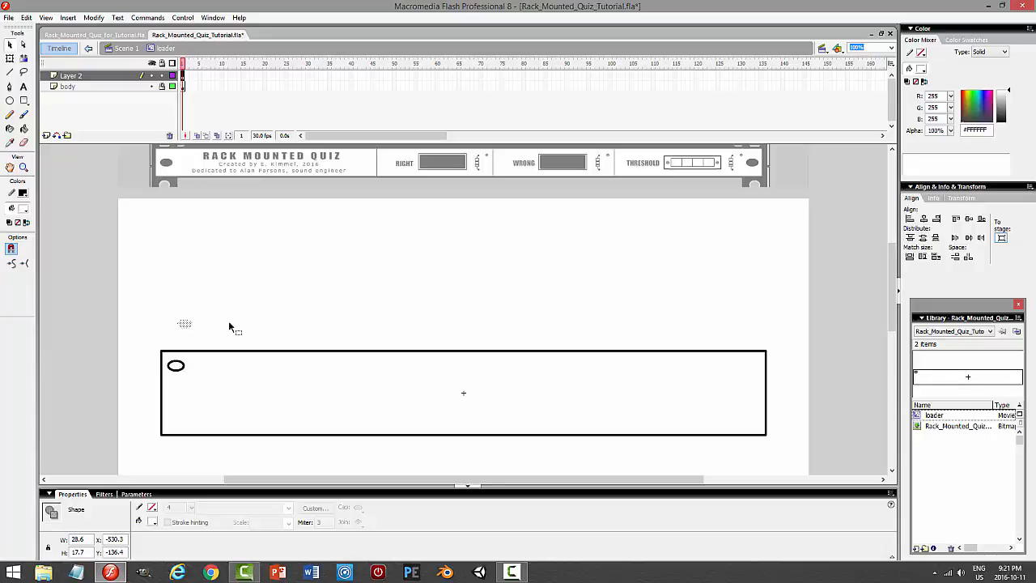
pyautogui.hotkey('ctrl', 'z')
pyautogui.click(227, 313)
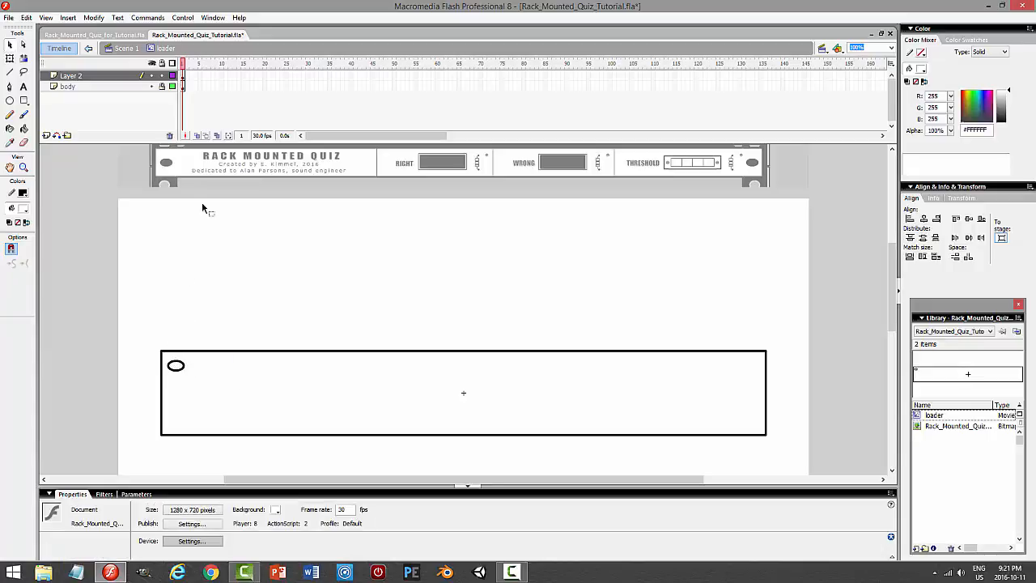
# - Cut the oval from Layer 2 and paste it in place on the unlocked body layer
pyautogui.click(100, 77)
pyautogui.click(25, 17)
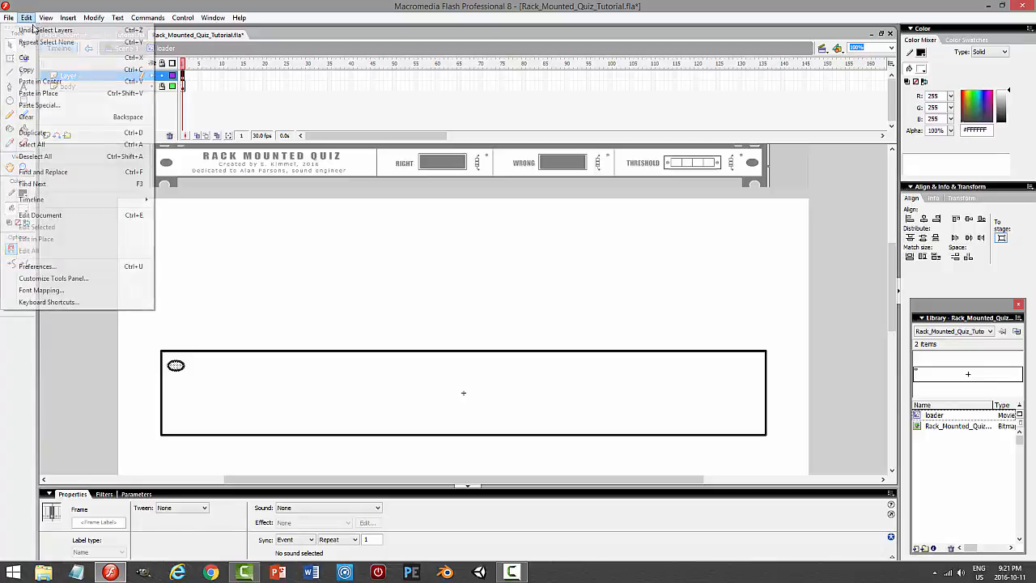
pyautogui.click(47, 58)
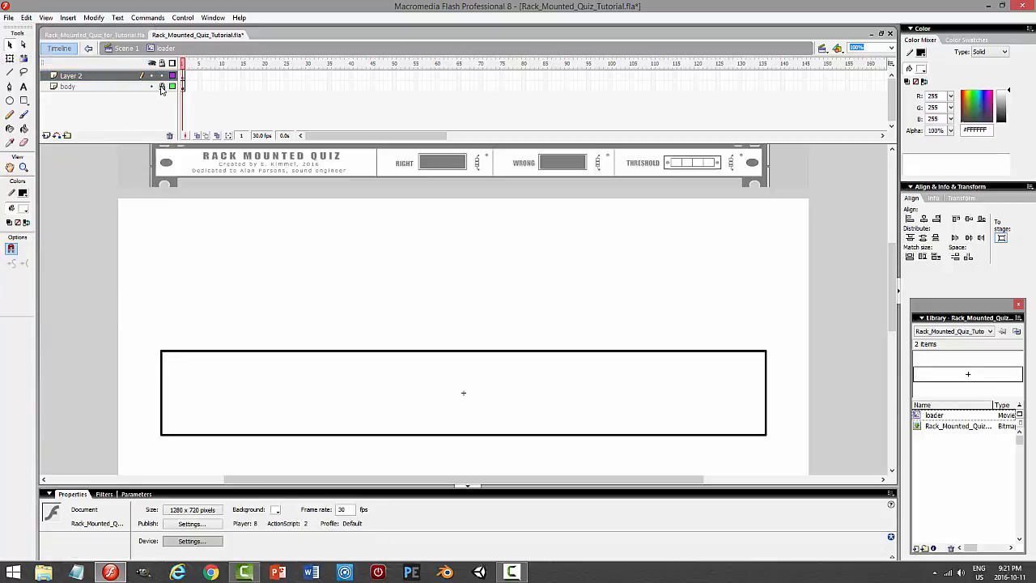
pyautogui.click(121, 86)
pyautogui.click(26, 17)
pyautogui.click(47, 93)
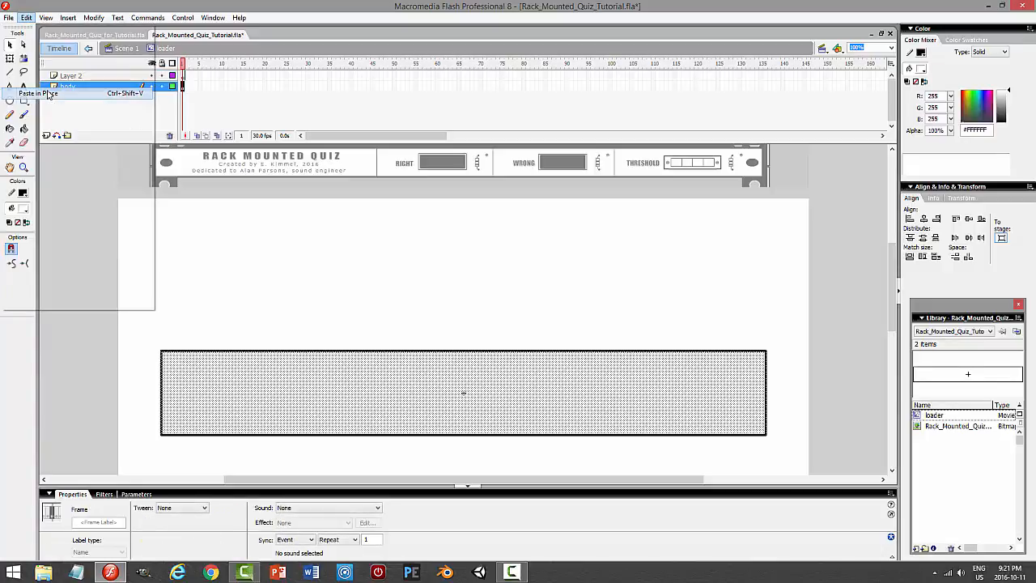
# - Copy the oval, paste it in place and move the copy down about 100 pixels to the rectangle's lower-left corner
pyautogui.click(27, 17)
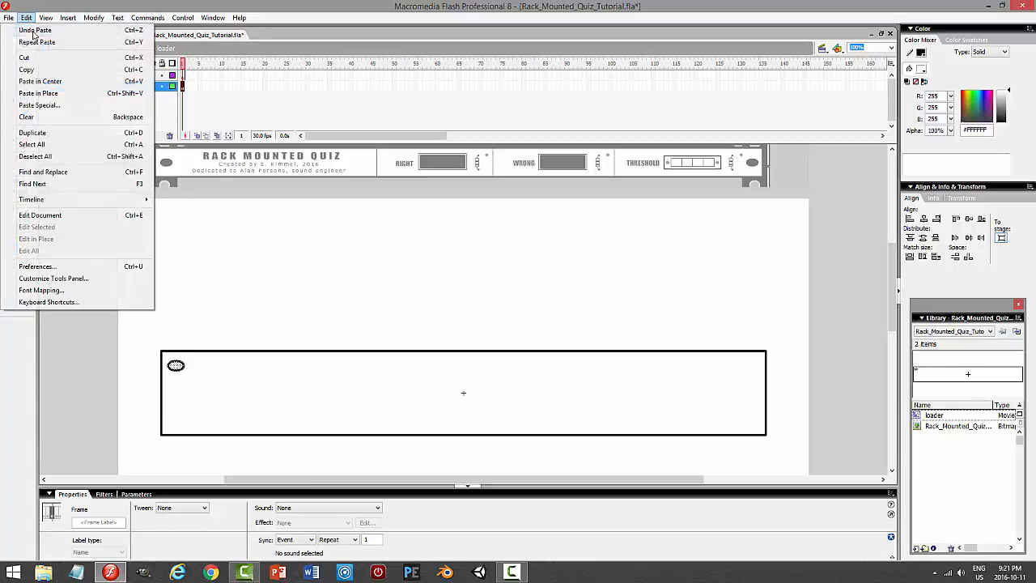
pyautogui.click(27, 68)
pyautogui.click(25, 17)
pyautogui.click(40, 93)
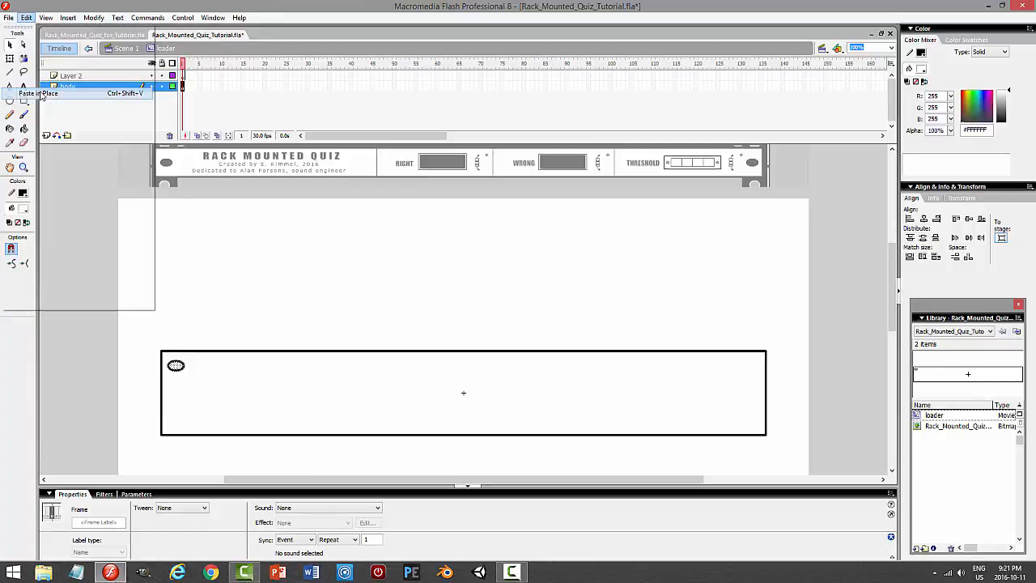
pyautogui.hotkey('shift', 'Down')
pyautogui.hotkey('shift', 'Down')
pyautogui.hotkey('shift', 'Down')
pyautogui.hotkey('shift', 'Down')
pyautogui.hotkey('shift', 'Down')
pyautogui.hotkey('shift', 'Down')
pyautogui.hotkey('shift', 'Down')
pyautogui.hotkey('shift', 'Down')
pyautogui.hotkey('shift', 'Down')
pyautogui.hotkey('shift', 'Down')
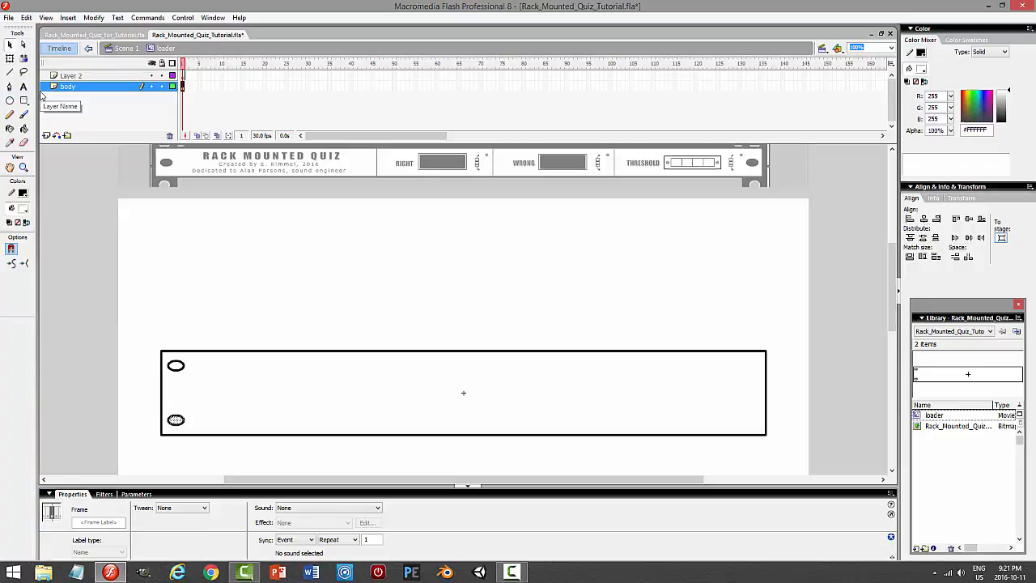
# - Duplicate both left-hand ovals together and place the copies in the rectangle's two right-hand corners
pyautogui.click(177, 365)
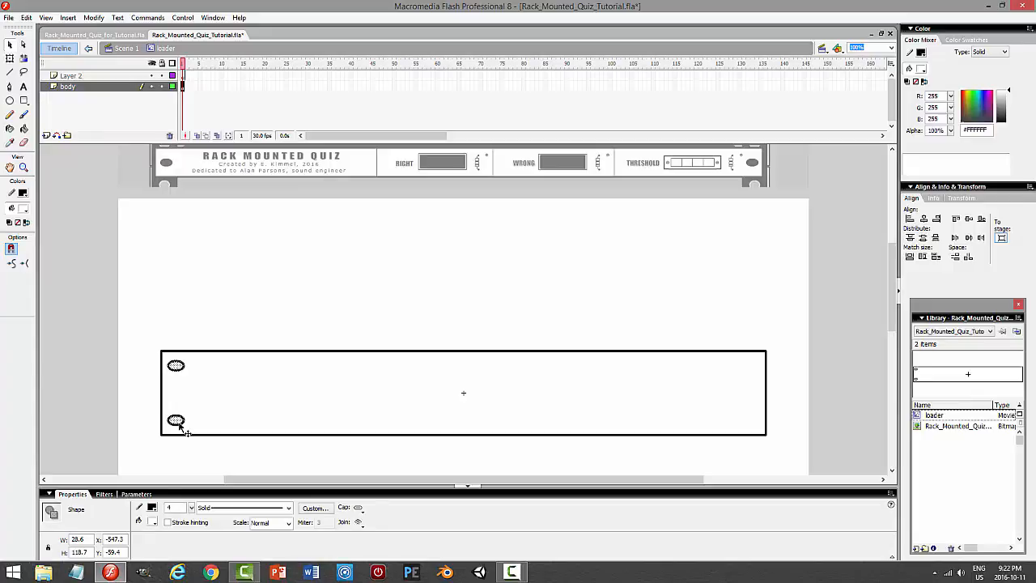
pyautogui.moveTo(184, 431); pyautogui.dragTo(752, 420)
pyautogui.click(779, 359)
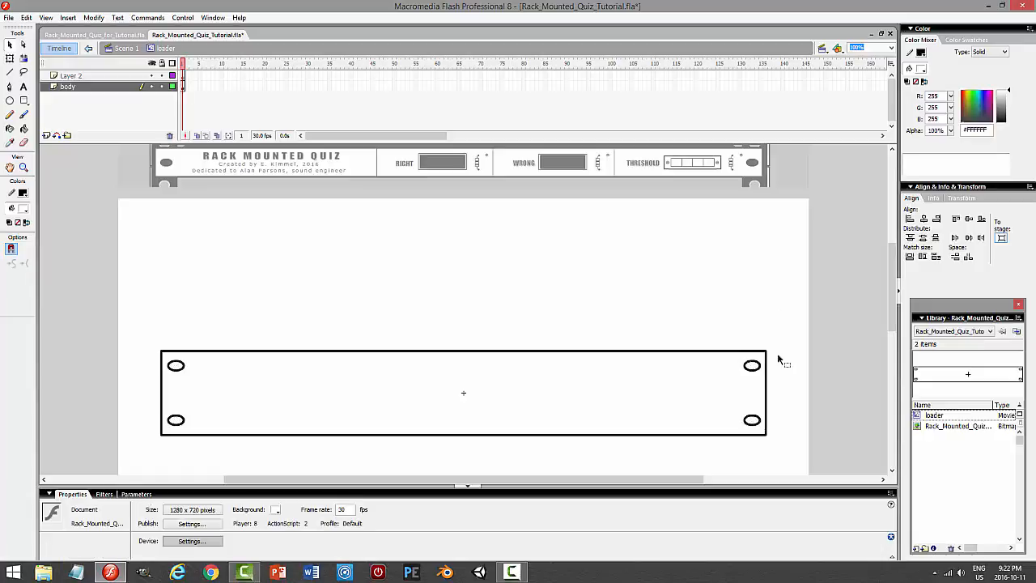
# - Delete the white fill inside each of the four corner ovals, keeping their outlines
pyautogui.click(758, 368)
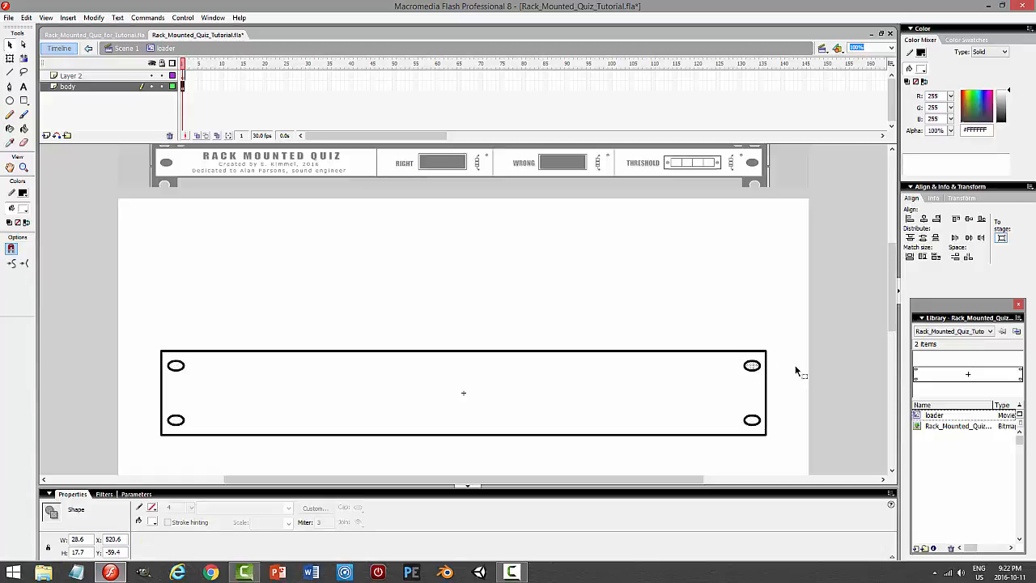
pyautogui.click(796, 370)
pyautogui.click(755, 424)
pyautogui.click(857, 433)
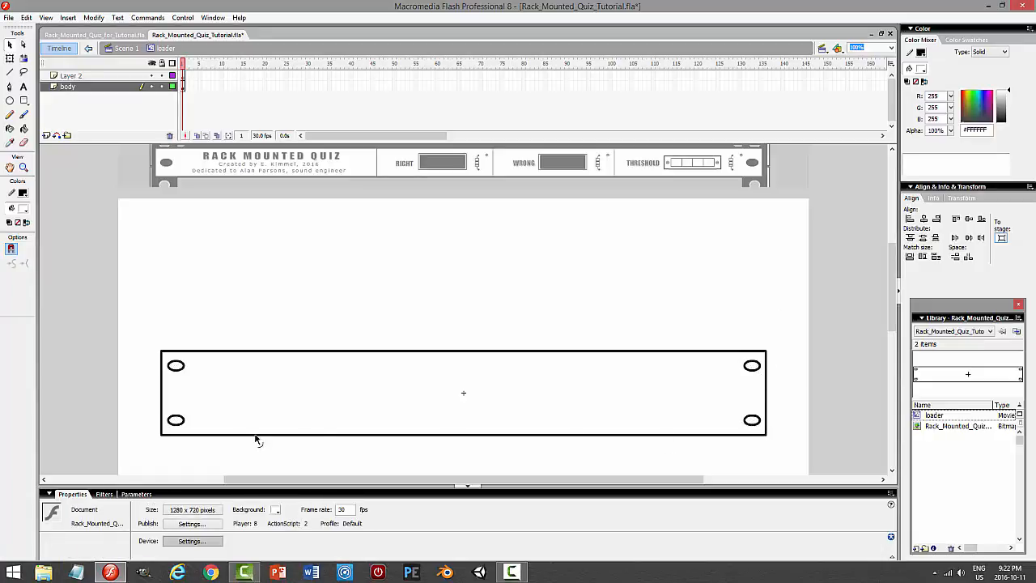
pyautogui.click(183, 421)
pyautogui.click(249, 426)
pyautogui.click(178, 369)
pyautogui.click(282, 331)
# - Set the document background to gray to check the oval cut-outs and restore it to white
pyautogui.click(275, 510)
pyautogui.click(284, 435)
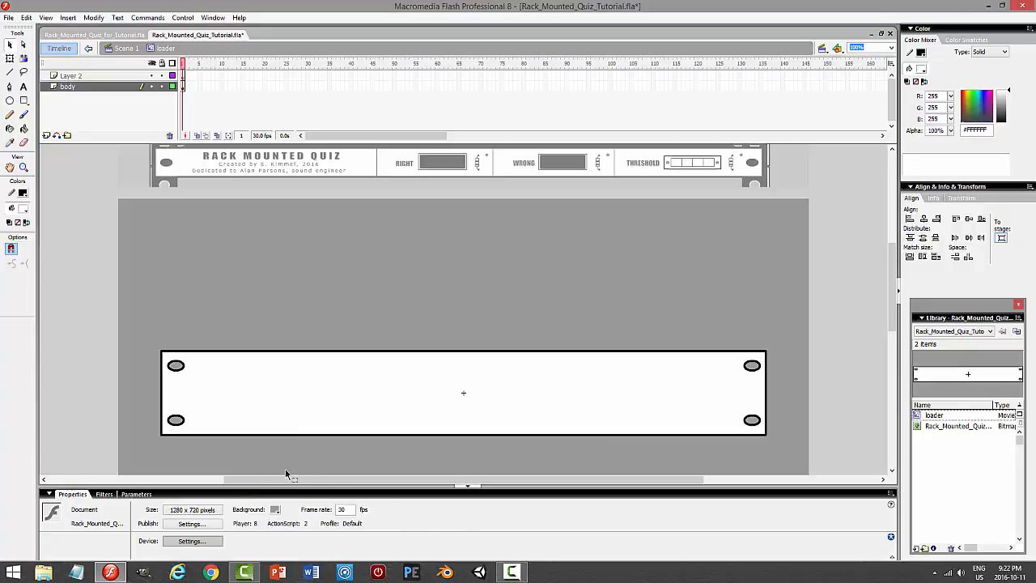
pyautogui.click(275, 511)
pyautogui.click(286, 449)
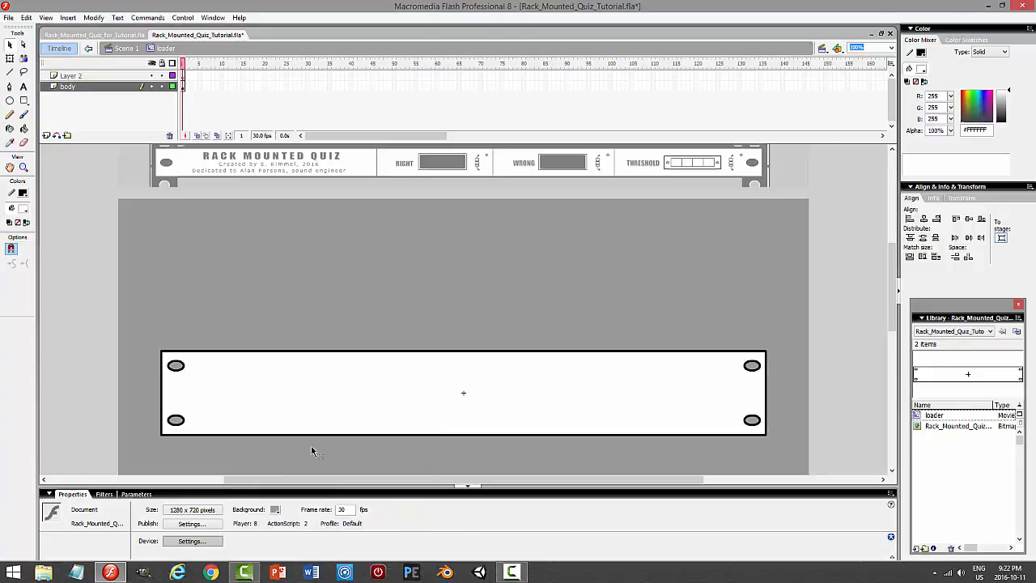
# - Lock the body layer, draw a full-height vertical hairline through the rectangle's middle on Layer 2, and align it to the horizontal center
pyautogui.scroll(3, 811, 308)
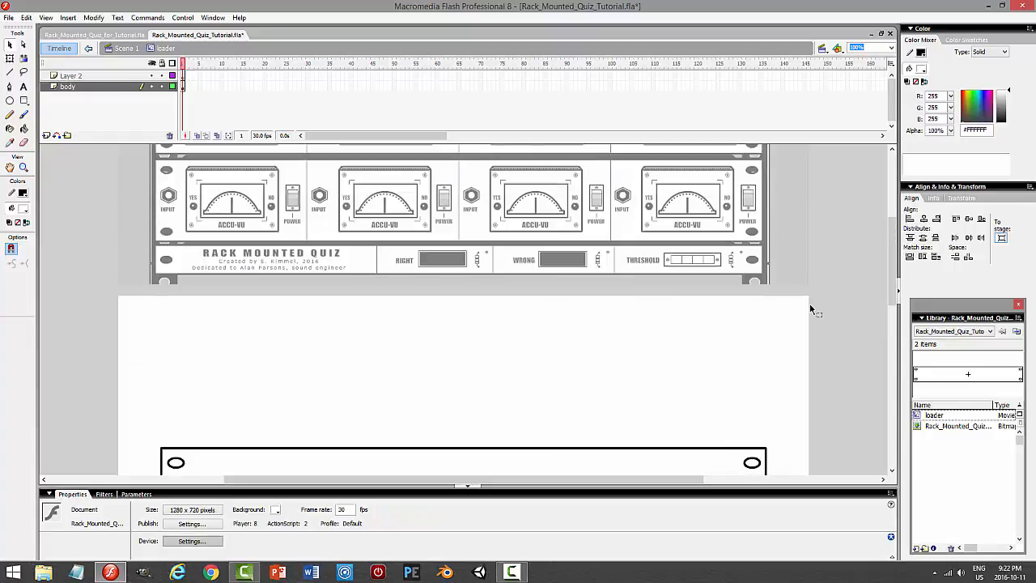
pyautogui.scroll(6, 809, 304)
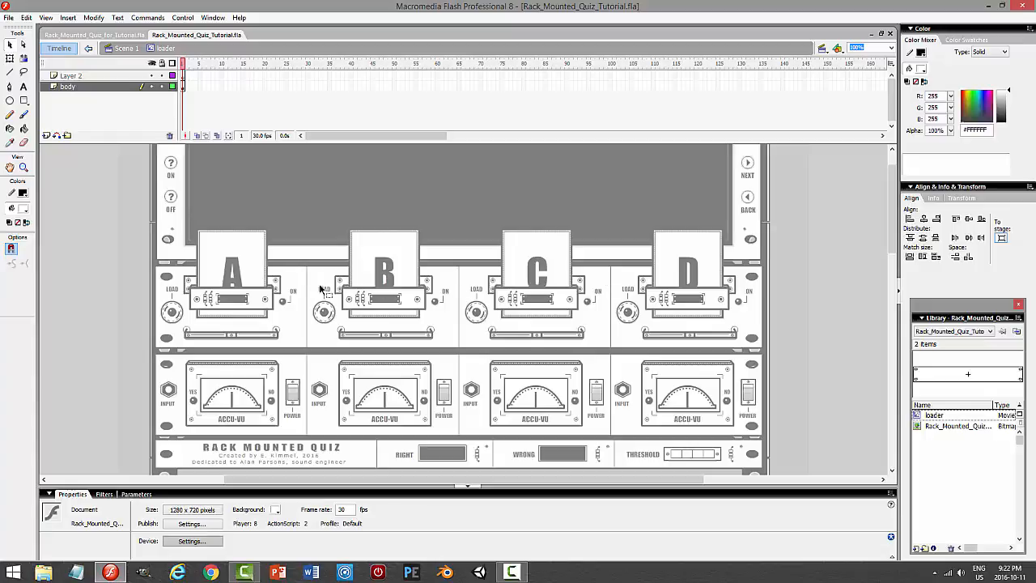
pyautogui.moveTo(895, 240); pyautogui.dragTo(908, 319)
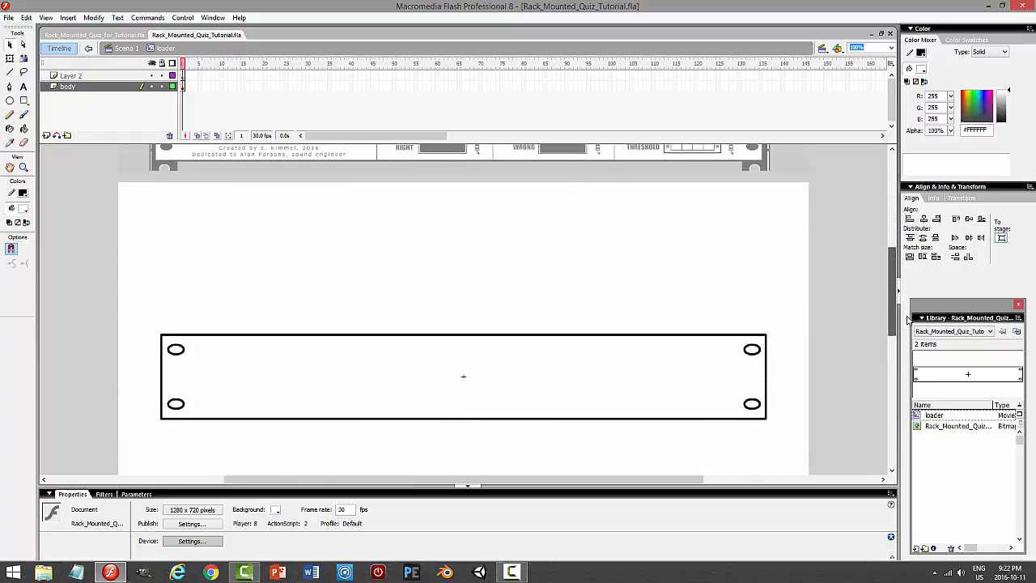
pyautogui.click(125, 77)
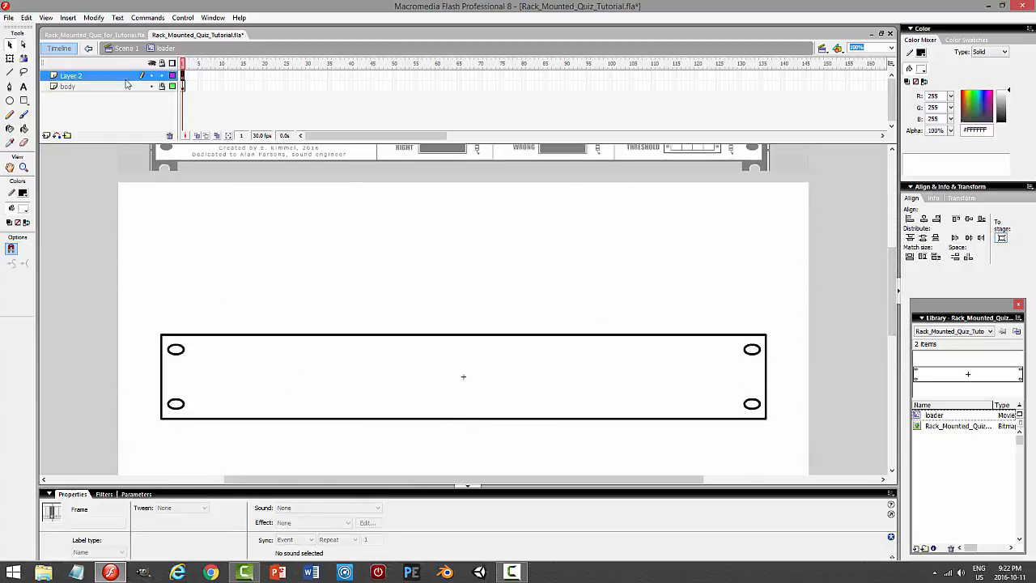
pyautogui.click(10, 72)
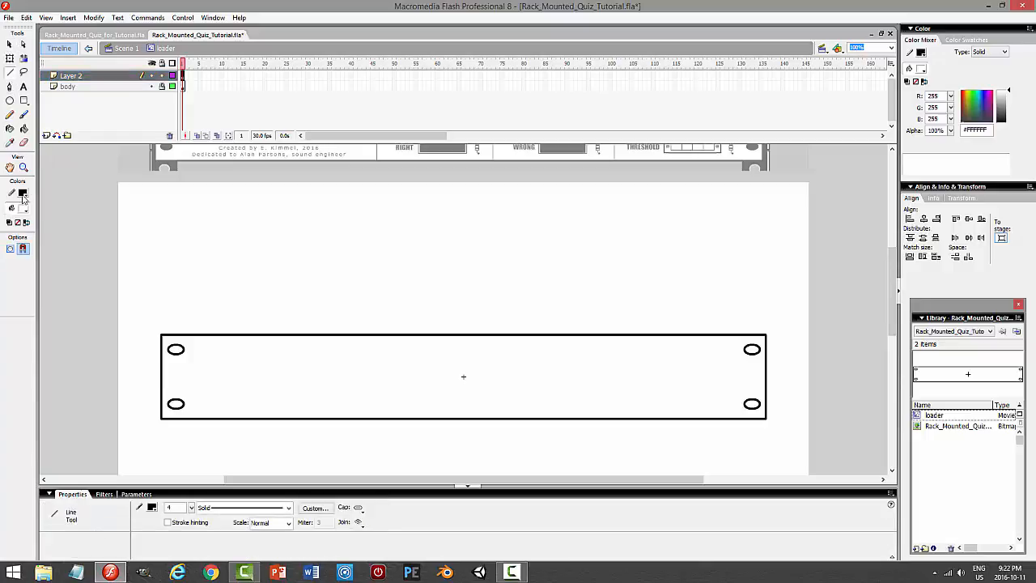
pyautogui.click(248, 508)
pyautogui.click(234, 522)
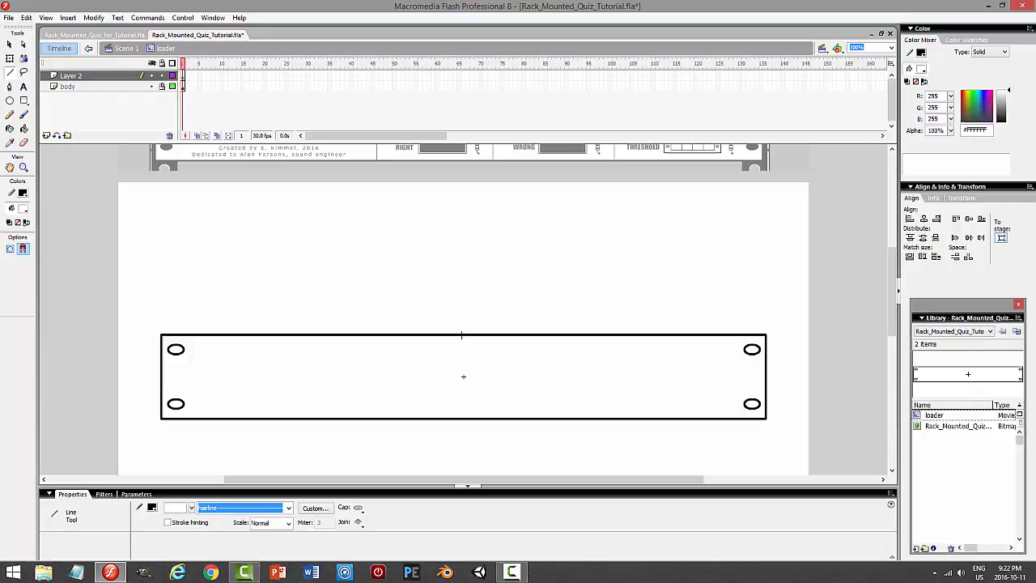
pyautogui.moveTo(463, 335); pyautogui.dragTo(462, 394)
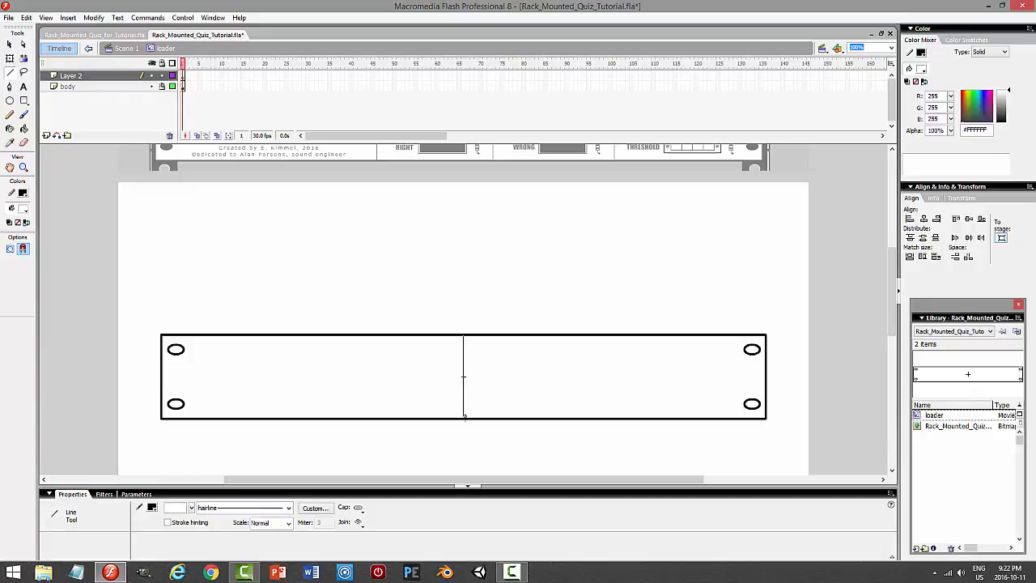
pyautogui.click(10, 45)
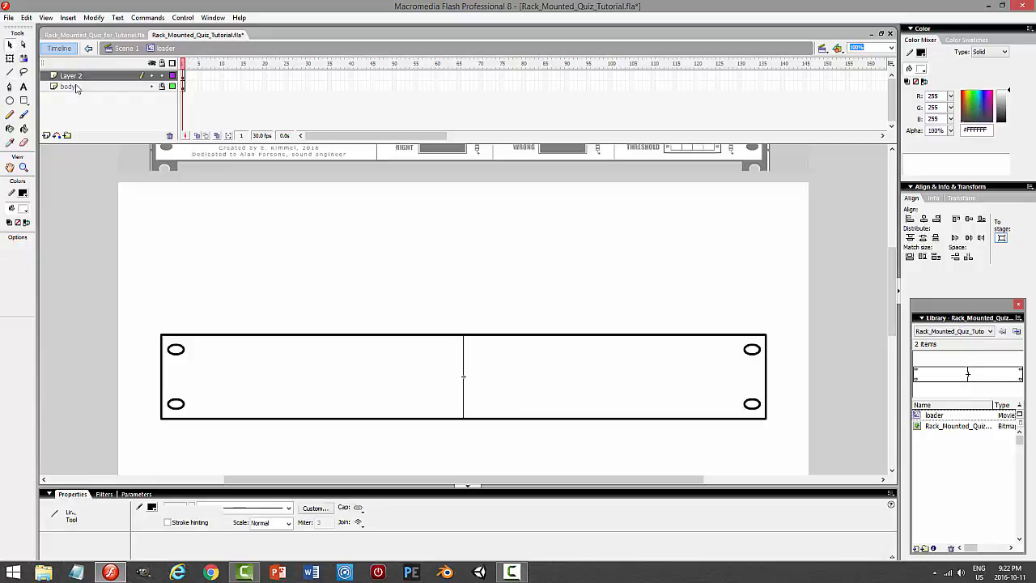
pyautogui.click(464, 396)
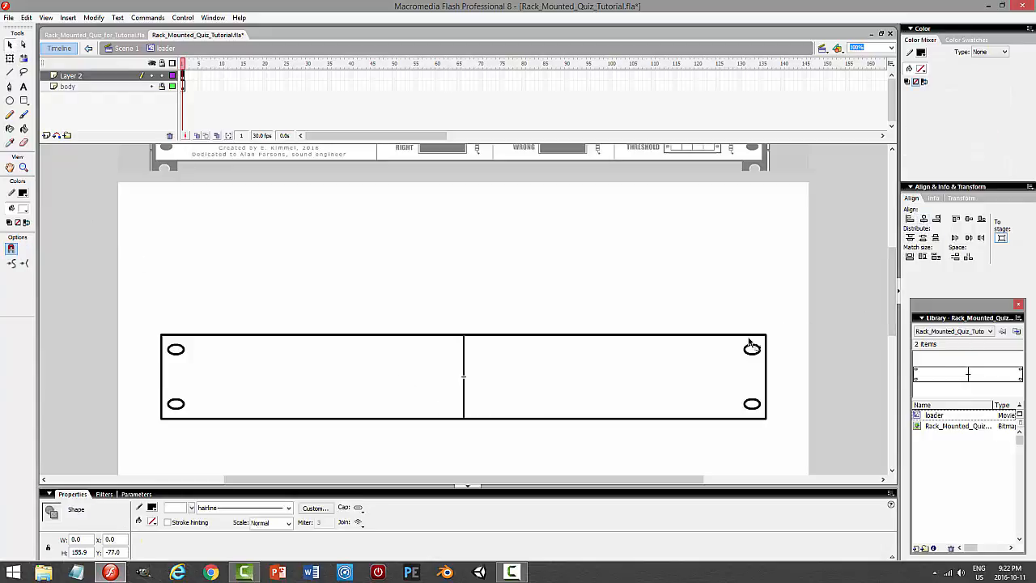
# - Copy the vertical center line and paste it in place on Layer 2
pyautogui.click(27, 18)
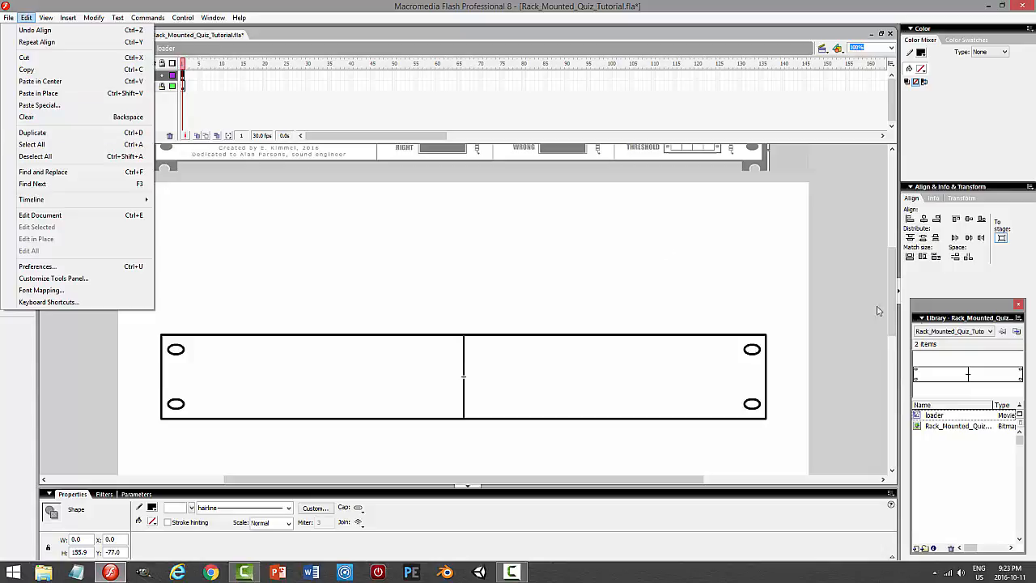
pyautogui.moveTo(894, 323)
pyautogui.mouseDown()
pyautogui.moveTo(896, 267)
pyautogui.moveTo(897, 344)
pyautogui.mouseUp()
pyautogui.click(26, 17)
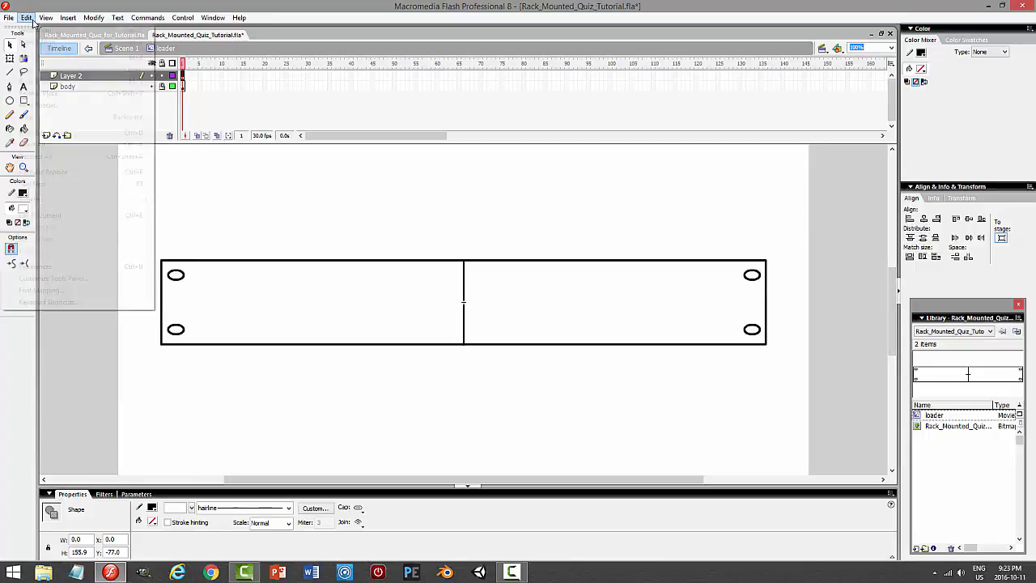
pyautogui.click(30, 70)
pyautogui.click(26, 17)
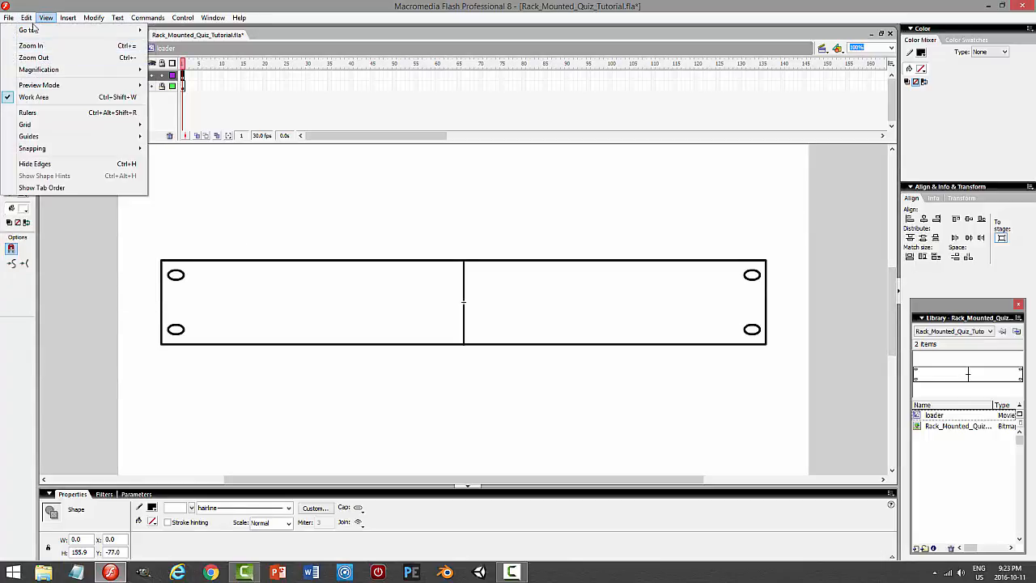
pyautogui.click(38, 93)
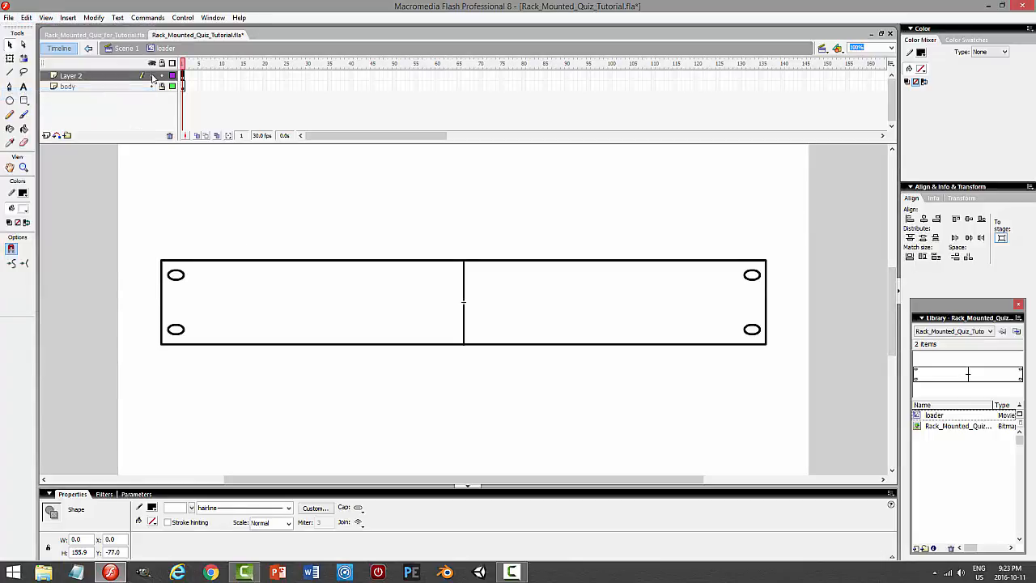
# - Move the pasted line left from the center to X position -300
pyautogui.hotkey('shift', 'Left')
pyautogui.hotkey('shift', 'Left')
pyautogui.hotkey('shift', 'Left')
pyautogui.hotkey('shift', 'Left')
pyautogui.hotkey('shift', 'Left')
pyautogui.hotkey('shift', 'Left')
pyautogui.hotkey('shift', 'Left')
pyautogui.hotkey('shift', 'Left')
pyautogui.hotkey('shift', 'Left')
pyautogui.hotkey('shift', 'Left')
pyautogui.hotkey('shift', 'Left')
pyautogui.hotkey('shift', 'Left')
pyautogui.hotkey('shift', 'Left')
pyautogui.hotkey('shift', 'Left')
pyautogui.hotkey('shift', 'Left')
pyautogui.hotkey('shift', 'Left')
pyautogui.hotkey('shift', 'Left')
pyautogui.hotkey('shift', 'Left')
pyautogui.hotkey('shift', 'Left')
pyautogui.hotkey('shift', 'Left')
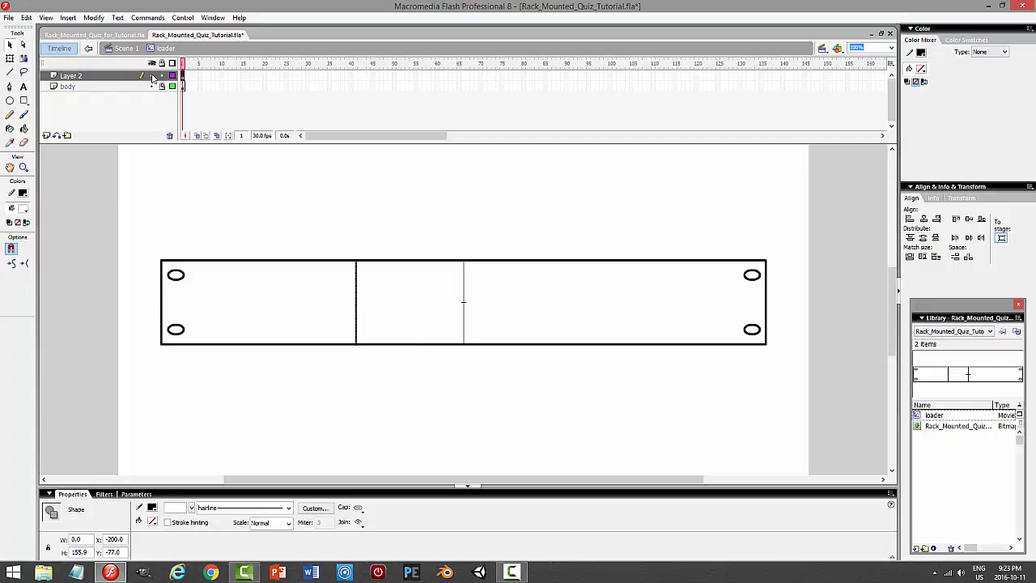
pyautogui.moveTo(894, 316); pyautogui.dragTo(897, 275)
pyautogui.hotkey('shift', 'Left')
pyautogui.hotkey('shift', 'Left')
pyautogui.hotkey('shift', 'Left')
pyautogui.hotkey('shift', 'Left')
pyautogui.hotkey('shift', 'Left')
pyautogui.hotkey('shift', 'Left')
pyautogui.hotkey('shift', 'Left')
pyautogui.hotkey('shift', 'Left')
pyautogui.hotkey('shift', 'Left')
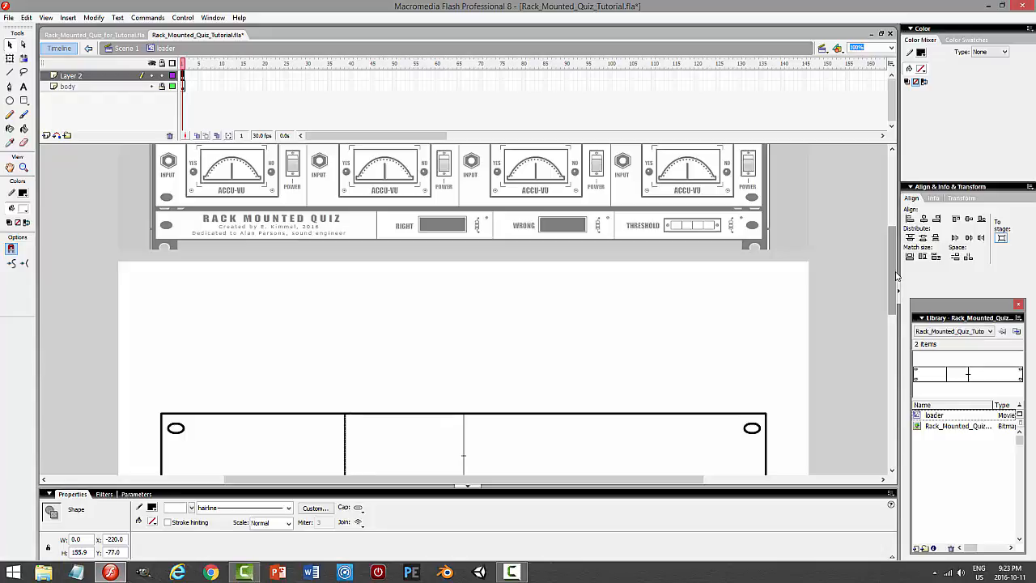
pyautogui.hotkey('shift', 'Left')
pyautogui.moveTo(894, 253); pyautogui.dragTo(893, 282)
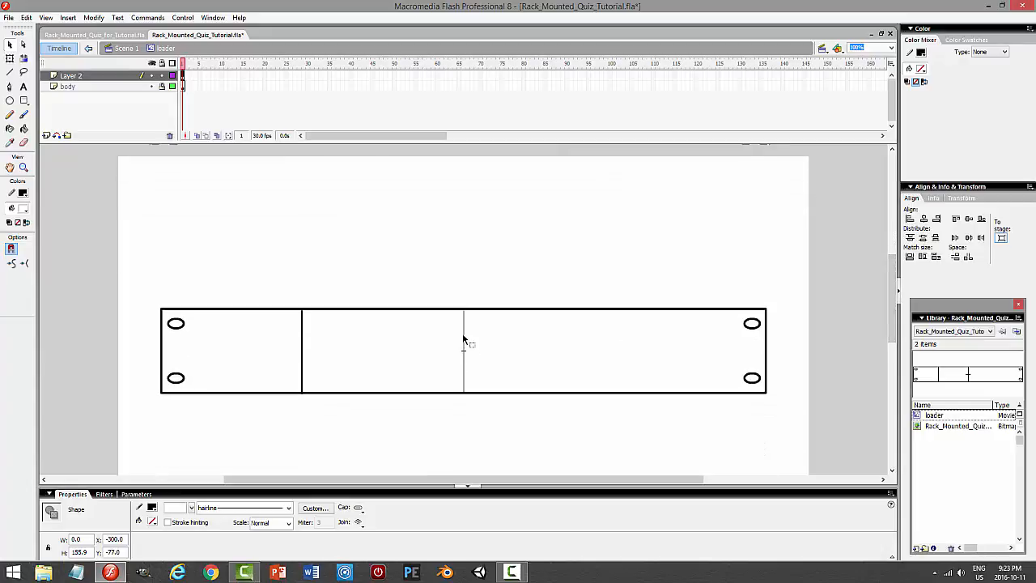
# - Copy the vertical center divider line and paste it in place on Layer 2
pyautogui.click(463, 334)
pyautogui.click(463, 333)
pyautogui.click(26, 17)
pyautogui.click(36, 69)
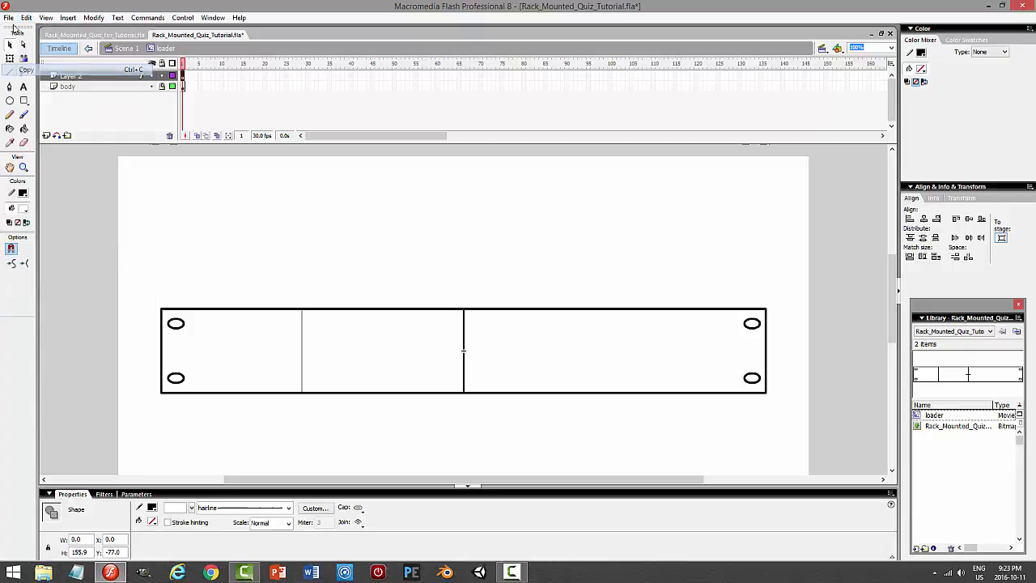
pyautogui.click(26, 17)
pyautogui.click(36, 103)
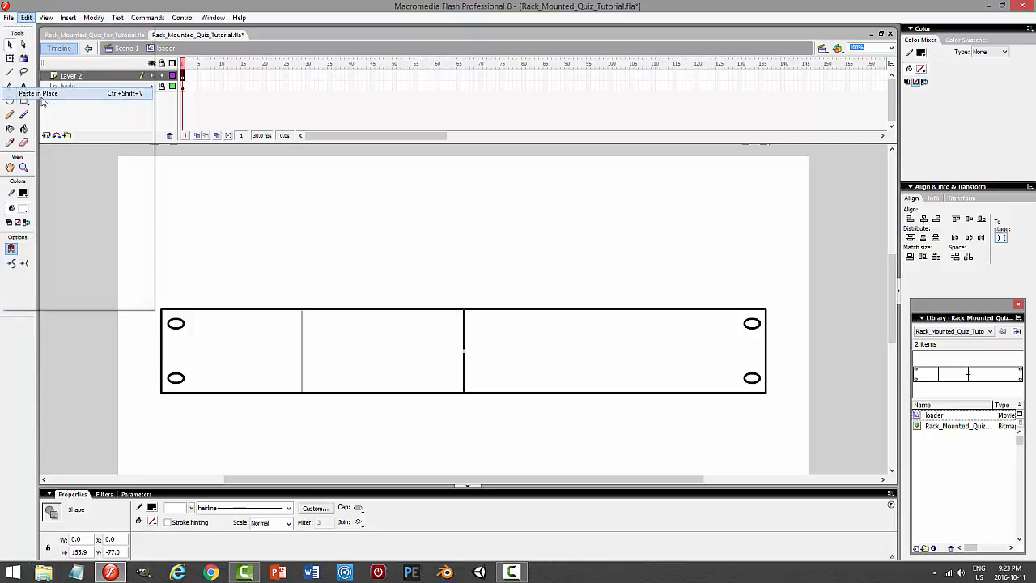
# - Move the pasted divider line right from the center to X position 300 and deselect it
pyautogui.hotkey('shift', 'Right')
pyautogui.hotkey('shift', 'Right')
pyautogui.hotkey('shift', 'Right')
pyautogui.hotkey('shift', 'Right')
pyautogui.hotkey('shift', 'Right')
pyautogui.hotkey('shift', 'Right')
pyautogui.hotkey('shift', 'Right')
pyautogui.hotkey('shift', 'Right')
pyautogui.hotkey('shift', 'Right')
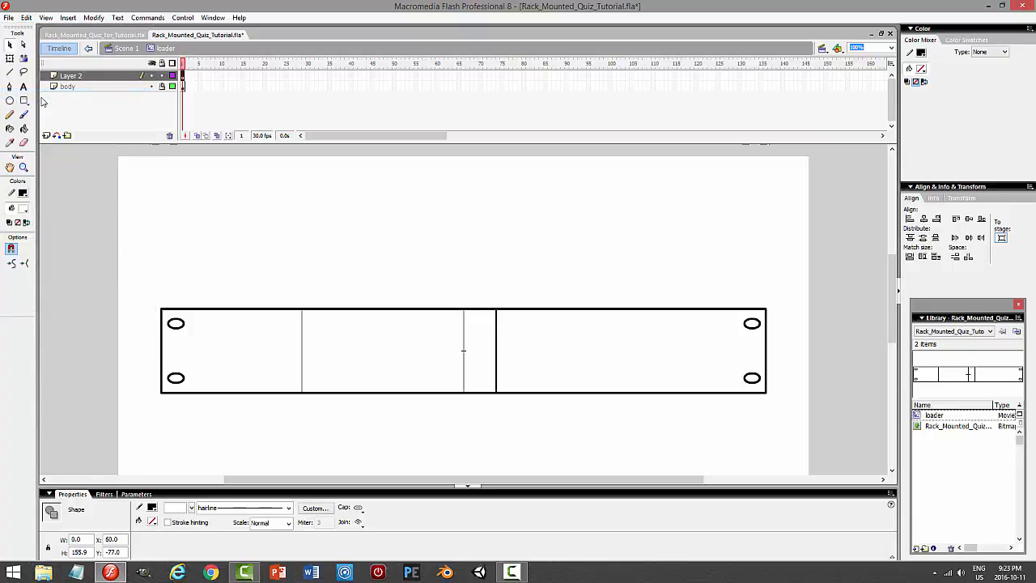
pyautogui.hotkey('shift', 'Right')
pyautogui.hotkey('shift', 'Right')
pyautogui.hotkey('shift', 'Right')
pyautogui.hotkey('shift', 'Right')
pyautogui.hotkey('shift', 'Right')
pyautogui.hotkey('shift', 'Right')
pyautogui.hotkey('shift', 'Right')
pyautogui.hotkey('shift', 'Right')
pyautogui.hotkey('shift', 'Right')
pyautogui.hotkey('shift', 'Right')
pyautogui.hotkey('shift', 'Right')
pyautogui.hotkey('shift', 'Right')
pyautogui.hotkey('shift', 'Right')
pyautogui.hotkey('shift', 'Right')
pyautogui.hotkey('shift', 'Right')
pyautogui.hotkey('shift', 'Right')
pyautogui.hotkey('shift', 'Right')
pyautogui.hotkey('shift', 'Right')
pyautogui.hotkey('shift', 'Right')
pyautogui.hotkey('shift', 'Right')
pyautogui.hotkey('shift', 'Right')
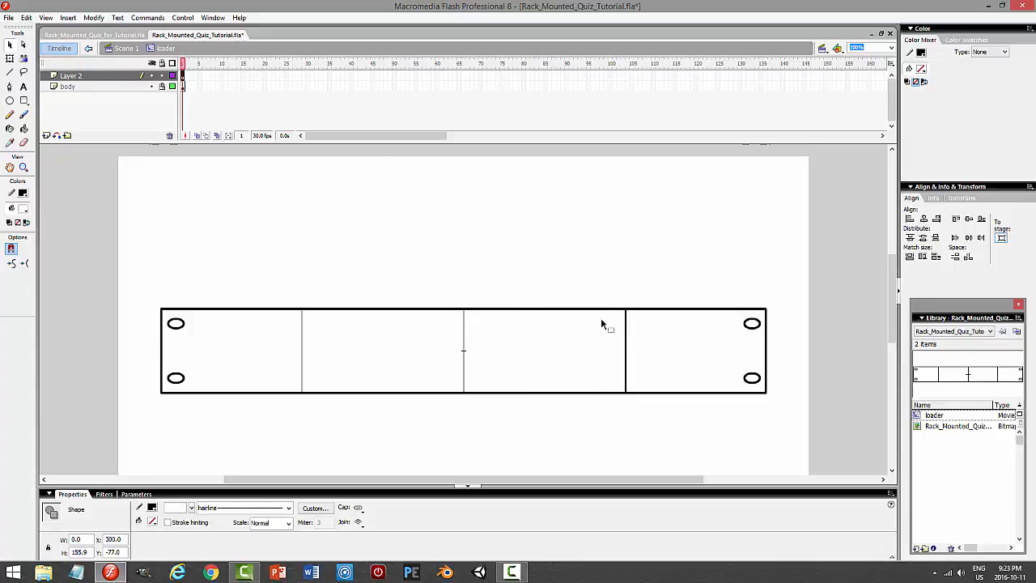
pyautogui.moveTo(897, 280); pyautogui.dragTo(887, 248)
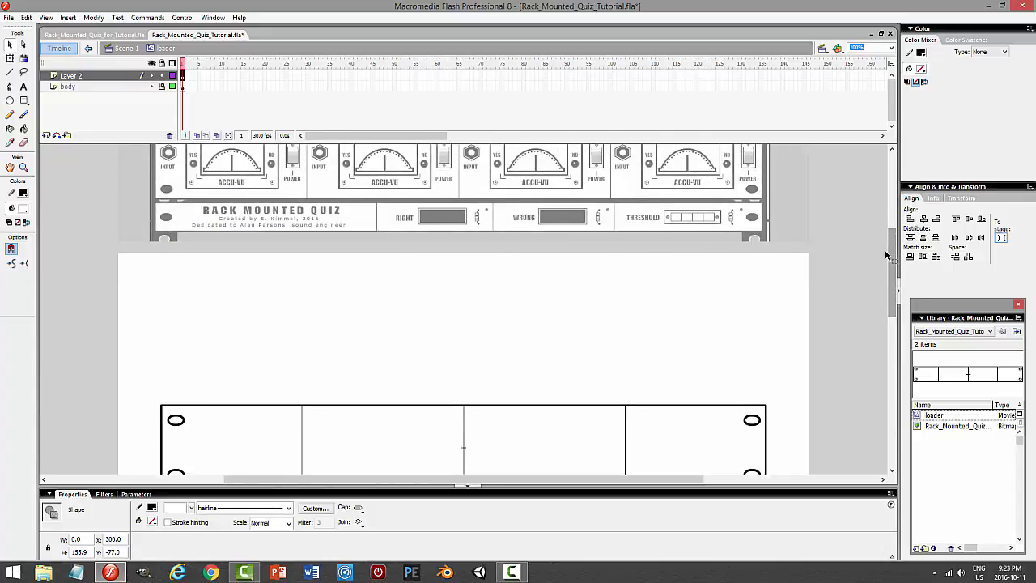
pyautogui.moveTo(887, 256); pyautogui.dragTo(893, 289)
pyautogui.click(845, 293)
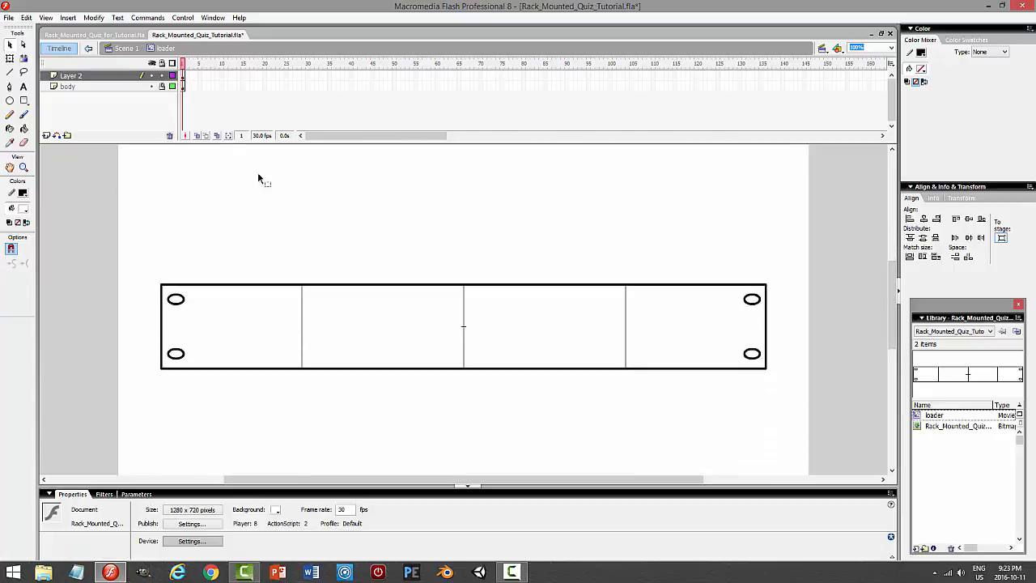
# - Cut all three divider lines from Layer 2 and paste them in place on the body layer
pyautogui.click(157, 77)
pyautogui.click(26, 17)
pyautogui.click(27, 58)
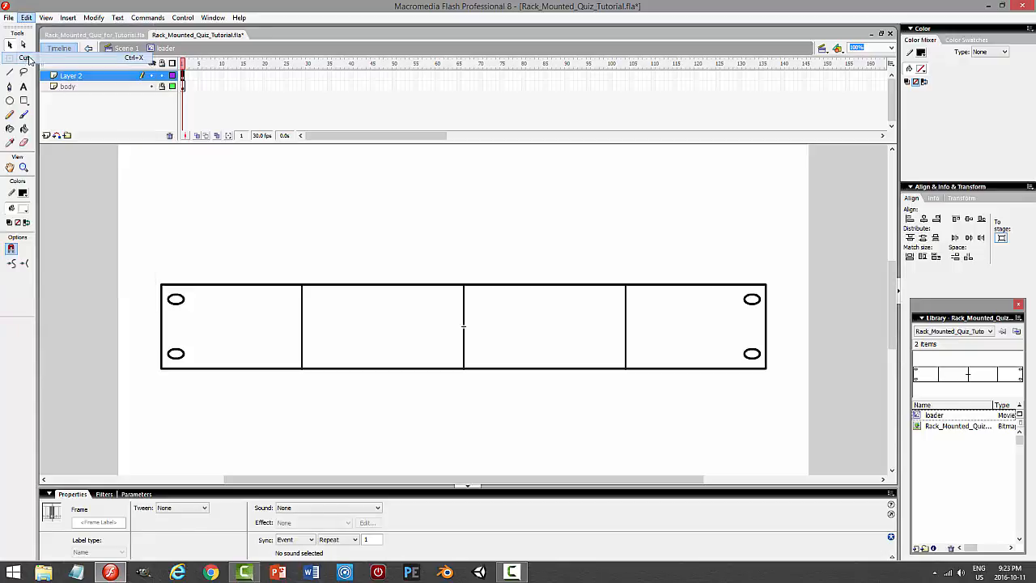
pyautogui.click(68, 86)
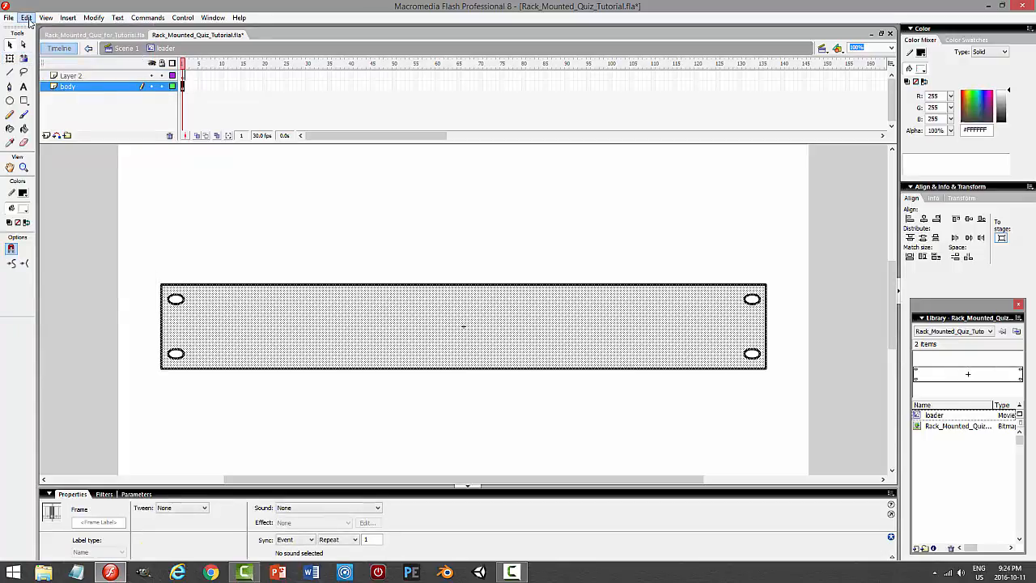
pyautogui.click(27, 17)
pyautogui.click(27, 92)
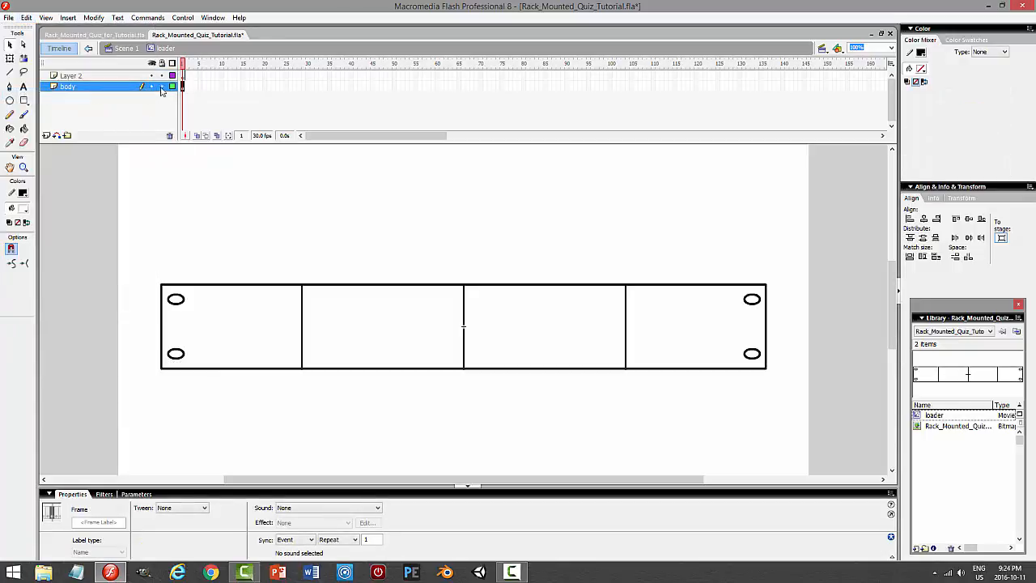
# - Lock the body layer and save the document
pyautogui.click(161, 87)
pyautogui.click(353, 209)
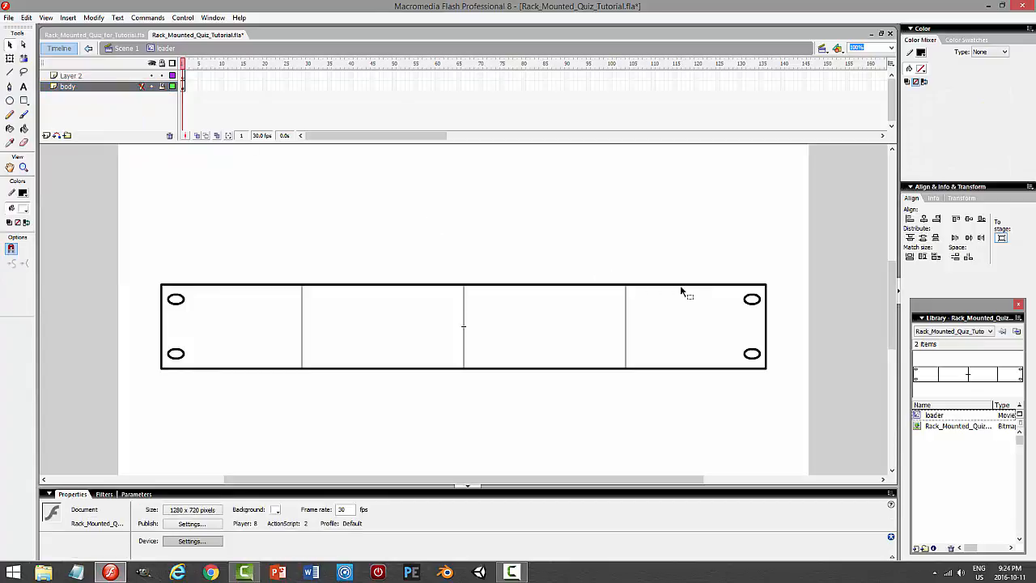
pyautogui.hotkey('ctrl', 's')
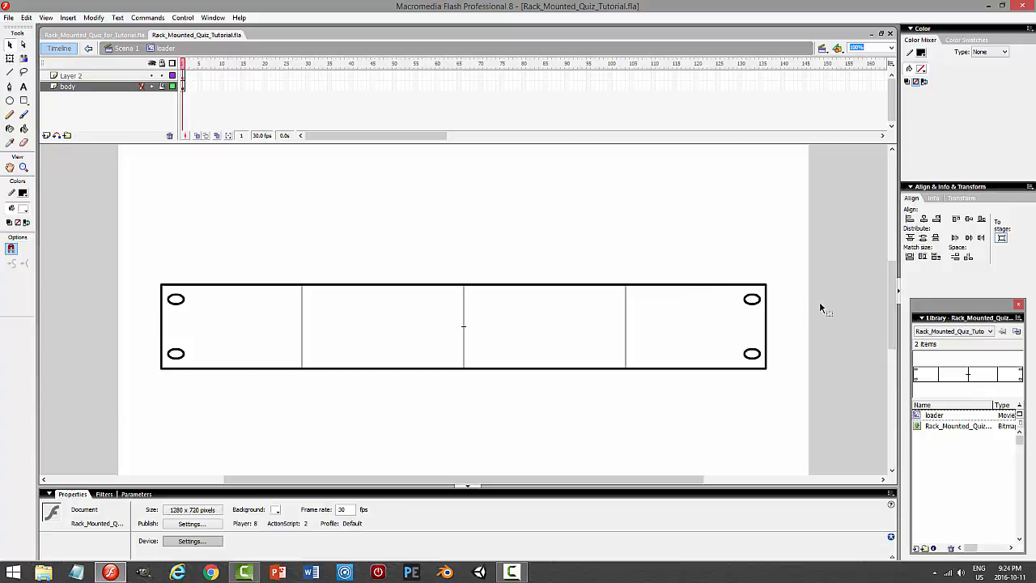
# - Unlock the body layer and set the Line tool to a solid stroke with a thickness of 3
pyautogui.scroll(5, 819, 306)
pyautogui.scroll(2, 819, 307)
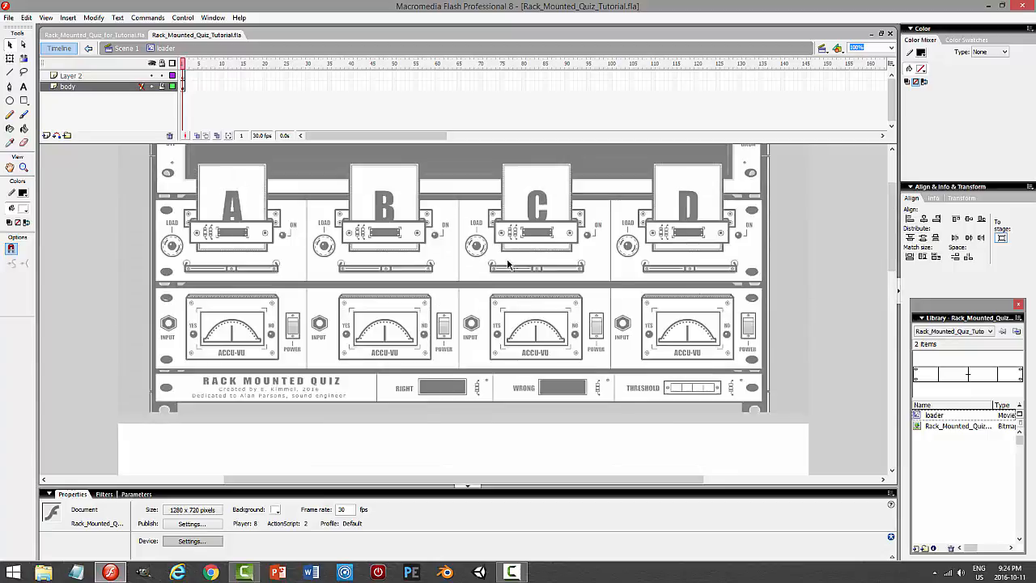
pyautogui.scroll(-6, 849, 270)
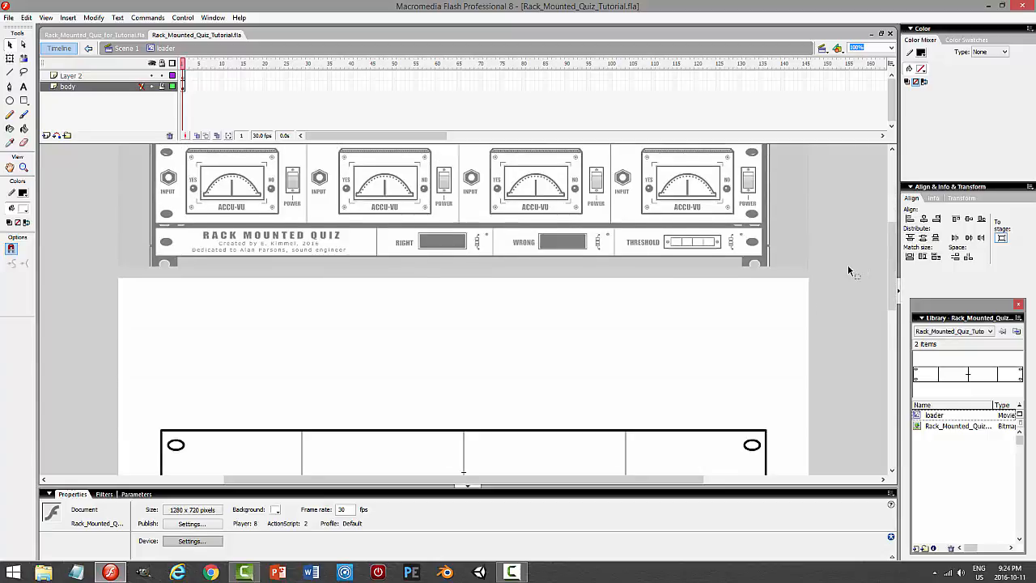
pyautogui.scroll(-4, 848, 270)
pyautogui.click(161, 87)
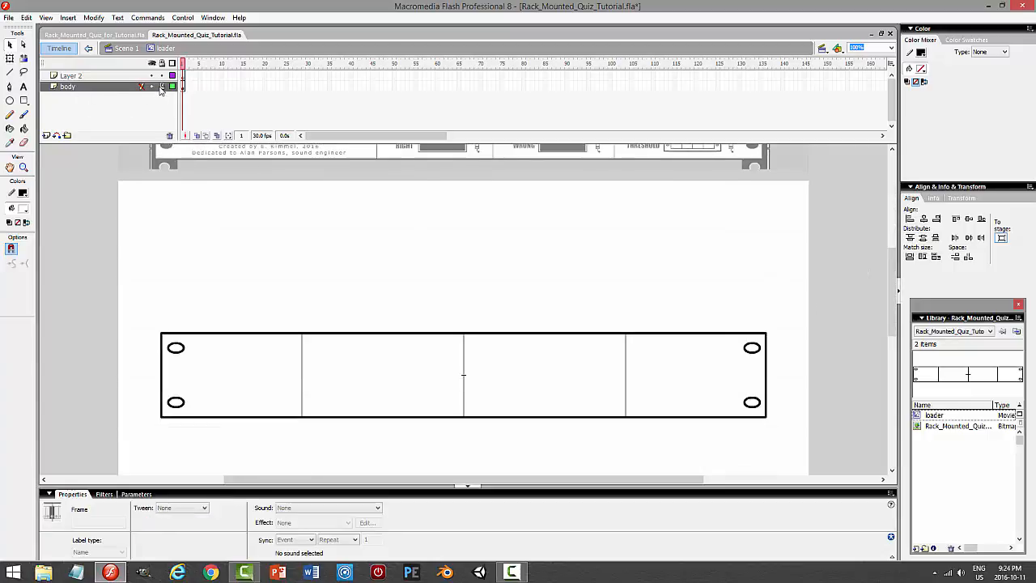
pyautogui.click(10, 72)
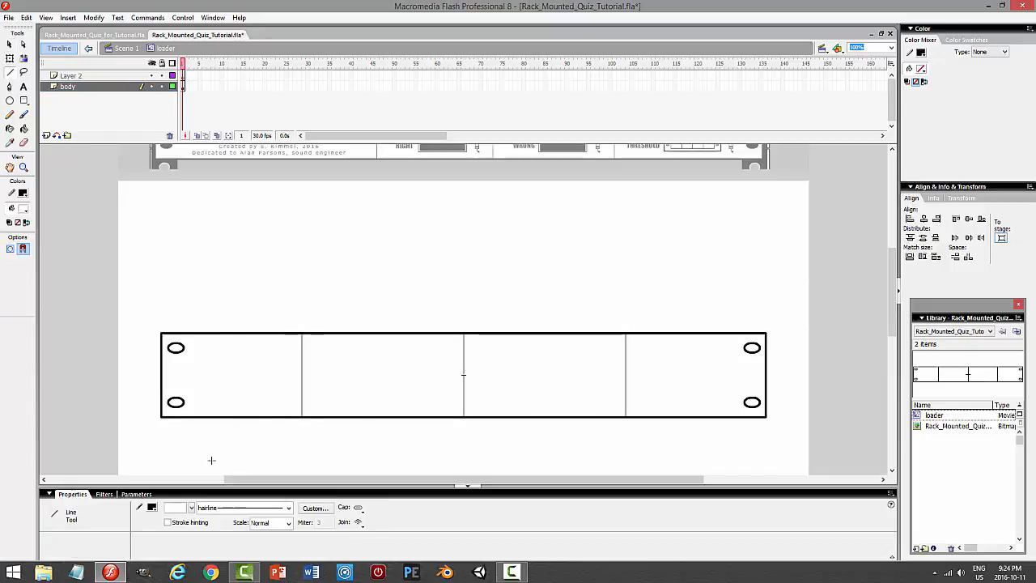
pyautogui.click(215, 510)
pyautogui.click(235, 527)
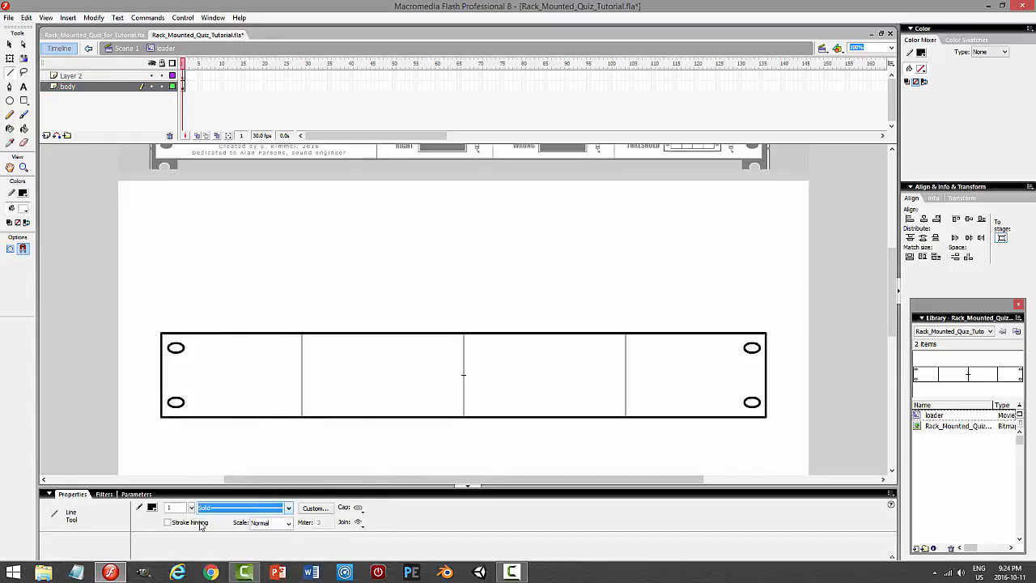
pyautogui.click(167, 507)
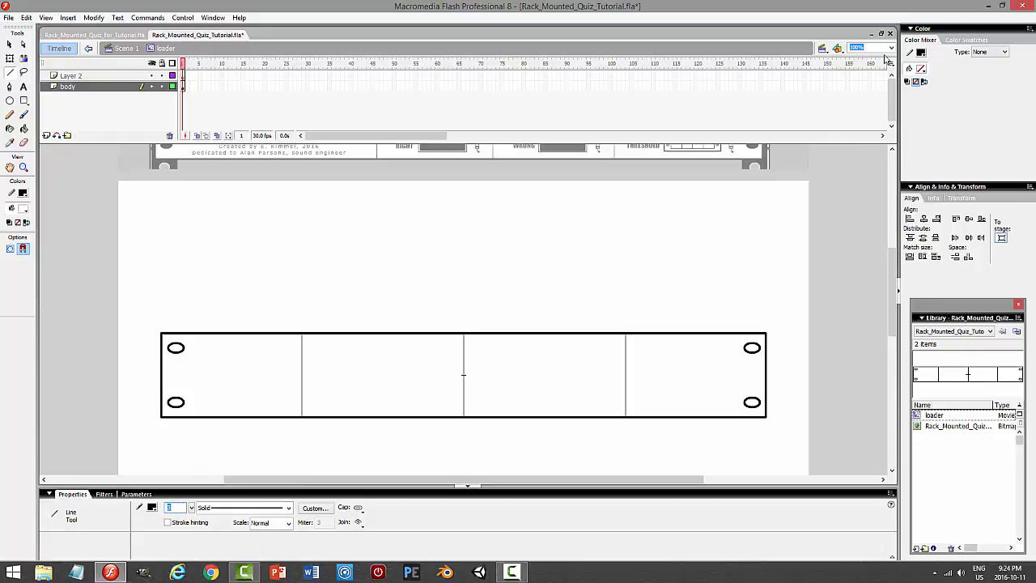
# - Draw short inward diagonals at the panel's two upper corners and a horizontal bevel line running right from the left diagonal's end
pyautogui.click(890, 47)
pyautogui.click(856, 80)
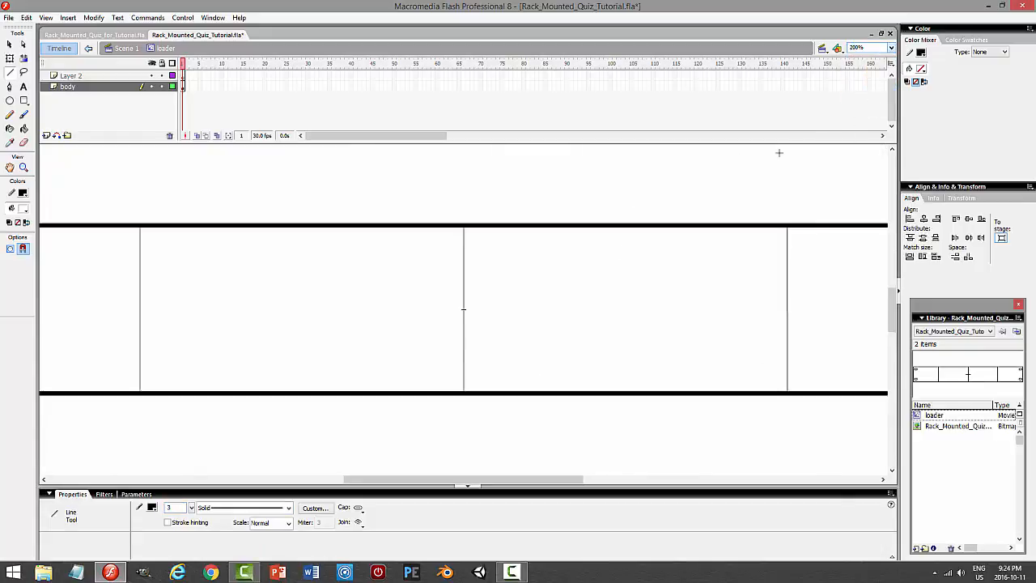
pyautogui.moveTo(525, 478); pyautogui.dragTo(429, 478)
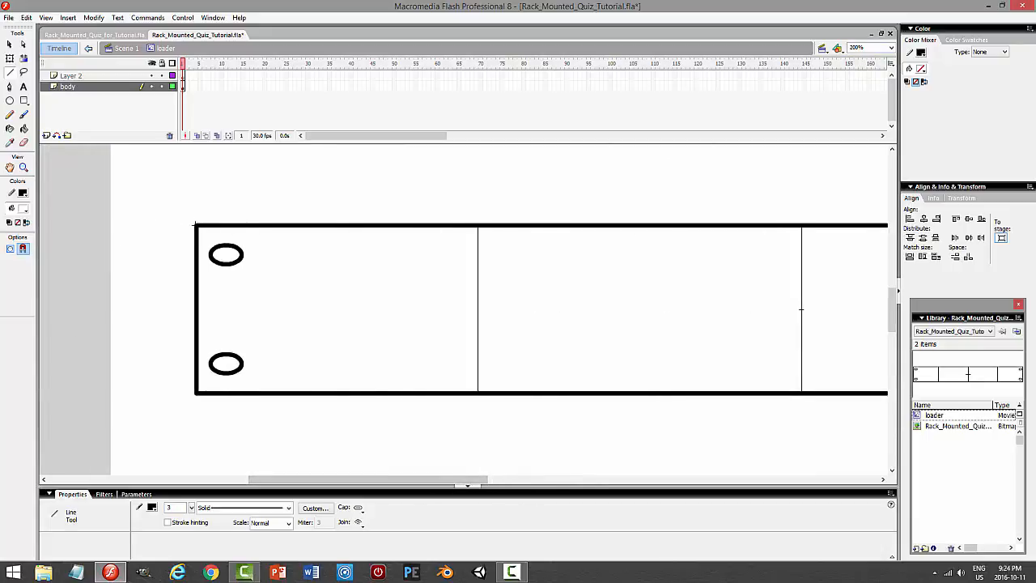
pyautogui.moveTo(204, 218); pyautogui.dragTo(207, 214)
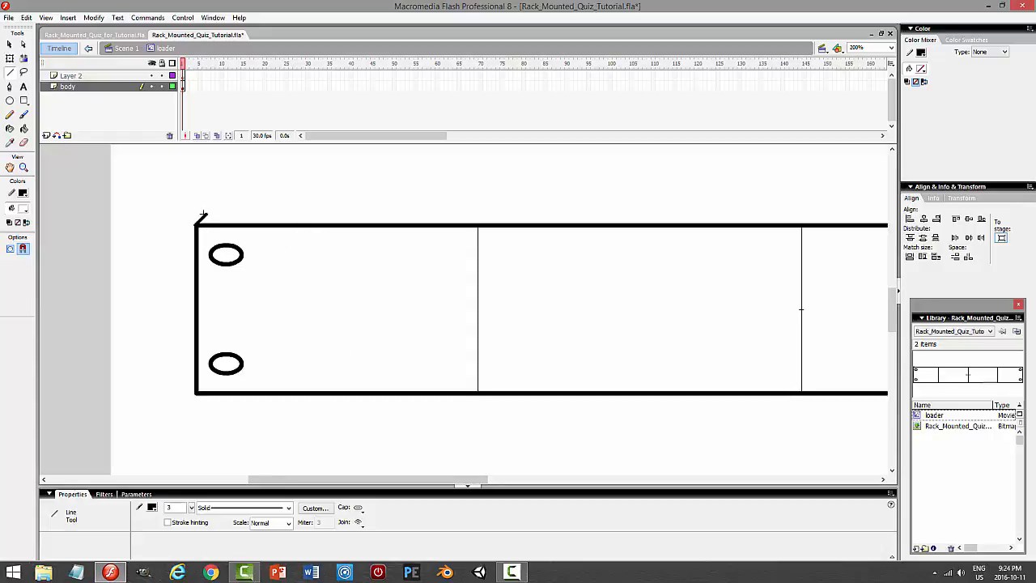
pyautogui.moveTo(206, 214); pyautogui.dragTo(888, 214)
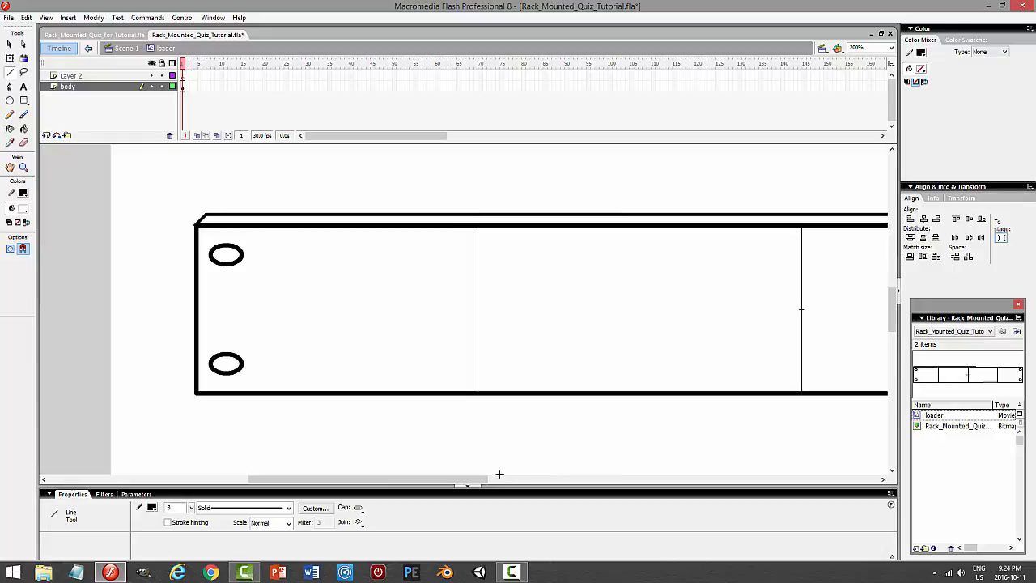
pyautogui.moveTo(467, 481); pyautogui.dragTo(669, 484)
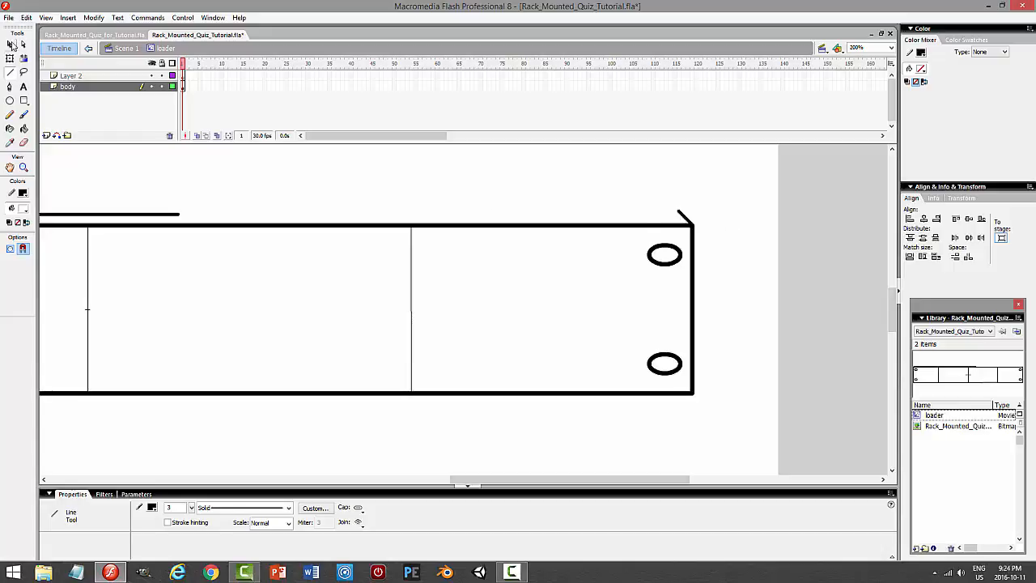
# - Extend the horizontal bevel line past the right diagonal and delete the line ends that overhang their crossing
pyautogui.click(11, 44)
pyautogui.moveTo(186, 218); pyautogui.dragTo(698, 215)
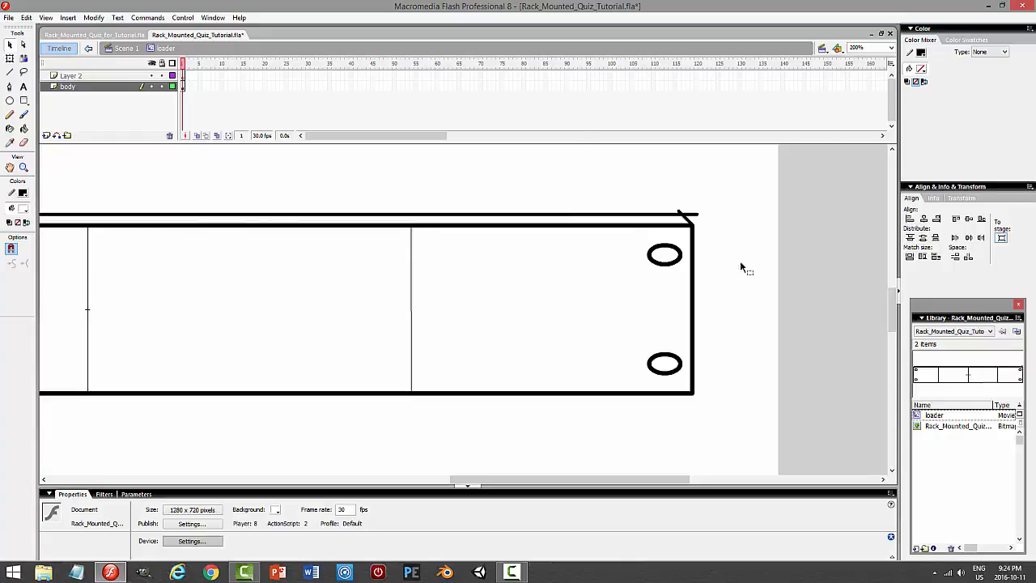
pyautogui.click(701, 216)
pyautogui.press('Delete')
pyautogui.click(678, 211)
pyautogui.click(731, 215)
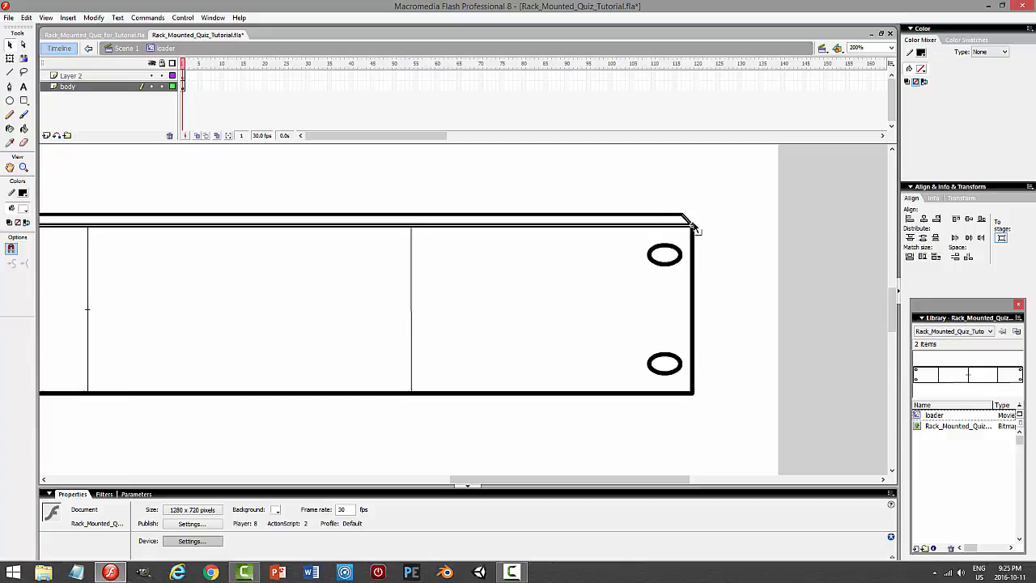
# - Adjust the panel's upper-left corner point so its left edge is straight and meets the bevel diagonal
pyautogui.moveTo(533, 483); pyautogui.dragTo(310, 482)
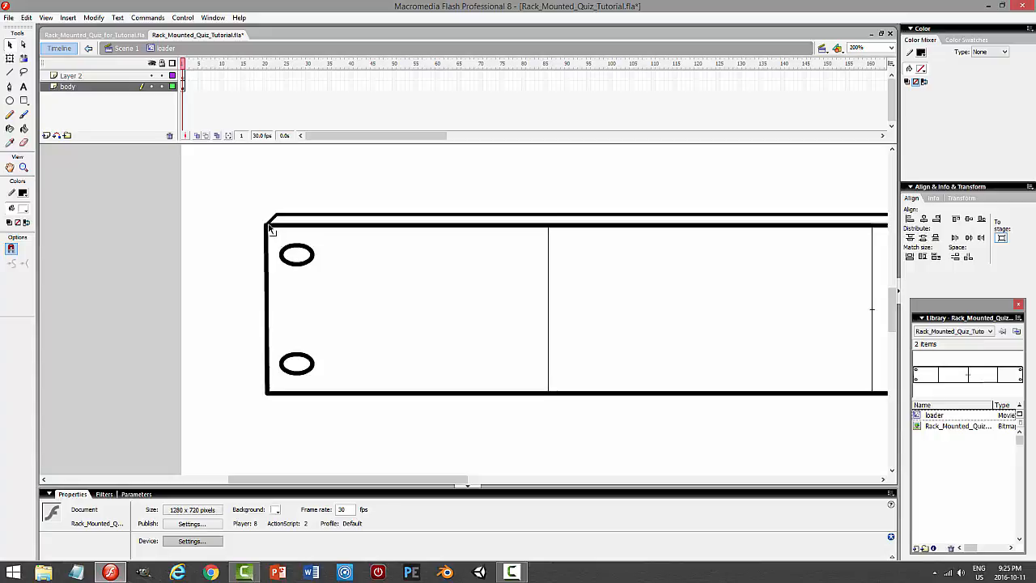
pyautogui.moveTo(268, 224); pyautogui.dragTo(266, 229)
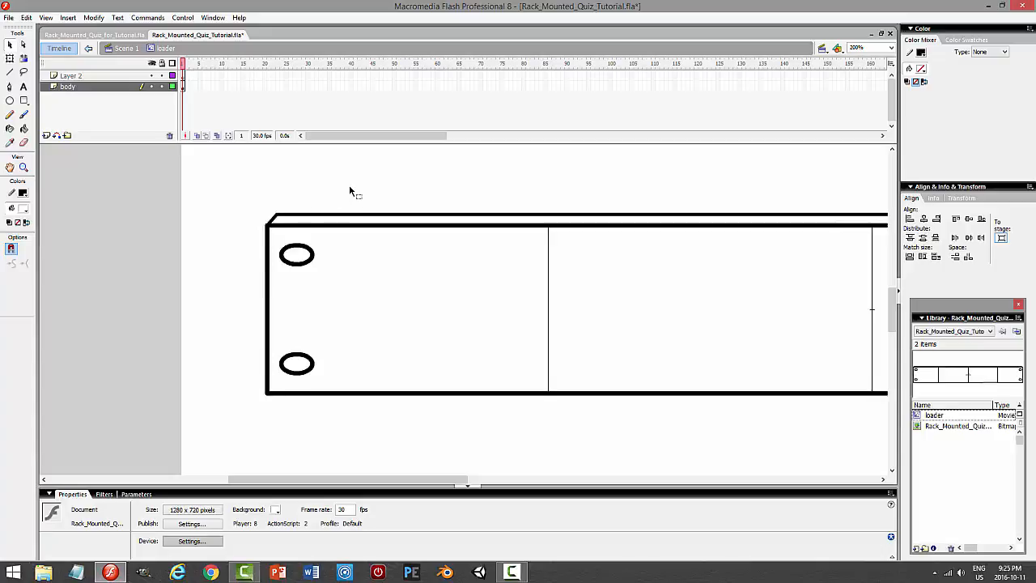
pyautogui.click(267, 229)
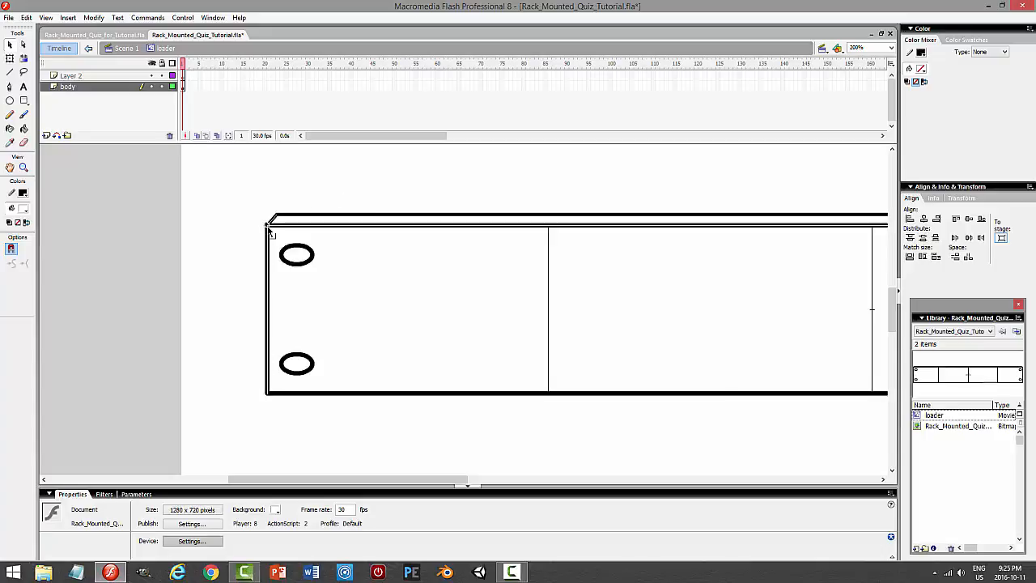
pyautogui.click(312, 198)
# - Fill the bevel strip along the panel's top edge with black (#000000)
pyautogui.click(23, 127)
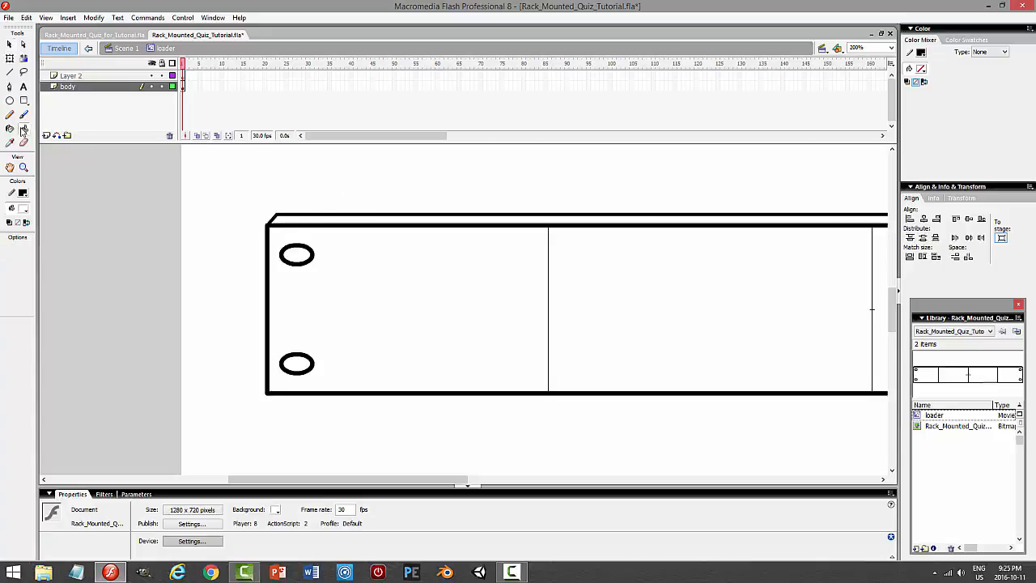
pyautogui.click(23, 209)
pyautogui.click(11, 234)
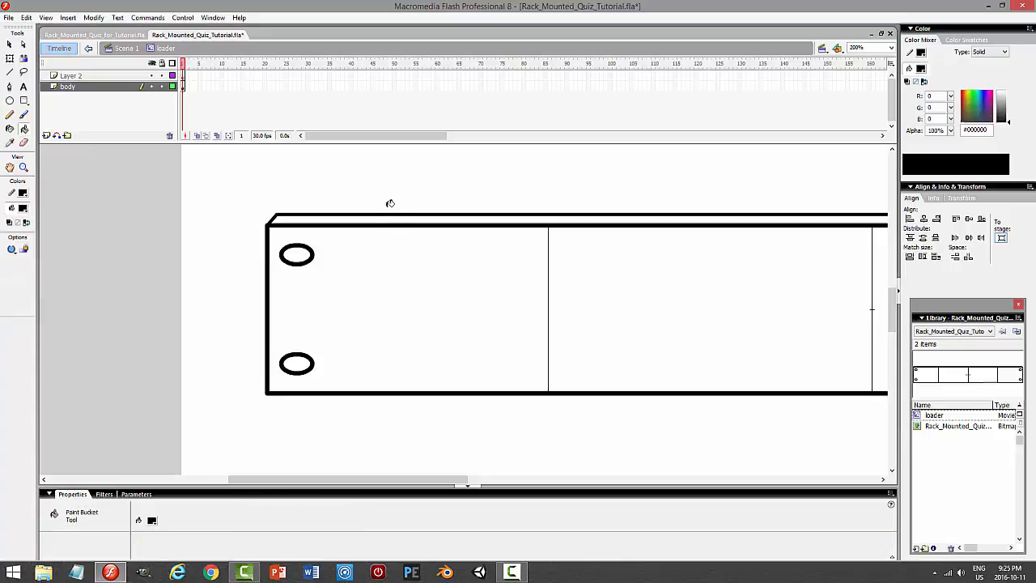
pyautogui.click(384, 219)
# - Select the bevel strip's black fill and place a copy of it above the panel at Y position -120
pyautogui.click(10, 44)
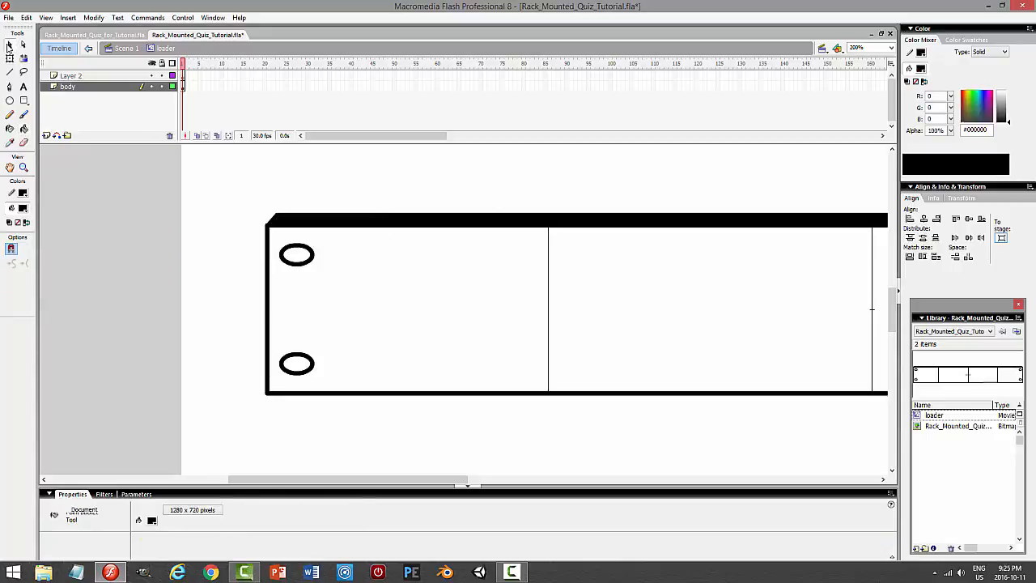
pyautogui.moveTo(454, 478); pyautogui.dragTo(620, 503)
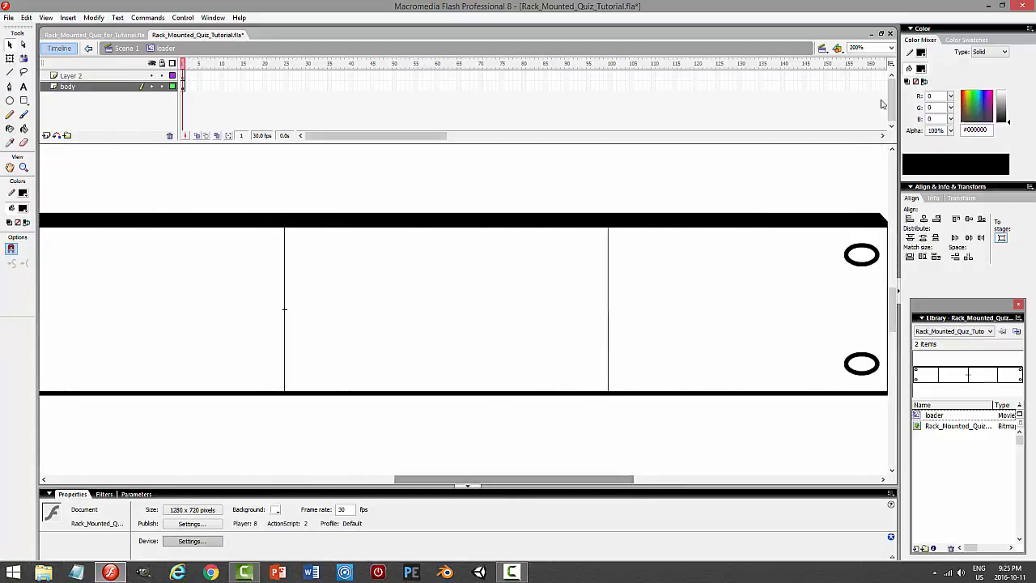
pyautogui.click(890, 48)
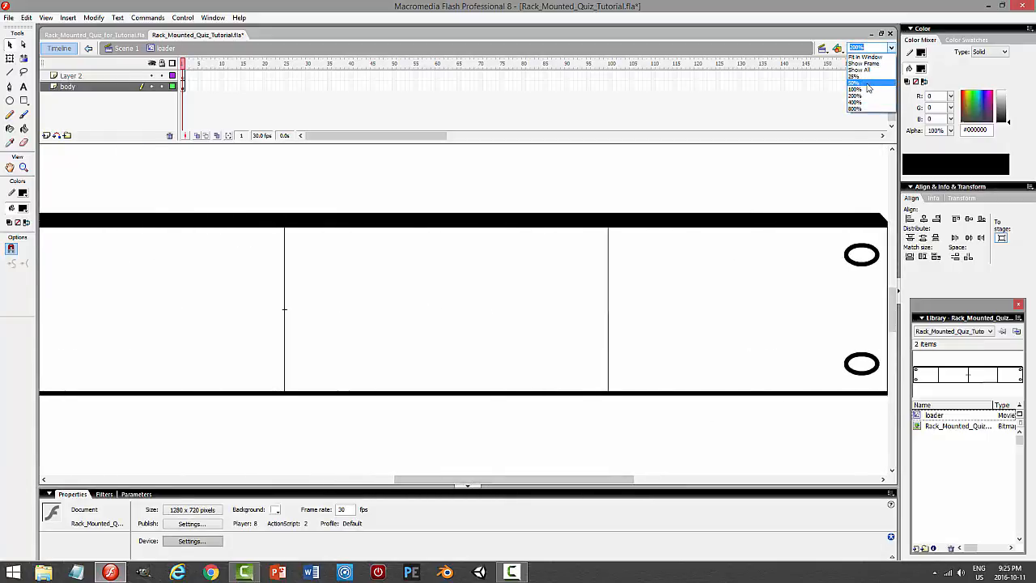
pyautogui.click(866, 89)
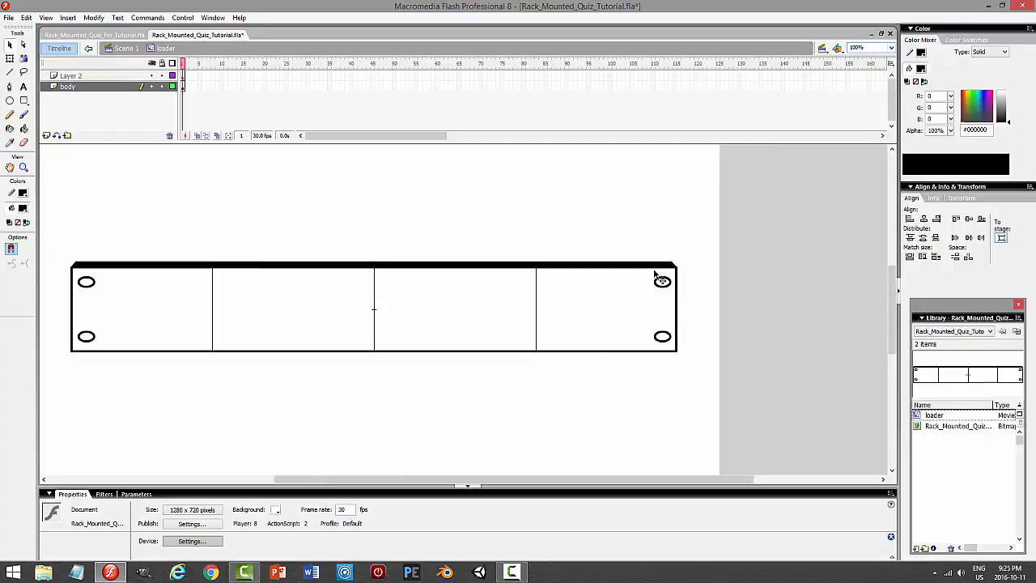
pyautogui.click(395, 269)
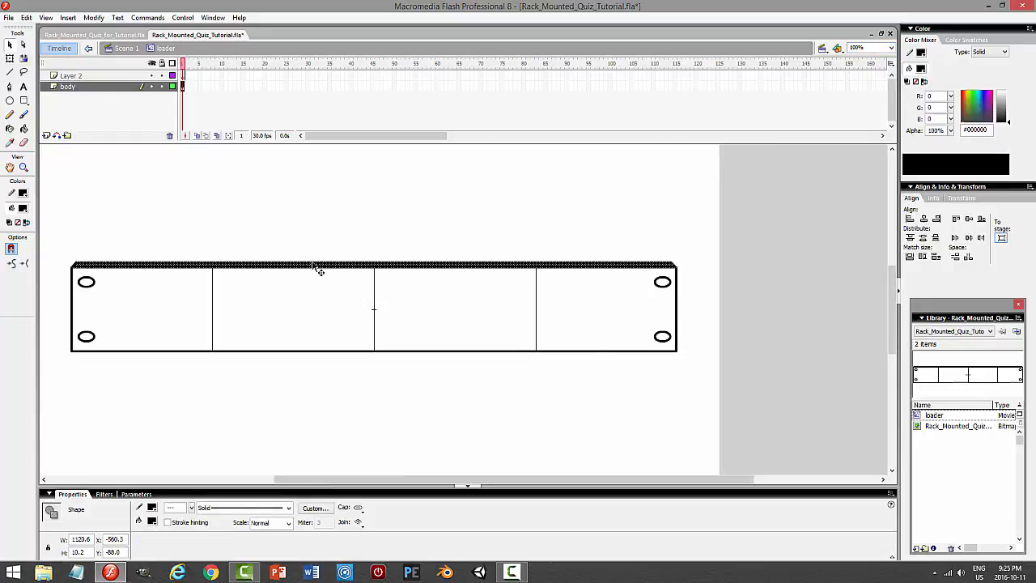
pyautogui.moveTo(313, 263); pyautogui.dragTo(315, 245)
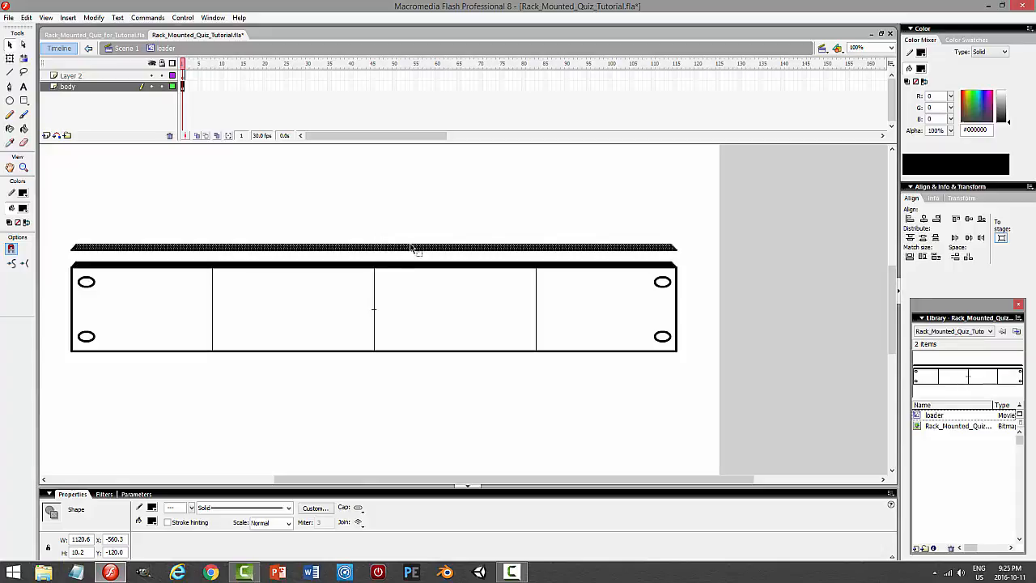
# - Narrow the copied bevel strip about its center to about 1006 px wide and lower it to Y position -101
pyautogui.click(10, 58)
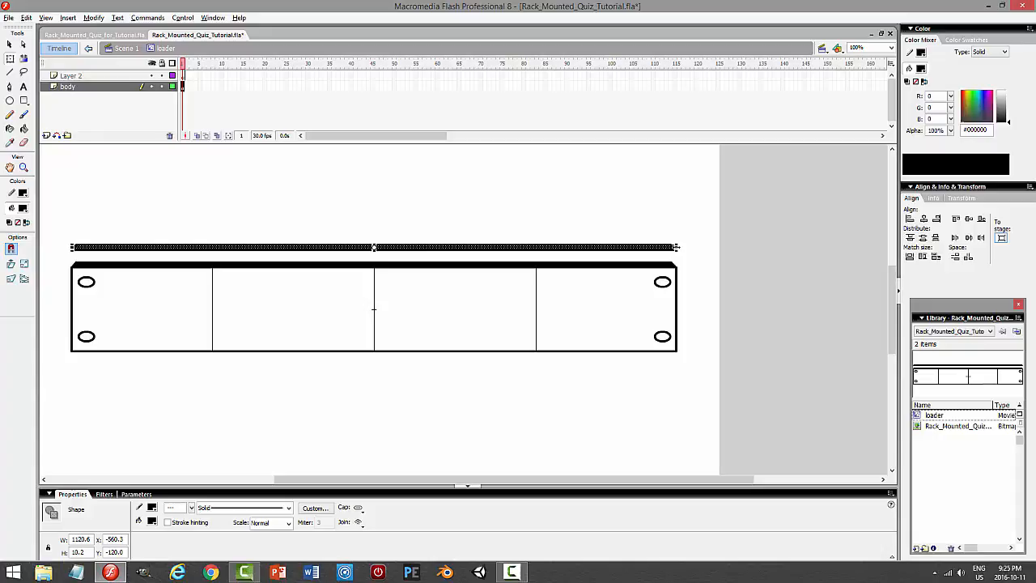
pyautogui.moveTo(678, 247); pyautogui.dragTo(646, 251)
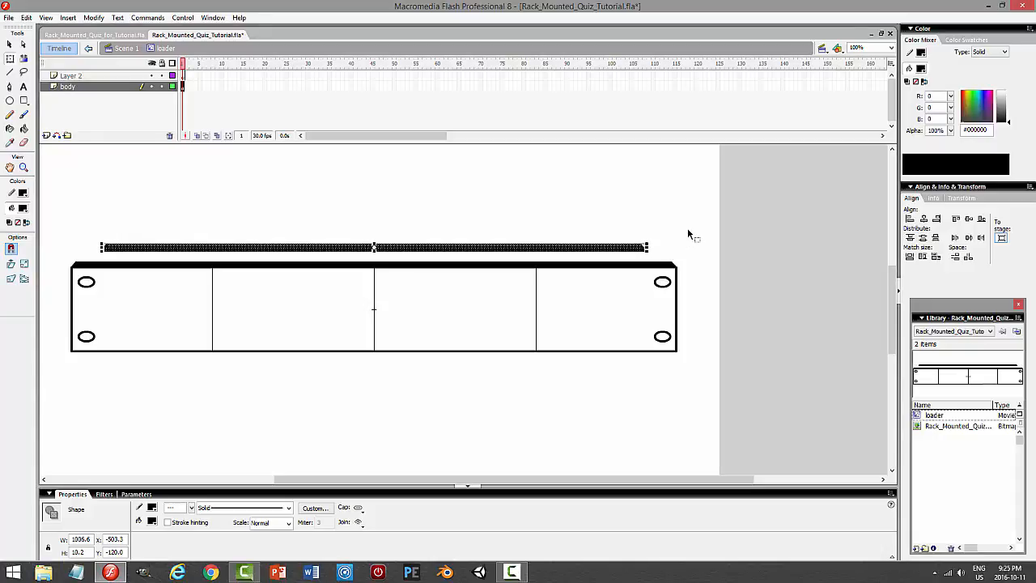
pyautogui.press('Down')
pyautogui.press('Down')
pyautogui.press('Down')
pyautogui.press('Down')
pyautogui.press('Down')
pyautogui.press('Down')
pyautogui.press('Down')
pyautogui.press('Down')
pyautogui.press('Down')
pyautogui.press('Down')
pyautogui.press('Down')
pyautogui.press('Down')
pyautogui.press('Down')
pyautogui.press('Down')
pyautogui.press('Down')
pyautogui.press('Down')
pyautogui.press('Down')
pyautogui.press('Down')
pyautogui.press('Down')
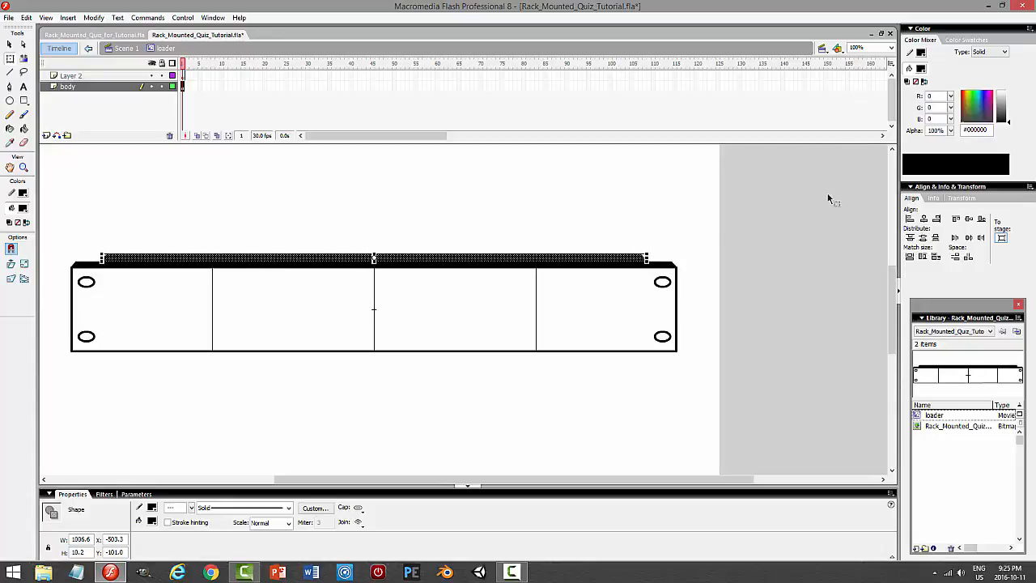
pyautogui.click(805, 228)
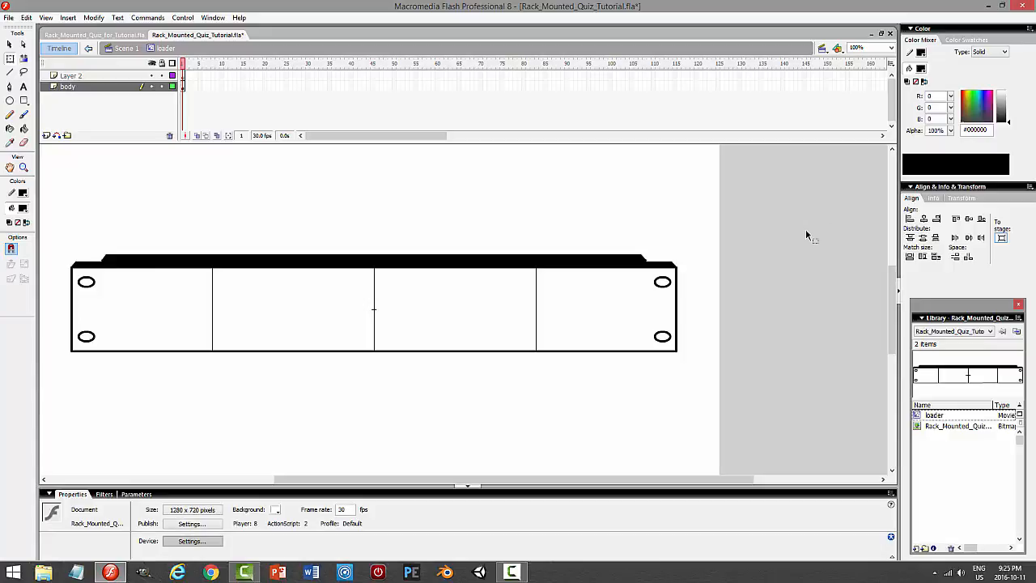
# - Reselect the narrowed strip and nudge it down to Y position -99 so it sits on the lower bevel
pyautogui.hotkey('ctrl', 'z')
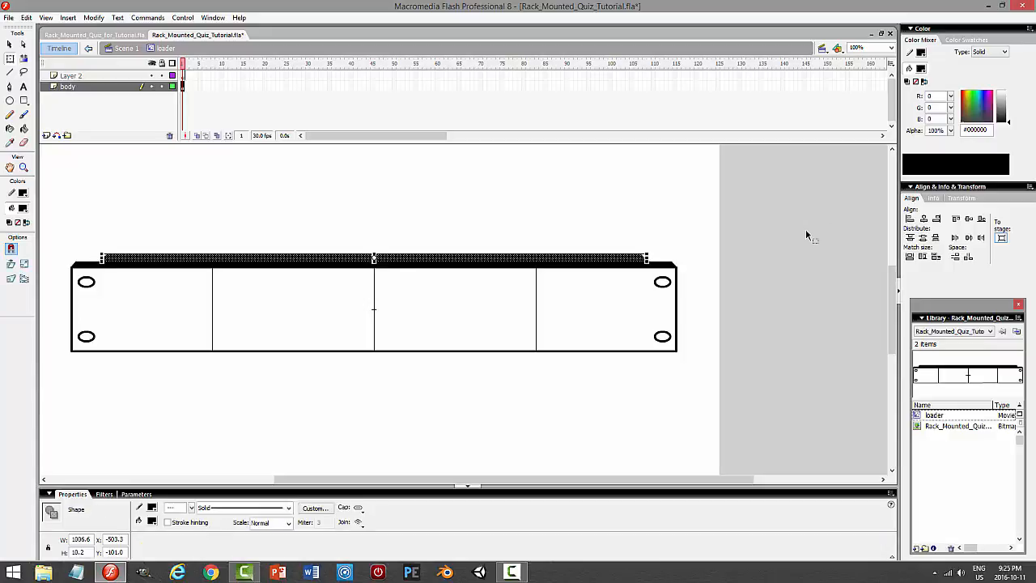
pyautogui.press('Down')
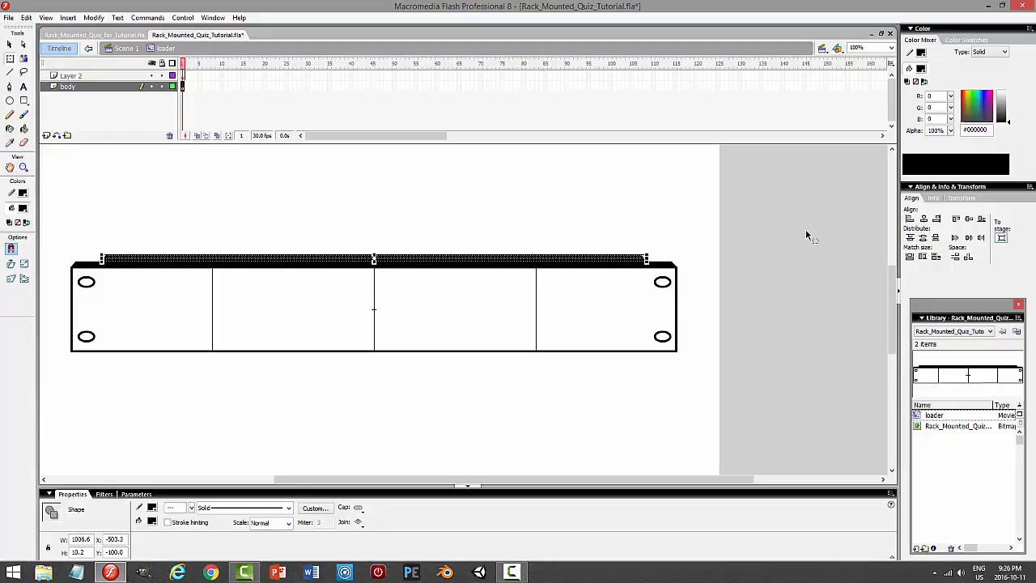
pyautogui.click(806, 231)
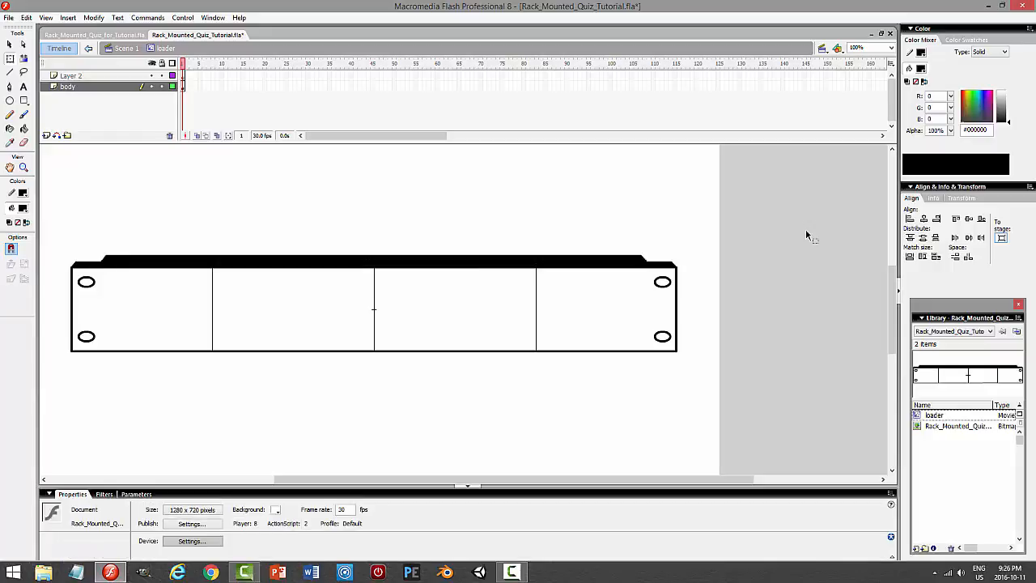
pyautogui.hotkey('ctrl', 'z')
pyautogui.press('Down')
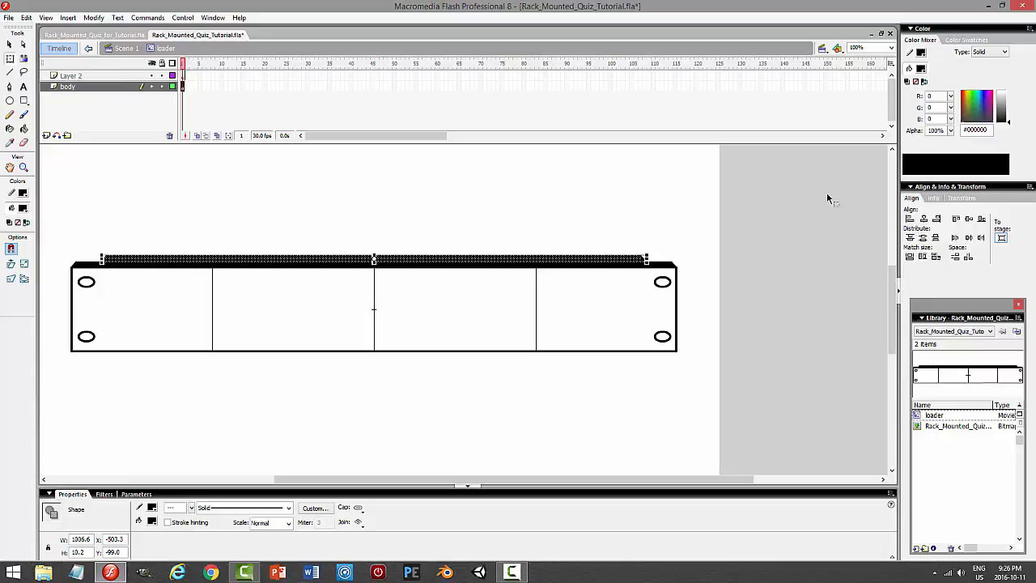
pyautogui.click(752, 203)
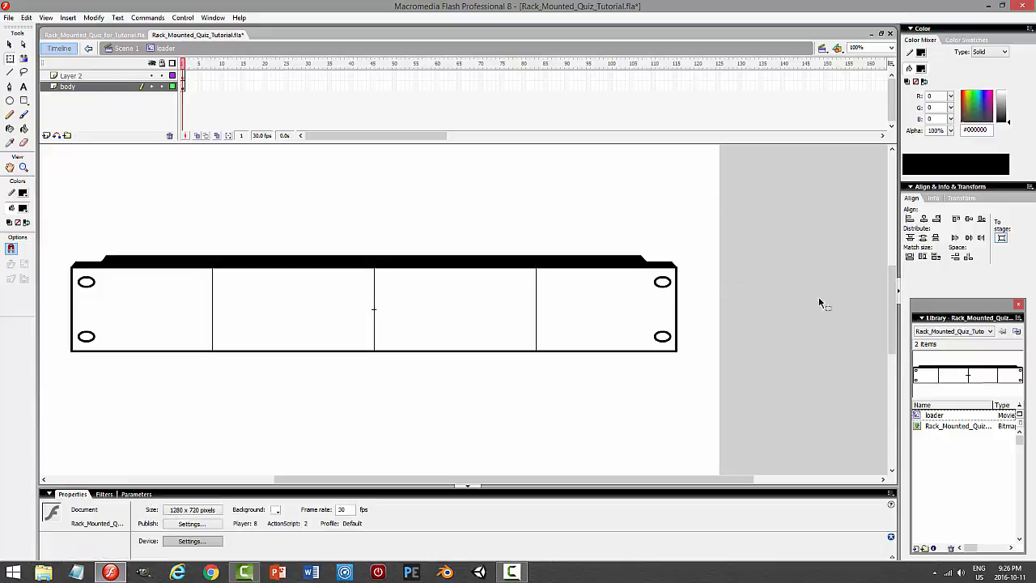
# - Lock the body layer and save the document
pyautogui.moveTo(893, 295)
pyautogui.mouseDown()
pyautogui.moveTo(893, 315)
pyautogui.moveTo(893, 302)
pyautogui.mouseUp()
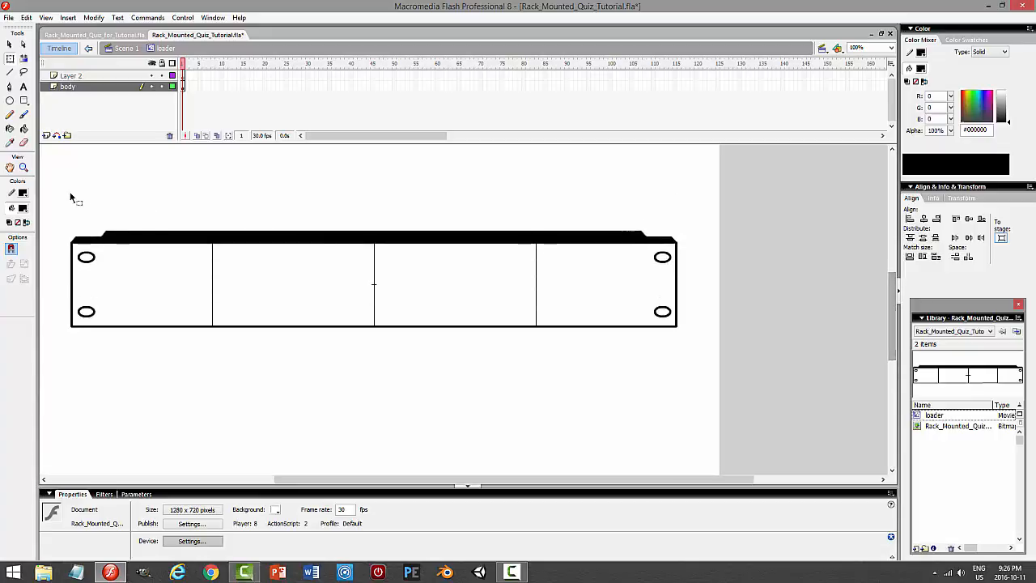
pyautogui.moveTo(70, 194); pyautogui.dragTo(202, 202)
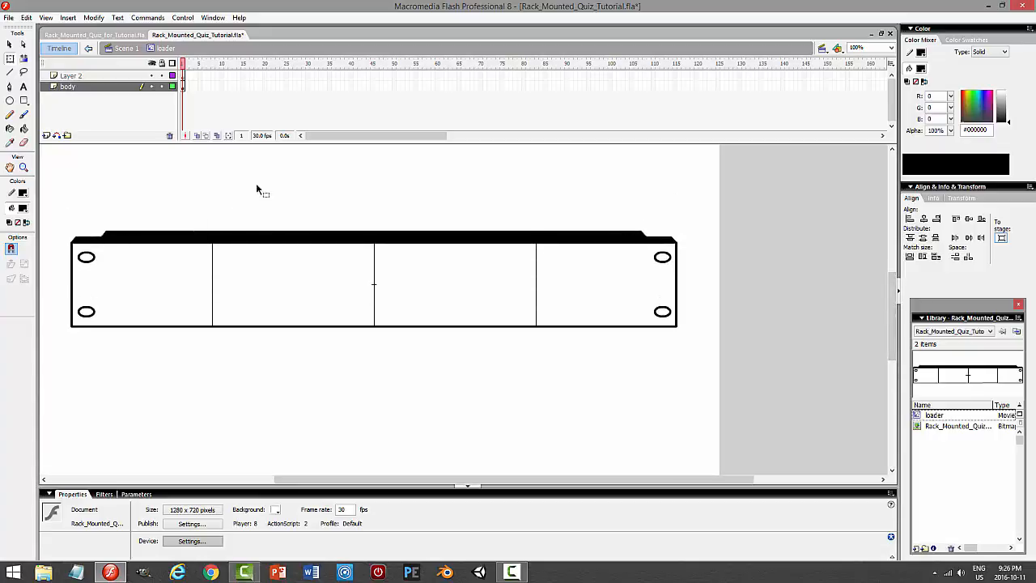
pyautogui.click(161, 87)
pyautogui.hotkey('ctrl', 's')
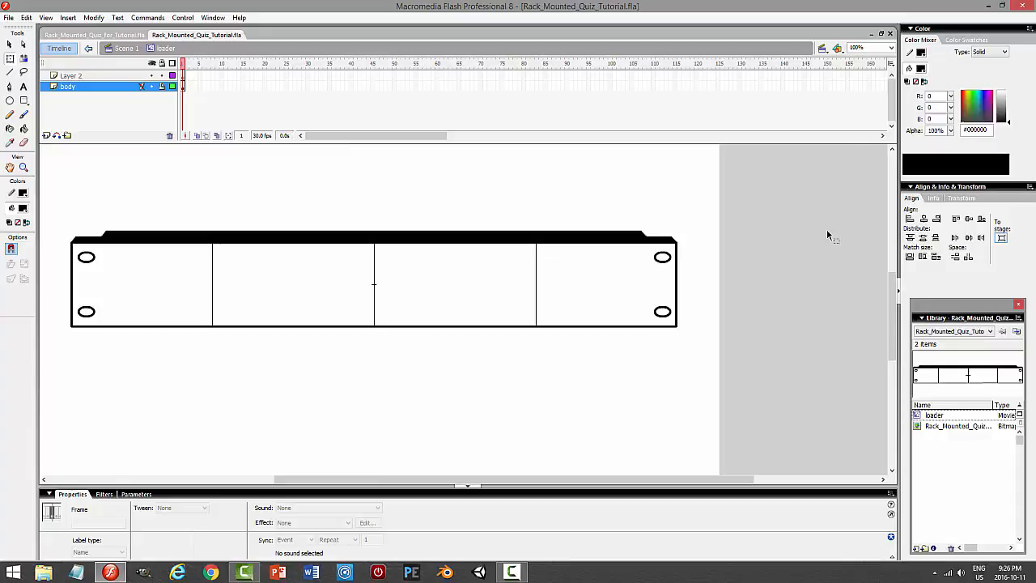
# - Test the movie to check the loader panel, and look over the rack reference image above the drawing
pyautogui.hotkey('ctrl', 'Return')
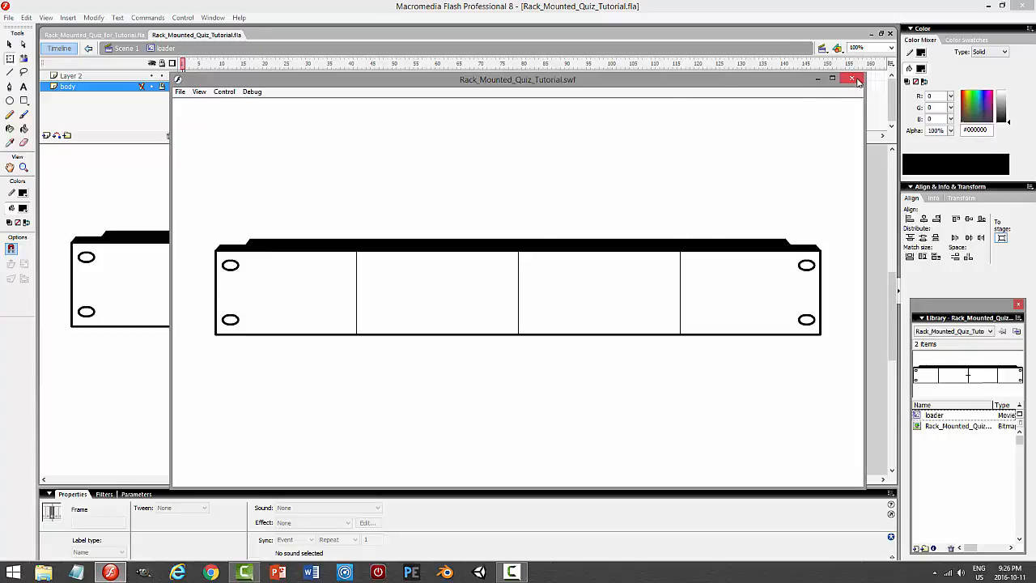
pyautogui.click(853, 79)
pyautogui.moveTo(892, 297); pyautogui.dragTo(895, 199)
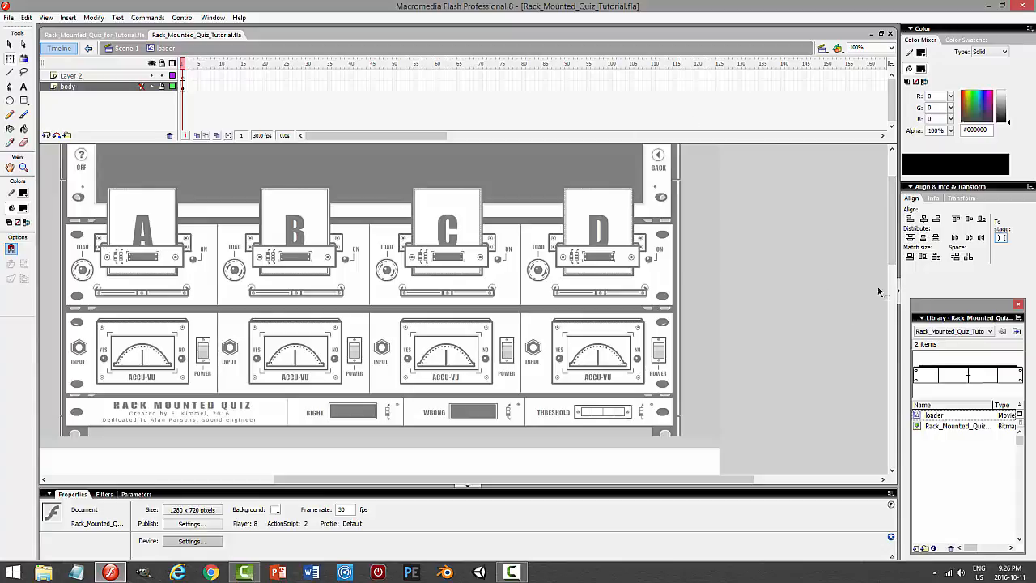
pyautogui.moveTo(892, 241); pyautogui.dragTo(893, 331)
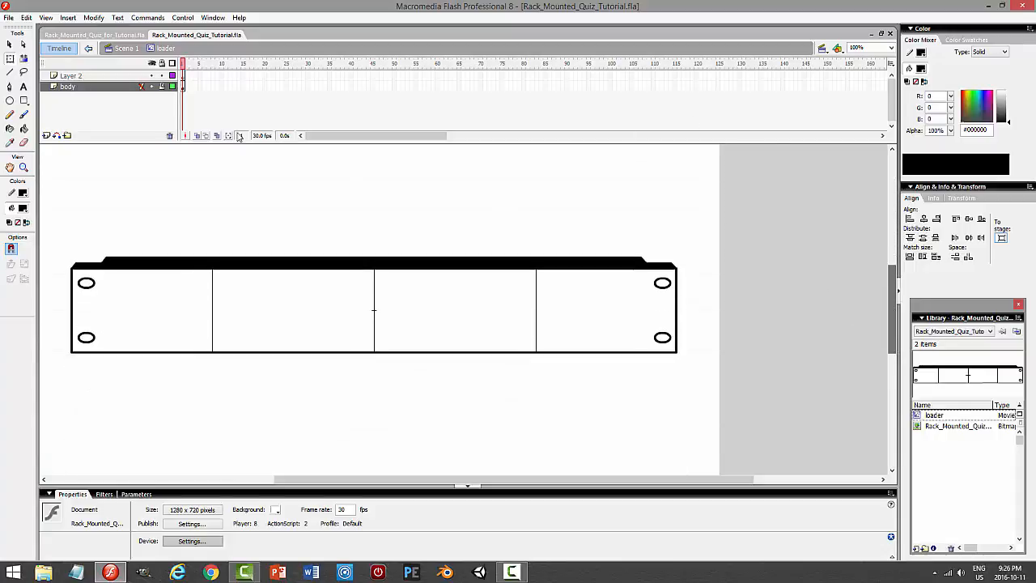
# - On Layer 2, draw a white rectangle about 185 by 30 px with a 3 px black outline beside the upper-left hole
pyautogui.click(126, 76)
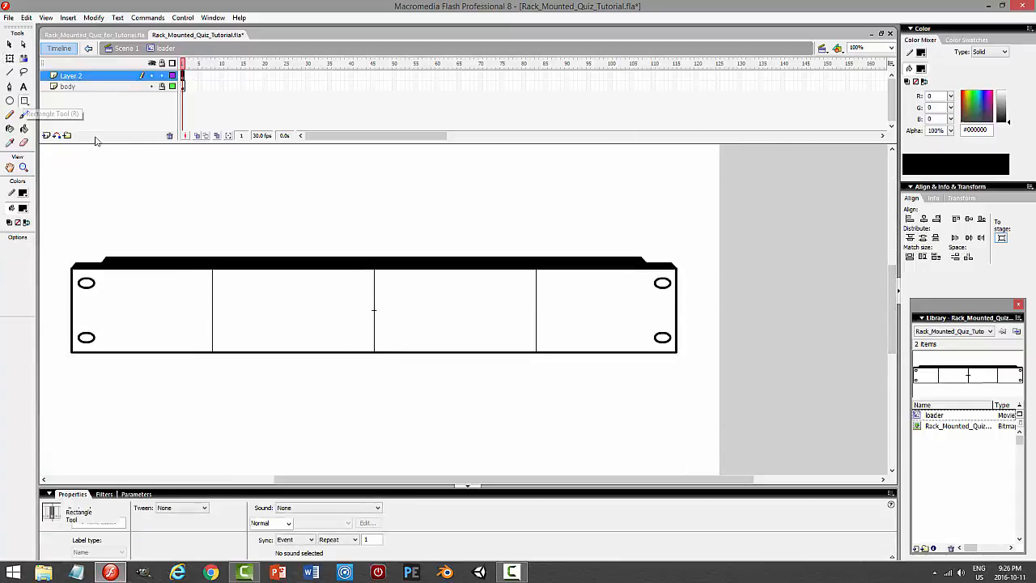
pyautogui.click(23, 100)
pyautogui.click(22, 209)
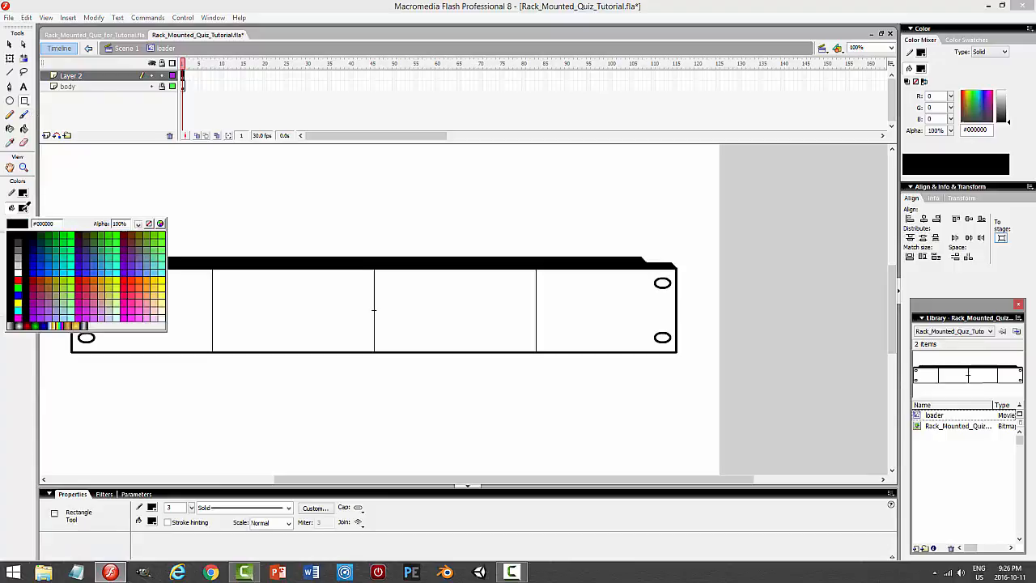
pyautogui.click(12, 276)
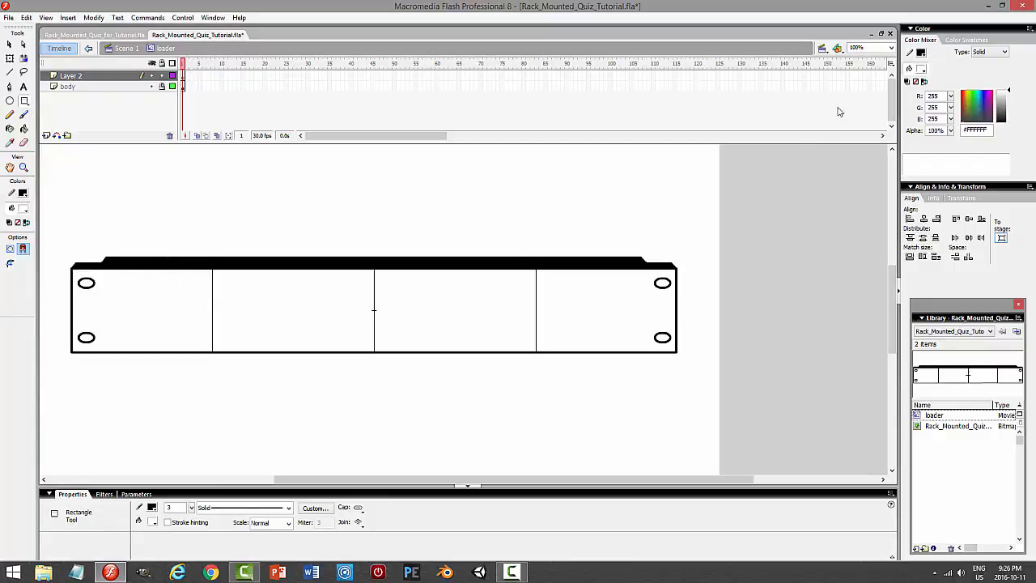
pyautogui.click(891, 49)
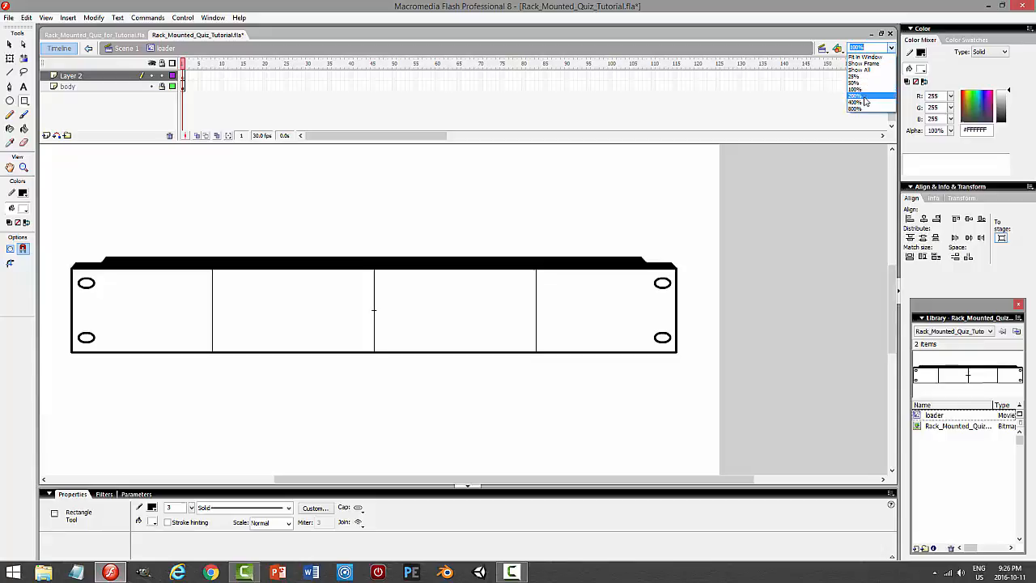
pyautogui.click(864, 81)
pyautogui.moveTo(480, 483); pyautogui.dragTo(385, 483)
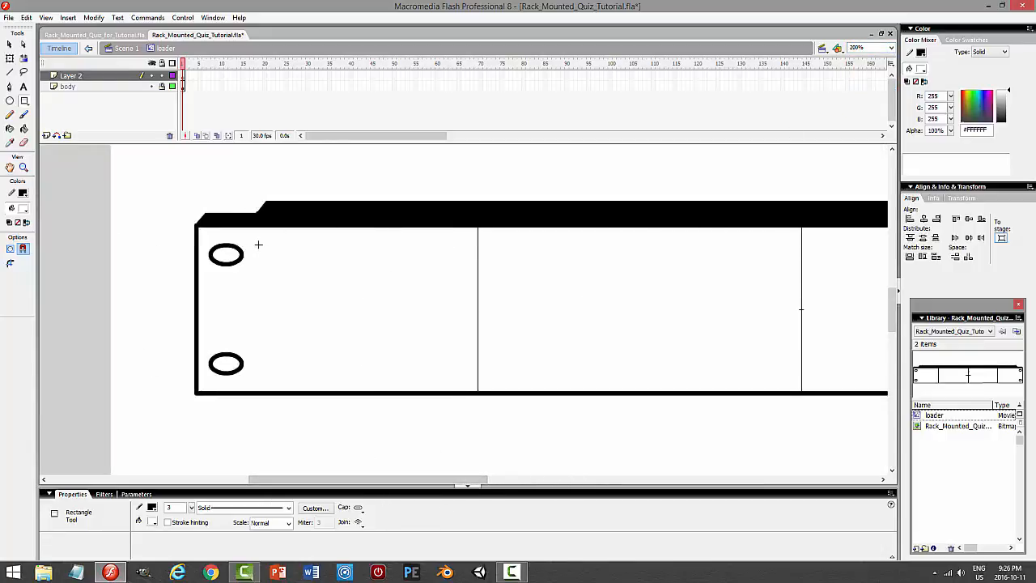
pyautogui.moveTo(267, 266); pyautogui.dragTo(459, 276)
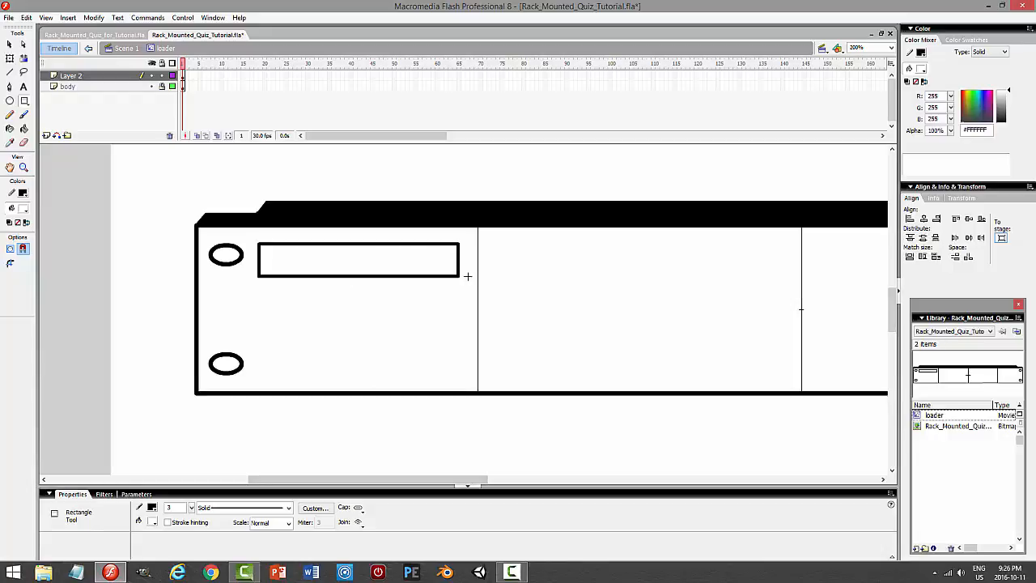
pyautogui.moveTo(891, 308)
pyautogui.mouseDown()
pyautogui.moveTo(880, 209)
pyautogui.moveTo(903, 304)
pyautogui.mouseUp()
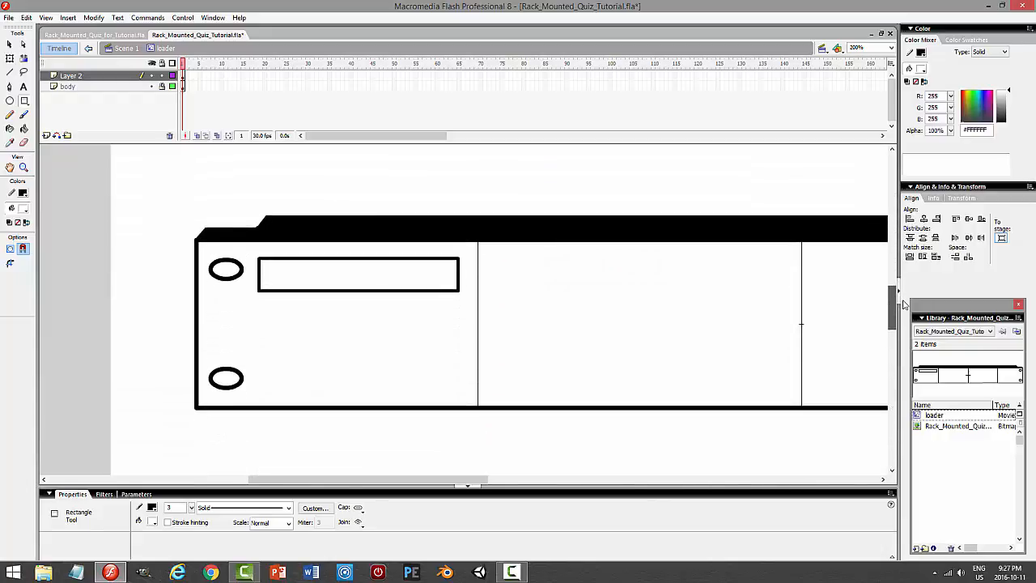
# - Select the new rectangle on Layer 2 and convert it to a movie clip named panel
pyautogui.press('v')
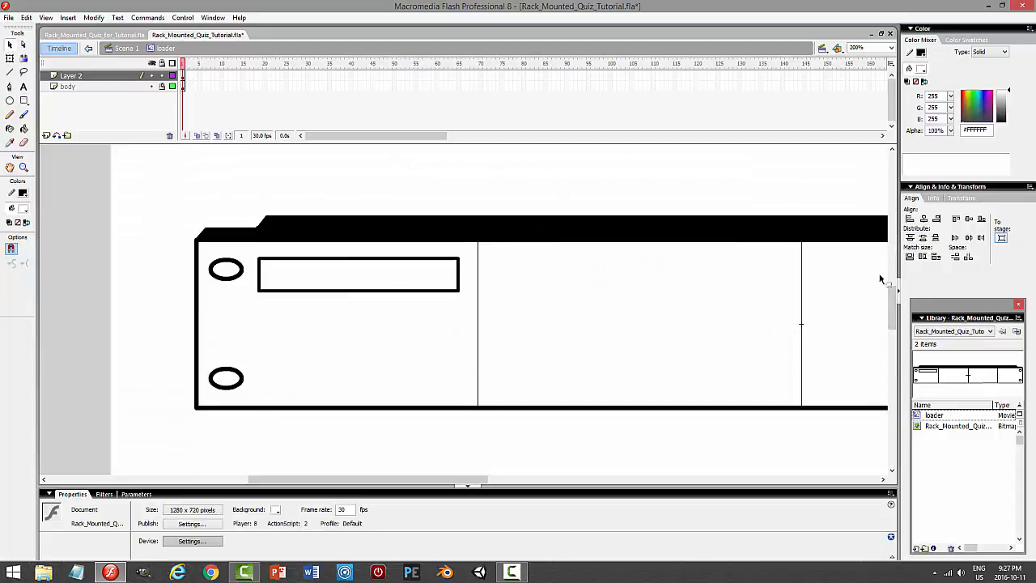
pyautogui.moveTo(890, 288)
pyautogui.mouseDown()
pyautogui.moveTo(903, 199)
pyautogui.moveTo(907, 296)
pyautogui.mouseUp()
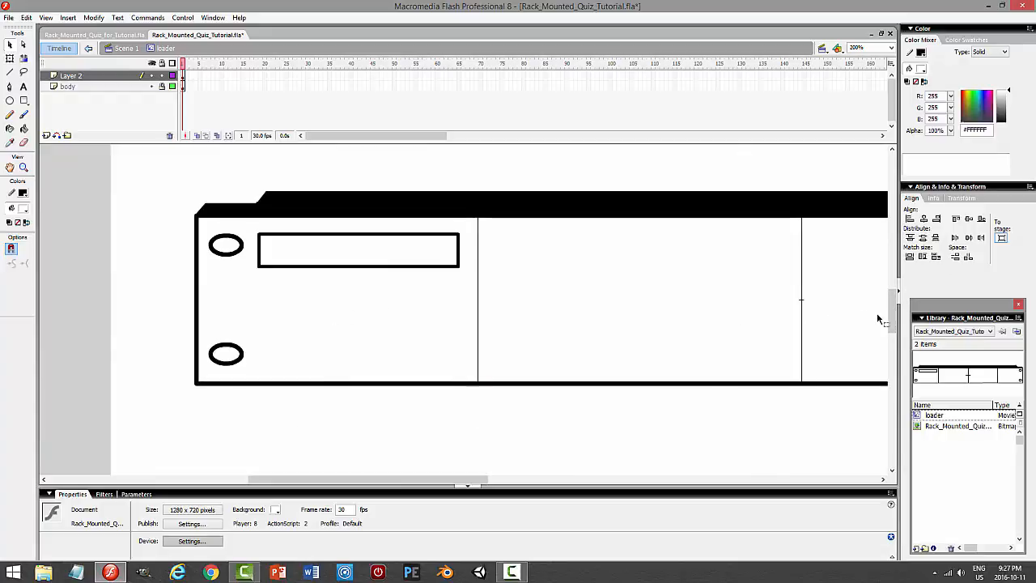
pyautogui.moveTo(891, 317)
pyautogui.mouseDown()
pyautogui.moveTo(898, 206)
pyautogui.moveTo(901, 311)
pyautogui.mouseUp()
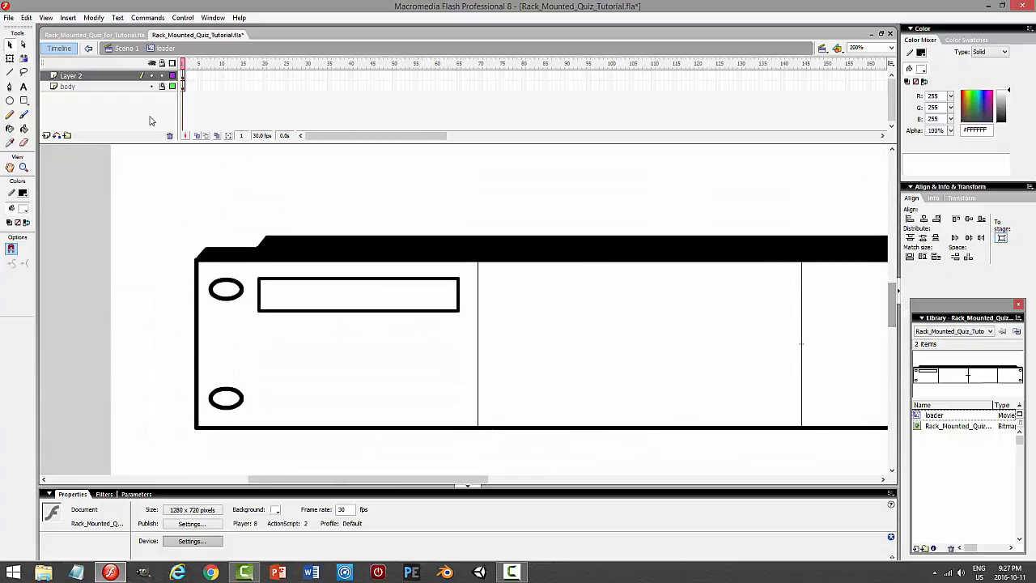
pyautogui.click(110, 77)
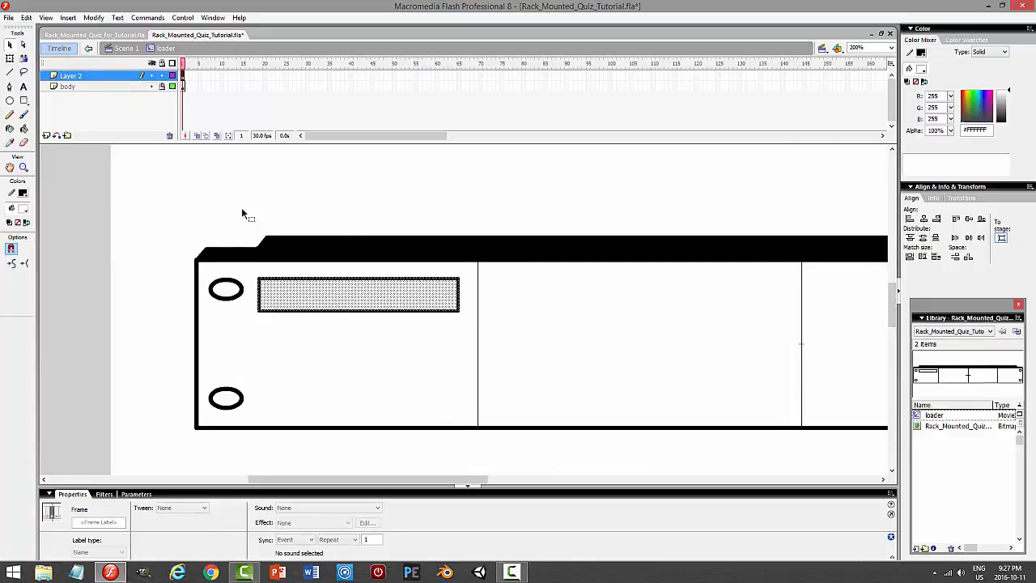
pyautogui.click(93, 17)
pyautogui.click(82, 45)
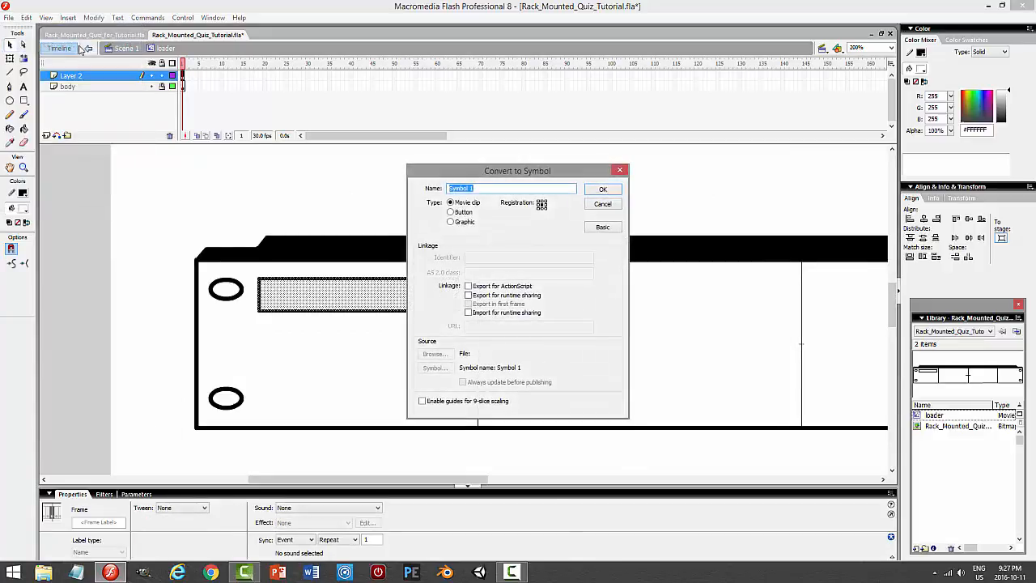
pyautogui.write('panel')
pyautogui.press('Return')
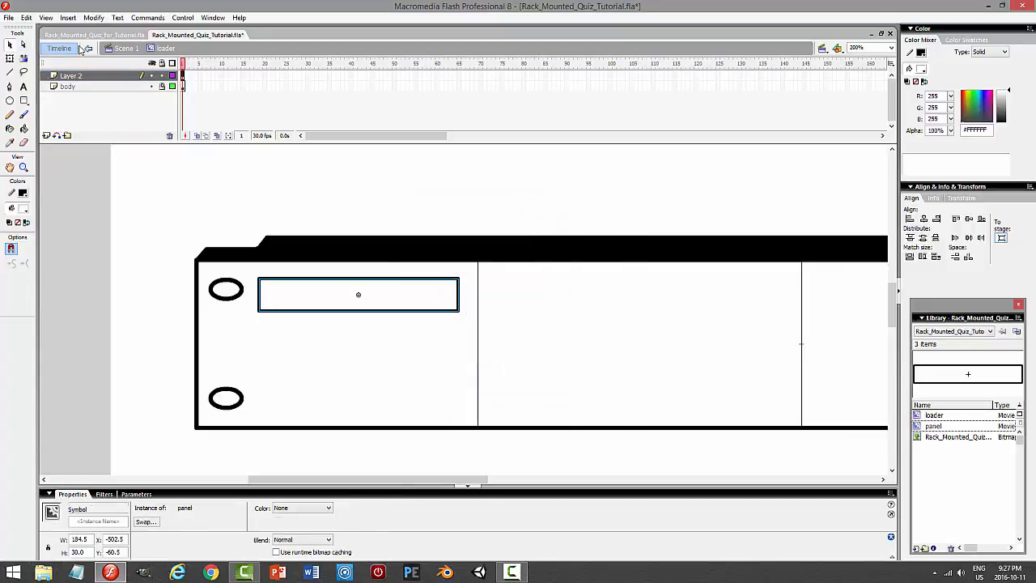
# - Rename Layer 2 as panel
pyautogui.doubleClick(111, 76)
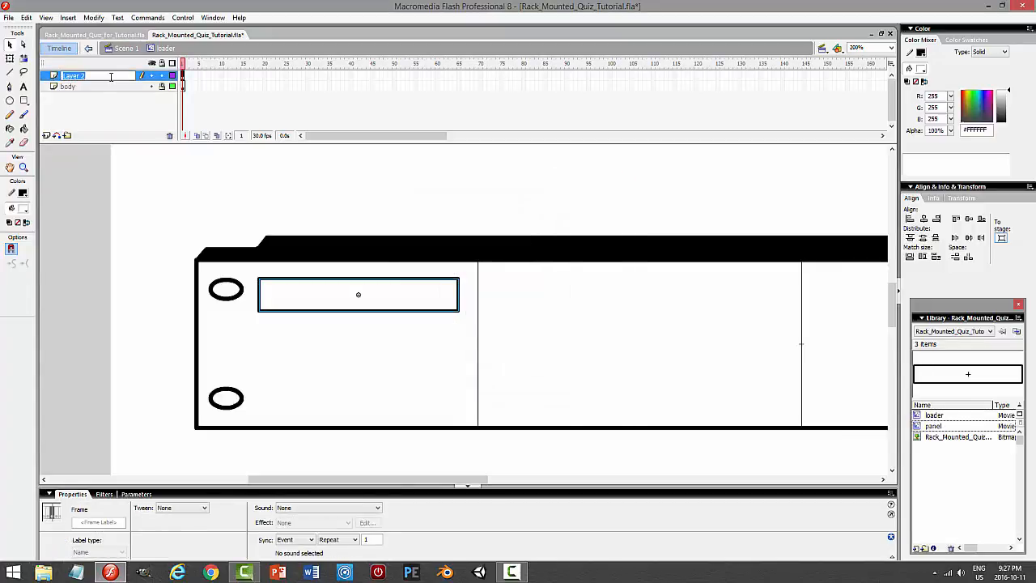
pyautogui.write('panel')
pyautogui.press('Return')
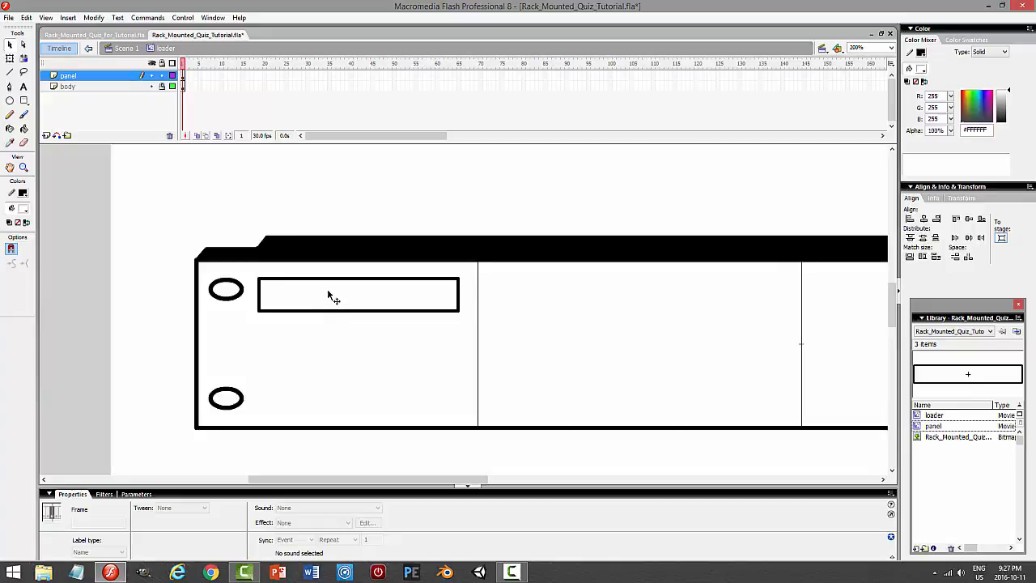
# - Lock the panel layer, then on a new layer draw and select a small white circle with a 2 px black outline in the rectangle's upper-left corner
pyautogui.click(47, 135)
pyautogui.click(9, 100)
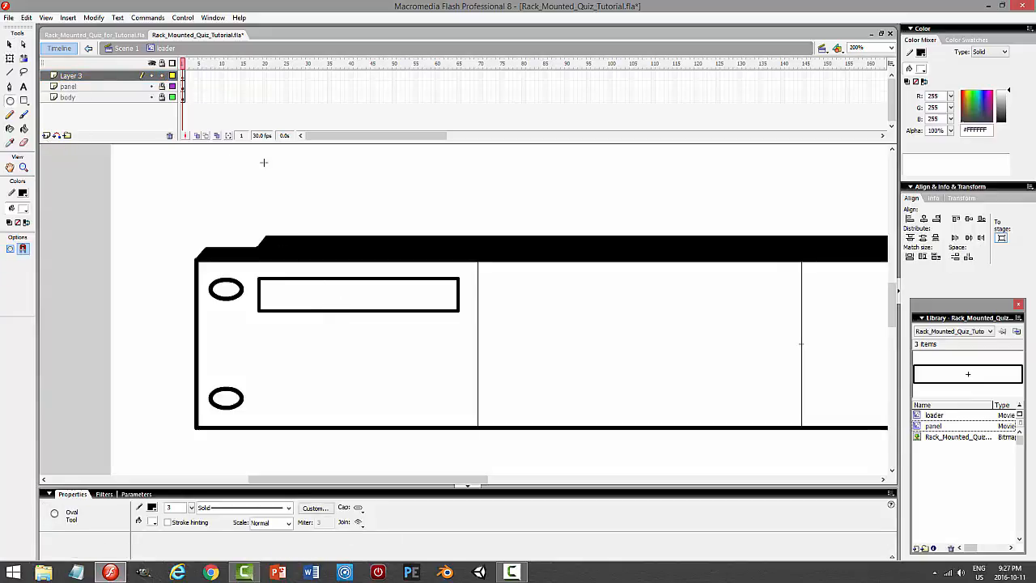
pyautogui.click(891, 48)
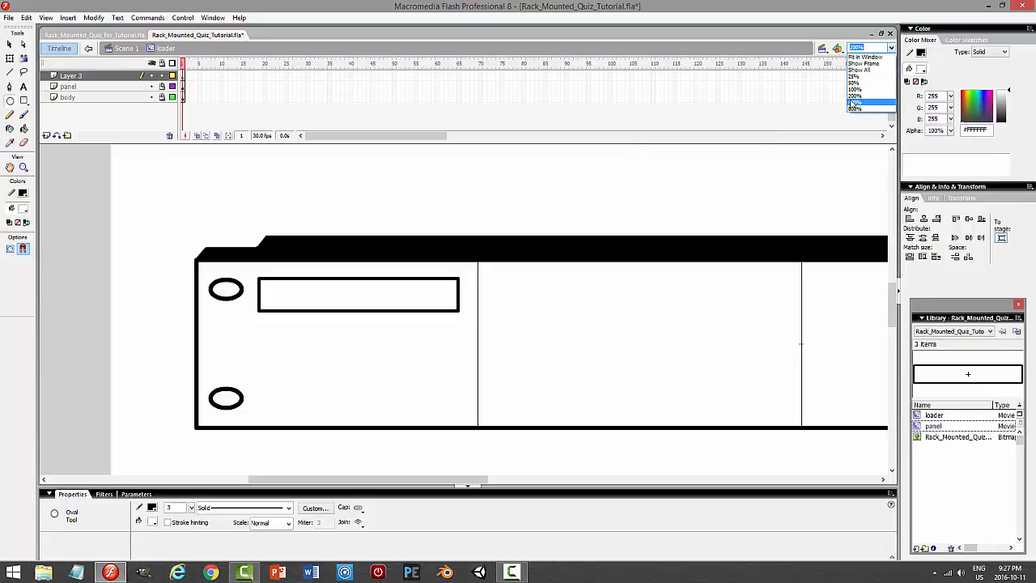
pyautogui.click(864, 94)
pyautogui.moveTo(494, 479); pyautogui.dragTo(364, 479)
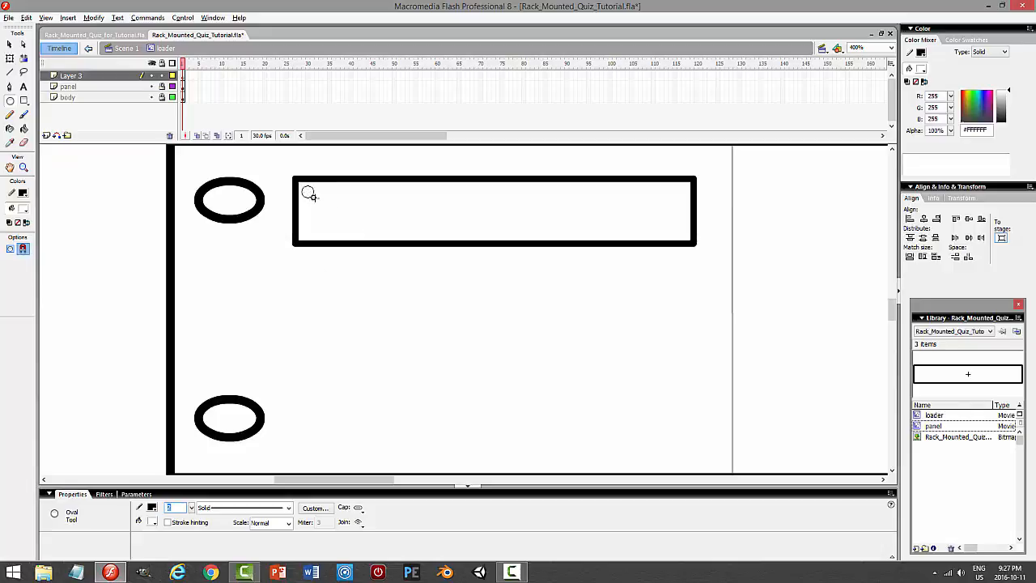
pyautogui.moveTo(314, 197); pyautogui.dragTo(314, 198)
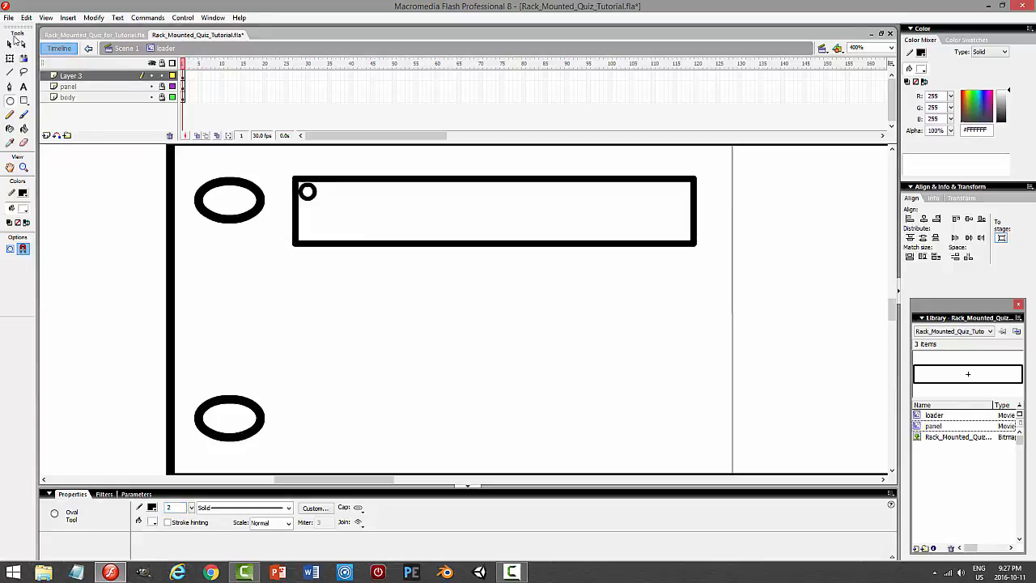
pyautogui.click(10, 45)
pyautogui.click(75, 78)
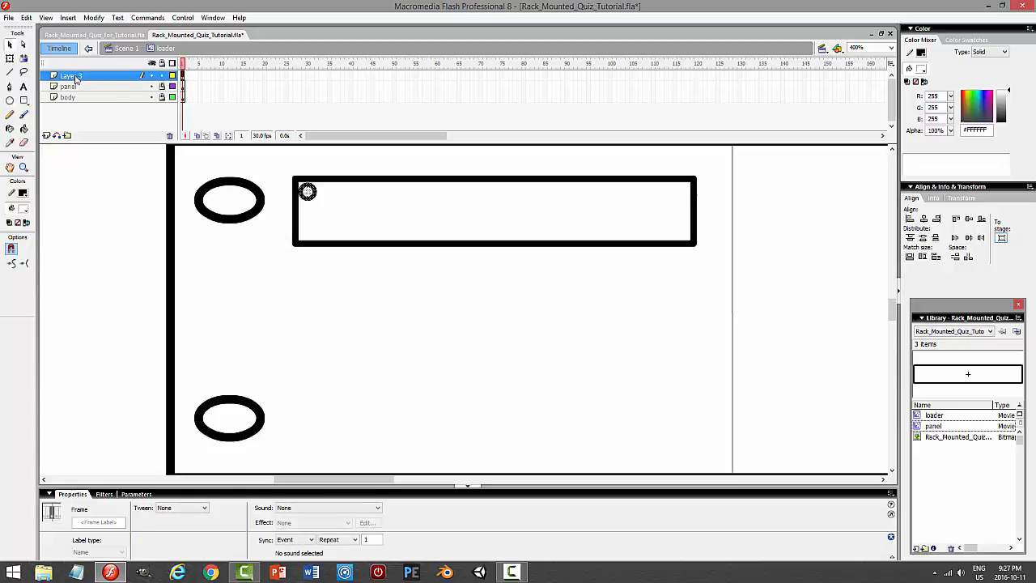
# - Nudge the small circle slightly right and down from the panel's upper-left corner and preview the movie
pyautogui.press('Right')
pyautogui.press('Down')
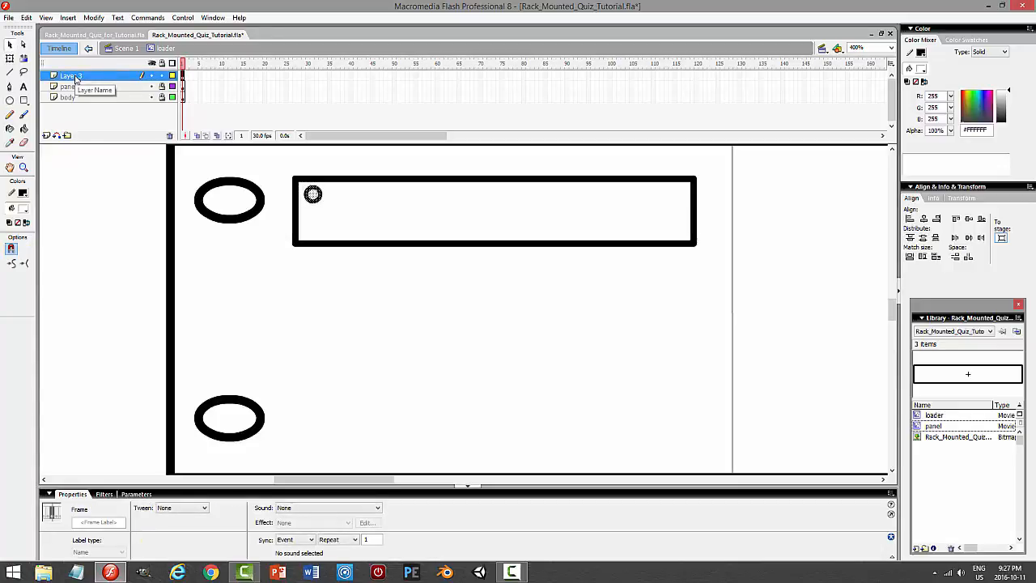
pyautogui.hotkey('ctrl', 'Return')
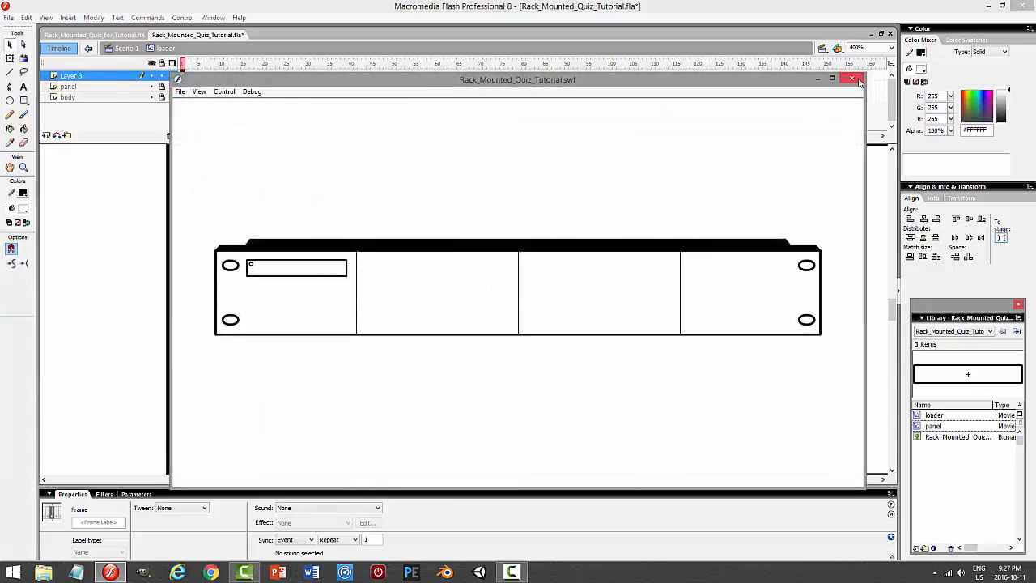
pyautogui.click(858, 81)
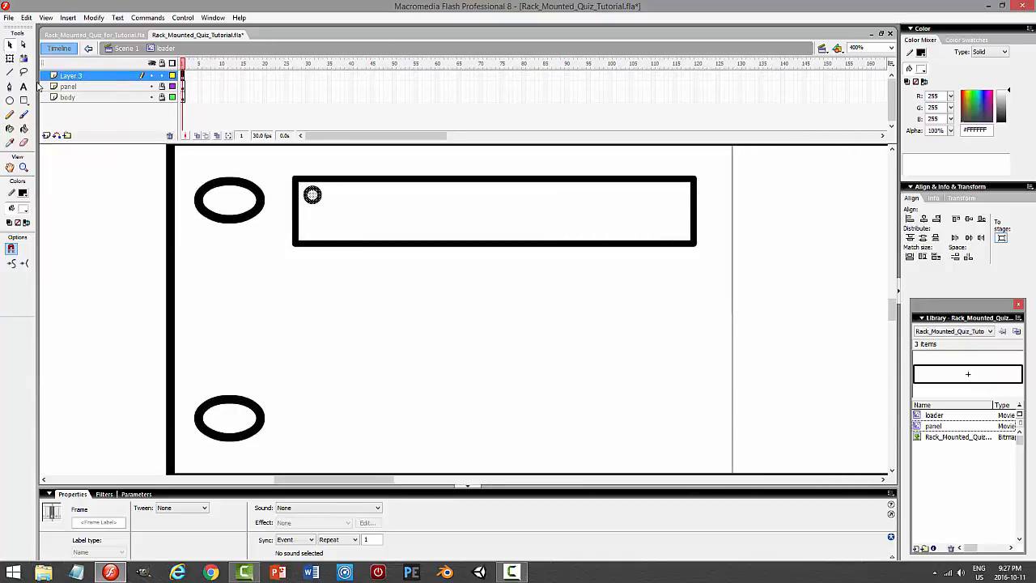
# - Enlarge the small circle to about 8.8 px across and nudge it slightly right and down inside the panel
pyautogui.click(23, 72)
pyautogui.moveTo(301, 185); pyautogui.dragTo(323, 204)
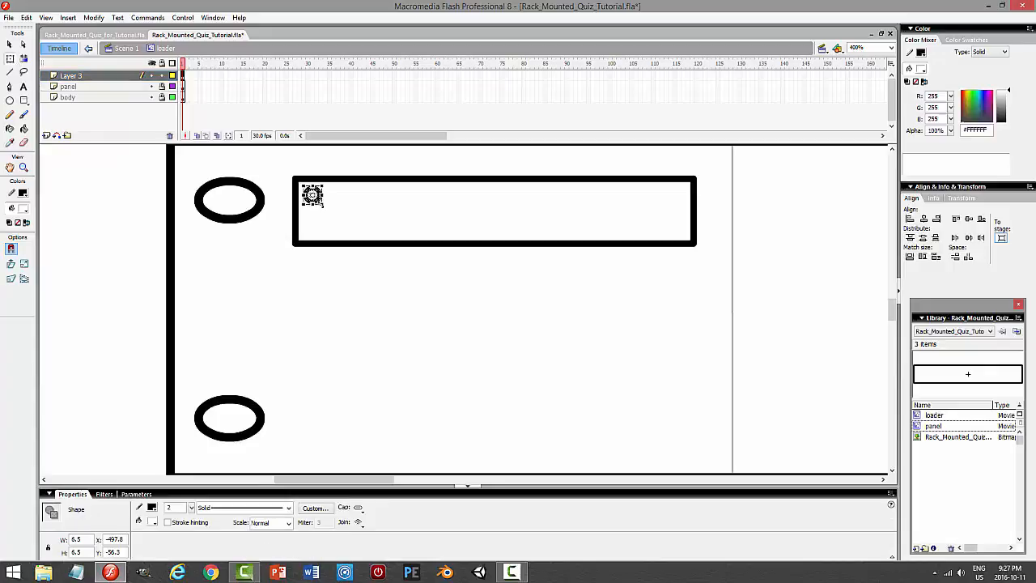
pyautogui.hotkey('ctrl', 'g')
pyautogui.click(9, 45)
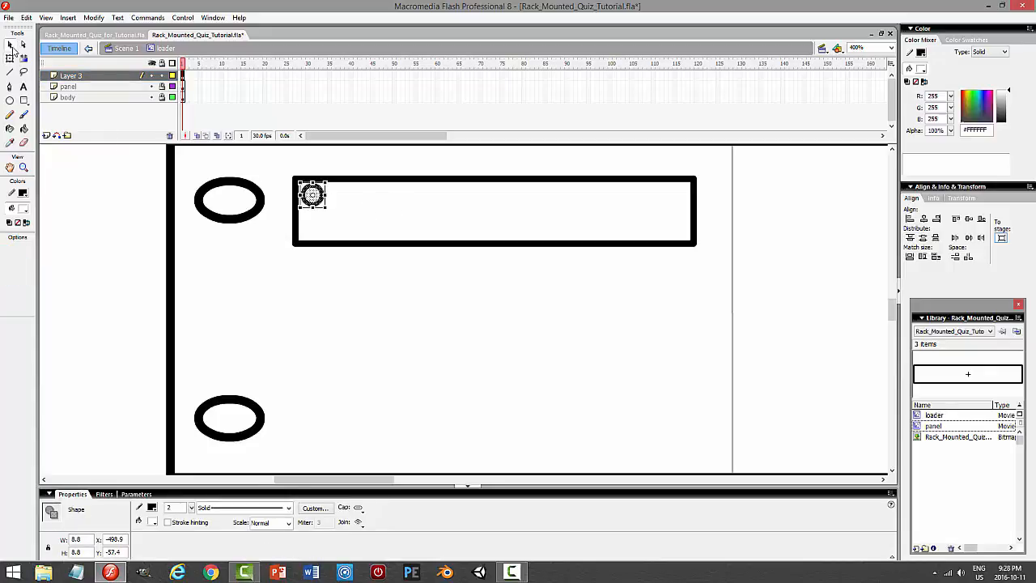
pyautogui.click(84, 75)
pyautogui.press('Right')
pyautogui.press('Down')
pyautogui.press('Down')
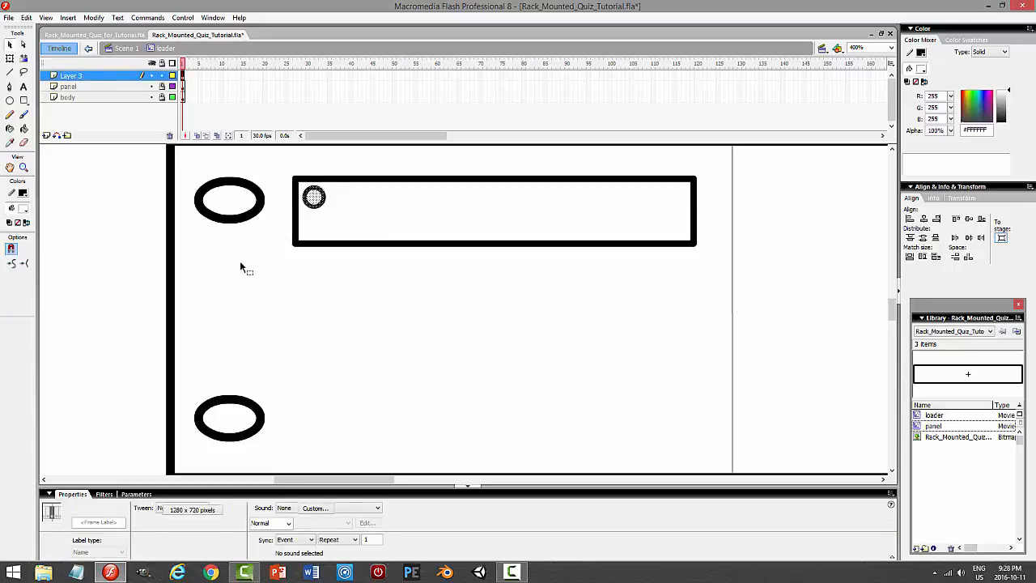
# - Select the circle on Layer 3 and convert it to a movie clip named bolt
pyautogui.click(239, 260)
pyautogui.click(90, 76)
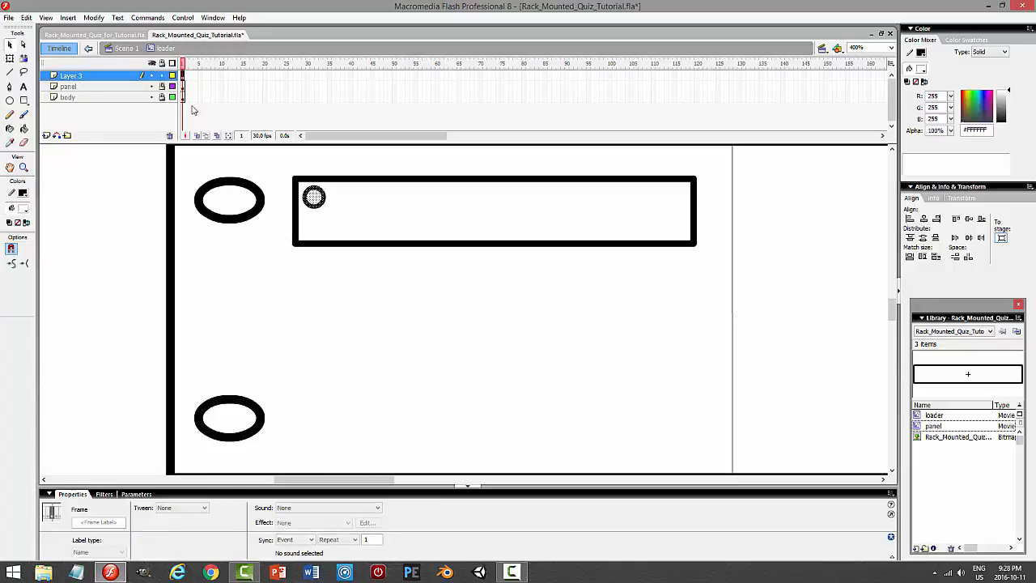
pyautogui.click(93, 17)
pyautogui.click(89, 46)
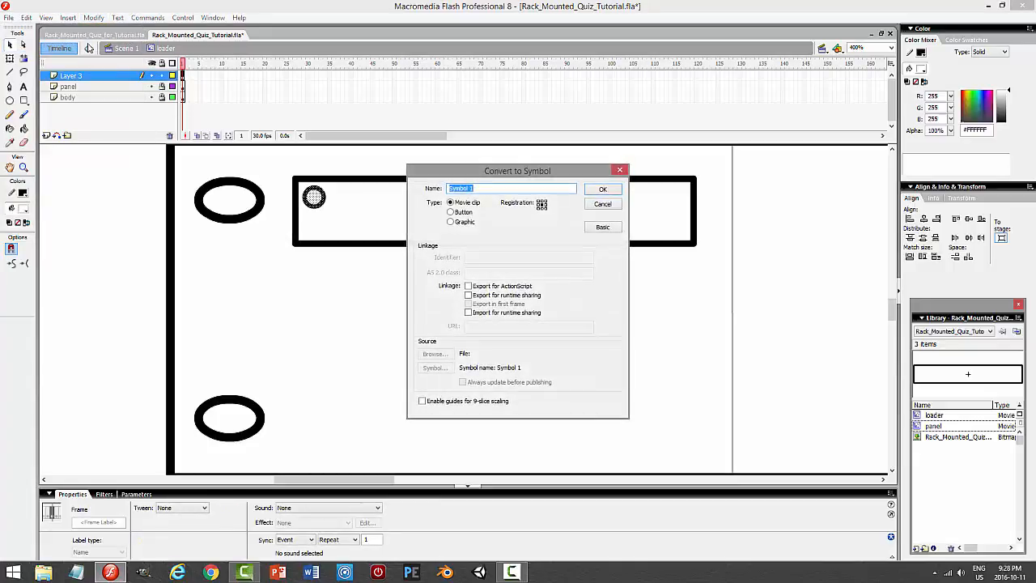
pyautogui.write('bolt')
pyautogui.press('Return')
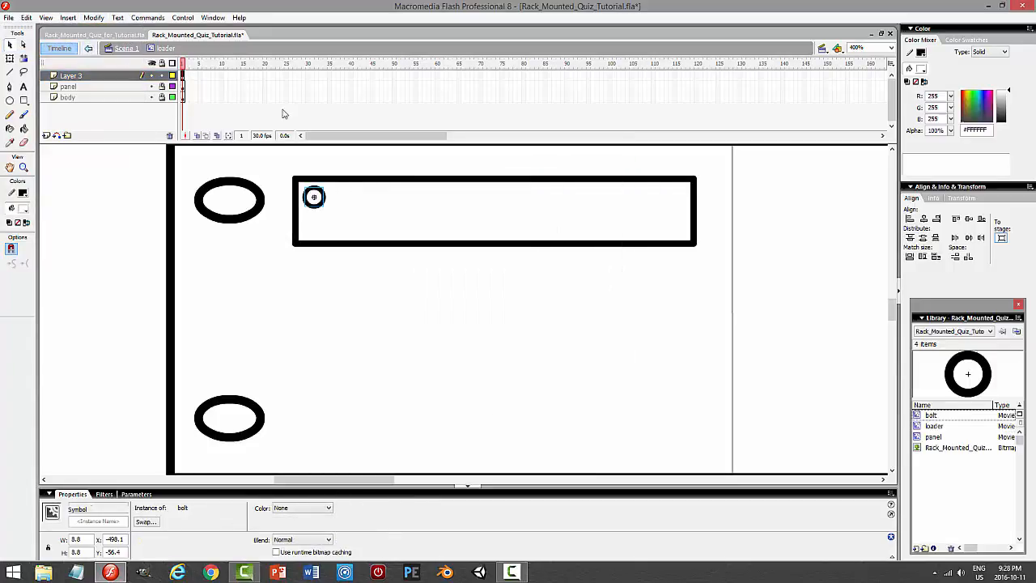
# - Open the bolt clip for editing and set the circle's outline thickness to 1
pyautogui.doubleClick(314, 199)
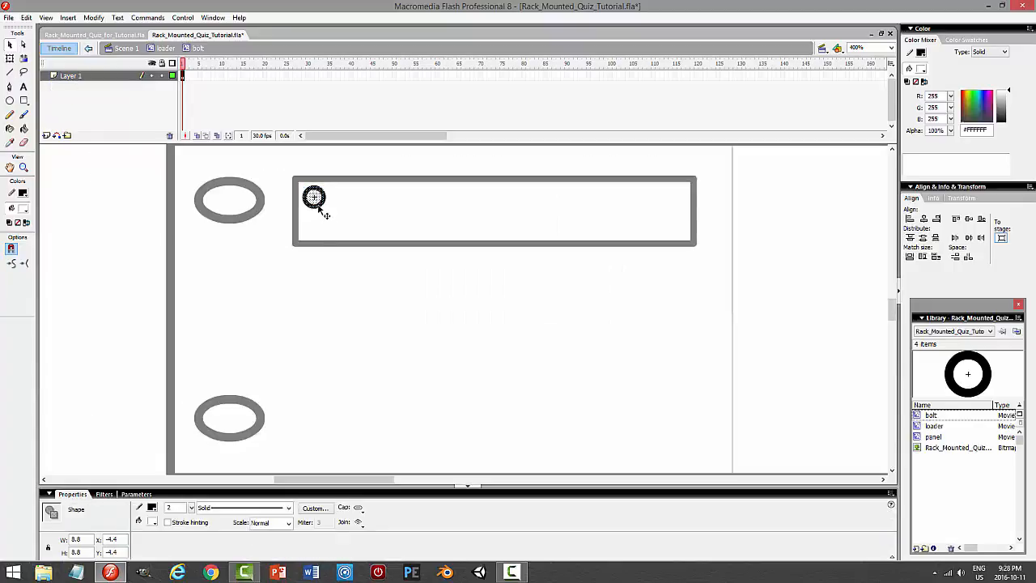
pyautogui.click(326, 211)
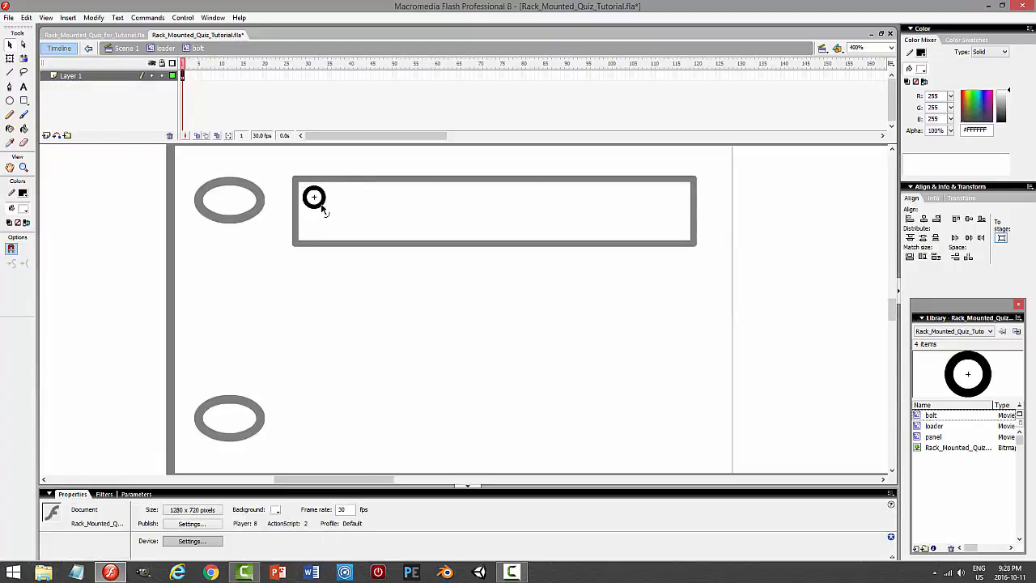
pyautogui.click(322, 207)
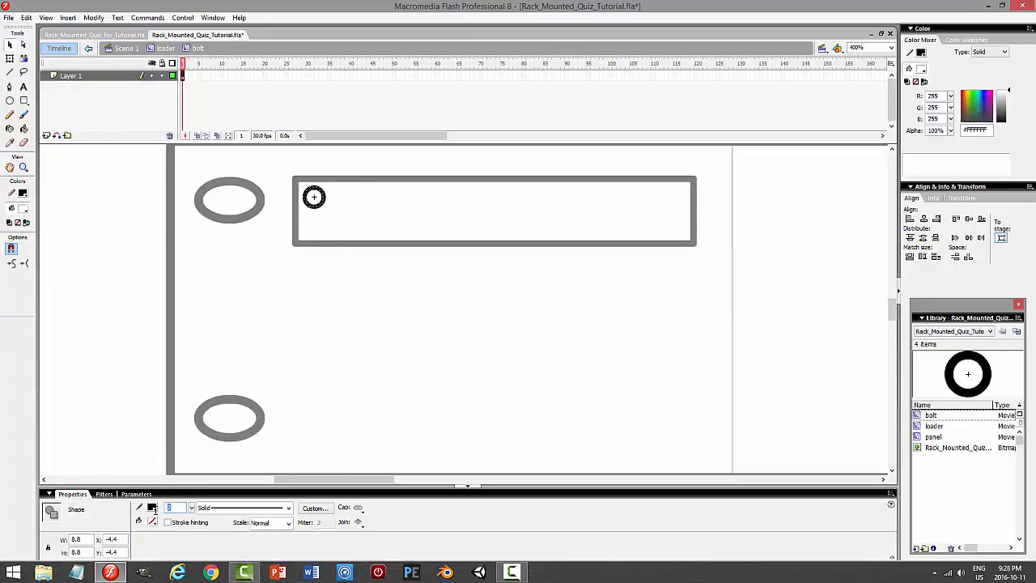
pyautogui.write('1')
pyautogui.press('Return')
pyautogui.click(356, 315)
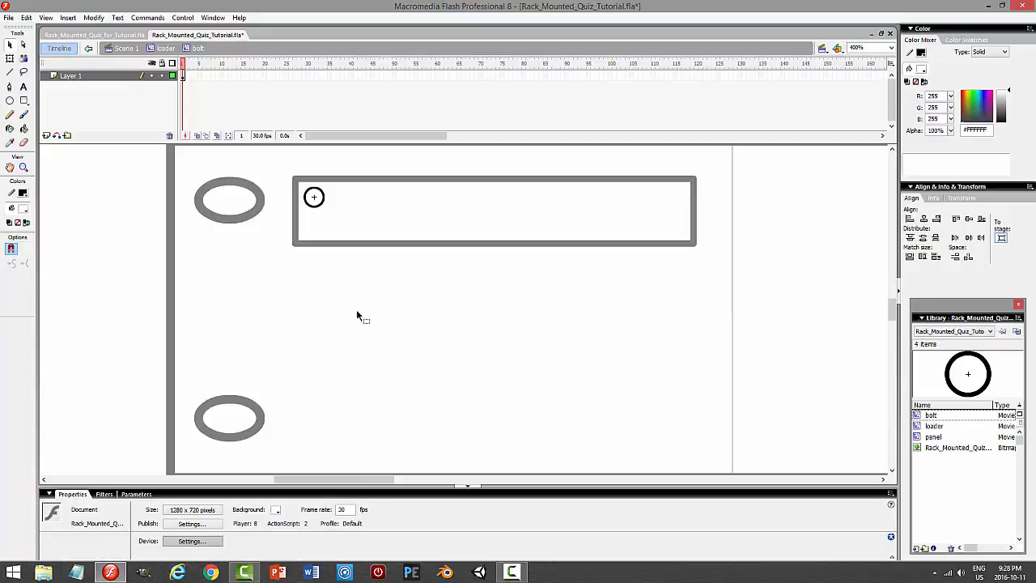
# - Lock the bolt's Layer 1 and, on a new layer, draw a black square about 3.6 px wide with no outline below the panel
pyautogui.click(163, 76)
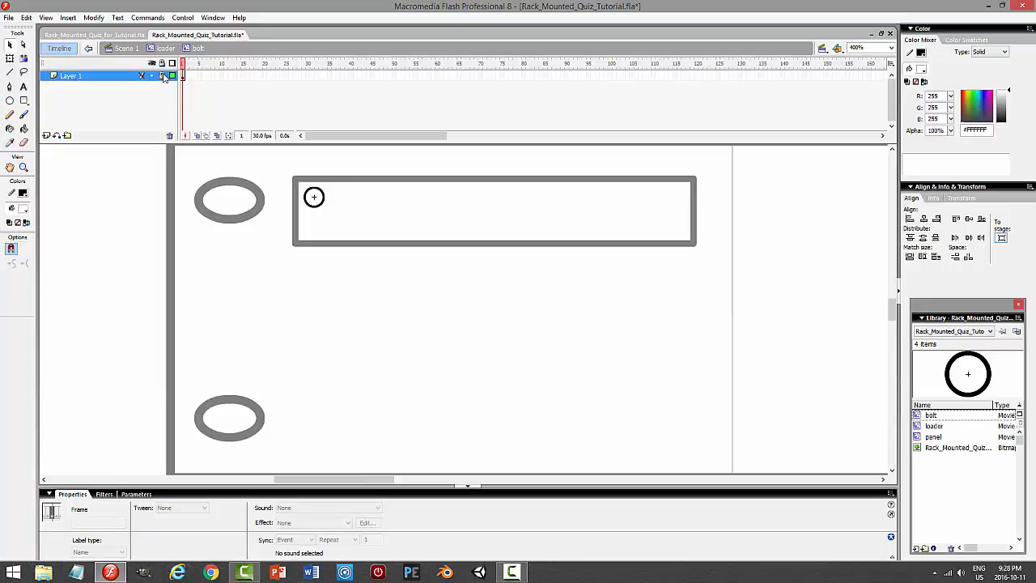
pyautogui.click(46, 135)
pyautogui.click(23, 100)
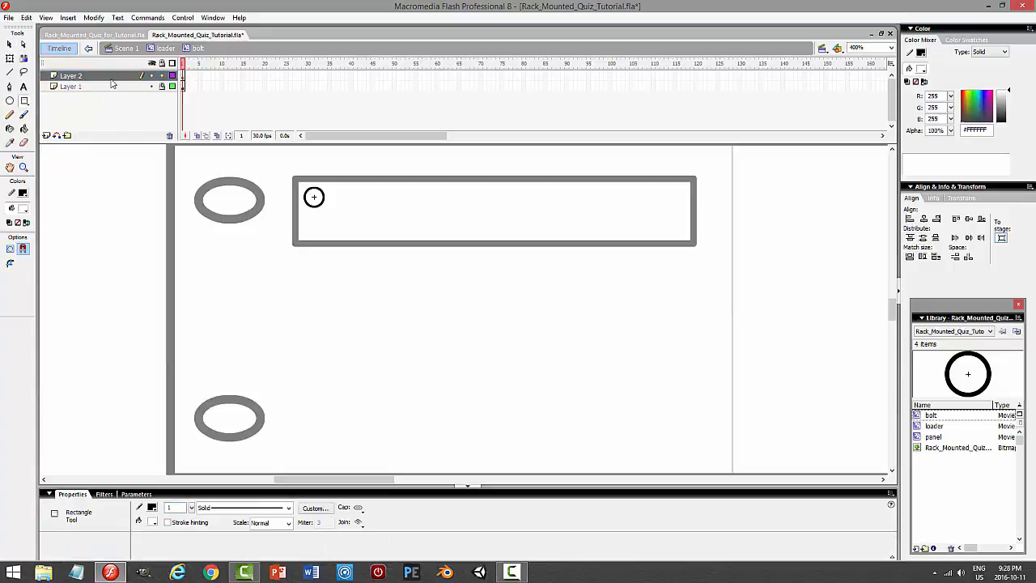
pyautogui.click(22, 208)
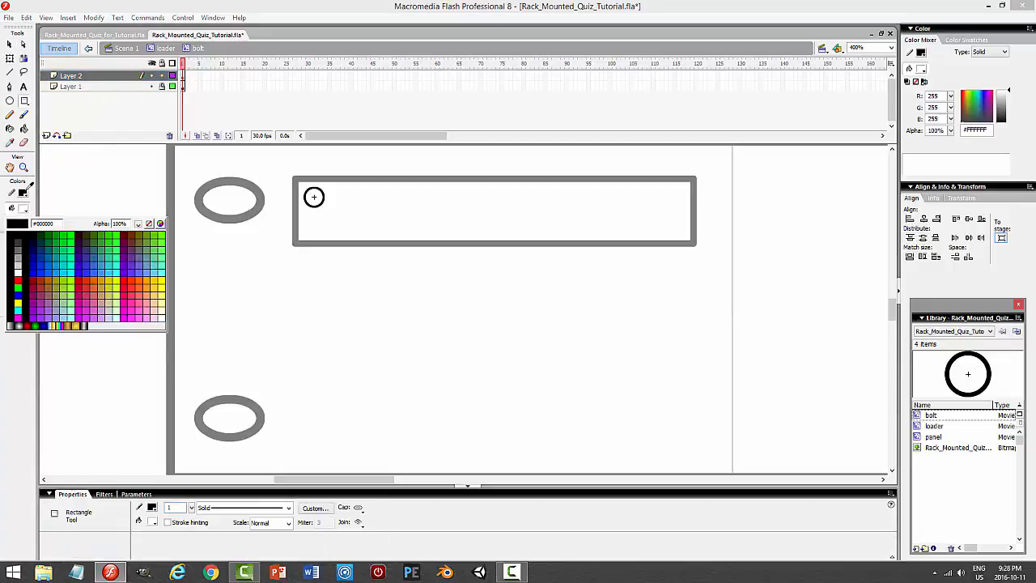
pyautogui.click(11, 240)
pyautogui.click(25, 194)
pyautogui.click(155, 203)
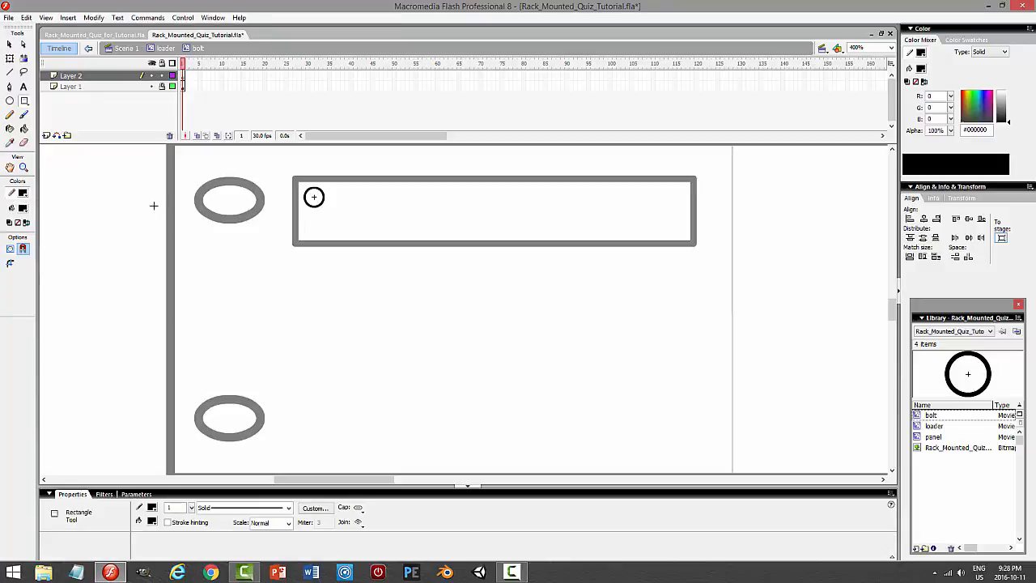
pyautogui.click(891, 47)
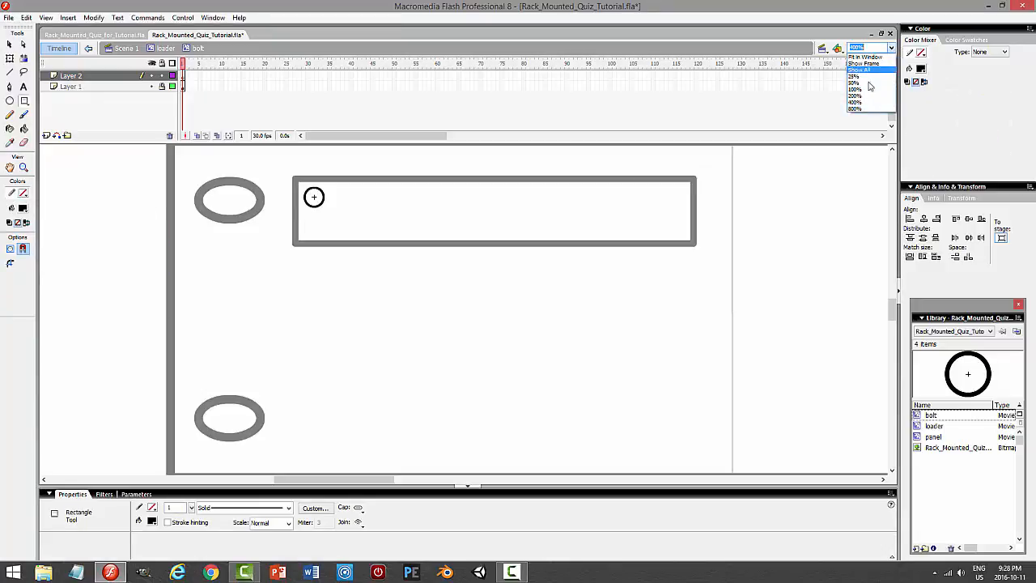
pyautogui.click(867, 104)
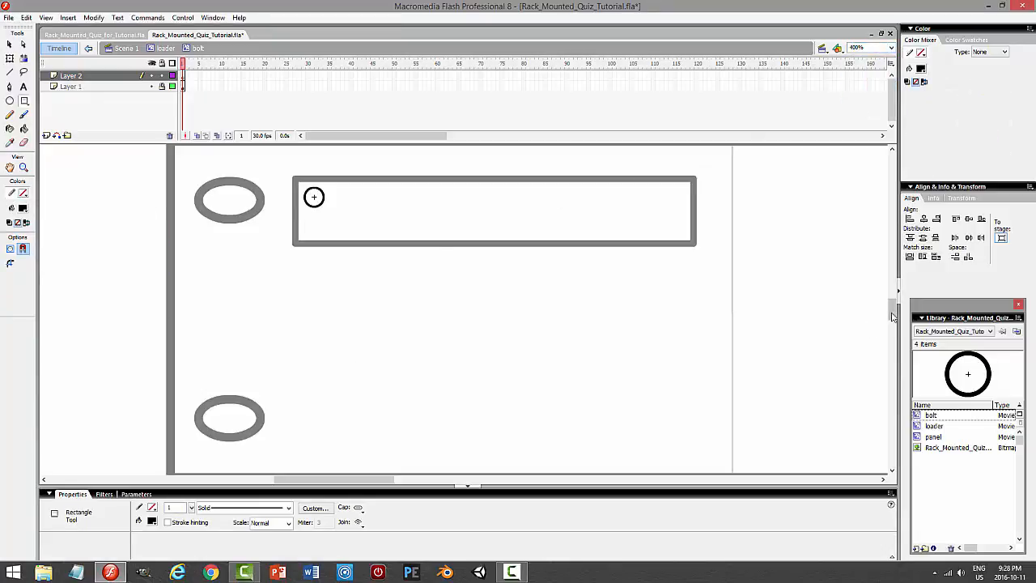
pyautogui.moveTo(893, 311); pyautogui.dragTo(905, 212)
pyautogui.moveTo(904, 211); pyautogui.dragTo(900, 314)
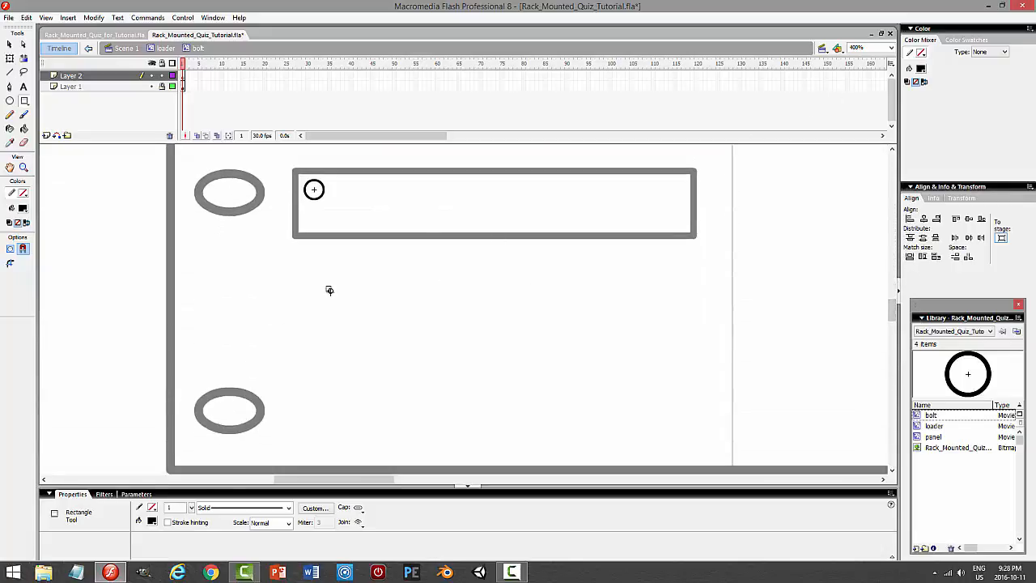
pyautogui.moveTo(327, 287); pyautogui.dragTo(333, 293)
pyautogui.press('v')
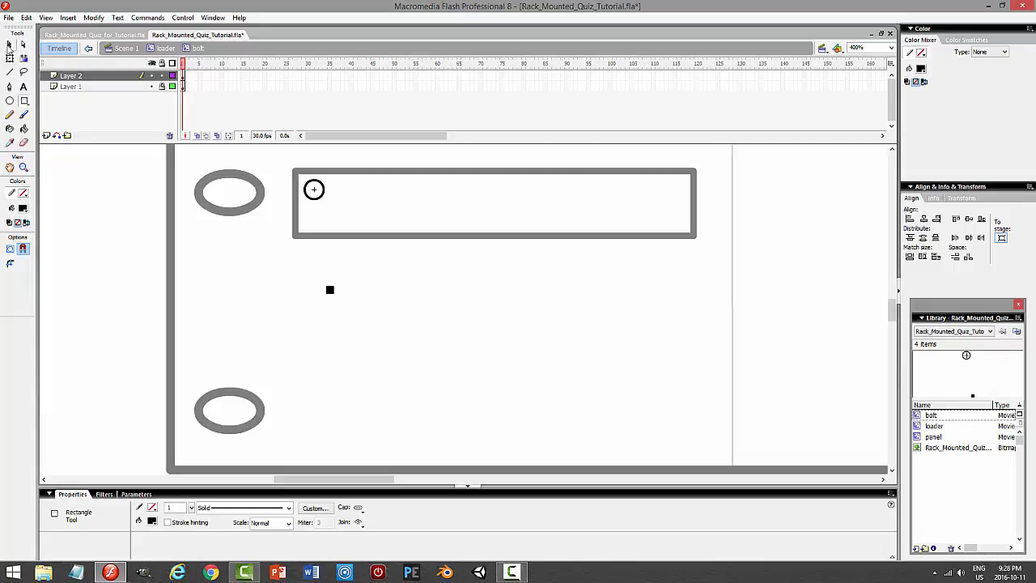
# - Center the black square horizontally and vertically within the bolt's circle and preview the movie
pyautogui.click(331, 290)
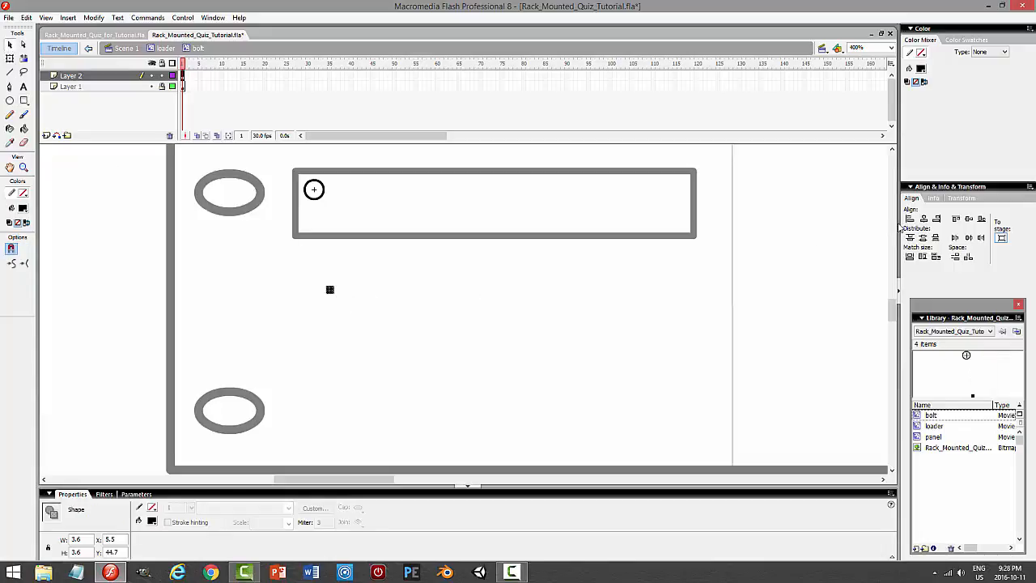
pyautogui.click(923, 218)
pyautogui.click(969, 219)
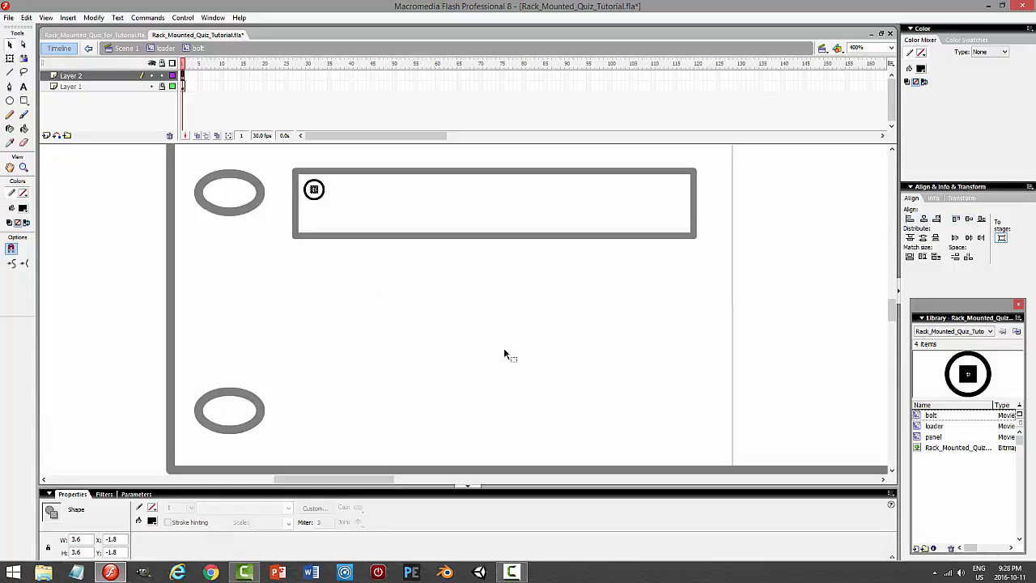
pyautogui.click(421, 337)
pyautogui.hotkey('ctrl', 'Return')
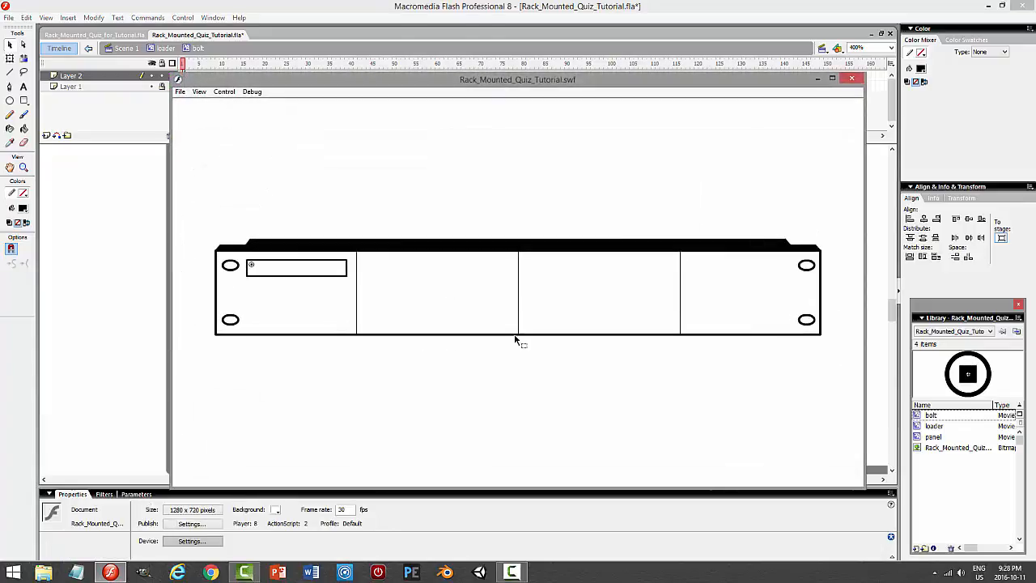
pyautogui.click(851, 78)
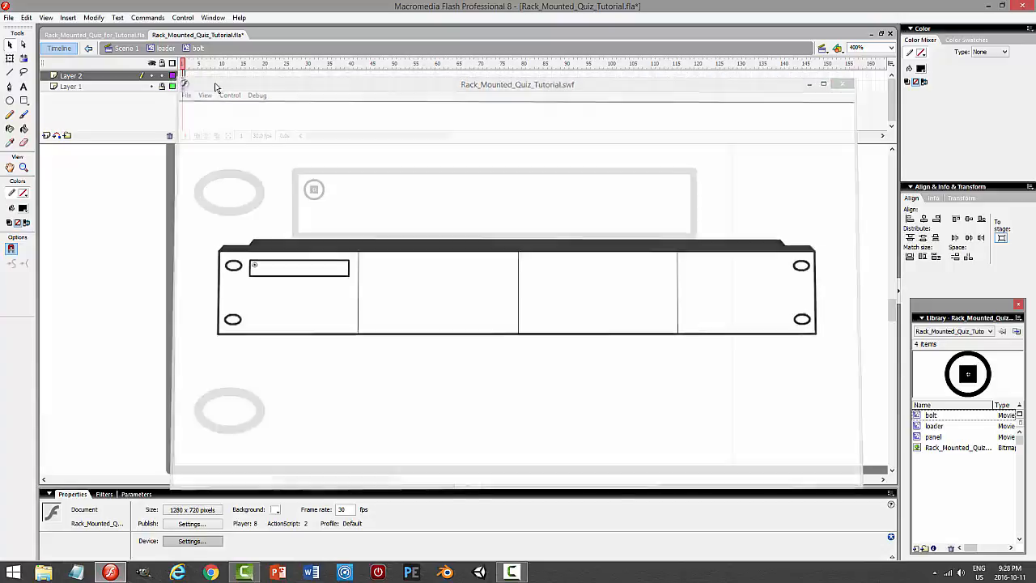
# - Return to the loader clip and copy the bolt straight down to the panel's lower-left corner
pyautogui.doubleClick(342, 242)
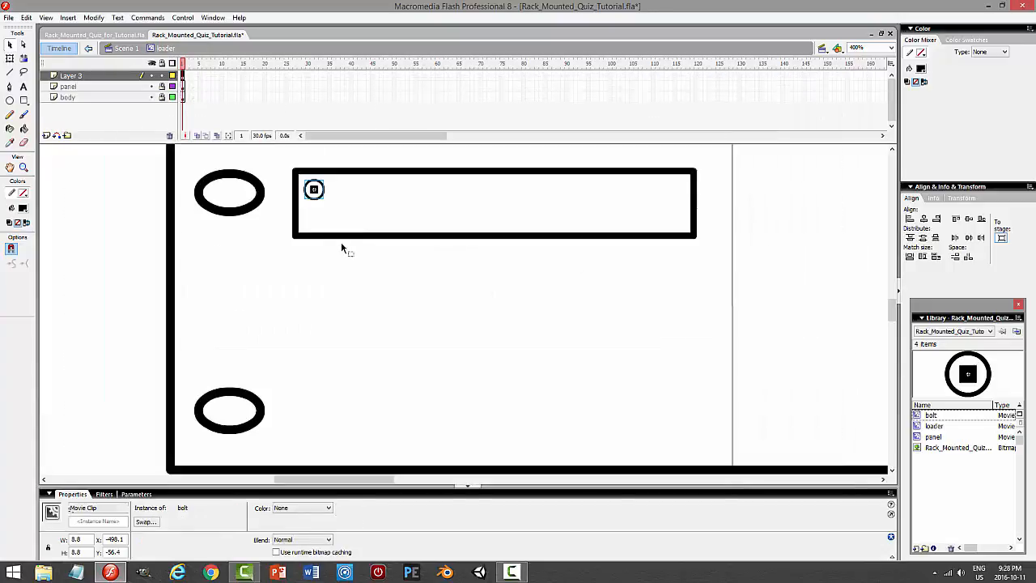
pyautogui.moveTo(321, 200); pyautogui.dragTo(321, 231)
pyautogui.click(358, 264)
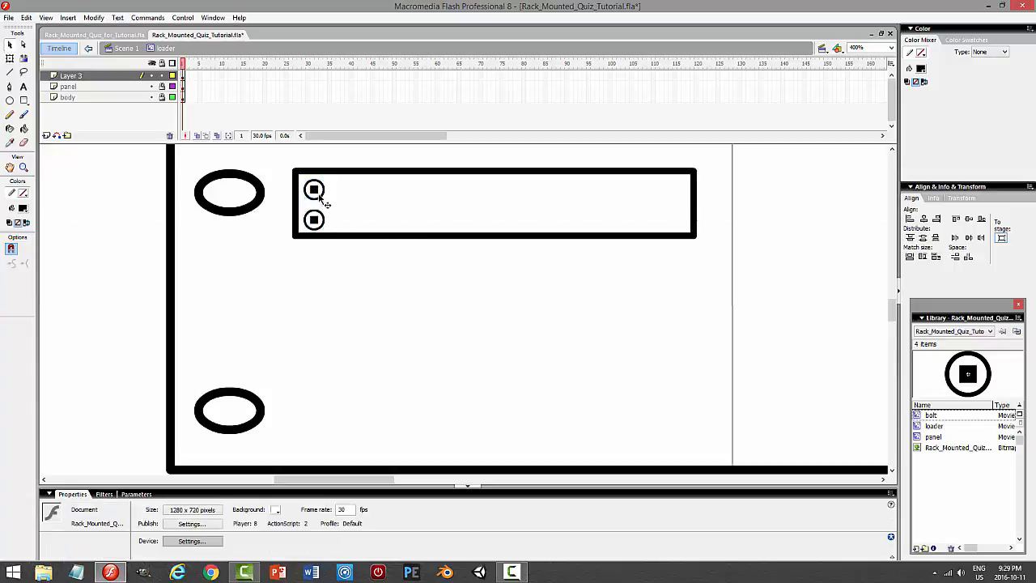
# - Select both bolts at the panel's left end and nudge them up slightly
pyautogui.click(320, 198)
pyautogui.keyDown('shift'); pyautogui.click(323, 219); pyautogui.keyUp('shift')
pyautogui.press('Up')
pyautogui.press('Up')
pyautogui.press('Up')
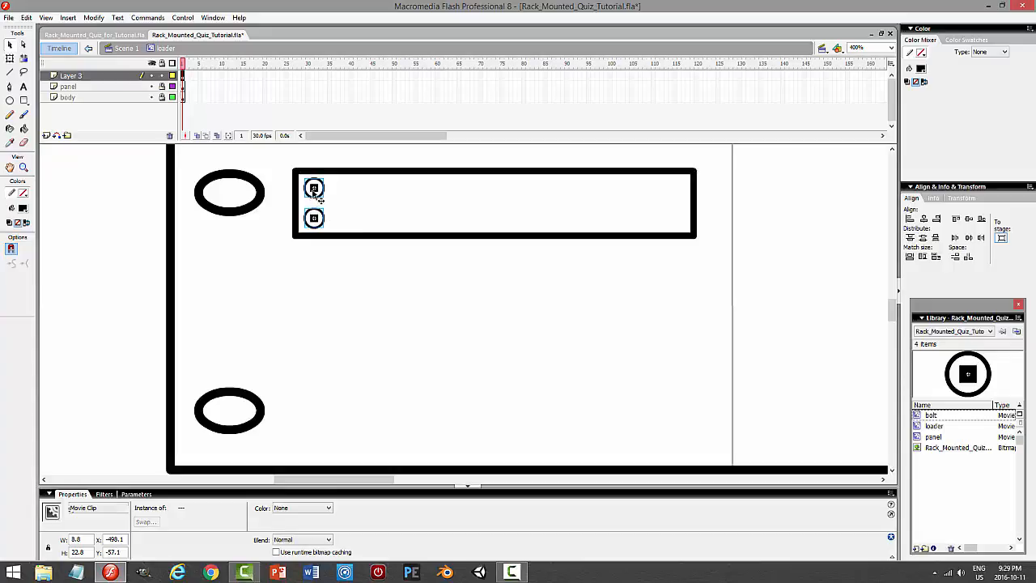
# - Copy the pair of bolts straight across to the panel's right end and preview the movie
pyautogui.moveTo(317, 203); pyautogui.dragTo(677, 203)
pyautogui.click(610, 304)
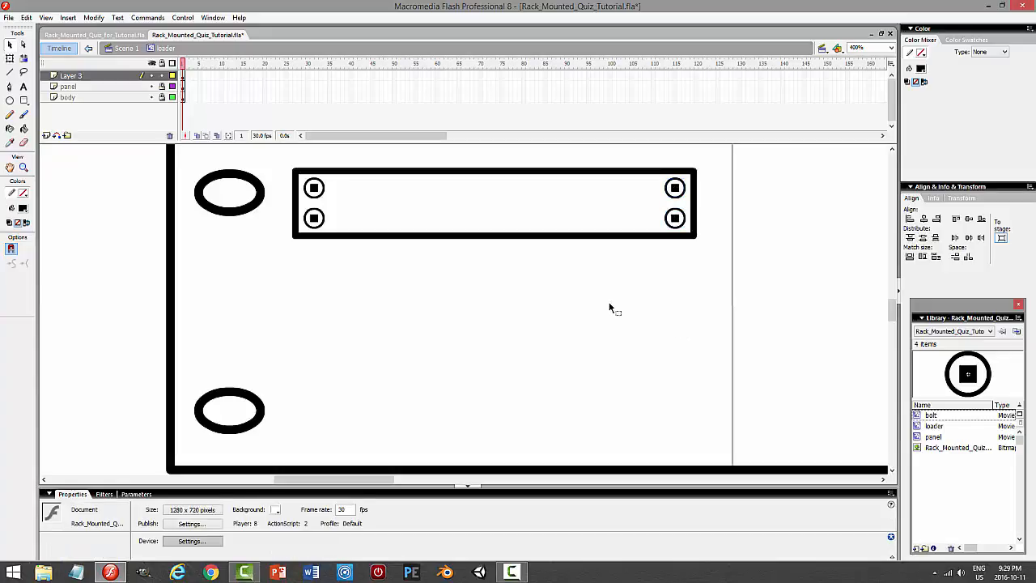
pyautogui.hotkey('ctrl', 'Return')
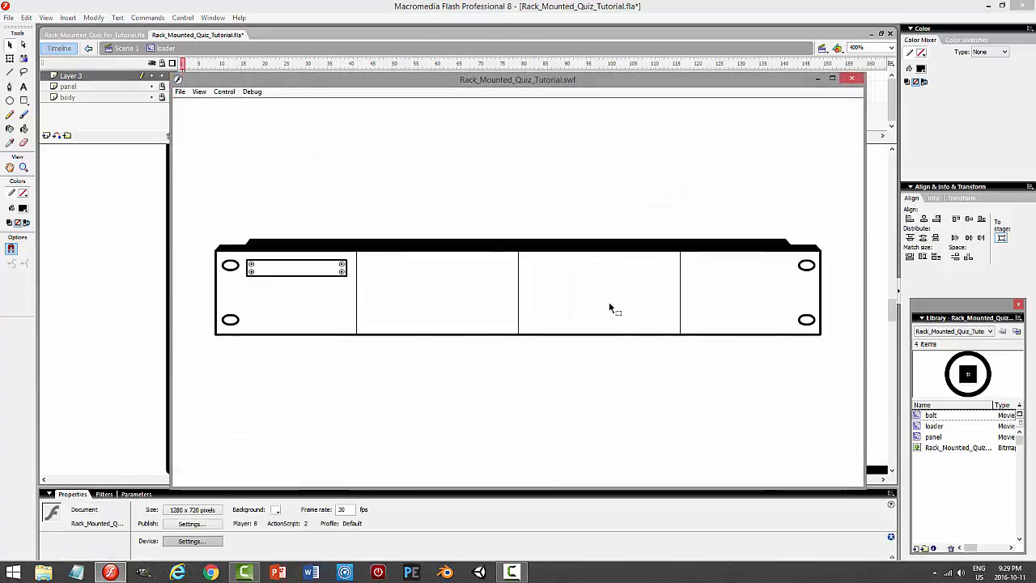
pyautogui.click(853, 81)
# - Scale down the two bolts at the panel's left end to about 7.9 by 7.8 px each with Scale and Rotate
pyautogui.moveTo(890, 301)
pyautogui.mouseDown()
pyautogui.moveTo(890, 348)
pyautogui.moveTo(897, 215)
pyautogui.moveTo(895, 309)
pyautogui.mouseUp()
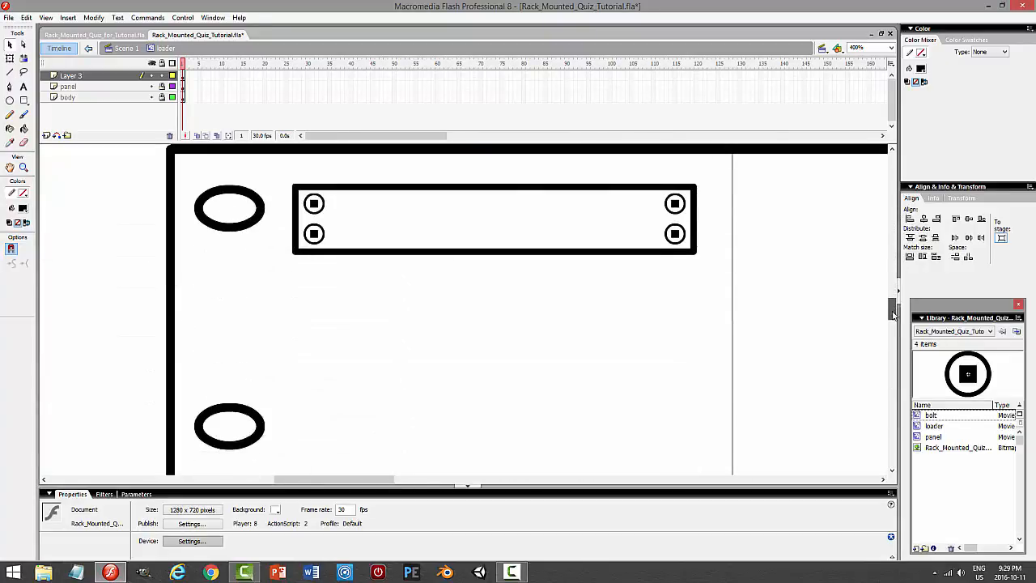
pyautogui.click(323, 208)
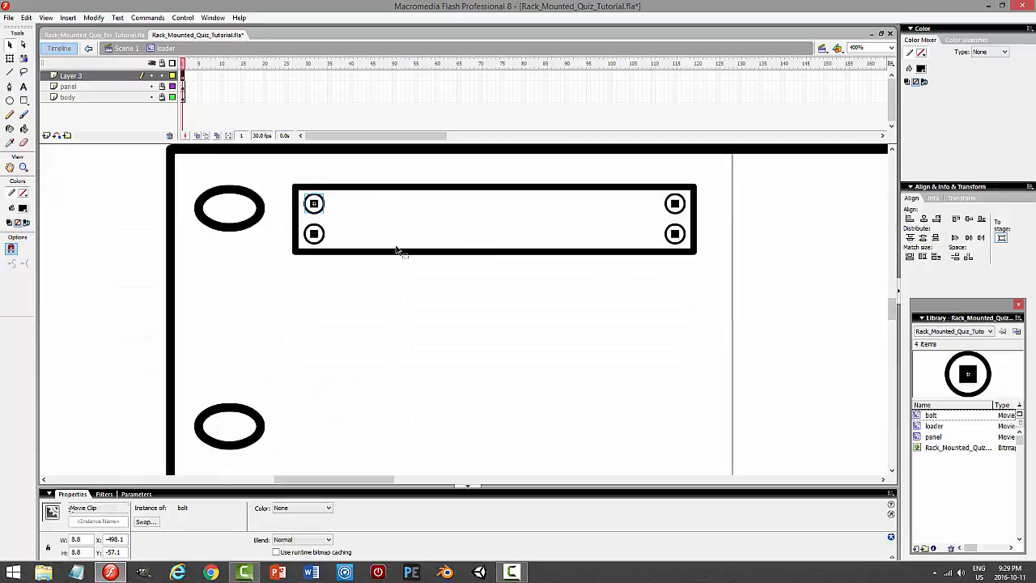
pyautogui.click(93, 18)
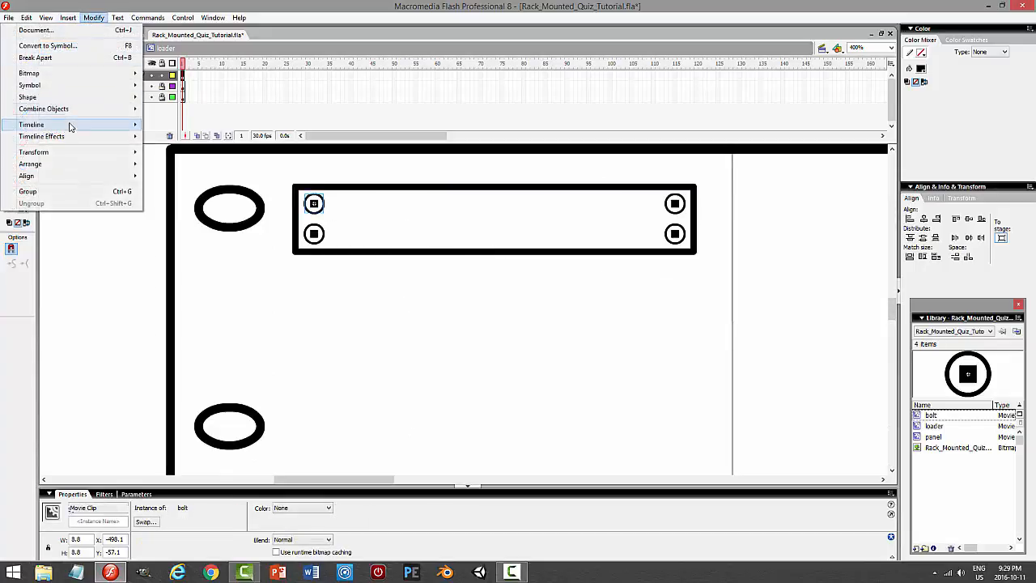
pyautogui.moveTo(70, 158)
pyautogui.click(188, 211)
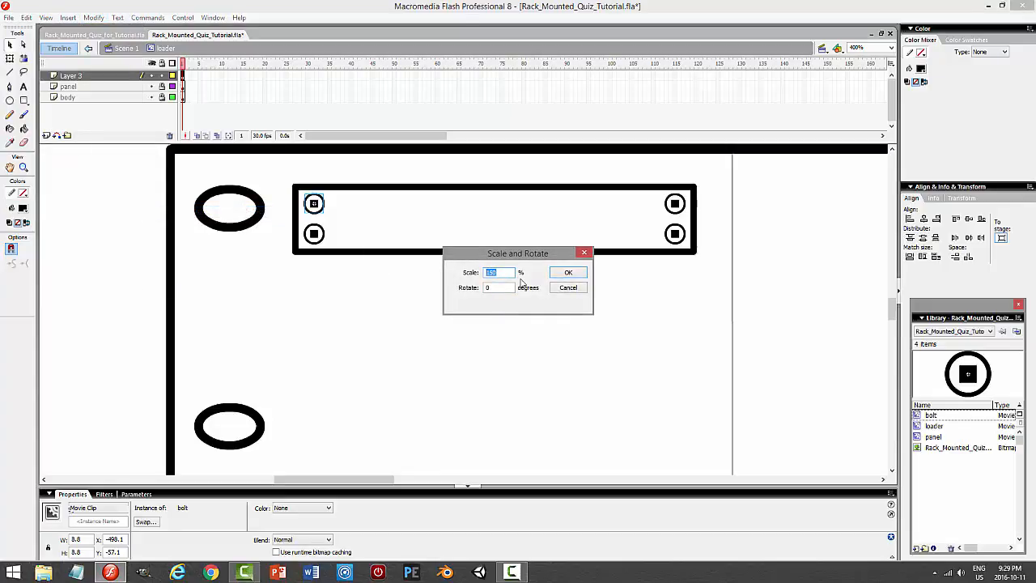
pyautogui.press('Return')
pyautogui.click(314, 235)
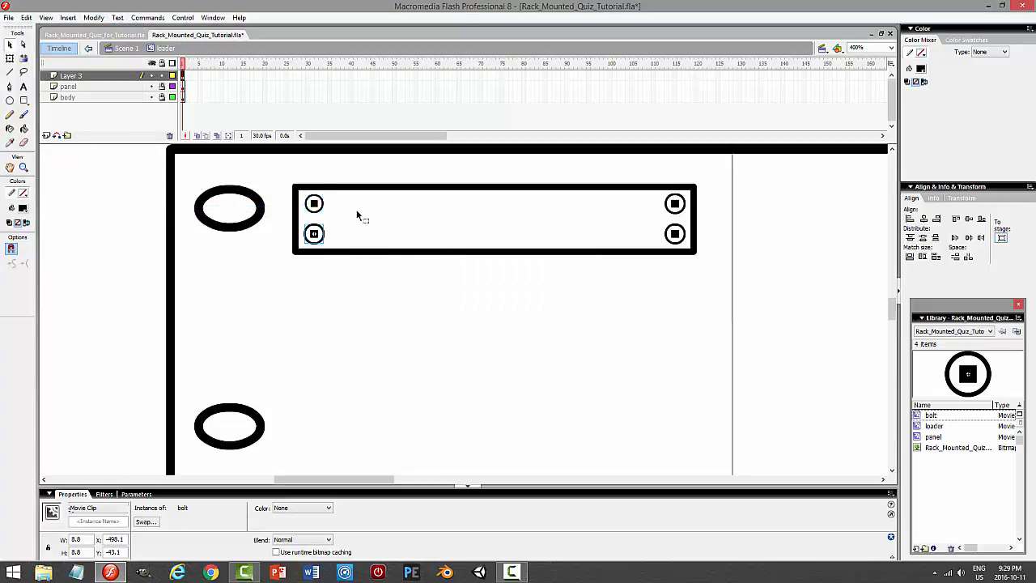
pyautogui.click(104, 20)
pyautogui.moveTo(81, 157)
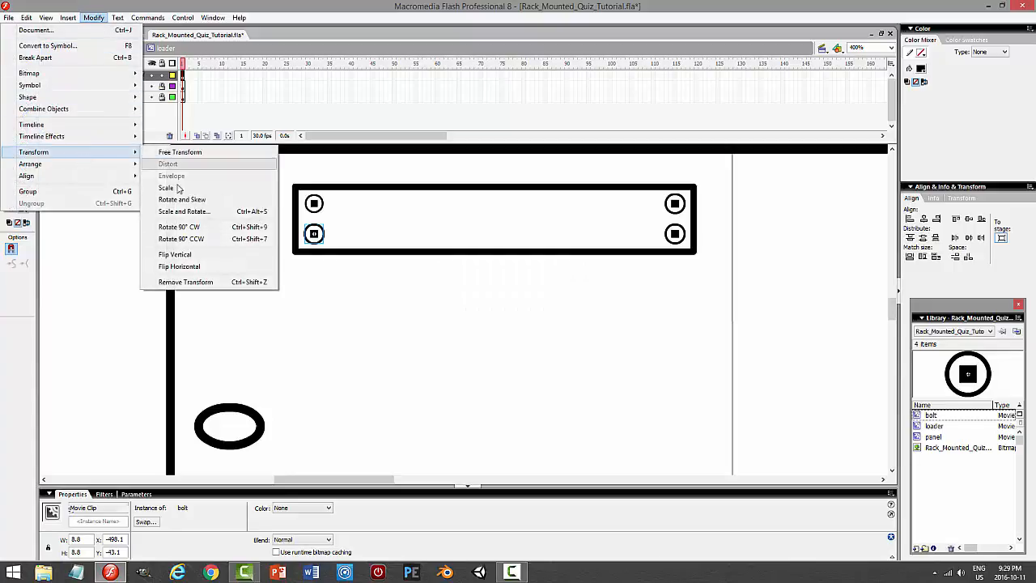
pyautogui.click(239, 212)
pyautogui.click(573, 274)
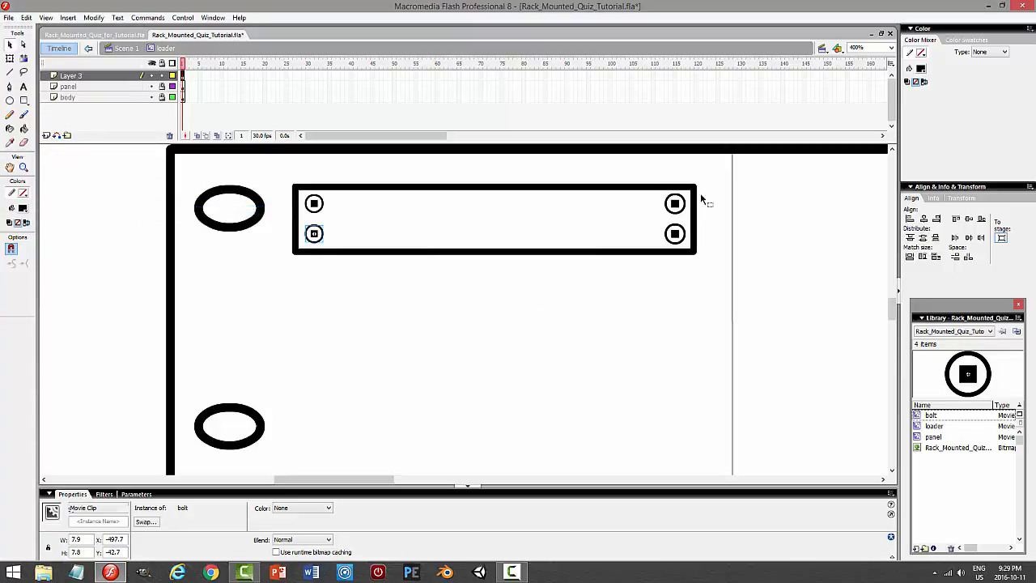
# - Scale down the two bolts at the panel's right end to about 7.9 by 7.8 px each to match
pyautogui.click(676, 204)
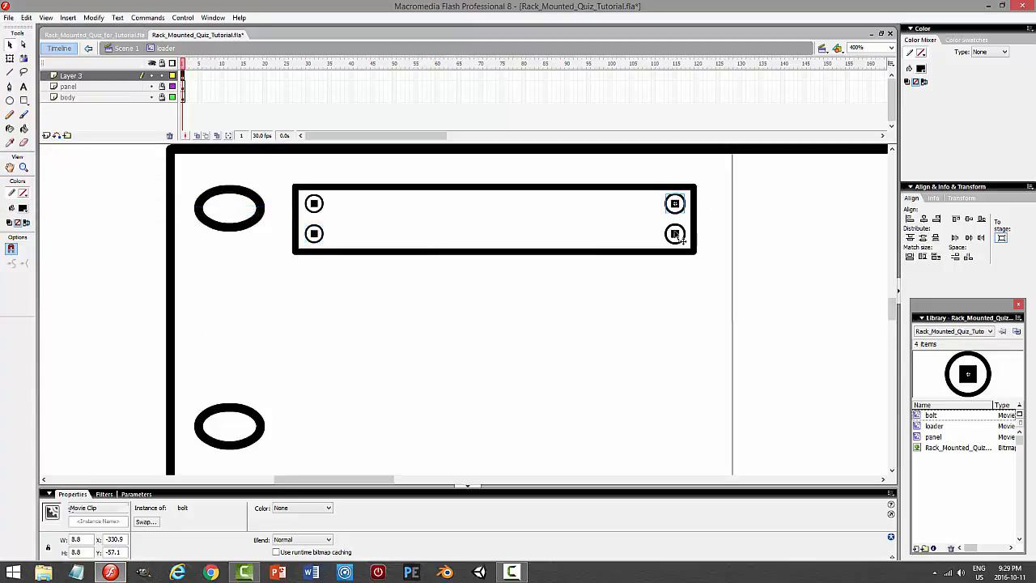
pyautogui.click(93, 17)
pyautogui.moveTo(56, 152)
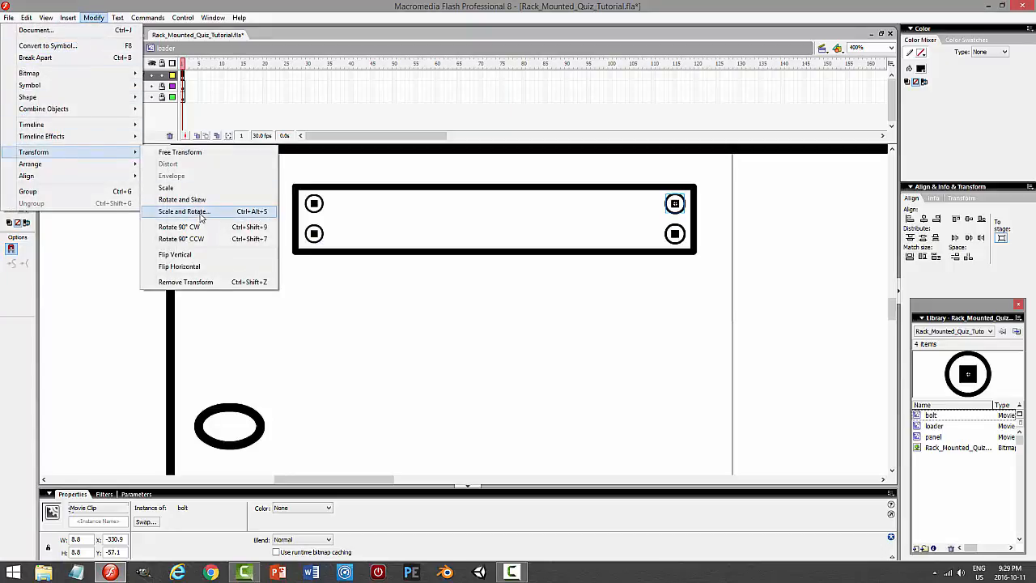
pyautogui.click(240, 211)
pyautogui.click(566, 273)
pyautogui.click(675, 233)
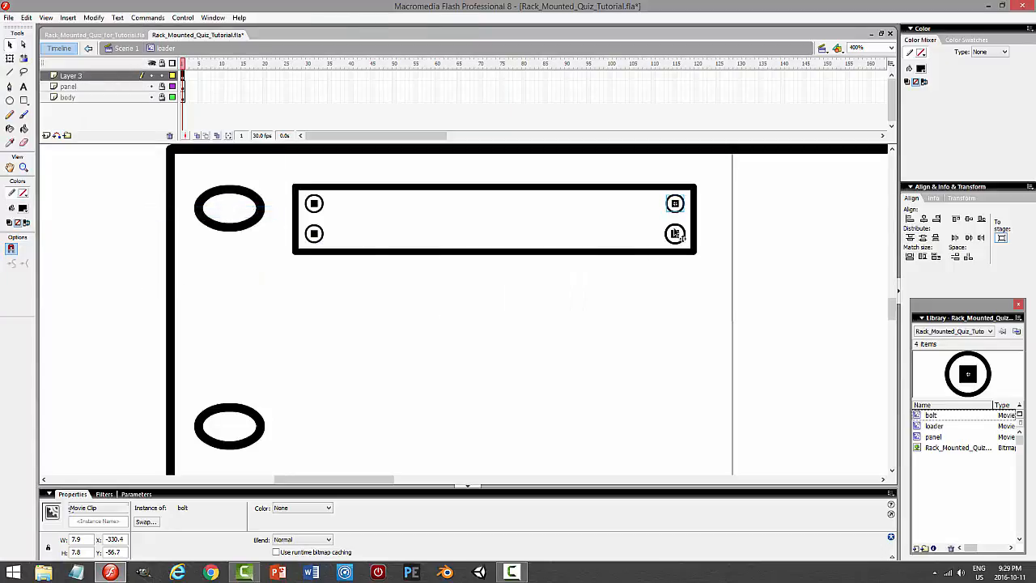
pyautogui.click(93, 17)
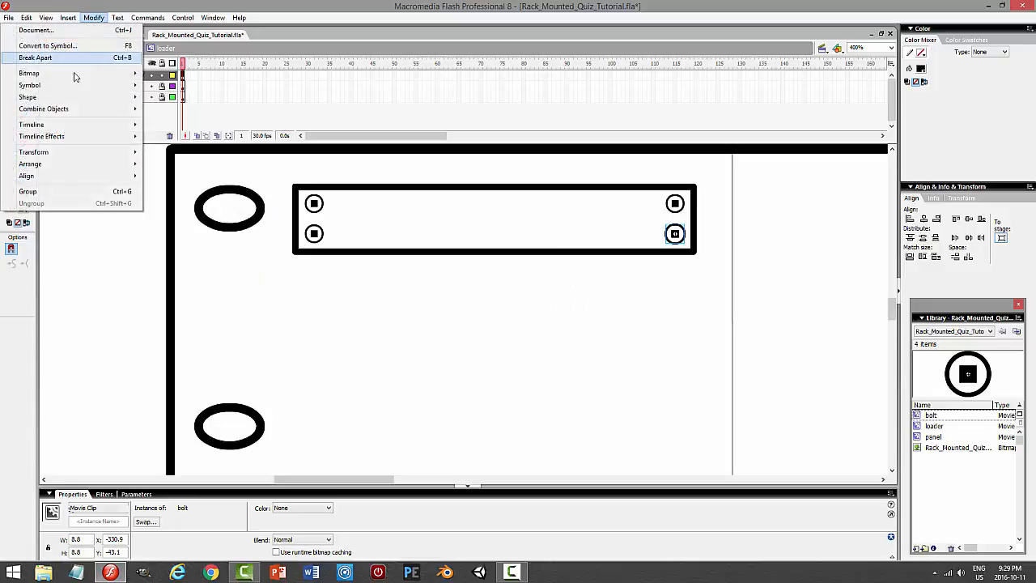
pyautogui.moveTo(146, 157)
pyautogui.click(184, 211)
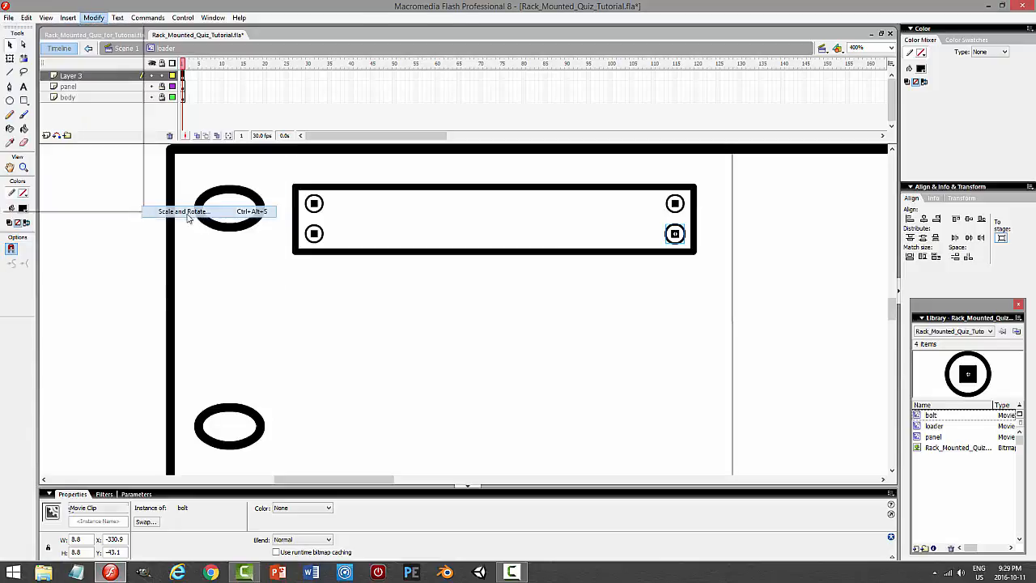
pyautogui.press('Return')
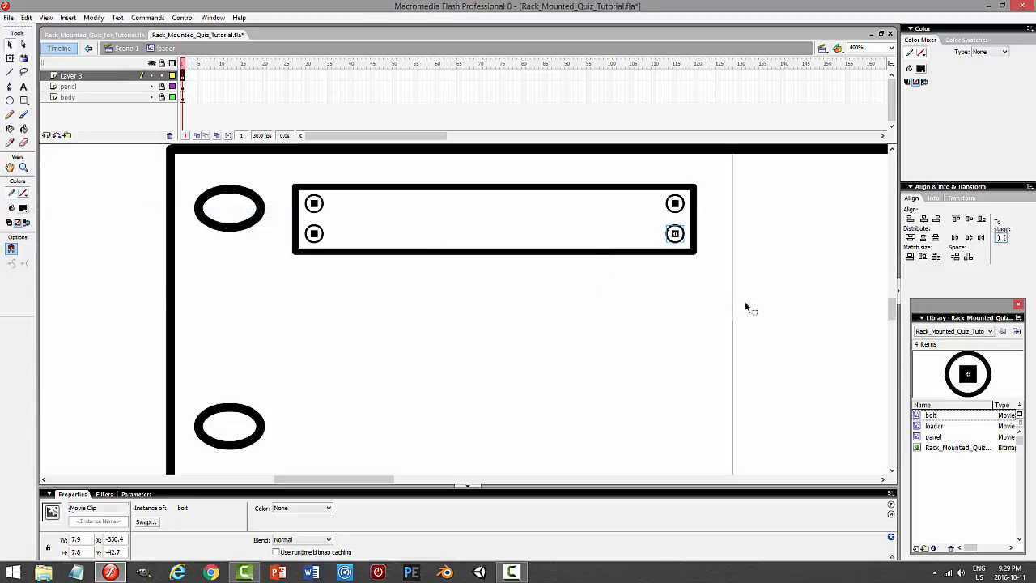
# - Preview the movie to check the resized bolts, and look at the loader in the finished quiz document for comparison
pyautogui.click(838, 300)
pyautogui.hotkey('ctrl', 'Return')
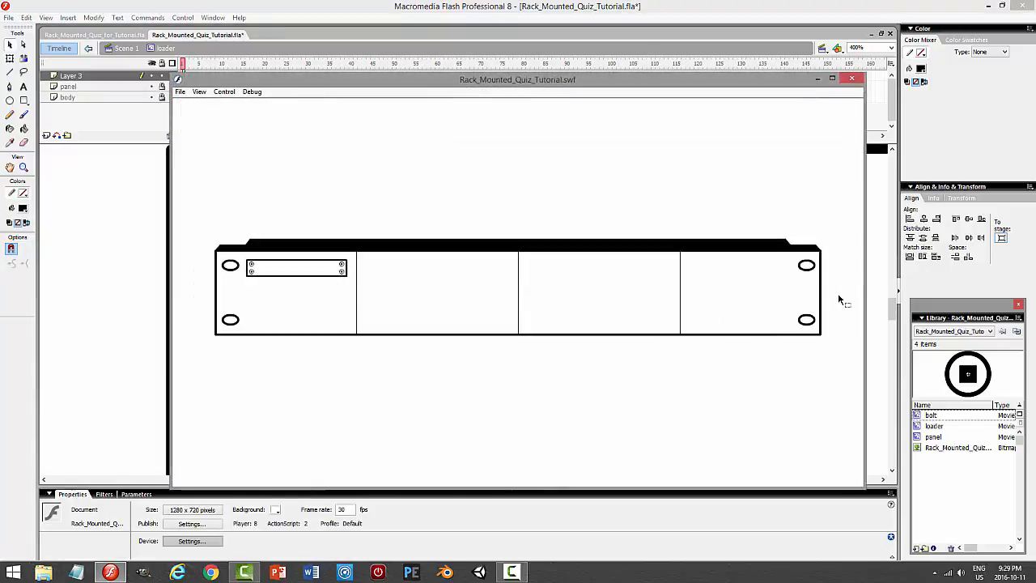
pyautogui.click(851, 77)
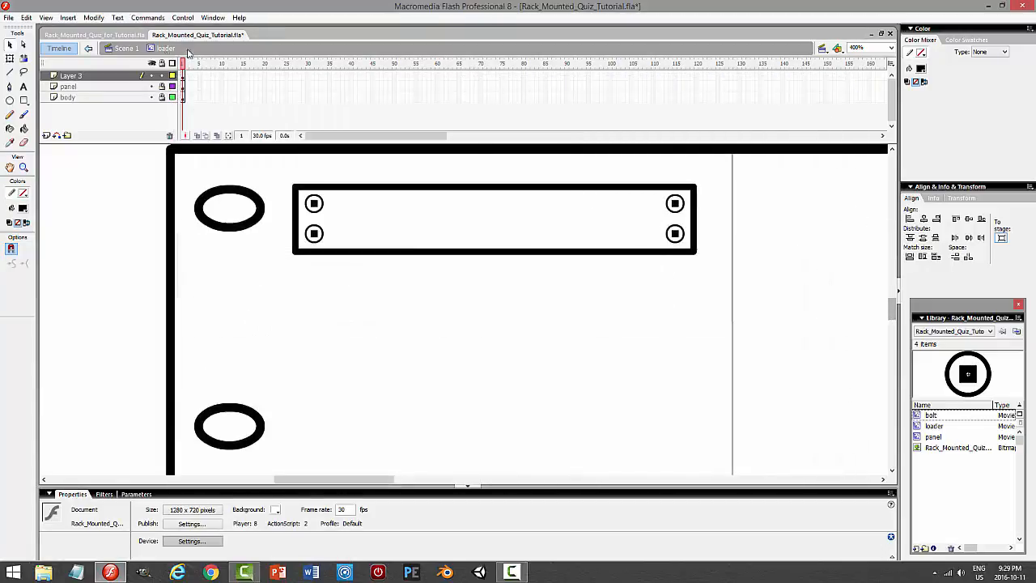
pyautogui.click(161, 85)
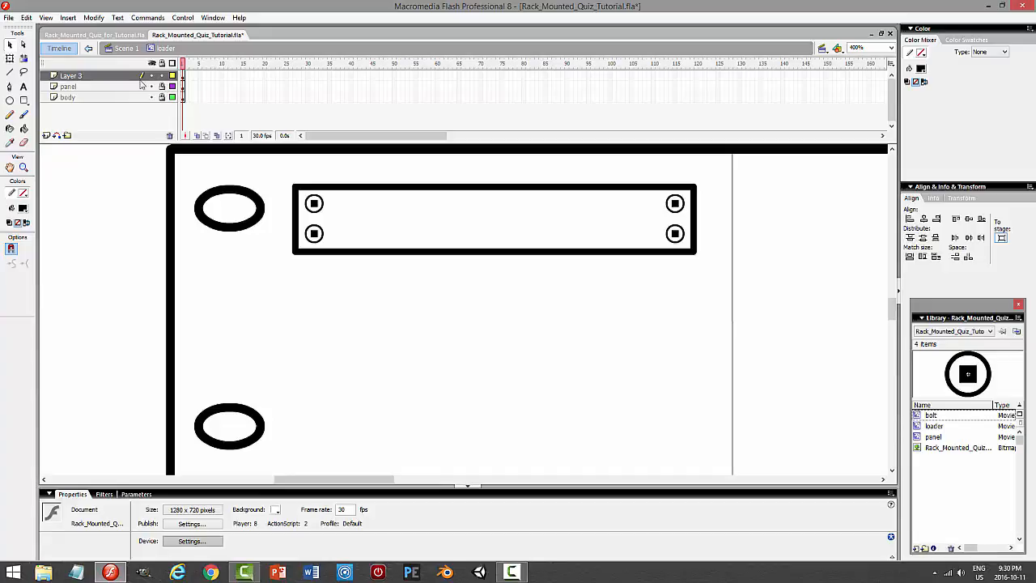
pyautogui.click(122, 36)
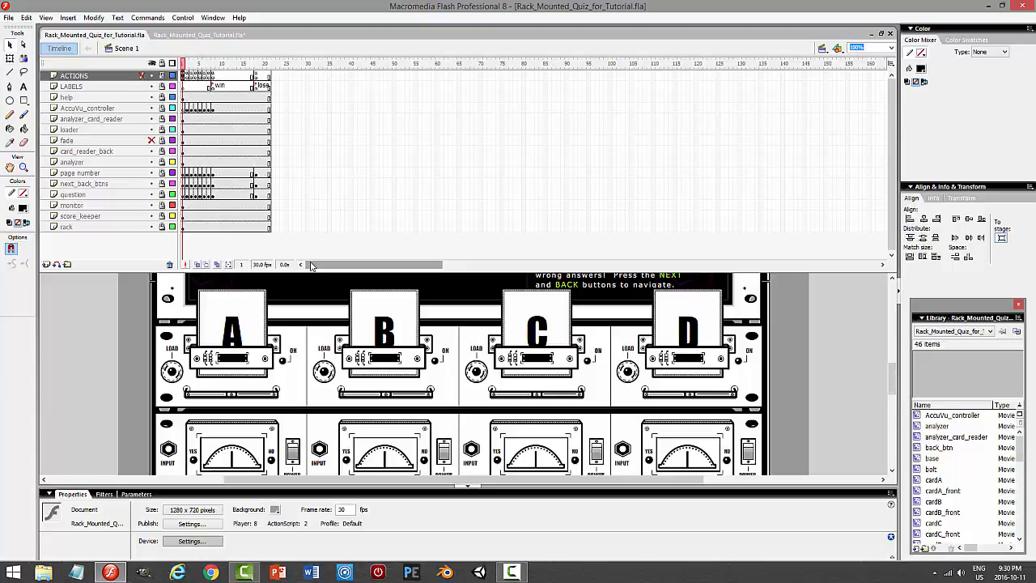
pyautogui.click(198, 35)
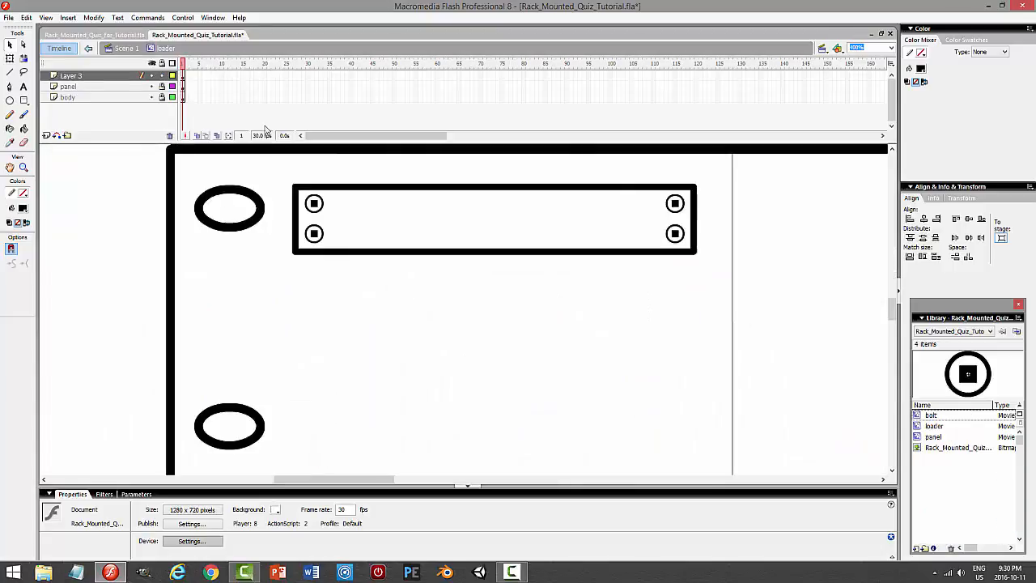
# - Cut all four bolts from Layer 3 of the loader and open the panel clip for editing in place
pyautogui.click(97, 76)
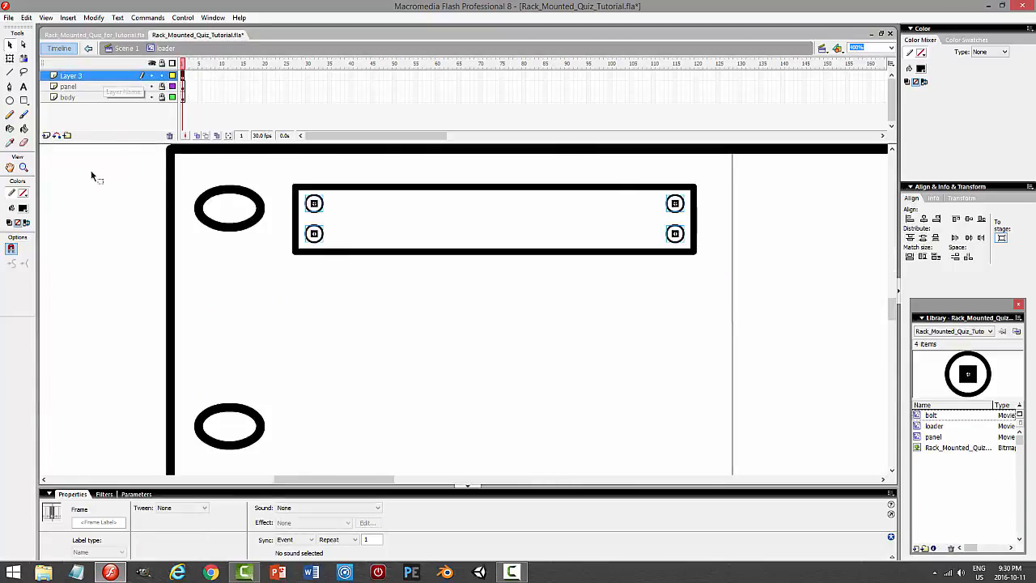
pyautogui.click(27, 18)
pyautogui.click(34, 156)
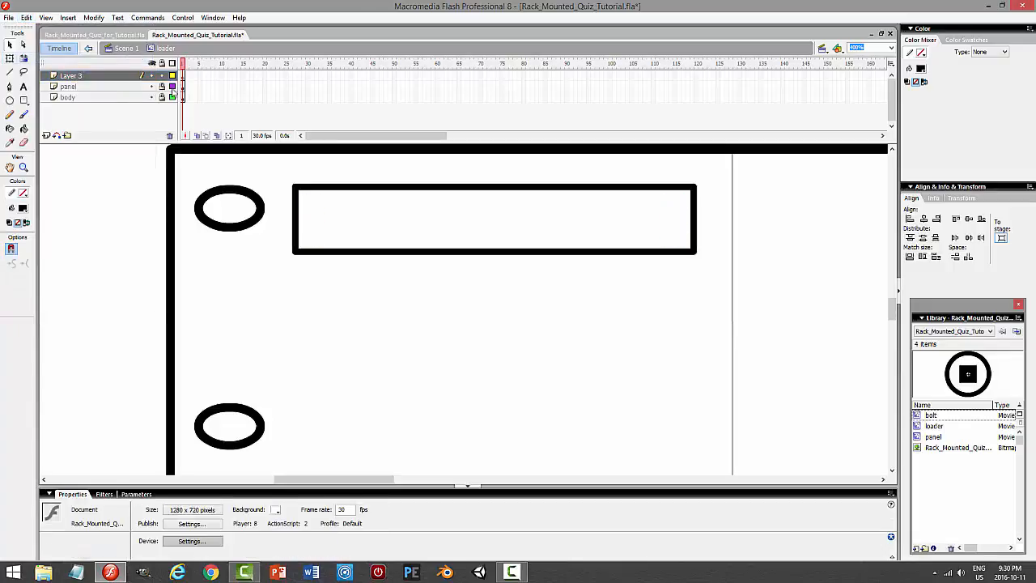
pyautogui.doubleClick(325, 197)
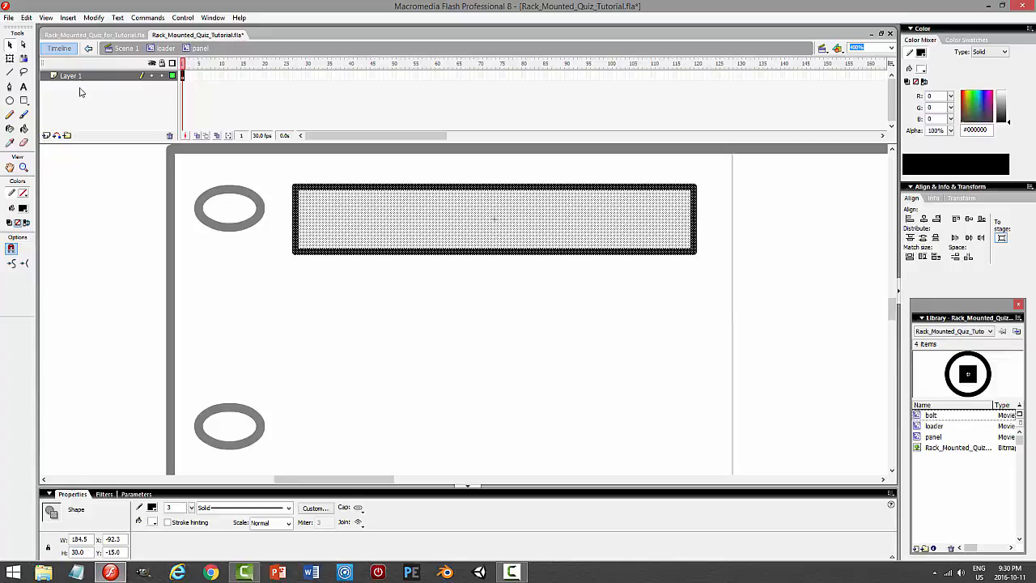
# - Rename the panel clip's layer as body, lock it and add a new layer above it
pyautogui.doubleClick(89, 76)
pyautogui.write('body')
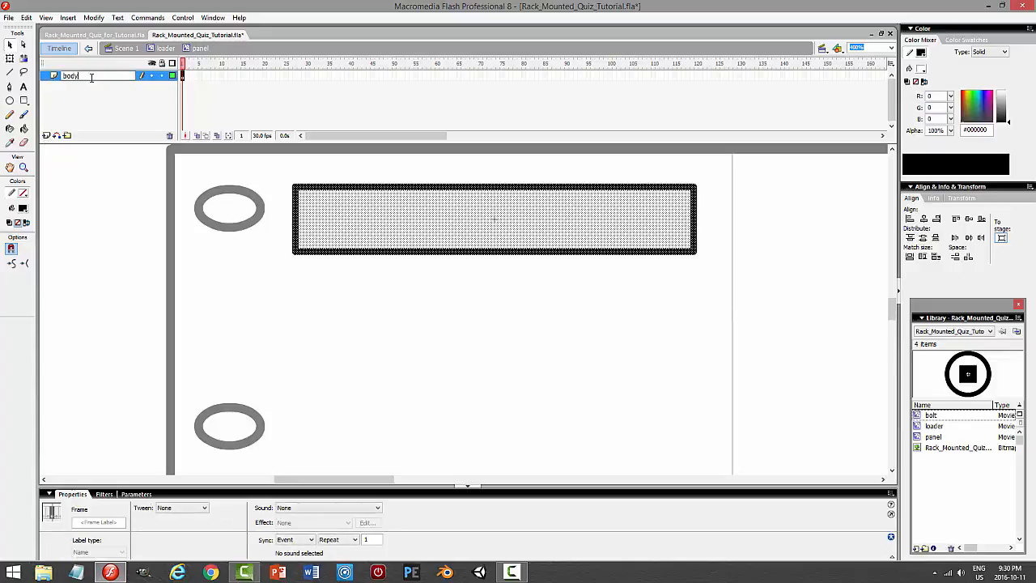
pyautogui.press('Return')
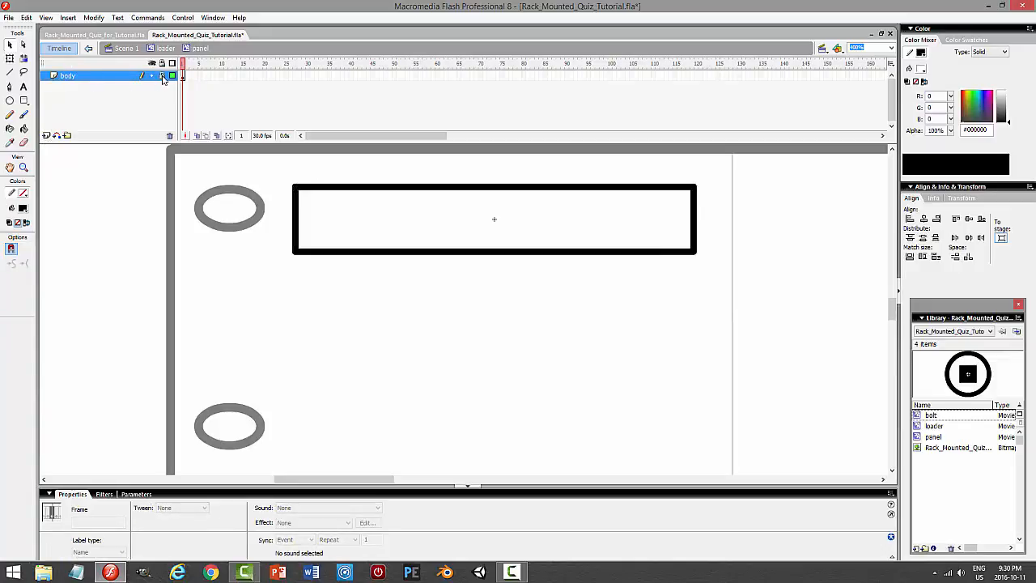
pyautogui.click(46, 135)
# - Paste the four bolts onto the new layer and move them straight up to the height of the panel
pyautogui.click(26, 17)
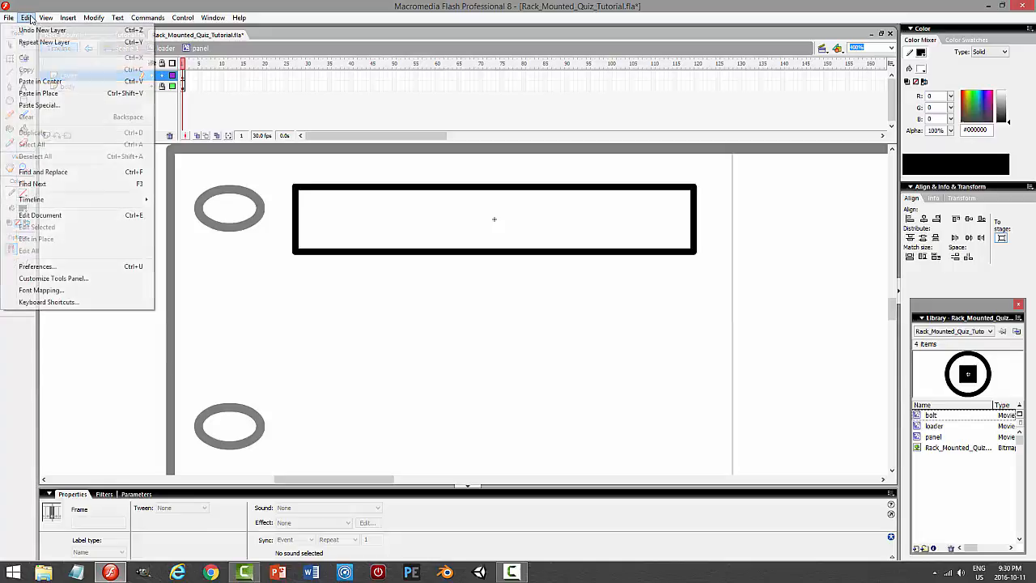
pyautogui.click(60, 82)
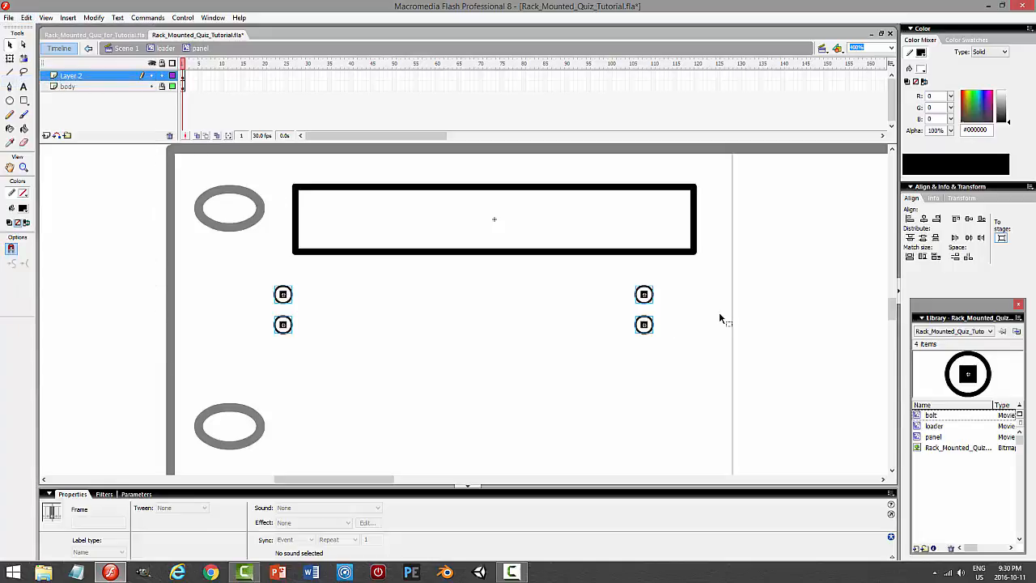
pyautogui.hotkey('shift', 'Up')
pyautogui.hotkey('shift', 'Up')
pyautogui.hotkey('shift', 'Up')
pyautogui.hotkey('shift', 'Up')
pyautogui.hotkey('shift', 'Up')
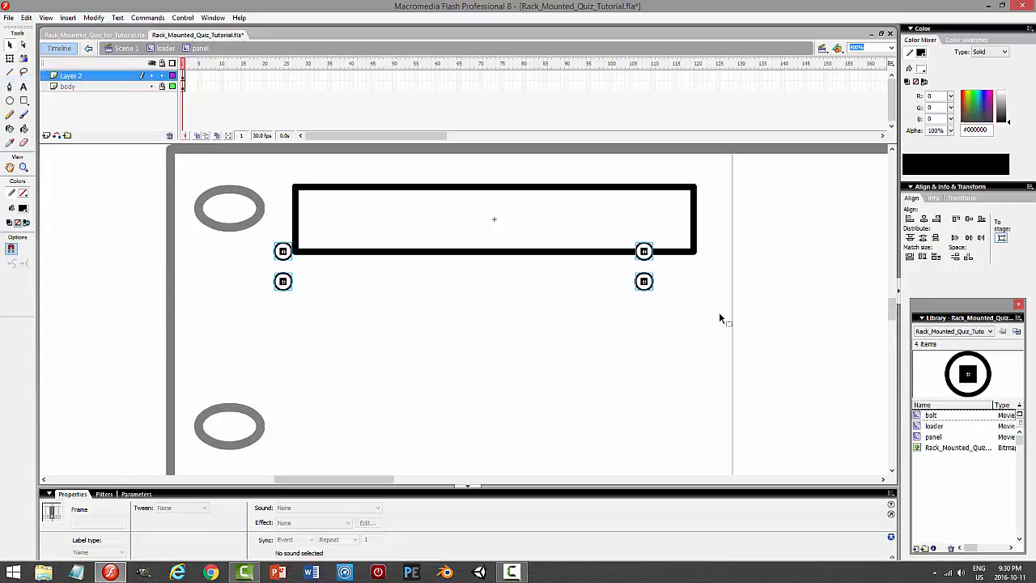
pyautogui.hotkey('shift', 'Up')
pyautogui.hotkey('shift', 'Up')
pyautogui.hotkey('shift', 'Up')
pyautogui.hotkey('shift', 'Up')
pyautogui.hotkey('shift', 'Up')
pyautogui.hotkey('shift', 'Up')
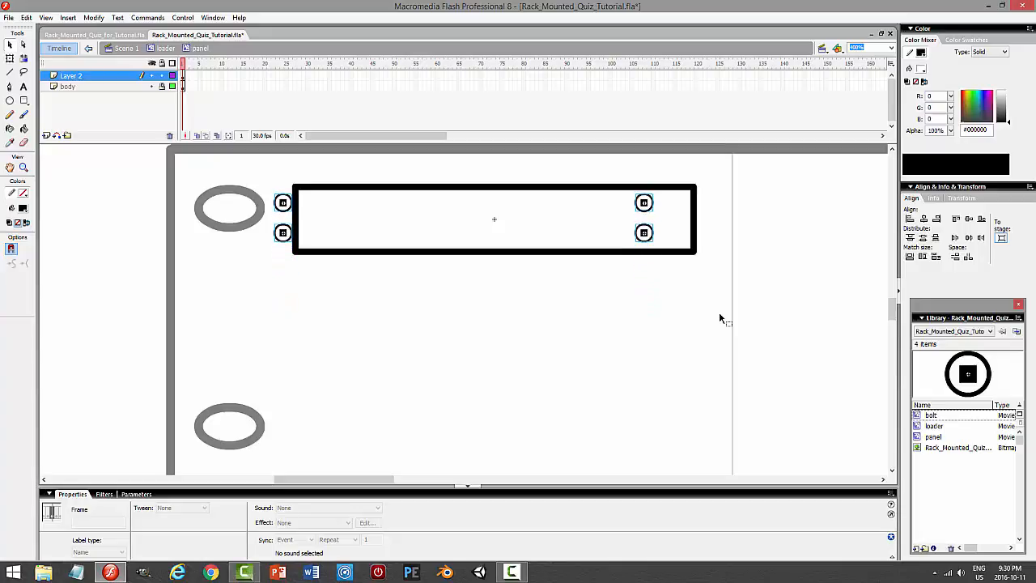
# - Move the four bolts to the right and fine-tune them so they sit evenly in the panel's corners
pyautogui.hotkey('shift', 'Right')
pyautogui.hotkey('shift', 'Right')
pyautogui.hotkey('shift', 'Right')
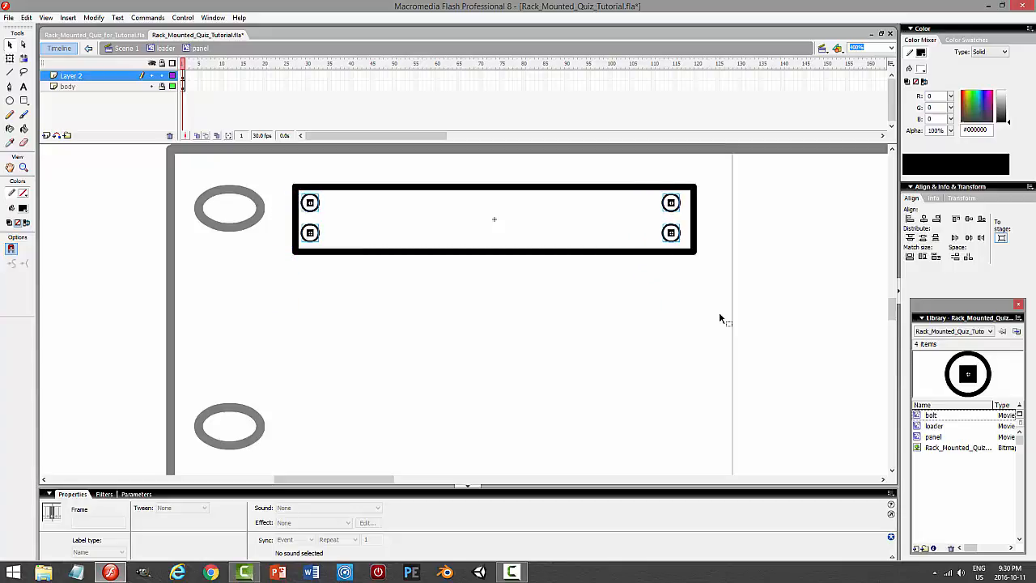
pyautogui.press('Right')
pyautogui.press('Right')
pyautogui.press('Right')
pyautogui.press('Right')
pyautogui.press('Right')
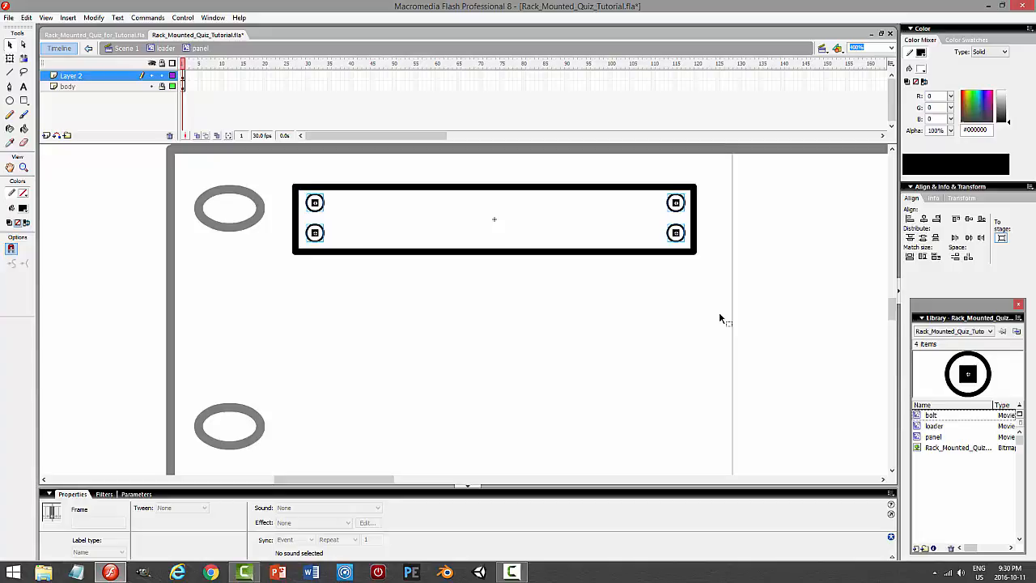
pyautogui.press('Left')
pyautogui.press('Left')
pyautogui.press('Down')
pyautogui.press('Down')
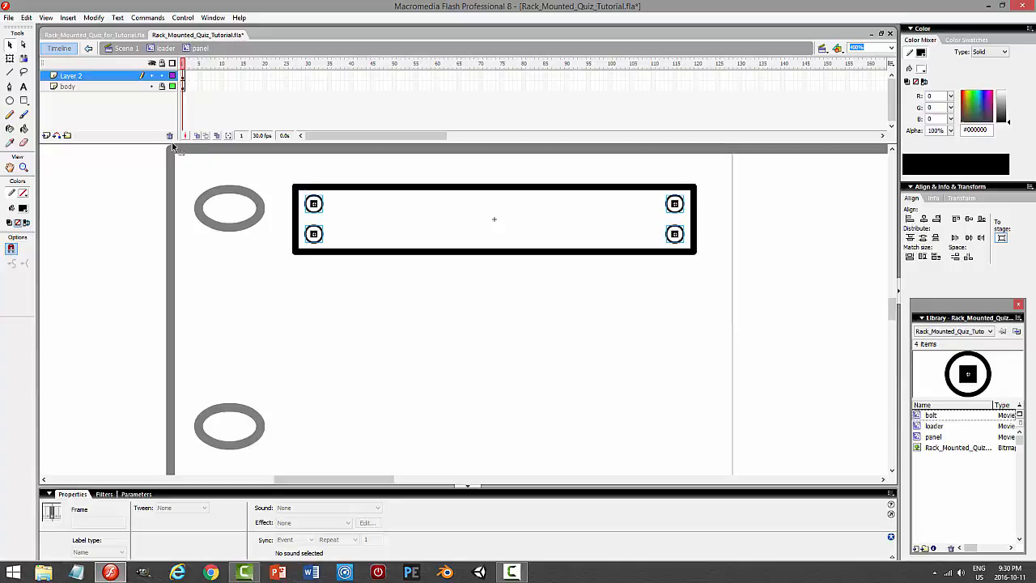
# - Rename the panel clip's new layer as bolts and lock it
pyautogui.doubleClick(97, 76)
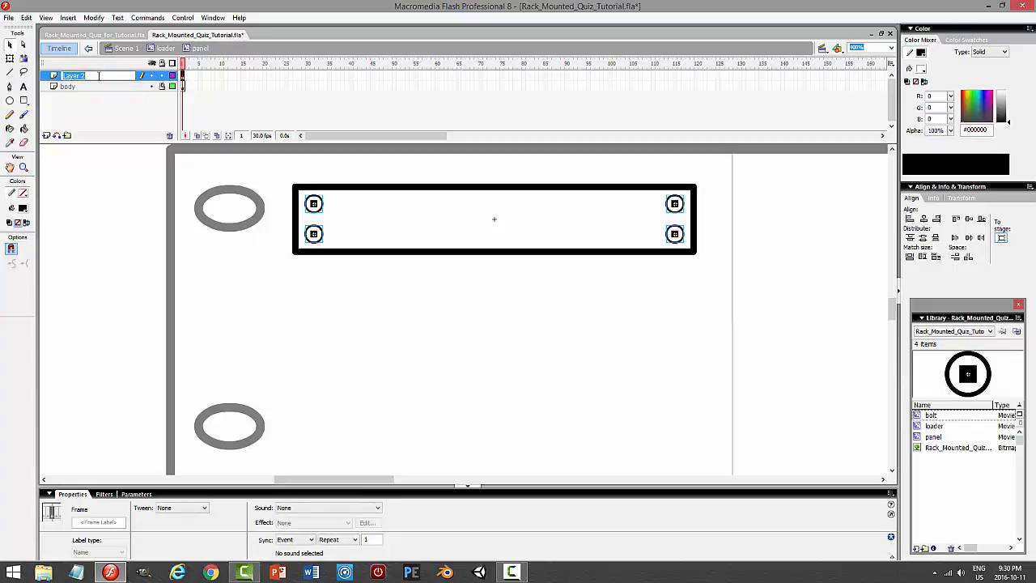
pyautogui.write('bolts')
pyautogui.press('Return')
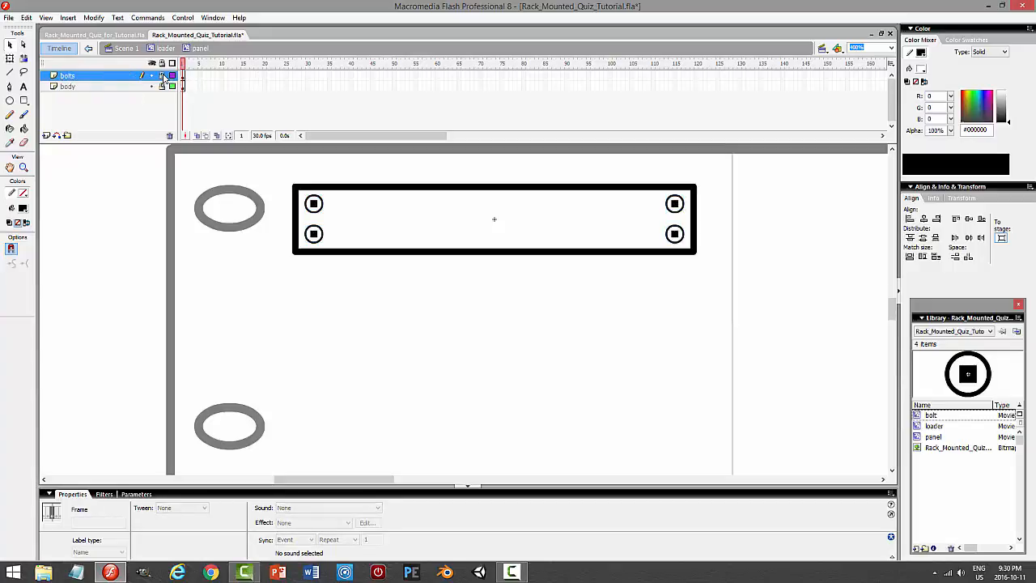
# - Return to the loader clip, lock its panel layer with Layer 3 active, and preview the movie
pyautogui.doubleClick(537, 266)
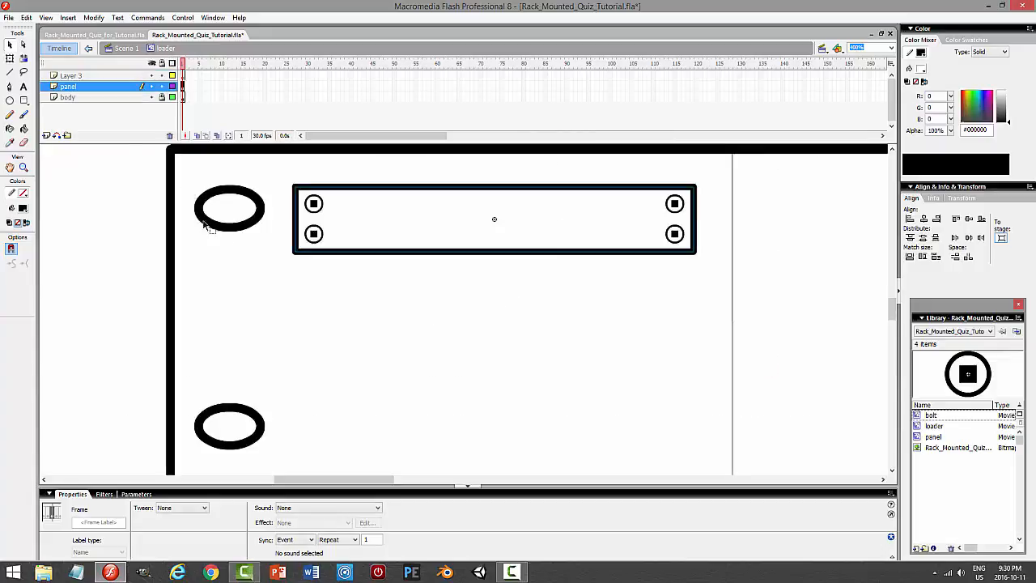
pyautogui.click(120, 75)
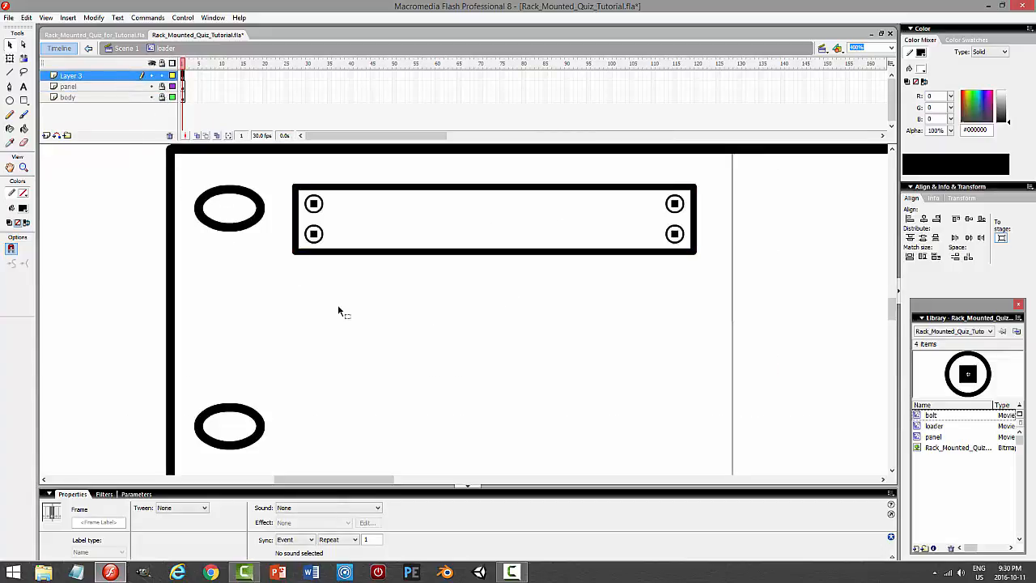
pyautogui.hotkey('ctrl', 'Return')
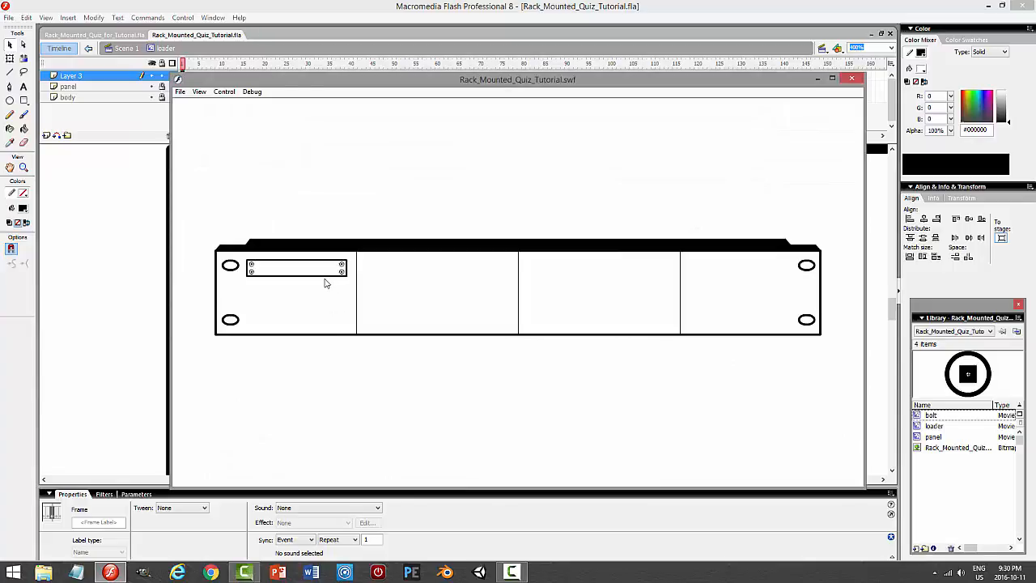
# - Close the movie preview, look over the reference image, and open the loader clip in Rack_Mounted_Quiz_for_Tutorial.fla to examine its layers
pyautogui.click(850, 81)
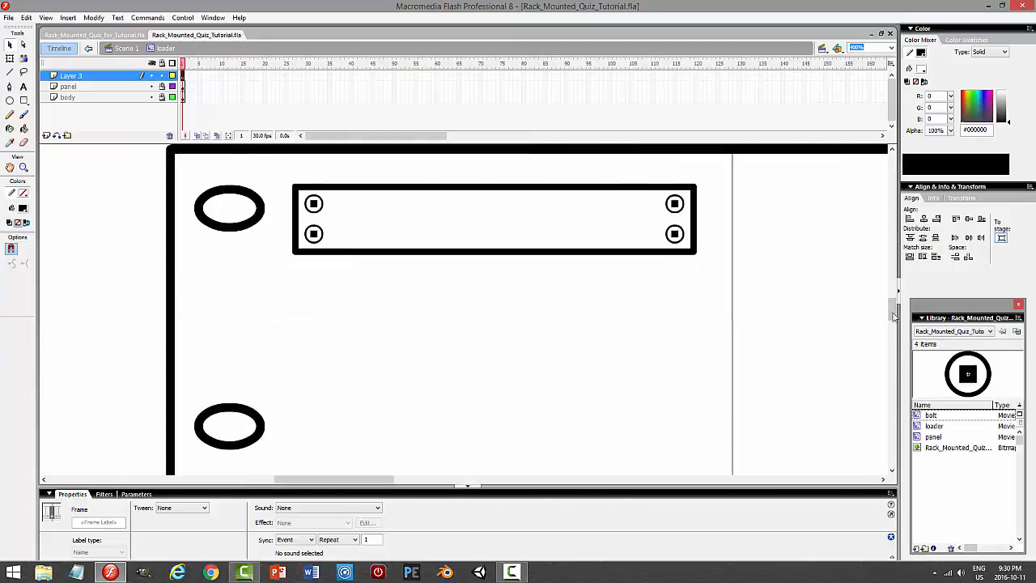
pyautogui.moveTo(894, 315); pyautogui.dragTo(892, 202)
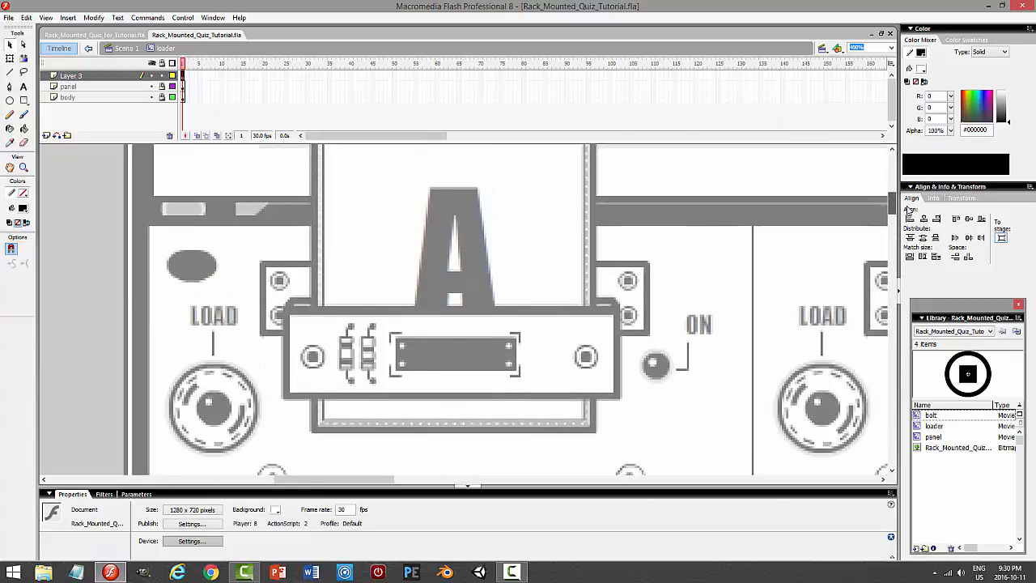
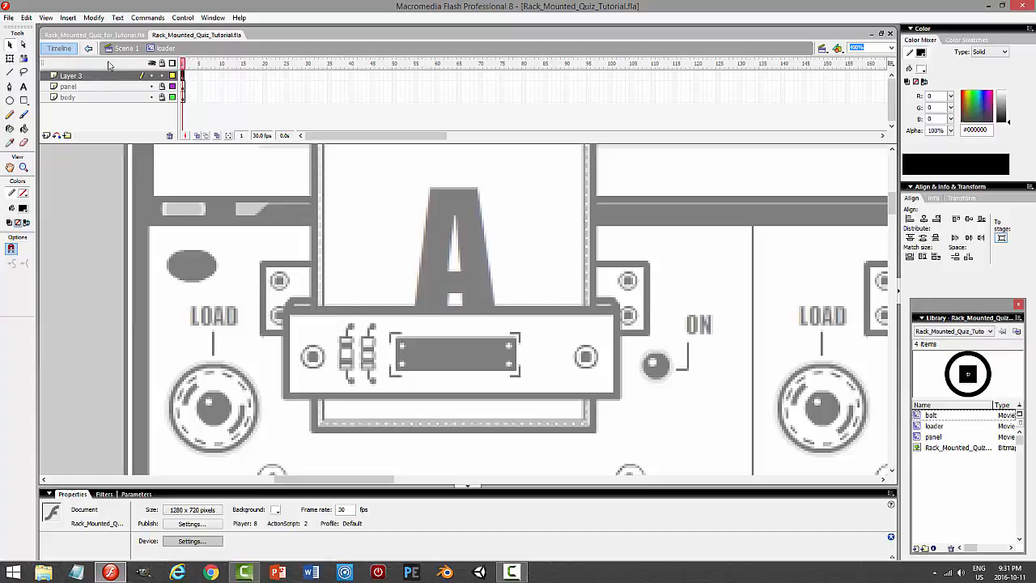
pyautogui.click(123, 35)
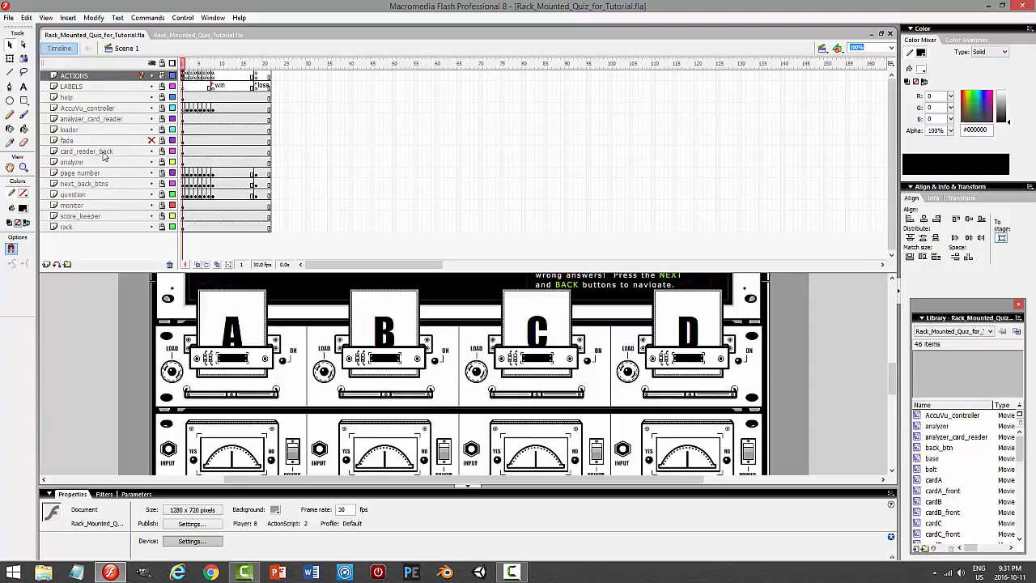
pyautogui.click(150, 151)
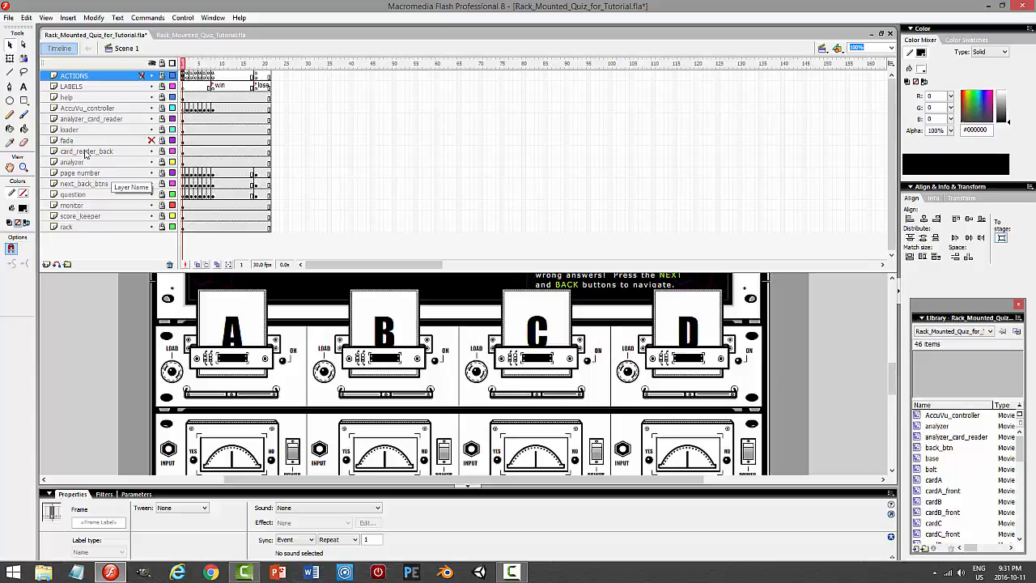
pyautogui.click(307, 348)
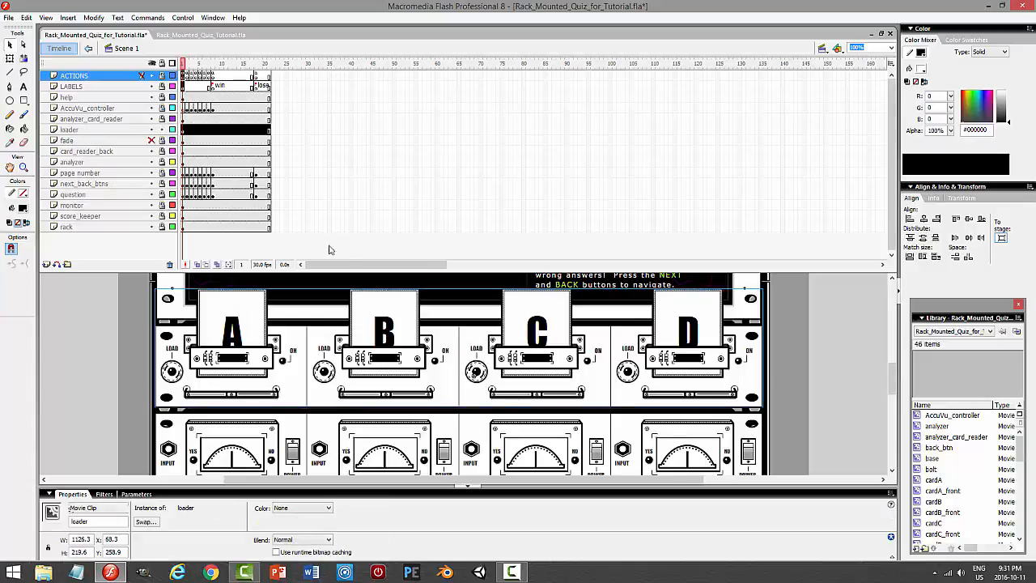
pyautogui.doubleClick(170, 369)
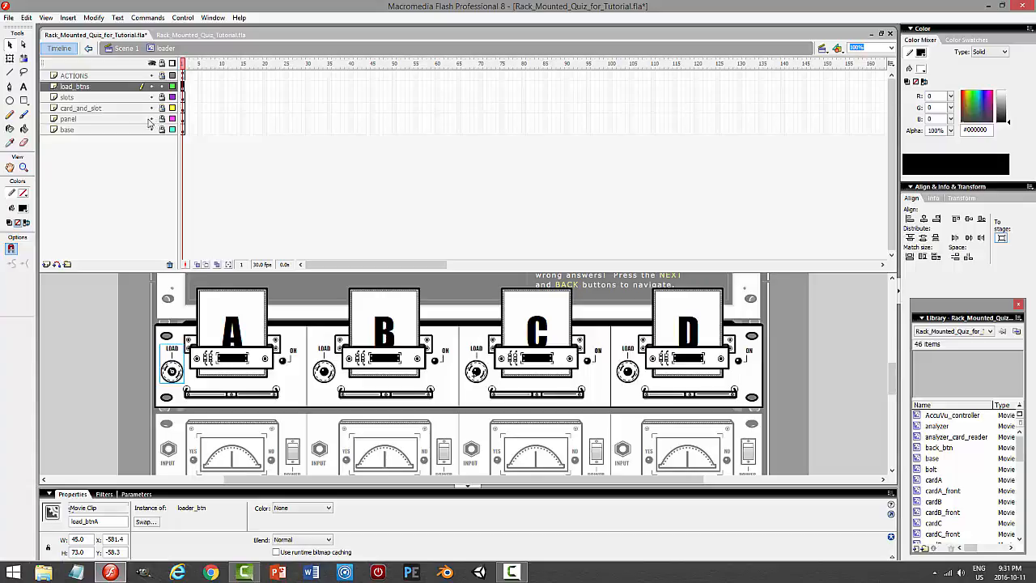
# - Return to Scene 1, lock the finished quiz's loader layer, and save the file
pyautogui.click(126, 48)
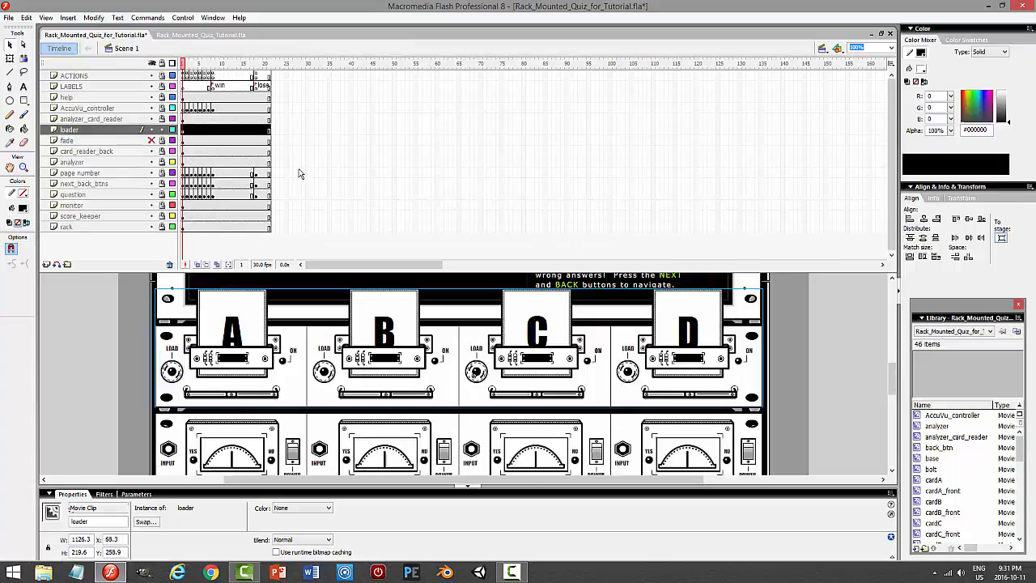
pyautogui.click(162, 131)
pyautogui.click(829, 352)
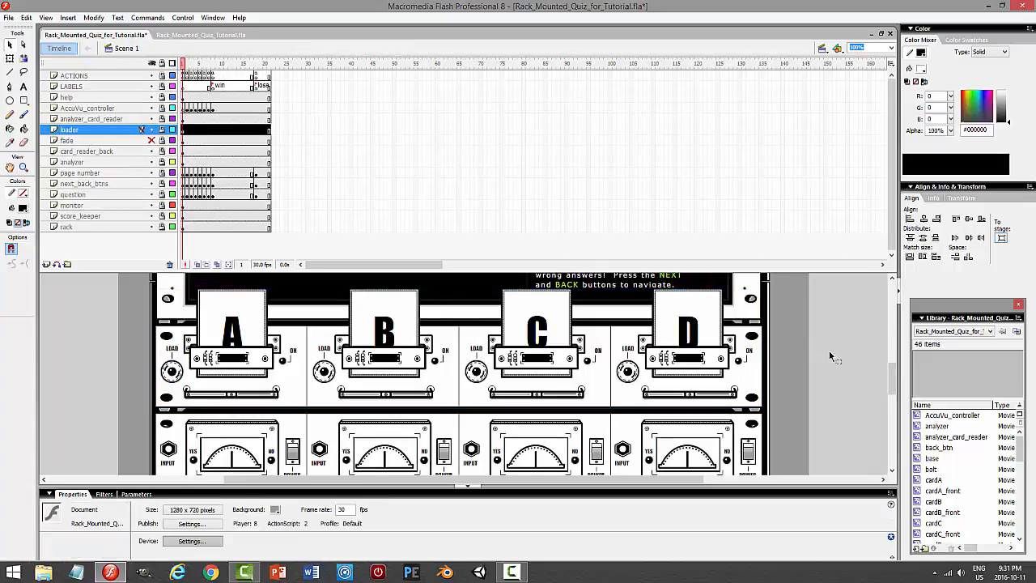
pyautogui.hotkey('ctrl', 's')
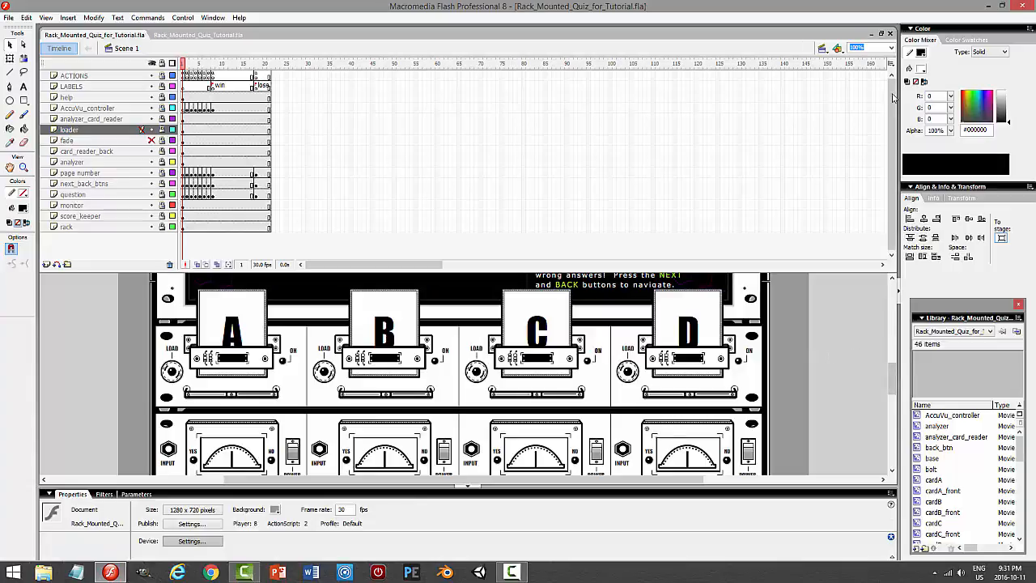
# - View the finished quiz at 200% and examine the card A section of the loader
pyautogui.click(890, 48)
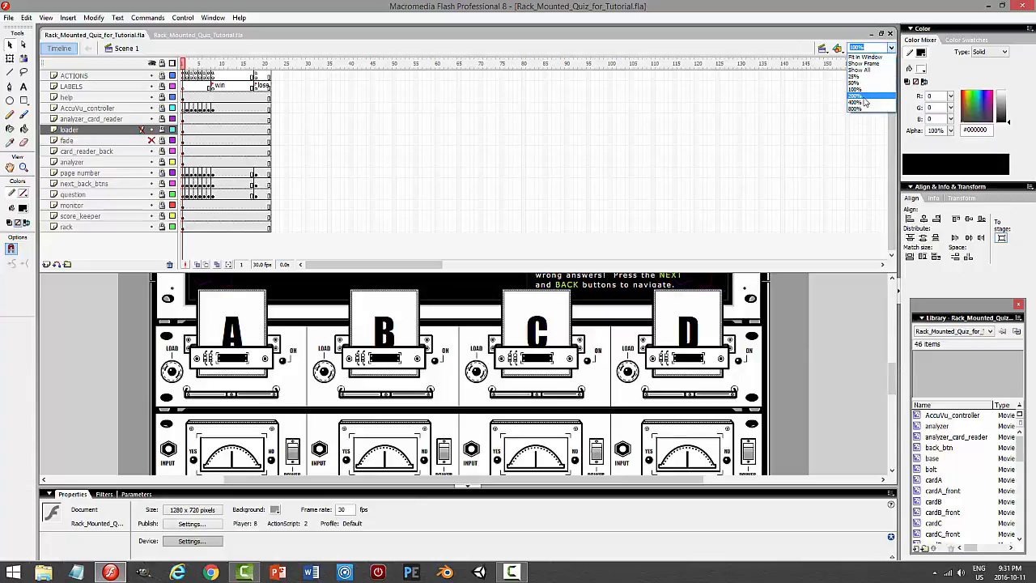
pyautogui.click(864, 96)
pyautogui.moveTo(365, 479); pyautogui.dragTo(293, 479)
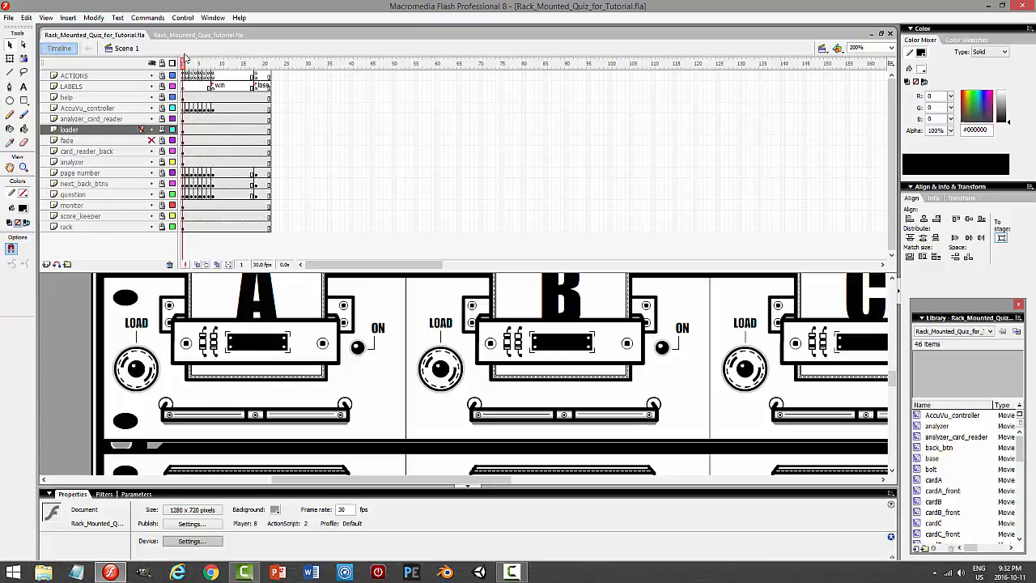
# - In the Rack_Mounted_Quiz_Tutorial.fla document, draw a white rectangle with a black 3-point stroke on Layer 3, overlapping the panel's lower edge between the bolts
pyautogui.click(196, 35)
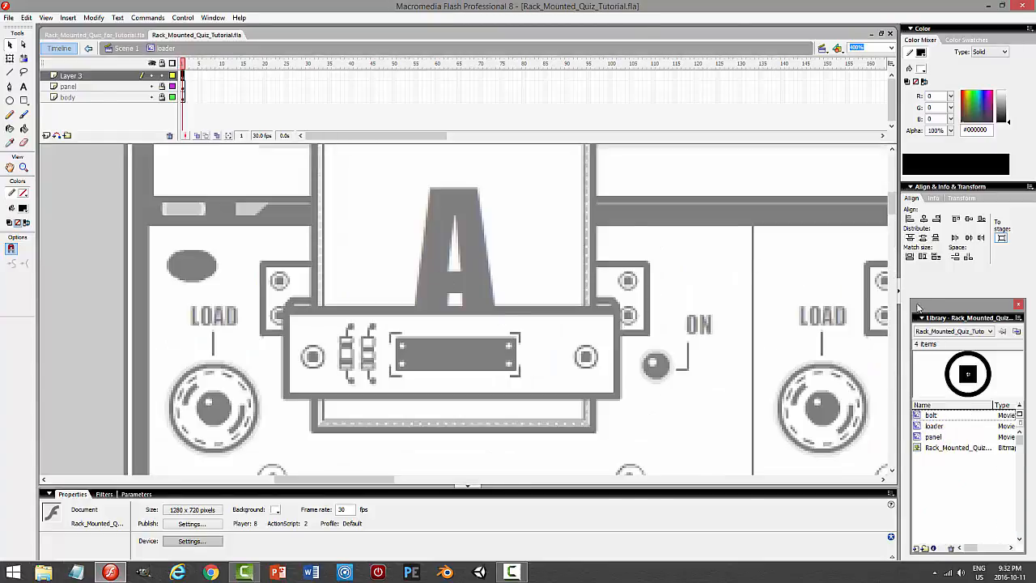
pyautogui.moveTo(893, 203); pyautogui.dragTo(888, 300)
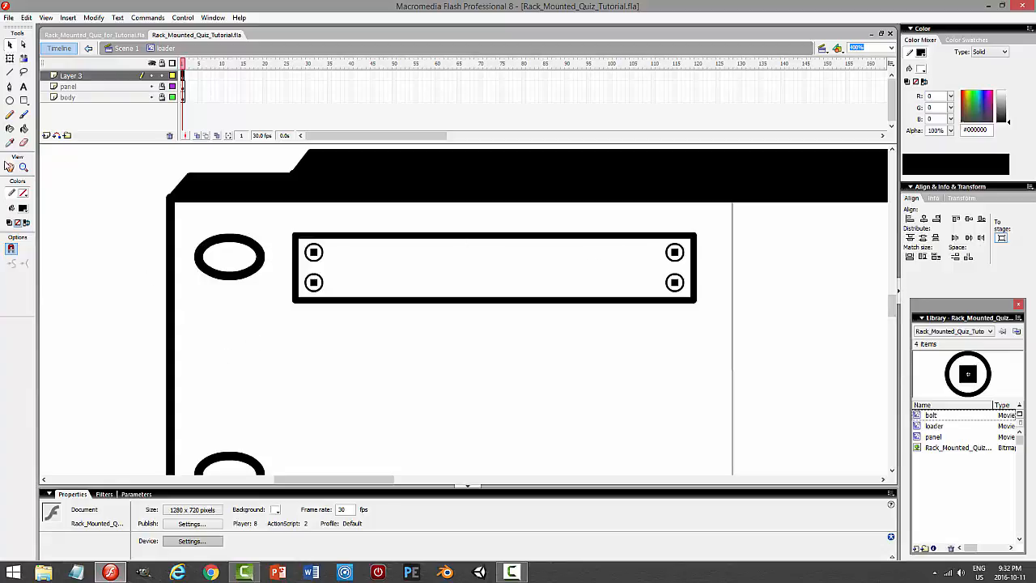
pyautogui.click(23, 100)
pyautogui.click(27, 207)
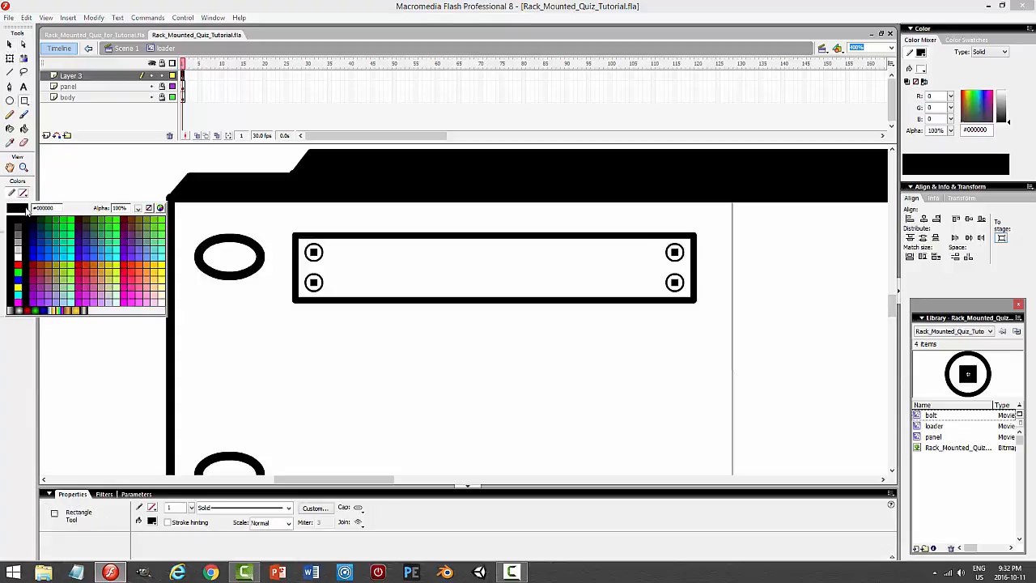
pyautogui.click(18, 217)
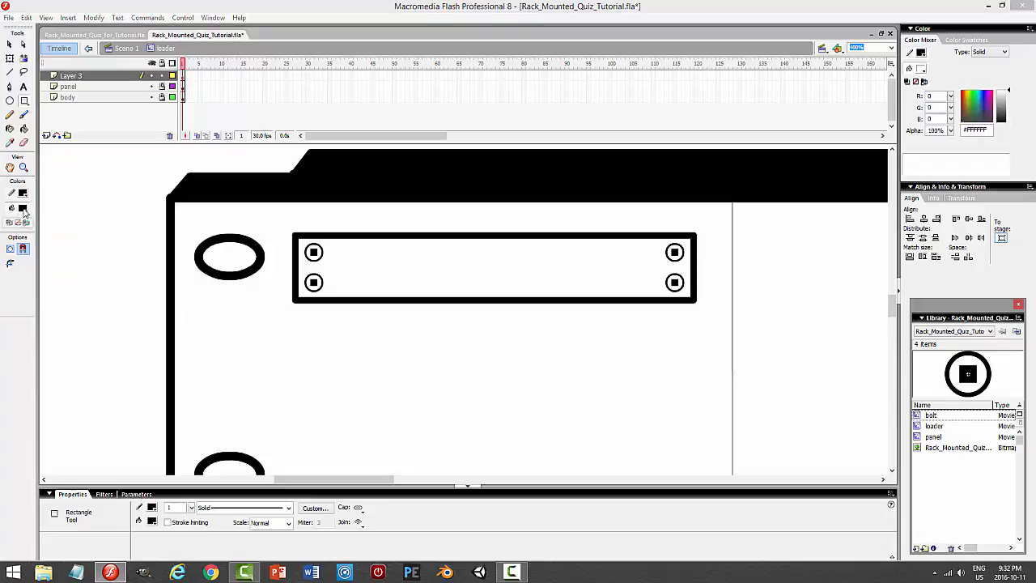
pyautogui.click(23, 208)
pyautogui.click(21, 271)
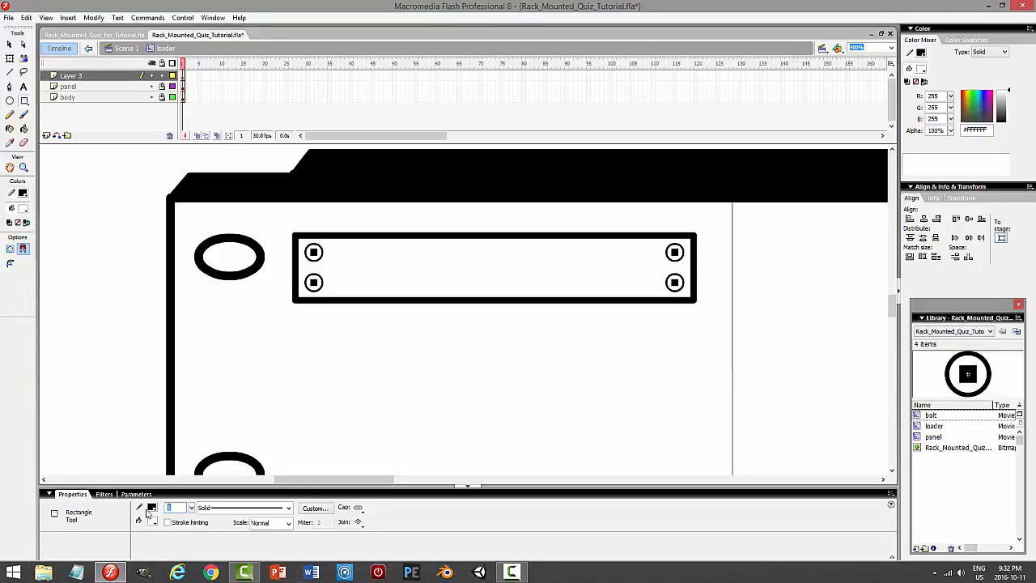
pyautogui.click(171, 505)
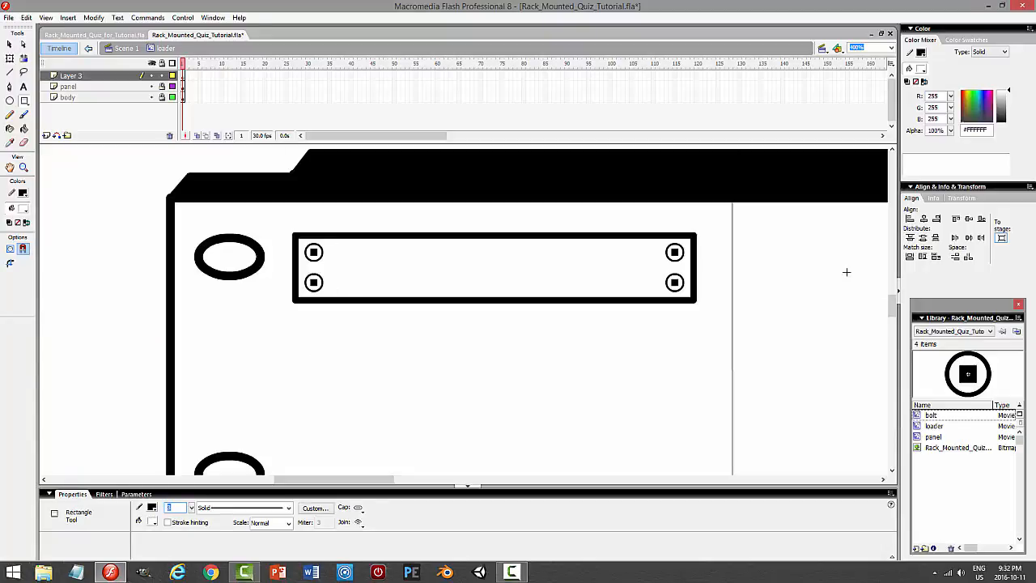
pyautogui.moveTo(893, 300)
pyautogui.mouseDown()
pyautogui.moveTo(894, 203)
pyautogui.moveTo(894, 312)
pyautogui.mouseUp()
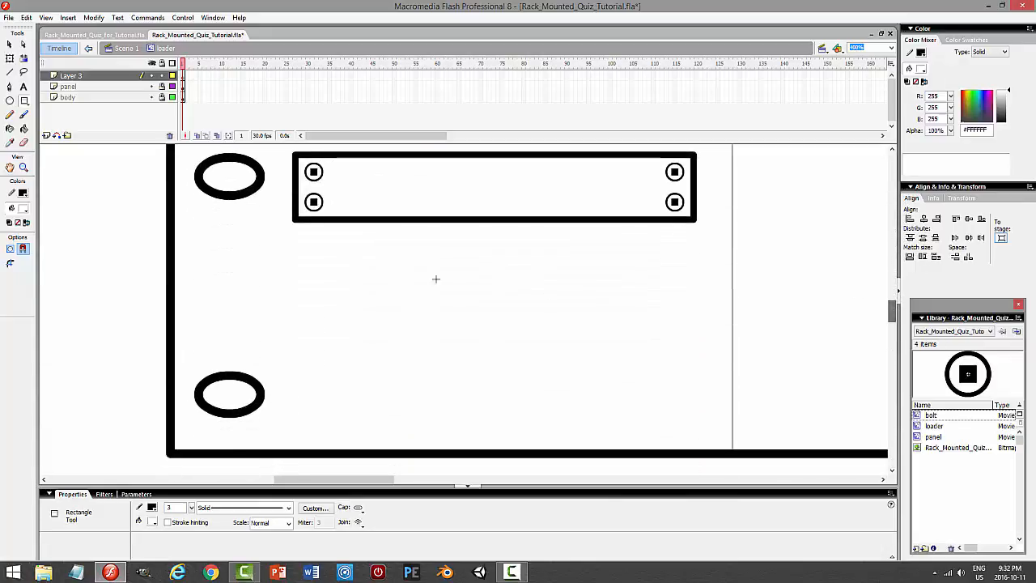
pyautogui.moveTo(327, 189); pyautogui.dragTo(661, 270)
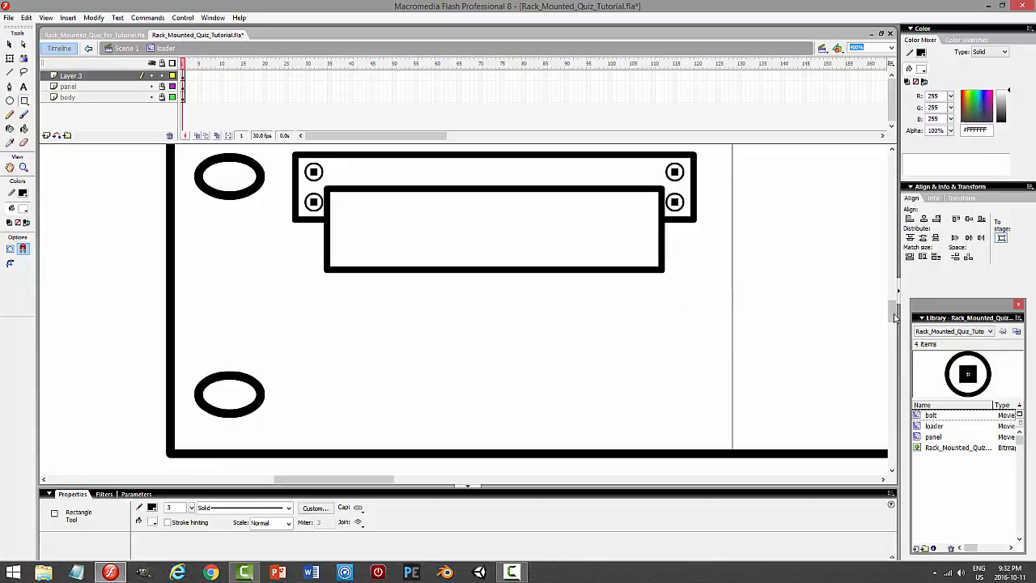
# - Examine the card bracket and lower slot in the reference image for comparison with the new rectangle
pyautogui.moveTo(895, 317)
pyautogui.mouseDown()
pyautogui.moveTo(895, 205)
pyautogui.moveTo(905, 315)
pyautogui.moveTo(912, 212)
pyautogui.mouseUp()
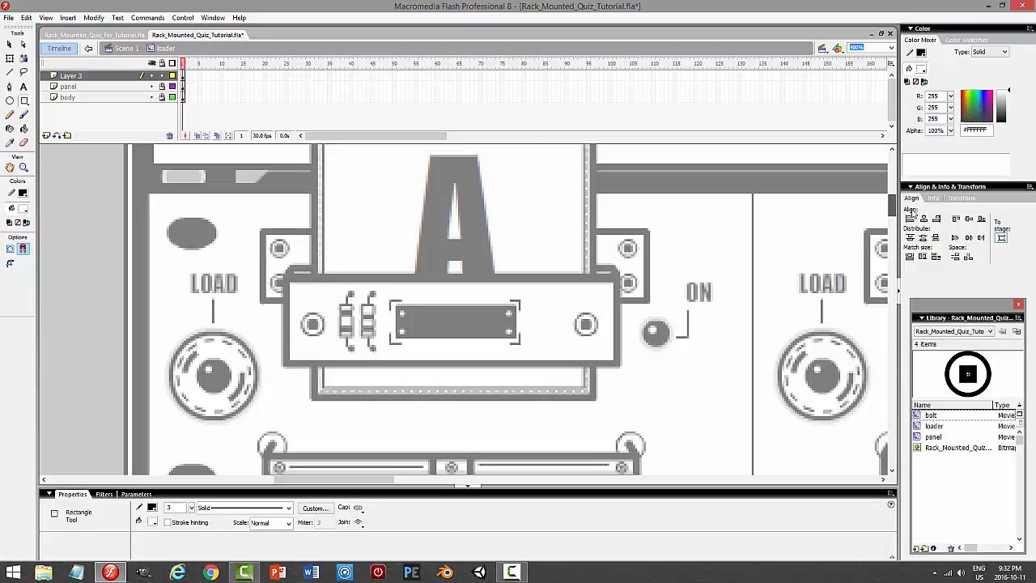
pyautogui.moveTo(912, 212); pyautogui.dragTo(912, 217)
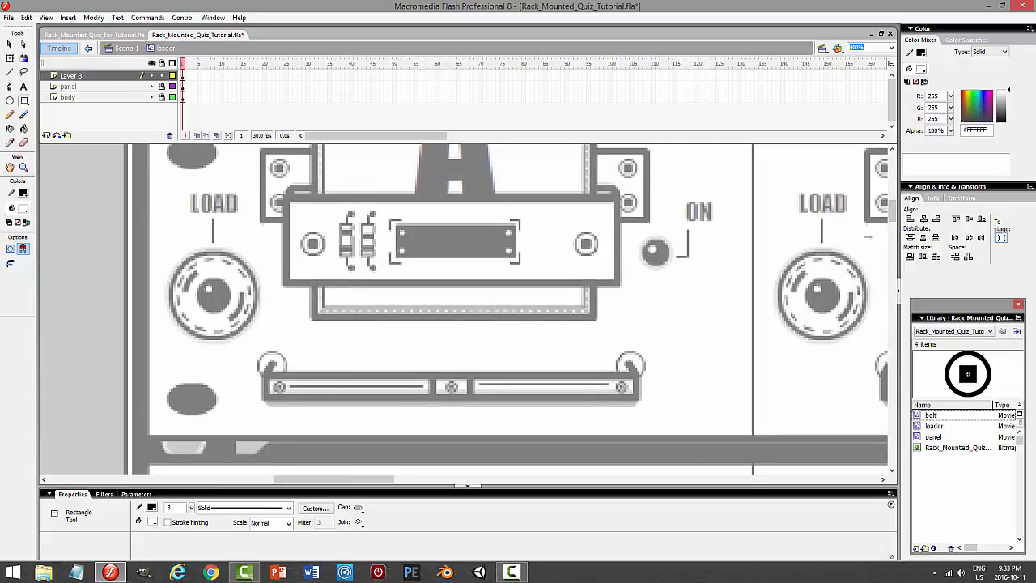
pyautogui.moveTo(893, 227); pyautogui.dragTo(892, 320)
# - Switch to Rack_Mounted_Quiz_for_Tutorial.fla, unlock its loader layer, and open the loader clip for inspection
pyautogui.click(94, 35)
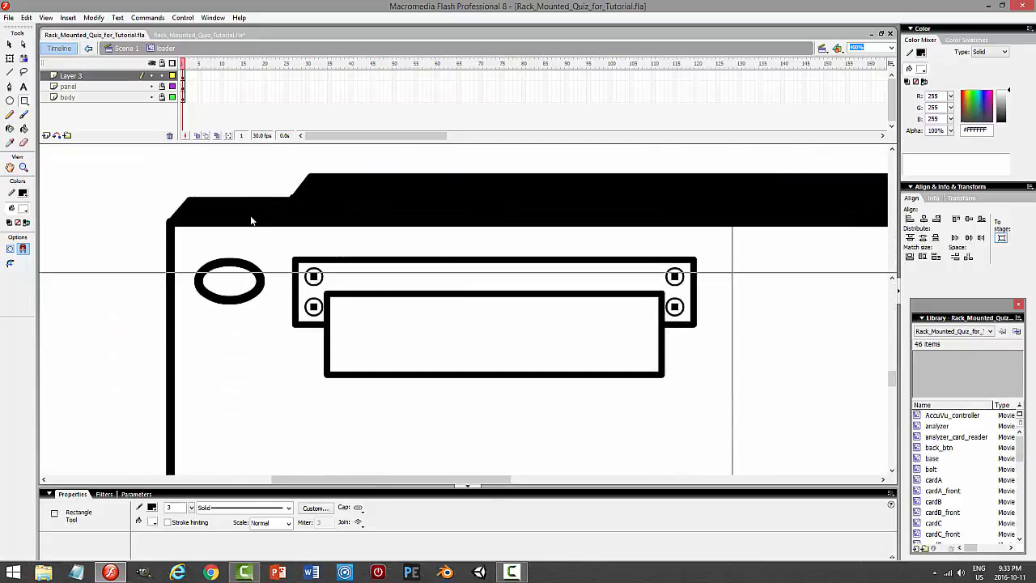
pyautogui.click(163, 130)
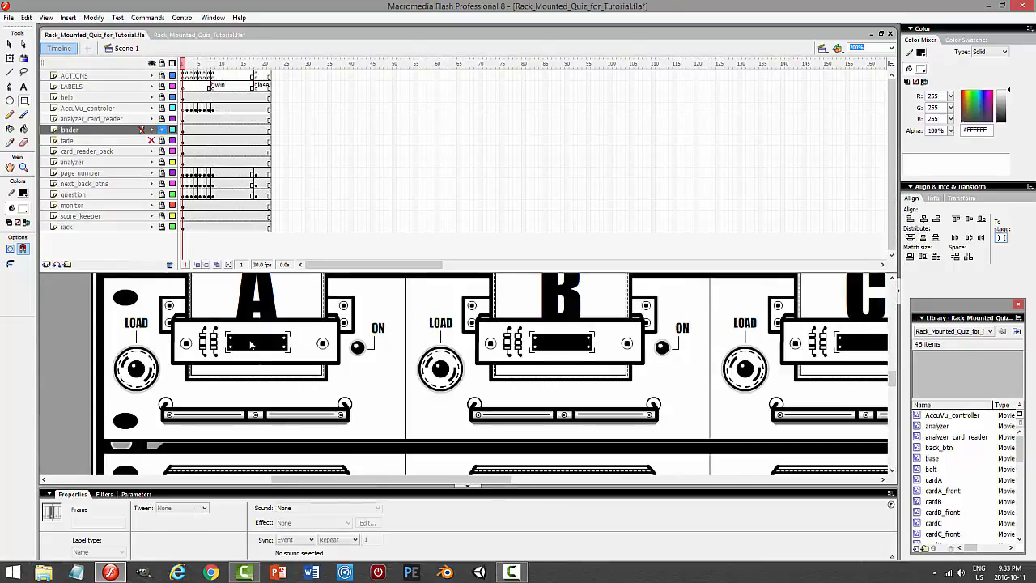
pyautogui.hotkey('ctrl', 'a')
pyautogui.press('v')
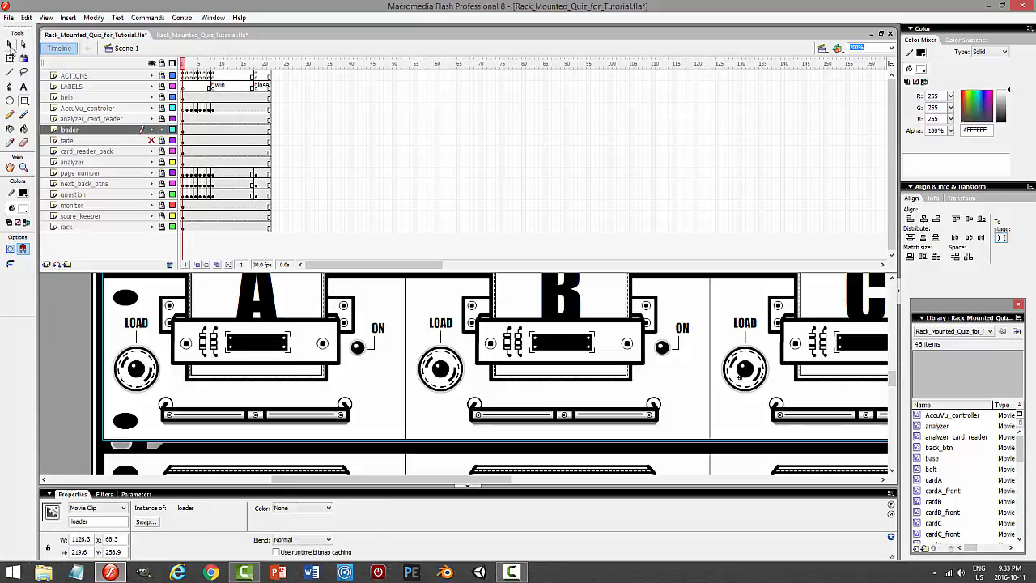
pyautogui.click(299, 327)
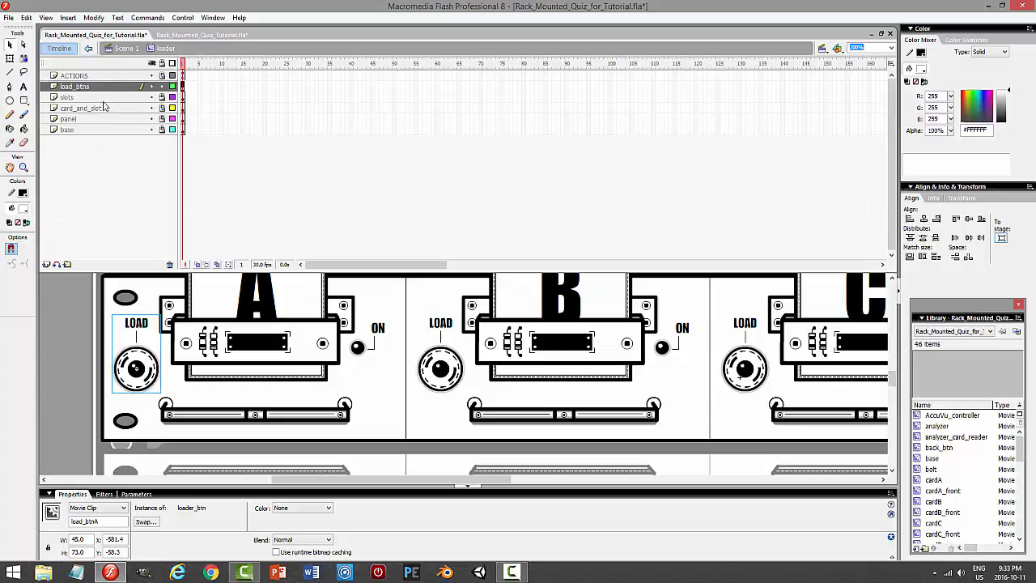
# - Check the card_and_slot layer's contents by hiding and reshowing it, leaving that layer unlocked and load_btns locked
pyautogui.click(152, 109)
pyautogui.click(152, 108)
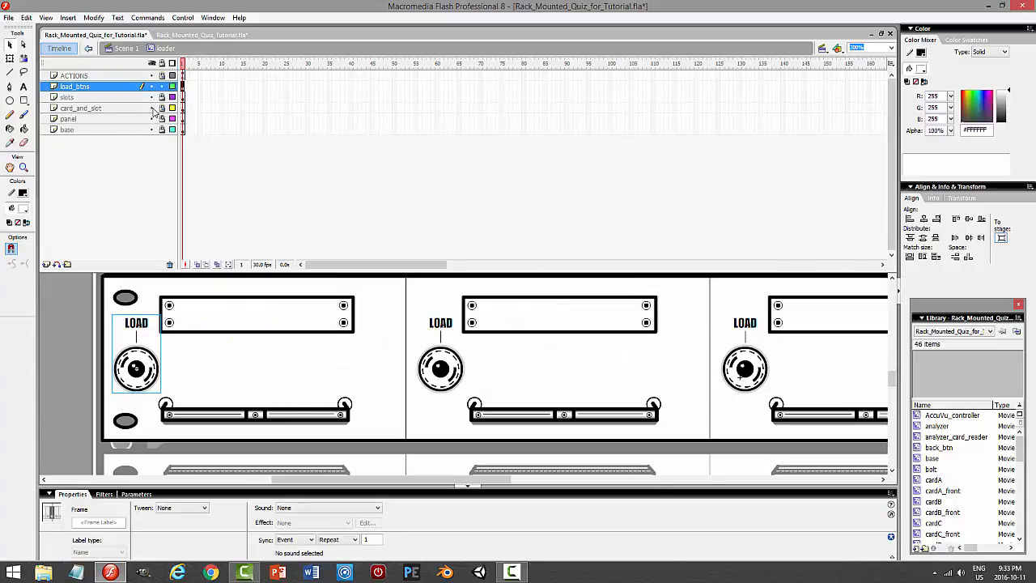
pyautogui.click(152, 108)
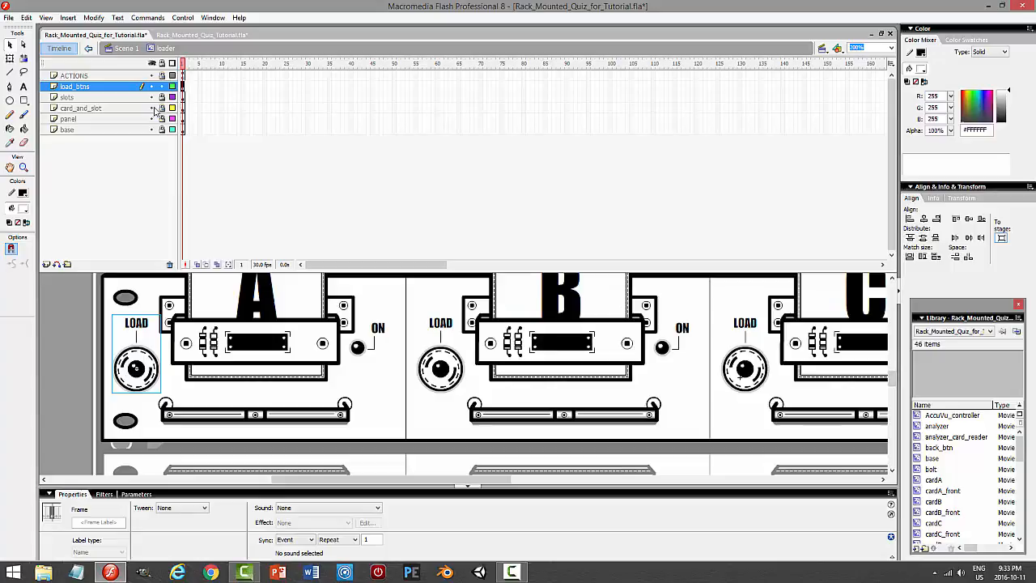
pyautogui.click(162, 87)
pyautogui.click(162, 108)
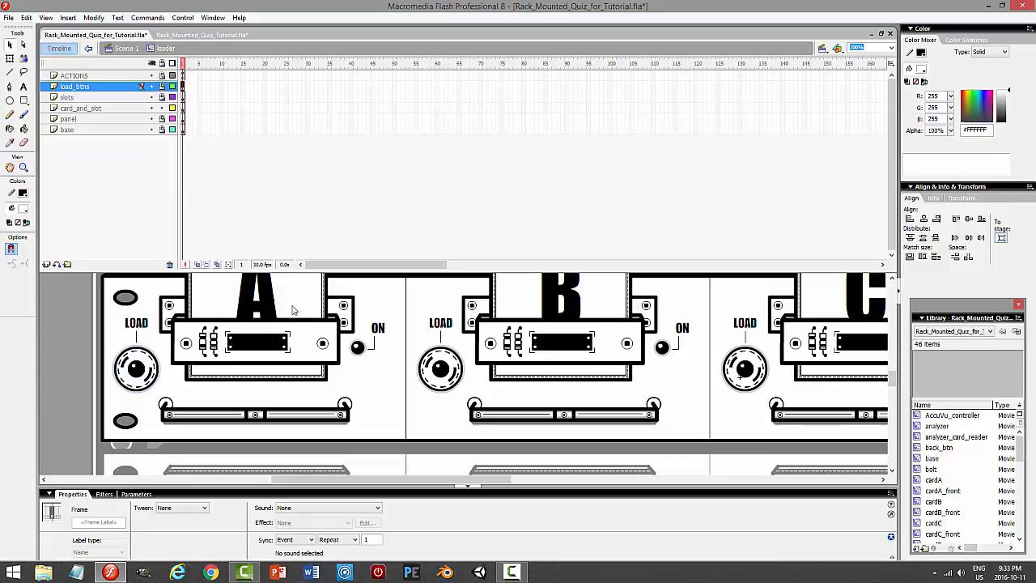
# - Inspect the cardA clip at frame 12 with the card layer locked and the bracket_front layer hidden
pyautogui.click(292, 342)
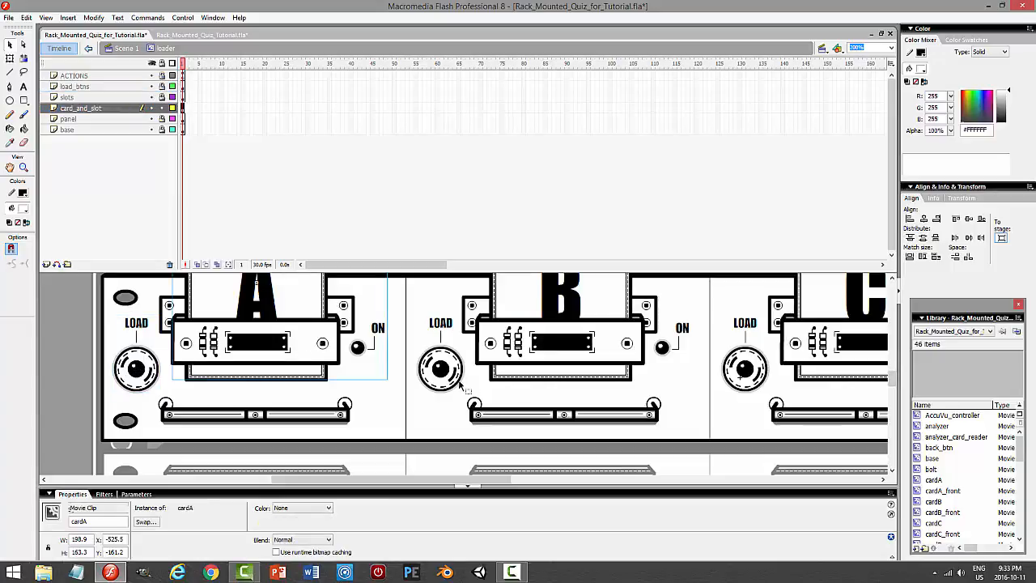
pyautogui.moveTo(793, 272); pyautogui.dragTo(793, 189)
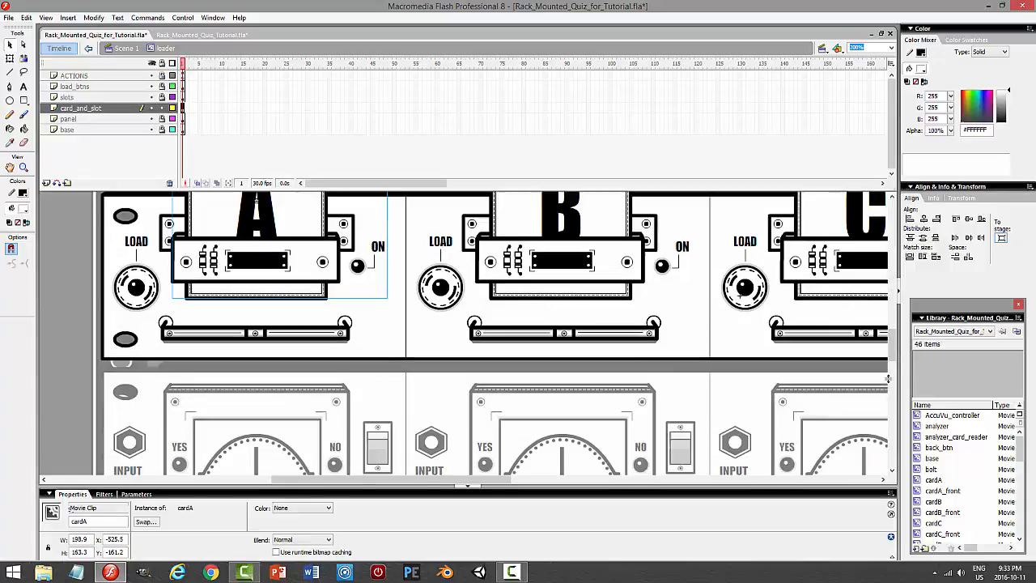
pyautogui.doubleClick(360, 258)
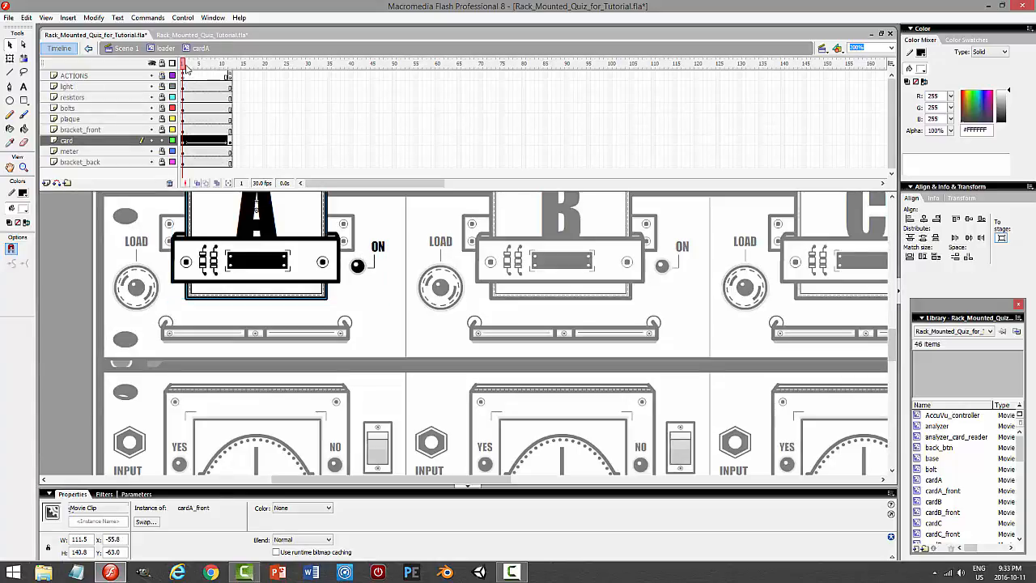
pyautogui.moveTo(184, 68); pyautogui.dragTo(241, 82)
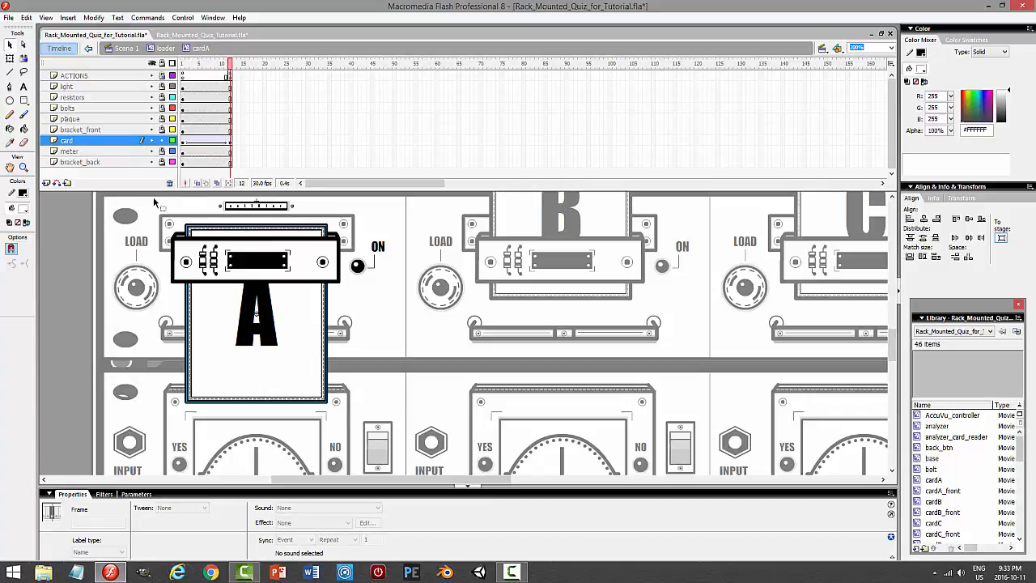
pyautogui.click(162, 142)
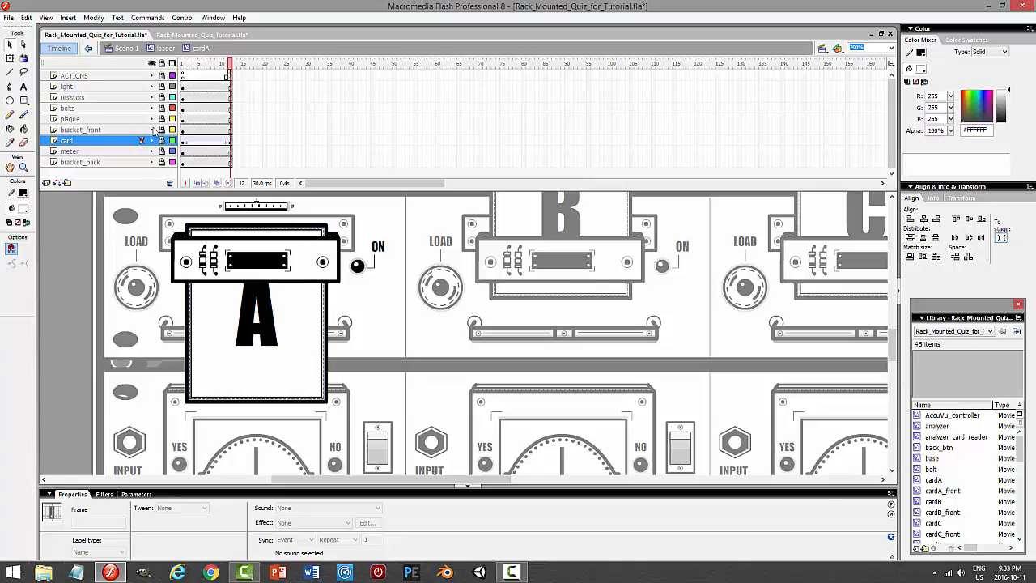
pyautogui.click(152, 129)
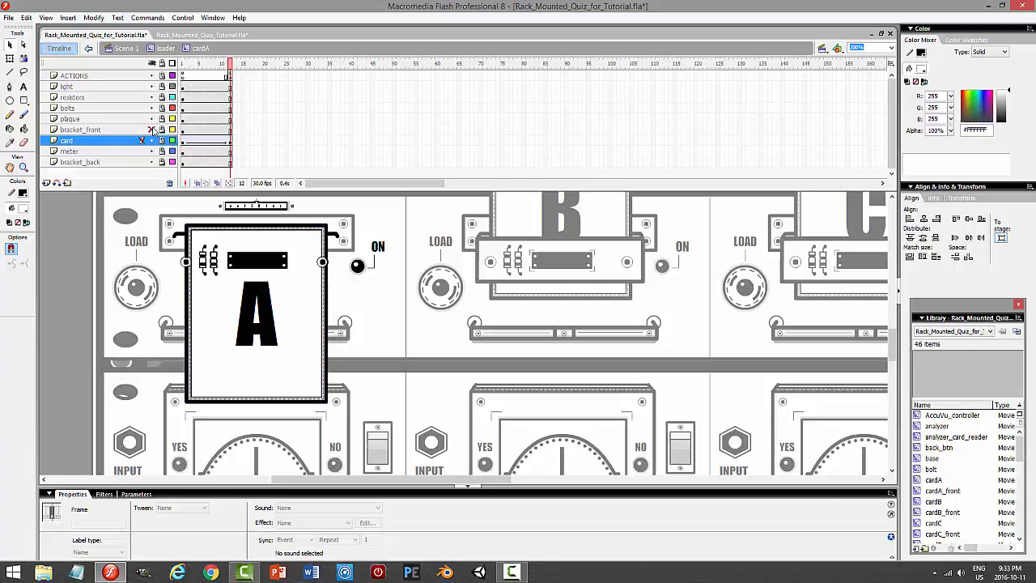
# - Compare the cardA clip's bracket_front and card layers by hiding and reshowing them
pyautogui.click(152, 129)
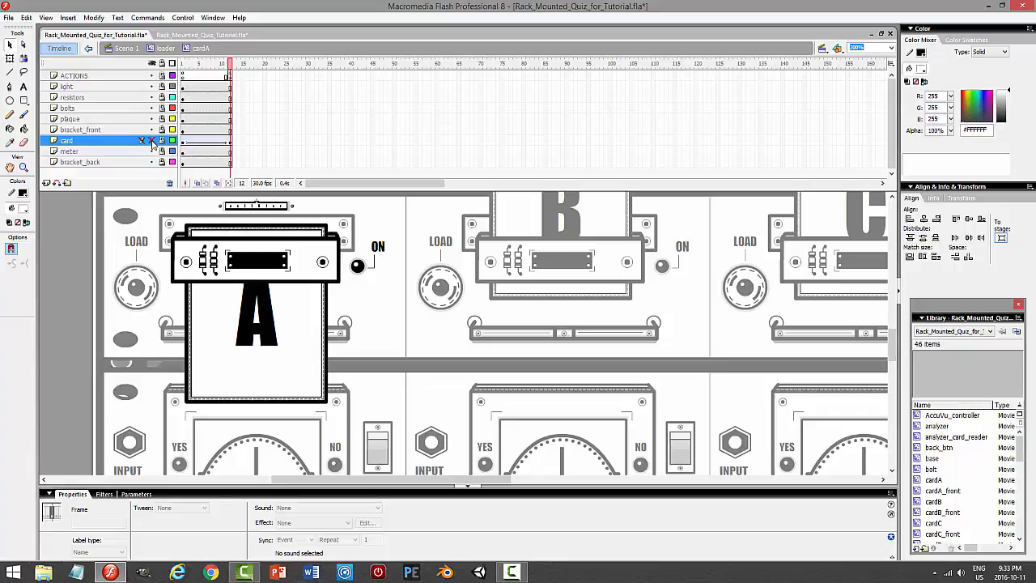
pyautogui.click(151, 139)
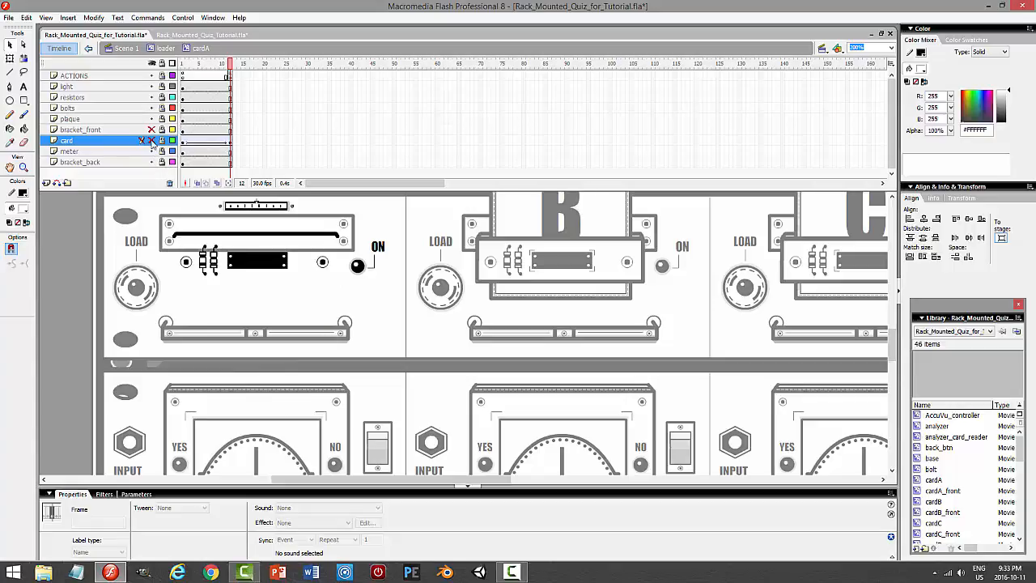
pyautogui.click(151, 129)
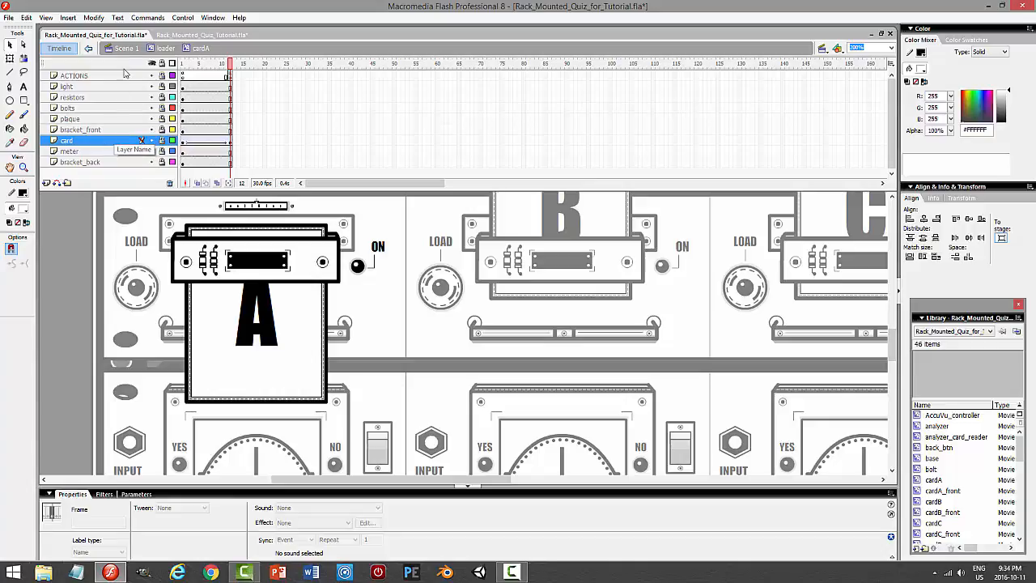
# - Switch to Rack_Mounted_Quiz_Tutorial.fla and draw a beveled top edge above the bracket rectangle using the Line tool with a 3-point stroke
pyautogui.click(183, 35)
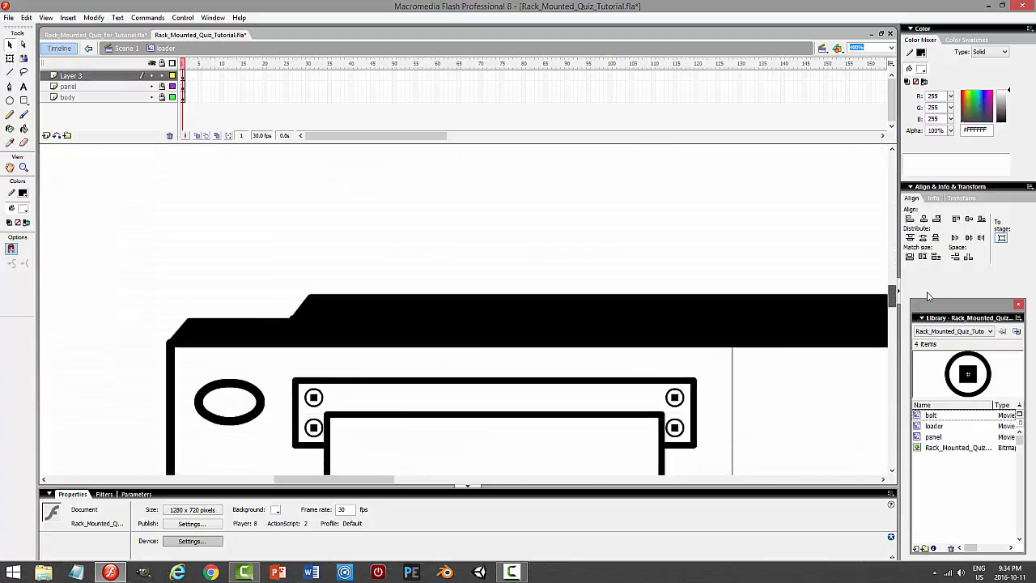
pyautogui.click(9, 71)
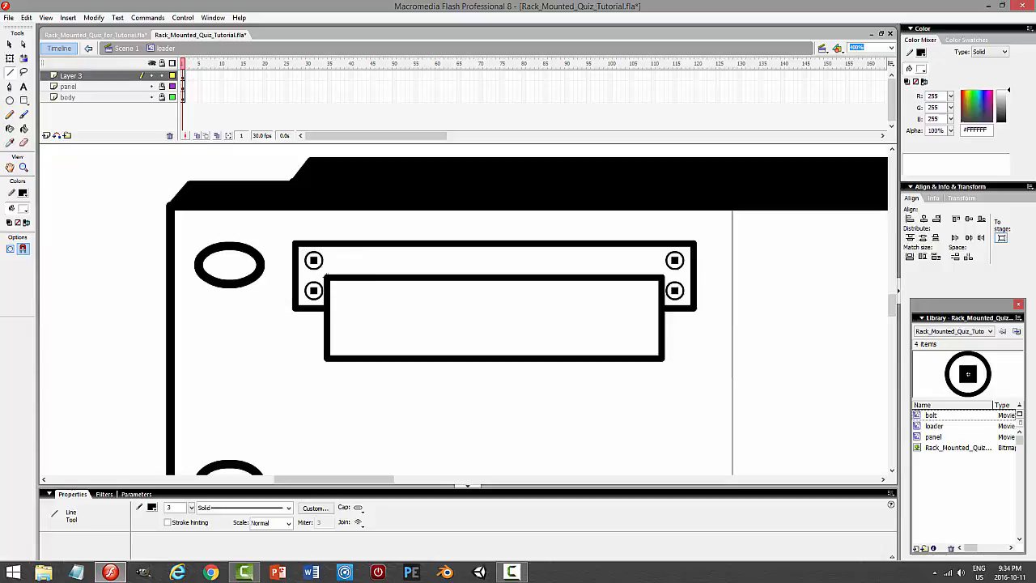
pyautogui.moveTo(337, 267); pyautogui.dragTo(340, 266)
pyautogui.moveTo(390, 263)
pyautogui.mouseDown()
pyautogui.moveTo(684, 263)
pyautogui.moveTo(643, 260)
pyautogui.mouseUp()
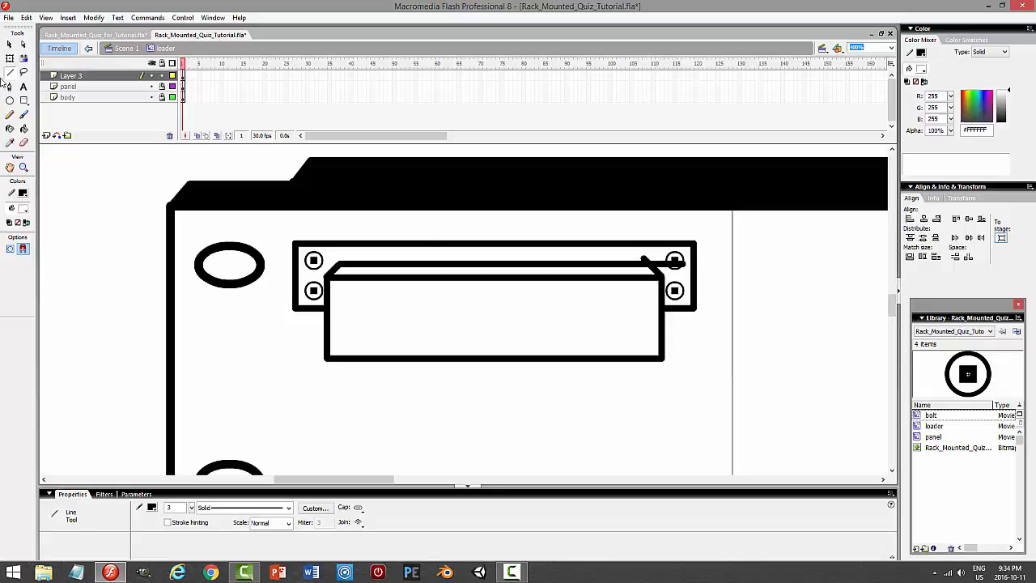
# - Delete the excess line past the bevel's right end and tidy its upper corners so the lines meet
pyautogui.click(10, 44)
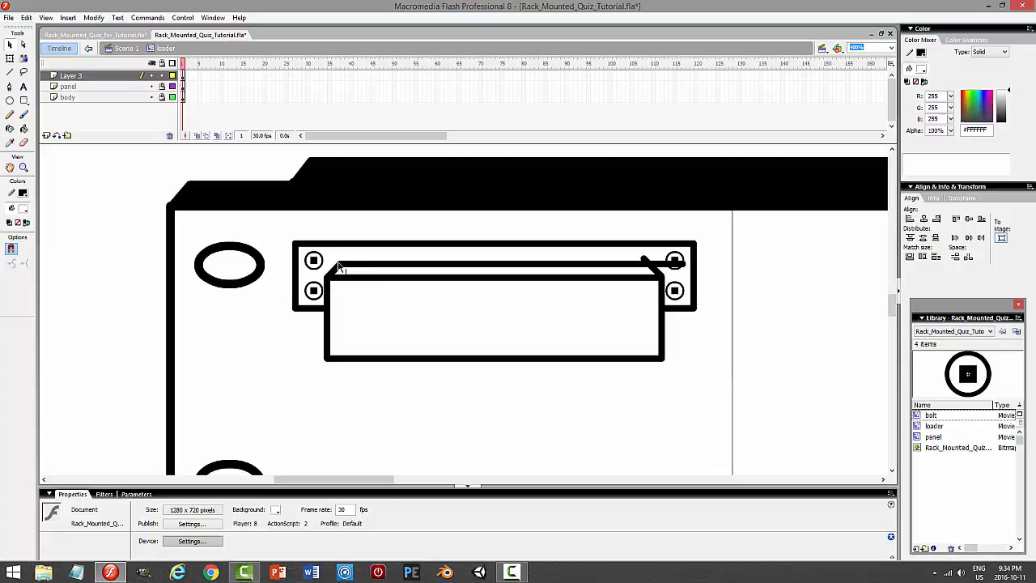
pyautogui.click(339, 267)
pyautogui.moveTo(338, 263); pyautogui.dragTo(340, 264)
pyautogui.click(667, 266)
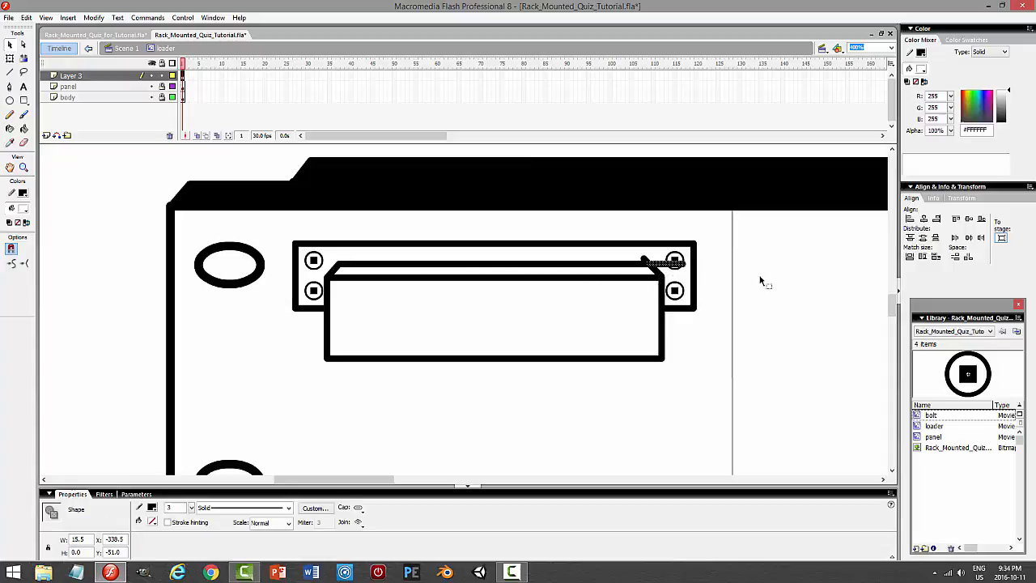
pyautogui.press('Delete')
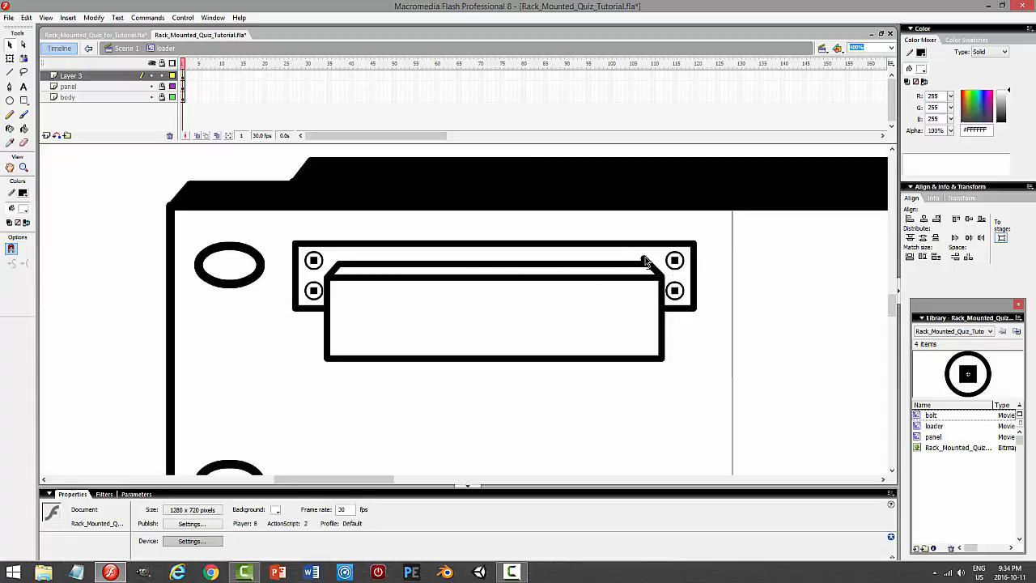
pyautogui.click(652, 265)
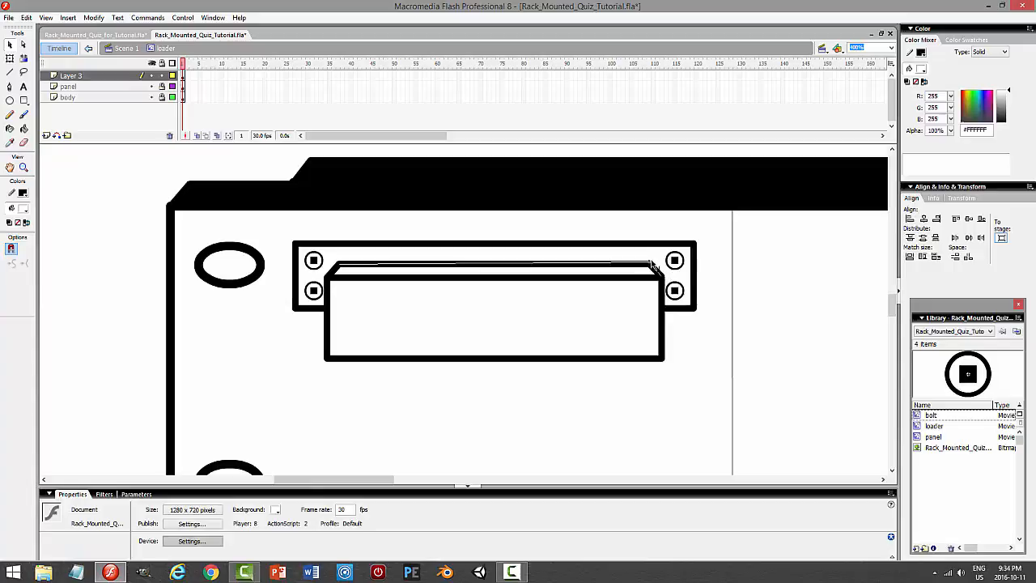
pyautogui.moveTo(650, 262); pyautogui.dragTo(651, 265)
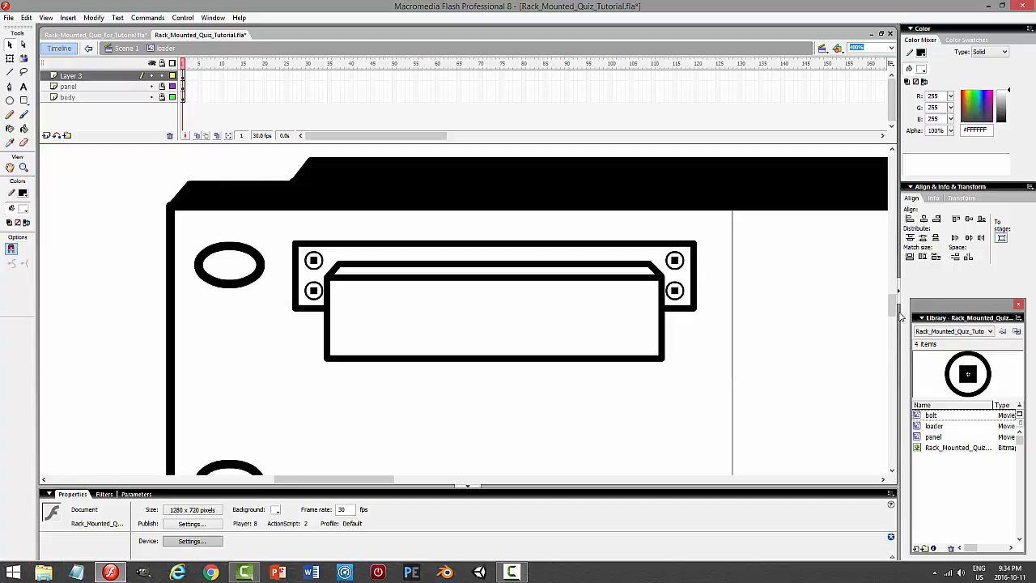
pyautogui.moveTo(898, 316)
pyautogui.mouseDown()
pyautogui.moveTo(907, 206)
pyautogui.moveTo(895, 300)
pyautogui.moveTo(874, 313)
pyautogui.mouseUp()
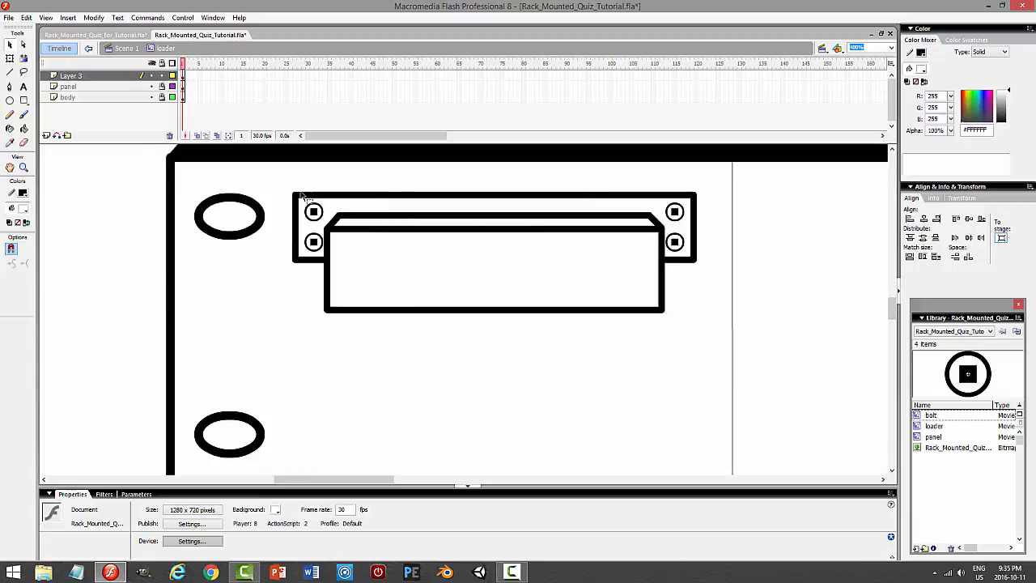
pyautogui.moveTo(301, 194)
pyautogui.mouseDown()
pyautogui.moveTo(372, 215)
pyautogui.moveTo(701, 225)
pyautogui.mouseUp()
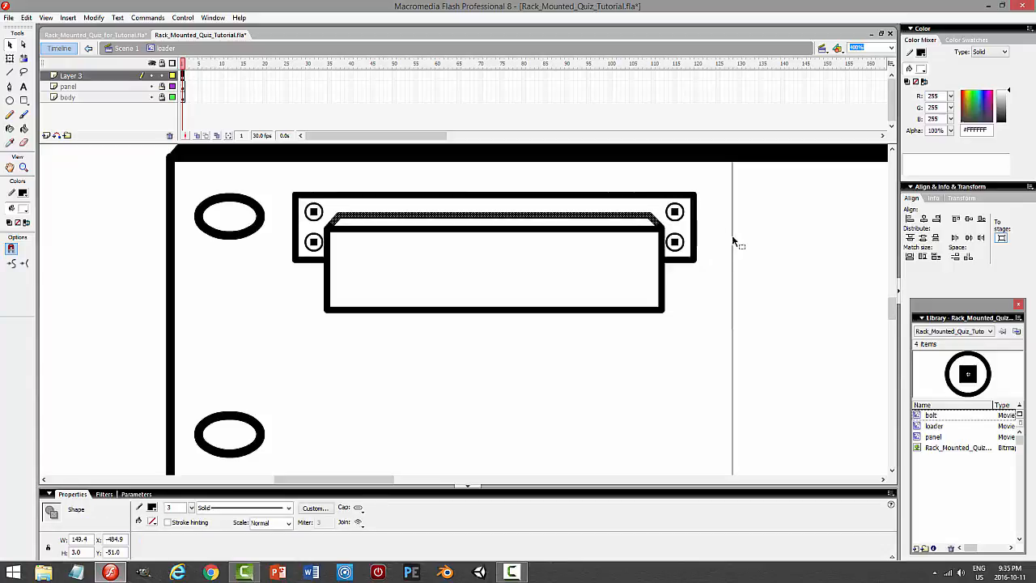
pyautogui.click(733, 241)
pyautogui.moveTo(299, 189)
pyautogui.mouseDown()
pyautogui.moveTo(477, 214)
pyautogui.moveTo(673, 222)
pyautogui.mouseUp()
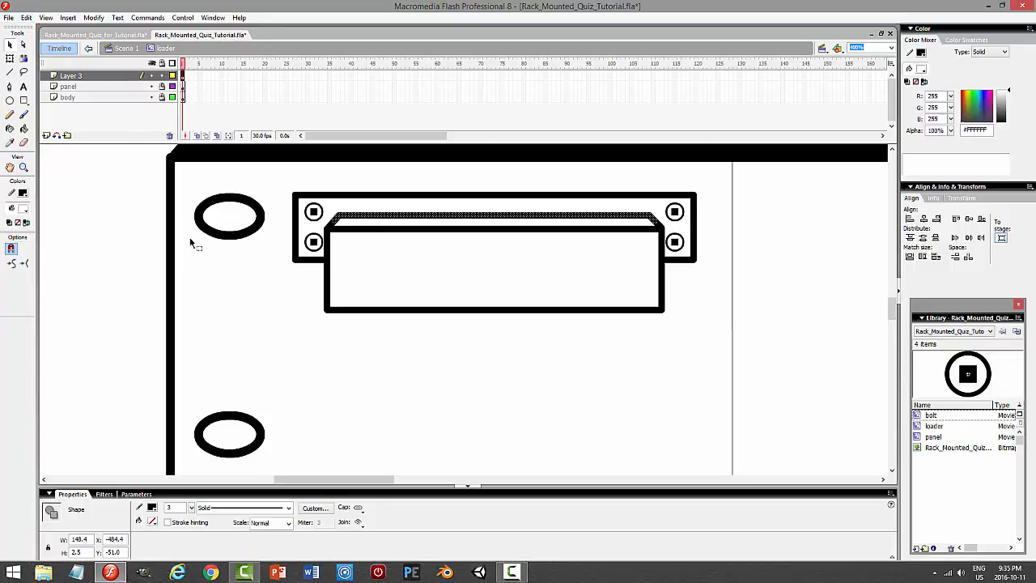
pyautogui.click(202, 256)
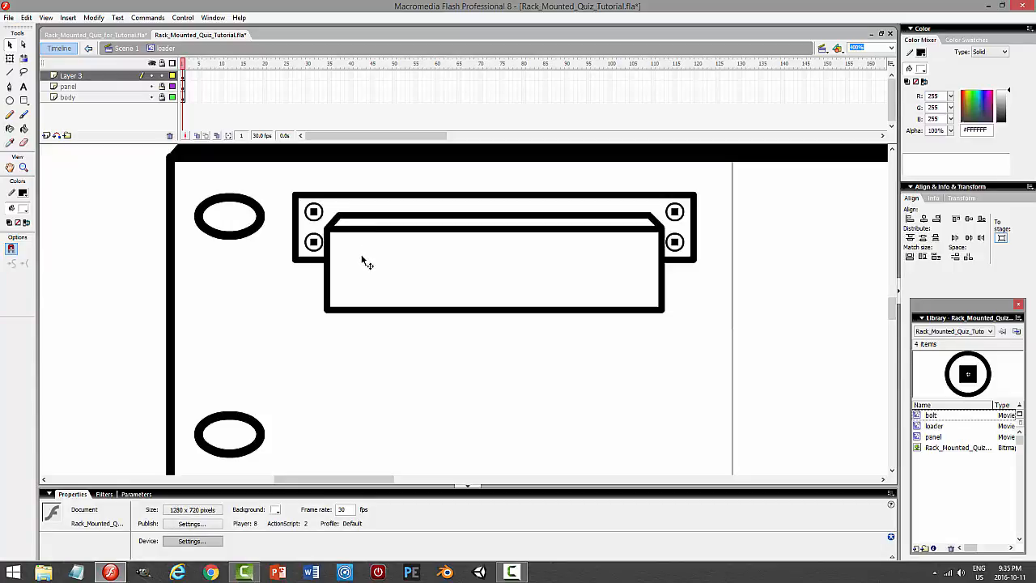
pyautogui.click(364, 262)
pyautogui.click(147, 243)
# - Fill the narrow beveled strip above the bracket rectangle with white using the Paint Bucket
pyautogui.click(24, 128)
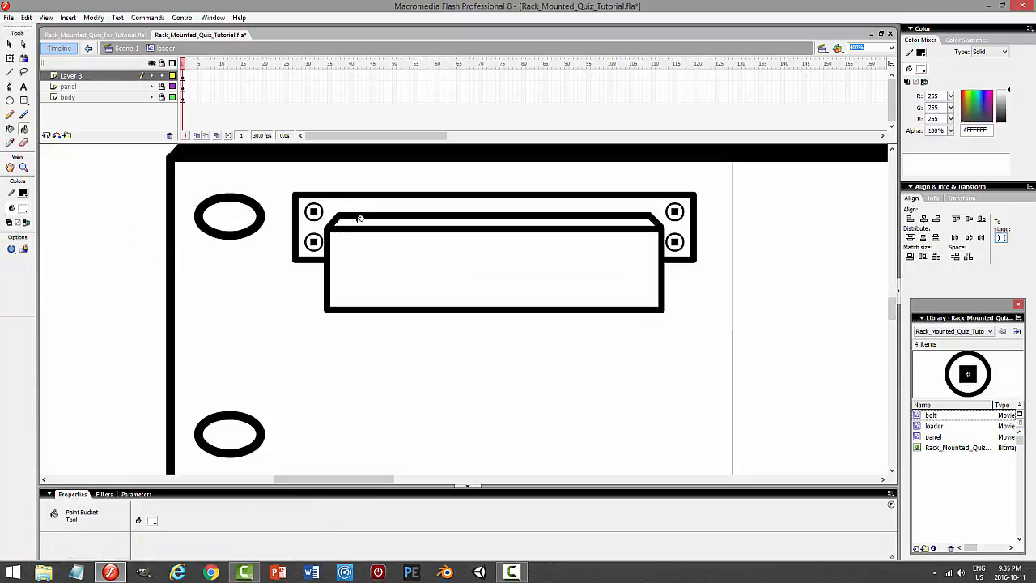
pyautogui.press('v')
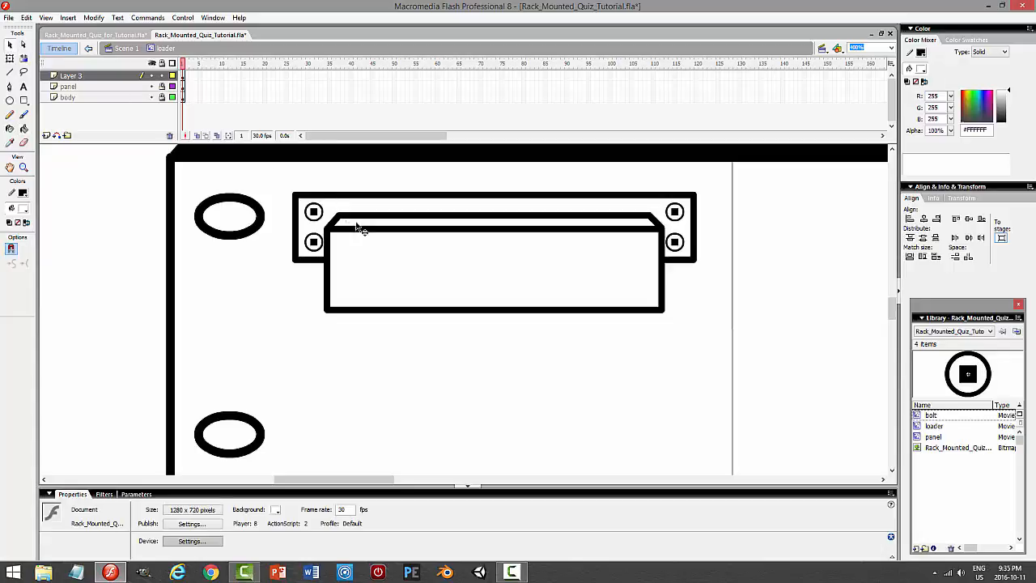
pyautogui.click(368, 229)
pyautogui.click(290, 212)
# - Move the upper part of the beveled strip in place onto a new layer named bracket_back
pyautogui.moveTo(289, 195); pyautogui.dragTo(665, 223)
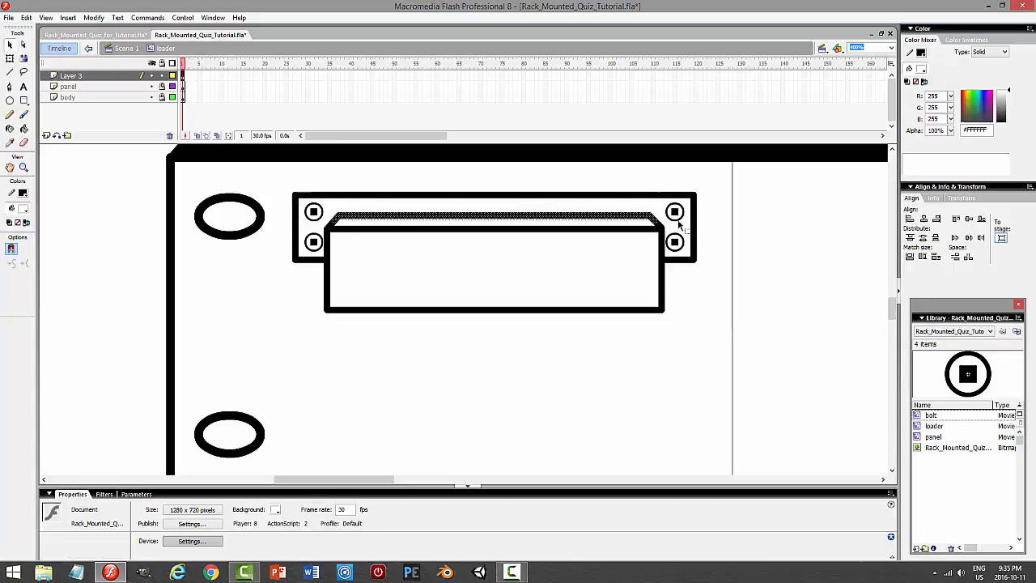
pyautogui.click(27, 17)
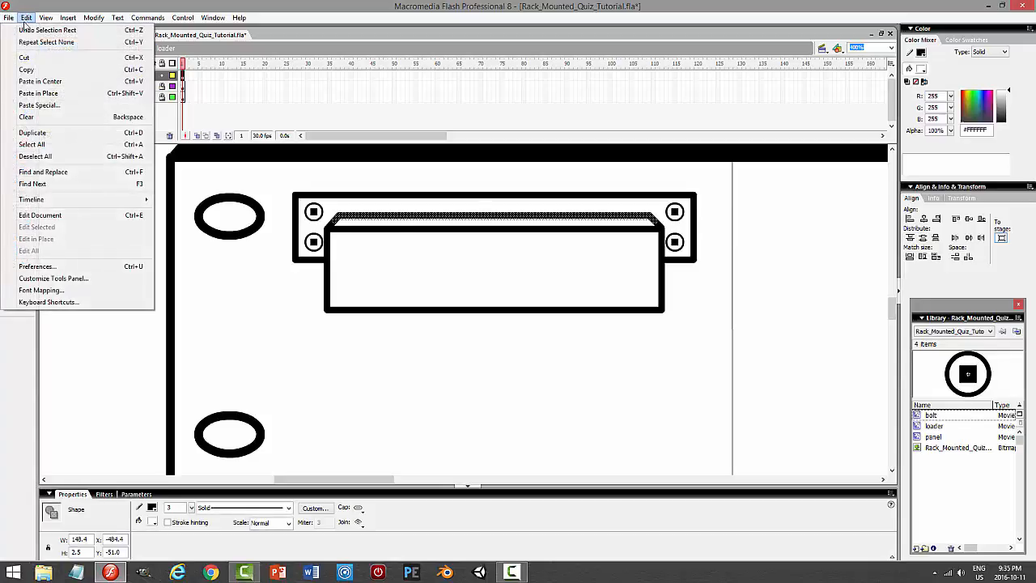
pyautogui.click(33, 51)
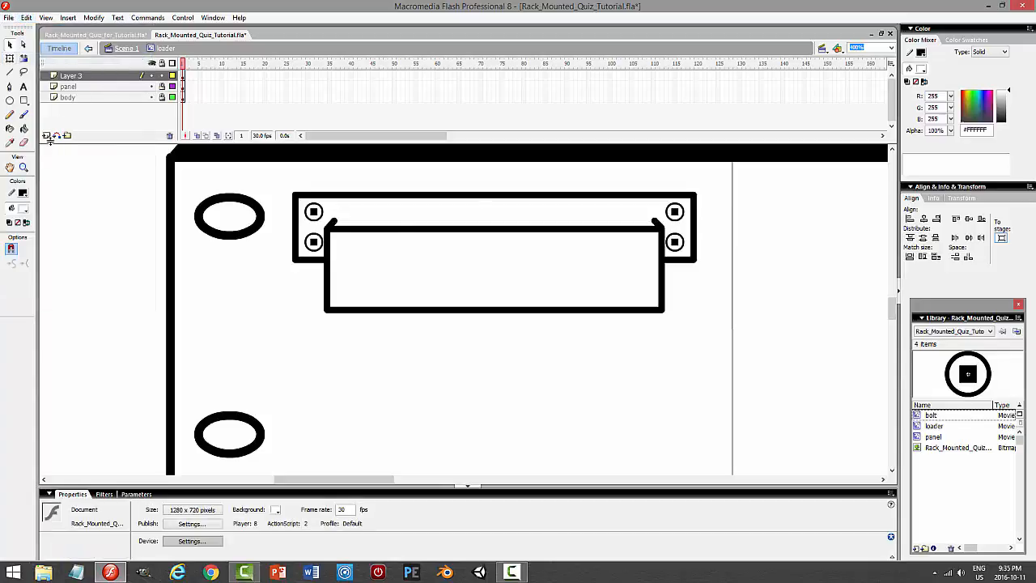
pyautogui.click(46, 136)
pyautogui.click(26, 17)
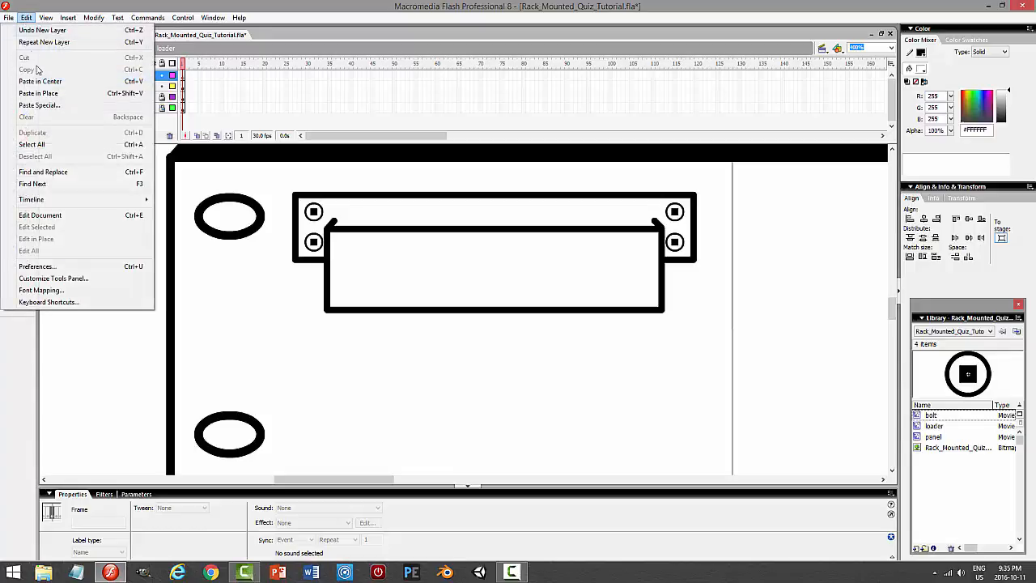
pyautogui.click(50, 93)
pyautogui.doubleClick(70, 75)
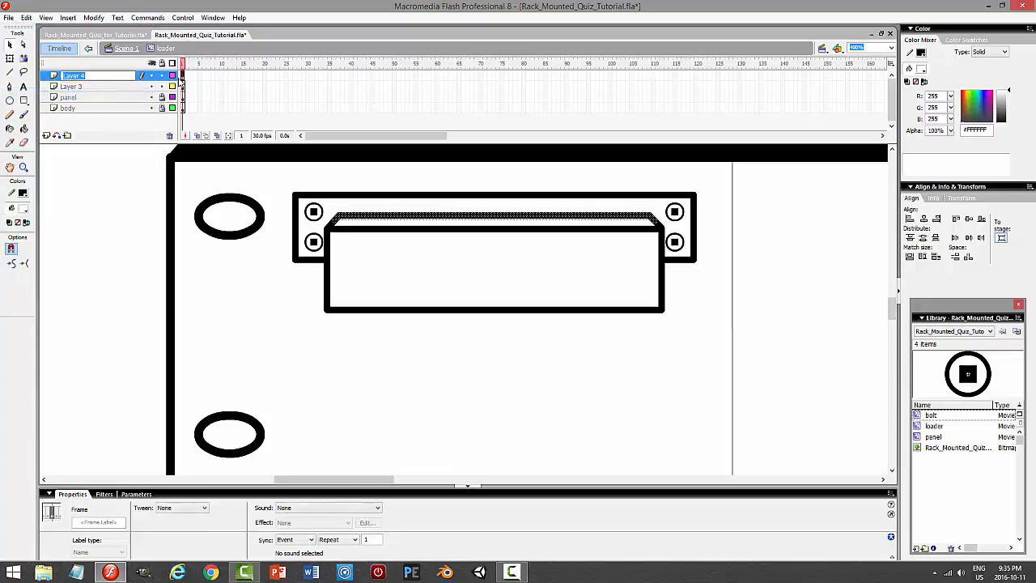
pyautogui.write('bracket_back')
pyautogui.press('Return')
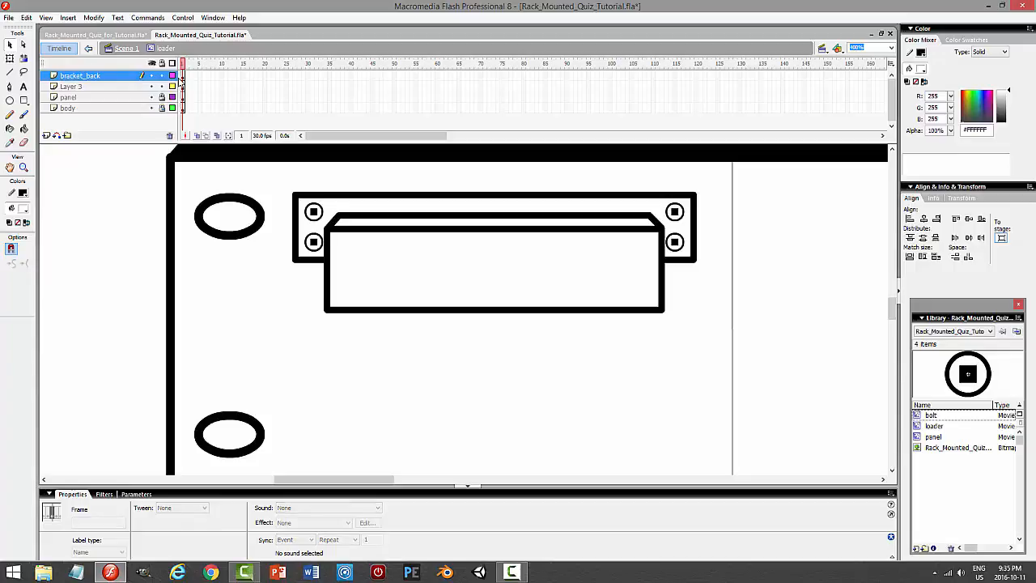
# - Lock the bracket_back layer and rename Layer 3 as bracket_front
pyautogui.click(91, 86)
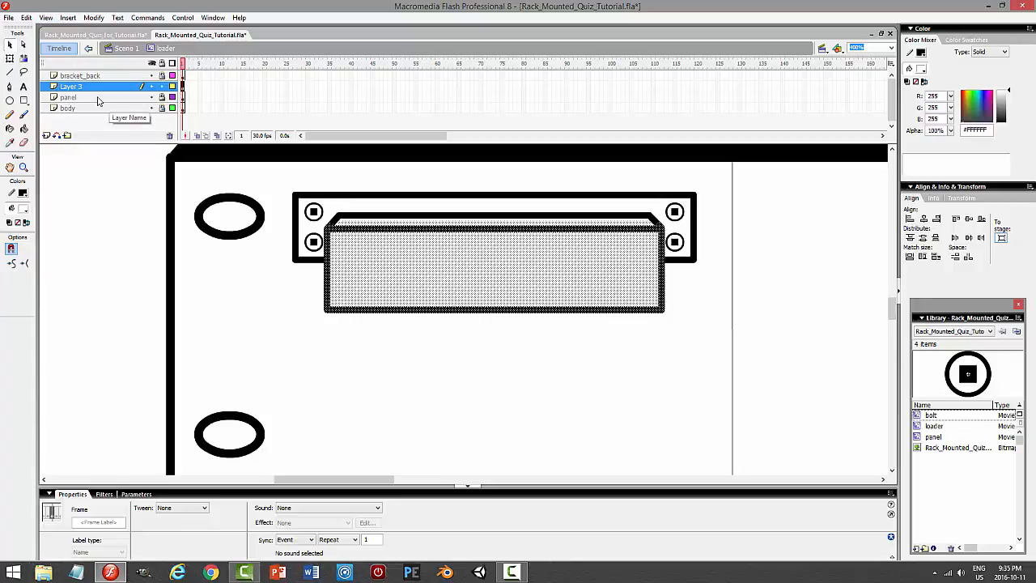
pyautogui.click(97, 98)
pyautogui.doubleClick(93, 88)
pyautogui.write('ba')
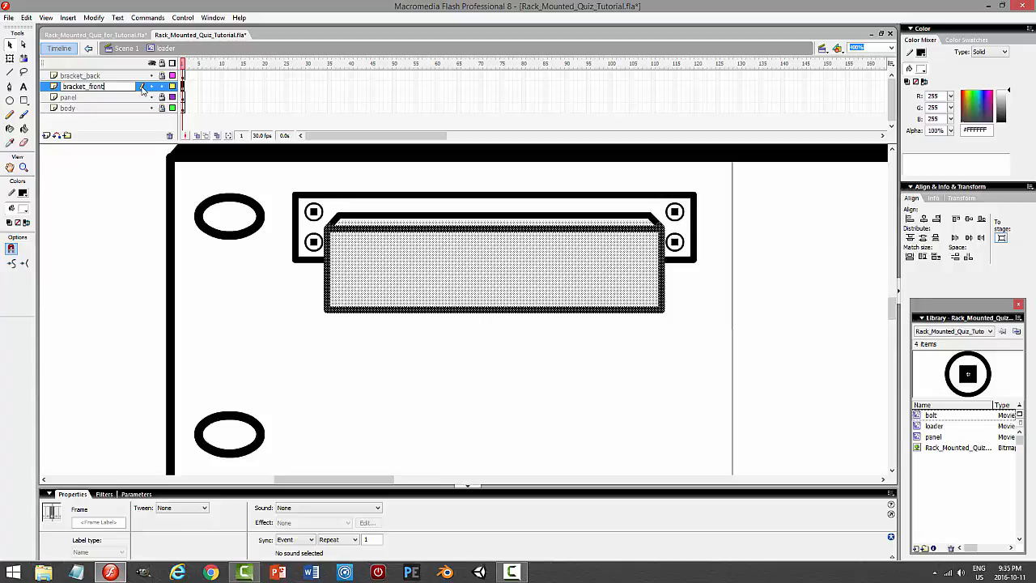
pyautogui.press('Return')
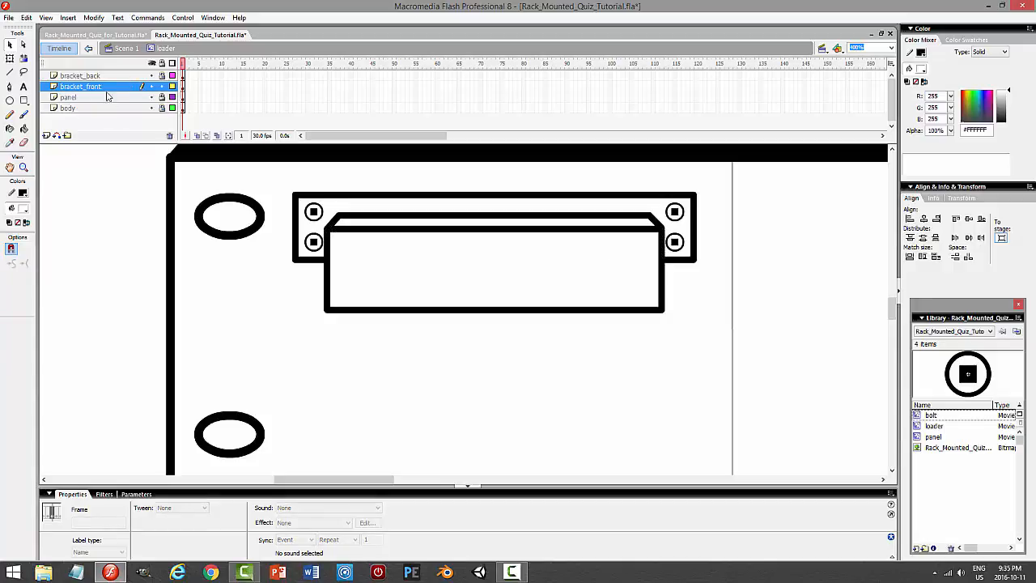
# - Convert the bracket_front layer's artwork to a movie clip named bracket_front and lock that layer
pyautogui.click(106, 88)
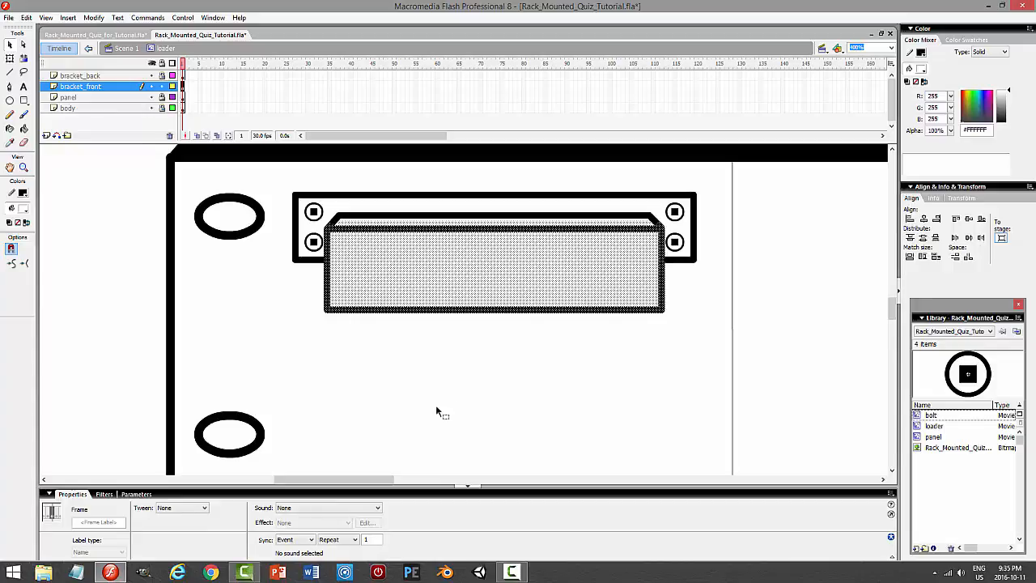
pyautogui.click(93, 18)
pyautogui.click(79, 47)
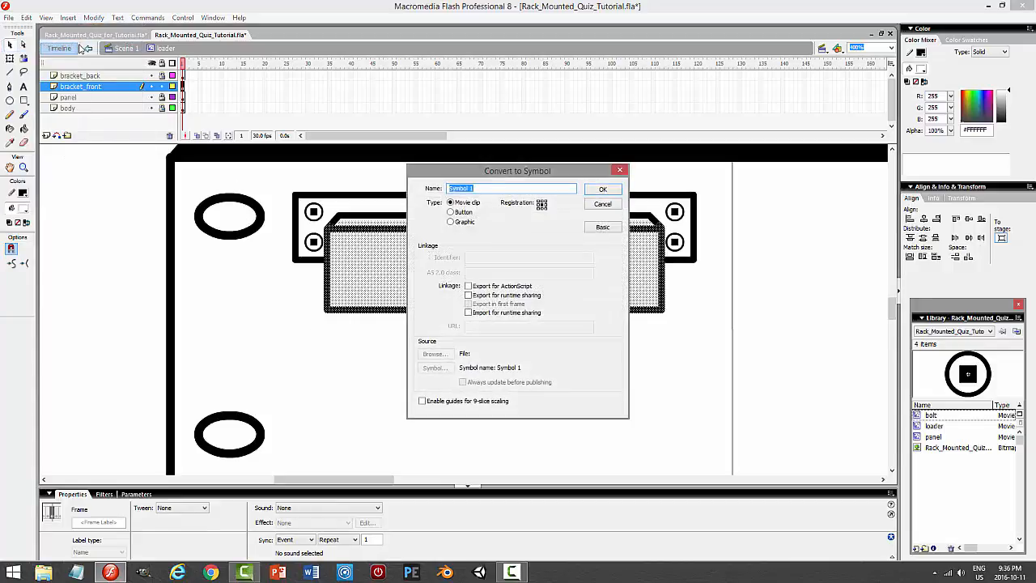
pyautogui.write('bracket_front')
pyautogui.press('Return')
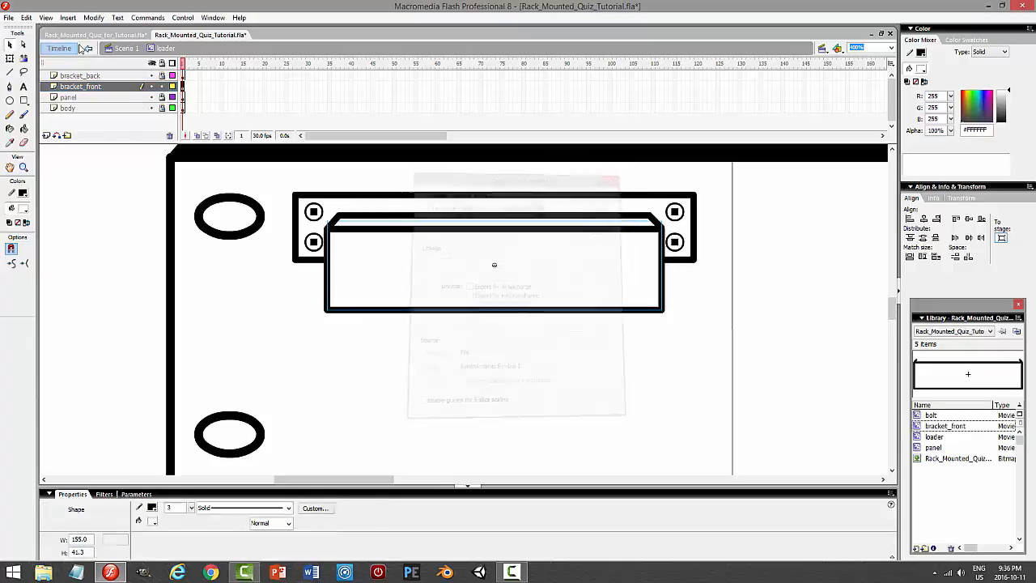
pyautogui.click(162, 87)
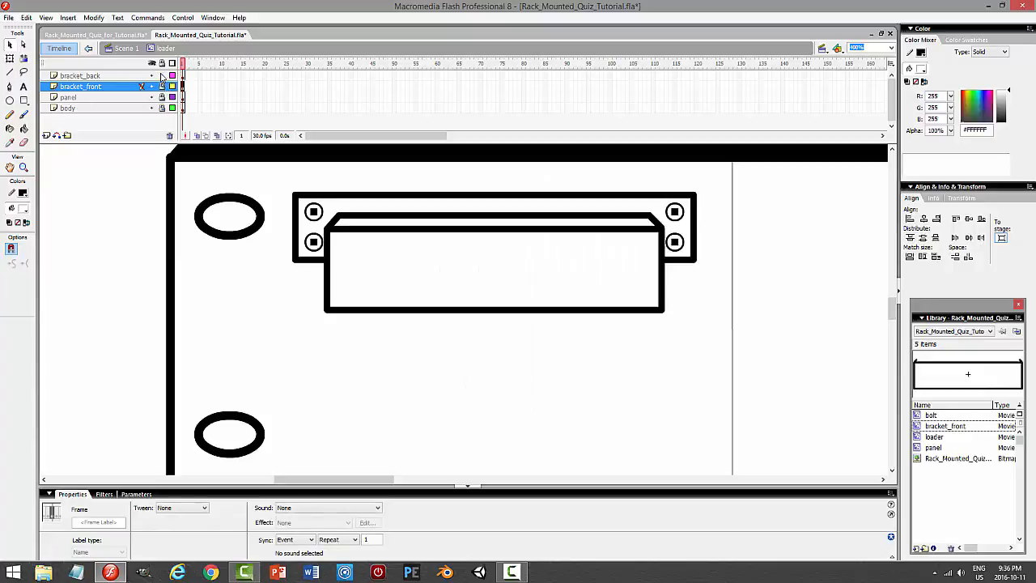
# - Convert the unlocked bracket_back layer's artwork to a movie clip named bracket_back
pyautogui.click(80, 75)
pyautogui.click(94, 19)
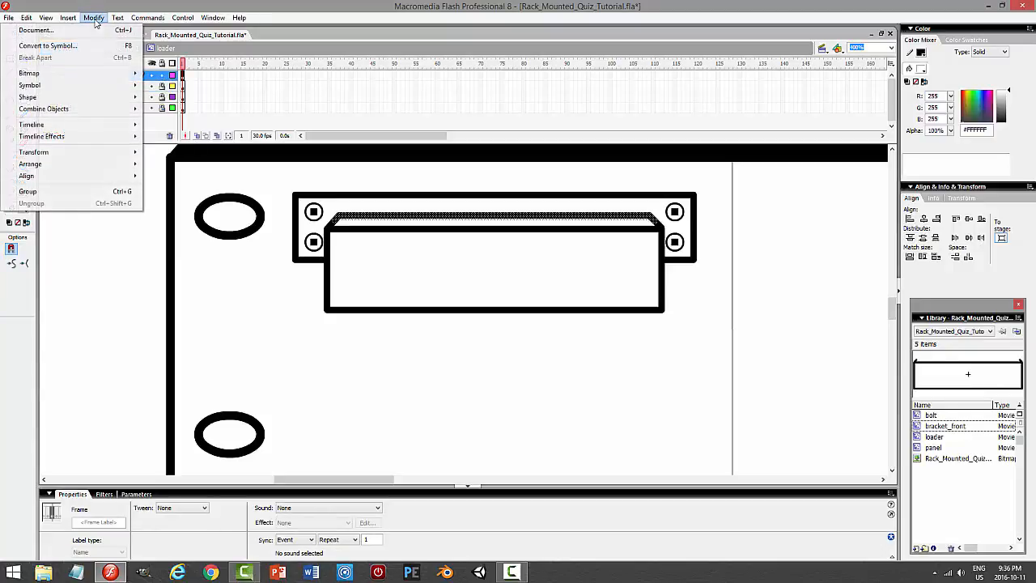
pyautogui.click(85, 44)
pyautogui.write('bra')
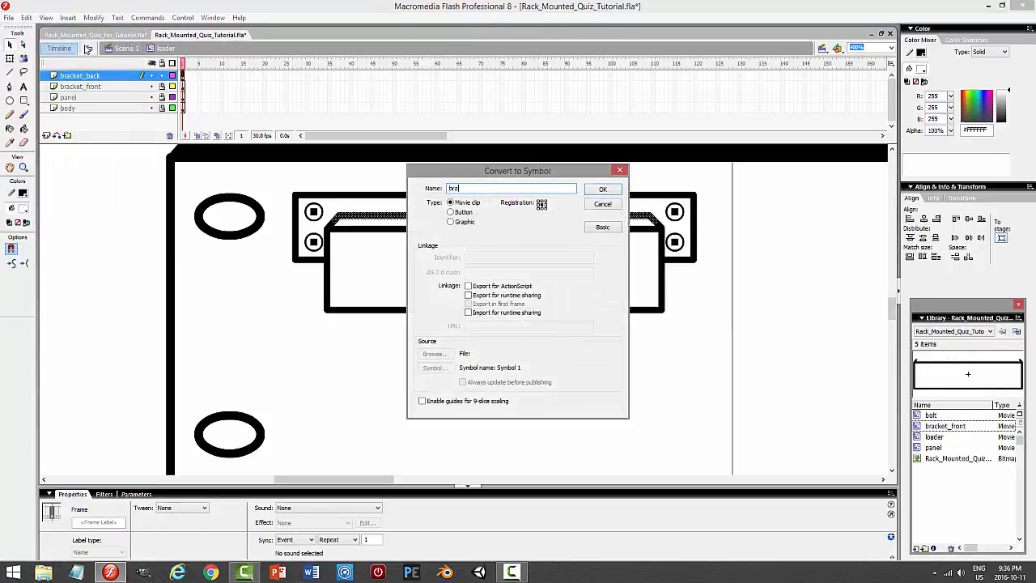
pyautogui.write('cket_back')
pyautogui.press('Return')
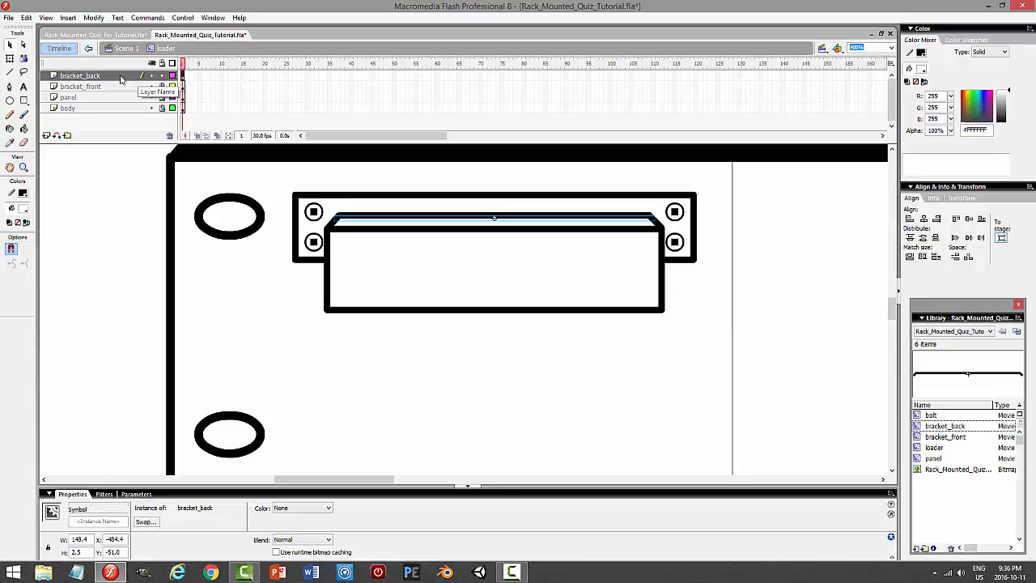
# - Reorder the bracket_back layer beneath bracket_front and lock it
pyautogui.moveTo(120, 77); pyautogui.dragTo(119, 96)
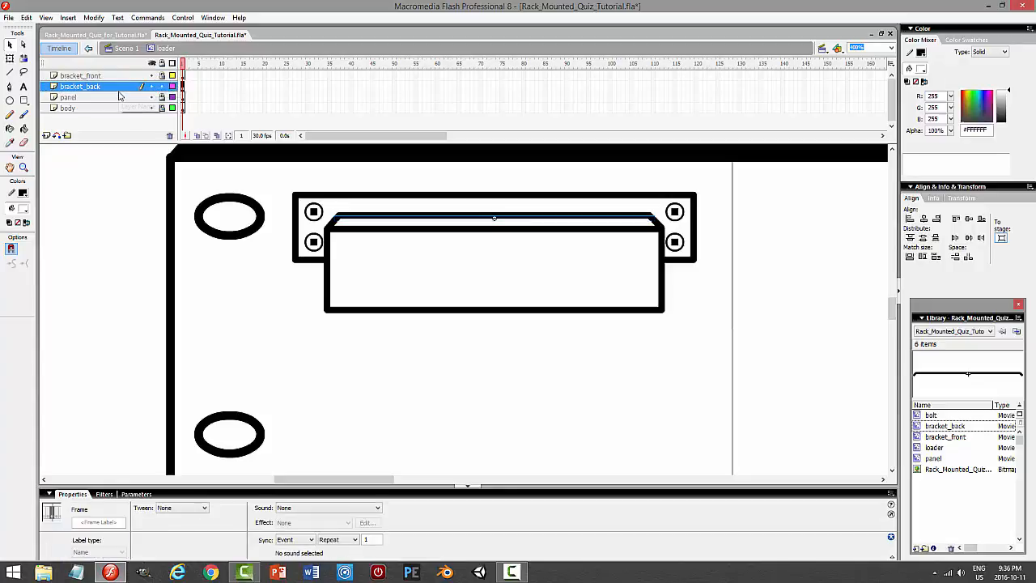
pyautogui.click(139, 204)
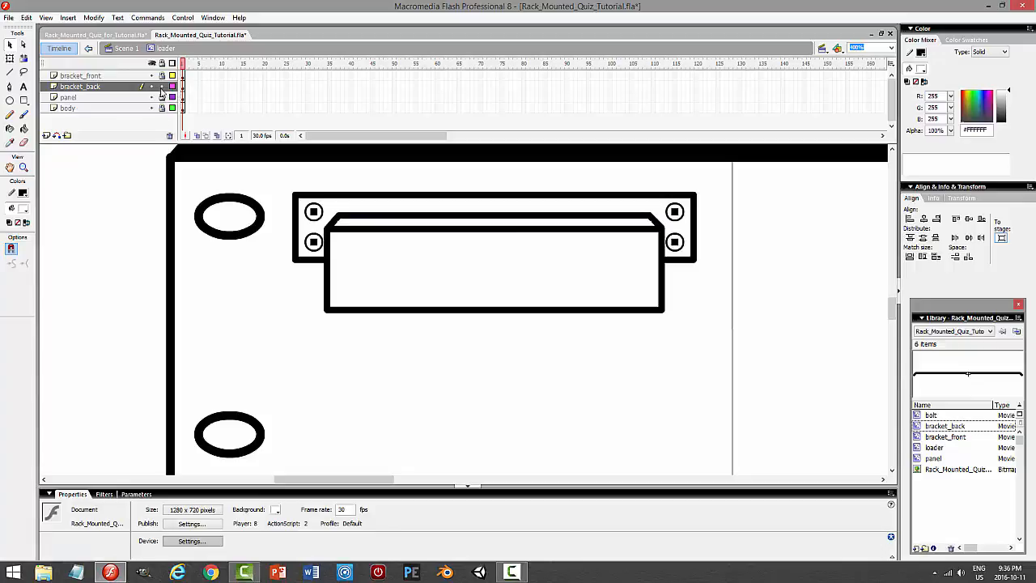
pyautogui.click(161, 88)
# - Unlock the bracket_front layer, open its clip for editing in place, and open the clip's layer name for editing
pyautogui.click(162, 76)
pyautogui.doubleClick(364, 217)
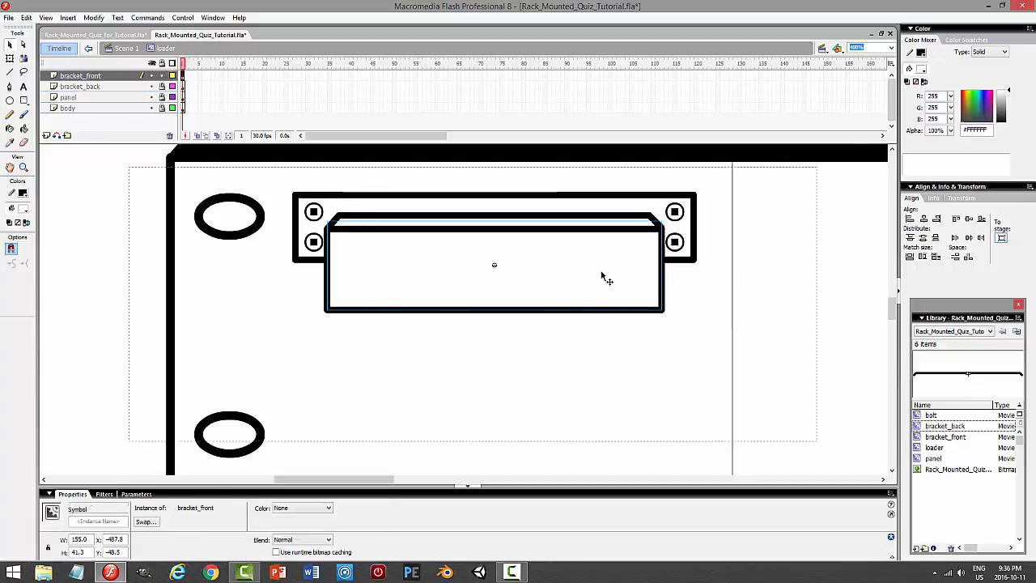
pyautogui.doubleClick(114, 76)
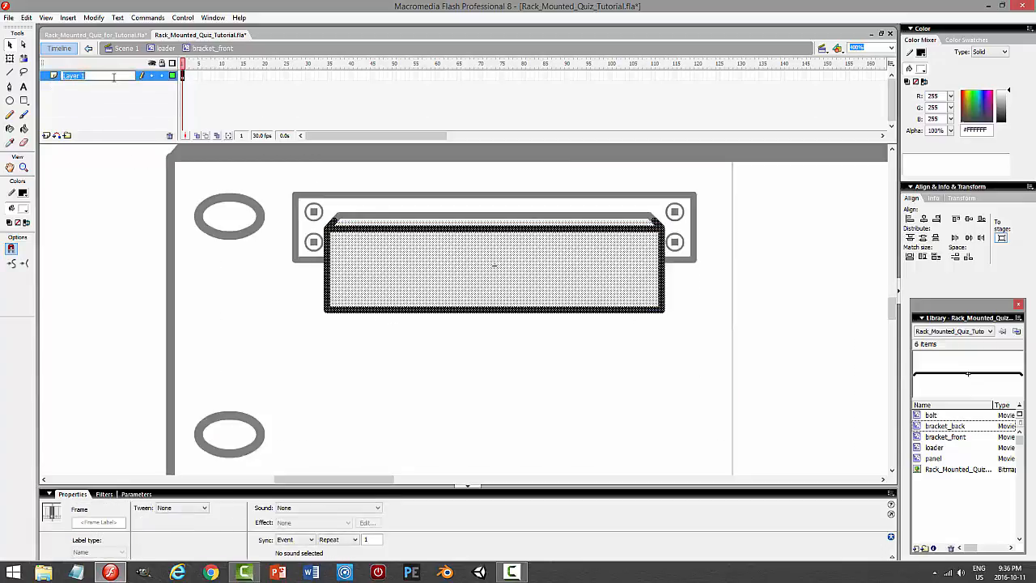
# - Name the bracket shape's layer "body" and lock it
pyautogui.write('body')
pyautogui.press('Return')
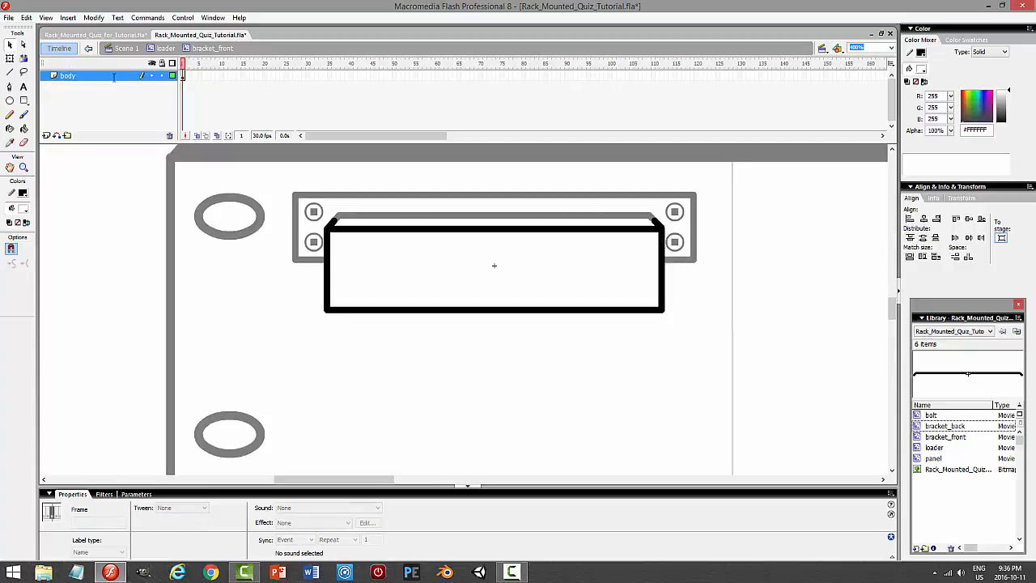
# - Add a layer above body, place a bolt symbol near the front plate's left end, and centre it vertically to the stage
pyautogui.click(46, 136)
pyautogui.click(954, 414)
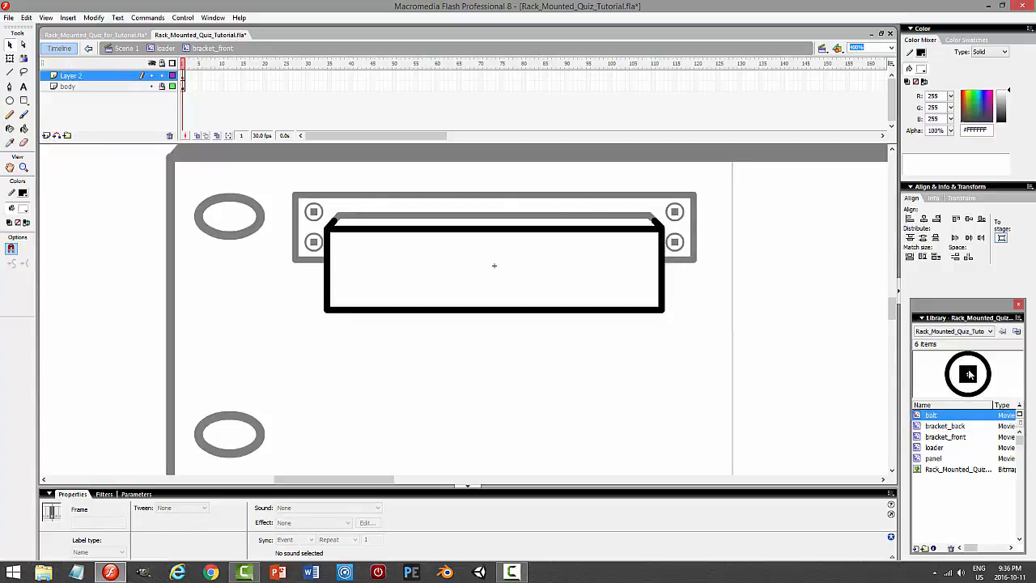
pyautogui.moveTo(970, 374); pyautogui.dragTo(345, 255)
pyautogui.moveTo(892, 313)
pyautogui.mouseDown()
pyautogui.moveTo(896, 218)
pyautogui.moveTo(886, 307)
pyautogui.mouseUp()
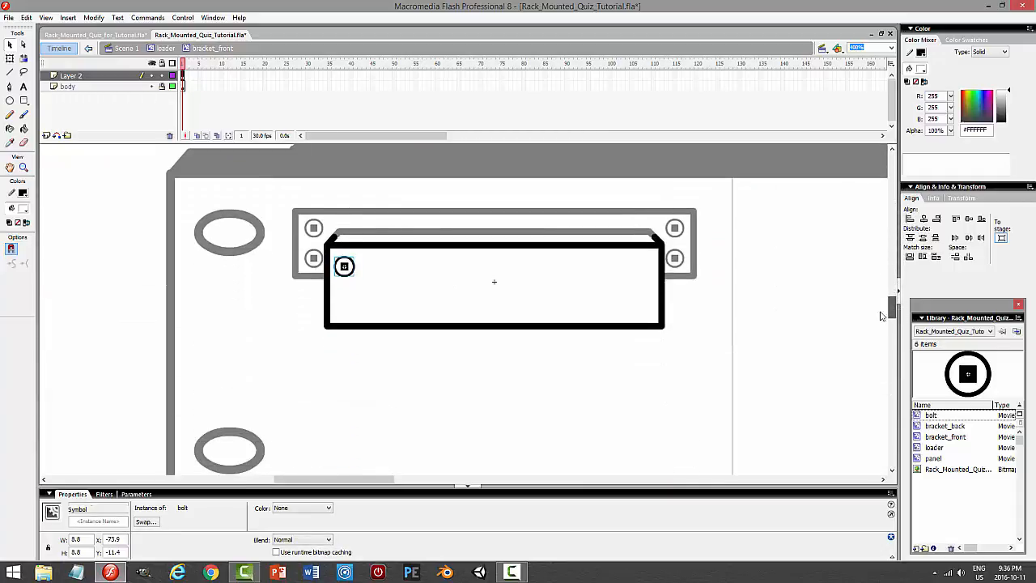
pyautogui.click(969, 221)
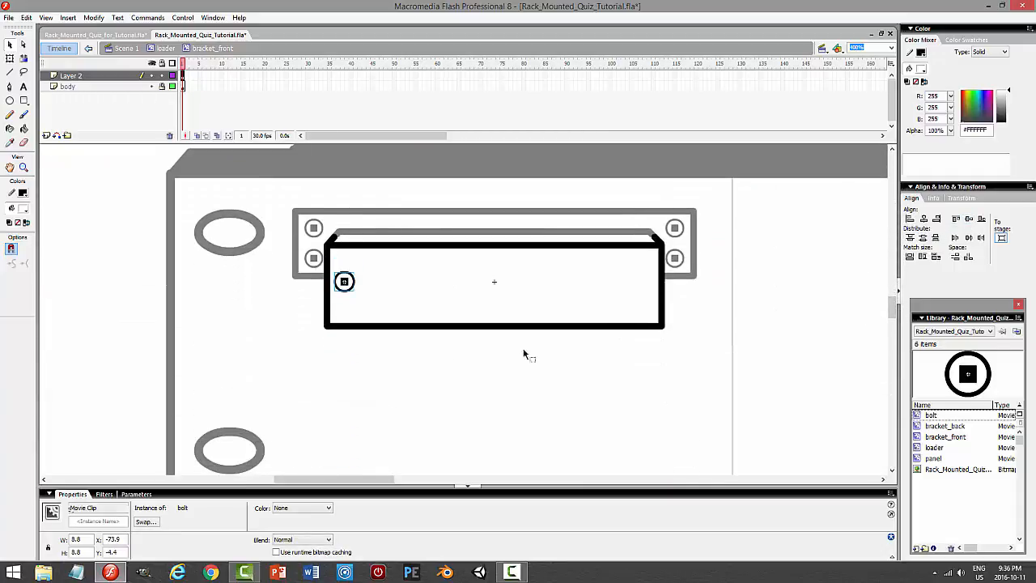
# - Scale the placed bolt to 70% without rotating it
pyautogui.click(93, 17)
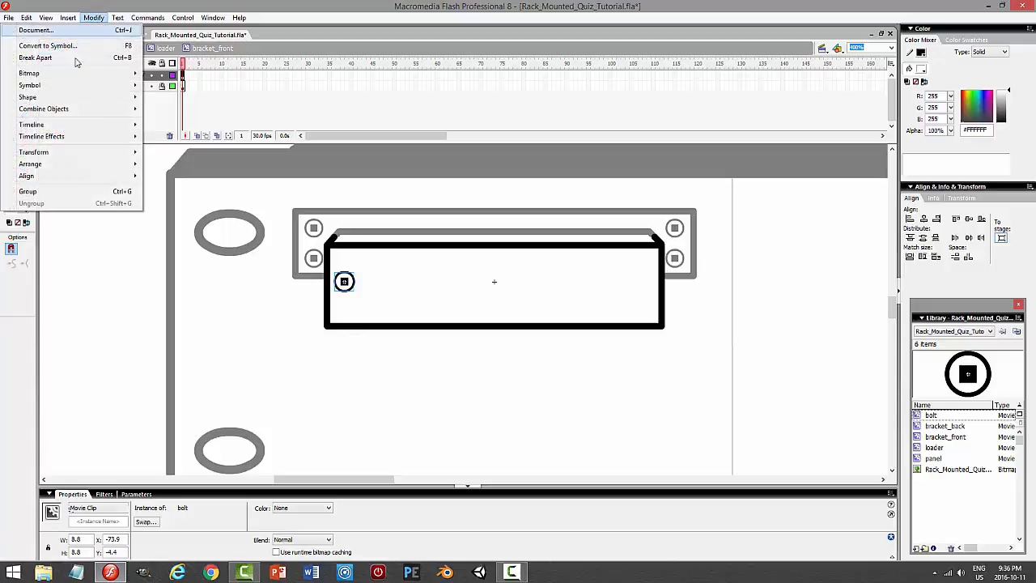
pyautogui.moveTo(43, 153)
pyautogui.click(202, 211)
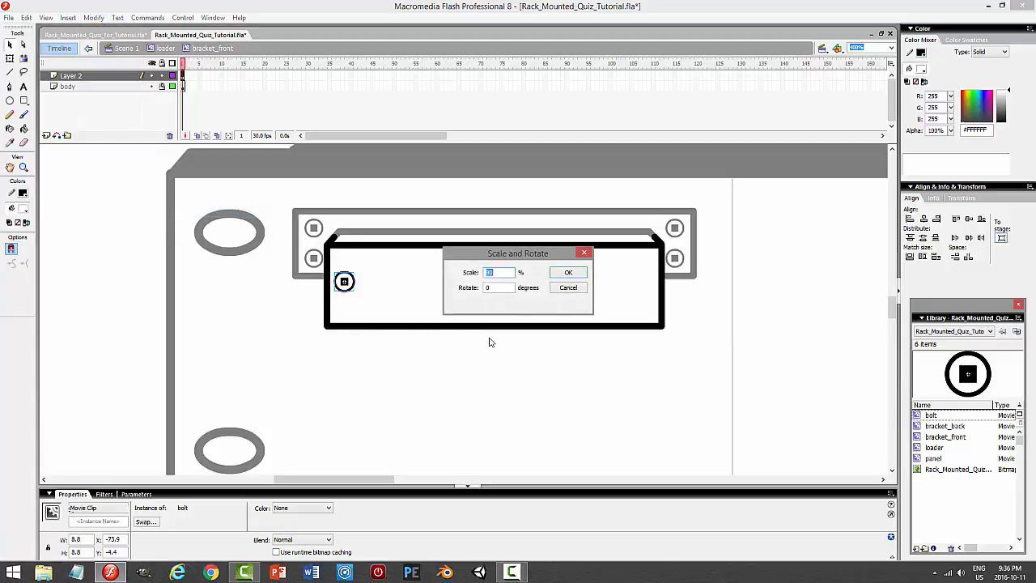
pyautogui.write('70')
pyautogui.press('Return')
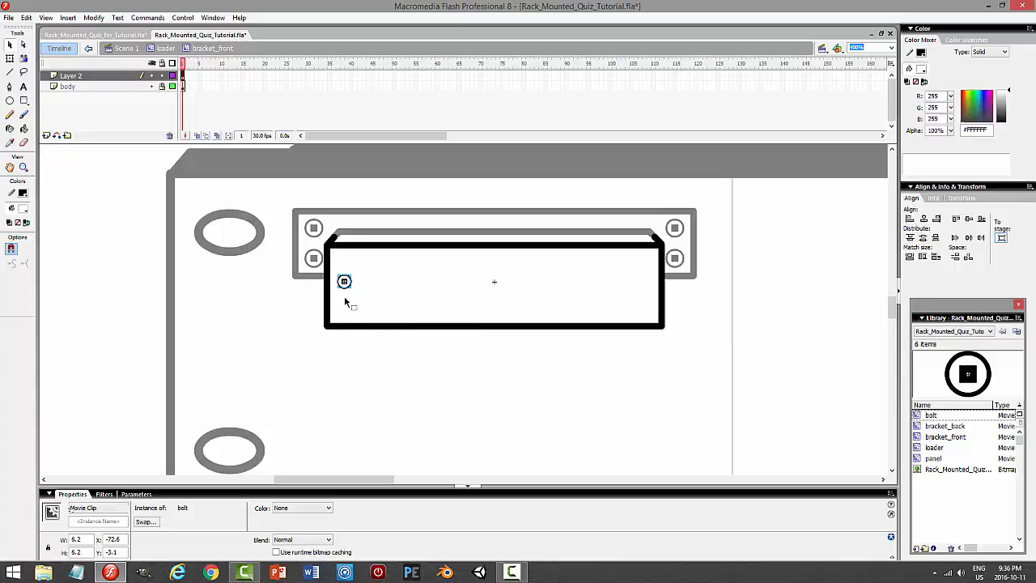
# - Place a copy of the bolt level at the front plate's right end and test the movie
pyautogui.moveTo(346, 282); pyautogui.dragTo(648, 306)
pyautogui.click(639, 392)
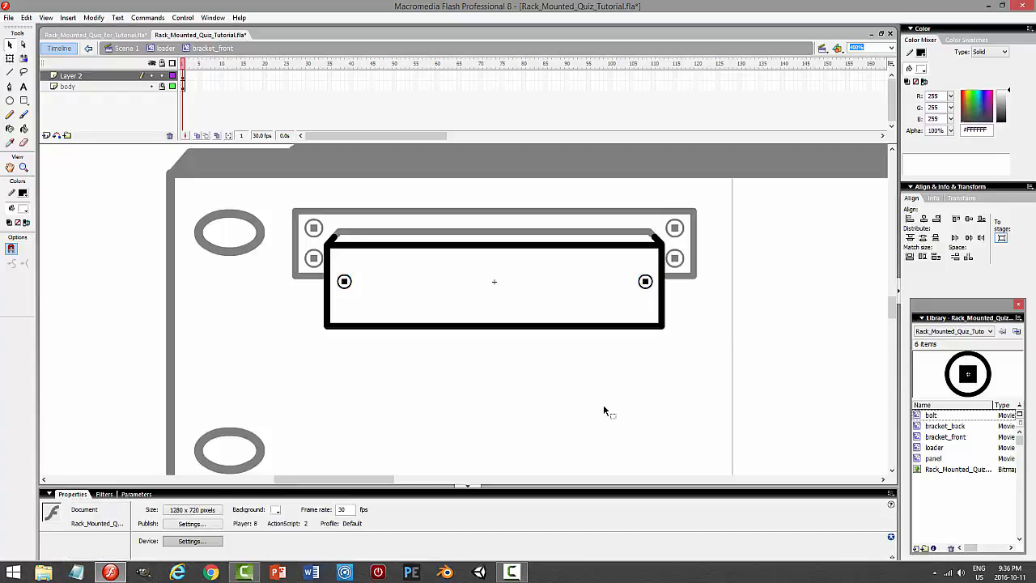
pyautogui.hotkey('ctrl', 'Return')
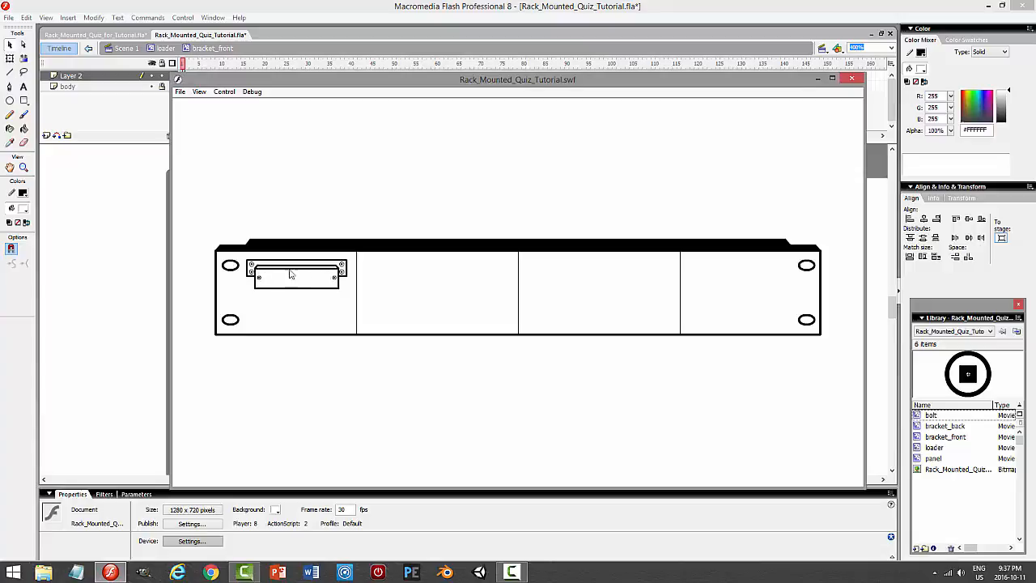
pyautogui.click(852, 80)
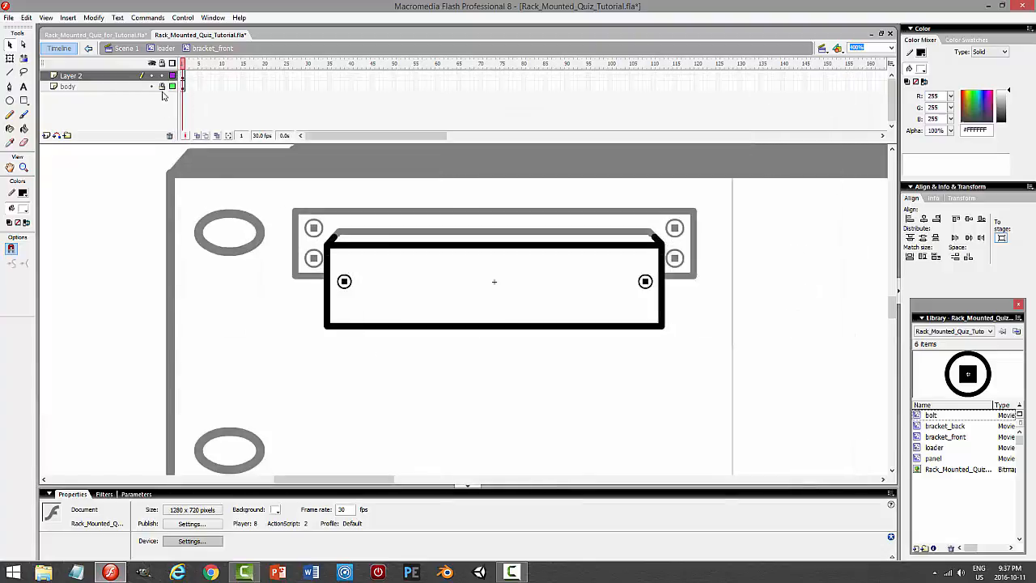
# - Rename the layer holding the two bolts to "bolts" and lock it
pyautogui.doubleClick(112, 77)
pyautogui.write('bol')
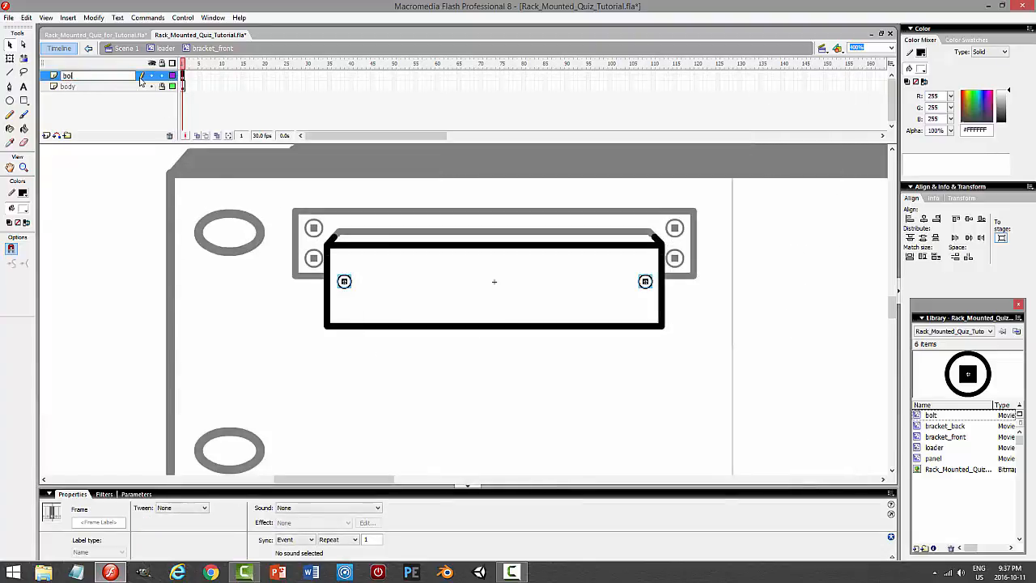
pyautogui.write('ts')
pyautogui.press('Return')
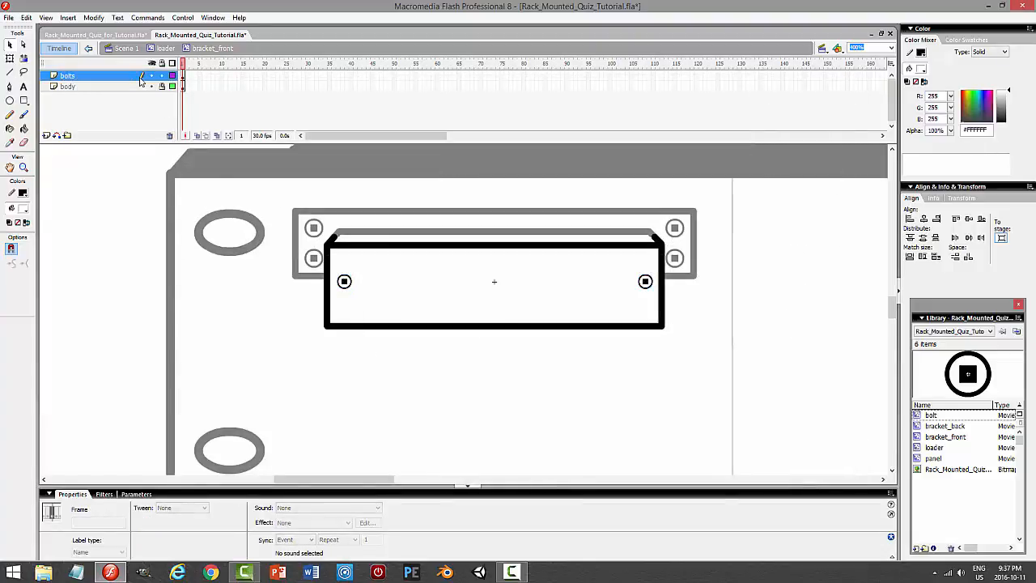
# - Add a layer above bolts, check the plaque in the reference image, and name the layer "plaque"
pyautogui.click(46, 136)
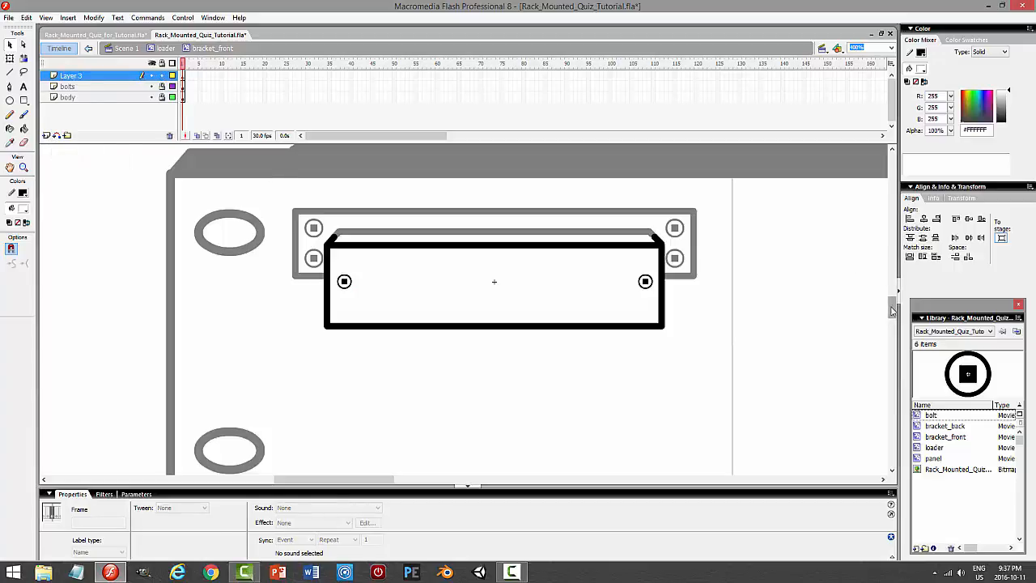
pyautogui.moveTo(892, 310); pyautogui.dragTo(892, 215)
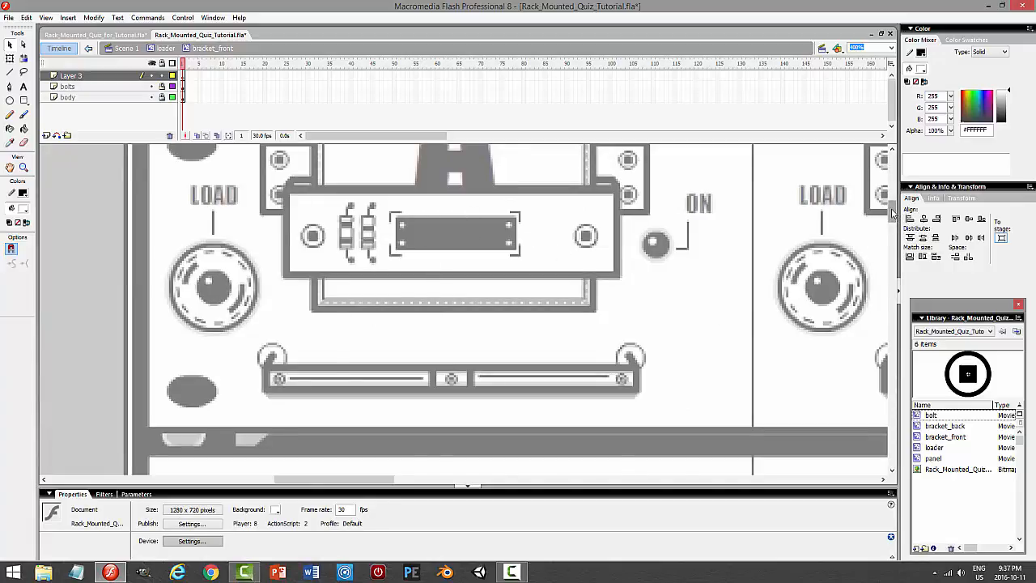
pyautogui.moveTo(892, 212)
pyautogui.mouseDown()
pyautogui.moveTo(893, 340)
pyautogui.moveTo(892, 308)
pyautogui.mouseUp()
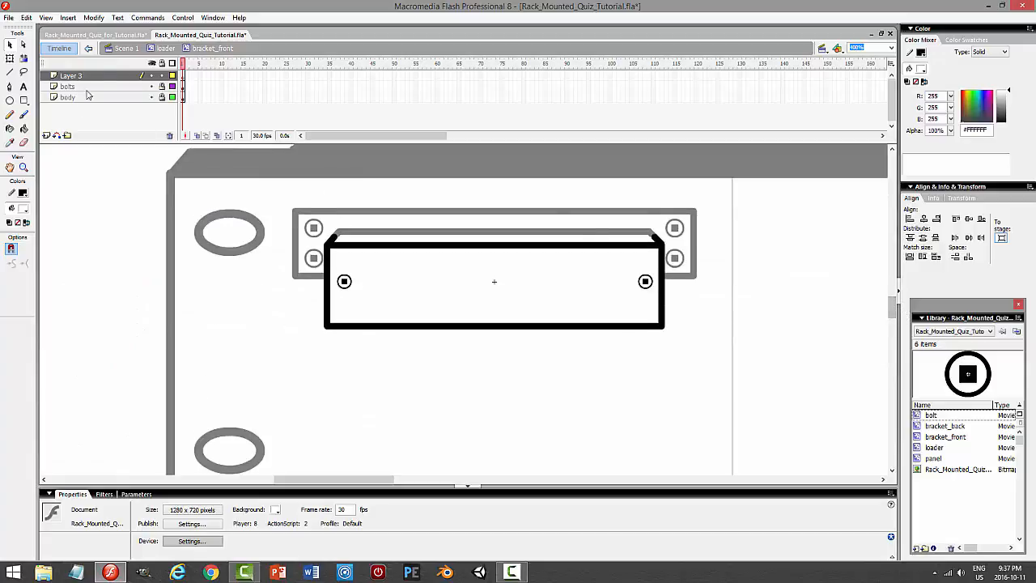
pyautogui.doubleClick(98, 75)
pyautogui.write('plaque')
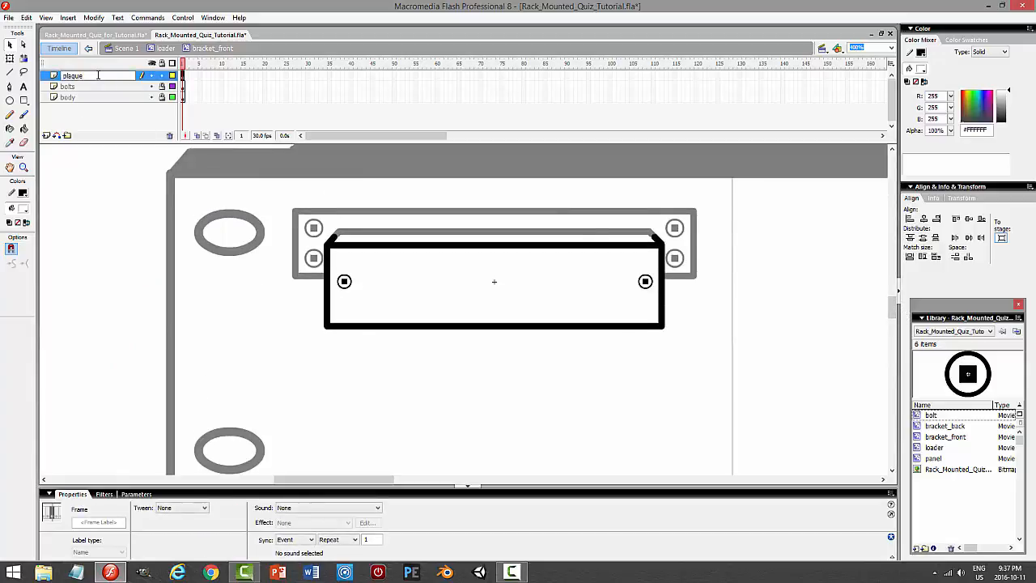
pyautogui.press('Return')
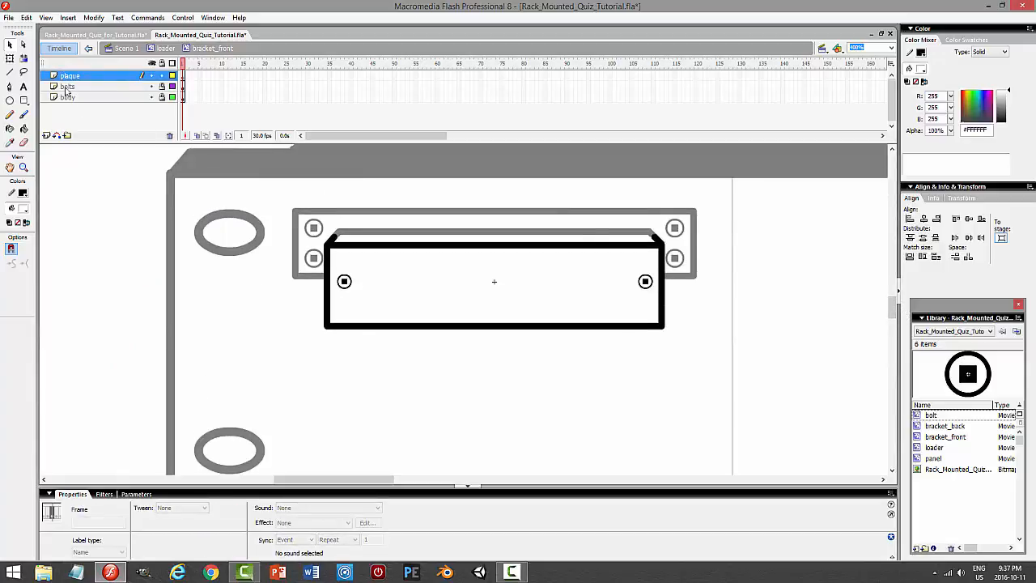
# - Draw a rectangle about 66 × 14.5 with stroke 1 on the front plate and centre it horizontally and vertically to the stage
pyautogui.click(24, 101)
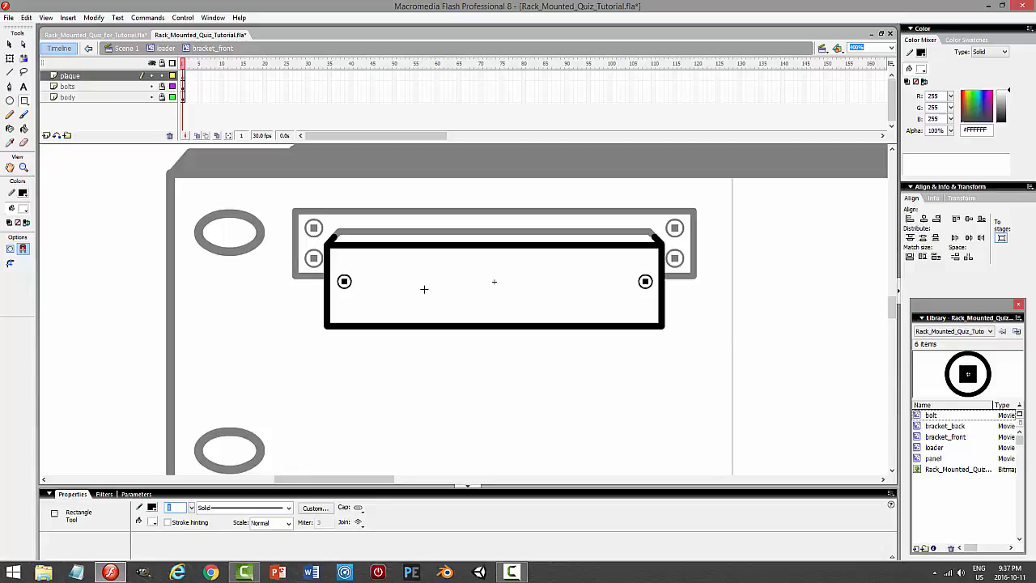
pyautogui.moveTo(419, 272)
pyautogui.mouseDown()
pyautogui.moveTo(559, 294)
pyautogui.moveTo(563, 304)
pyautogui.mouseUp()
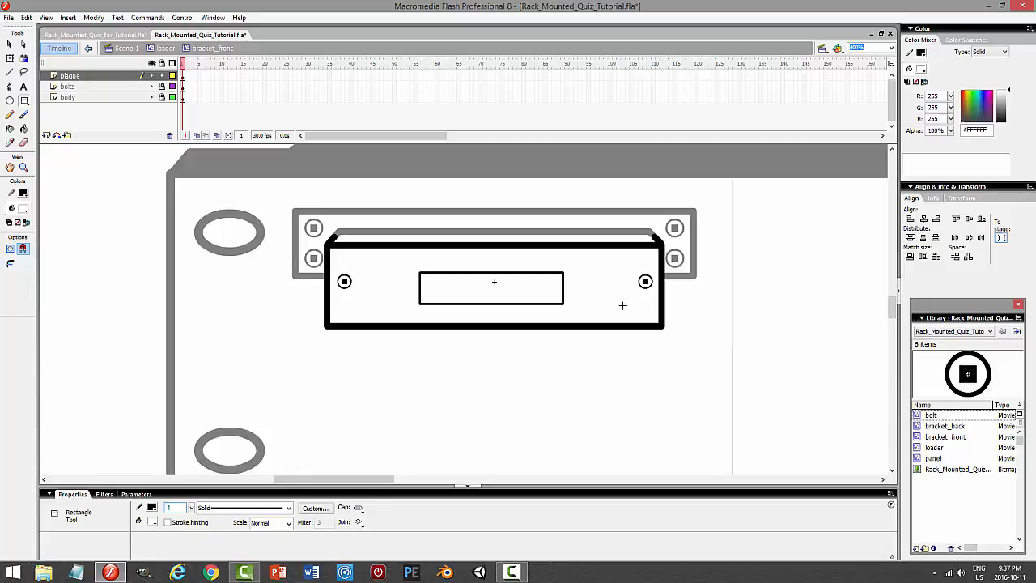
pyautogui.press('v')
pyautogui.click(494, 298)
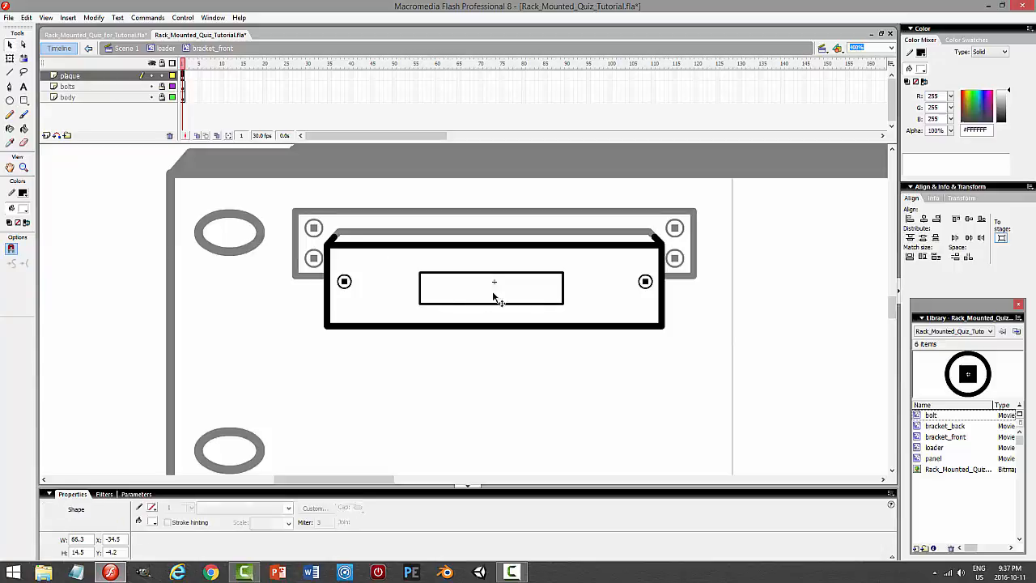
pyautogui.doubleClick(493, 297)
pyautogui.moveTo(540, 294); pyautogui.dragTo(541, 289)
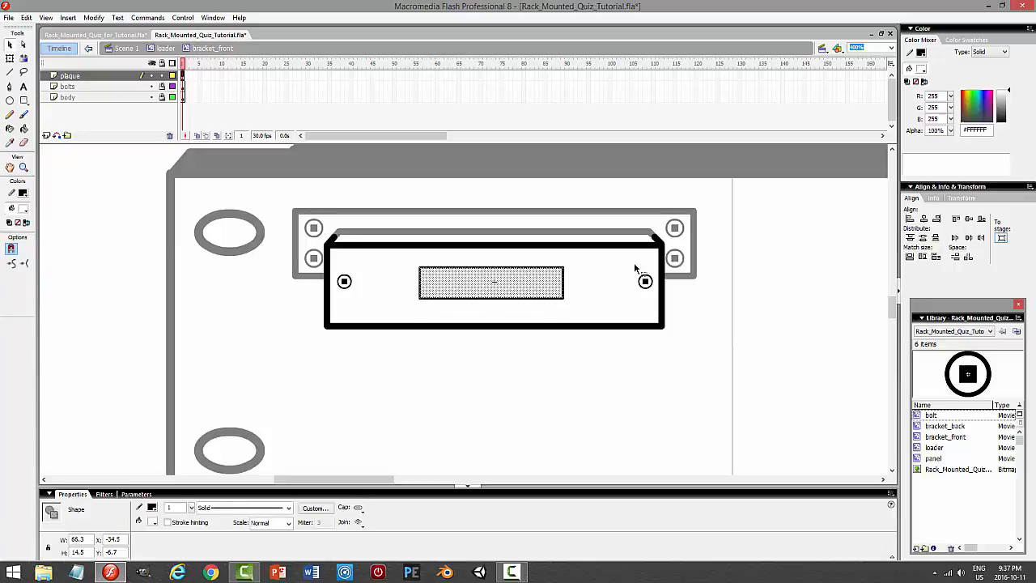
pyautogui.click(922, 219)
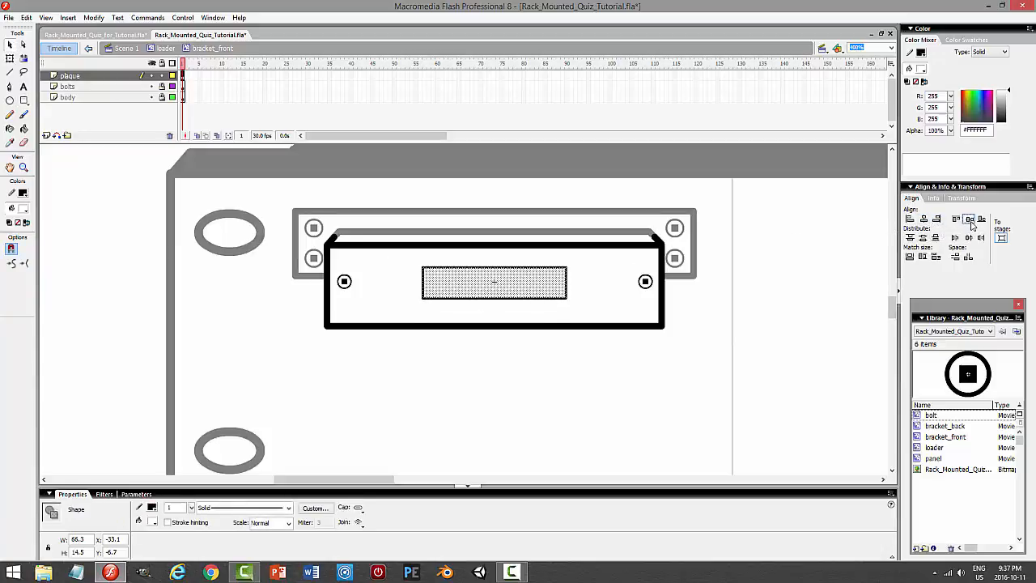
pyautogui.click(969, 218)
pyautogui.click(505, 419)
# - Fill the plaque rectangle with black (#000000)
pyautogui.click(487, 288)
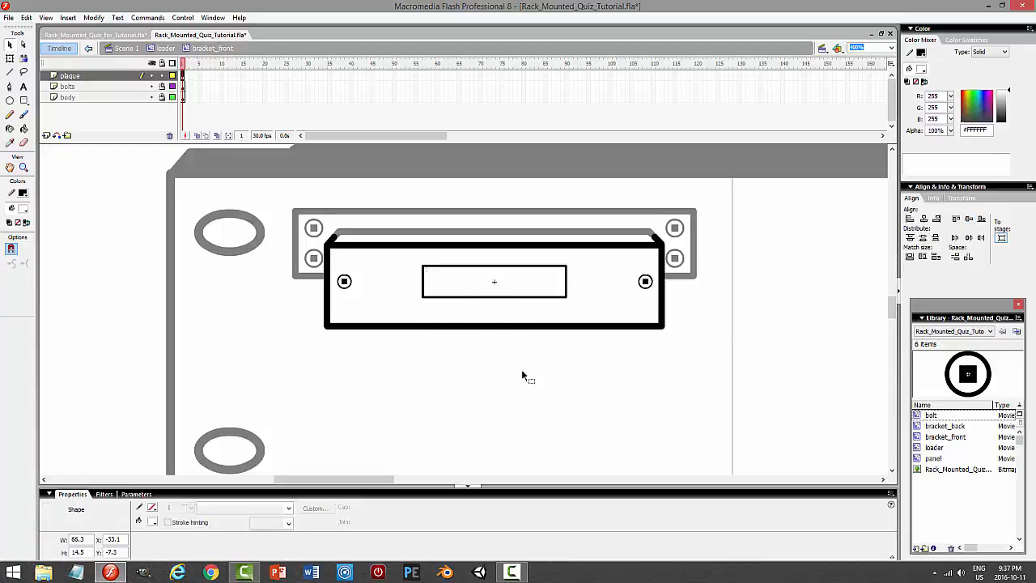
pyautogui.click(24, 211)
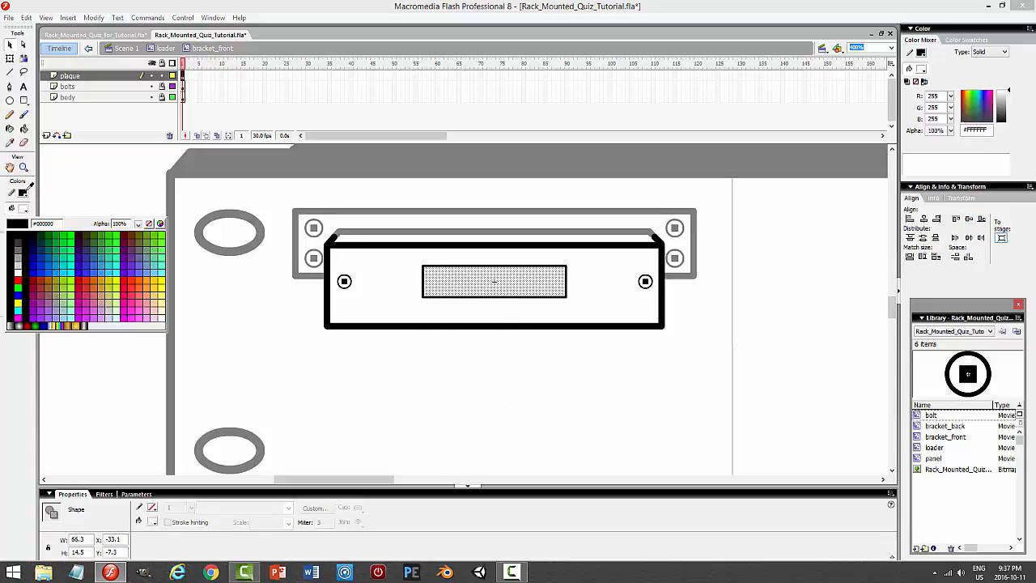
pyautogui.click(8, 221)
pyautogui.click(431, 365)
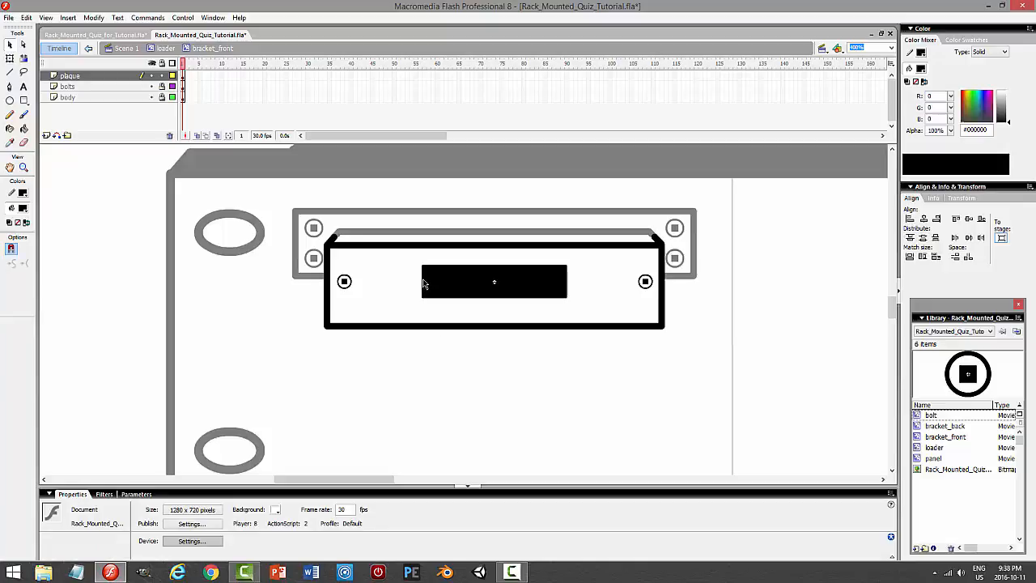
# - Cut the plaque's outline, lock the plaque layer, and paste the outline in place on a new layer above it
pyautogui.click(424, 284)
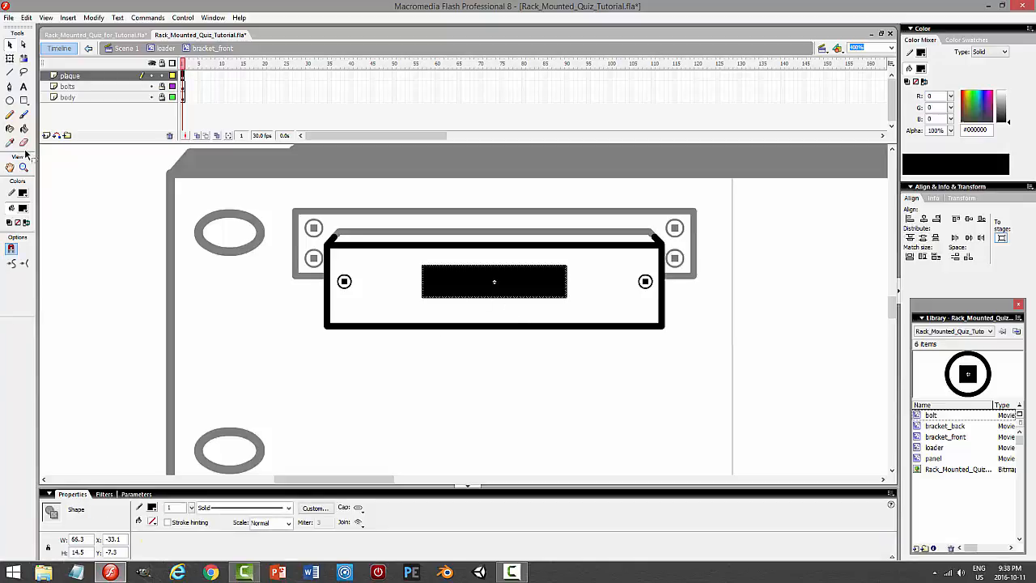
pyautogui.click(29, 21)
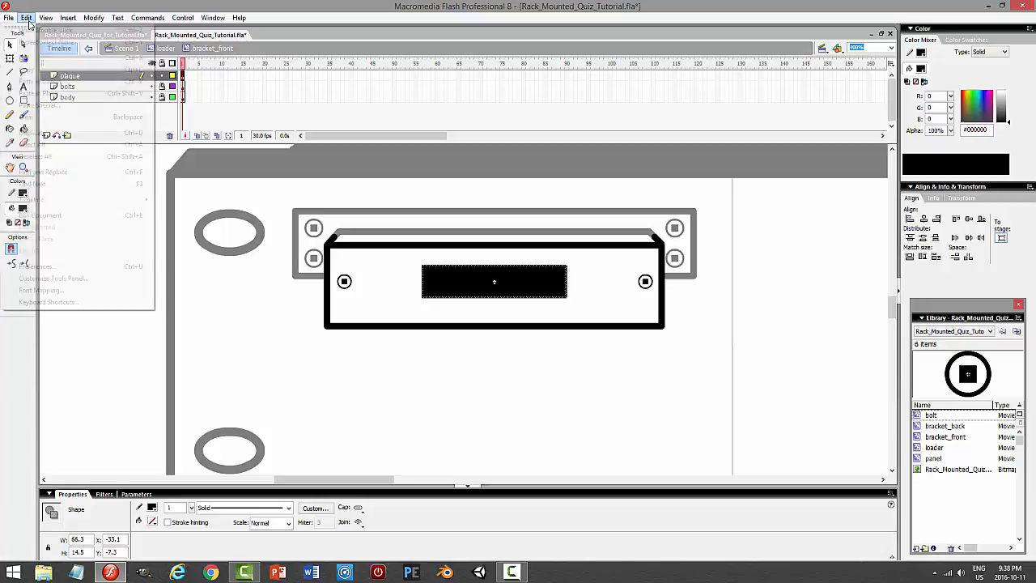
pyautogui.click(36, 56)
pyautogui.click(150, 81)
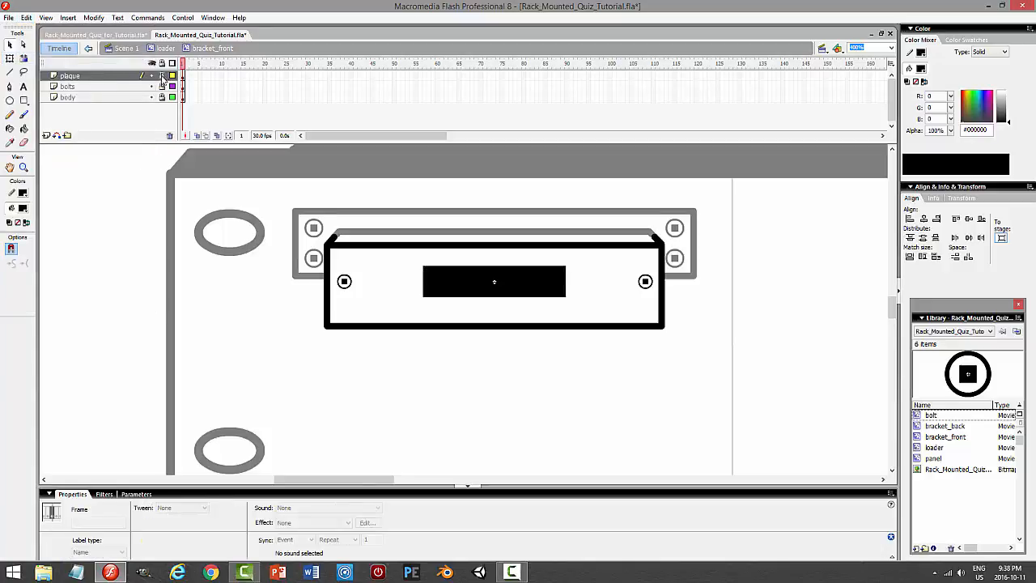
pyautogui.click(46, 135)
pyautogui.click(27, 18)
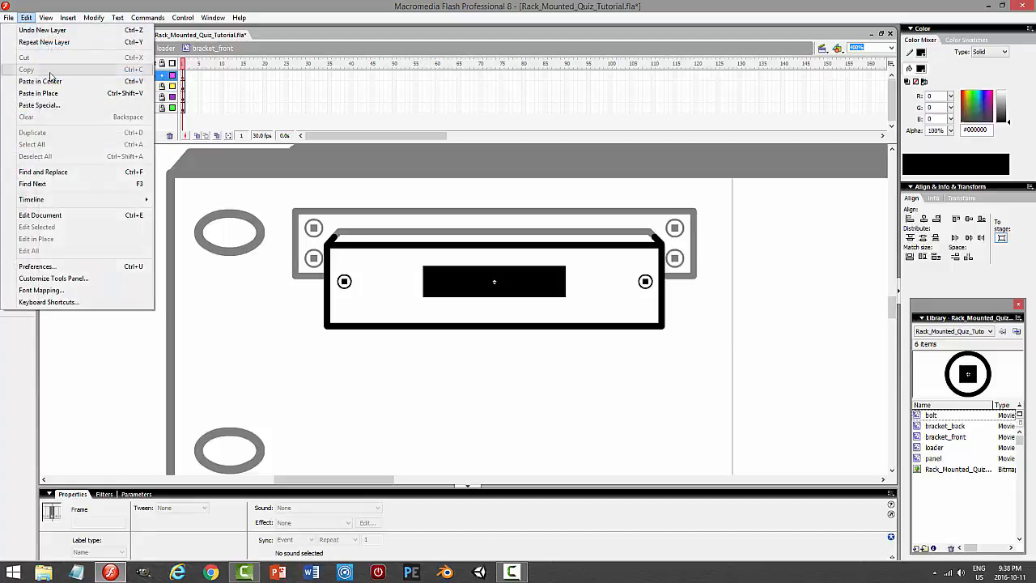
pyautogui.click(48, 92)
# - Enlarge the pasted outline to about 70 × 18.5 around its centre so it frames the black plaque with an even gap
pyautogui.press('q')
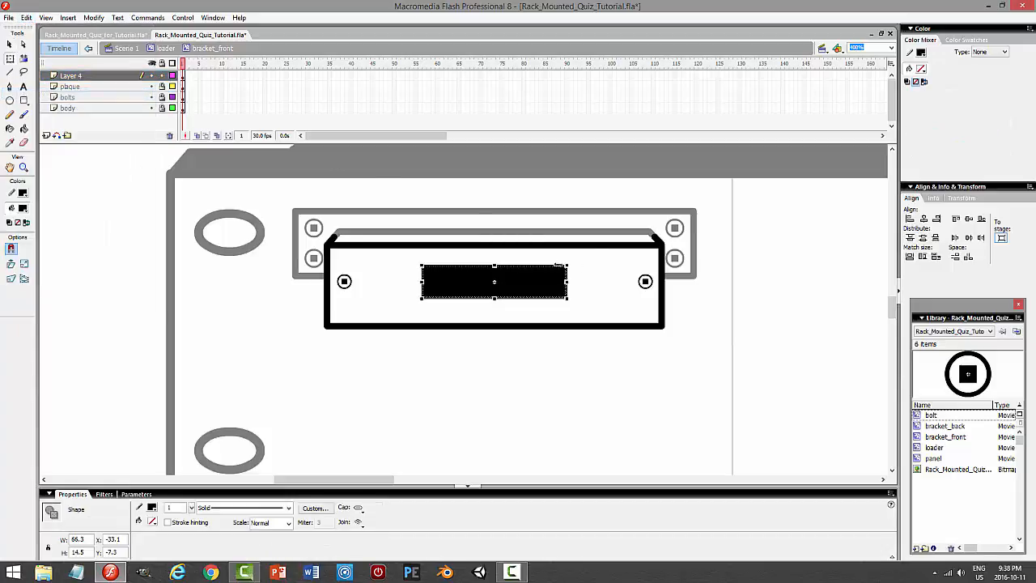
pyautogui.moveTo(565, 266); pyautogui.dragTo(572, 261)
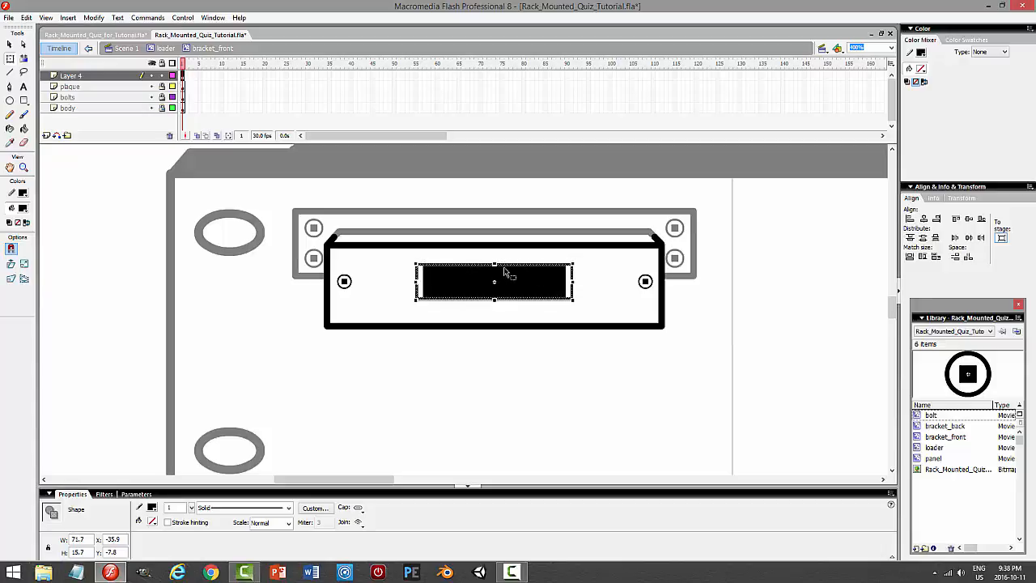
pyautogui.moveTo(494, 264); pyautogui.dragTo(495, 260)
pyautogui.moveTo(573, 281); pyautogui.dragTo(571, 280)
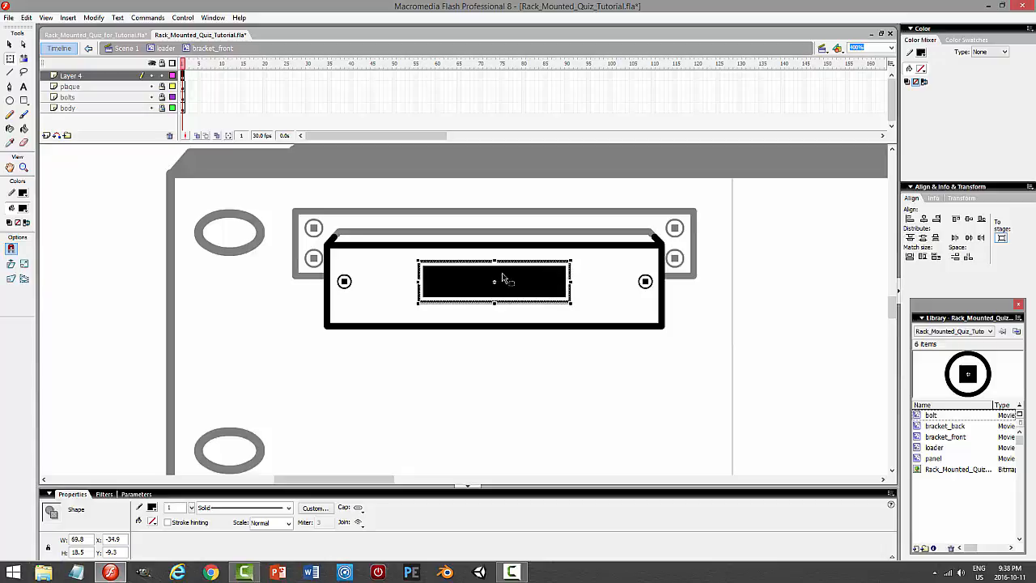
pyautogui.click(602, 293)
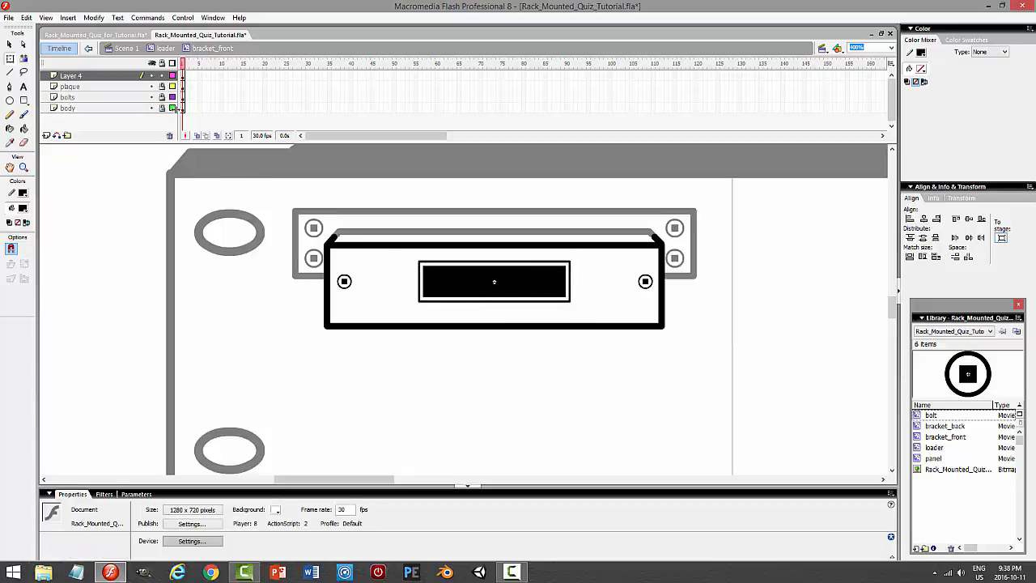
# - Set the plaque frame outline's stroke style to hairline
pyautogui.click(438, 265)
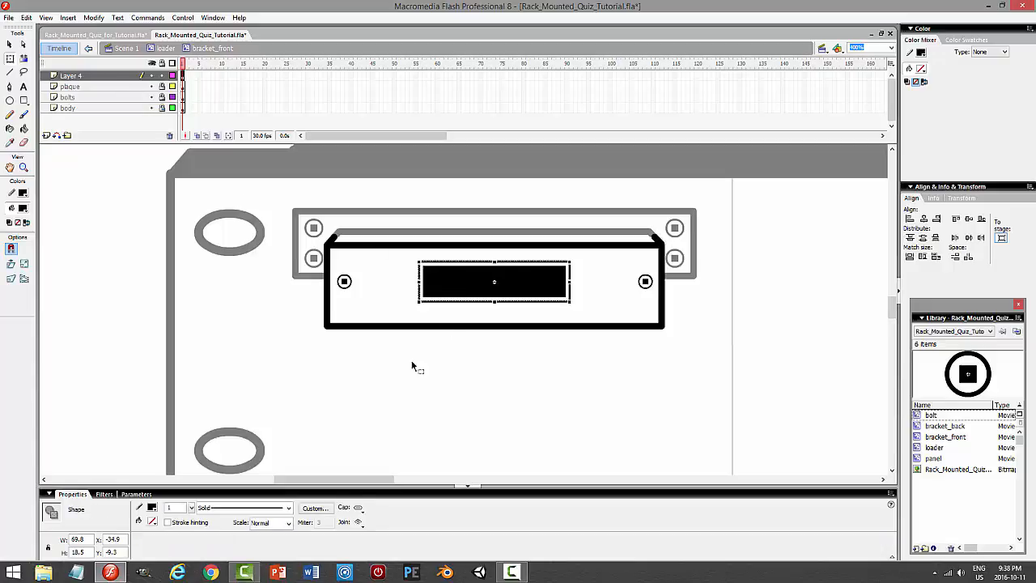
pyautogui.click(231, 513)
pyautogui.click(234, 517)
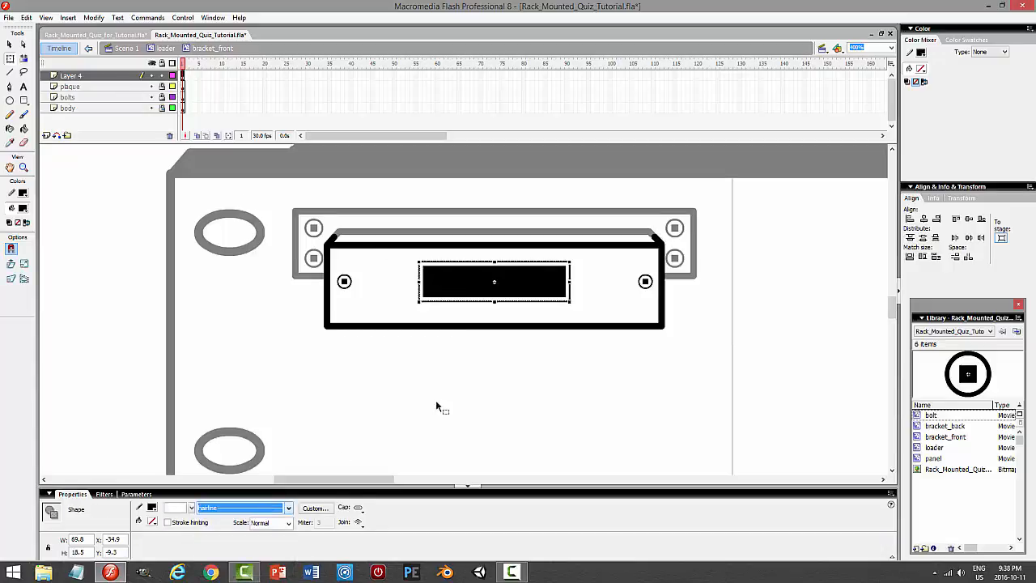
# - Delete the middle part of each side of the plaque's frame outline, leaving only the four corner brackets
pyautogui.click(485, 387)
pyautogui.click(10, 46)
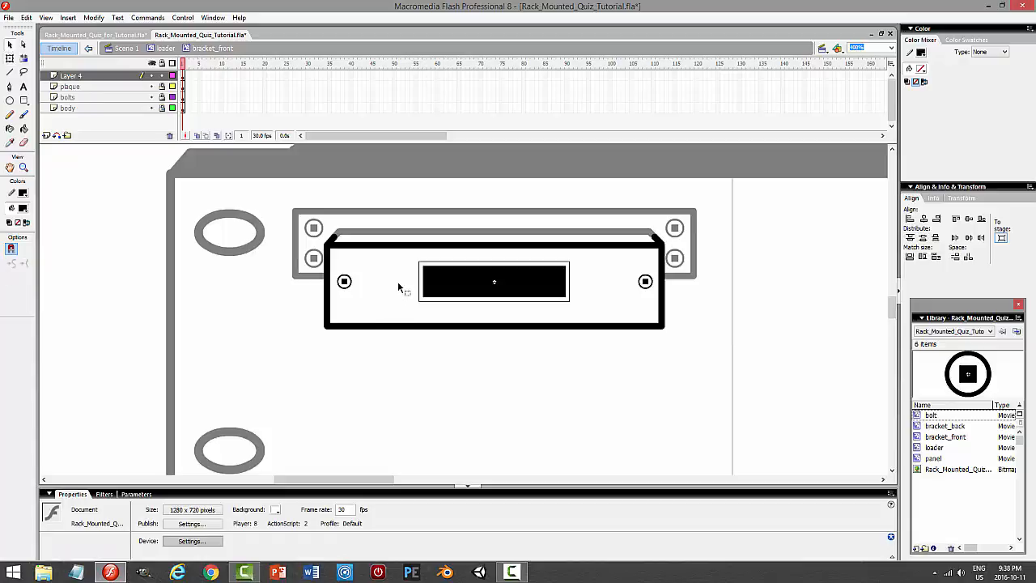
pyautogui.moveTo(405, 280); pyautogui.dragTo(603, 303)
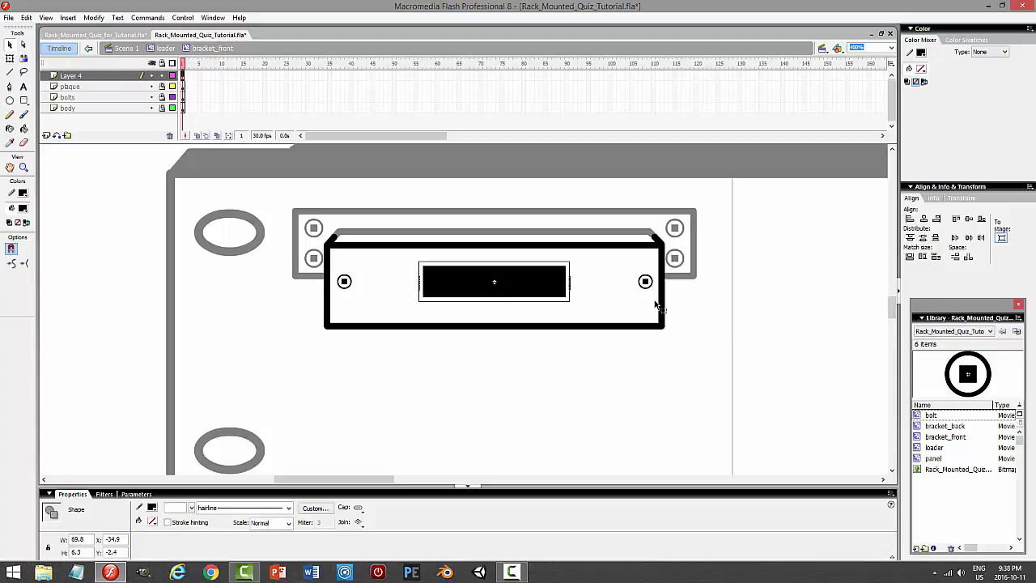
pyautogui.click(655, 303)
pyautogui.moveTo(605, 287); pyautogui.dragTo(408, 273)
pyautogui.click(650, 303)
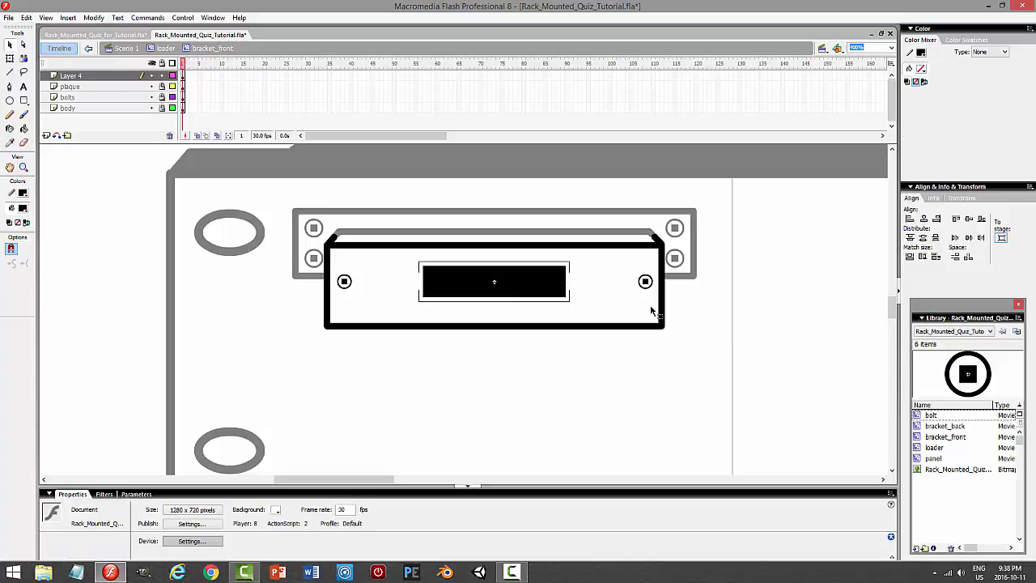
pyautogui.moveTo(433, 262); pyautogui.dragTo(563, 316)
pyautogui.click(563, 316)
# - Rename Layer 4, which holds the corner brackets, as curves
pyautogui.doubleClick(121, 76)
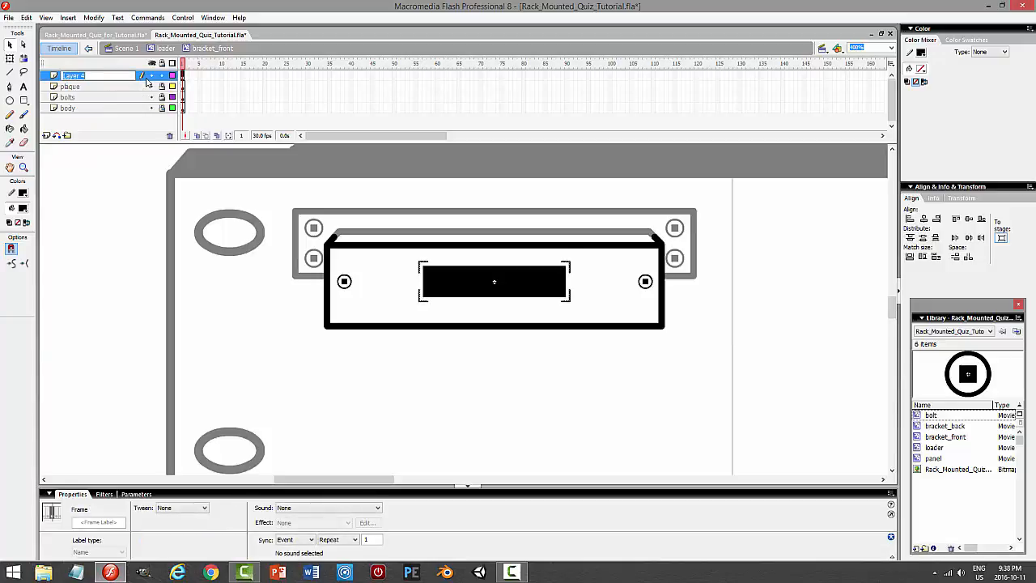
pyautogui.write('curves')
pyautogui.press('Return')
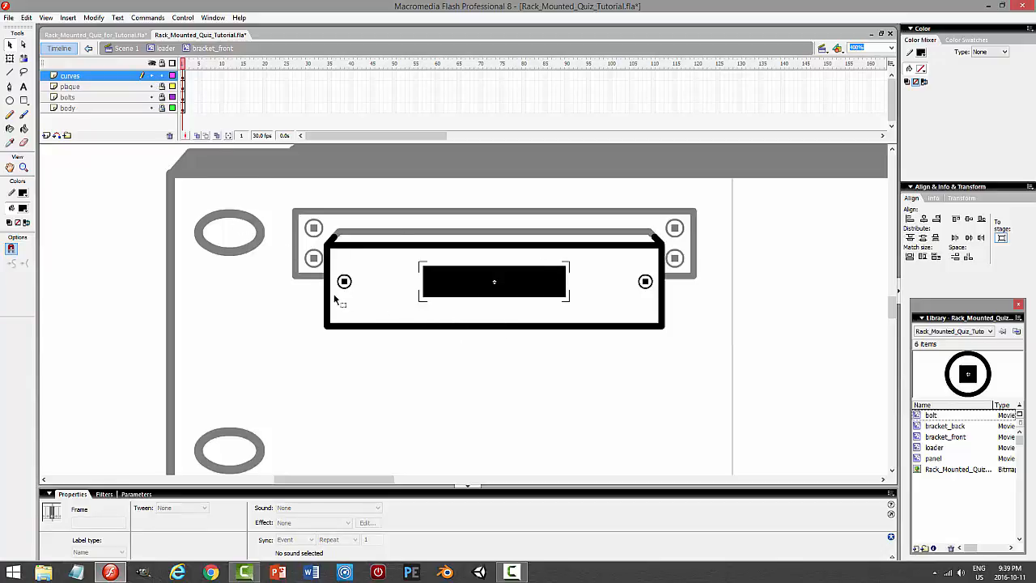
# - Lock the curves and bolts layers
pyautogui.click(162, 76)
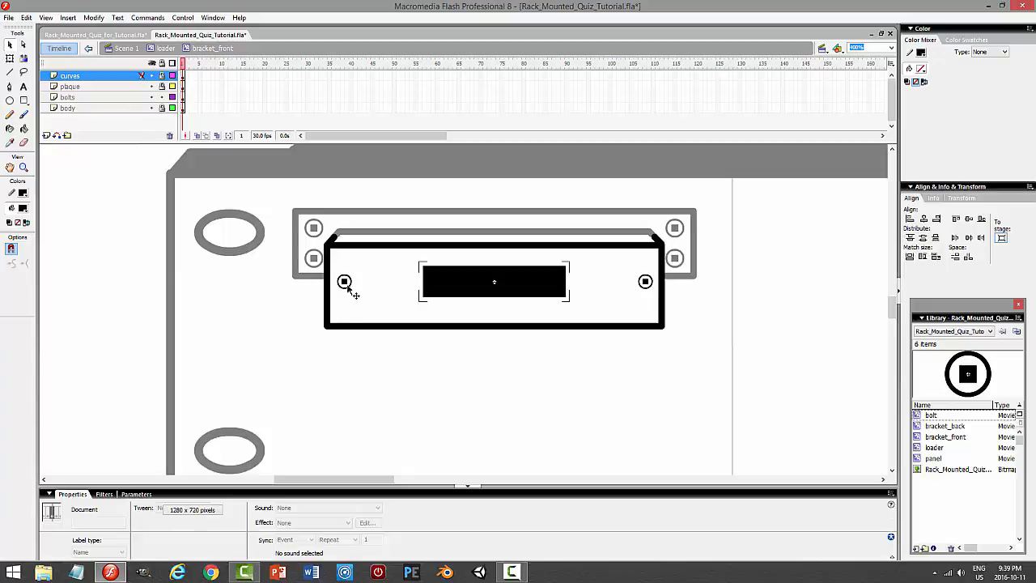
pyautogui.click(345, 285)
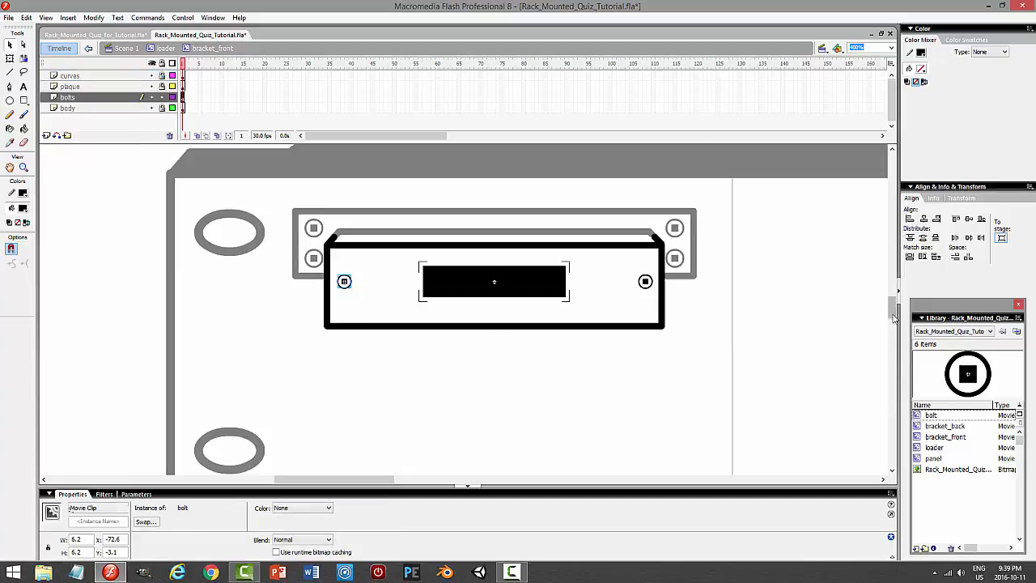
pyautogui.moveTo(894, 319)
pyautogui.mouseDown()
pyautogui.moveTo(896, 207)
pyautogui.moveTo(908, 280)
pyautogui.moveTo(896, 318)
pyautogui.mouseUp()
pyautogui.click(161, 97)
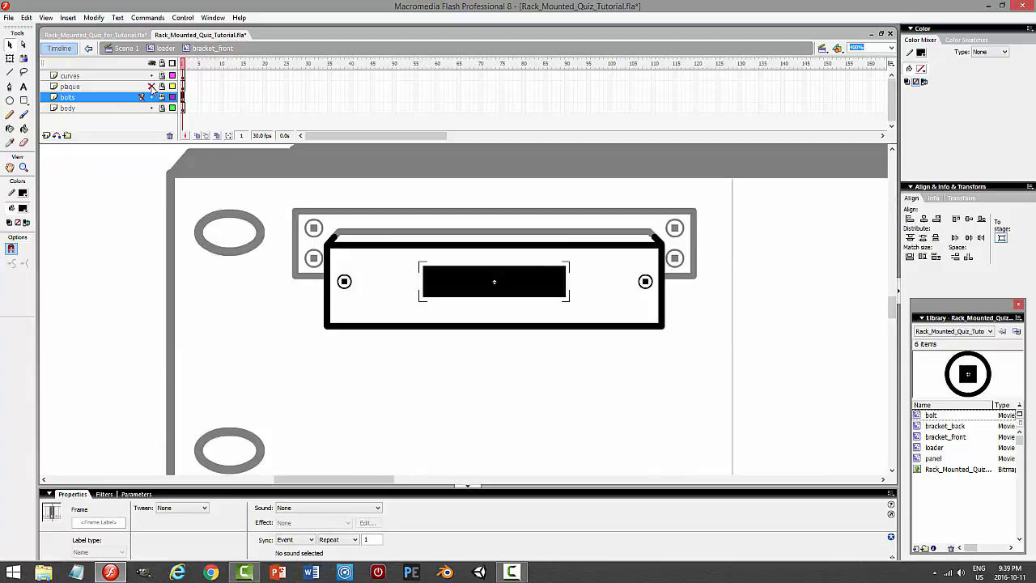
# - On a new layer above curves, draw a white circle without a stroke, about 2.7 across, in the black plaque's upper-left corner
pyautogui.click(103, 76)
pyautogui.click(47, 136)
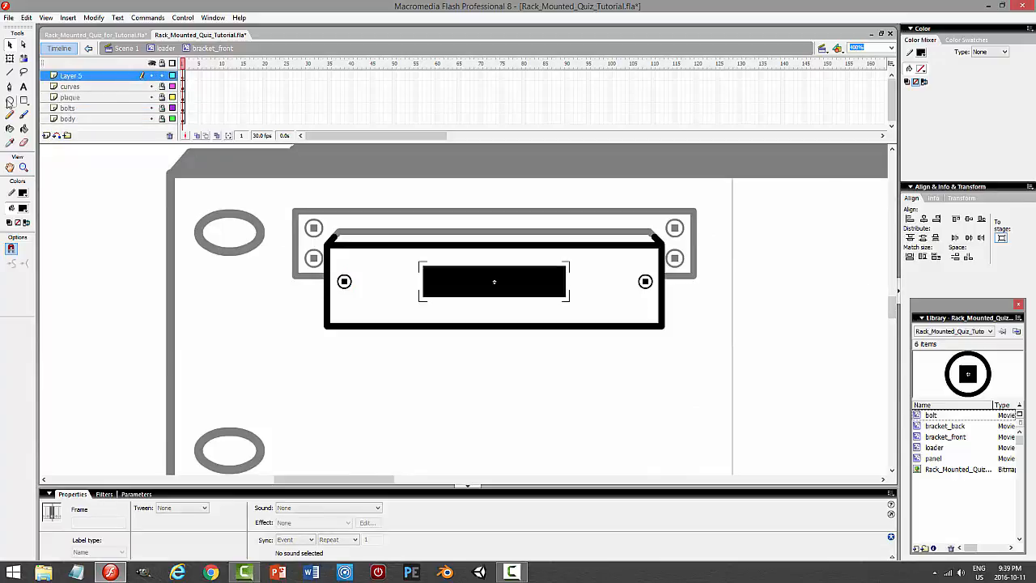
pyautogui.press('o')
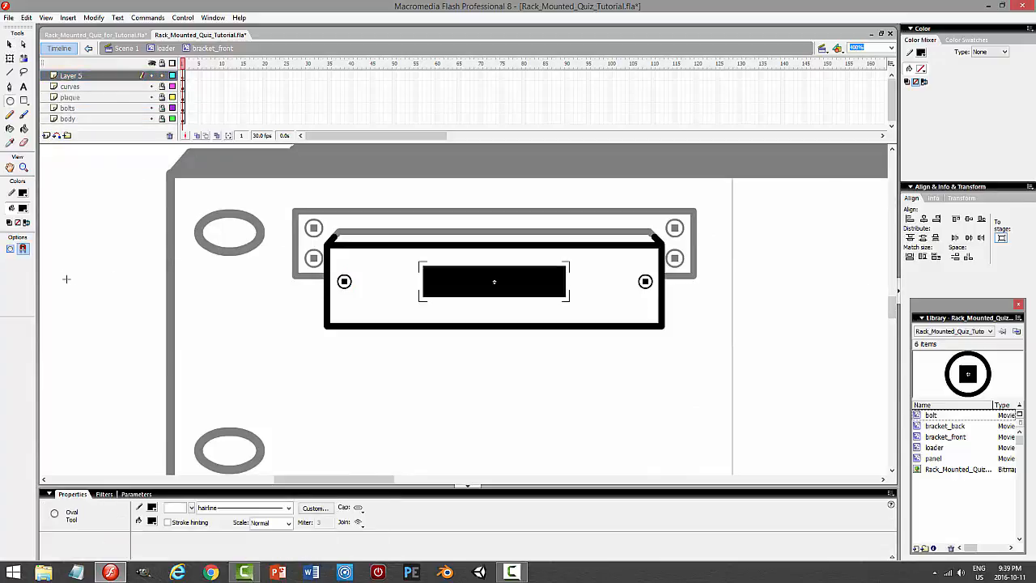
pyautogui.click(23, 209)
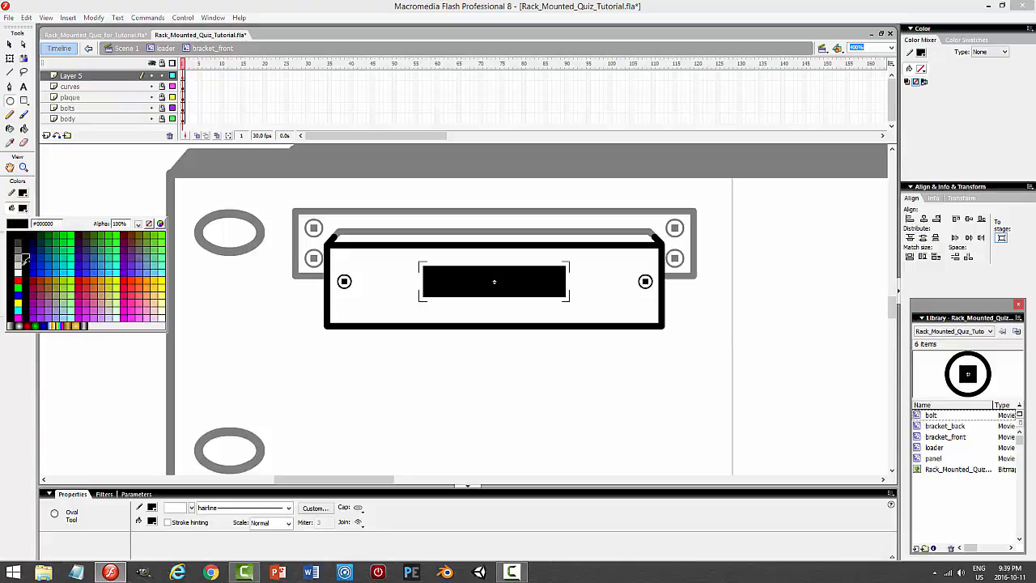
pyautogui.click(14, 275)
pyautogui.click(24, 194)
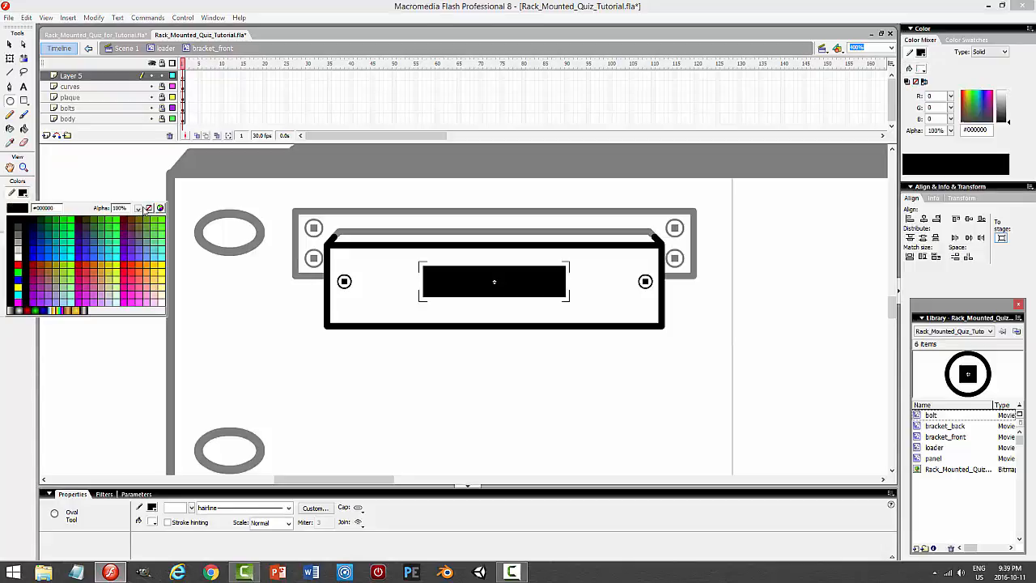
pyautogui.click(148, 208)
pyautogui.click(890, 47)
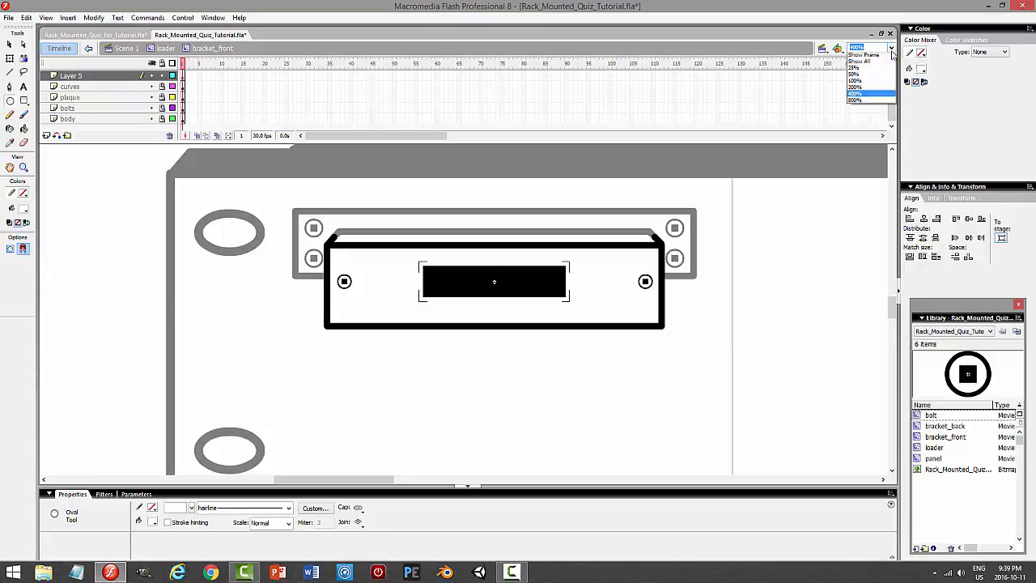
pyautogui.click(874, 101)
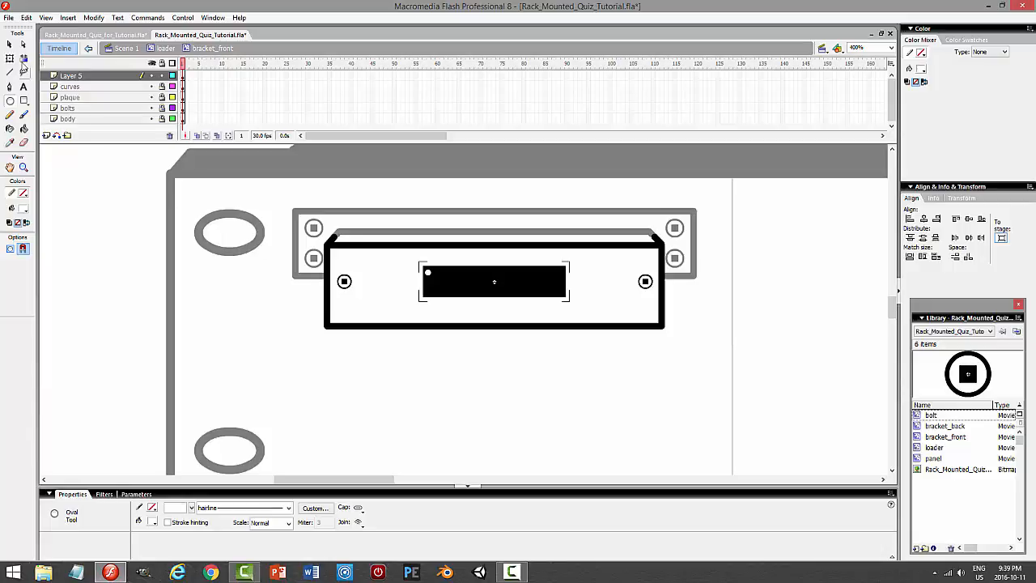
# - Copy the white circle to the plaque's upper-right corner, and copy the upper pair down to the two lower corners
pyautogui.click(10, 45)
pyautogui.click(428, 273)
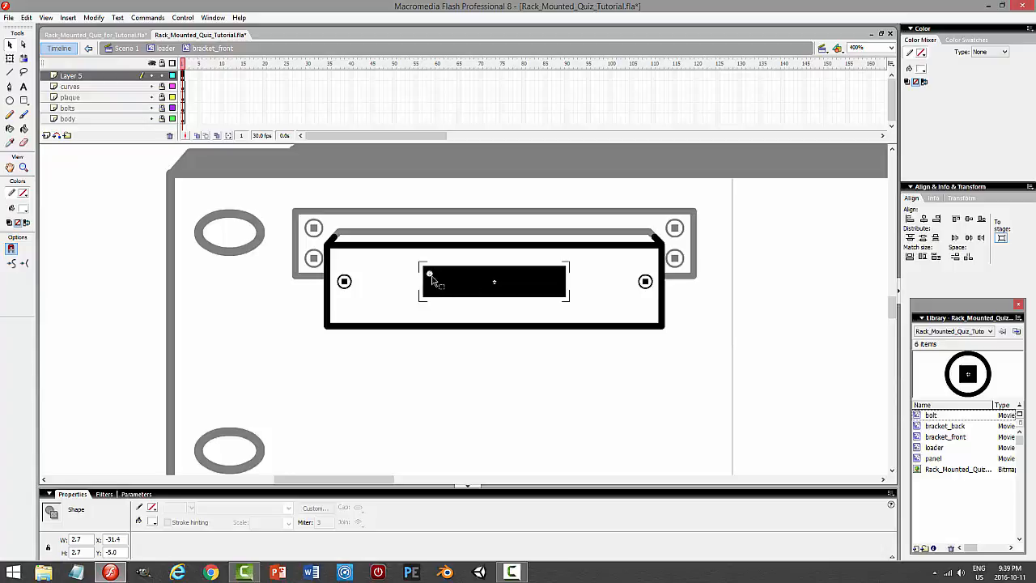
pyautogui.moveTo(530, 289); pyautogui.dragTo(564, 294)
pyautogui.click(611, 295)
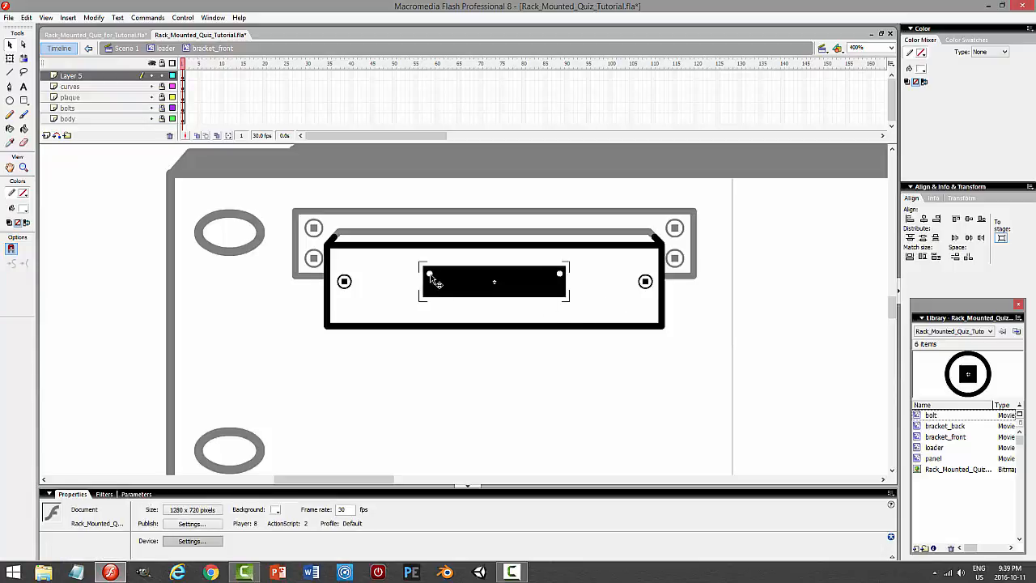
pyautogui.click(432, 277)
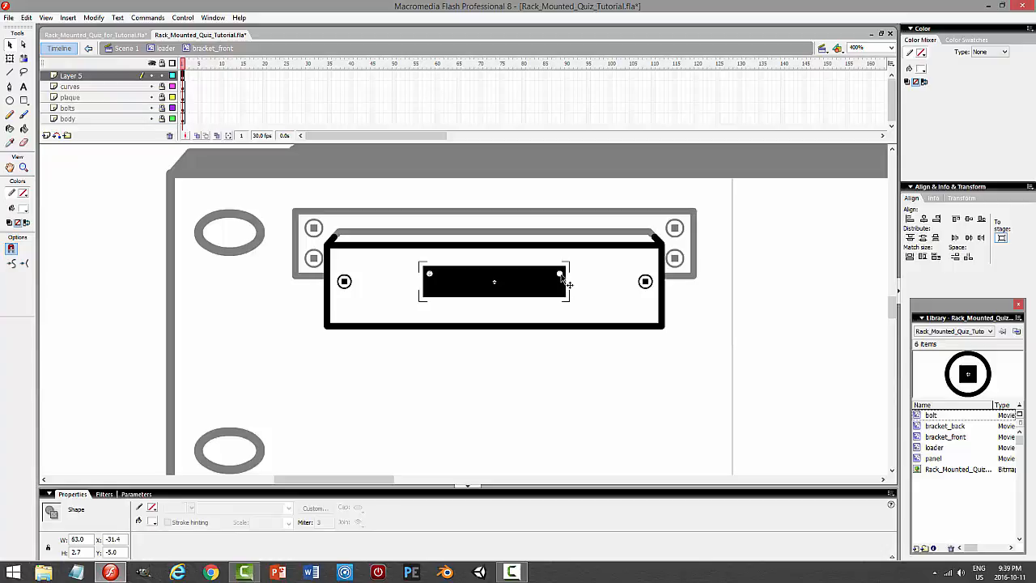
pyautogui.moveTo(561, 277); pyautogui.dragTo(564, 296)
pyautogui.click(574, 349)
# - Test the movie to examine the plaque and its white bolts at actual size, and close the preview
pyautogui.hotkey('ctrl', 'Return')
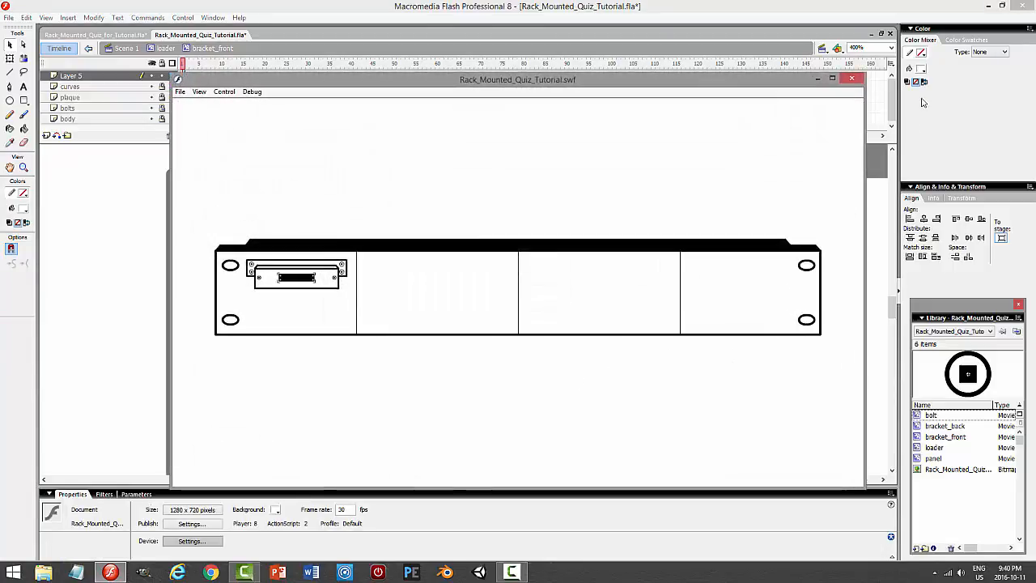
pyautogui.click(851, 78)
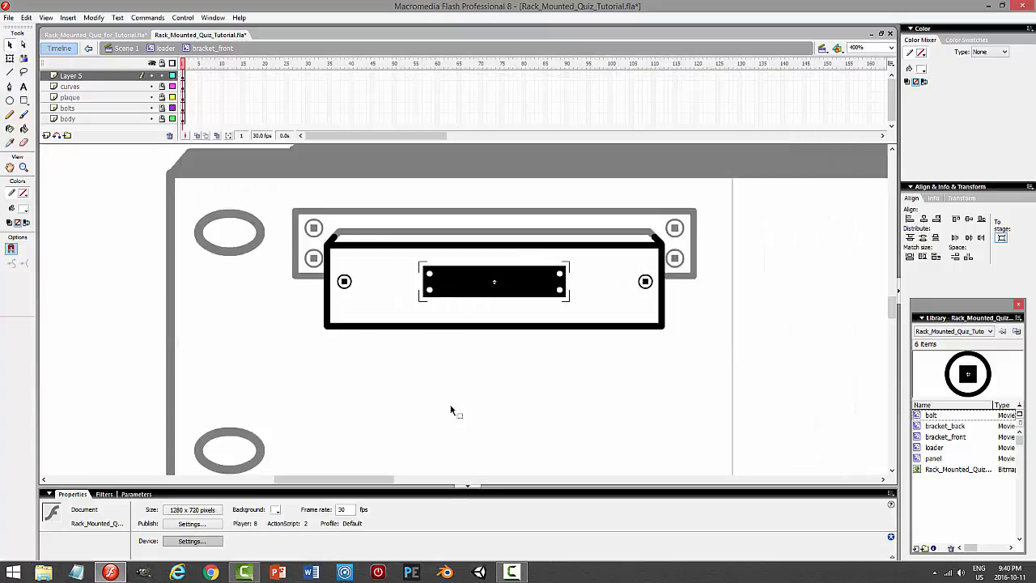
pyautogui.hotkey('ctrl', 'Return')
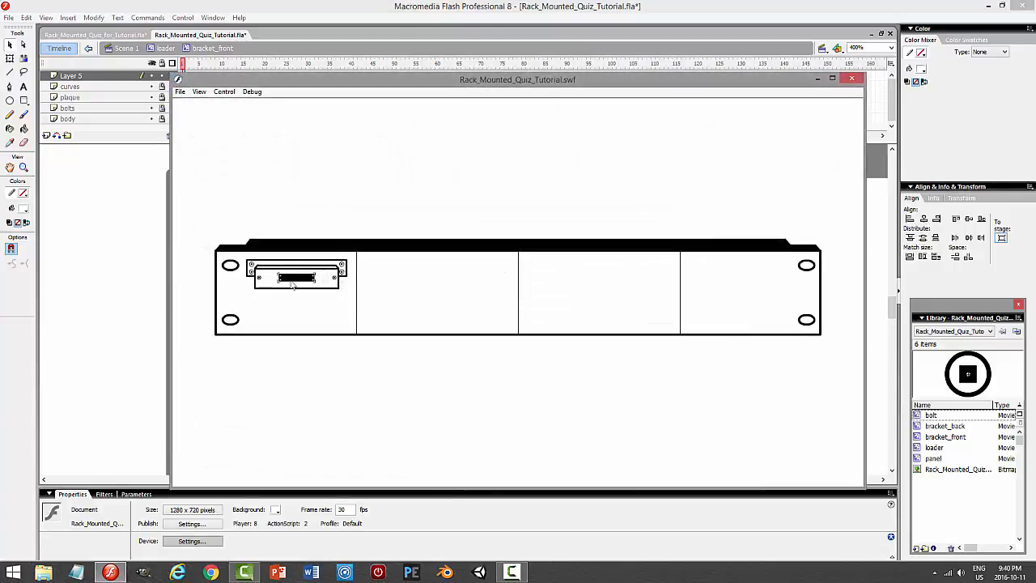
pyautogui.click(853, 79)
# - Rename Layer 5 as white bolts and save the file
pyautogui.hotkey('ctrl', 's')
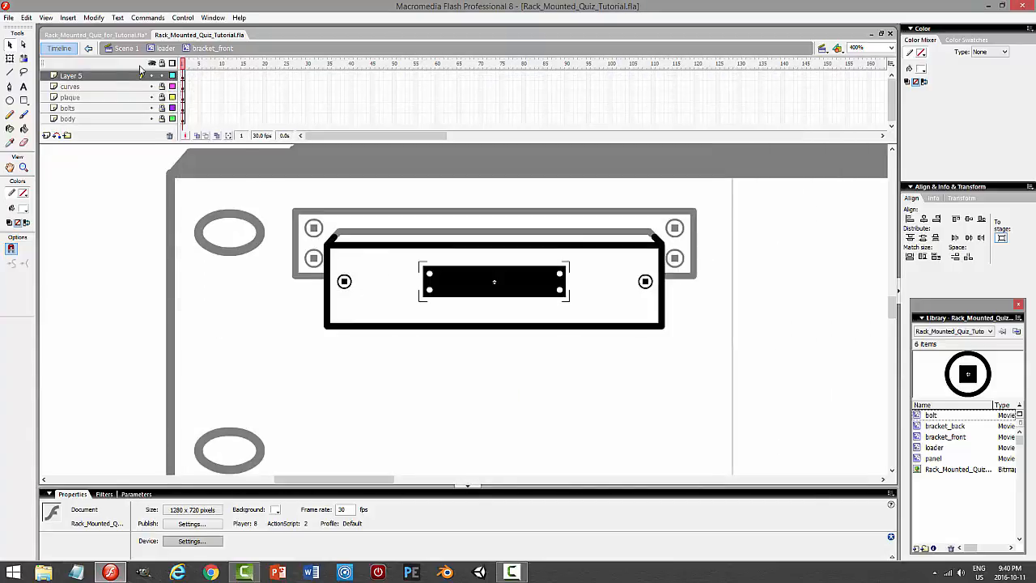
pyautogui.doubleClick(105, 76)
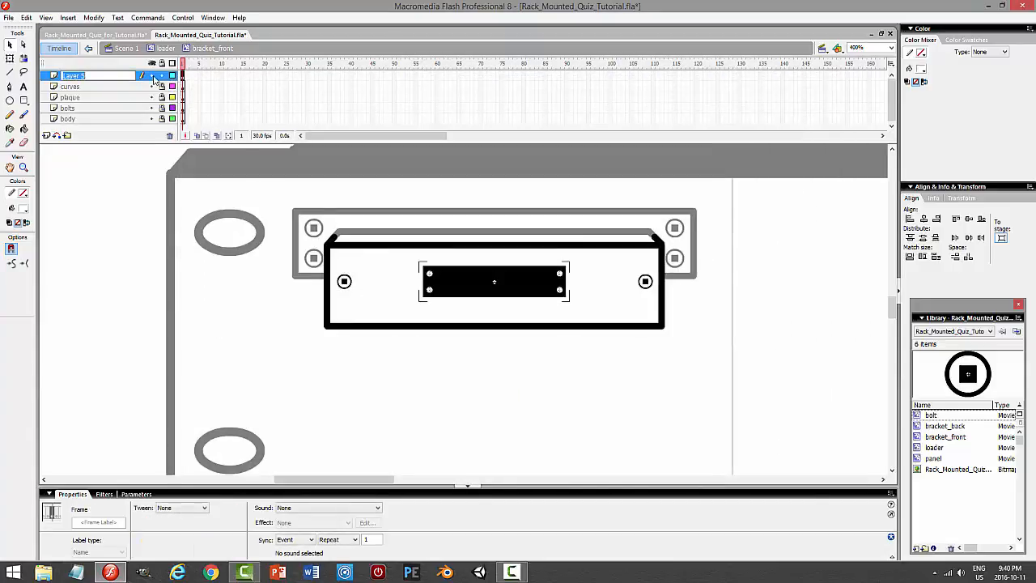
pyautogui.write('white bolts')
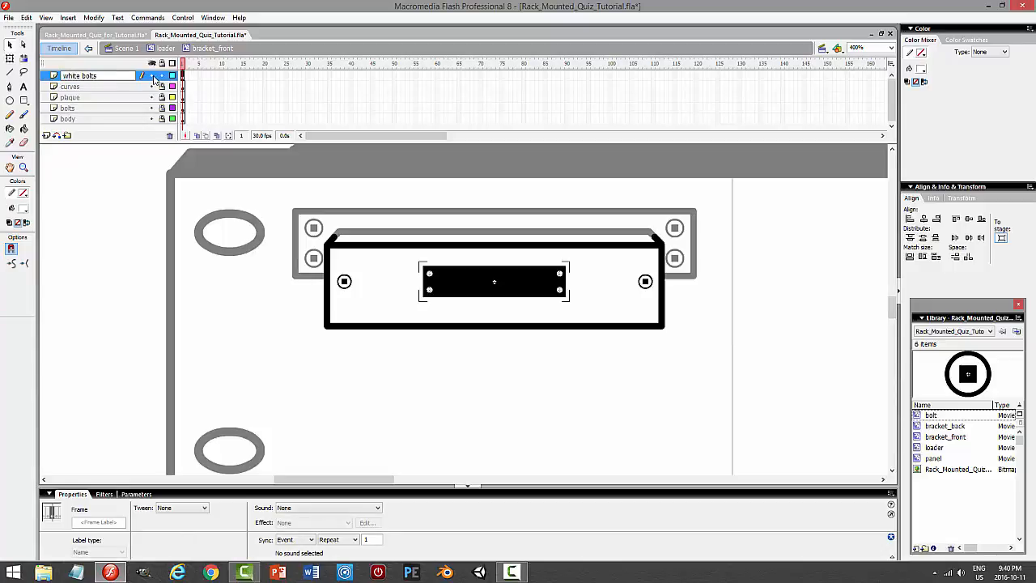
pyautogui.press('Return')
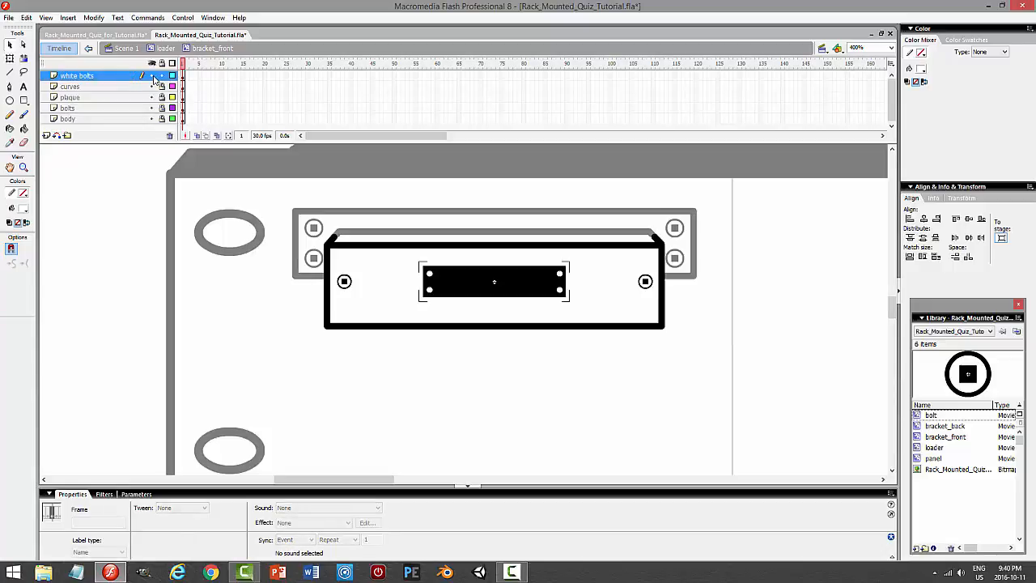
pyautogui.hotkey('ctrl', 's')
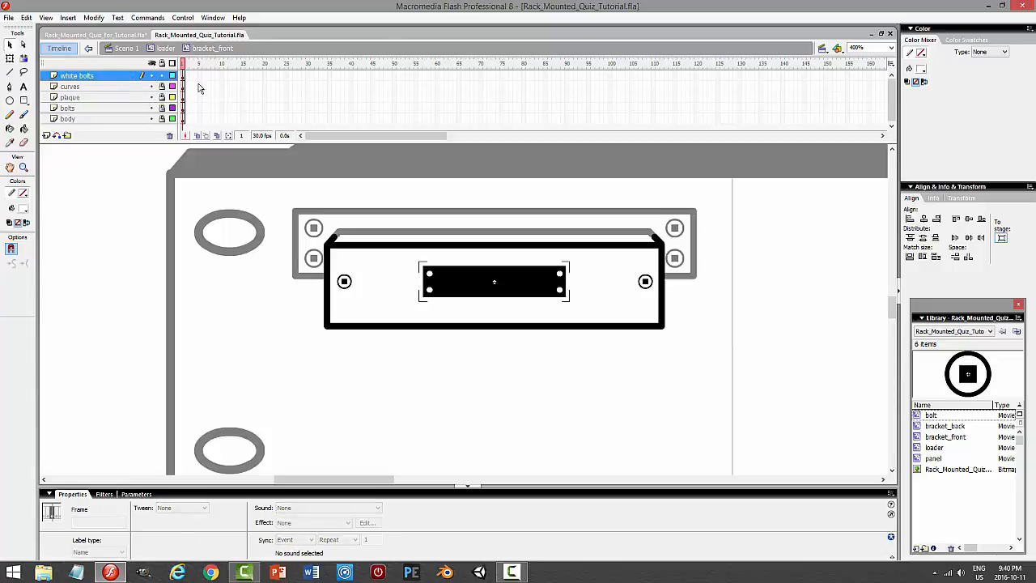
# - Examine the resistors beside the plaque in the reference image and in the Rack_Mounted_Quiz_for_Tutorial file
pyautogui.moveTo(886, 318); pyautogui.dragTo(908, 218)
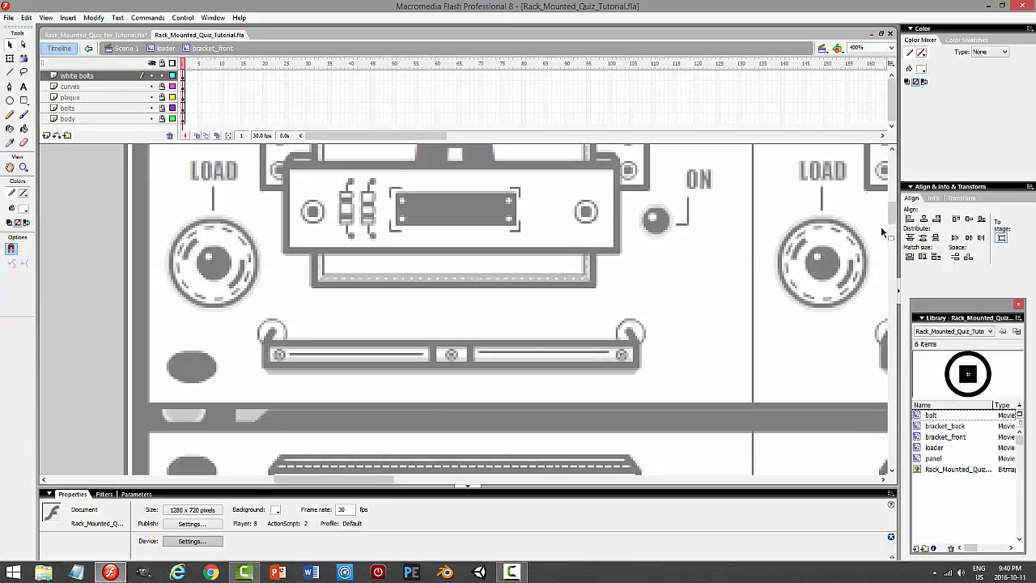
pyautogui.click(120, 35)
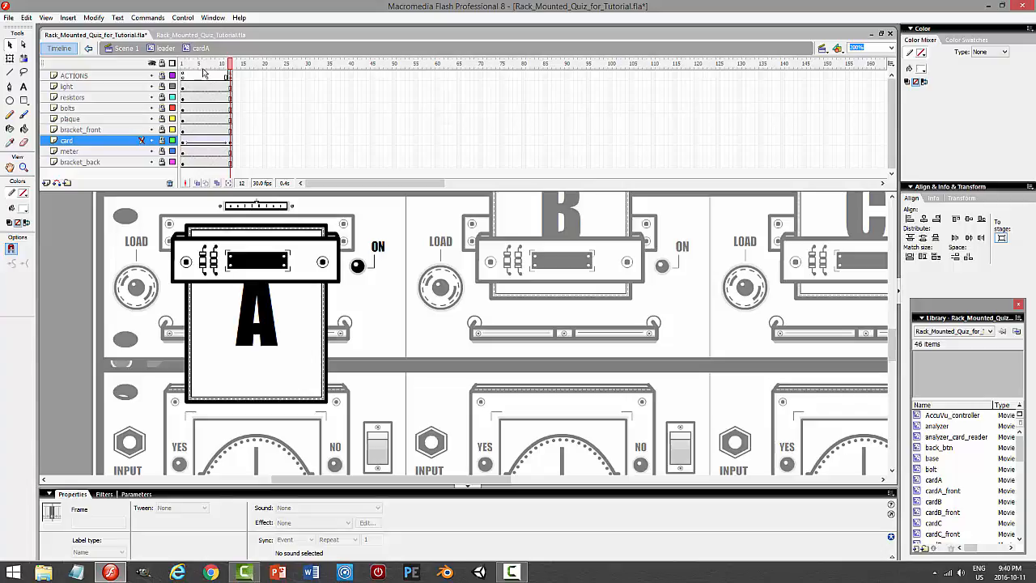
pyautogui.click(195, 36)
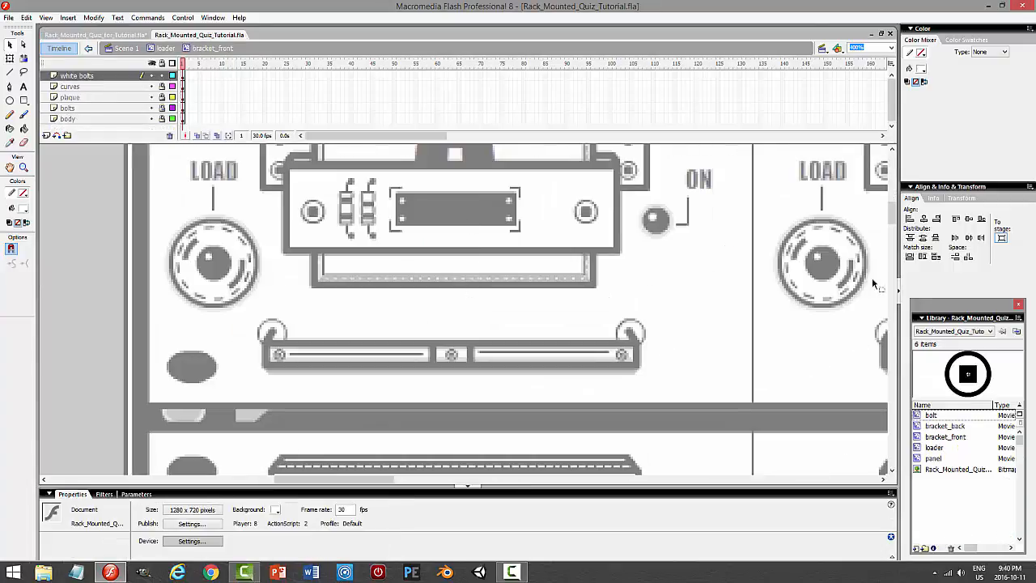
pyautogui.moveTo(891, 213); pyautogui.dragTo(895, 312)
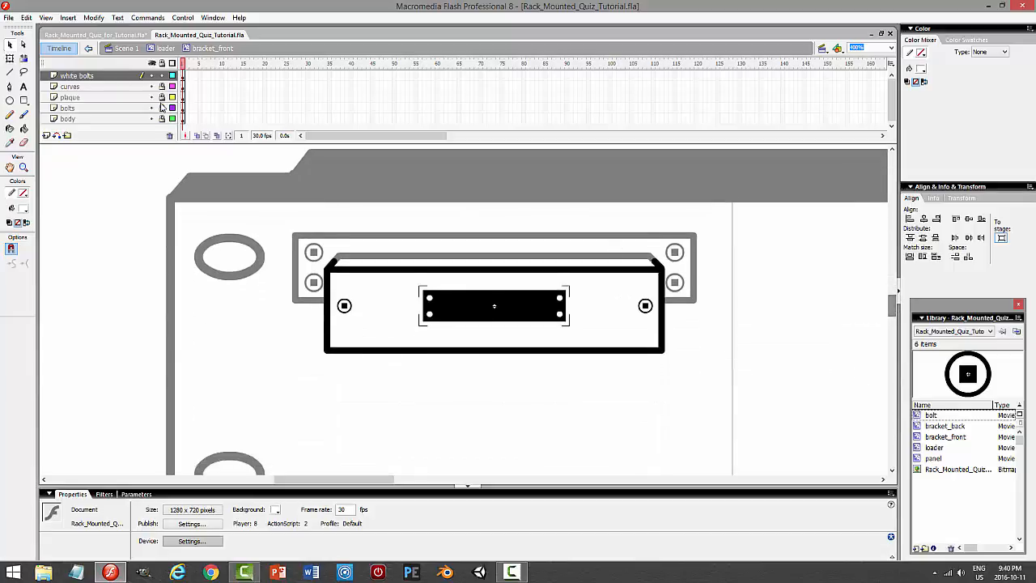
# - Lock the white bolts layer and add a new layer named resistor above it
pyautogui.click(97, 76)
pyautogui.click(46, 135)
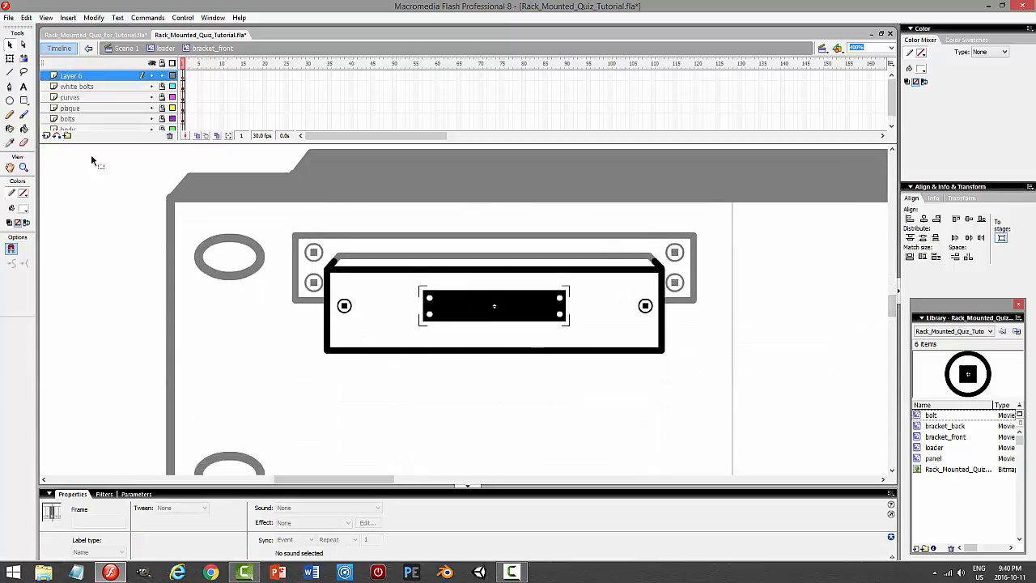
pyautogui.doubleClick(115, 76)
pyautogui.write('resistor')
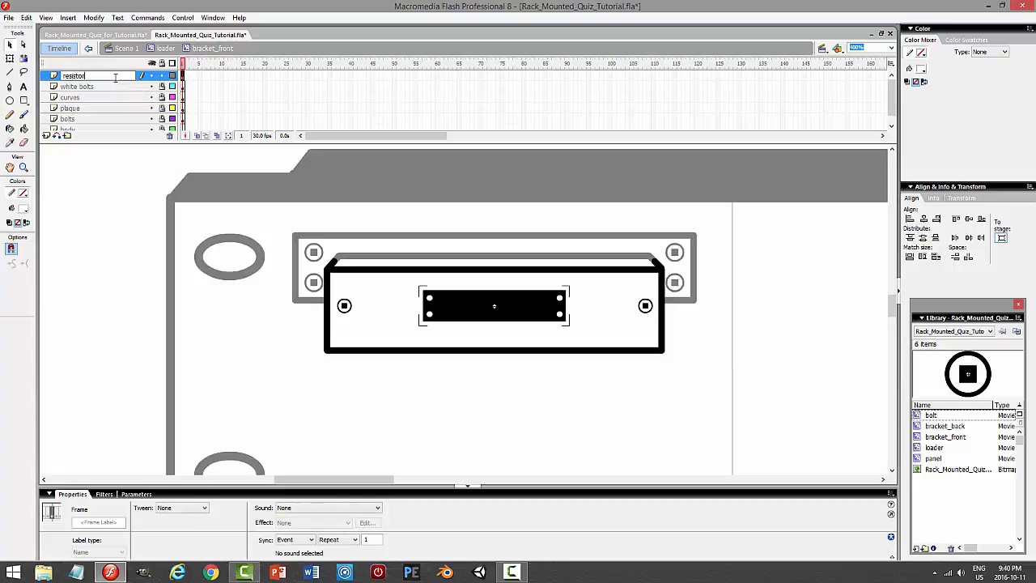
pyautogui.press('Return')
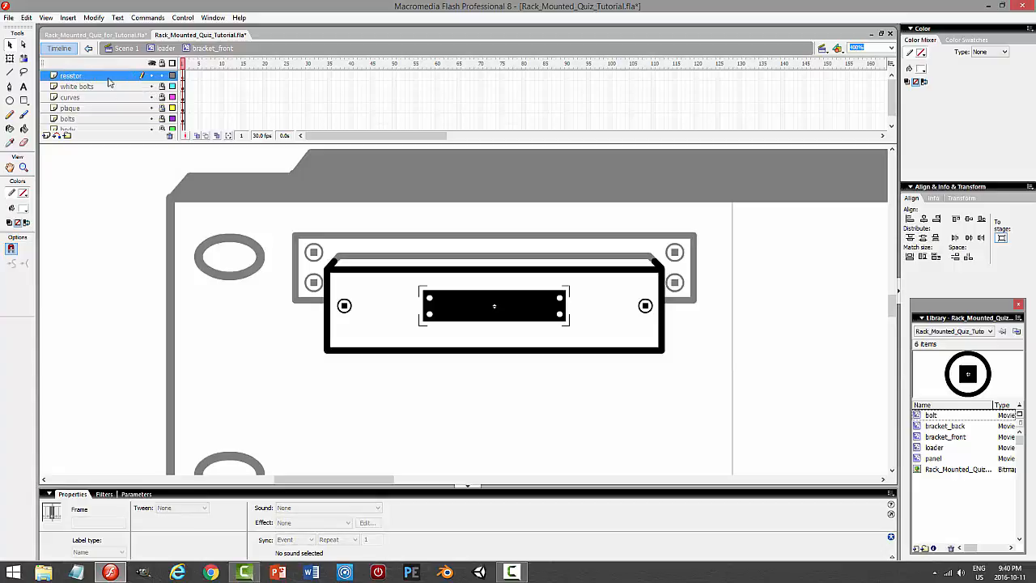
# - Set the Rectangle tool to a black (#000000) stroke in hairline style
pyautogui.click(25, 100)
pyautogui.click(25, 194)
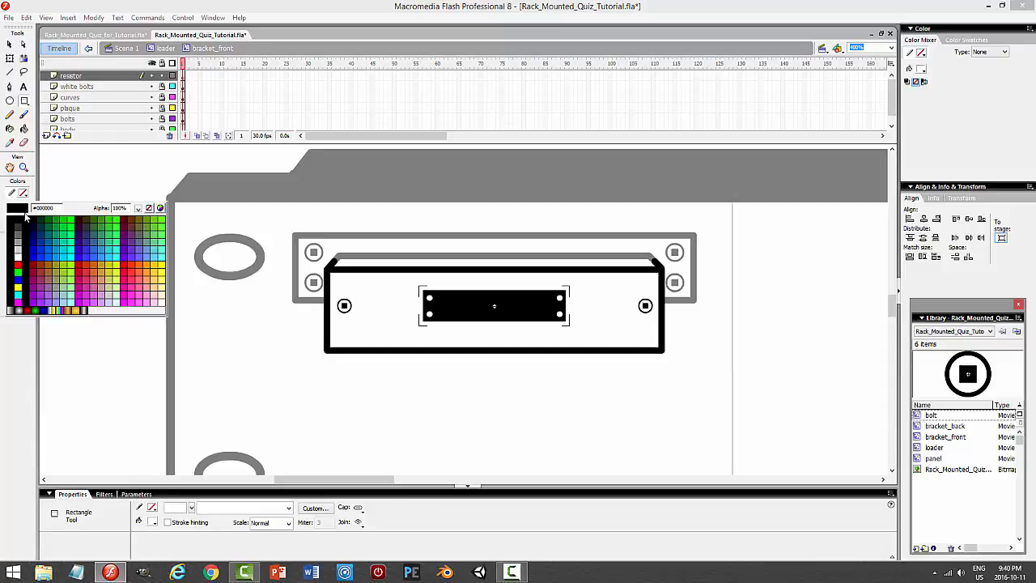
pyautogui.click(22, 219)
pyautogui.click(229, 510)
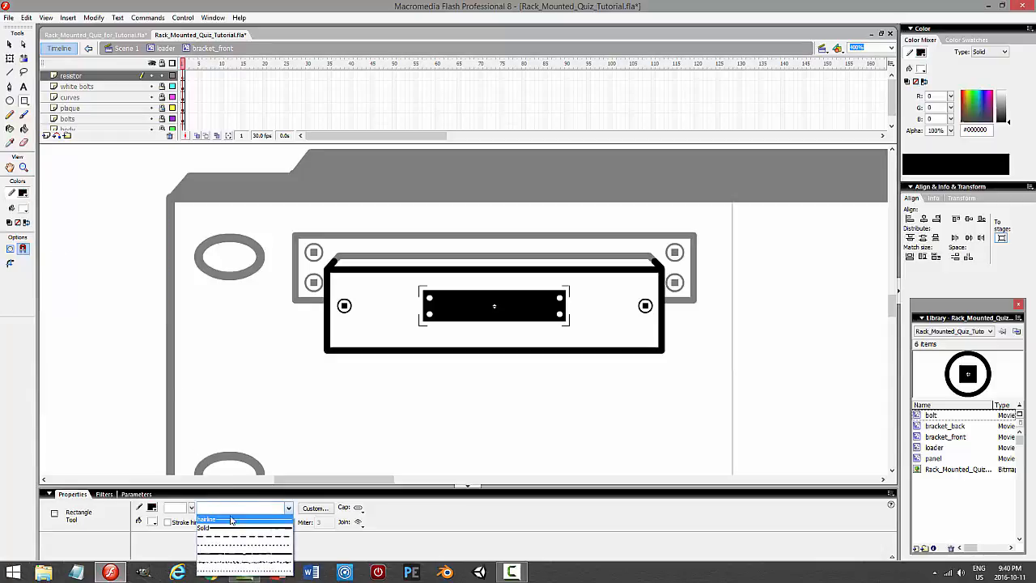
pyautogui.click(233, 520)
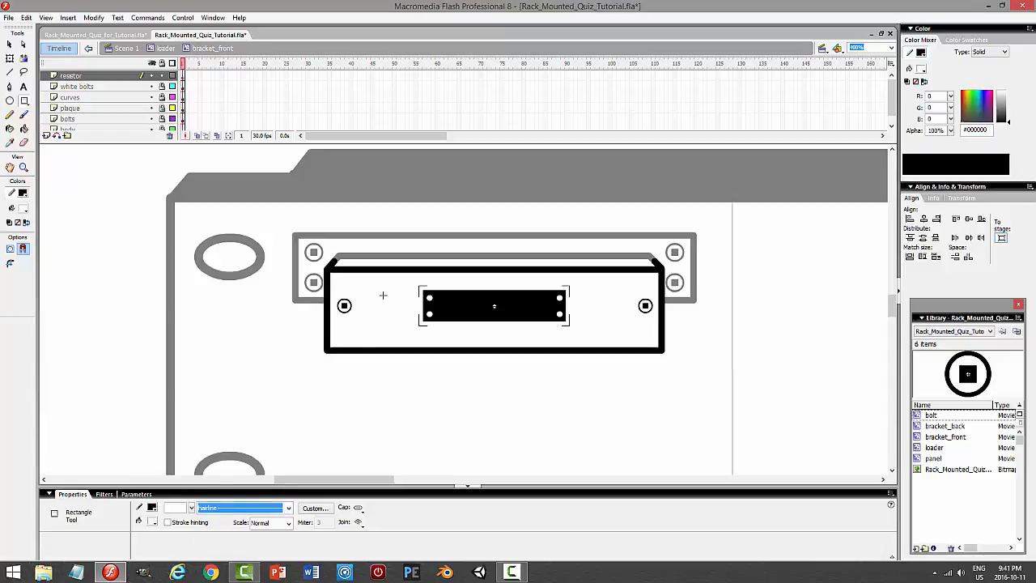
# - Draw a rectangle about 6.8 wide and 15.5 high between the left bolt and the plaque, with a solid stroke of 1
pyautogui.moveTo(384, 291); pyautogui.dragTo(399, 324)
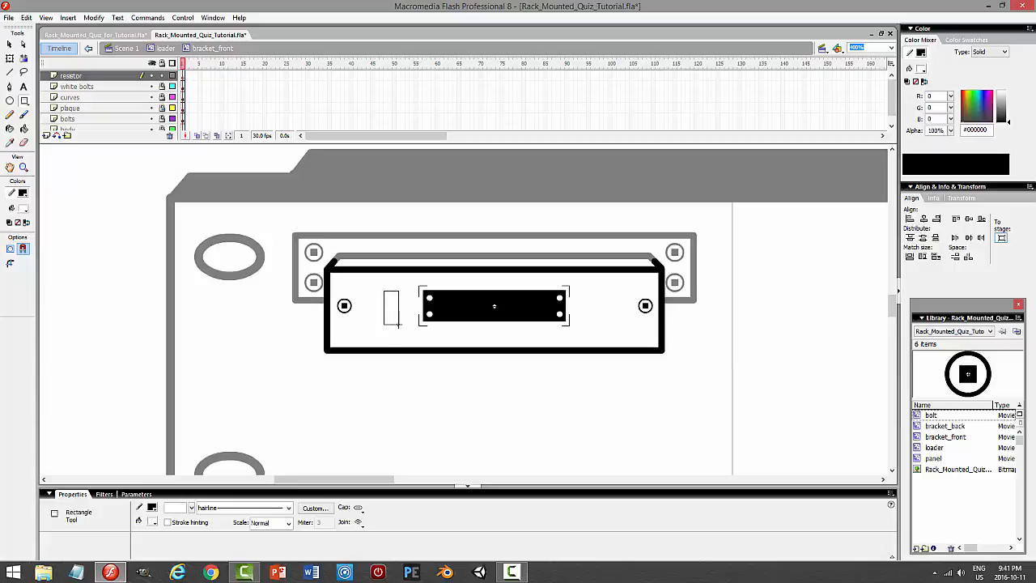
pyautogui.click(9, 45)
pyautogui.moveTo(890, 308)
pyautogui.mouseDown()
pyautogui.moveTo(892, 212)
pyautogui.moveTo(891, 306)
pyautogui.mouseUp()
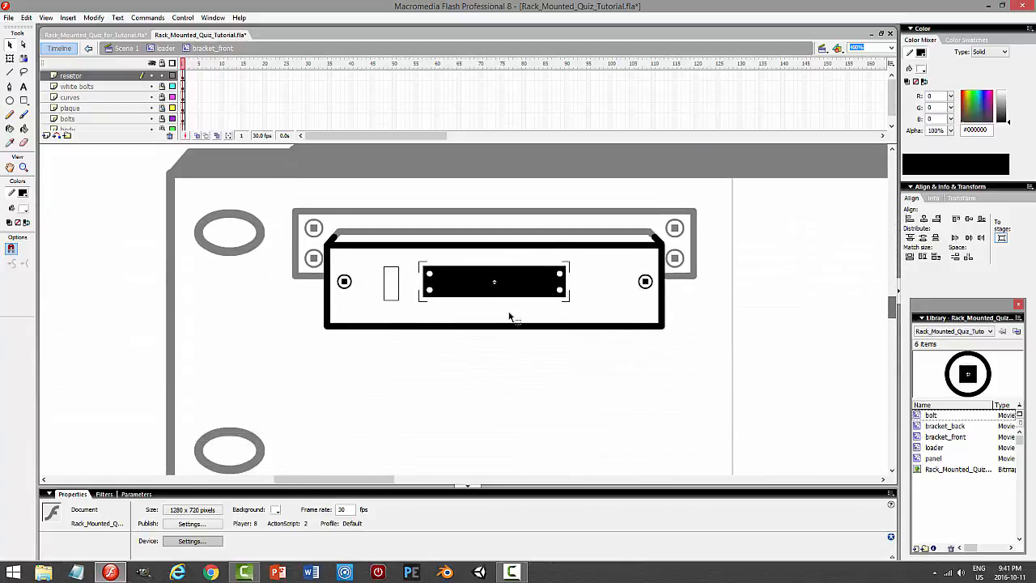
pyautogui.click(392, 273)
pyautogui.click(217, 508)
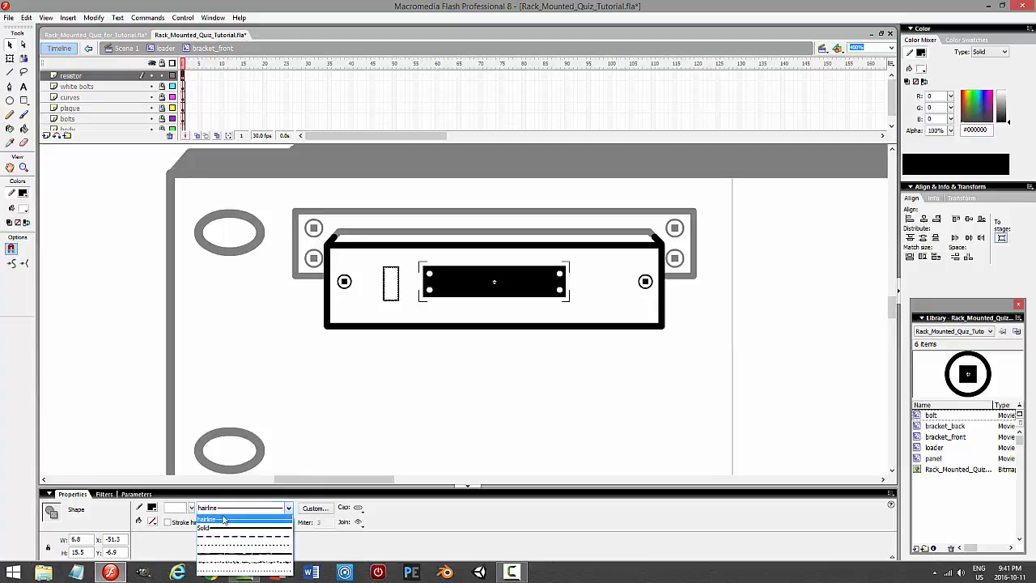
pyautogui.click(225, 528)
pyautogui.click(432, 380)
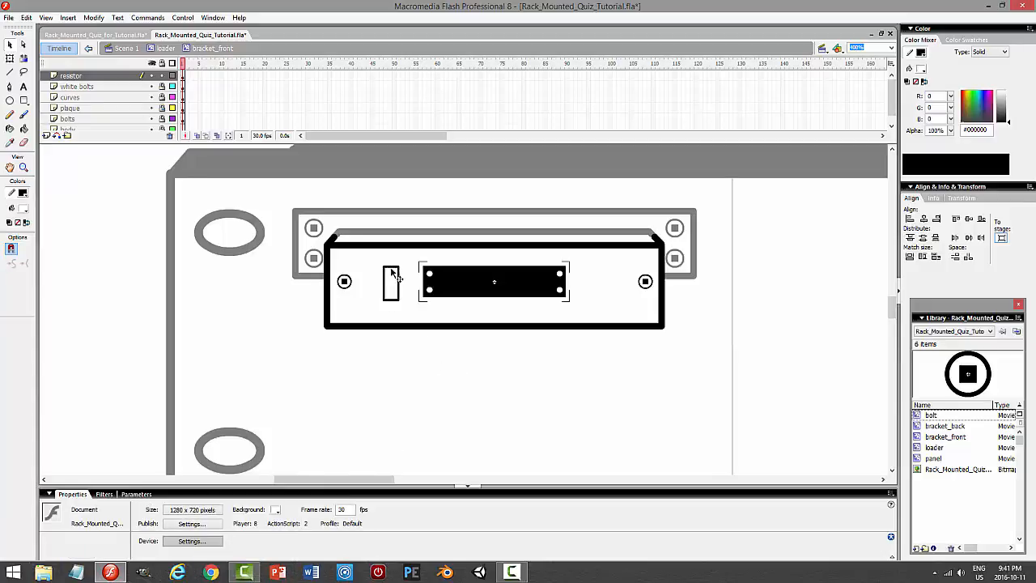
# - Copy the small rectangle's top edge and place two pasted copies across its middle, at Y -1.9 and Y 0.3
pyautogui.click(392, 270)
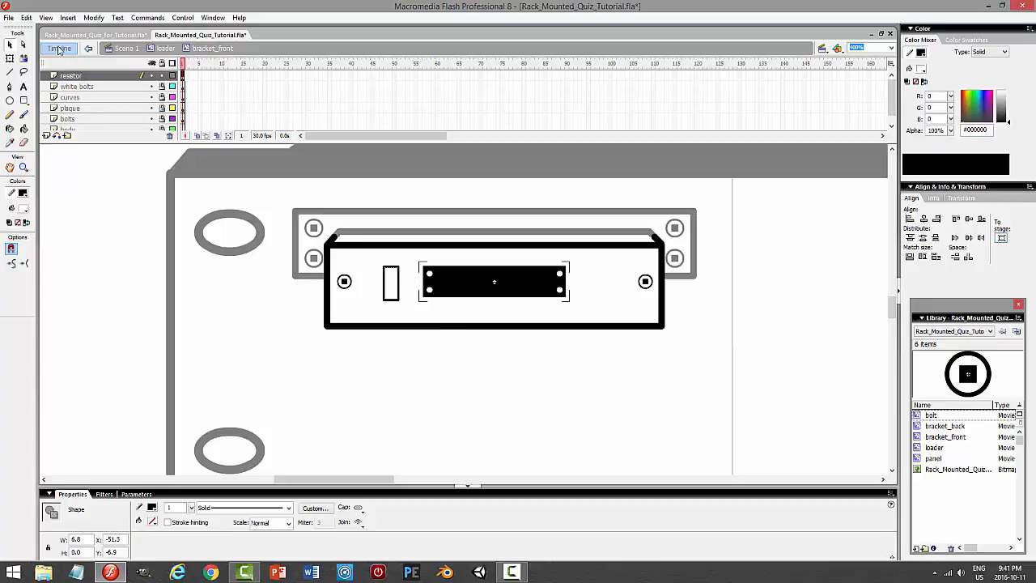
pyautogui.click(35, 18)
pyautogui.click(26, 69)
pyautogui.click(26, 18)
pyautogui.click(31, 81)
pyautogui.click(26, 20)
pyautogui.click(31, 70)
pyautogui.click(26, 19)
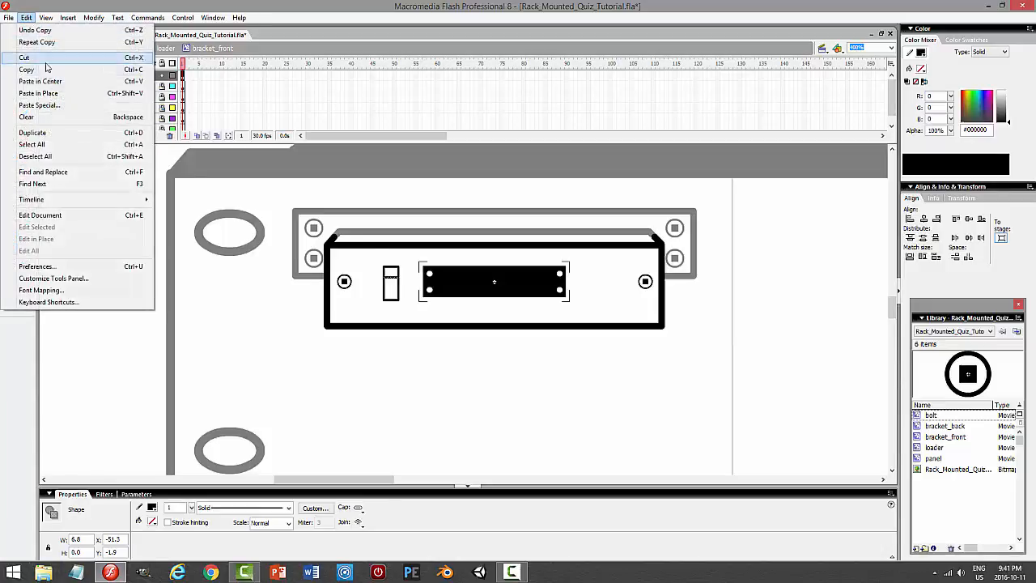
pyautogui.click(40, 82)
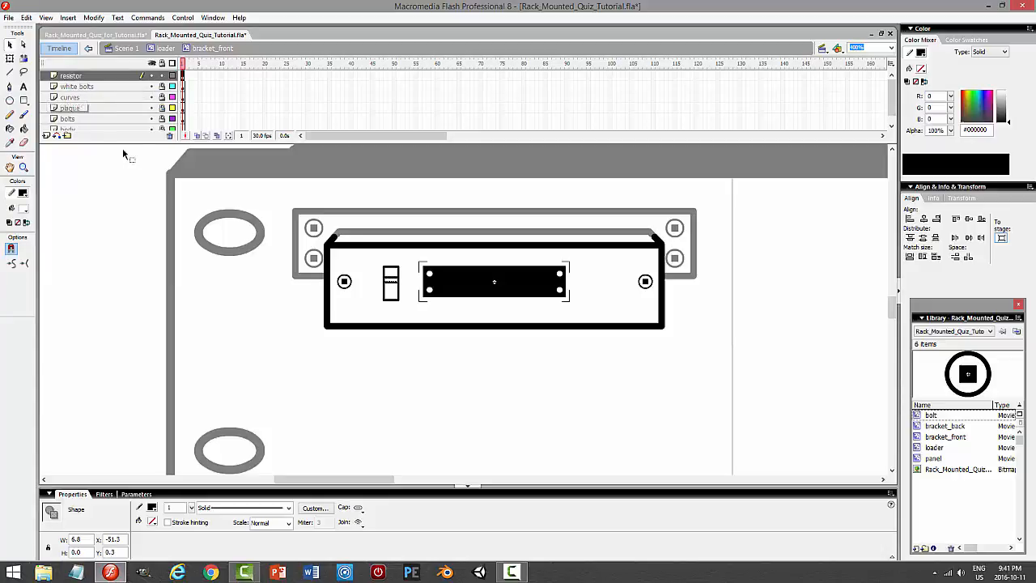
# - Paste a third copy of the edge line across the lower part of the small rectangle, at Y 5.3
pyautogui.click(26, 18)
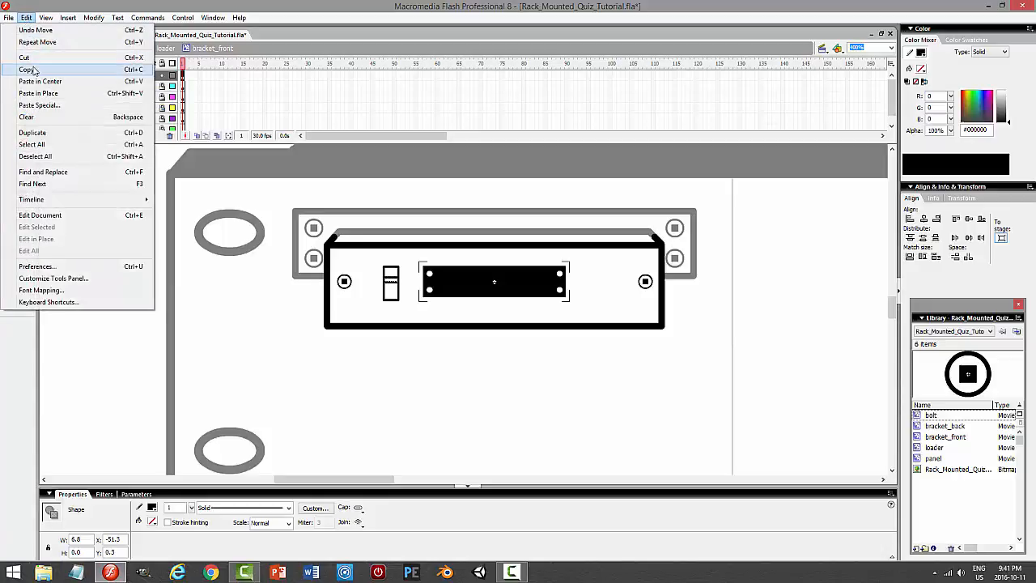
pyautogui.click(33, 70)
pyautogui.click(27, 17)
pyautogui.click(39, 81)
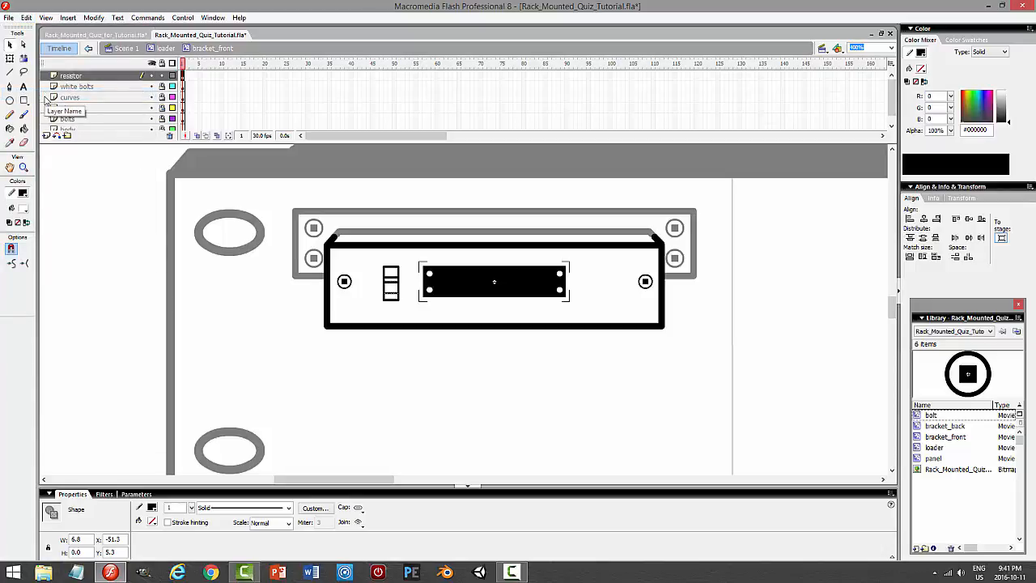
pyautogui.click(456, 378)
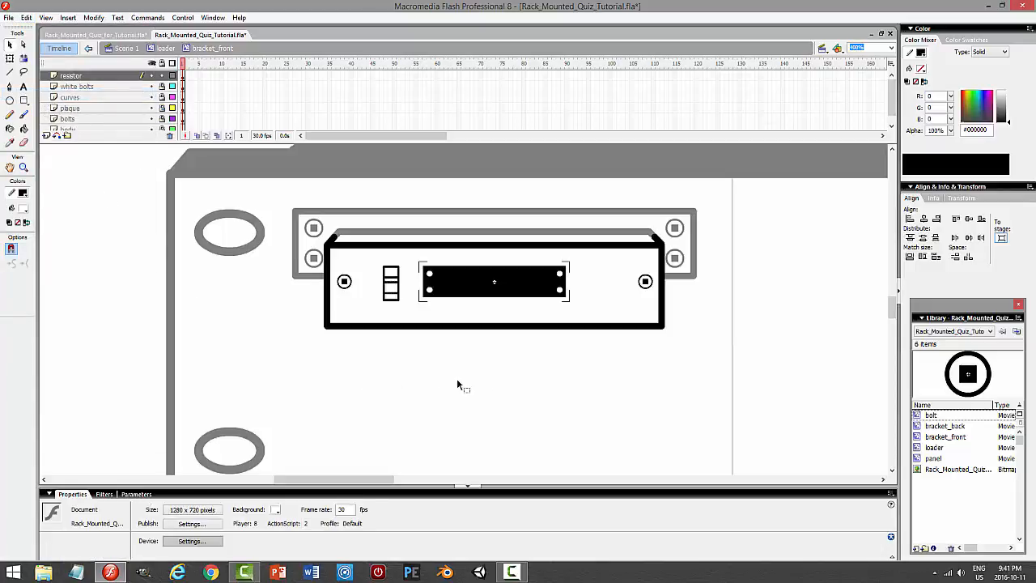
# - Fill the narrow middle band and the bottom section of the small rectangle with black
pyautogui.click(24, 128)
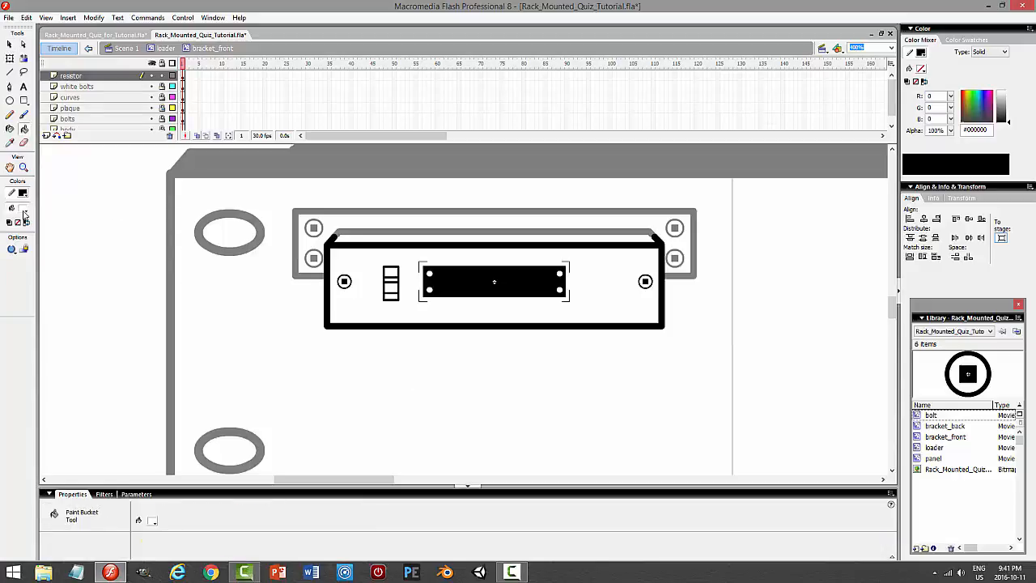
pyautogui.click(23, 208)
pyautogui.click(8, 236)
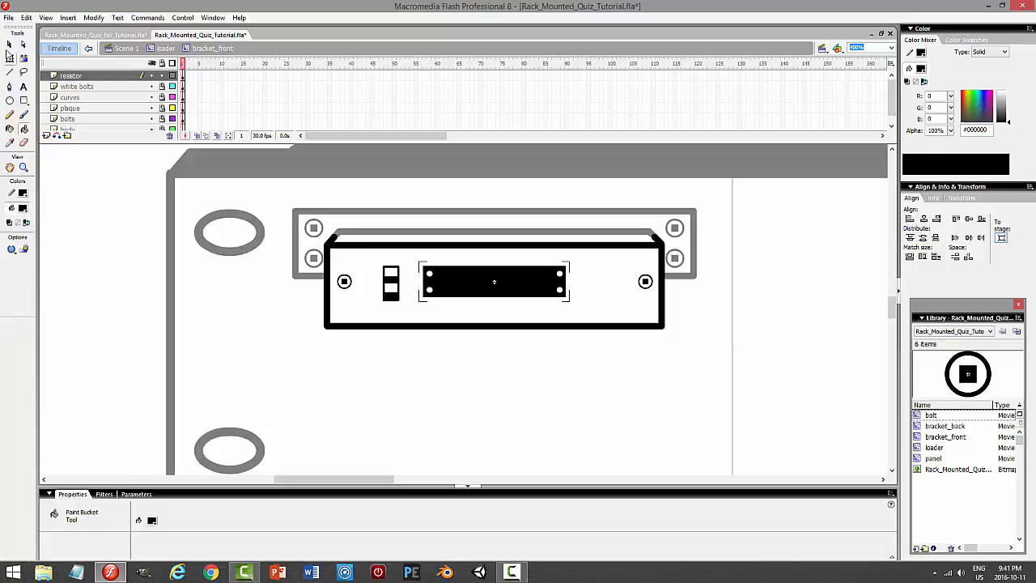
pyautogui.click(9, 44)
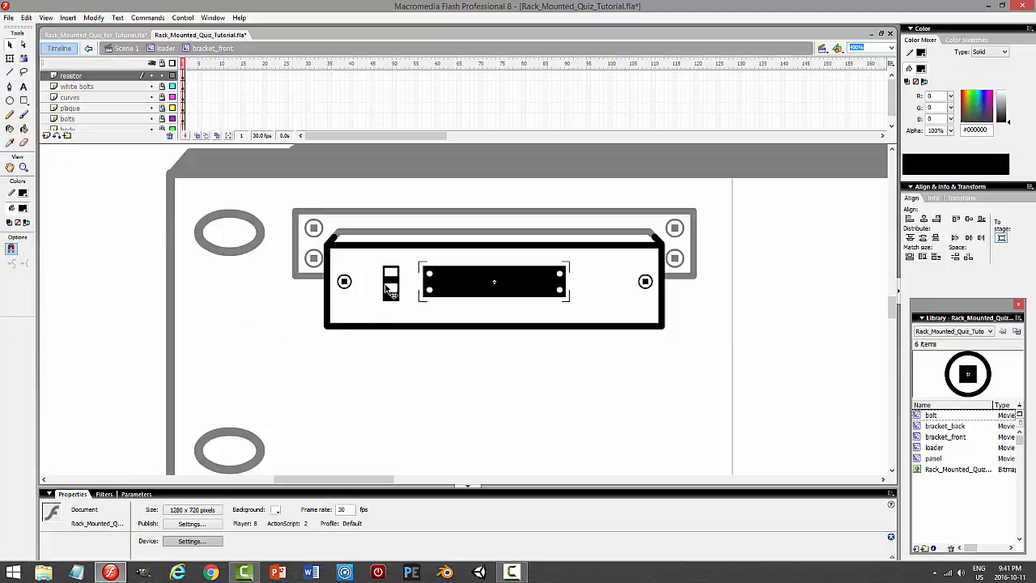
# - Narrow the resistor's black middle band slightly with Free Transform and delete the outline segments on both sides of it
pyautogui.click(389, 285)
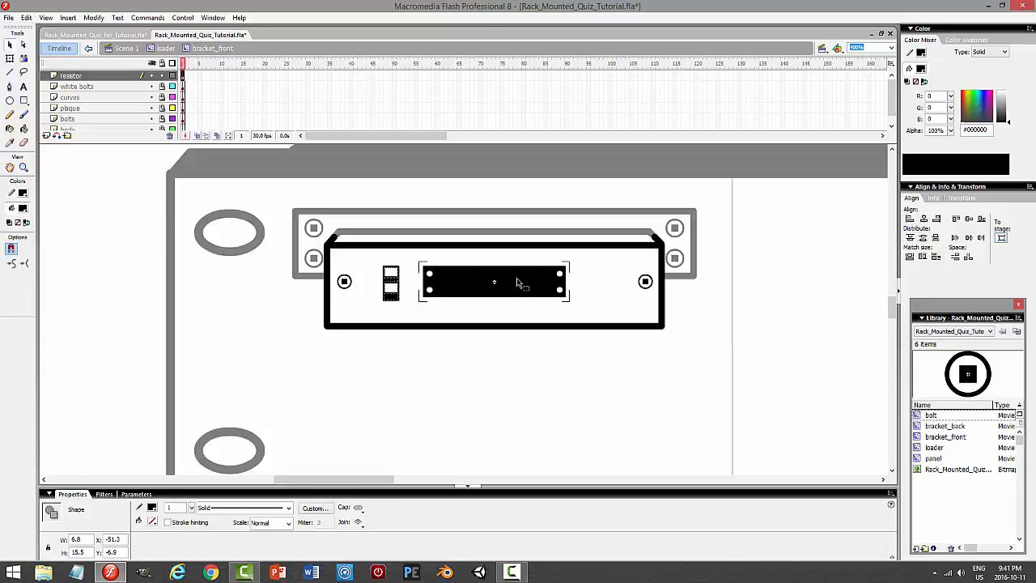
pyautogui.click(891, 48)
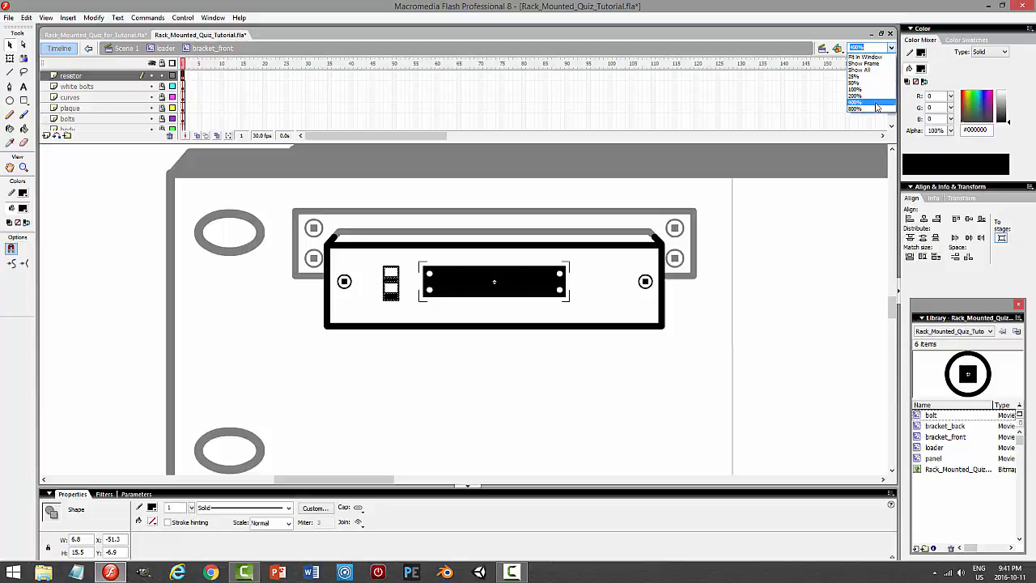
pyautogui.click(870, 101)
pyautogui.click(470, 351)
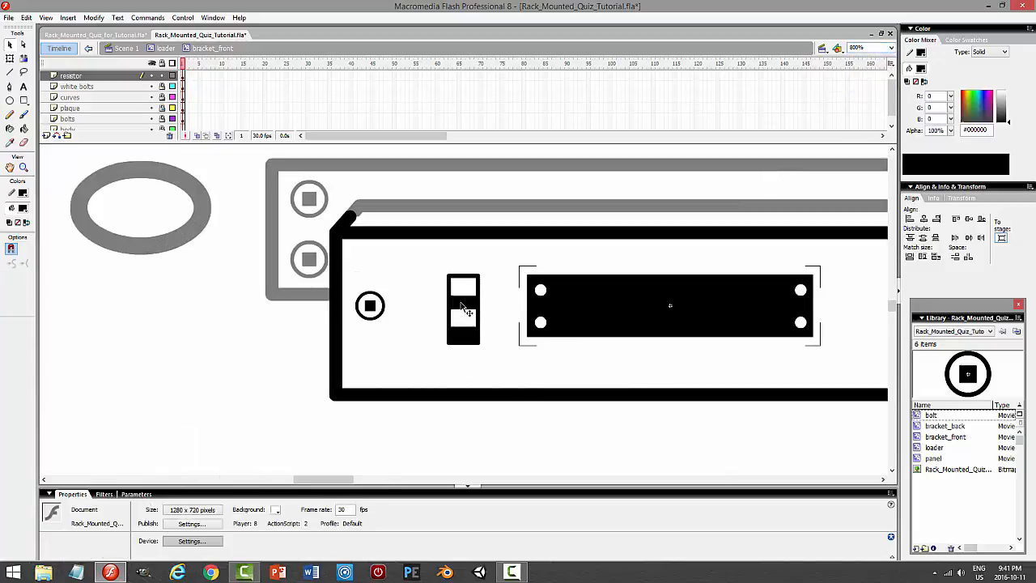
pyautogui.click(461, 301)
pyautogui.click(9, 58)
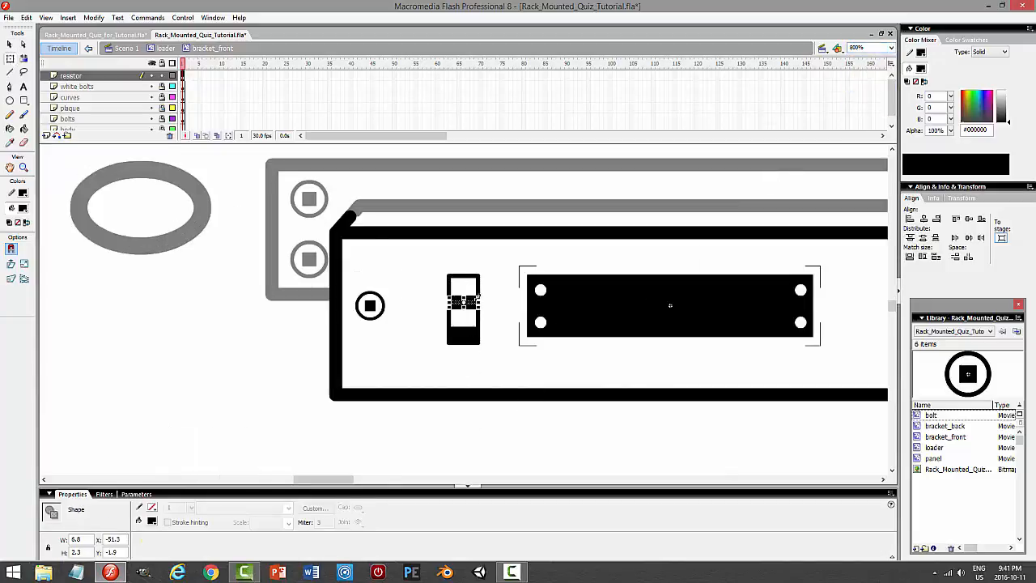
pyautogui.moveTo(480, 302); pyautogui.dragTo(478, 302)
pyautogui.click(499, 331)
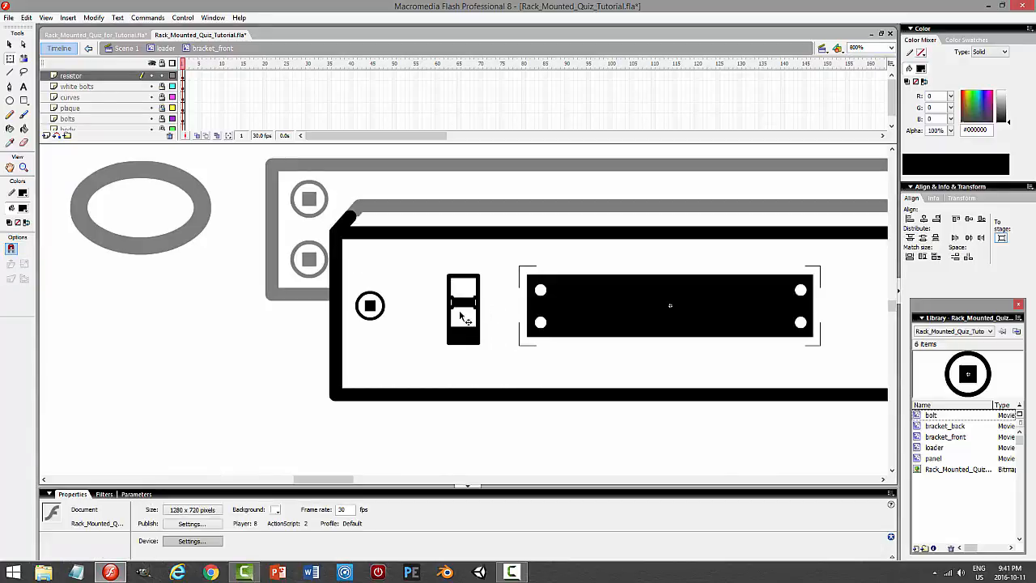
pyautogui.click(454, 305)
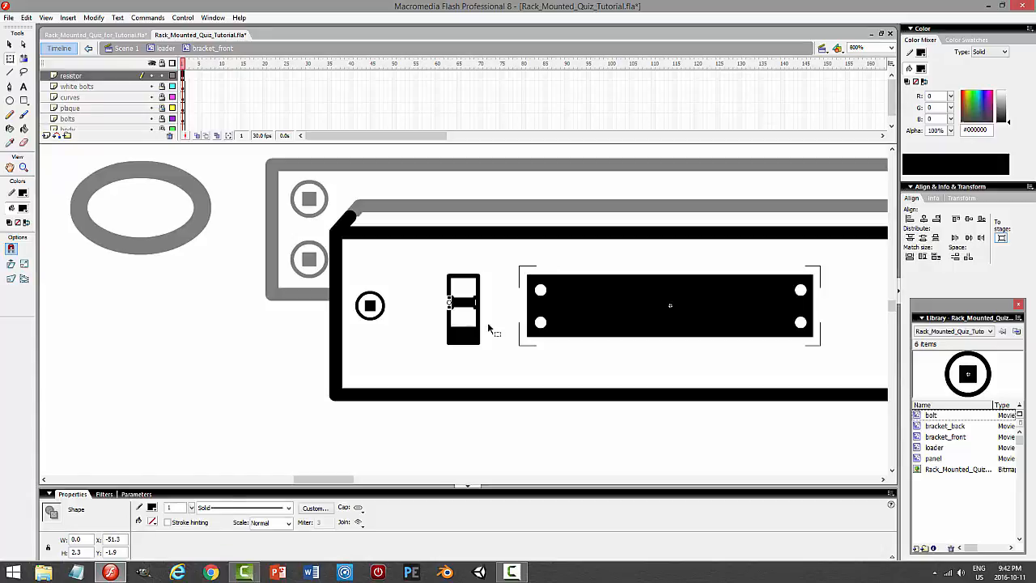
pyautogui.click(487, 328)
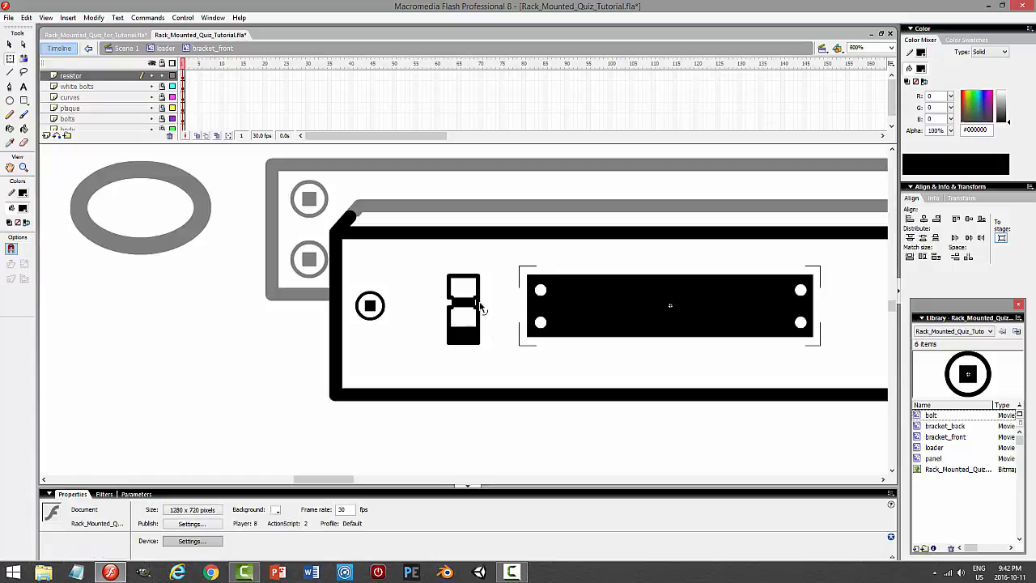
pyautogui.click(480, 303)
pyautogui.press('Delete')
# - Narrow the resistor's black bottom section and delete the leftover outline segments beside and beneath it
pyautogui.click(459, 340)
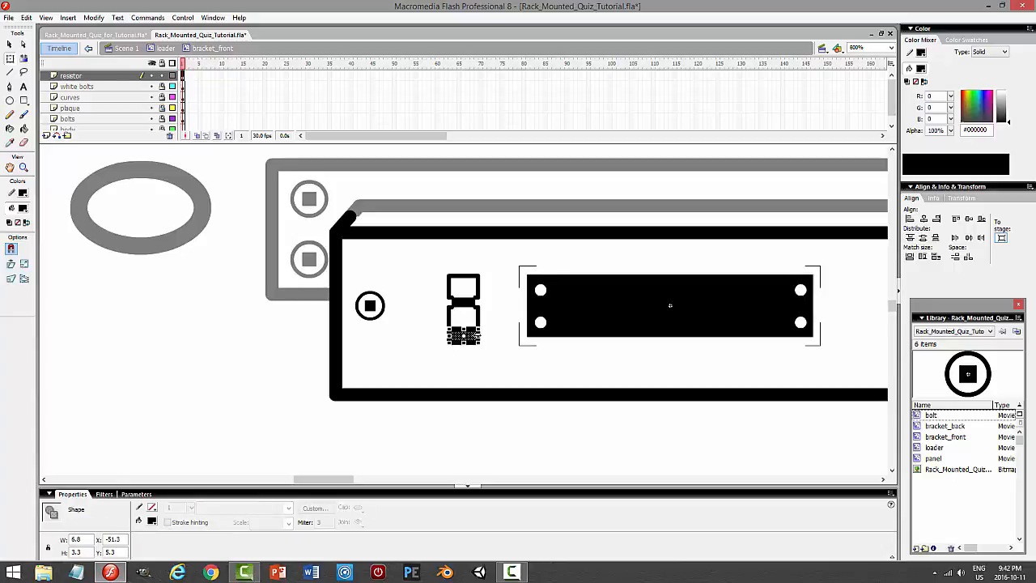
pyautogui.click(480, 350)
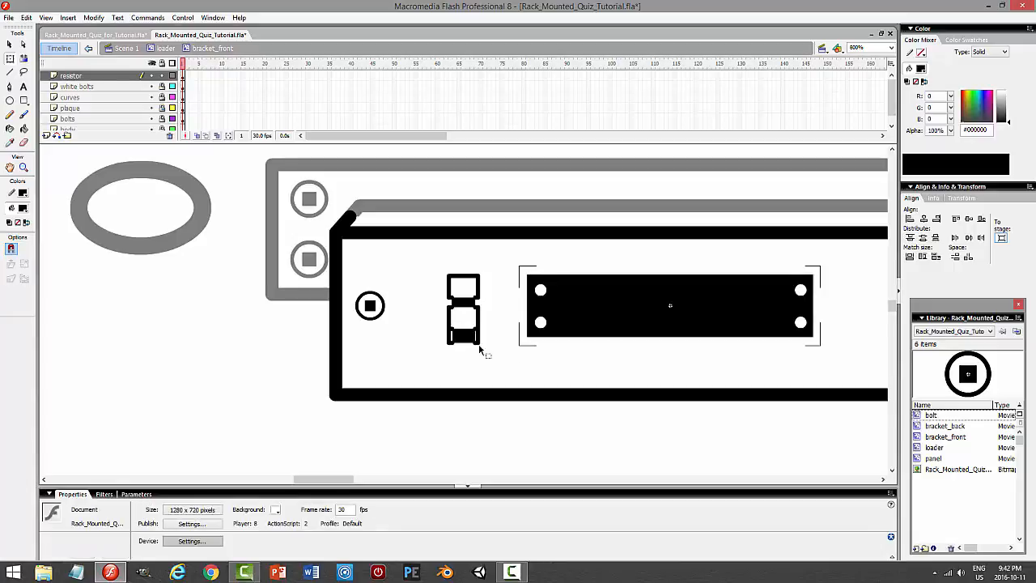
pyautogui.click(477, 339)
pyautogui.click(478, 361)
pyautogui.click(452, 343)
pyautogui.click(475, 365)
pyautogui.click(478, 344)
pyautogui.click(453, 344)
pyautogui.click(456, 347)
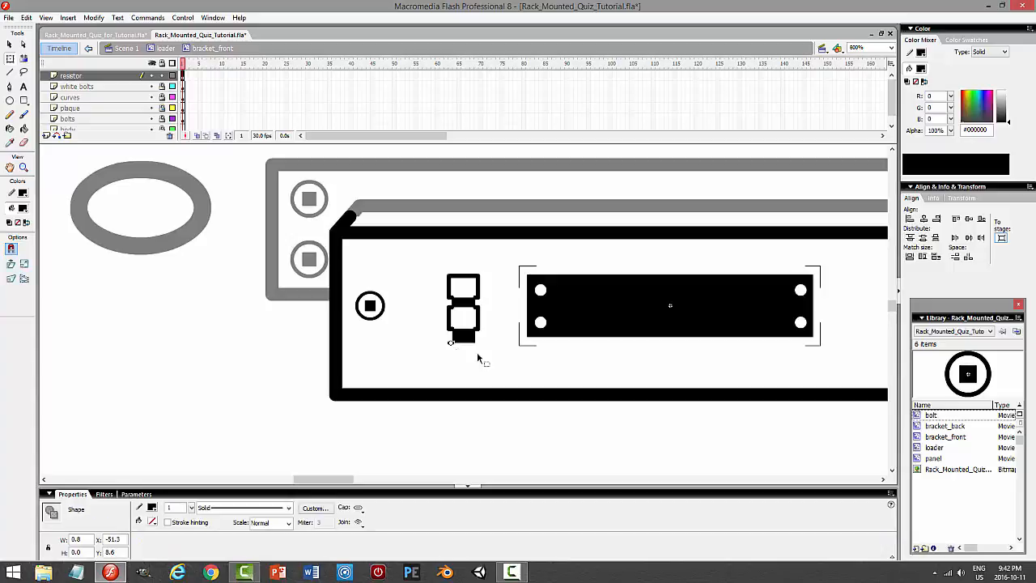
pyautogui.click(482, 360)
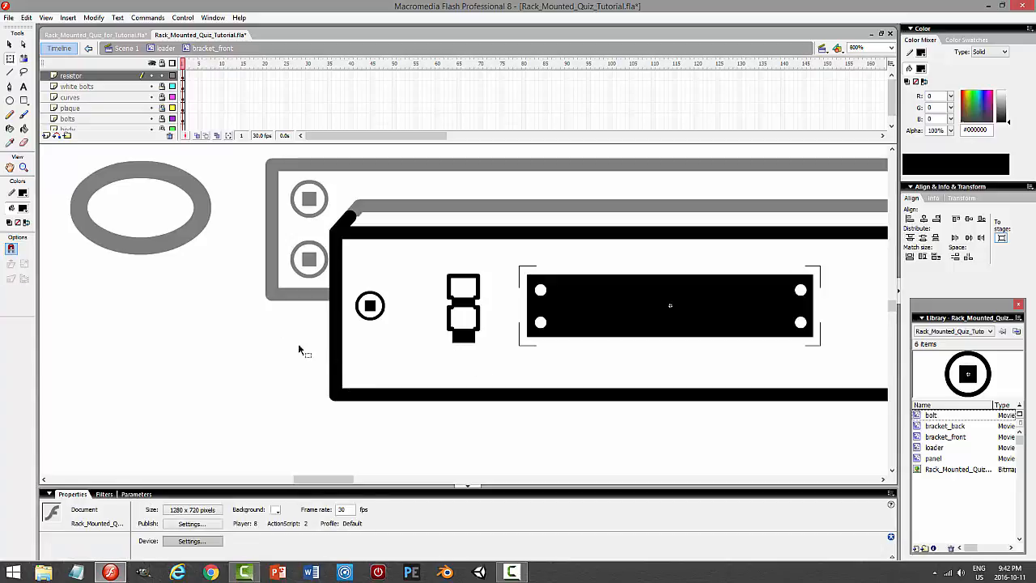
# - Draw a vertical line about 4.1 long centred just below the resistor with the Line tool
pyautogui.click(11, 73)
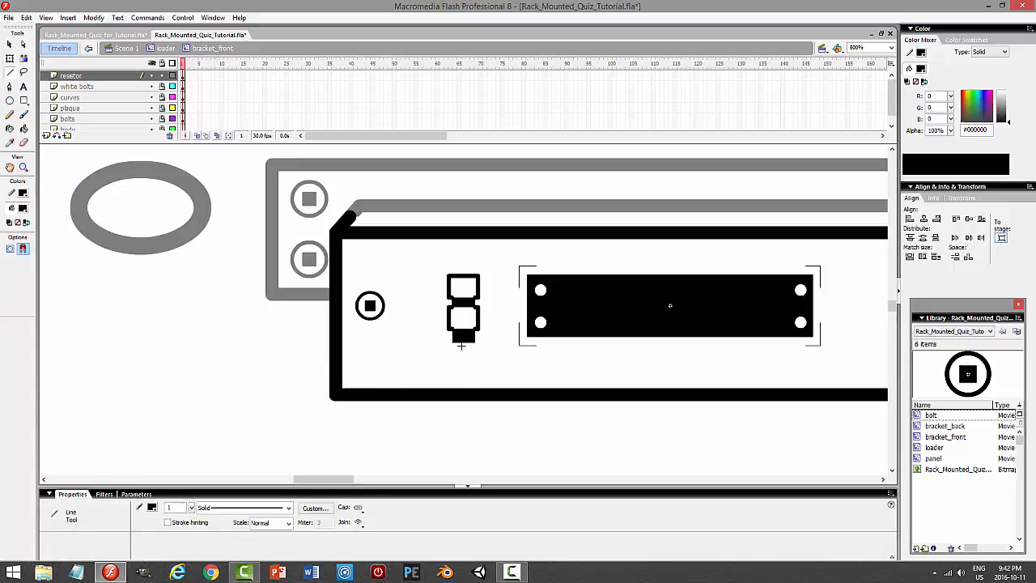
pyautogui.moveTo(463, 348); pyautogui.dragTo(463, 369)
pyautogui.click(10, 45)
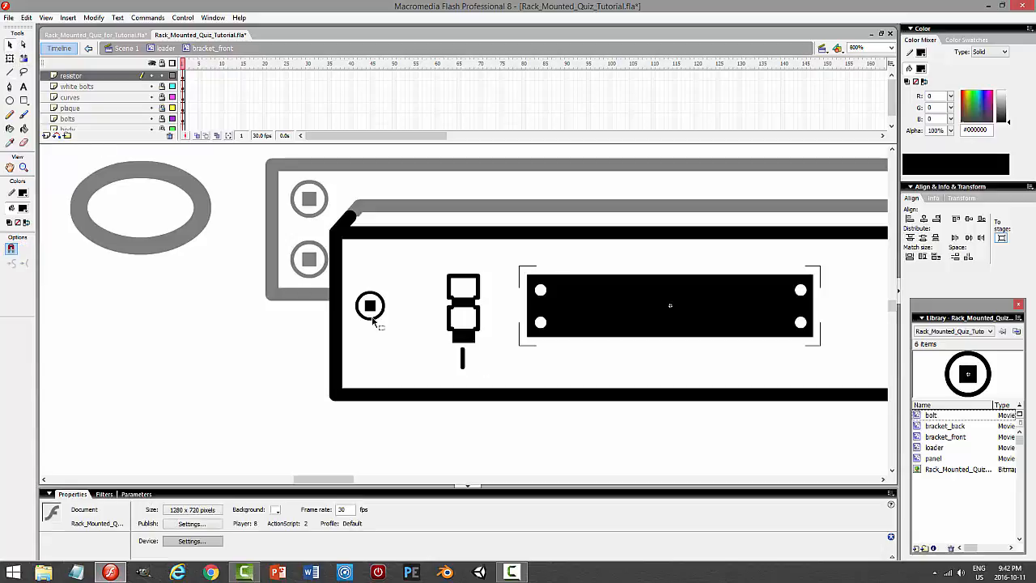
# - Try the hairline stroke style on the line below the resistor, then return it to solid
pyautogui.click(462, 362)
pyautogui.click(247, 512)
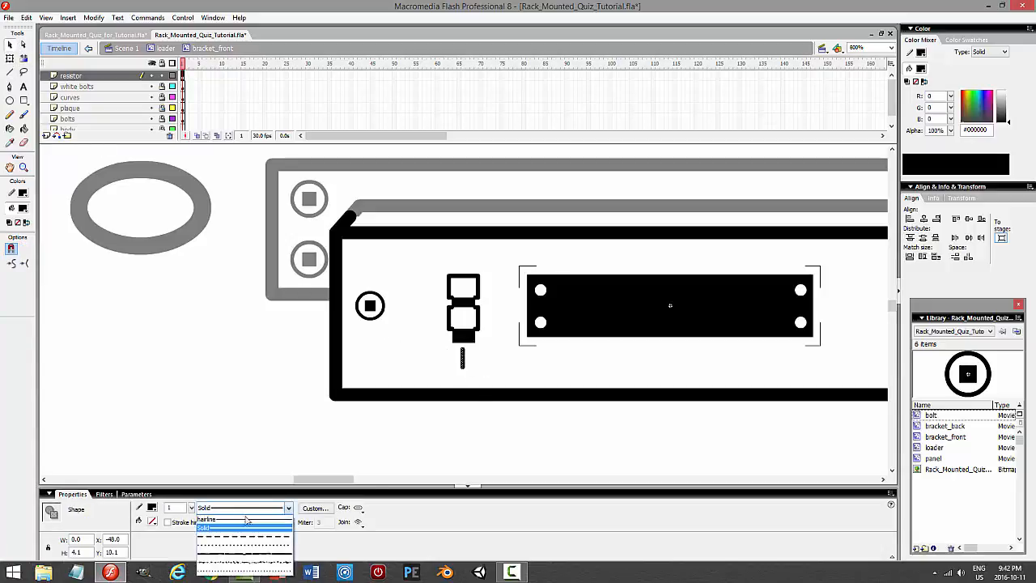
pyautogui.click(243, 519)
pyautogui.press('Down')
pyautogui.press('Down')
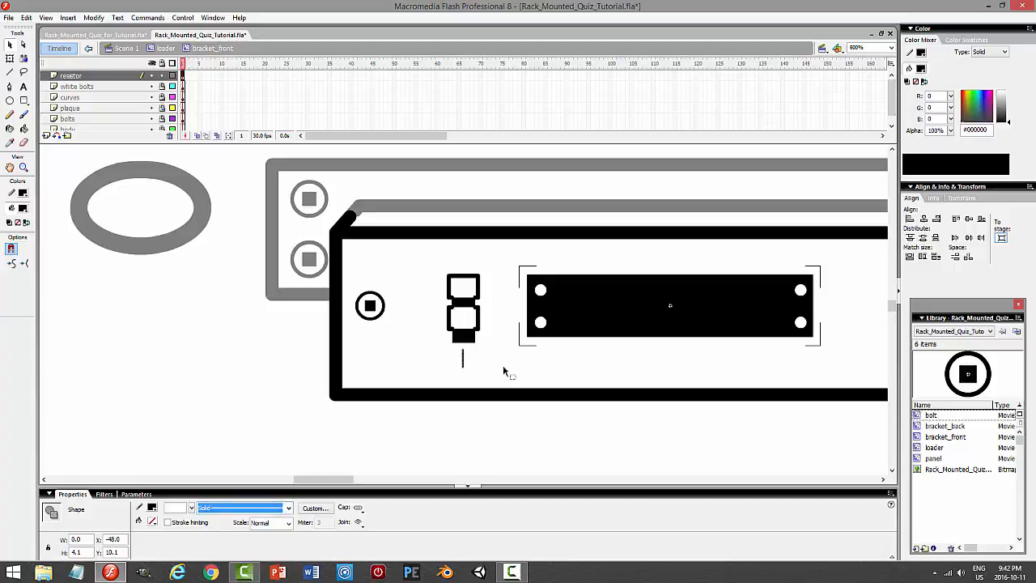
pyautogui.click(255, 508)
pyautogui.click(247, 519)
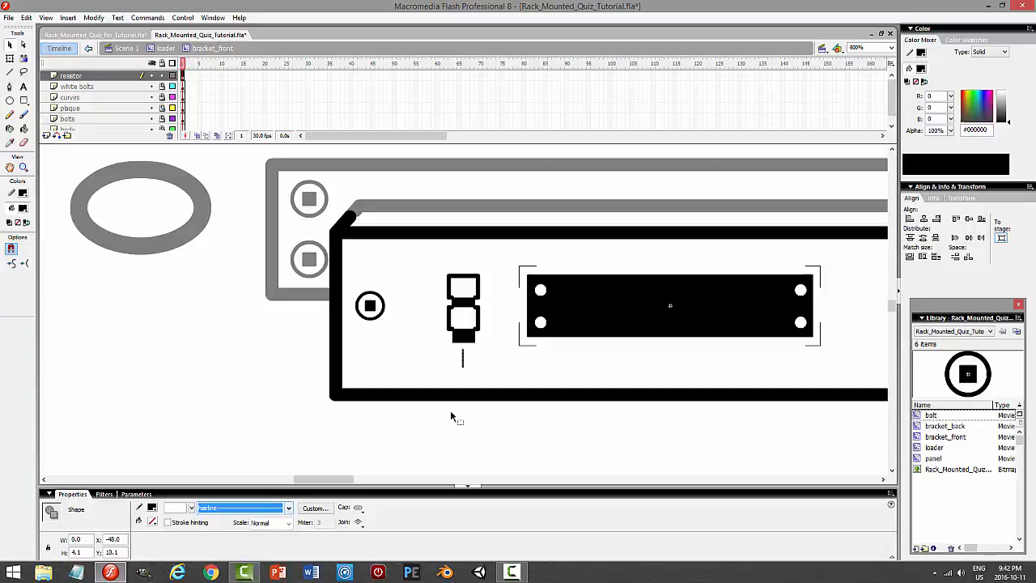
pyautogui.click(485, 374)
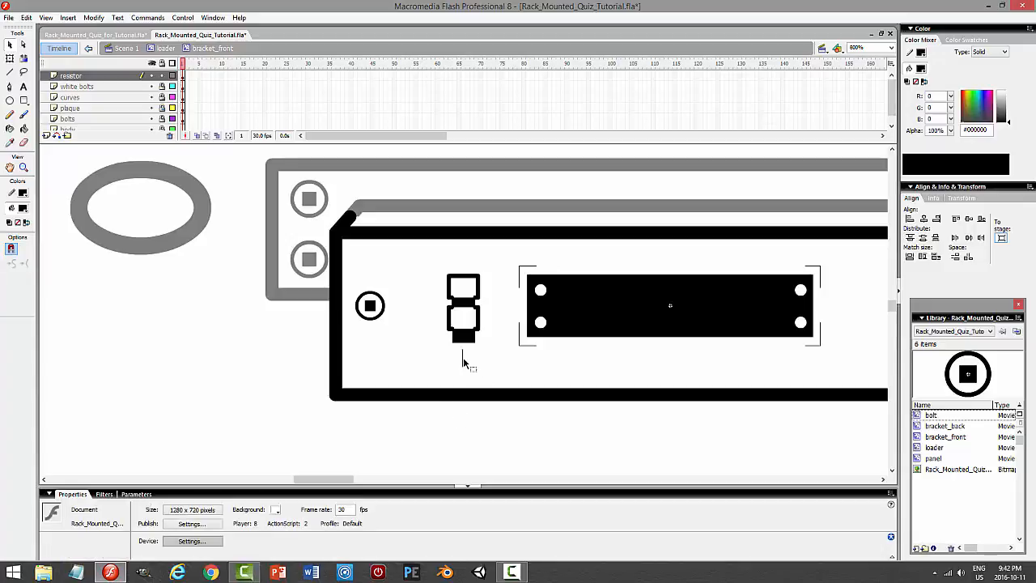
pyautogui.click(463, 359)
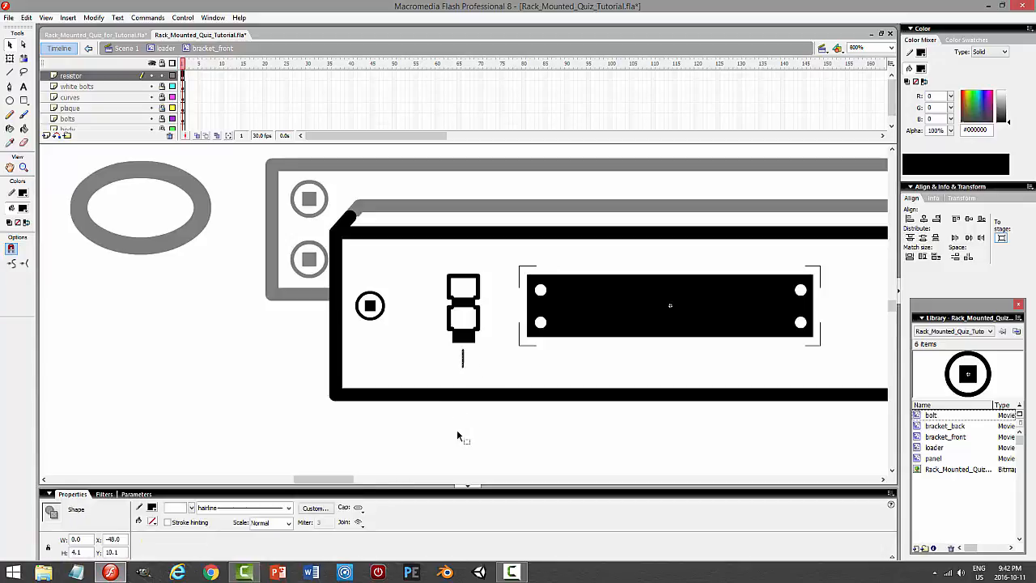
pyautogui.click(242, 509)
pyautogui.click(239, 528)
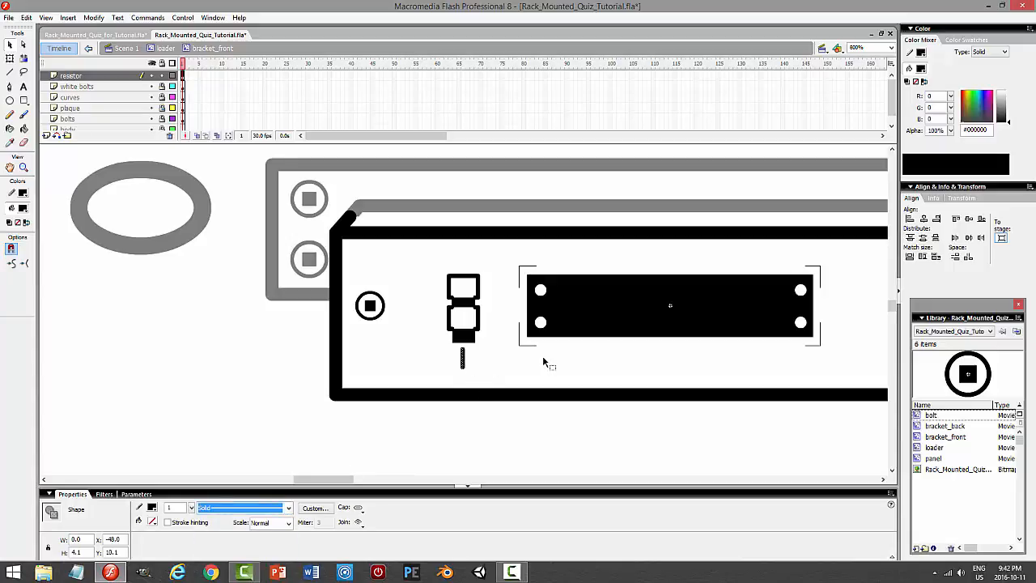
# - Move the line up to Y 8.6 against the resistor's bottom and place a copy of it on the resistor's top
pyautogui.click(463, 360)
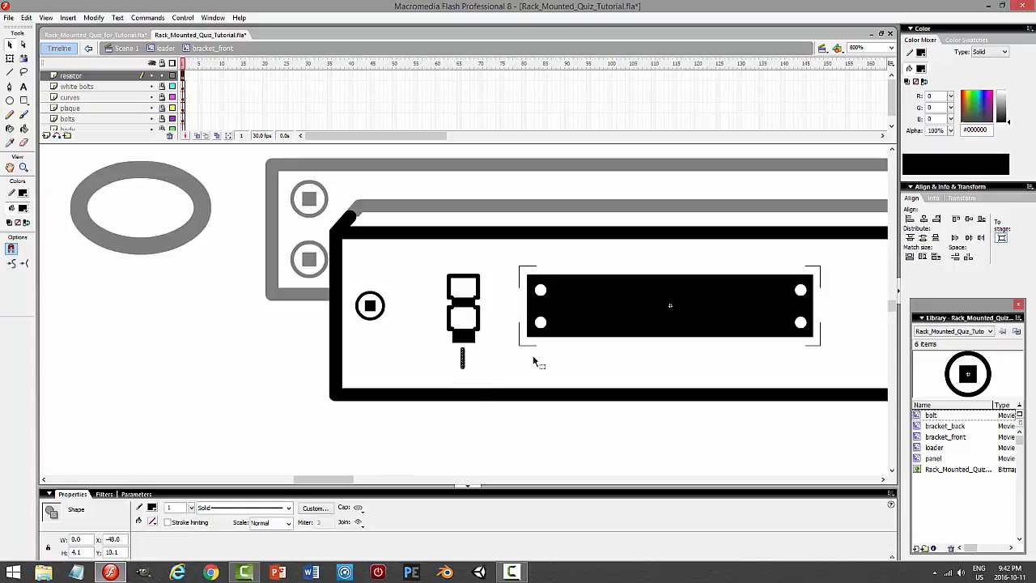
pyautogui.press('Up')
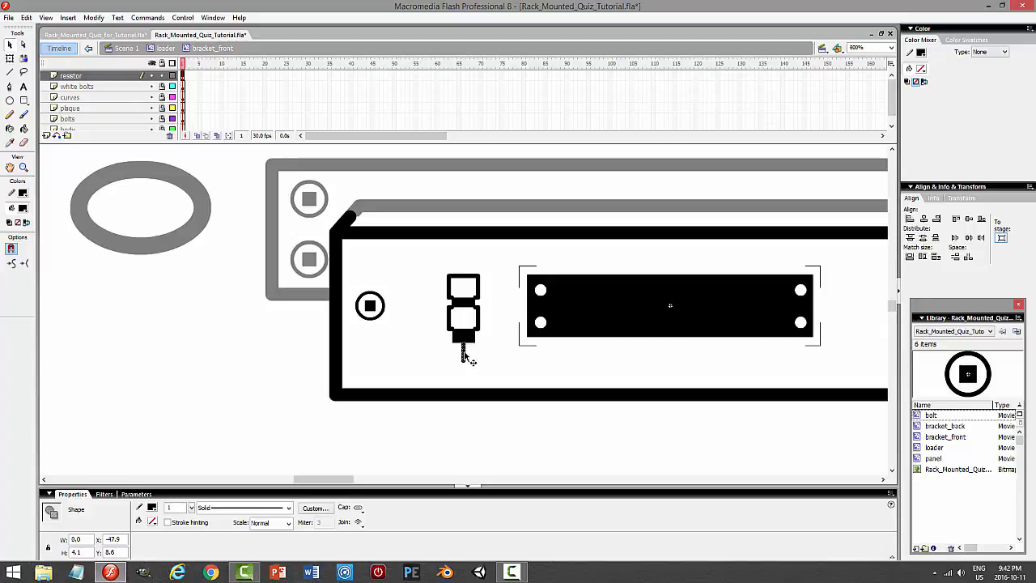
pyautogui.moveTo(464, 354); pyautogui.dragTo(465, 271)
pyautogui.click(491, 353)
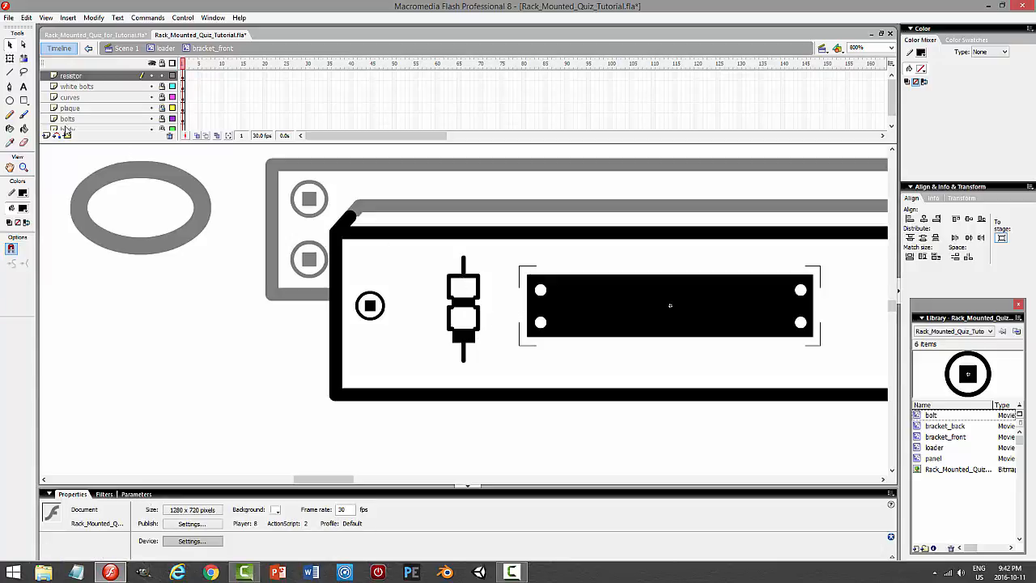
# - Draw short diagonal ends on the resistor's upper and lower leads, then convert the whole resistor to a movie clip named resistor1
pyautogui.click(10, 71)
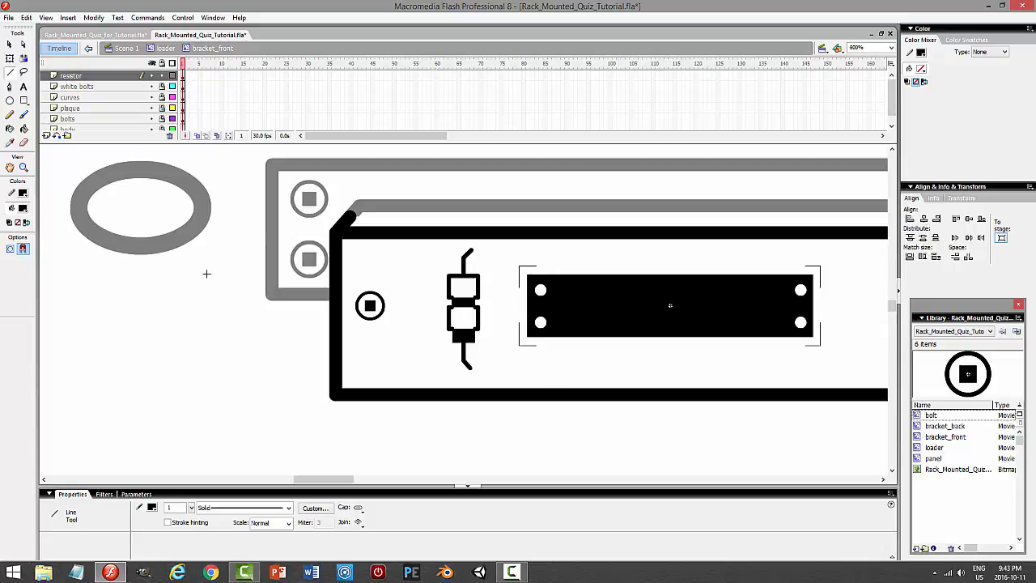
pyautogui.click(120, 77)
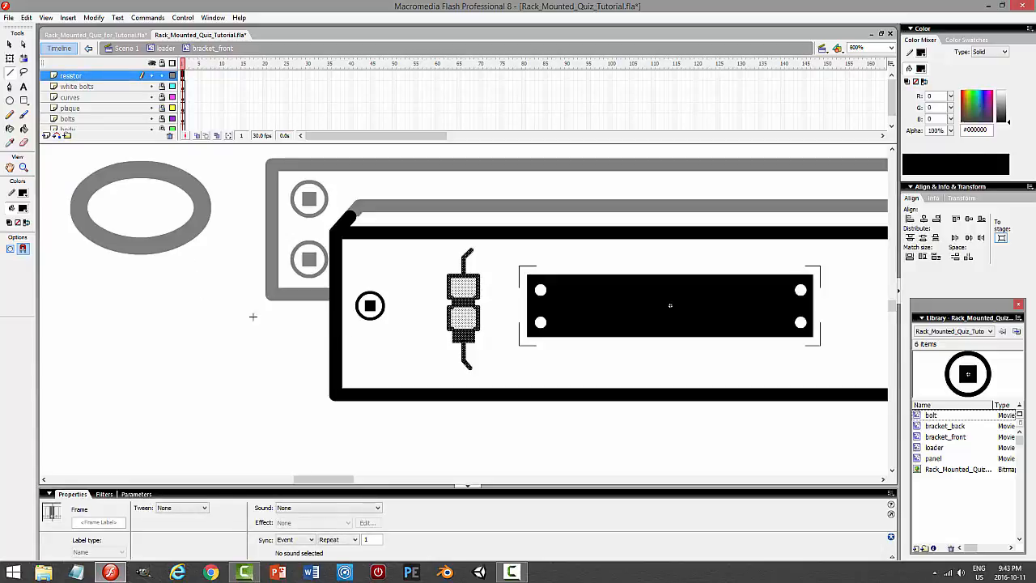
pyautogui.click(93, 17)
pyautogui.click(73, 45)
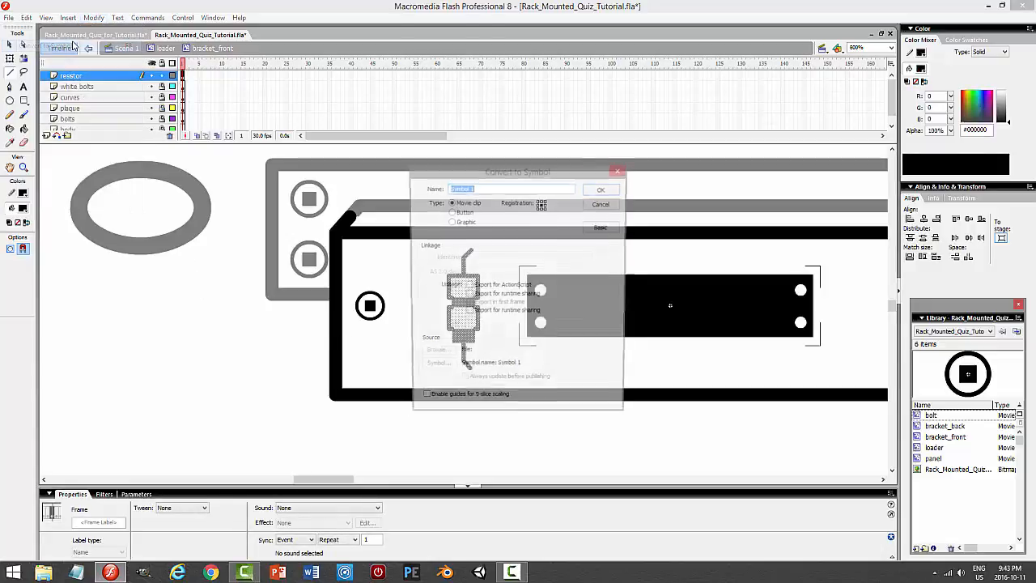
pyautogui.write('resis')
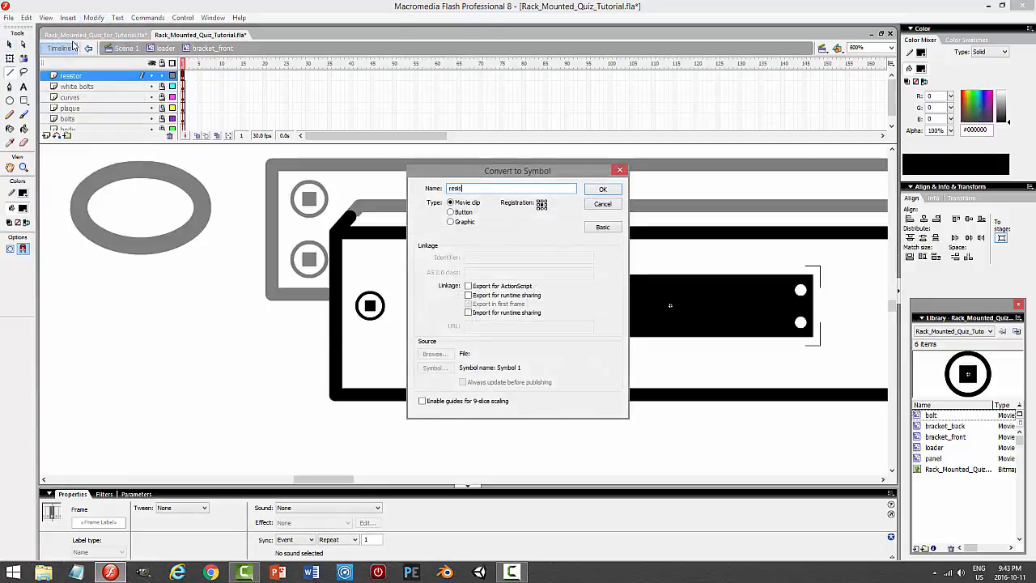
pyautogui.write('tor1')
pyautogui.press('Return')
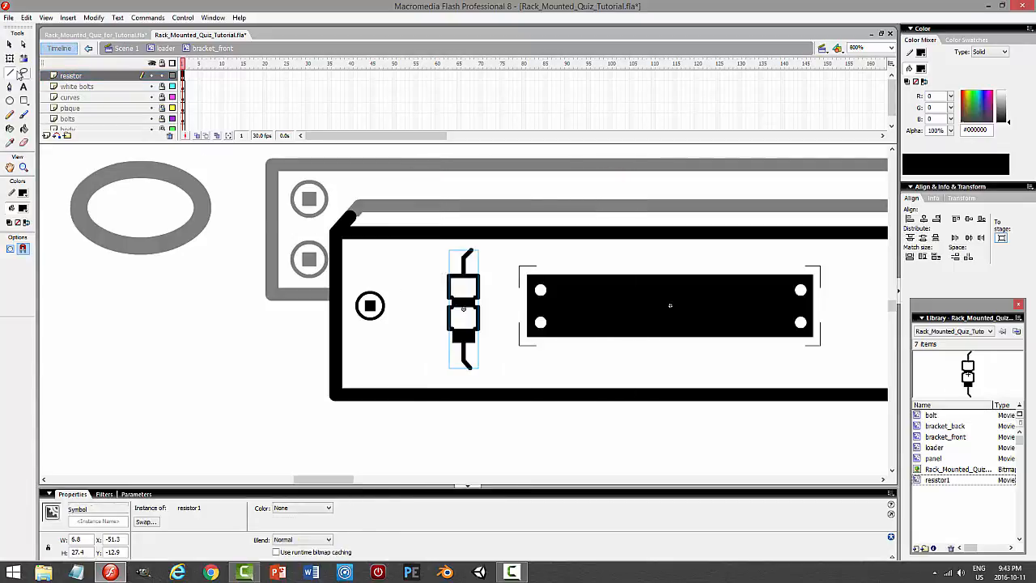
# - Open the resistor1 clip for editing, lock Layer 1 and add a new layer
pyautogui.click(10, 45)
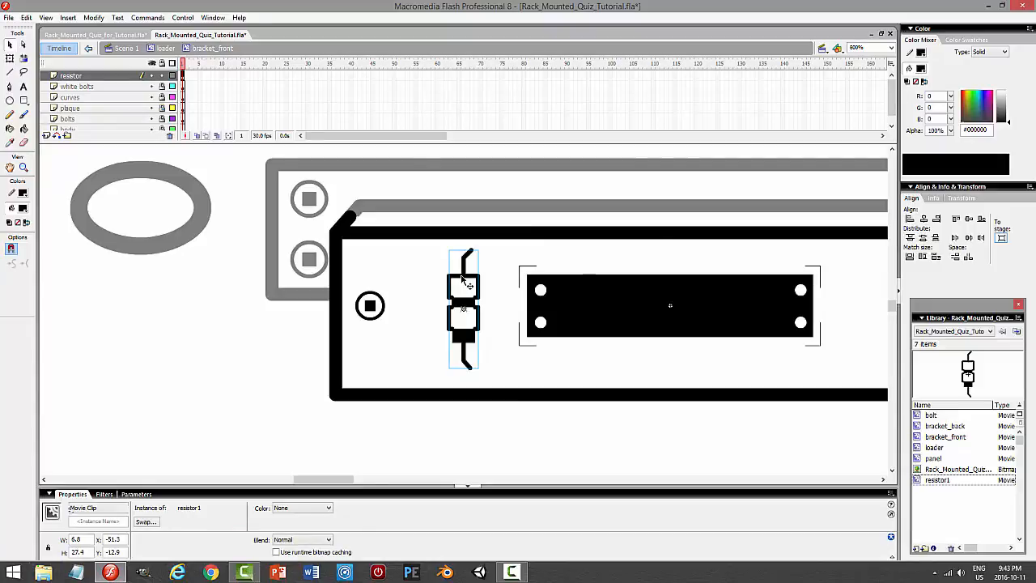
pyautogui.doubleClick(463, 280)
pyautogui.click(163, 76)
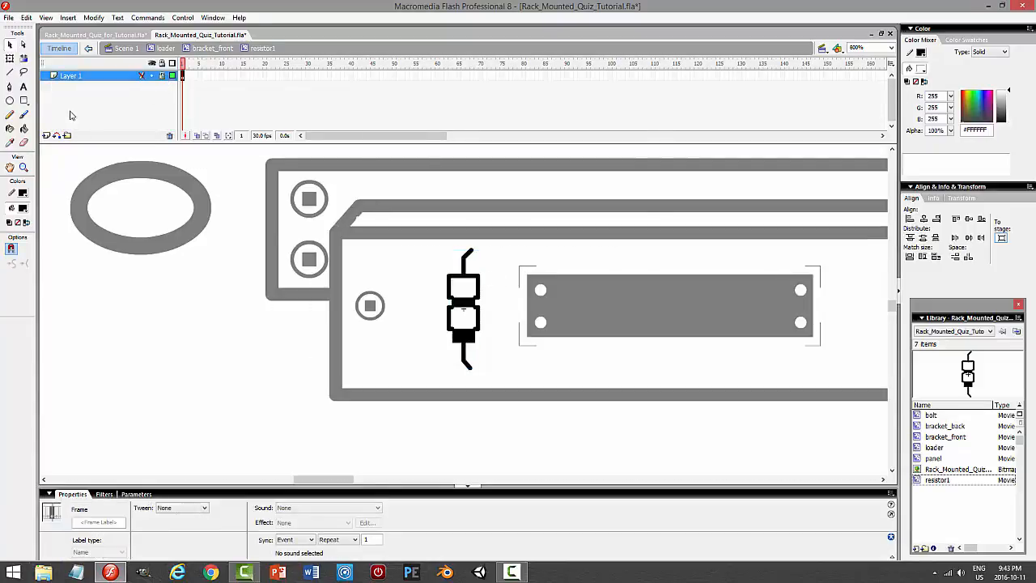
pyautogui.click(46, 136)
# - Draw a strokeless black oval about 4.5 by 2.1 over the upper lead's end and move its layer below Layer 1
pyautogui.click(9, 101)
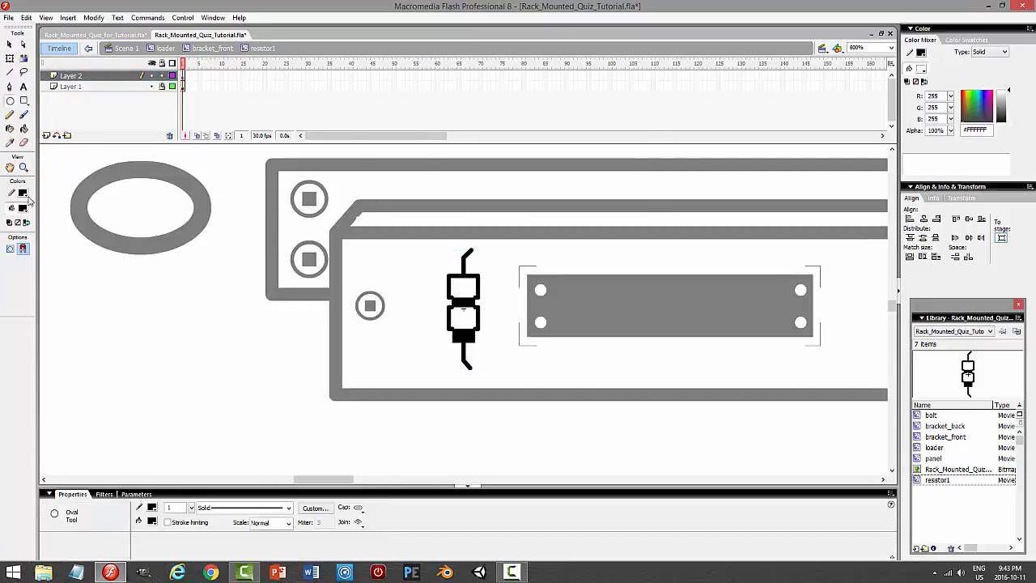
pyautogui.click(25, 194)
pyautogui.click(202, 208)
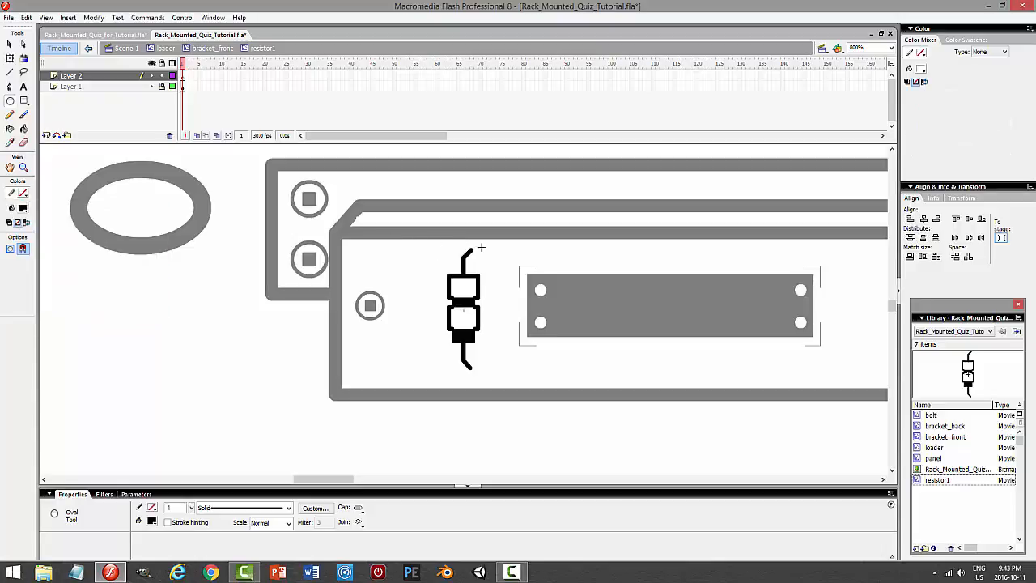
pyautogui.moveTo(467, 247); pyautogui.dragTo(481, 255)
pyautogui.moveTo(109, 78); pyautogui.dragTo(109, 90)
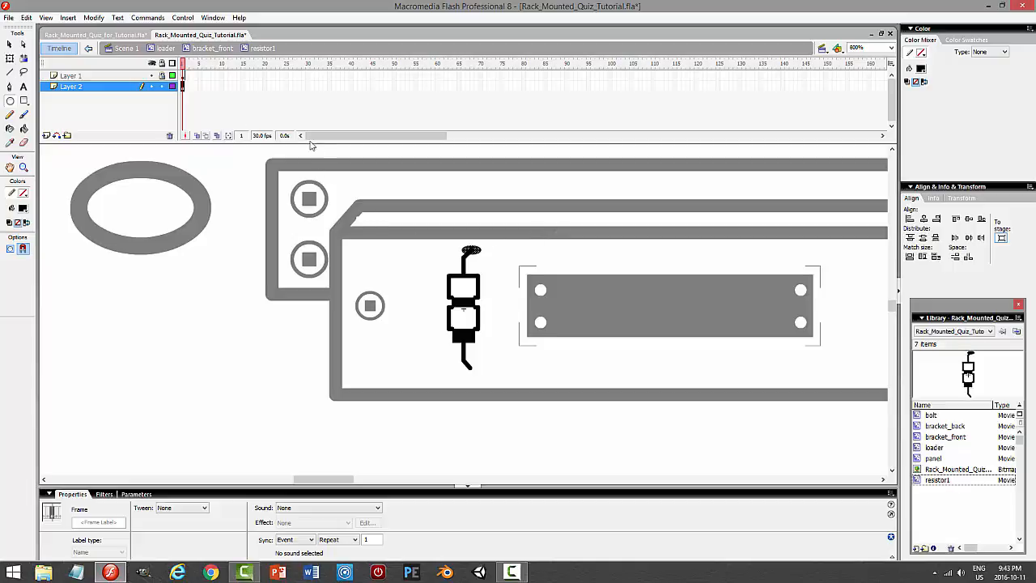
# - Reshape the oval on the upper lead with Free Transform to about 4.1 wide and 2.9 high
pyautogui.click(10, 58)
pyautogui.click(472, 250)
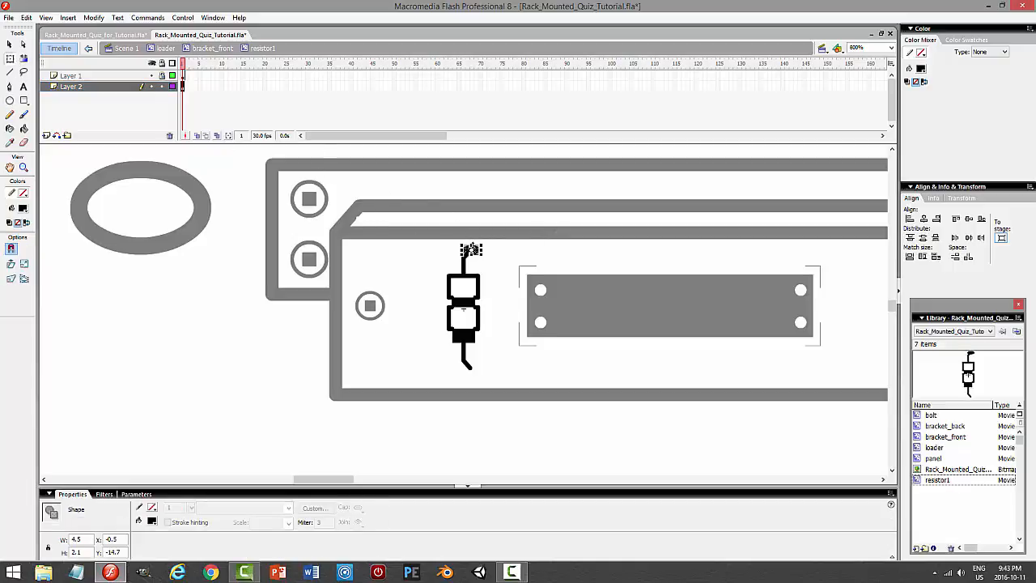
pyautogui.moveTo(472, 247); pyautogui.dragTo(471, 242)
pyautogui.click(515, 259)
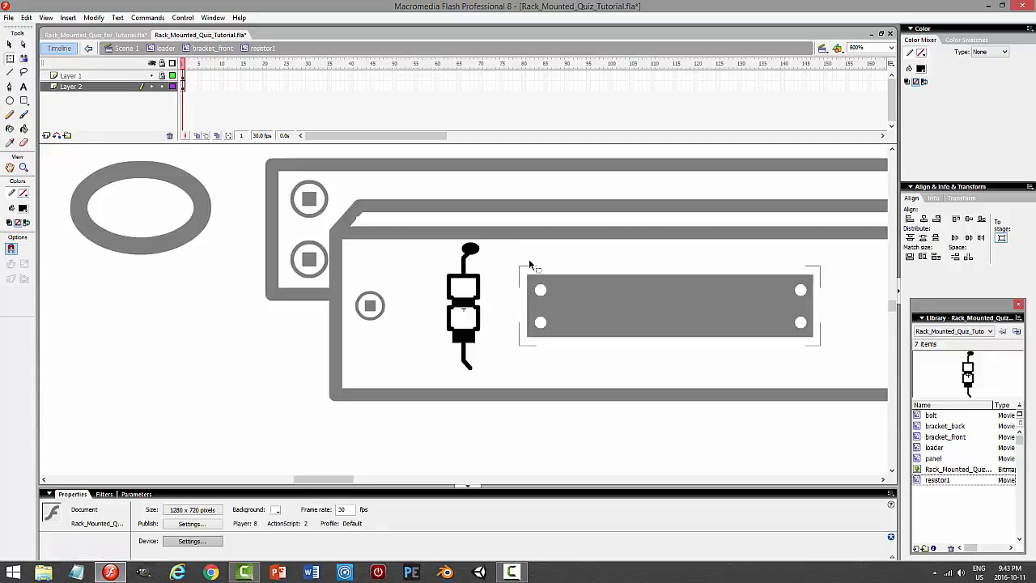
pyautogui.click(476, 250)
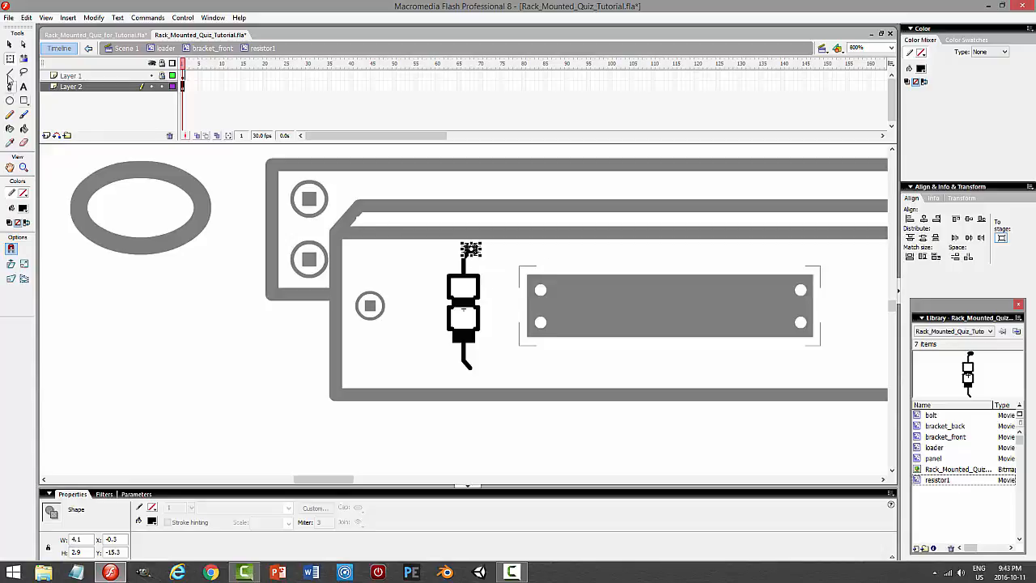
# - Place a copy of the oval on the lower lead's end at about Y 12.5, lock Layer 2 and return to bracket_front
pyautogui.click(11, 44)
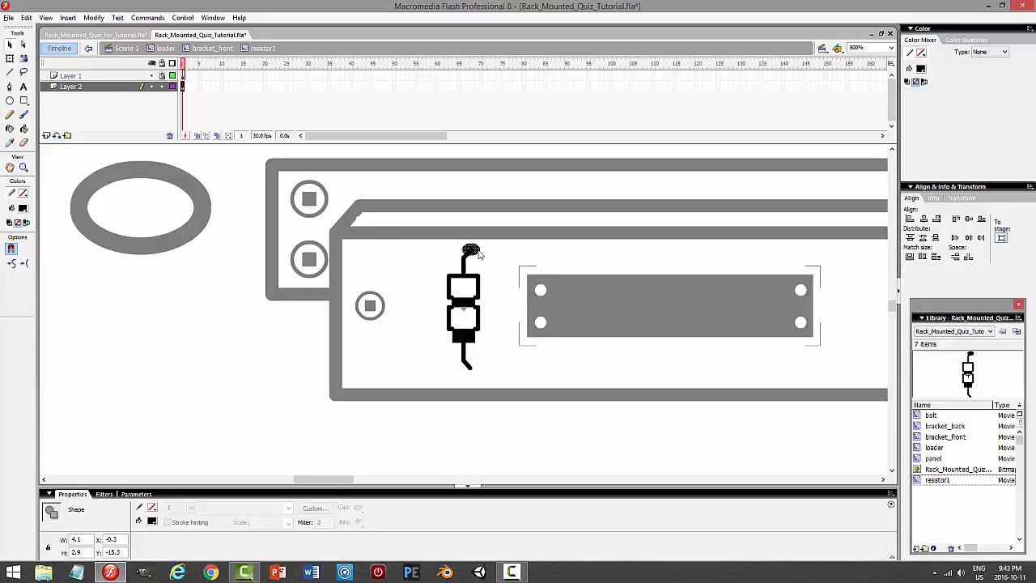
pyautogui.moveTo(480, 254); pyautogui.dragTo(502, 375)
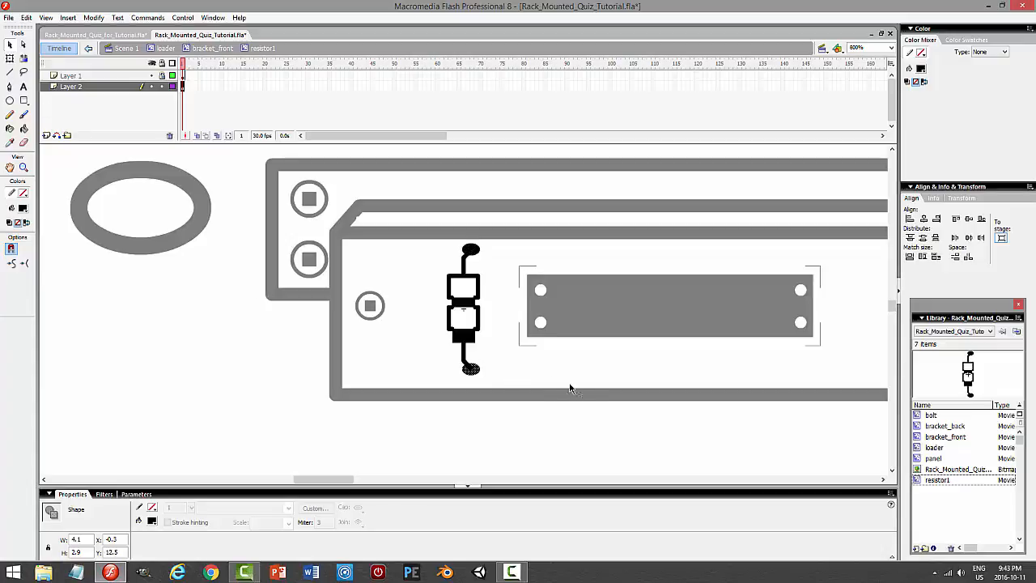
pyautogui.click(600, 401)
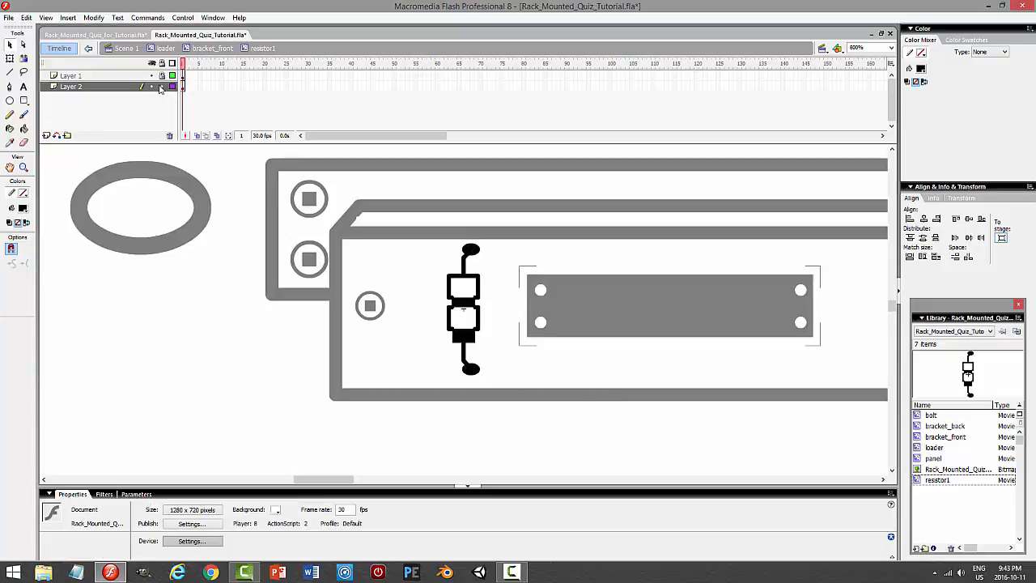
pyautogui.click(160, 88)
pyautogui.click(212, 48)
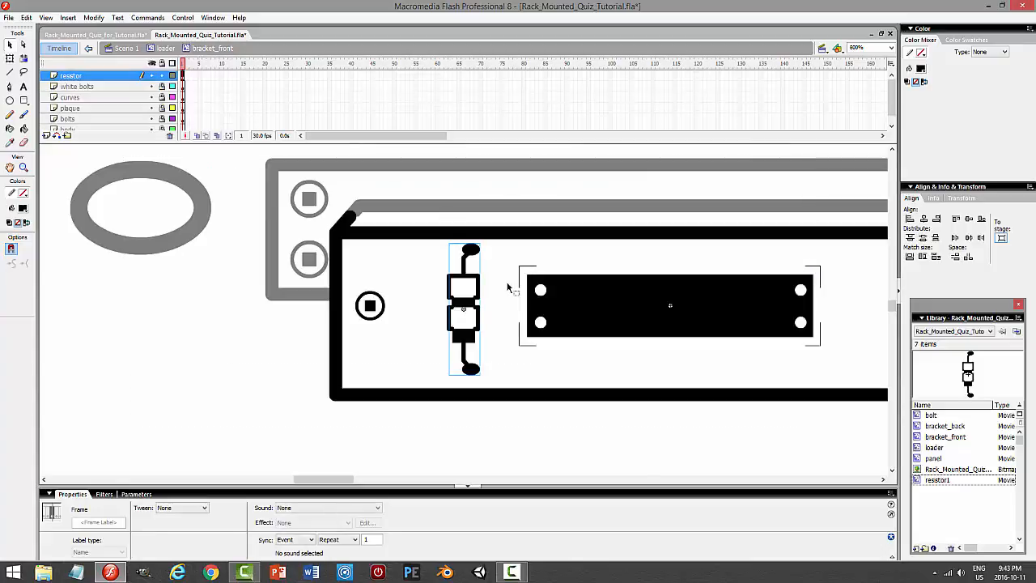
# - Scale the resistor instance down to about 6.7 wide and 27.4 high with Free Transform
pyautogui.click(508, 287)
pyautogui.click(467, 285)
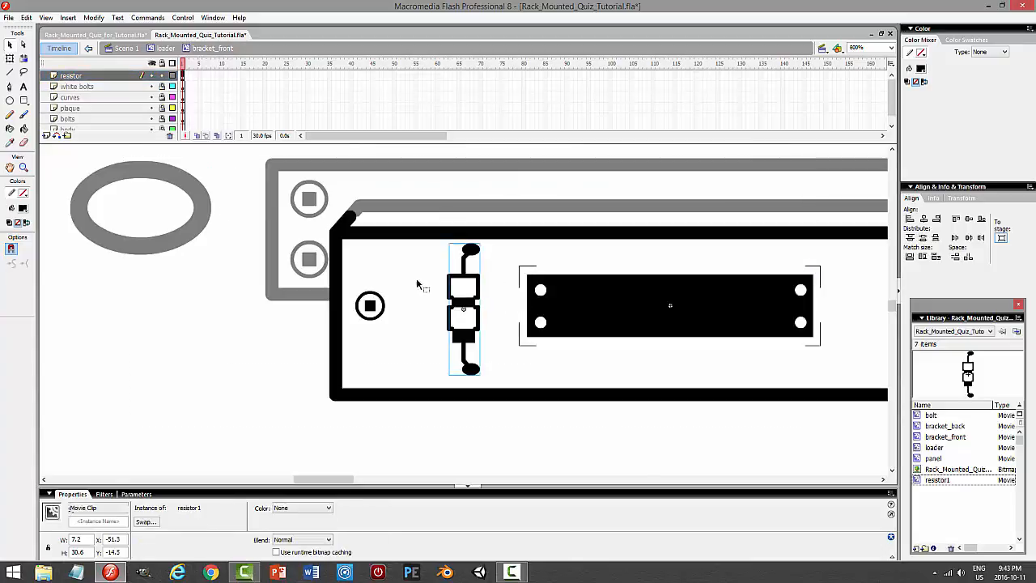
pyautogui.click(10, 59)
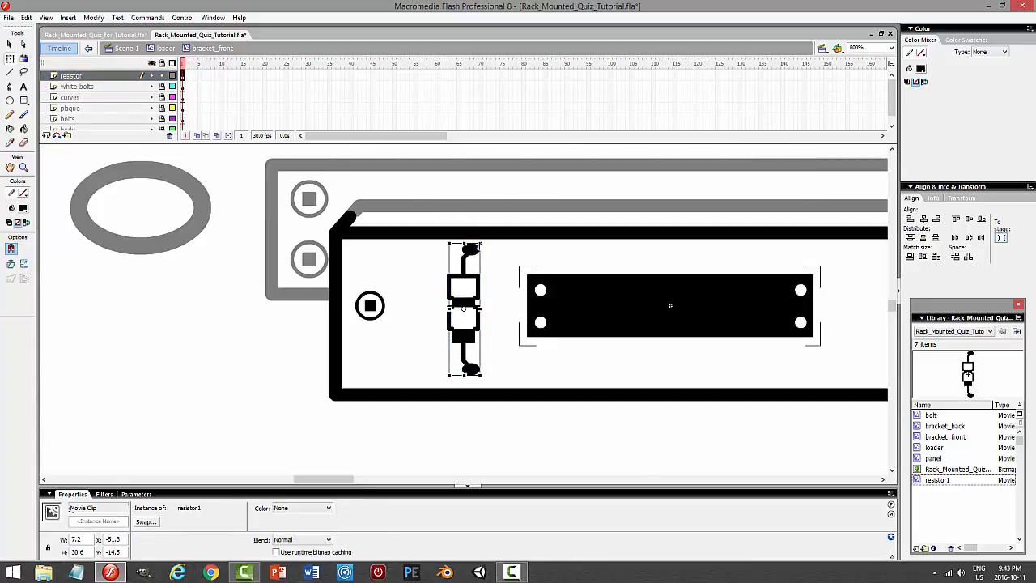
pyautogui.moveTo(480, 242); pyautogui.dragTo(479, 248)
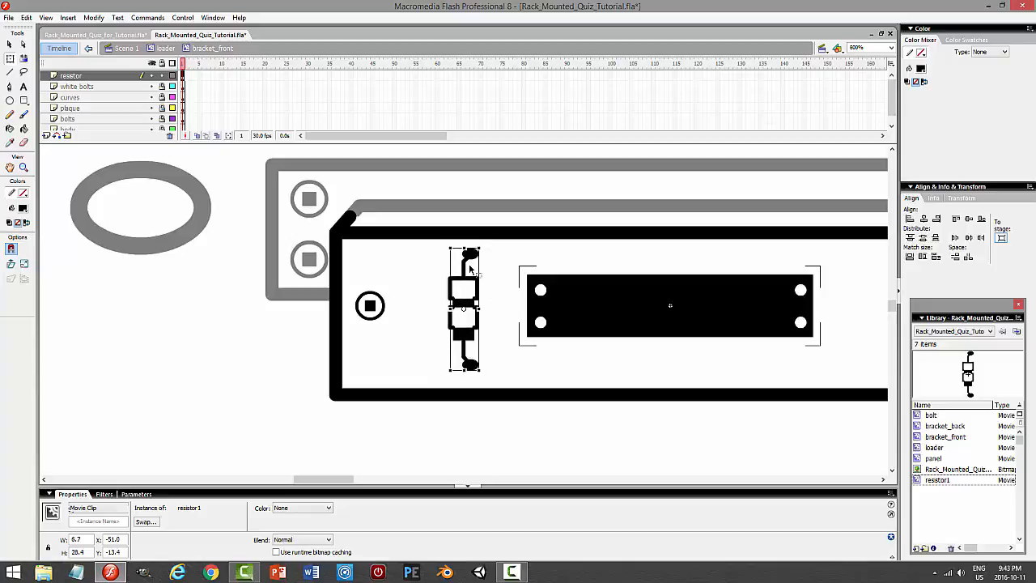
pyautogui.click(509, 292)
# - Test the movie to check how the resistor looks on the full panel
pyautogui.hotkey('ctrl', 'Return')
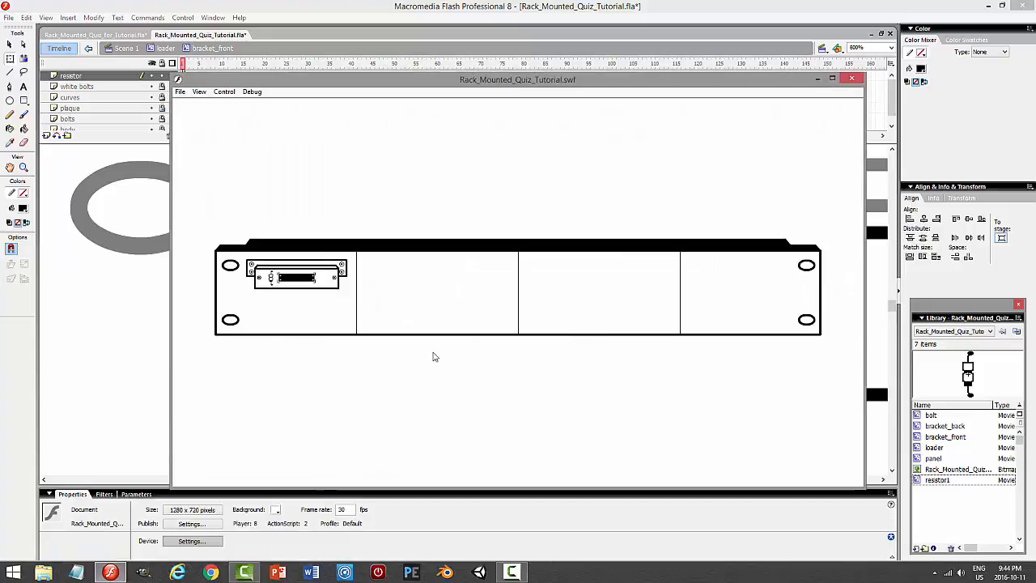
pyautogui.click(851, 78)
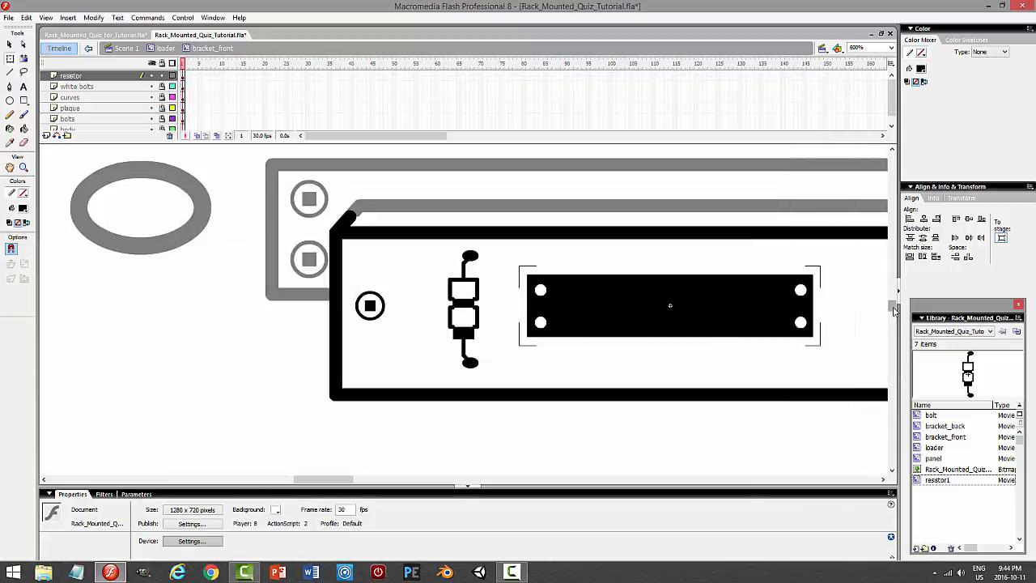
pyautogui.moveTo(893, 311); pyautogui.dragTo(925, 313)
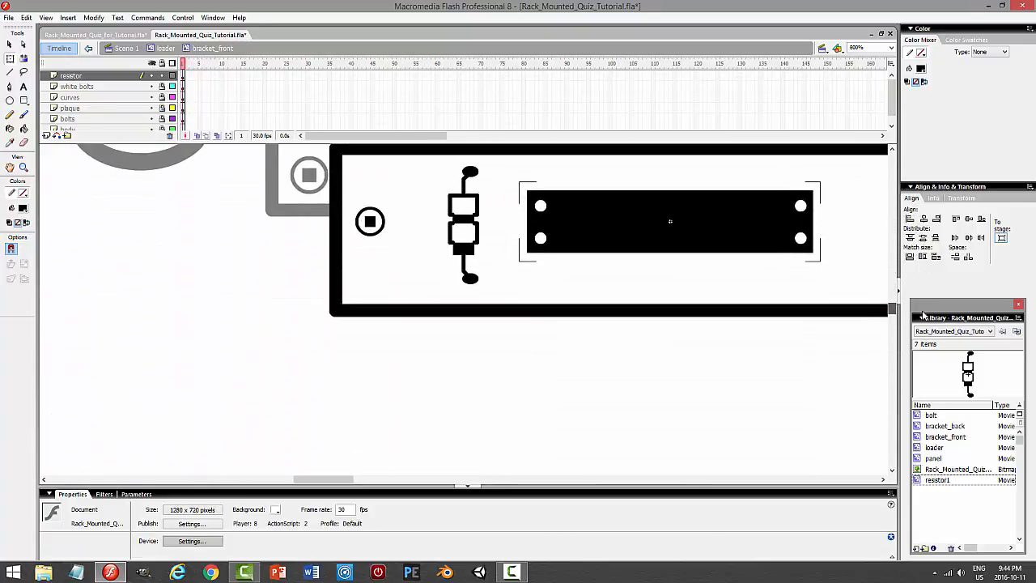
pyautogui.hotkey('ctrl', 'Return')
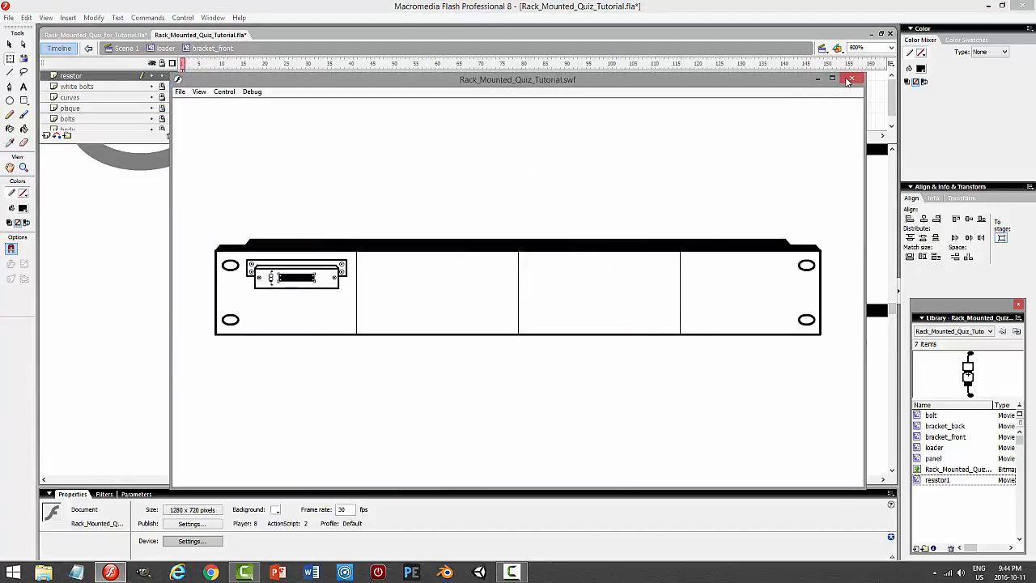
pyautogui.click(849, 82)
# - Enlarge the resistor slightly to about 6.8 wide and 28.4 high
pyautogui.click(474, 267)
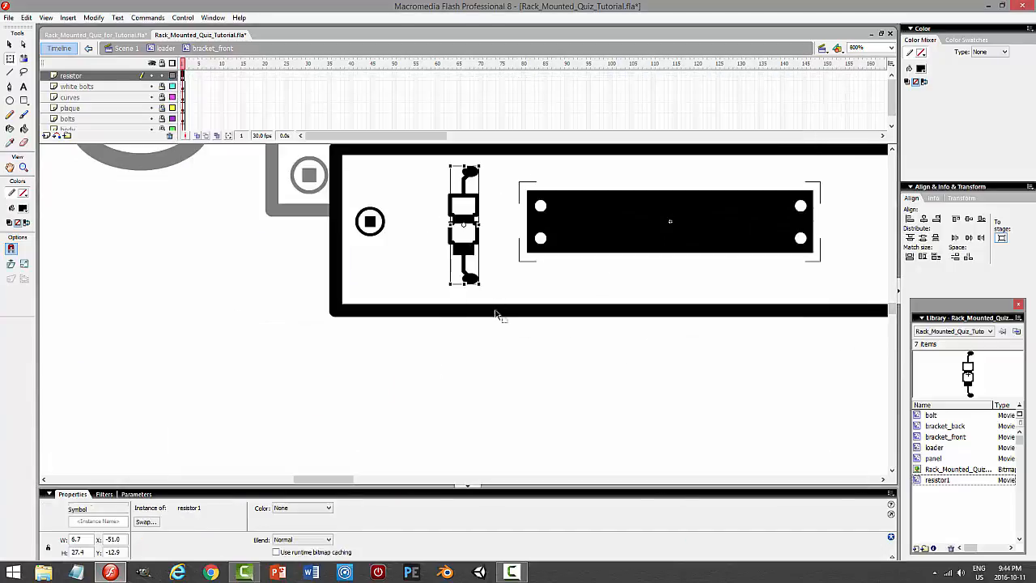
pyautogui.moveTo(477, 282); pyautogui.dragTo(480, 288)
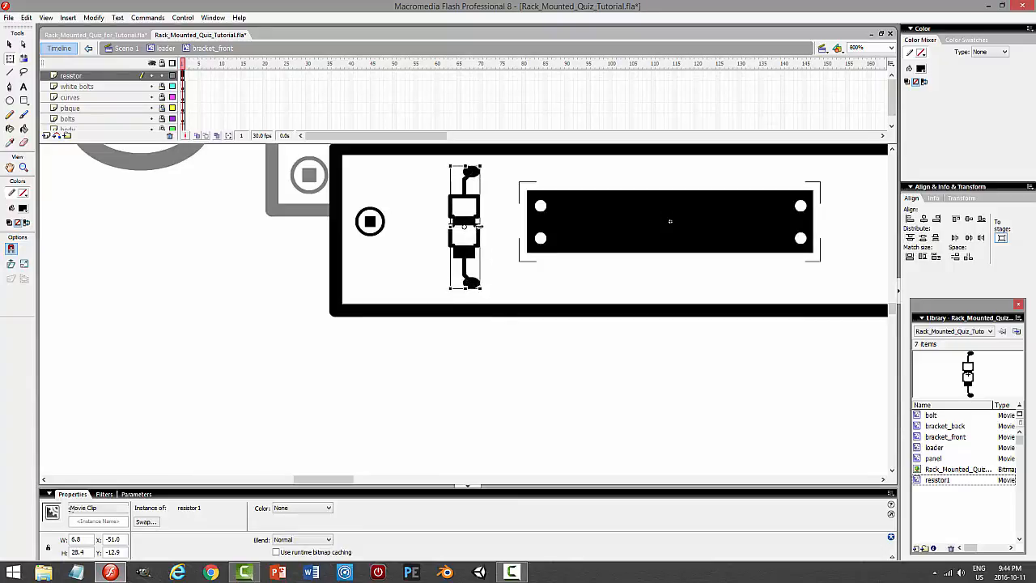
# - Try widening the resistor on its own axis and test the movie to judge its proportions
pyautogui.moveTo(479, 227); pyautogui.dragTo(501, 312)
pyautogui.click(523, 386)
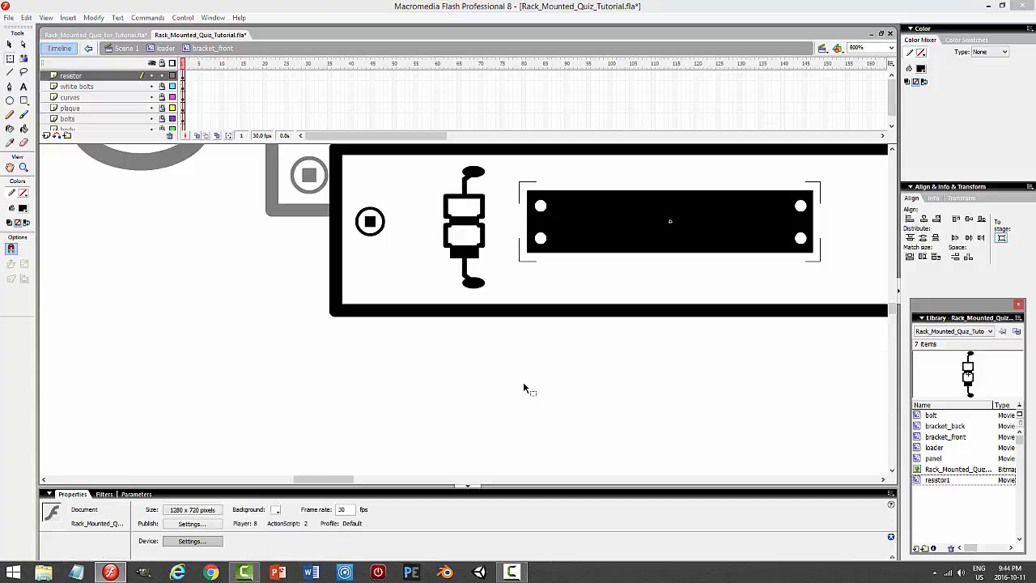
pyautogui.hotkey('ctrl', 'Return')
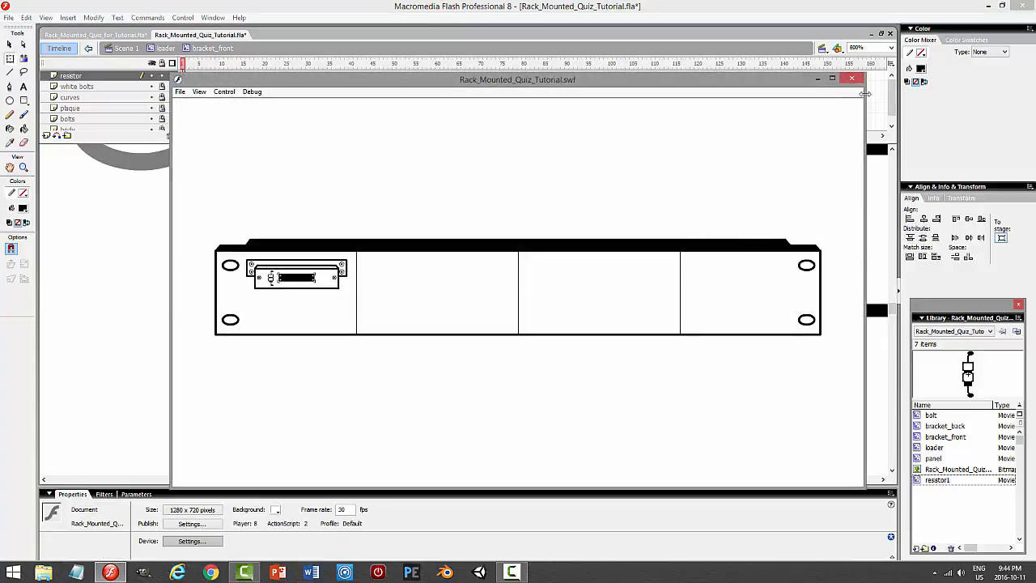
pyautogui.click(853, 79)
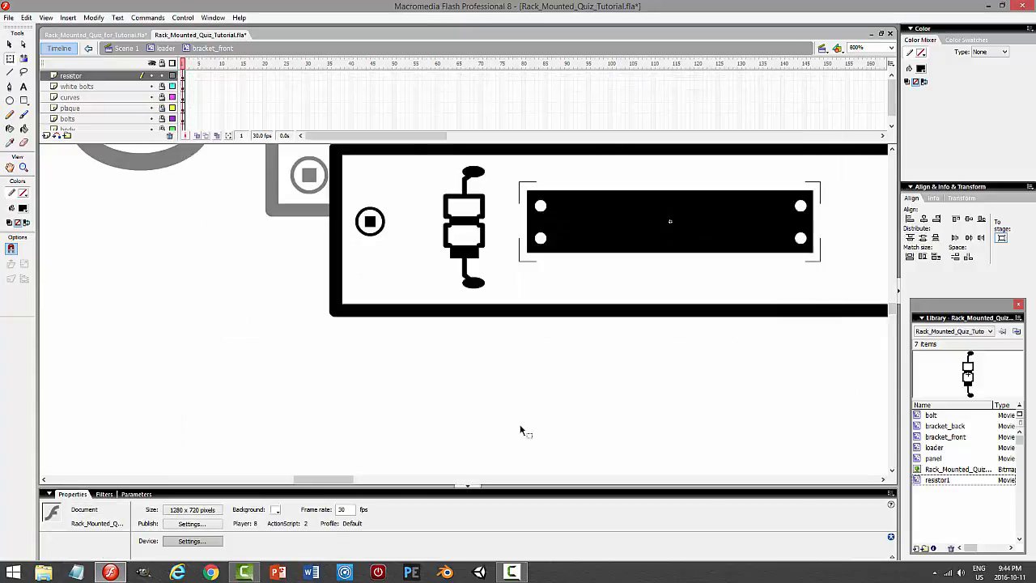
# - Undo the widening of the resistor
pyautogui.hotkey('ctrl', 'z')
pyautogui.hotkey('ctrl', 'z')
pyautogui.hotkey('ctrl', 'z')
pyautogui.hotkey('ctrl', 'z')
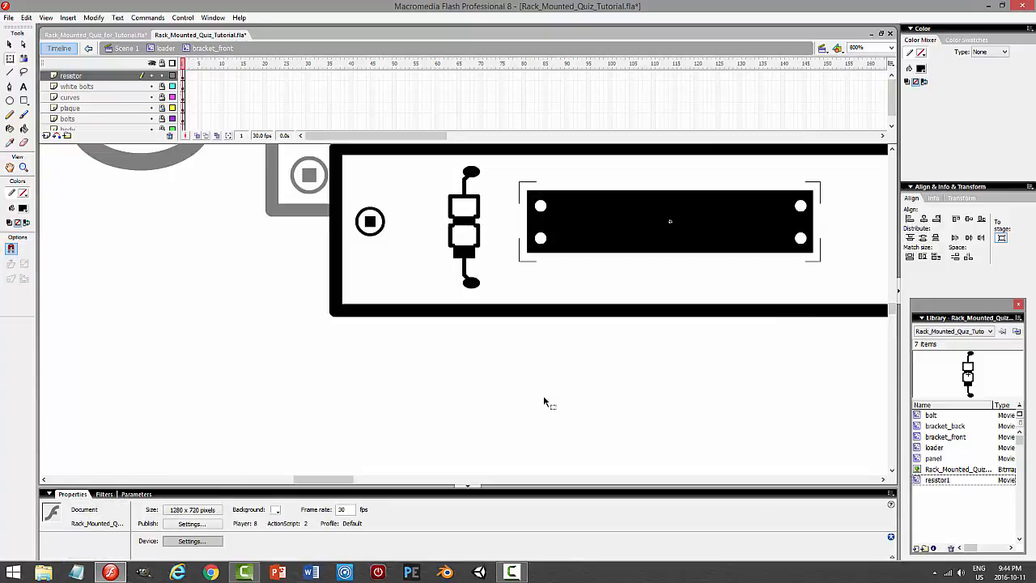
# - Open the resistor clip for editing again, unlock Layer 1 and lock Layer 2
pyautogui.click(477, 223)
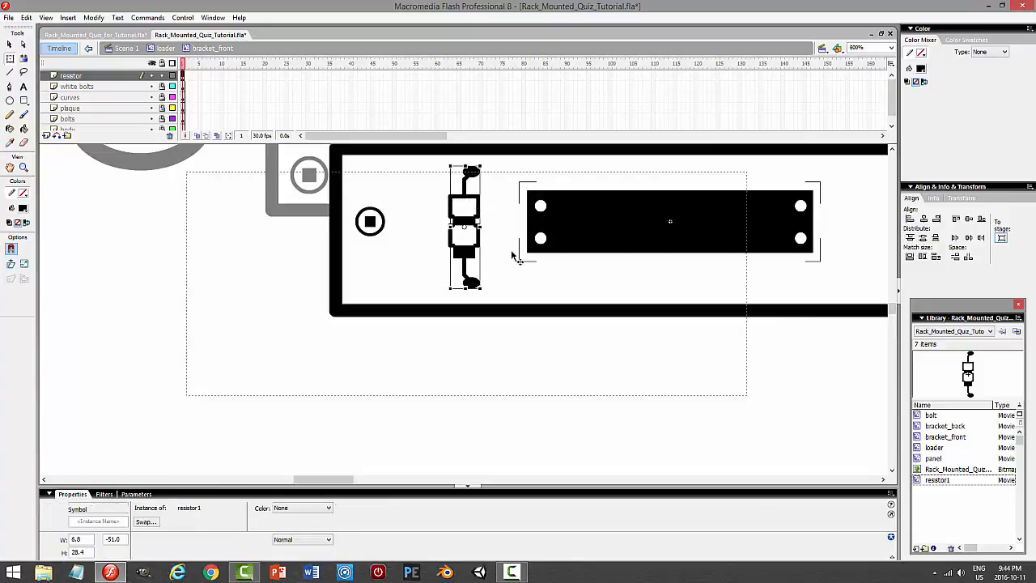
pyautogui.doubleClick(469, 240)
pyautogui.click(155, 87)
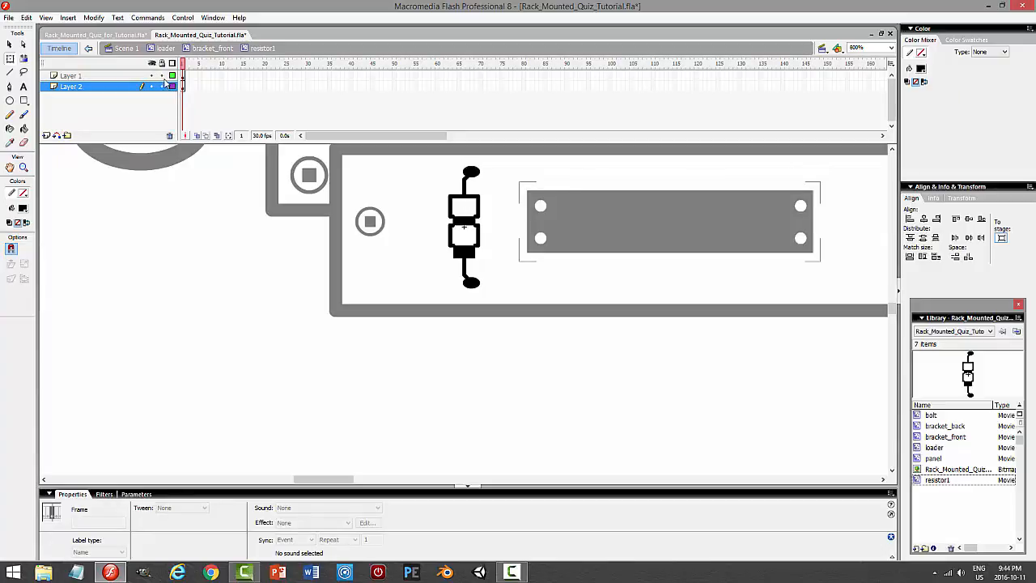
pyautogui.click(162, 86)
# - Copy the top edge line of the resistor's upper body, paste it in place and nudge it down to about Y -5.6
pyautogui.click(508, 229)
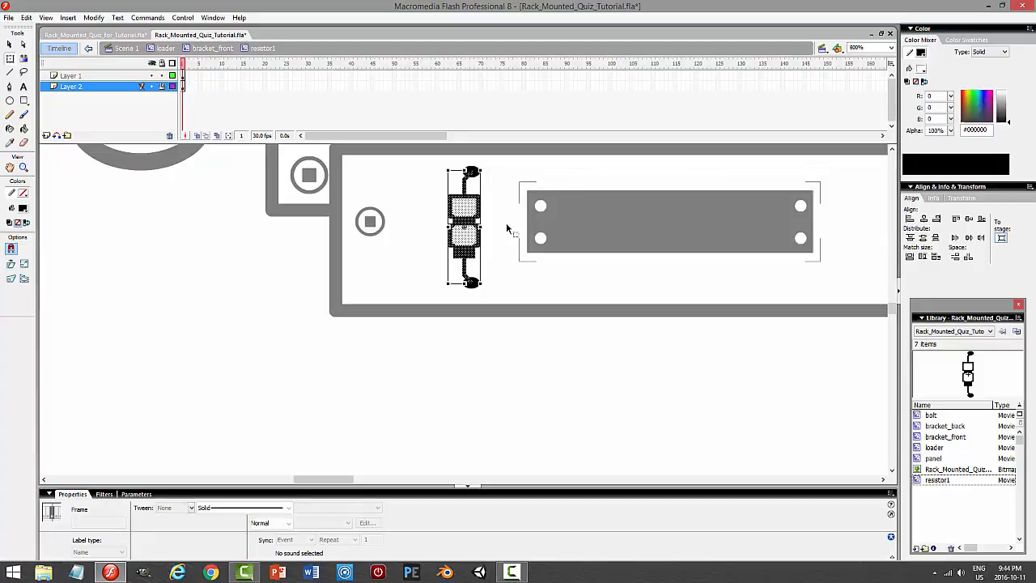
pyautogui.click(464, 201)
pyautogui.click(10, 45)
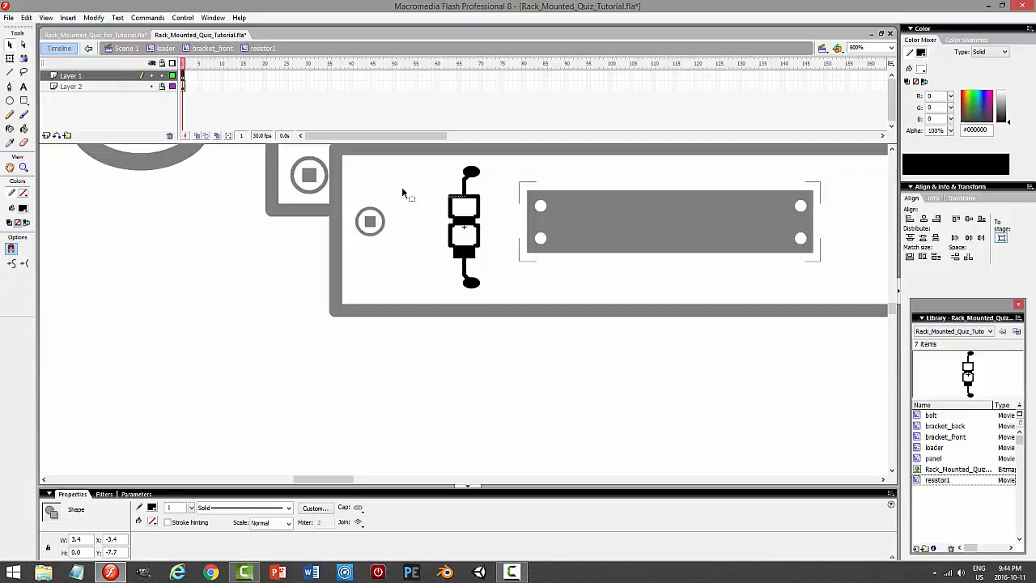
pyautogui.keyDown('shift'); pyautogui.click(471, 200); pyautogui.keyUp('shift')
pyautogui.click(27, 17)
pyautogui.click(29, 68)
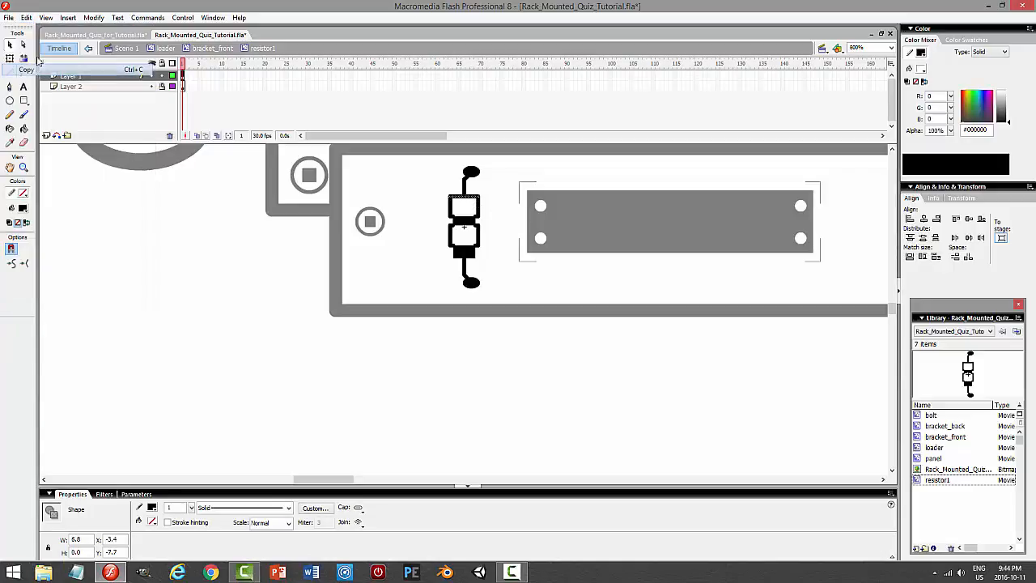
pyautogui.click(27, 17)
pyautogui.click(41, 93)
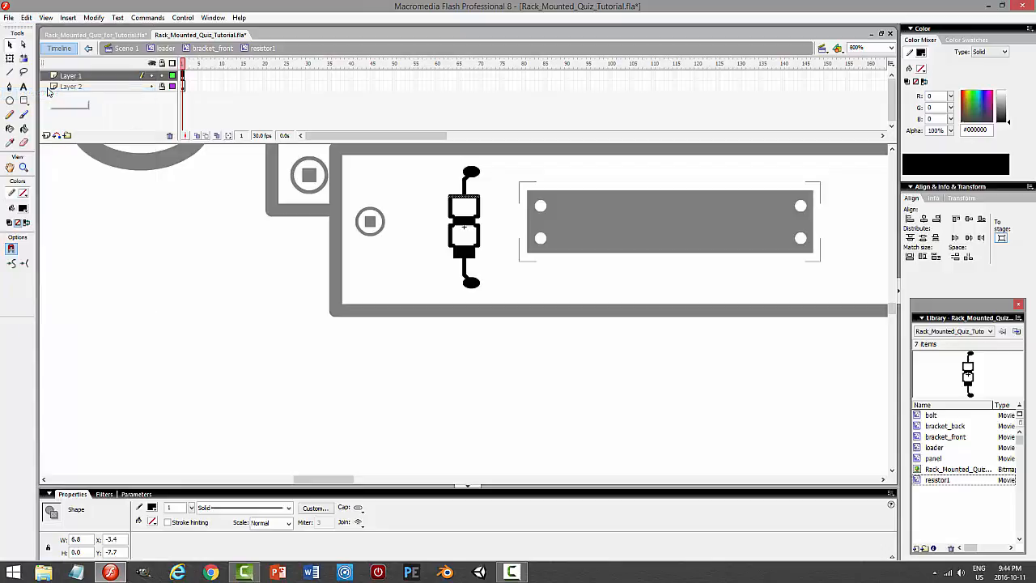
pyautogui.press('Down')
pyautogui.press('Down')
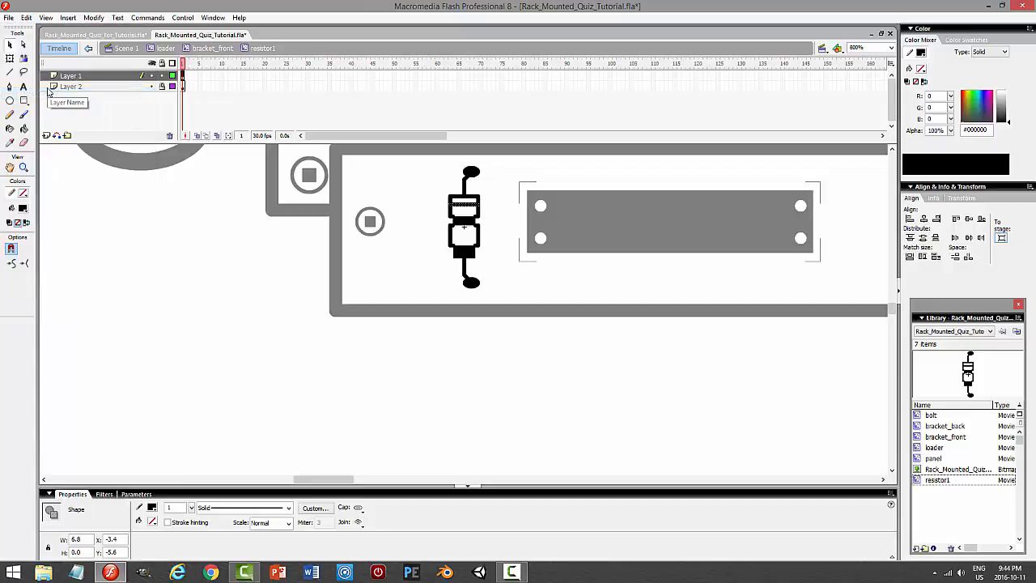
pyautogui.click(307, 285)
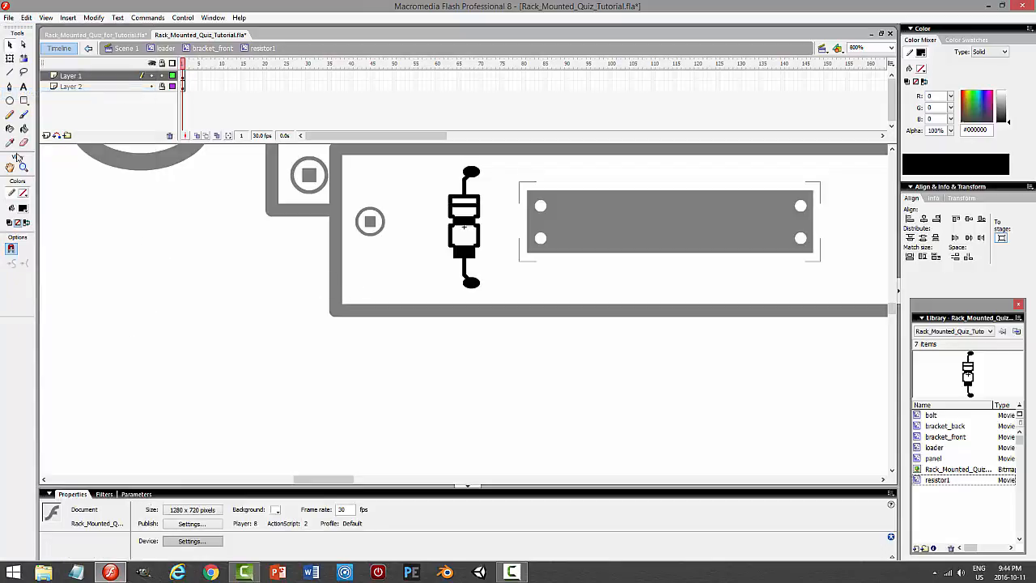
# - Fill the area between the upper body's top edge and the new line with black, and test the movie
pyautogui.click(24, 128)
pyautogui.click(460, 197)
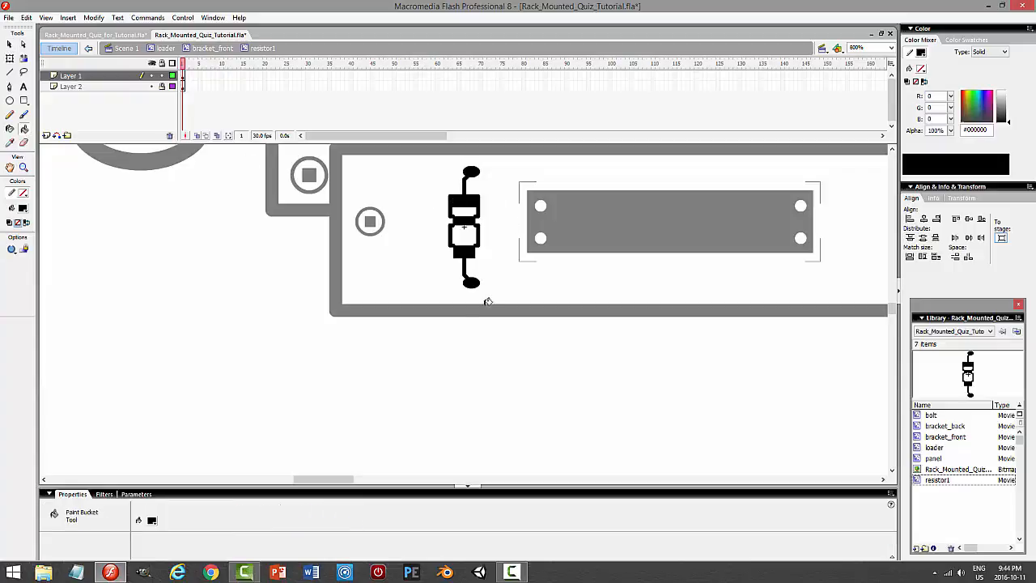
pyautogui.hotkey('ctrl', 'Return')
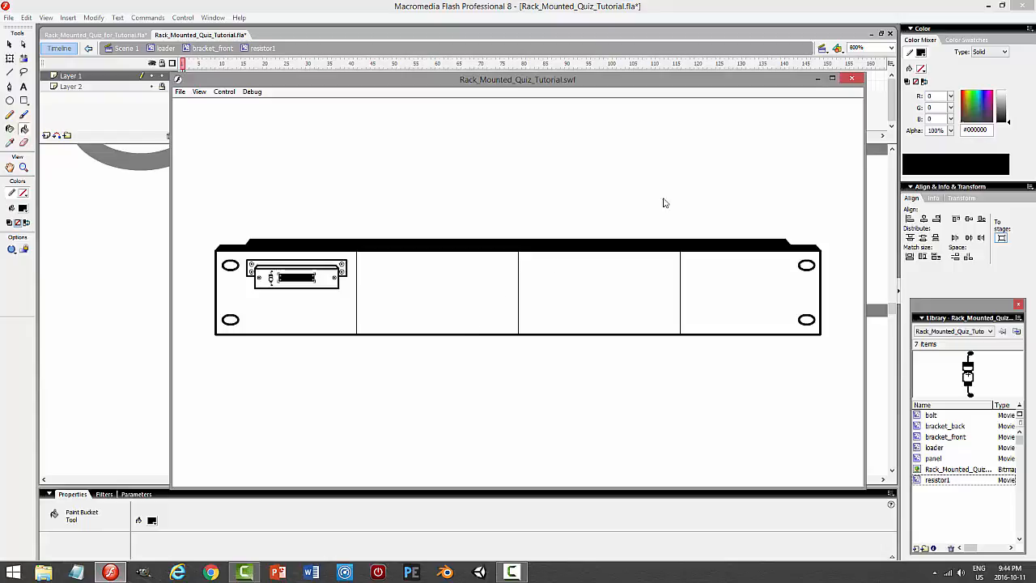
pyautogui.click(851, 79)
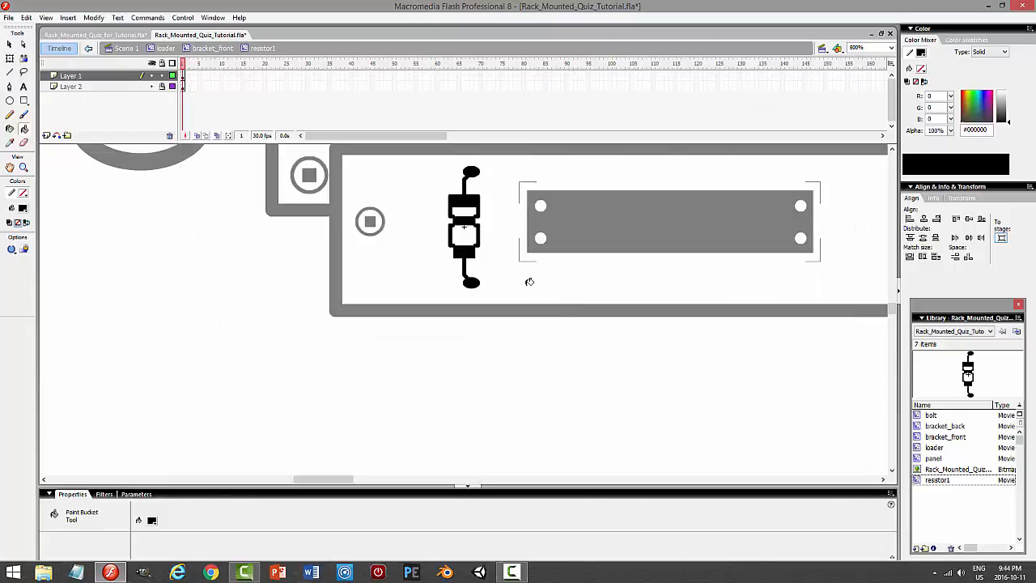
# - Return to the bracket_front clip and place a copy of the resistor beside the original, between it and the bolt
pyautogui.click(12, 46)
pyautogui.click(212, 48)
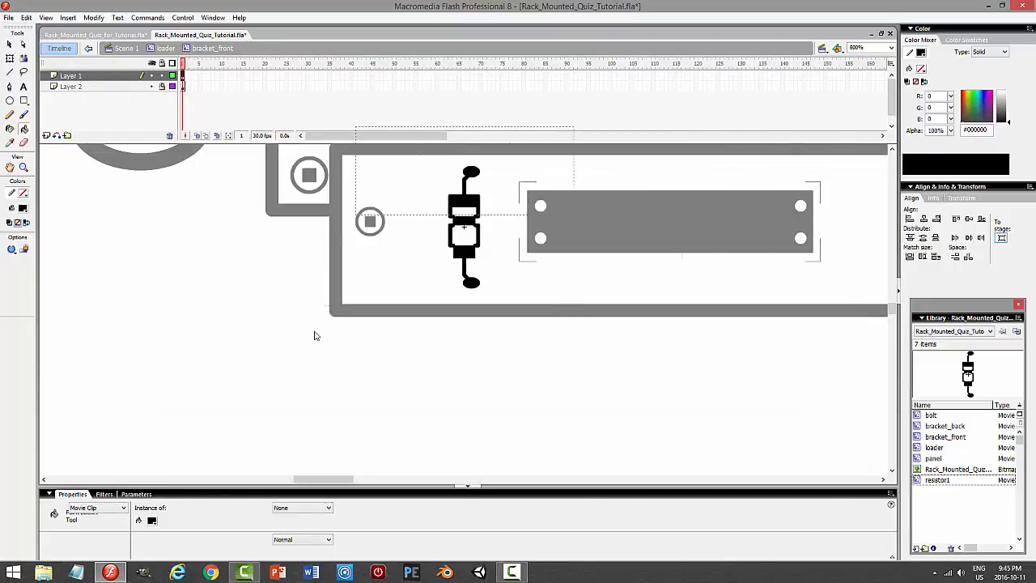
pyautogui.click(11, 45)
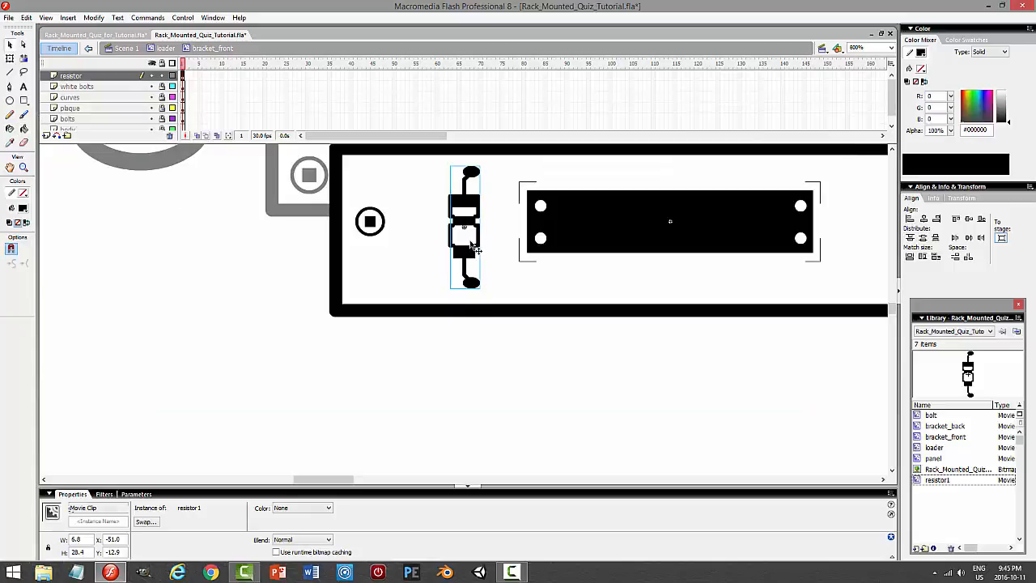
pyautogui.moveTo(473, 249); pyautogui.dragTo(429, 249)
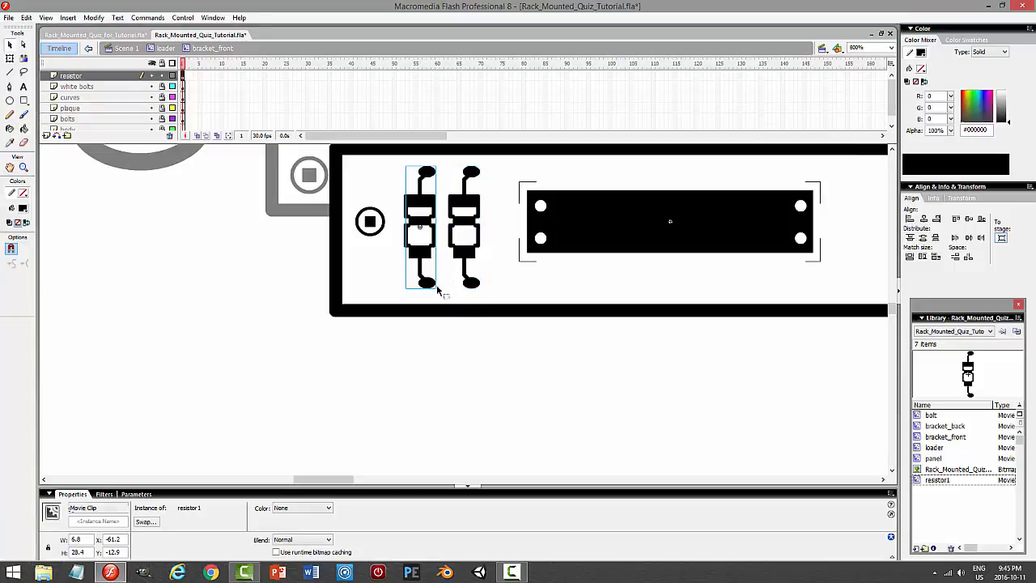
# - Duplicate the copied resistor's symbol under the name resistor2
pyautogui.rightClick(415, 235)
pyautogui.click(470, 424)
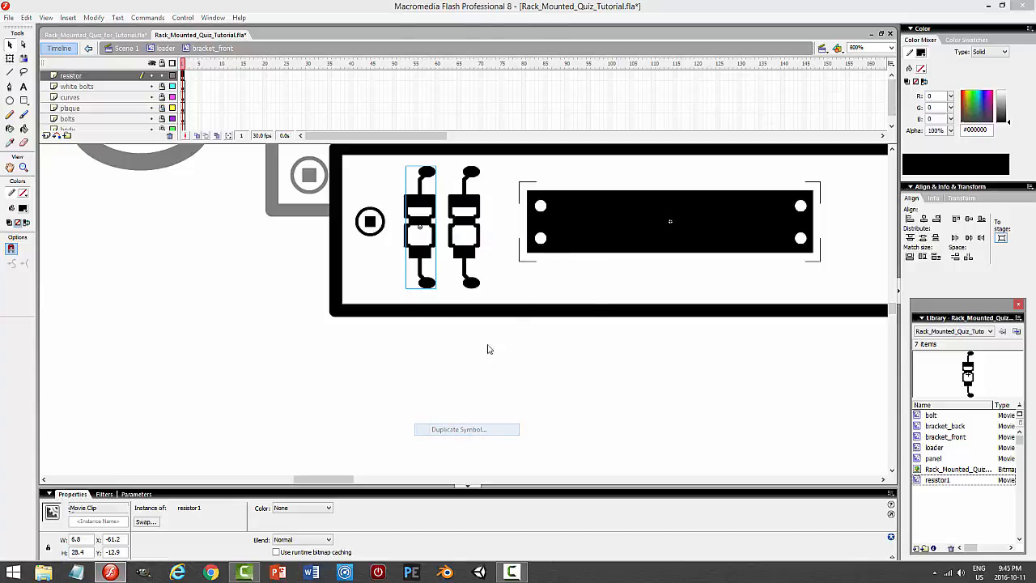
pyautogui.moveTo(531, 289); pyautogui.dragTo(512, 290)
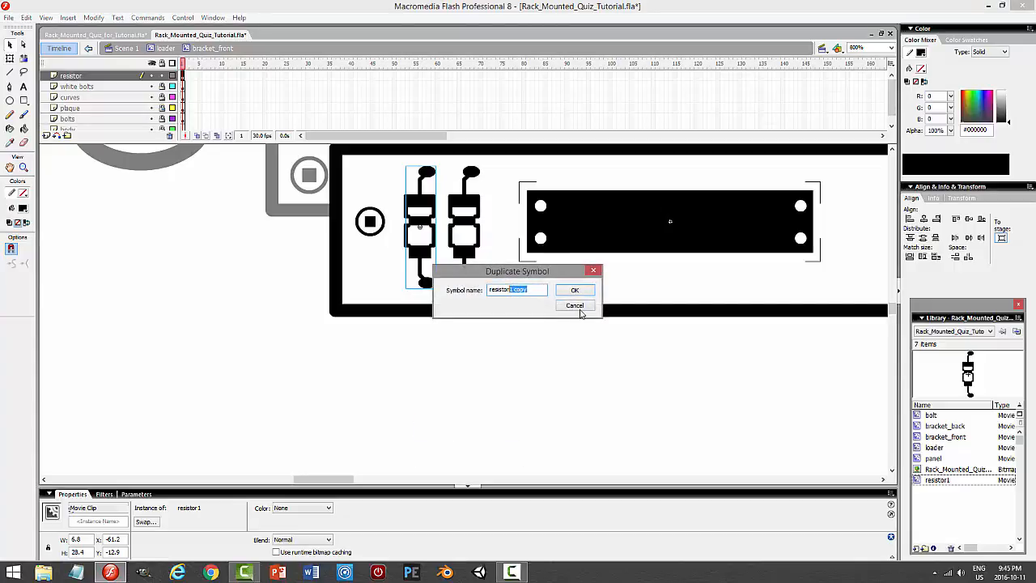
pyautogui.write('2')
pyautogui.press('Return')
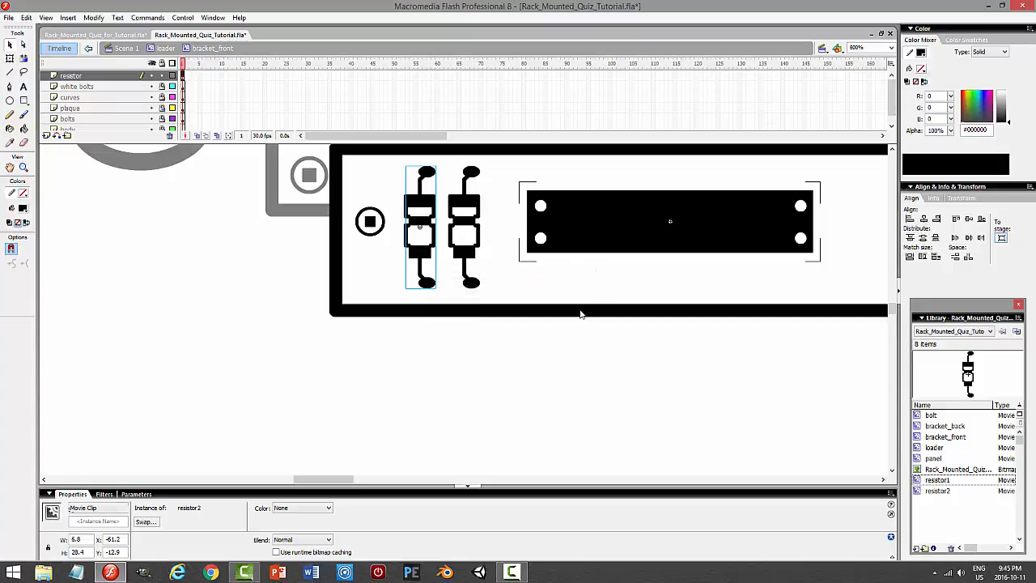
# - Open the resistor2 clip for editing, delete its black middle connector and notch lines, and join the body's sides into straight edges
pyautogui.doubleClick(421, 238)
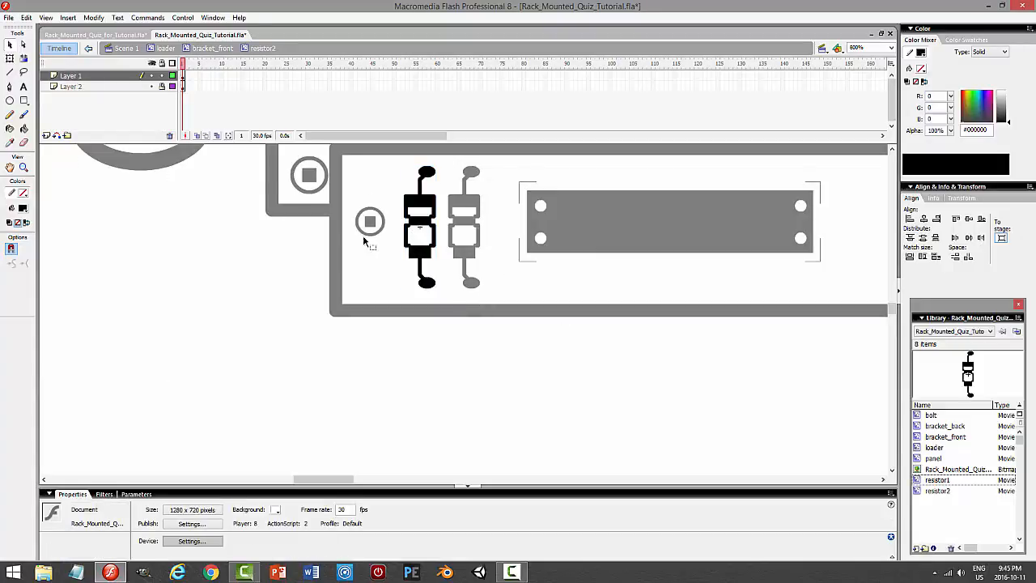
pyautogui.click(422, 221)
pyautogui.click(491, 236)
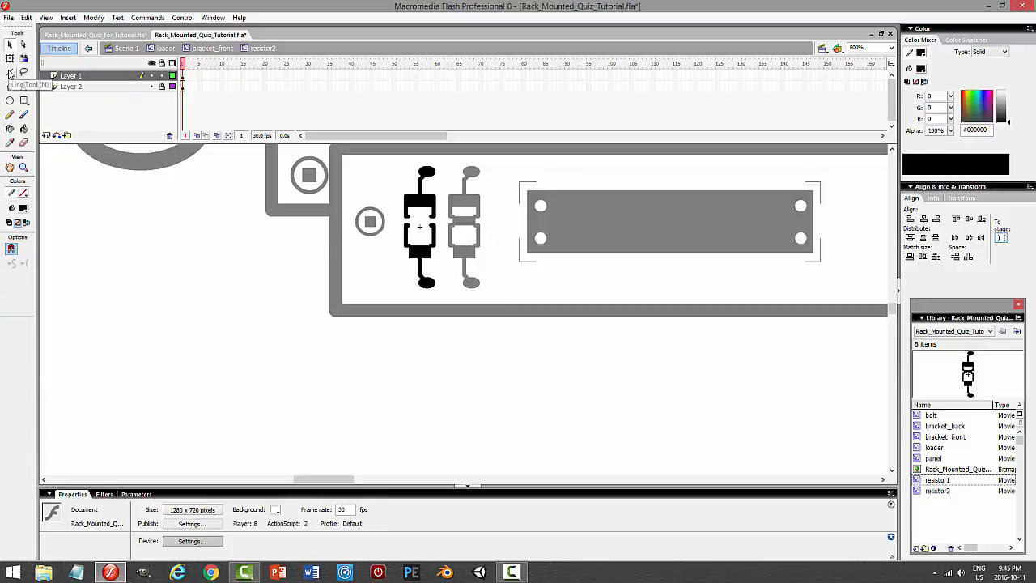
pyautogui.moveTo(408, 226); pyautogui.dragTo(437, 233)
pyautogui.press('Delete')
pyautogui.press('Delete')
pyautogui.press('Delete')
pyautogui.press('Delete')
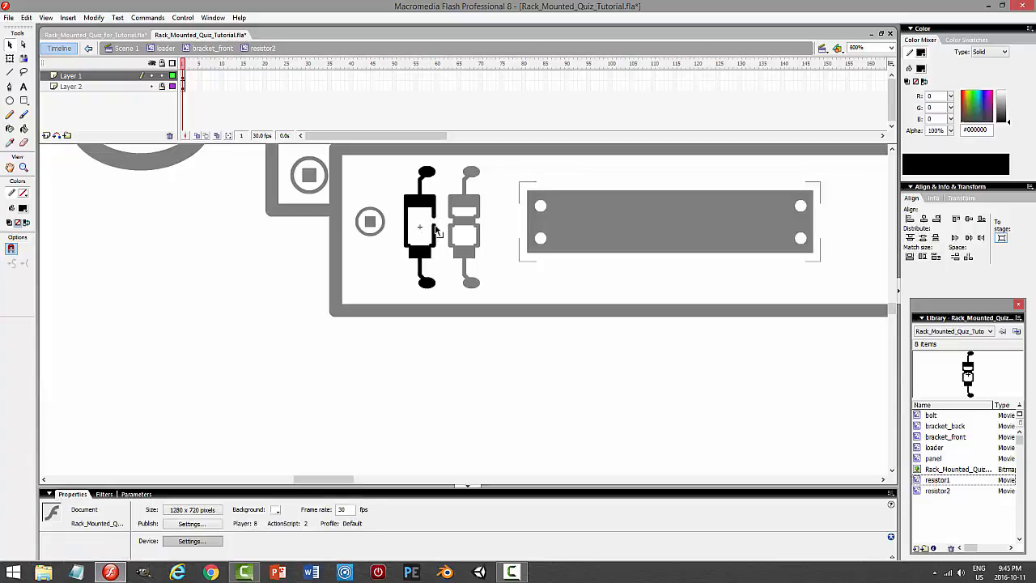
# - Delete the body's split fill pieces and refill the whole interior with white
pyautogui.click(423, 227)
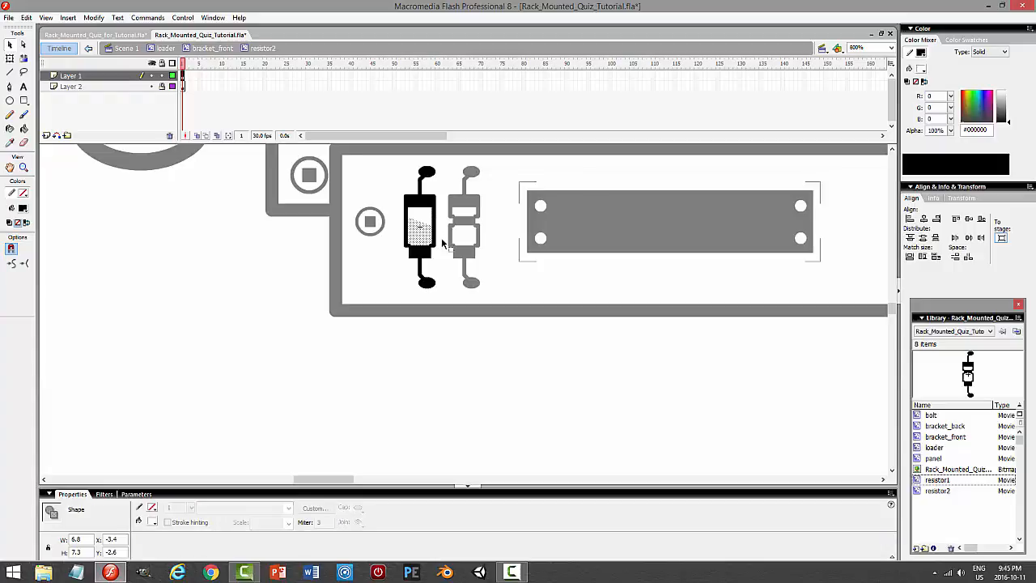
pyautogui.keyDown('shift'); pyautogui.click(424, 215); pyautogui.keyUp('shift')
pyautogui.press('Delete')
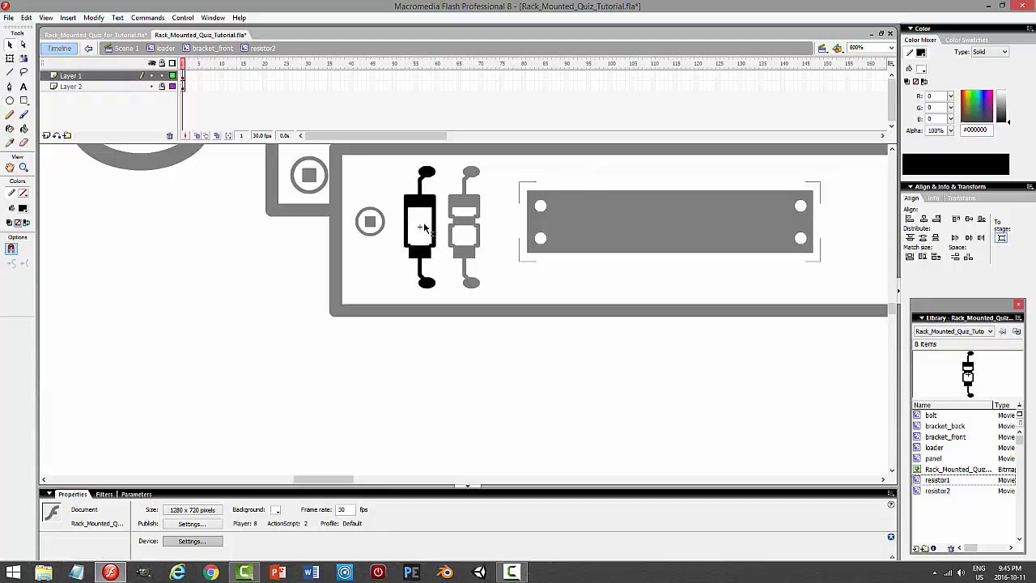
pyautogui.click(23, 130)
pyautogui.click(22, 208)
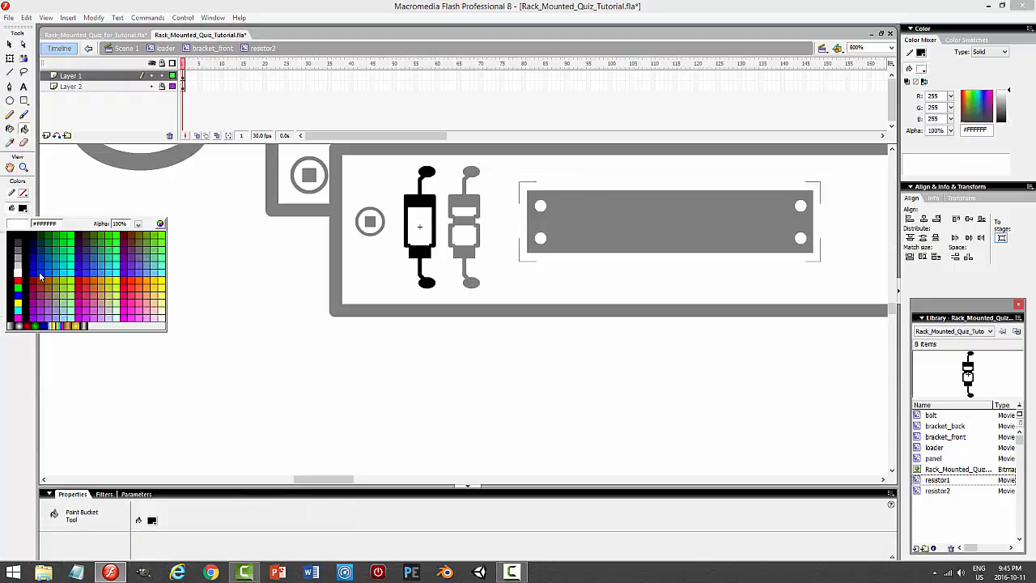
pyautogui.click(18, 272)
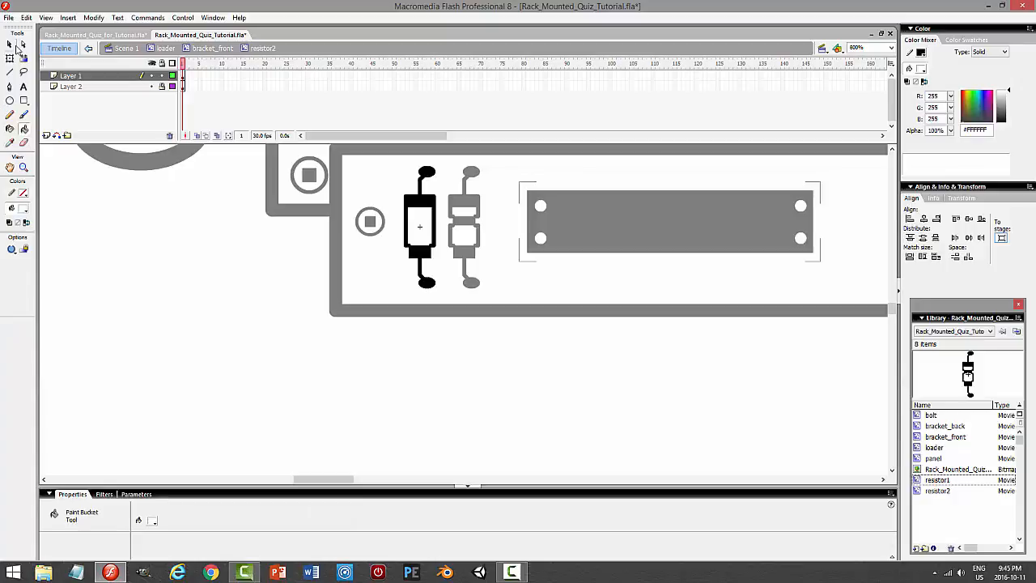
pyautogui.click(11, 44)
pyautogui.click(421, 226)
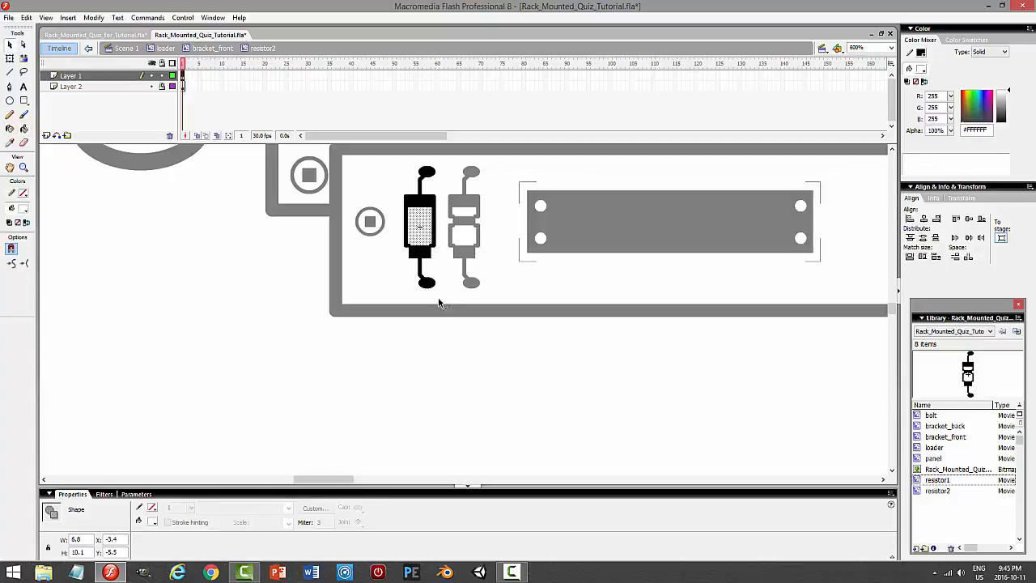
pyautogui.click(453, 319)
# - Delete the black block below the resistor2 body together with the leftover lines at the body's lower edge
pyautogui.click(424, 258)
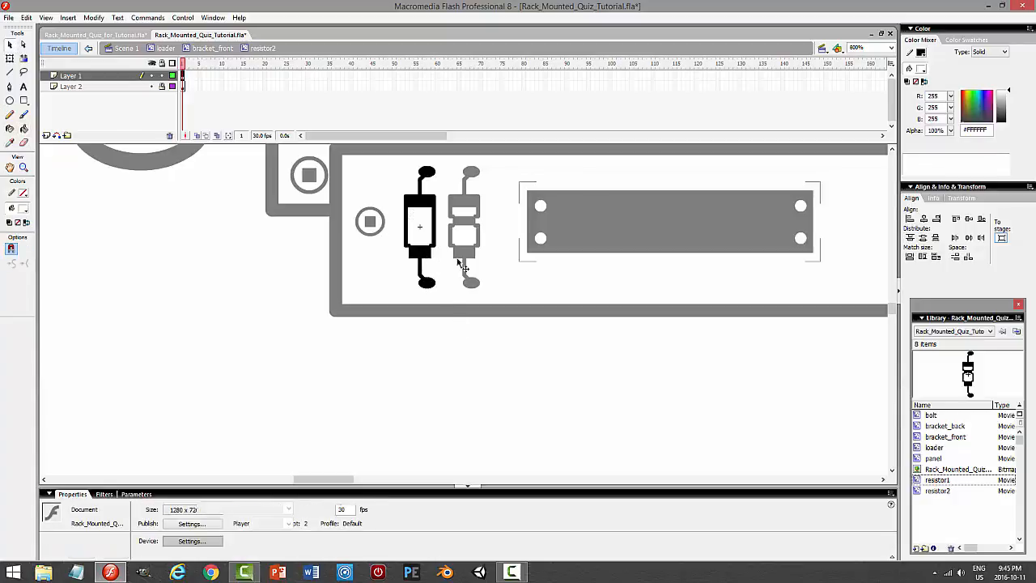
pyautogui.press('Delete')
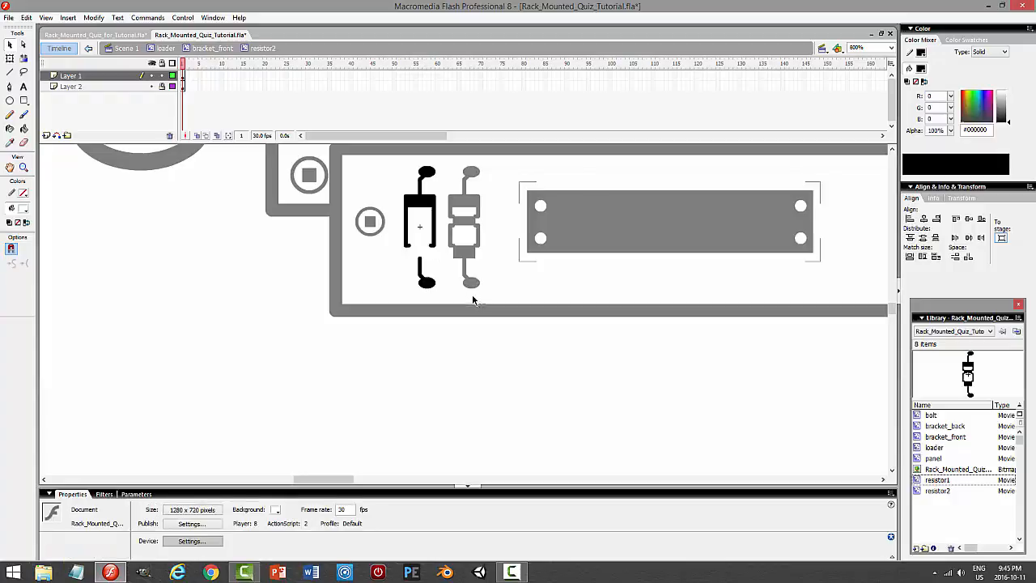
pyautogui.click(413, 251)
pyautogui.press('Delete')
pyautogui.click(432, 246)
pyautogui.press('Delete')
# - Move the lower strip of the resistor2 body down towards the bottom lead and reconnect the side lines to it
pyautogui.click(419, 243)
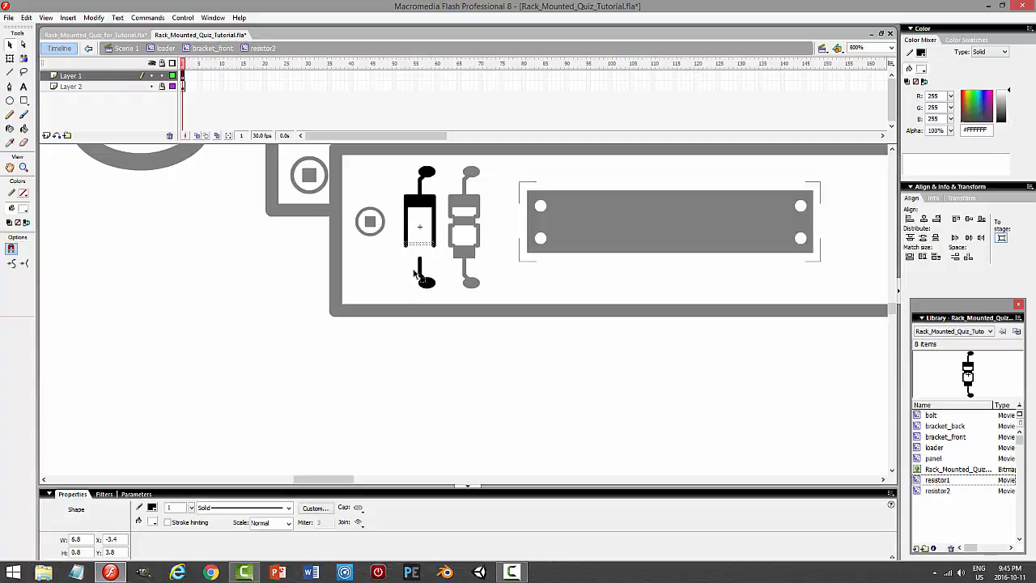
pyautogui.click(11, 59)
pyautogui.press('Down')
pyautogui.press('Down')
pyautogui.press('Down')
pyautogui.press('Down')
pyautogui.press('Down')
pyautogui.click(201, 269)
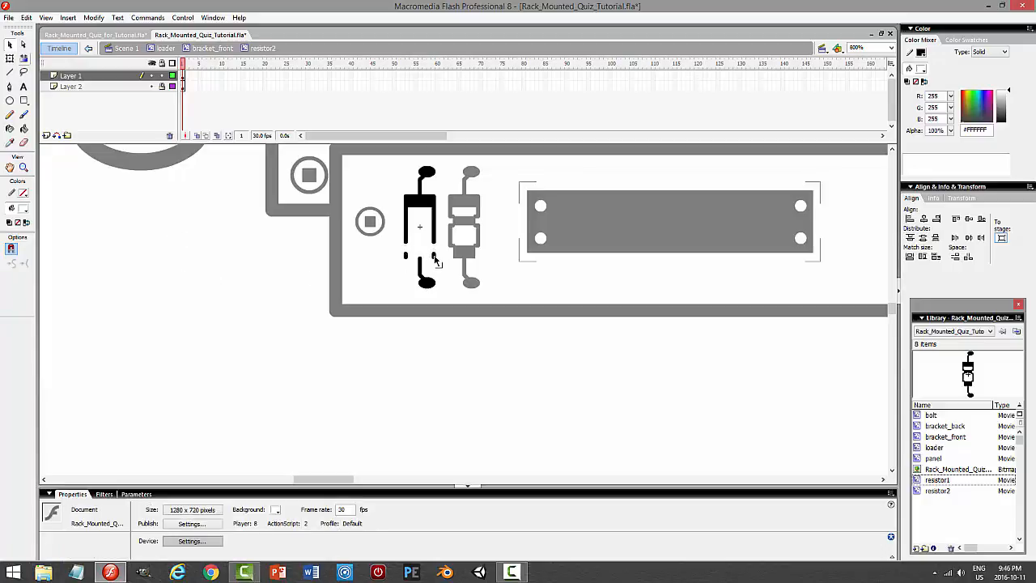
pyautogui.moveTo(434, 252); pyautogui.dragTo(406, 243)
# - Draw a black line across the bottom of the resistor2 body and snap its end to the corner to close the outline
pyautogui.click(10, 72)
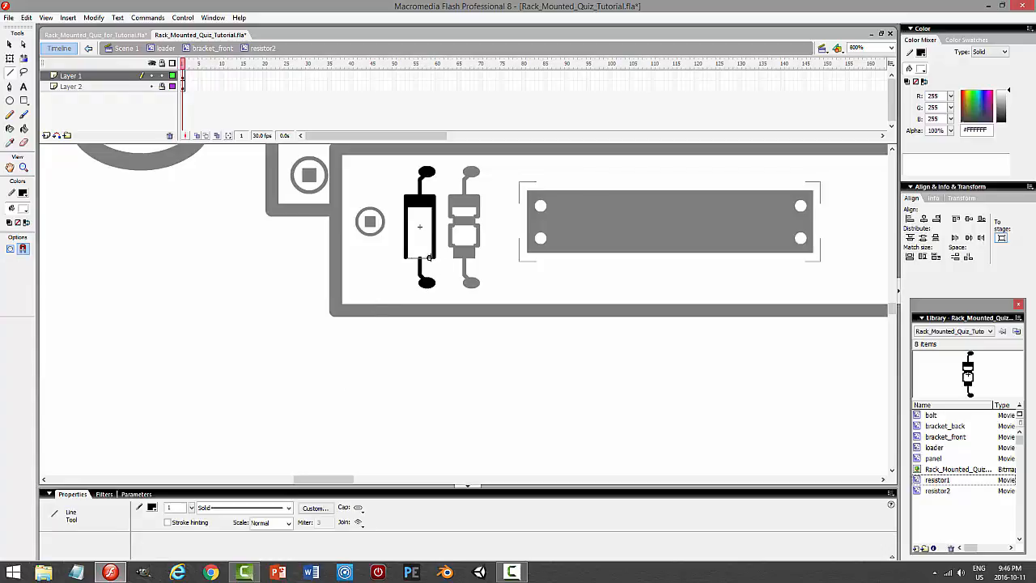
pyautogui.moveTo(406, 258); pyautogui.dragTo(432, 257)
pyautogui.click(10, 44)
pyautogui.moveTo(435, 258); pyautogui.dragTo(435, 258)
pyautogui.click(424, 245)
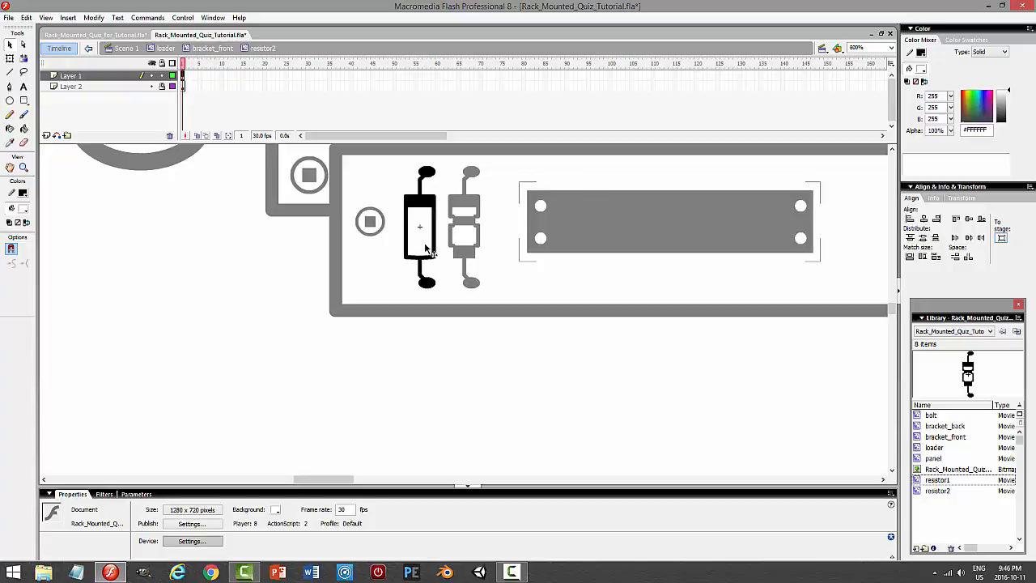
pyautogui.click(398, 338)
# - Copy the body's bottom edge line and place two horizontal copies higher up, at about Y 6.0 and Y 2.3
pyautogui.click(426, 257)
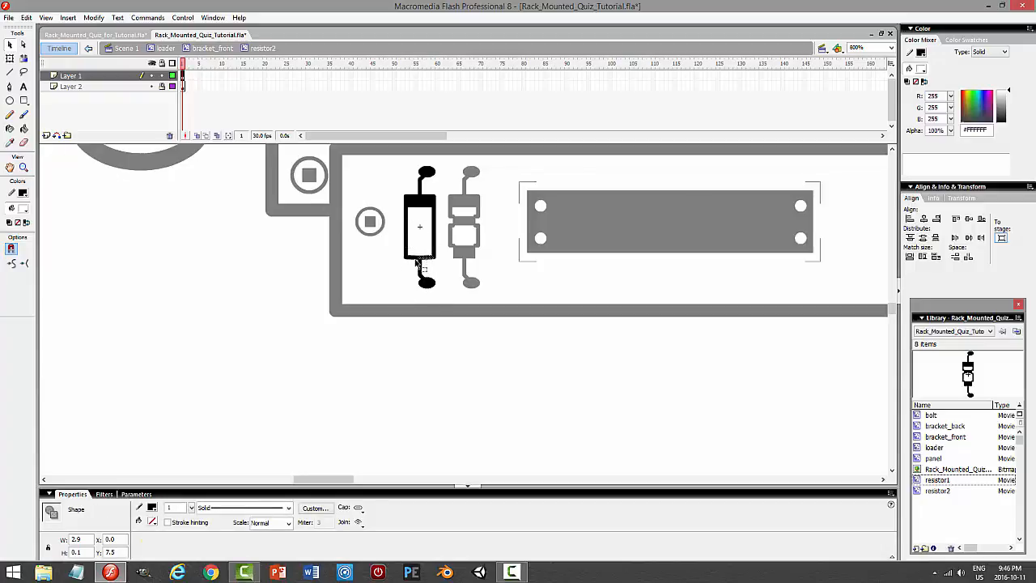
pyautogui.click(26, 18)
pyautogui.click(32, 69)
pyautogui.click(26, 18)
pyautogui.click(46, 91)
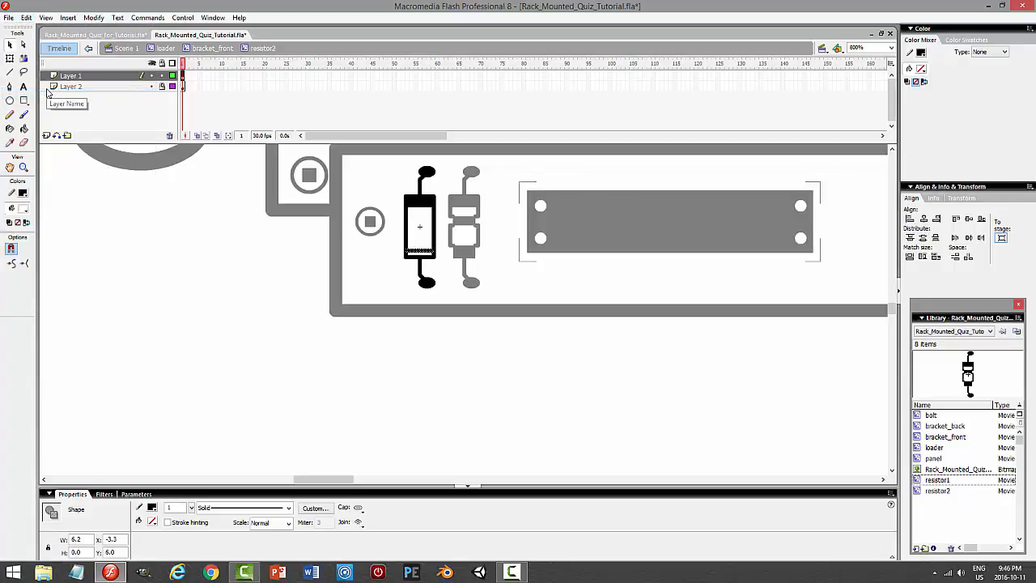
pyautogui.press('Up')
pyautogui.press('Up')
pyautogui.moveTo(426, 256); pyautogui.dragTo(420, 242)
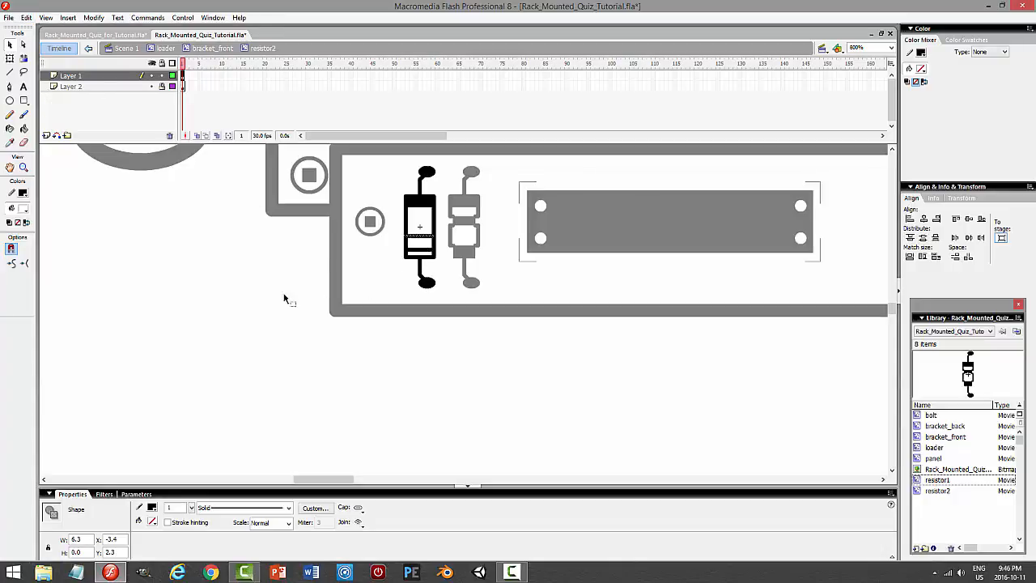
pyautogui.click(287, 296)
# - Set the fill color to black and fill the band between the two horizontal lines in the lower body
pyautogui.click(23, 128)
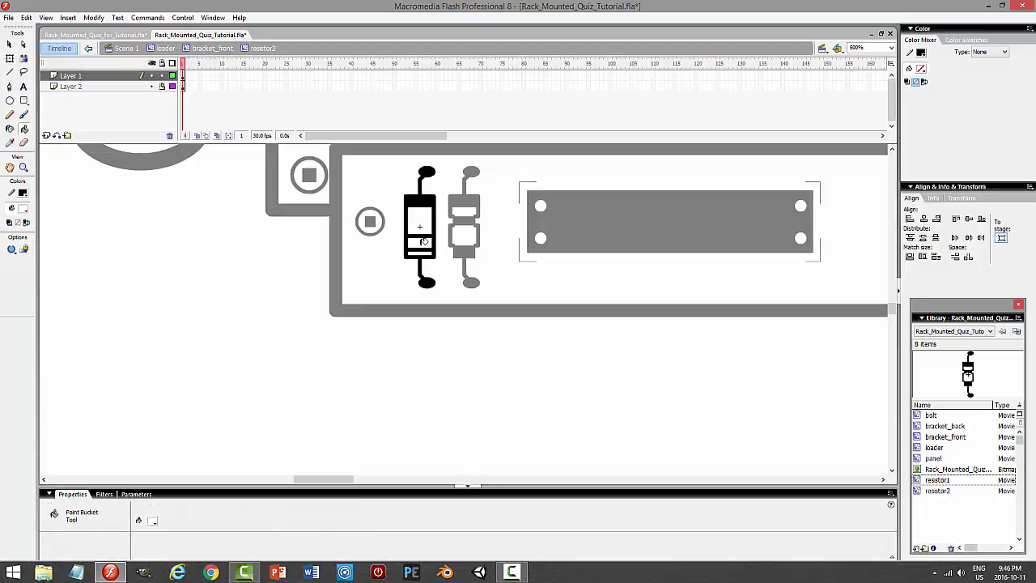
pyautogui.click(23, 208)
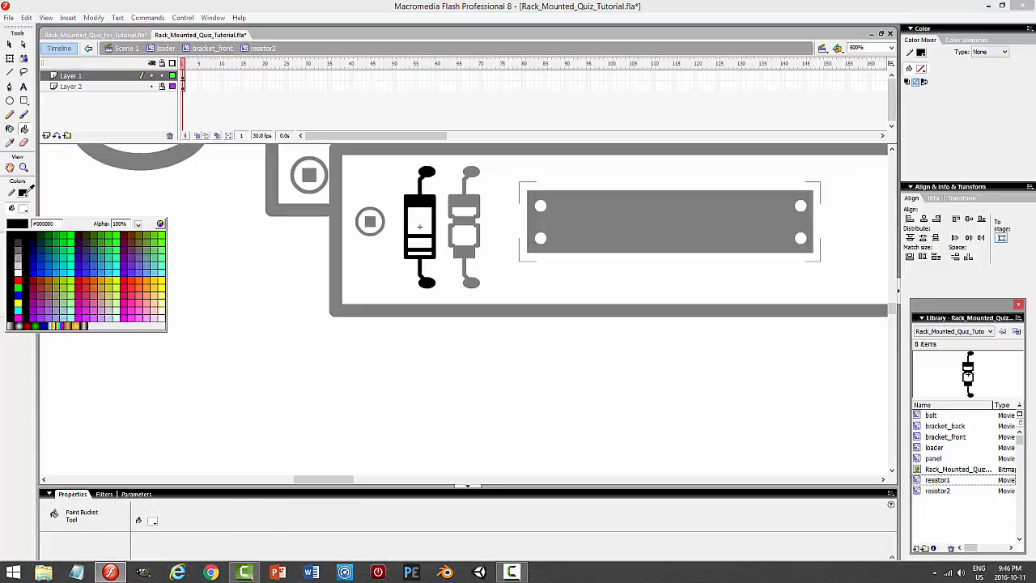
pyautogui.click(8, 232)
pyautogui.click(430, 240)
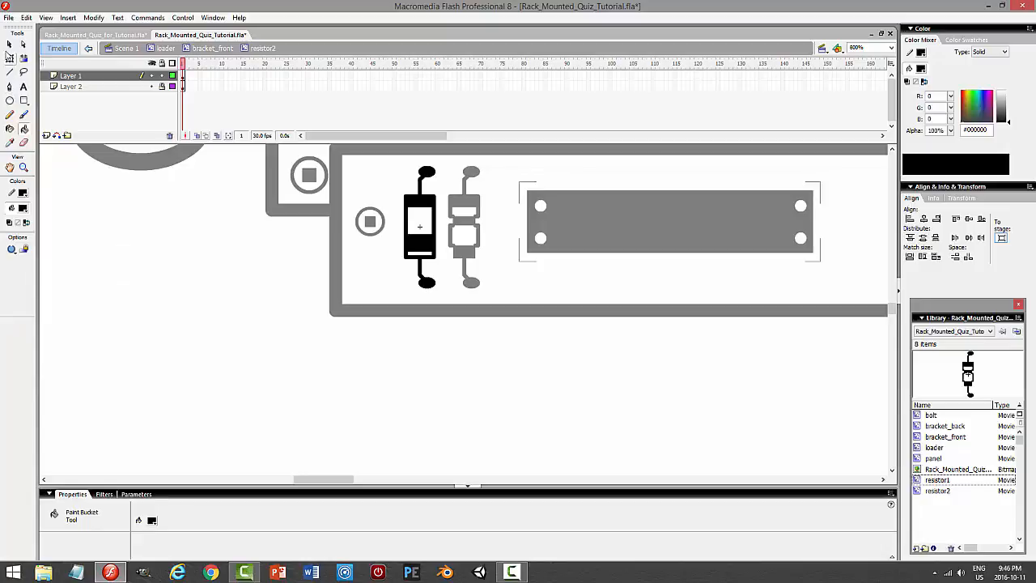
# - Try to widen the middle section of the resistor2 body and close its stepped-out sides with black lines
pyautogui.click(10, 44)
pyautogui.moveTo(406, 225)
pyautogui.mouseDown()
pyautogui.moveTo(444, 233)
pyautogui.moveTo(441, 224)
pyautogui.mouseUp()
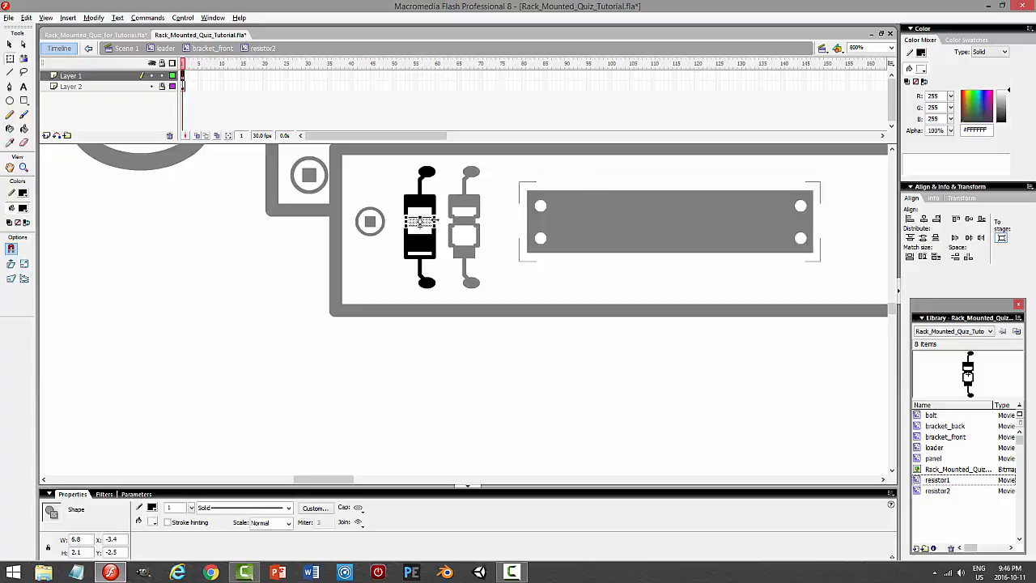
pyautogui.moveTo(438, 221)
pyautogui.mouseDown()
pyautogui.moveTo(448, 279)
pyautogui.moveTo(445, 221)
pyautogui.mouseUp()
pyautogui.click(437, 360)
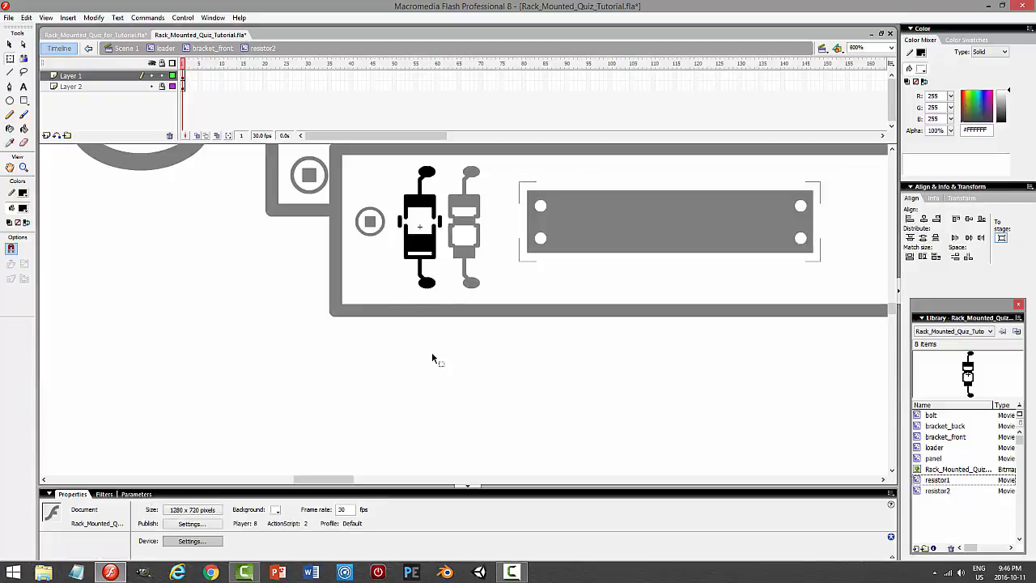
pyautogui.click(10, 72)
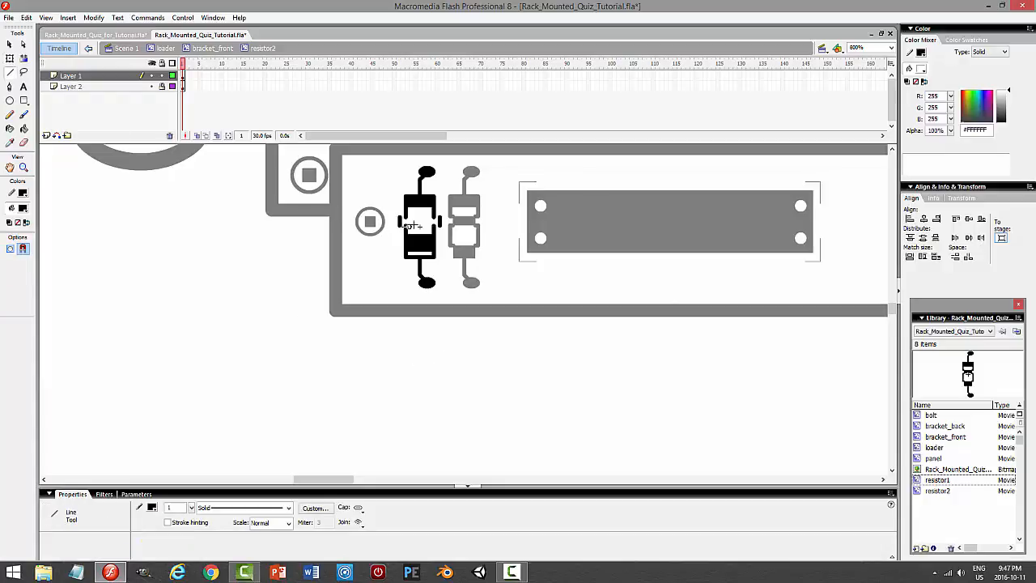
pyautogui.moveTo(438, 226); pyautogui.dragTo(441, 216)
pyautogui.click(10, 45)
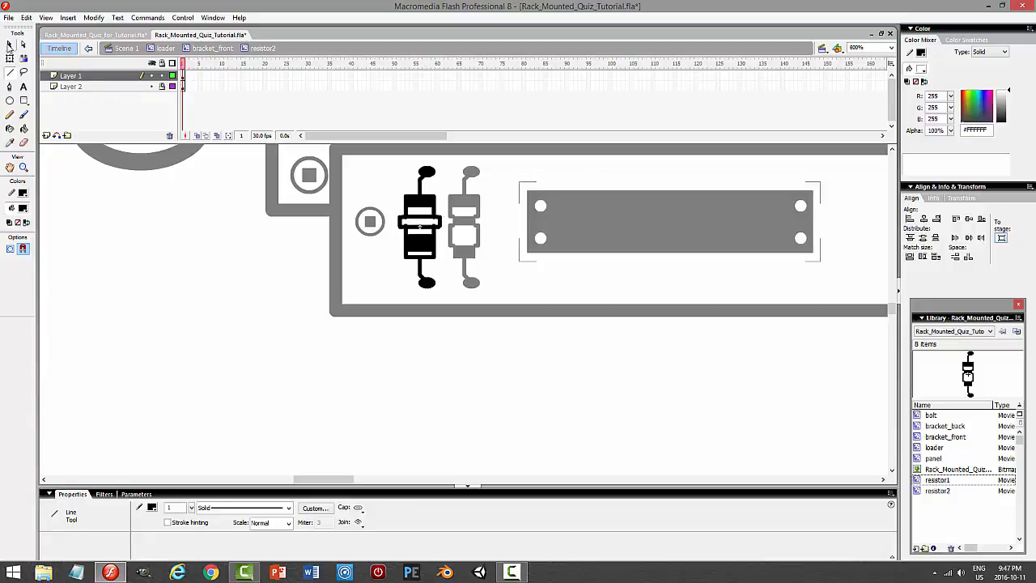
pyautogui.click(423, 249)
pyautogui.press('z')
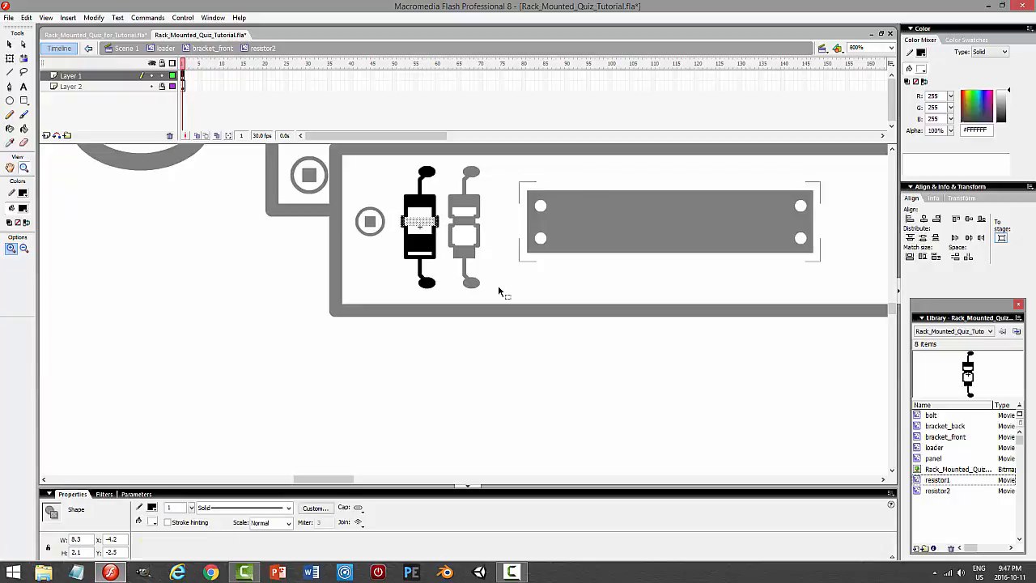
# - Copy the horizontal line at Y 2.3 to about Y -3.5 and Y -2.0 in resistor2 and fill the gap between the copies black
pyautogui.click(445, 343)
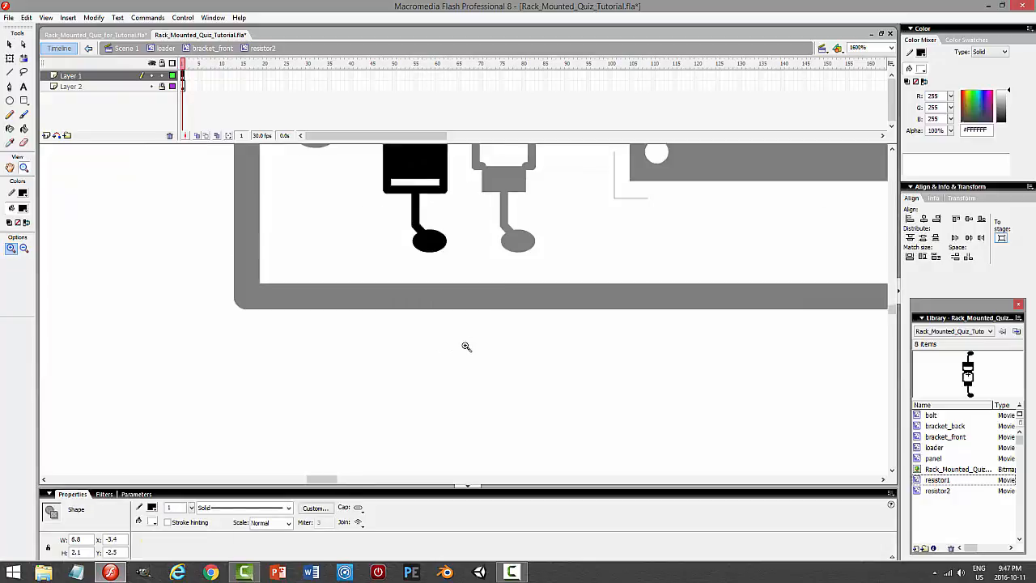
pyautogui.scroll(4, 466, 346)
pyautogui.click(10, 58)
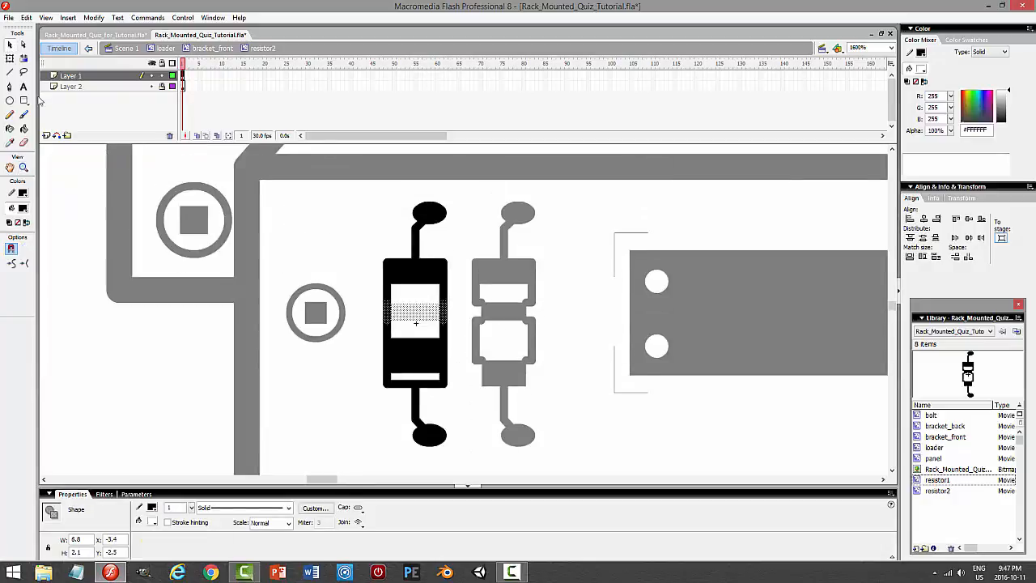
pyautogui.click(316, 376)
pyautogui.click(427, 342)
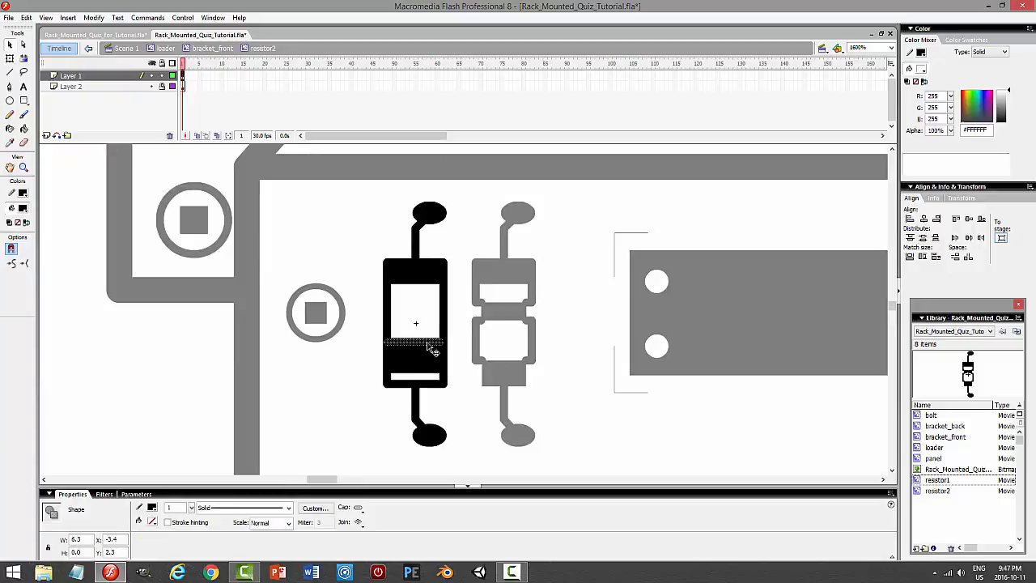
pyautogui.moveTo(432, 349); pyautogui.dragTo(417, 309)
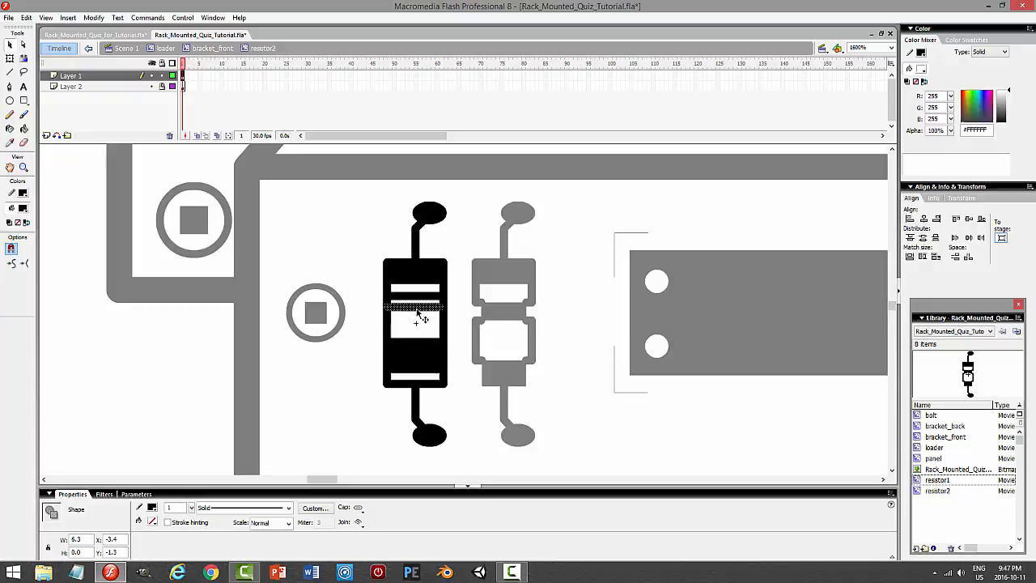
pyautogui.click(24, 129)
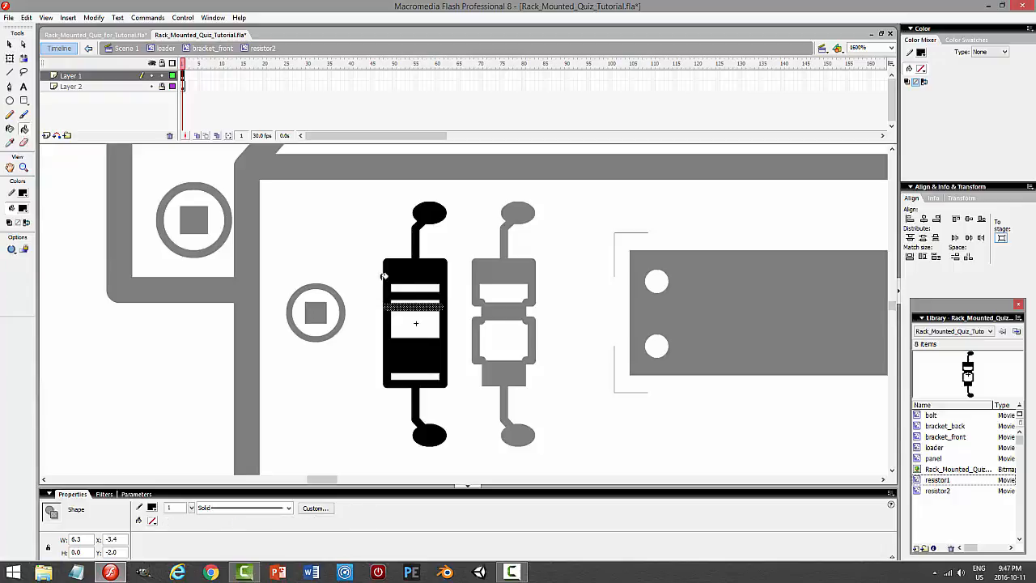
pyautogui.click(409, 299)
# - Narrow the upper black band of the resistor2 body symmetrically to a width of 5.2 and preview the movie
pyautogui.click(11, 44)
pyautogui.click(279, 374)
pyautogui.click(413, 303)
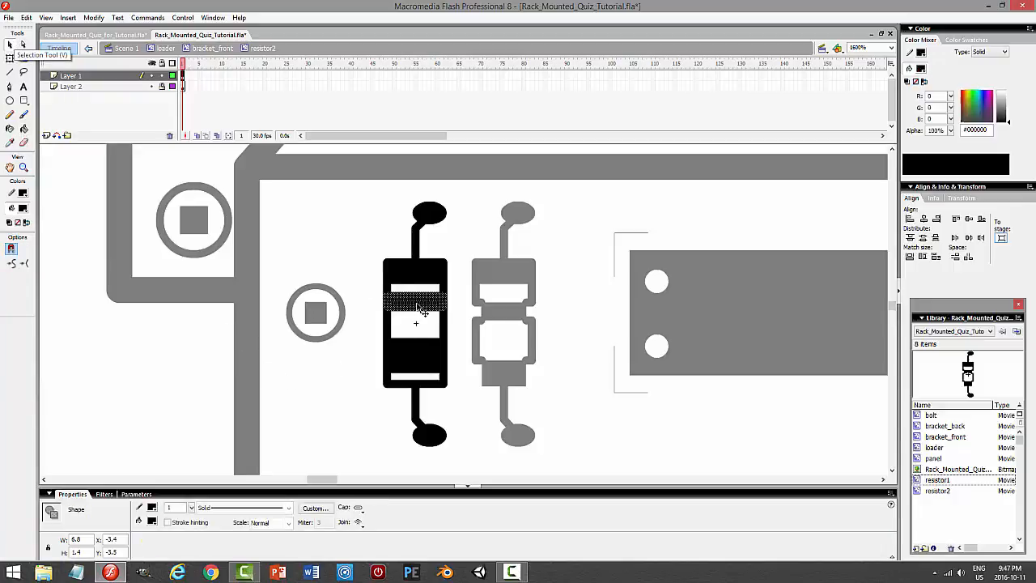
pyautogui.click(10, 57)
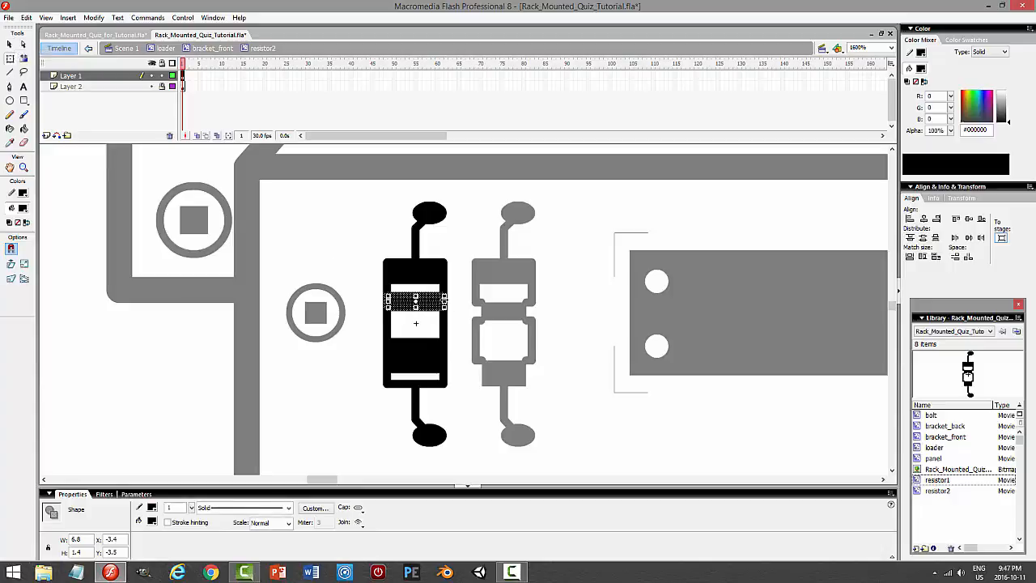
pyautogui.moveTo(387, 301); pyautogui.dragTo(390, 301)
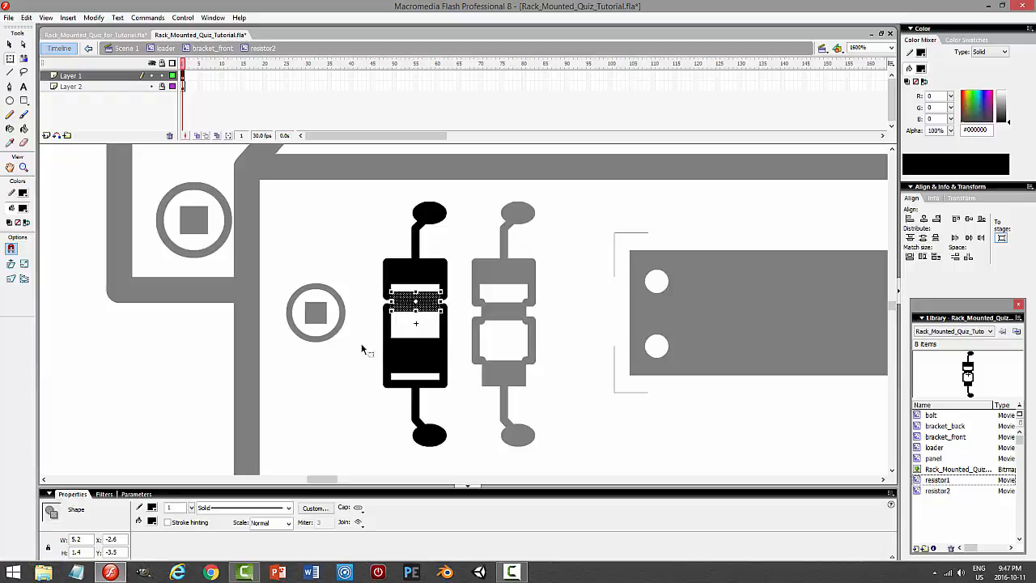
pyautogui.click(333, 379)
pyautogui.hotkey('ctrl', 'Return')
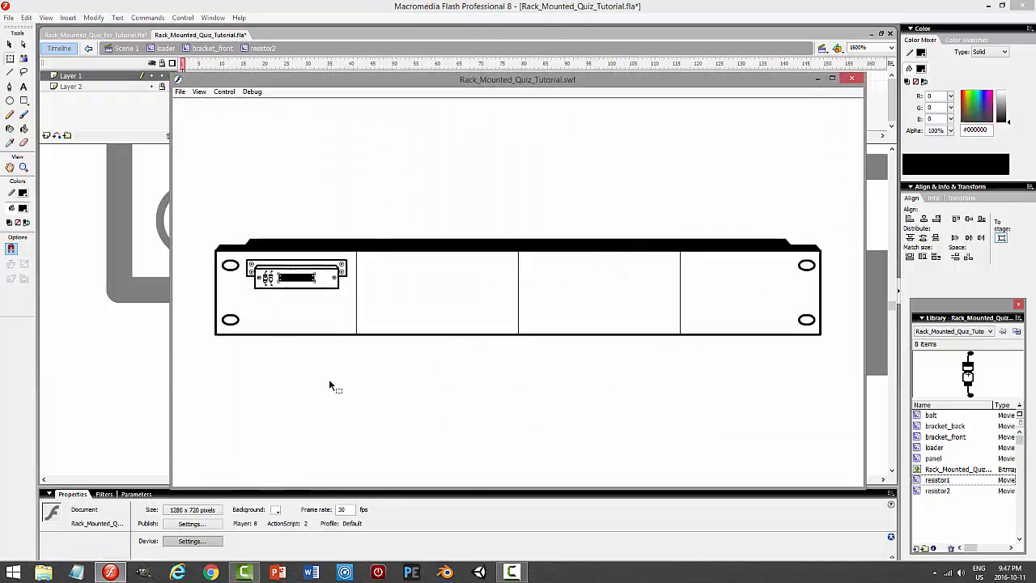
pyautogui.click(850, 78)
# - Return to bracket_front, move the resistor1 instance right to X -50.0 and preview the movie
pyautogui.click(212, 48)
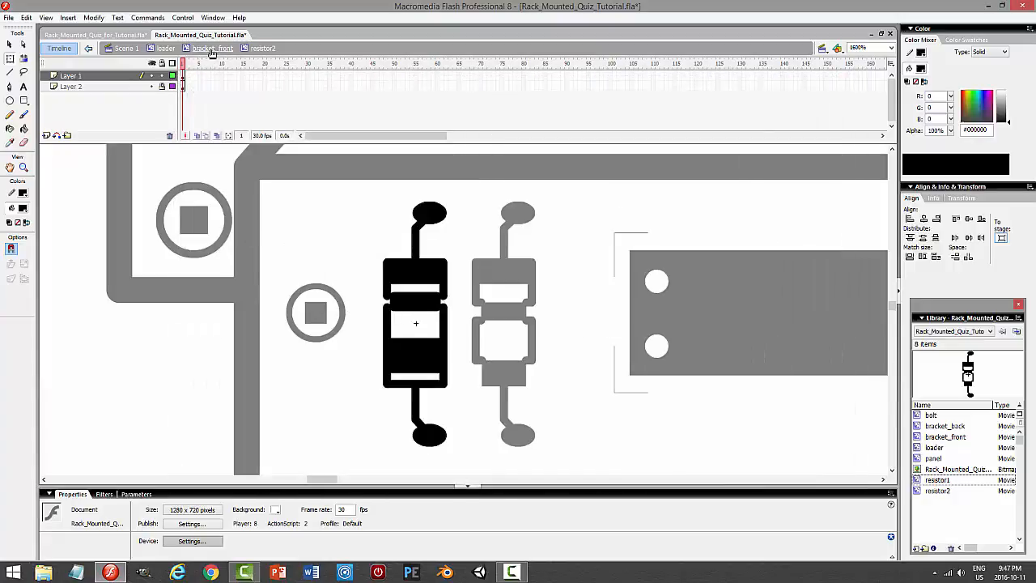
pyautogui.click(601, 297)
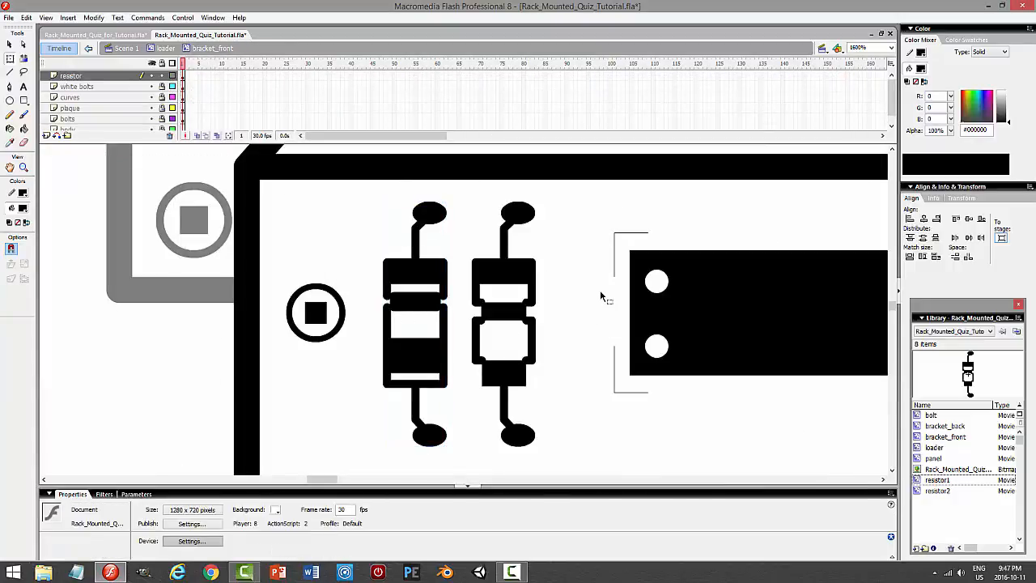
pyautogui.click(513, 335)
pyautogui.press('Right')
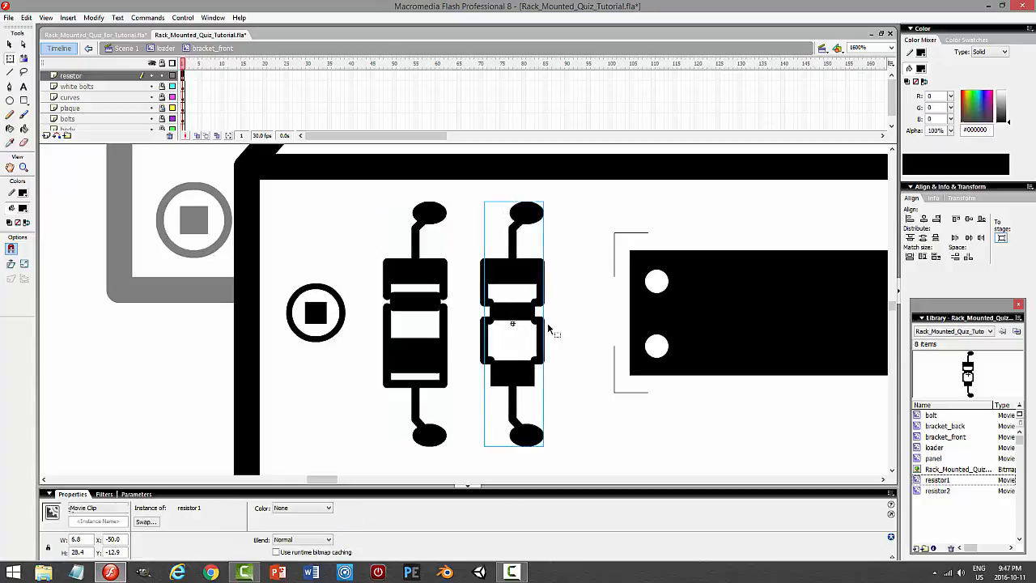
pyautogui.hotkey('ctrl', 'Return')
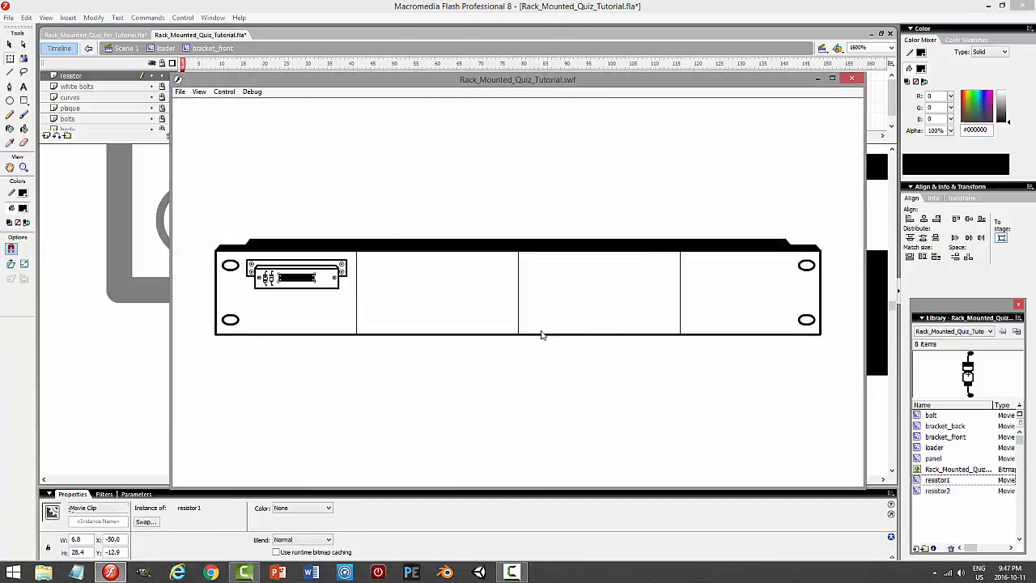
pyautogui.click(850, 79)
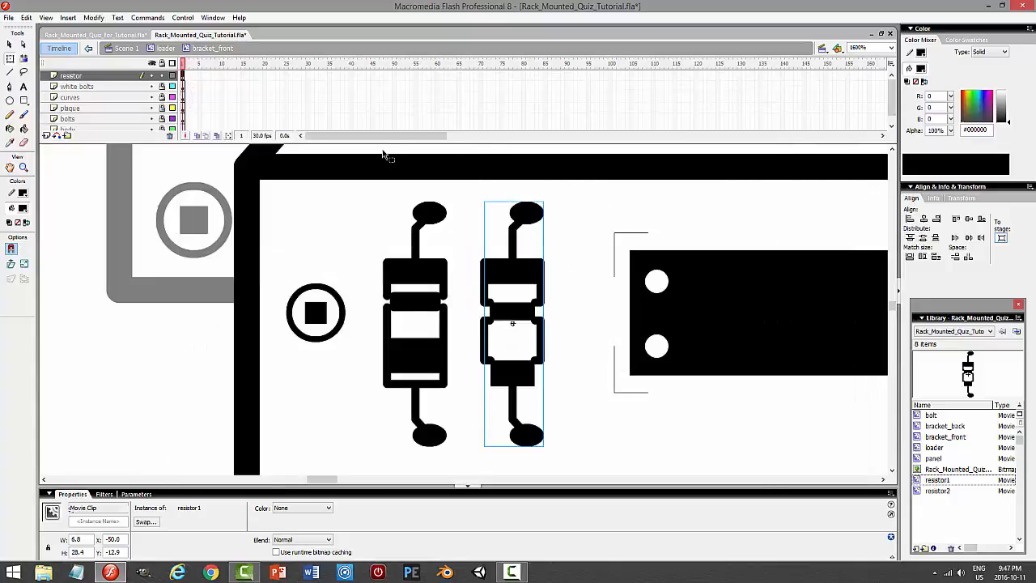
# - Lock the resistor layer and, back in the loader symbol, add a new layer named slot above bracket_front
pyautogui.click(163, 76)
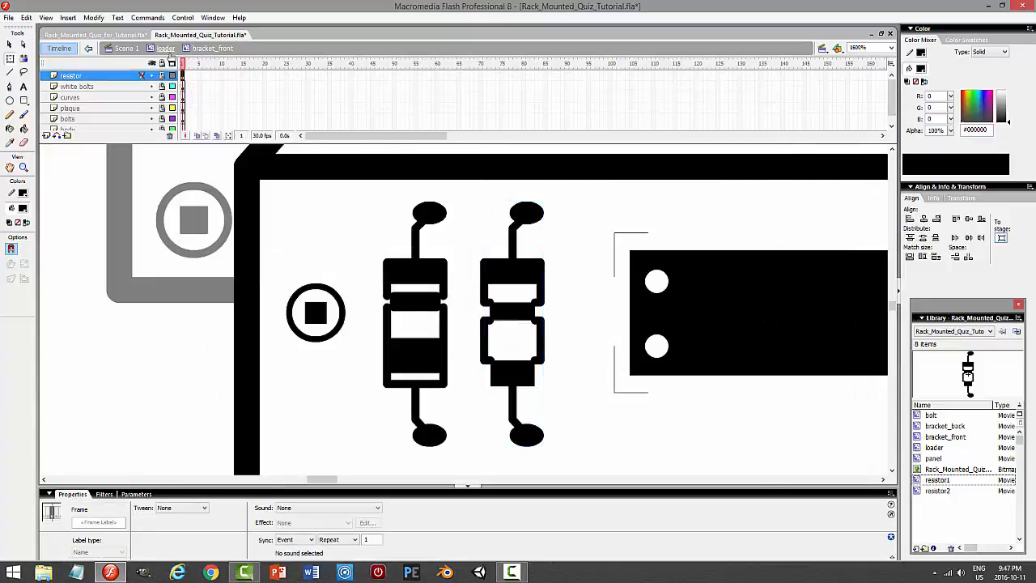
pyautogui.moveTo(893, 306); pyautogui.dragTo(892, 267)
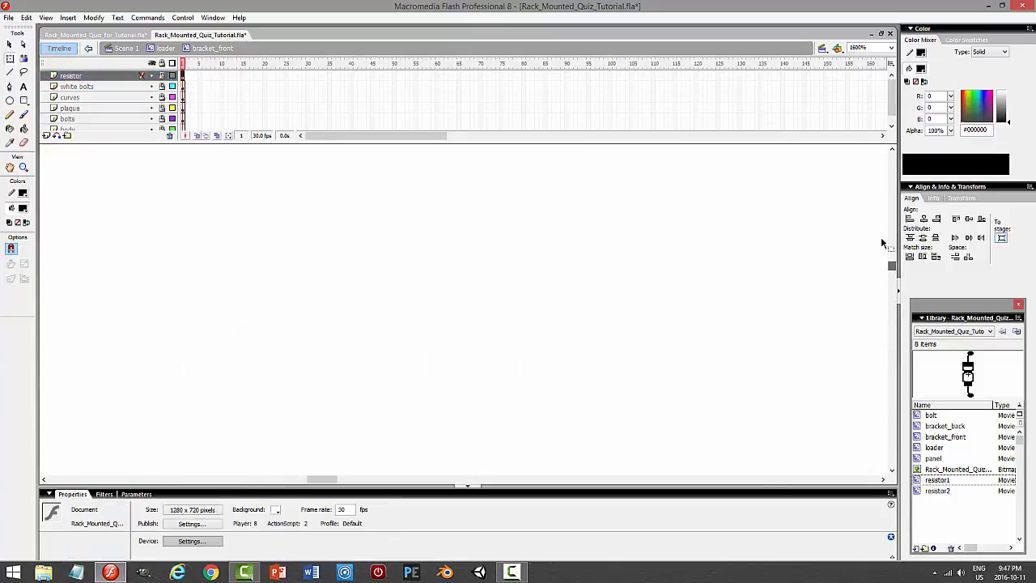
pyautogui.click(891, 49)
pyautogui.click(854, 64)
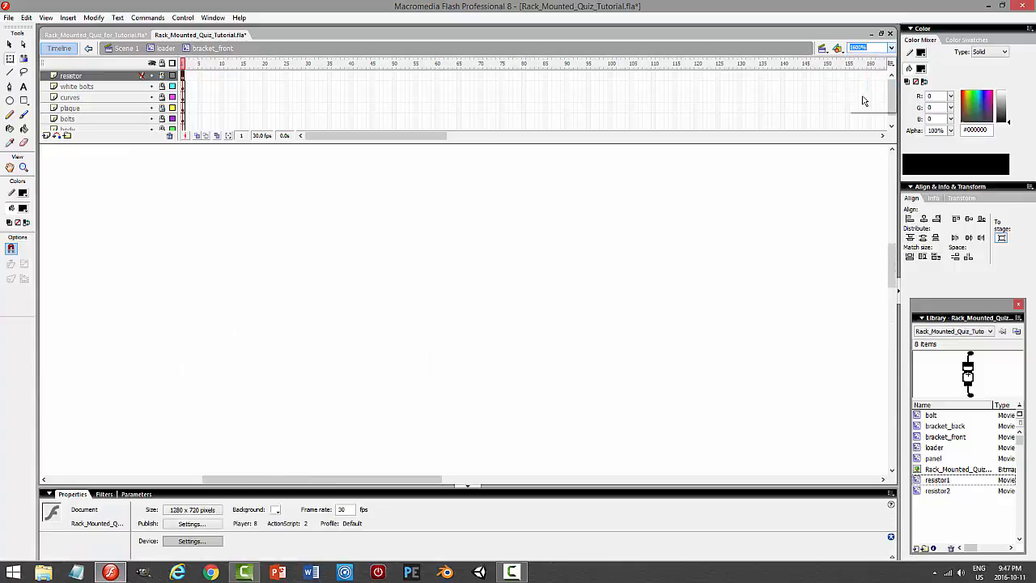
pyautogui.moveTo(893, 285); pyautogui.dragTo(895, 230)
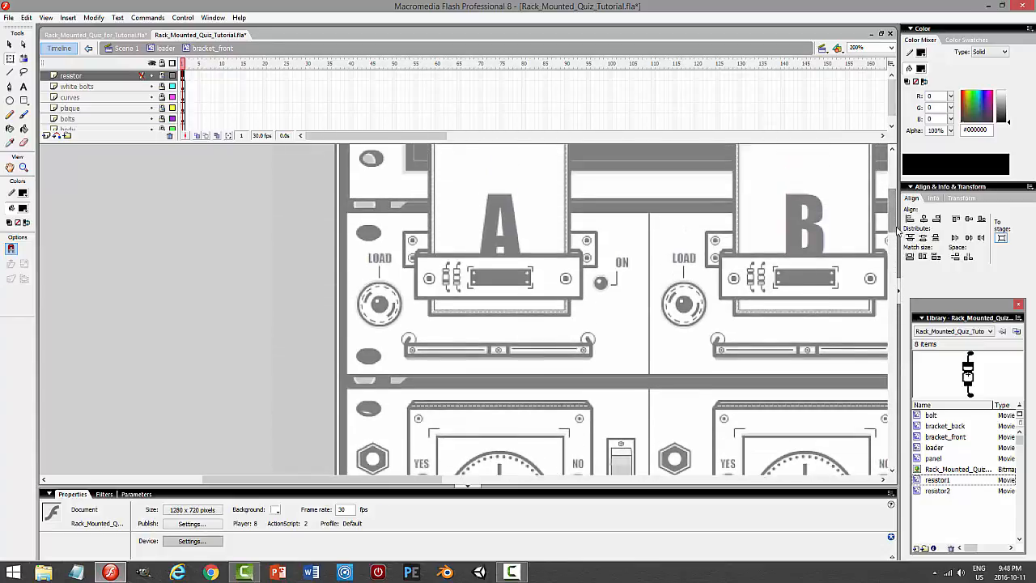
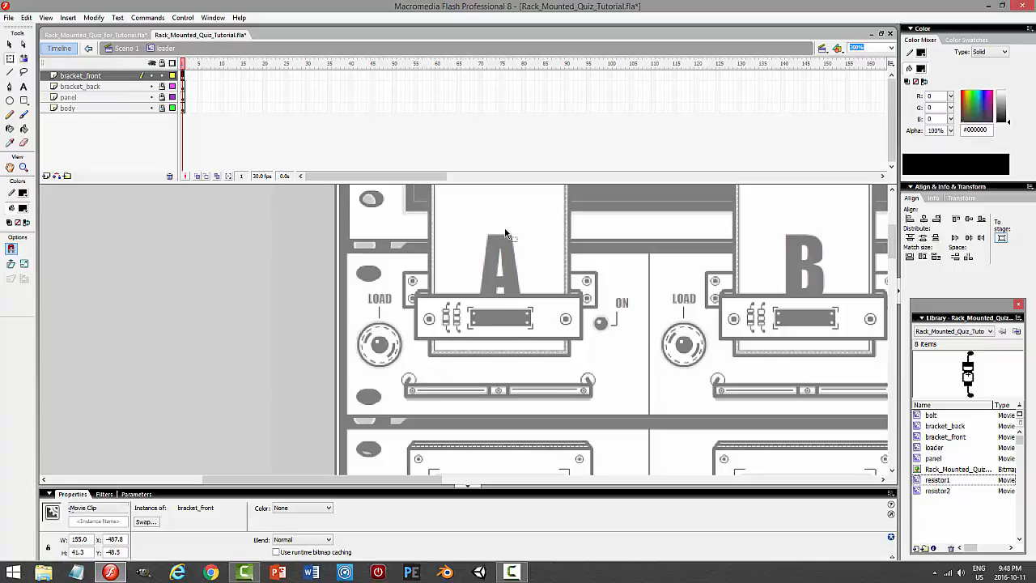
pyautogui.click(46, 176)
pyautogui.doubleClick(140, 76)
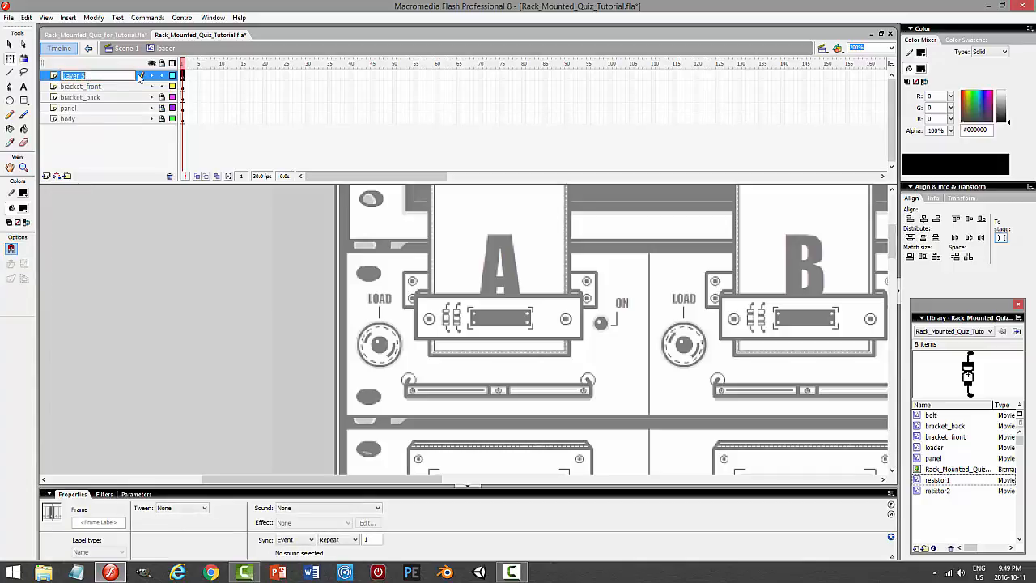
pyautogui.write('a')
pyautogui.press('Return')
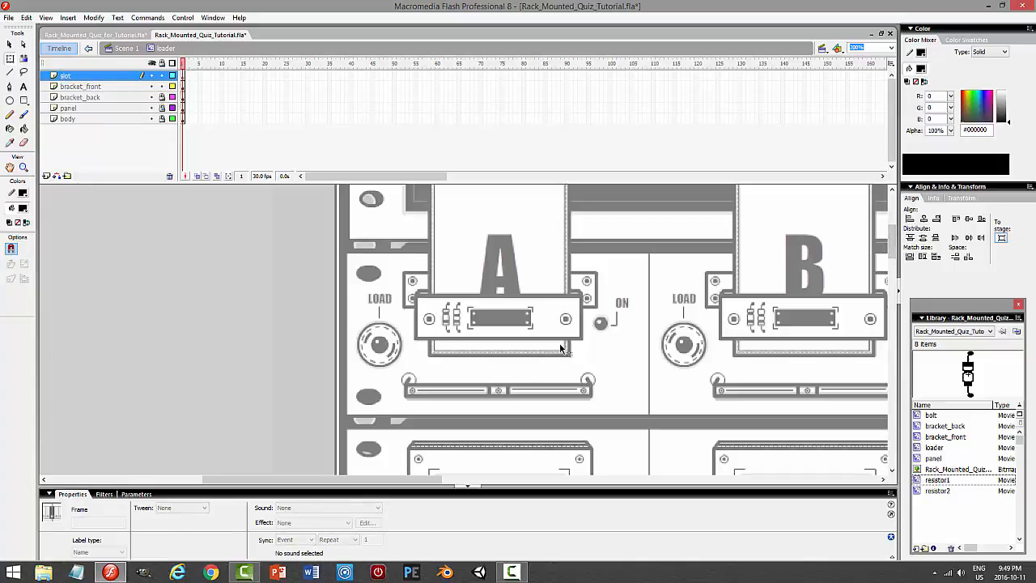
# - Draw a thin white rectangle with a black stroke of 2, about 169 by 8.5, below the bracket near the panel's lower edge
pyautogui.moveTo(891, 246); pyautogui.dragTo(918, 260)
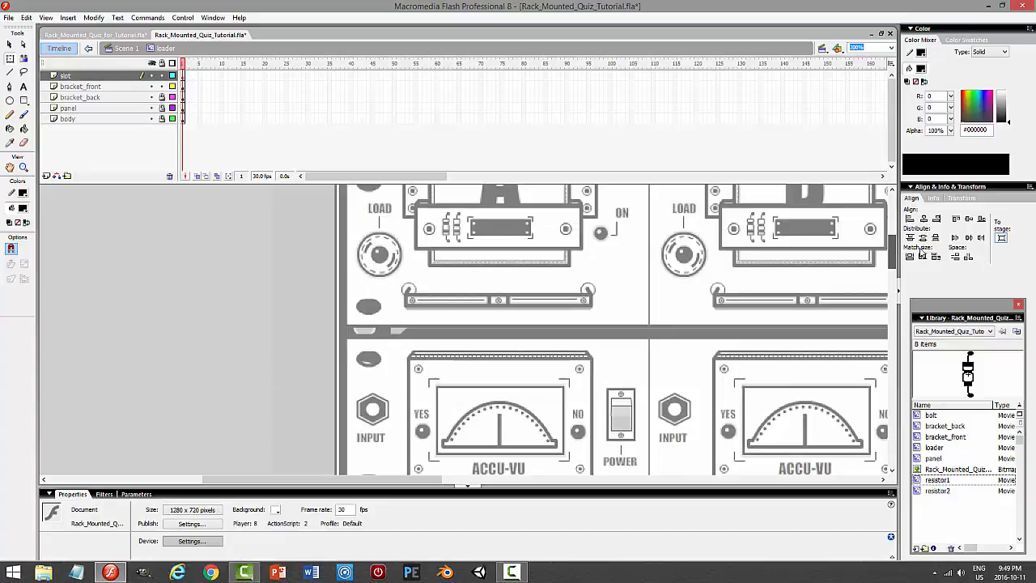
pyautogui.scroll(2, 922, 247)
pyautogui.scroll(-10, 670, 354)
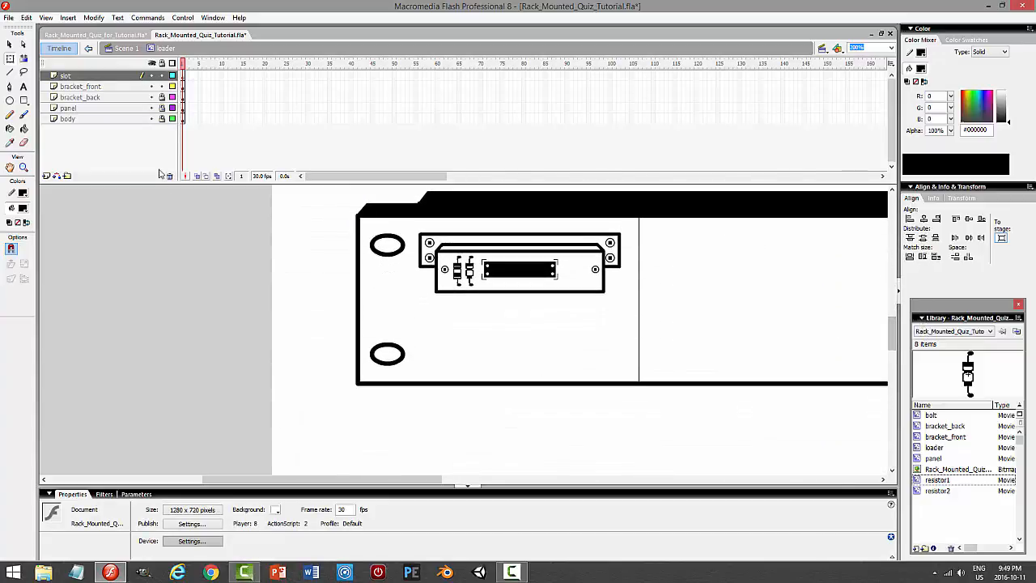
pyautogui.click(24, 101)
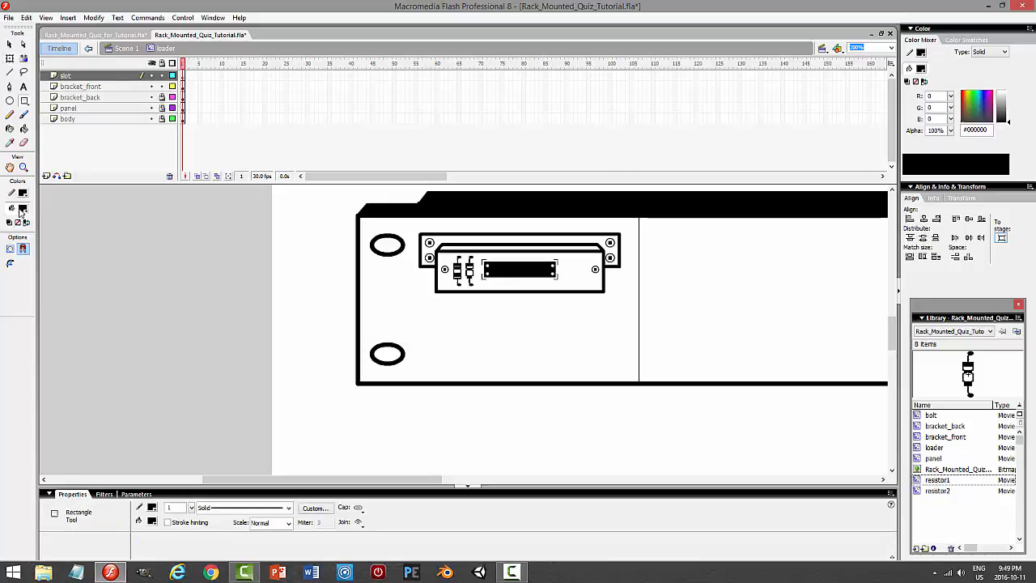
pyautogui.click(23, 208)
pyautogui.click(20, 273)
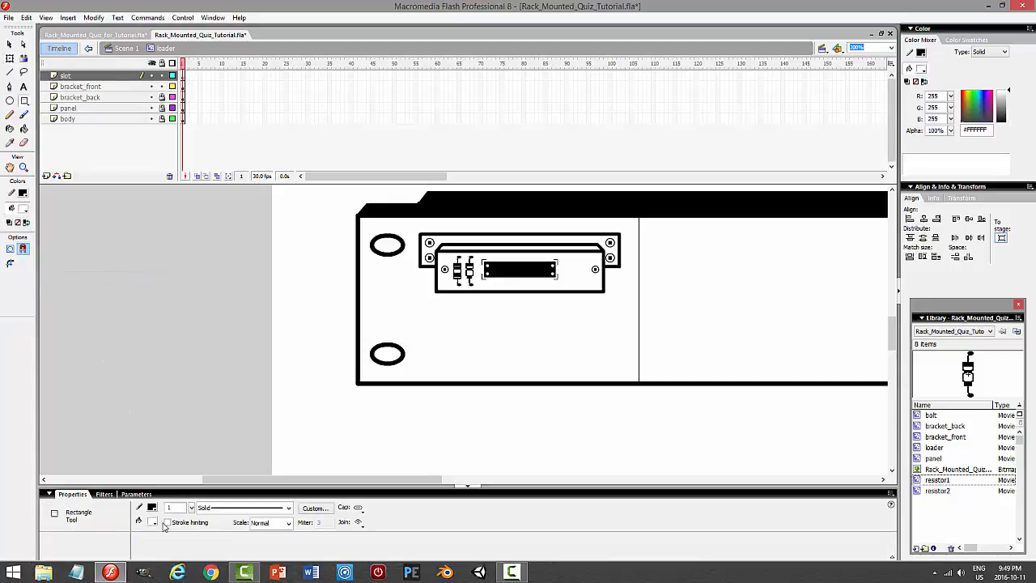
pyautogui.write('2')
pyautogui.moveTo(443, 360); pyautogui.dragTo(611, 349)
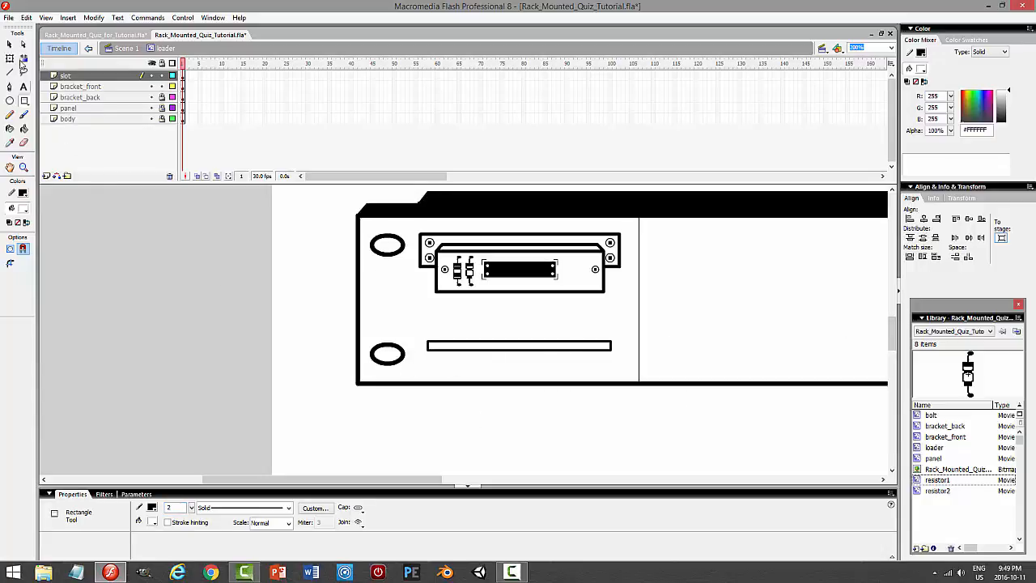
# - Select the thin rectangle with its outline and convert it to a movie clip symbol named slot
pyautogui.click(9, 44)
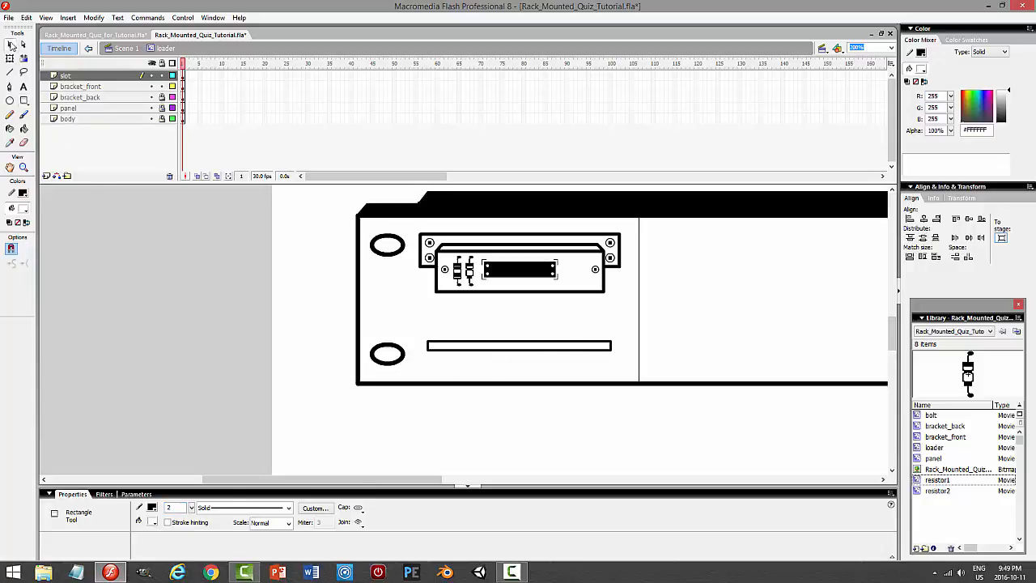
pyautogui.click(455, 350)
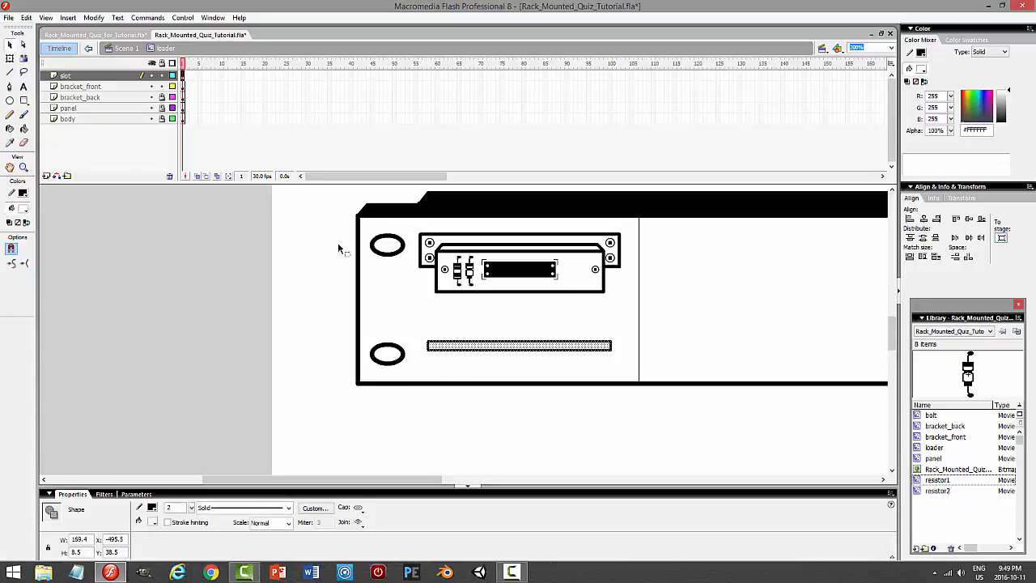
pyautogui.click(95, 20)
pyautogui.click(87, 47)
pyautogui.write('slot')
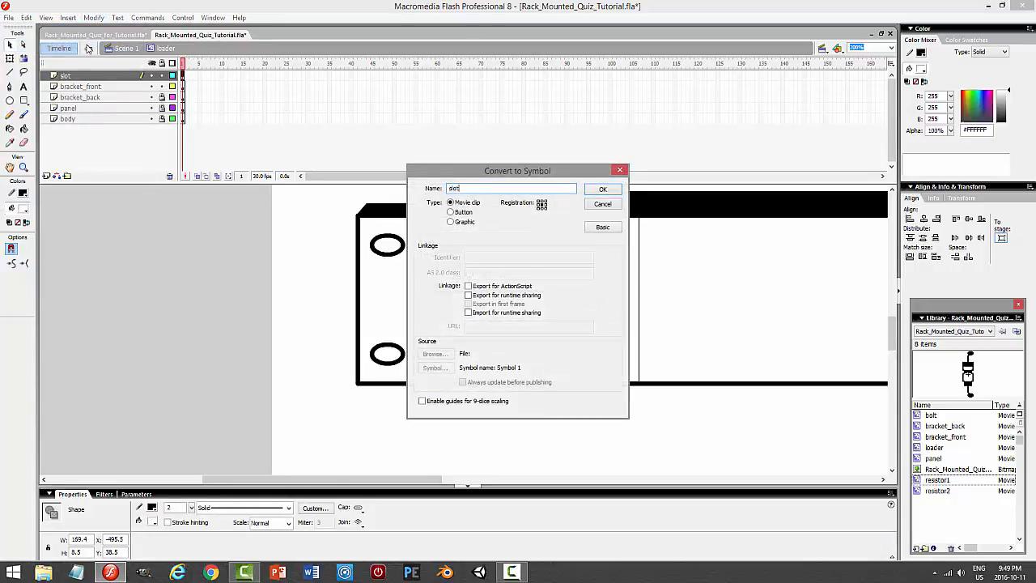
pyautogui.press('Return')
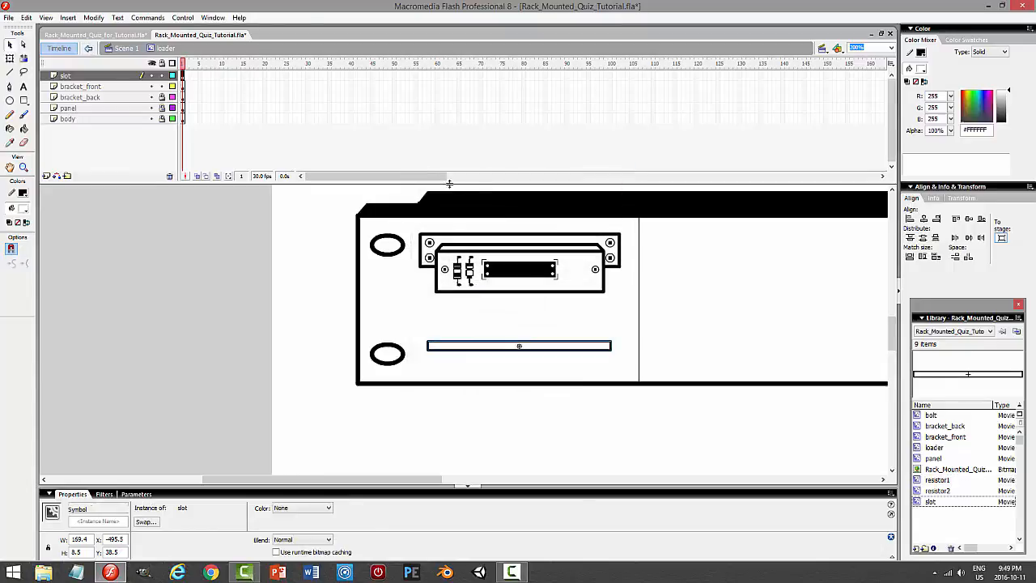
# - Inside the slot symbol, copy the rectangle's left edge line inward and centre the copy horizontally on the stage
pyautogui.doubleClick(518, 346)
pyautogui.click(891, 49)
pyautogui.click(855, 71)
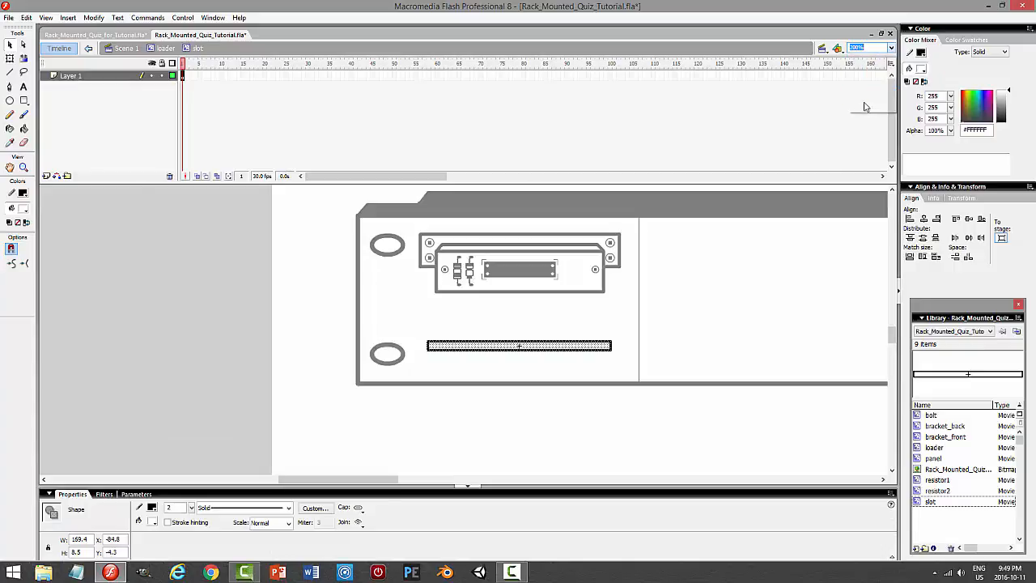
pyautogui.click(331, 356)
pyautogui.click(281, 332)
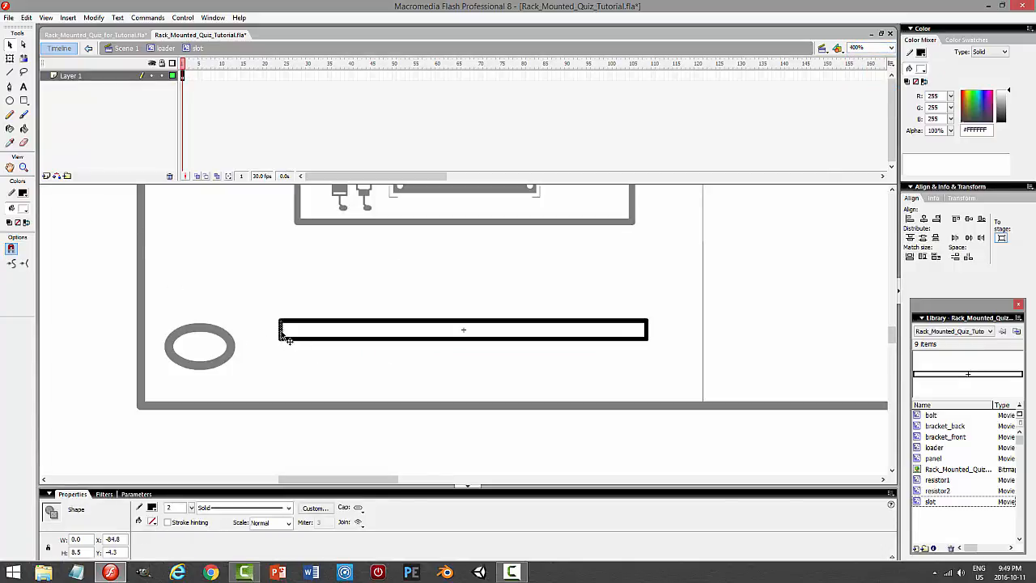
pyautogui.moveTo(280, 335); pyautogui.dragTo(331, 334)
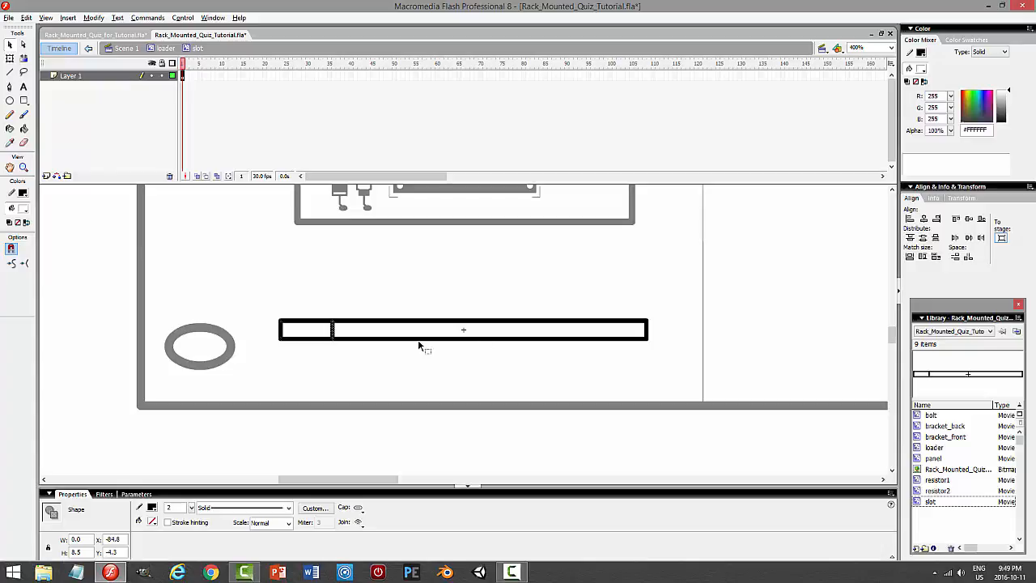
pyautogui.click(923, 218)
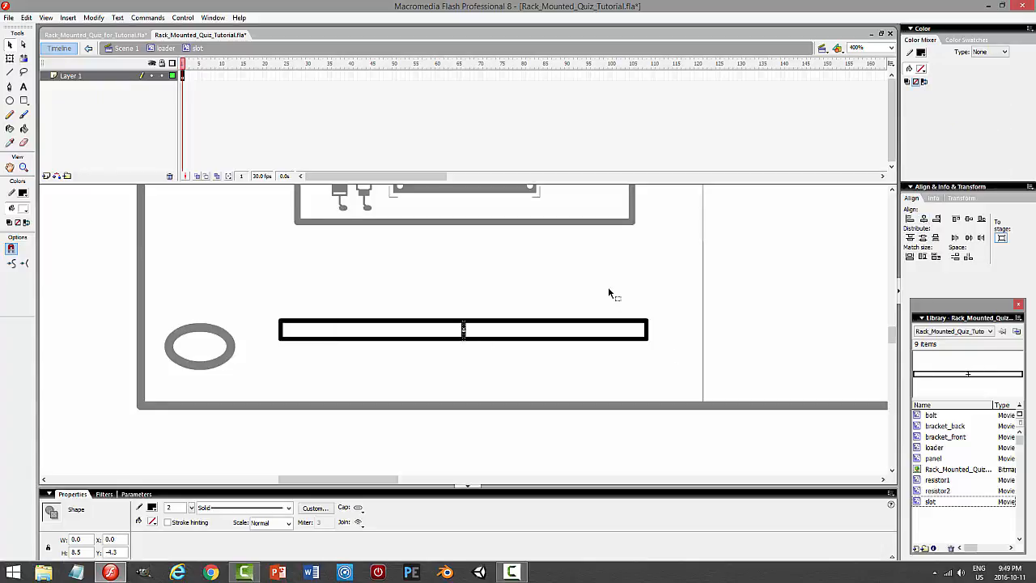
# - Nudge the centred divider line left to X -10.0
pyautogui.moveTo(890, 342)
pyautogui.mouseDown()
pyautogui.moveTo(900, 235)
pyautogui.moveTo(893, 335)
pyautogui.mouseUp()
pyautogui.press('Left')
pyautogui.press('Left')
pyautogui.press('Left')
pyautogui.press('Left')
pyautogui.press('Left')
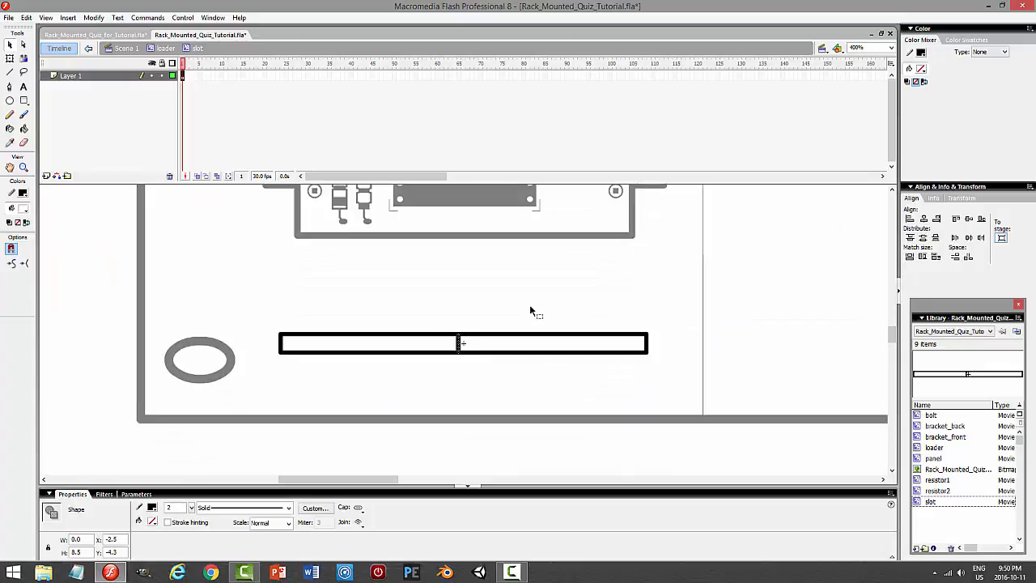
pyautogui.press('Left')
pyautogui.press('Left')
pyautogui.press('Left')
pyautogui.press('Left')
pyautogui.press('Left')
# - Duplicate the divider line in place and nudge the copy right to the mirrored position on the other side of the centre
pyautogui.click(27, 17)
pyautogui.click(27, 70)
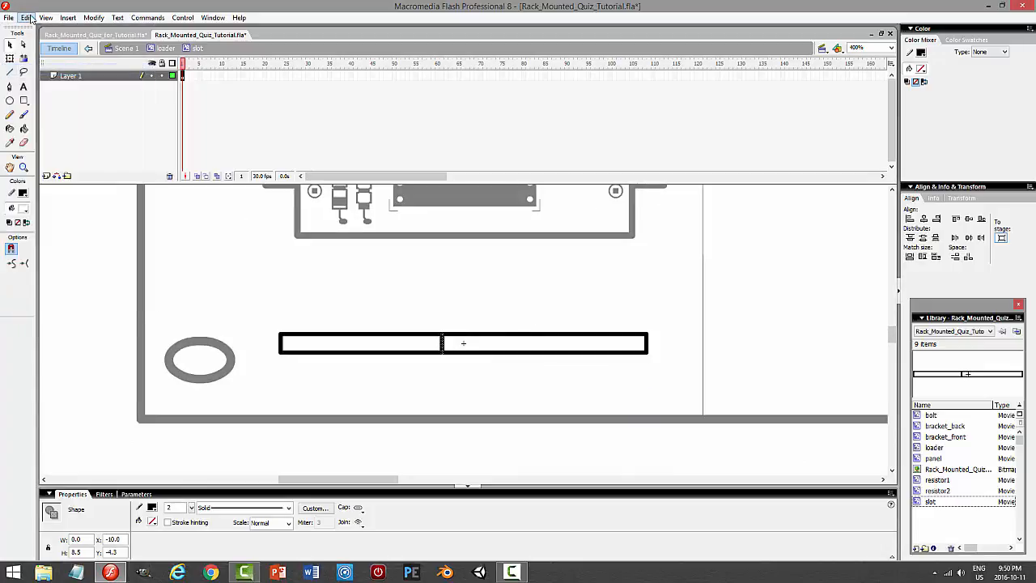
pyautogui.click(26, 17)
pyautogui.click(41, 93)
pyautogui.press('Right')
pyautogui.press('Right')
pyautogui.press('Right')
pyautogui.press('Right')
pyautogui.press('Right')
pyautogui.press('Right')
pyautogui.press('Right')
pyautogui.press('Right')
pyautogui.press('Right')
pyautogui.press('Right')
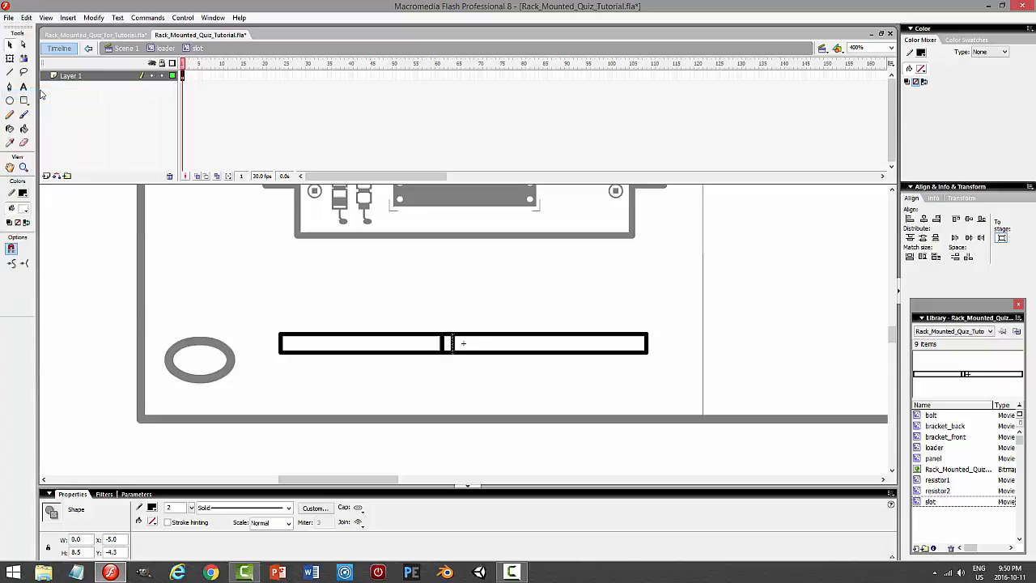
pyautogui.press('Right')
pyautogui.press('Right')
pyautogui.press('Right')
pyautogui.press('Right')
pyautogui.press('Right')
pyautogui.press('Right')
pyautogui.press('Right')
pyautogui.press('Right')
pyautogui.press('Right')
pyautogui.press('Right')
pyautogui.moveTo(898, 336)
pyautogui.mouseDown()
pyautogui.moveTo(902, 283)
pyautogui.moveTo(897, 337)
pyautogui.mouseUp()
pyautogui.click(637, 264)
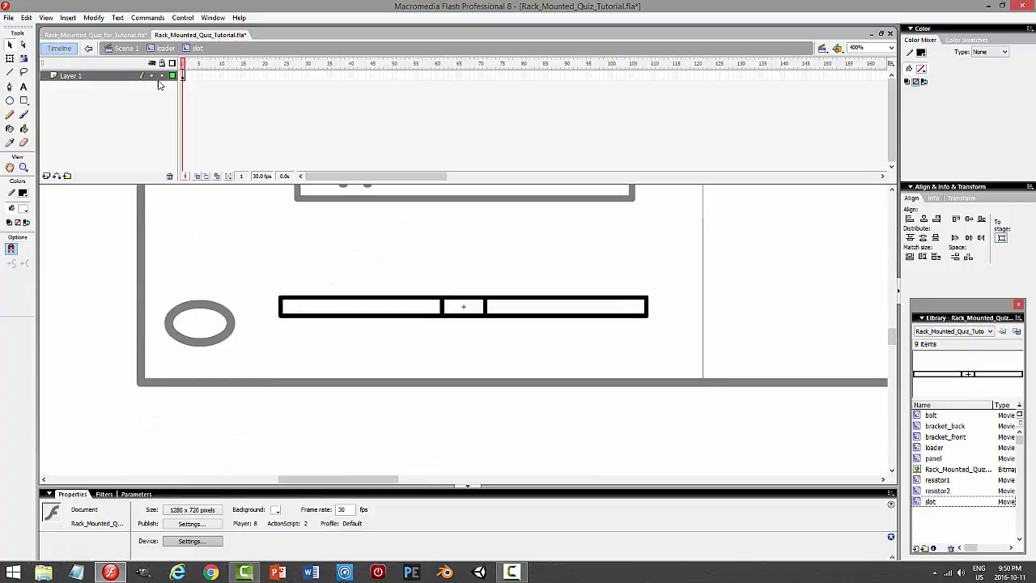
# - Rename the slot symbol's Layer 1 to body and lock it
pyautogui.doubleClick(112, 76)
pyautogui.write('bnod')
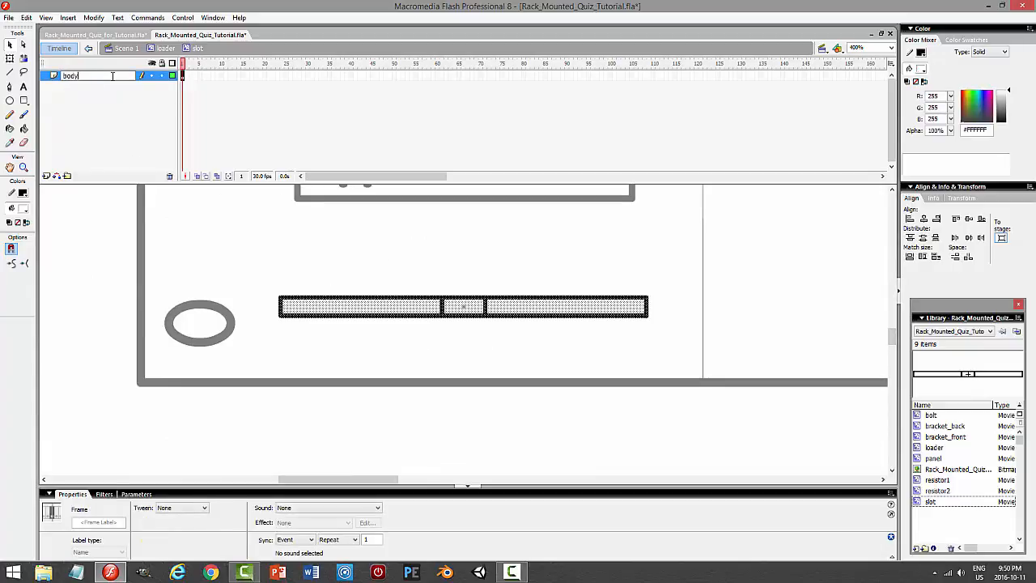
pyautogui.press('Return')
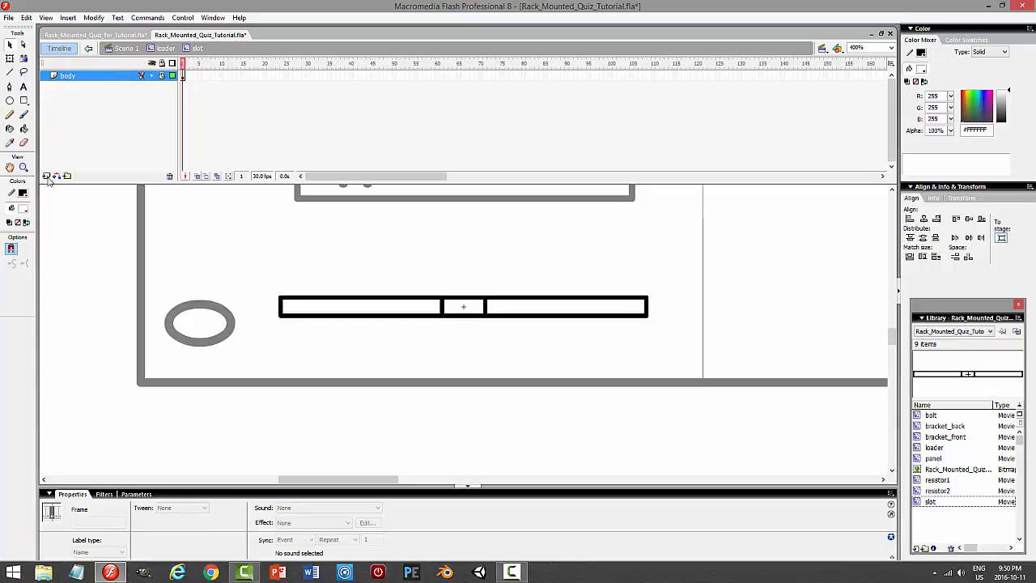
# - Add a new layer above body and place a bolt instance from the library at the slot's centre
pyautogui.click(46, 176)
pyautogui.click(930, 415)
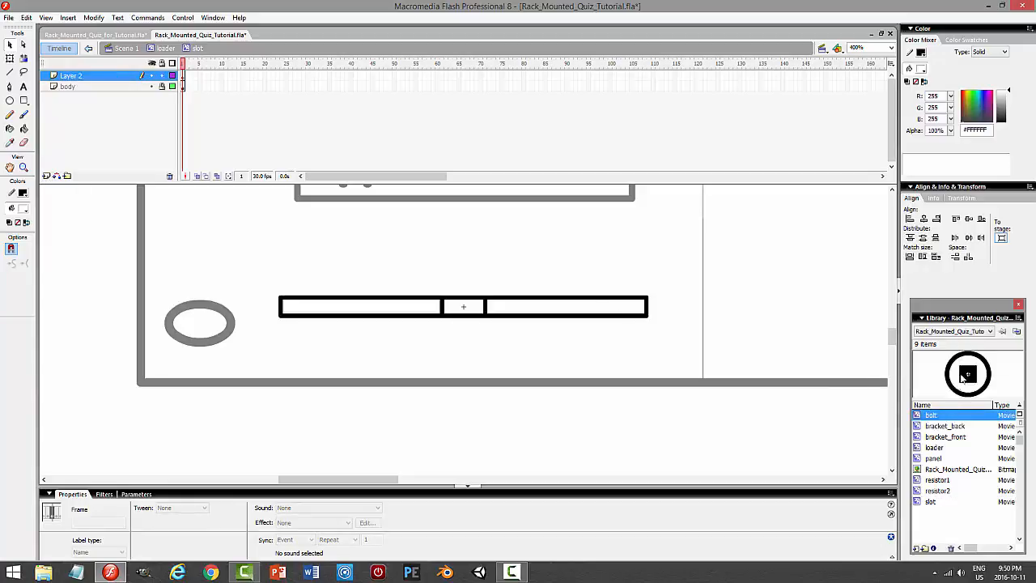
pyautogui.moveTo(967, 374); pyautogui.dragTo(463, 305)
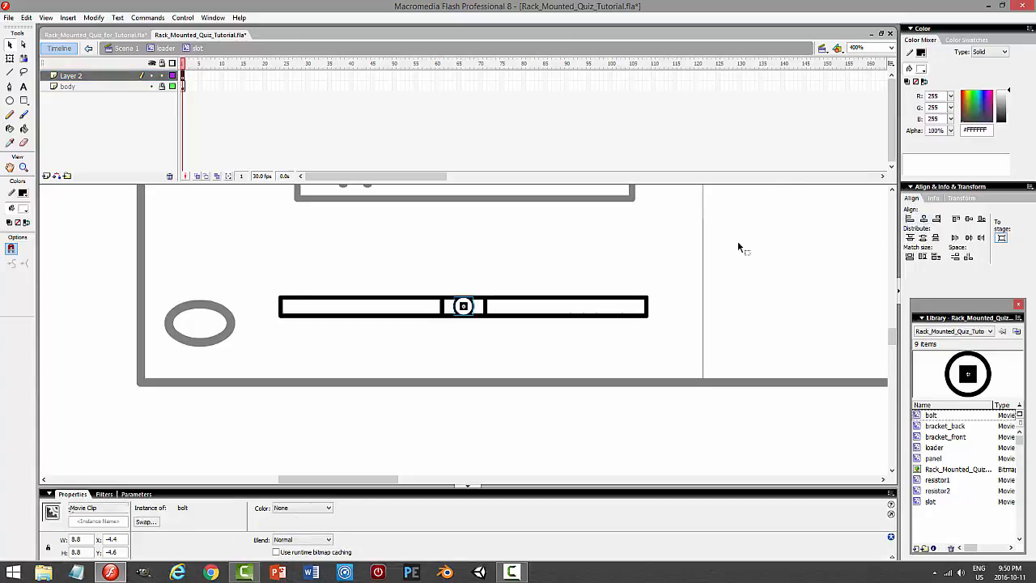
# - Scale the bolt instance down to 4.4 by 4.4 and centre it vertically on the stage
pyautogui.click(94, 18)
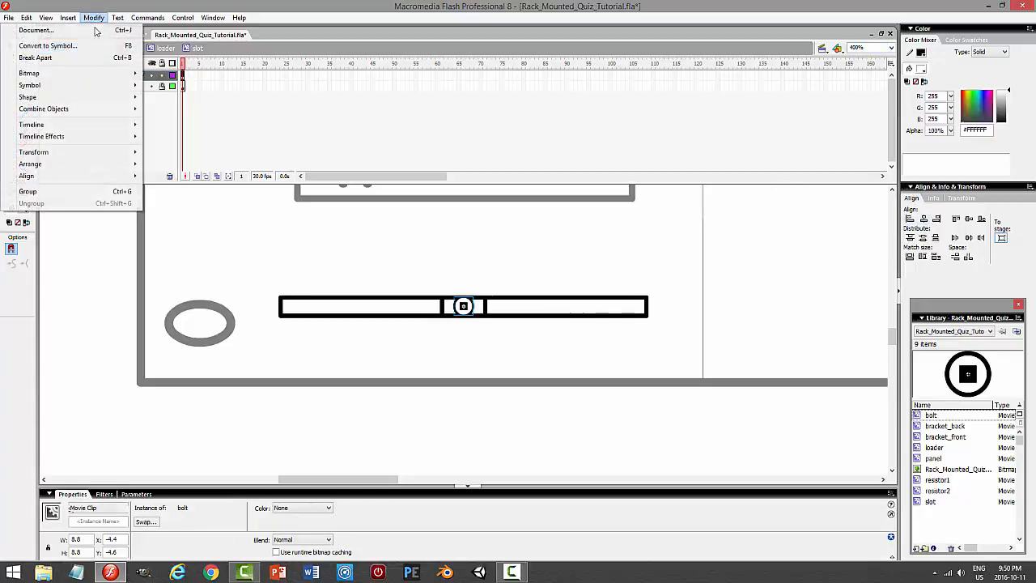
pyautogui.moveTo(67, 152)
pyautogui.click(196, 208)
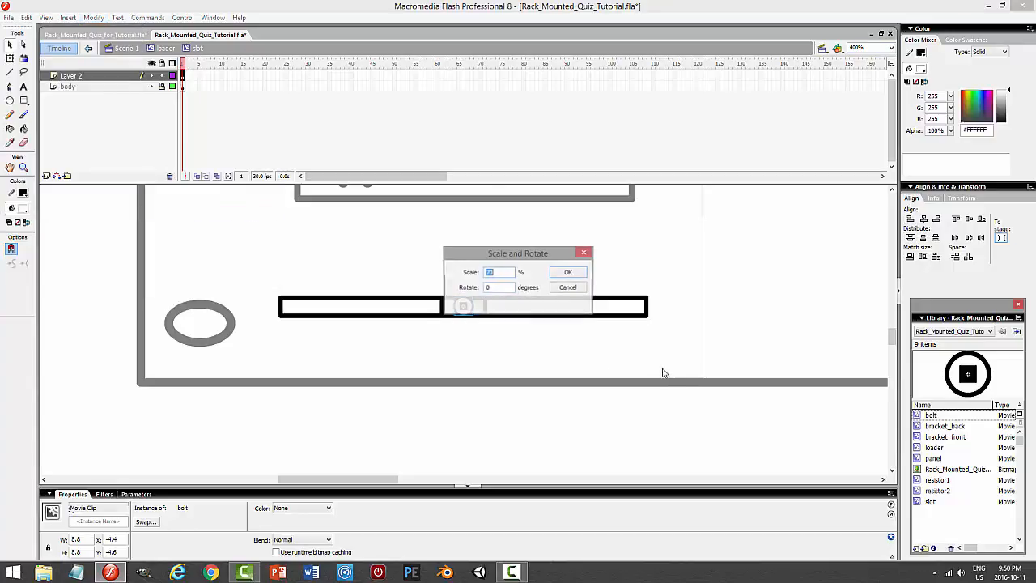
pyautogui.press('Return')
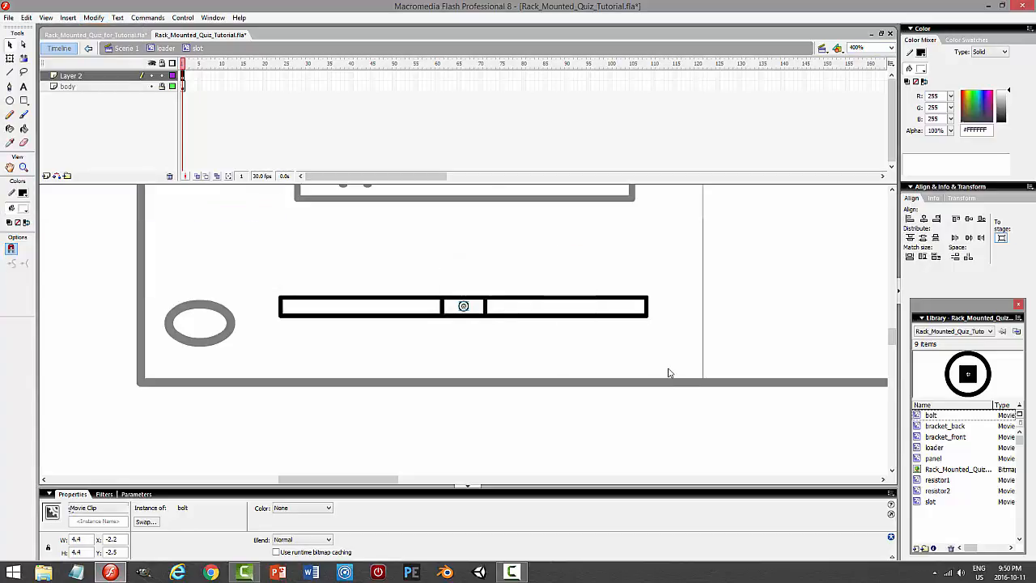
pyautogui.click(690, 242)
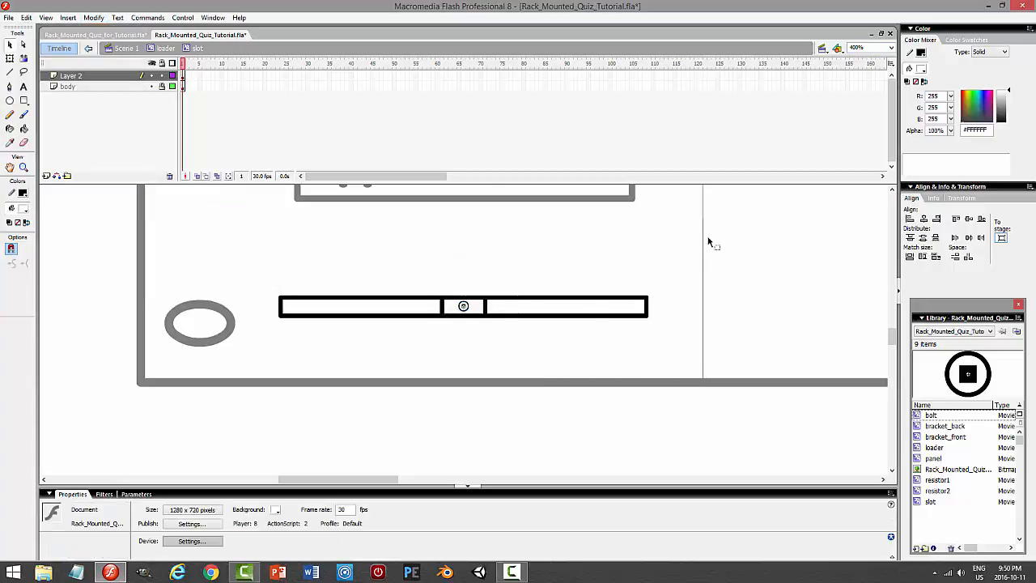
pyautogui.click(464, 311)
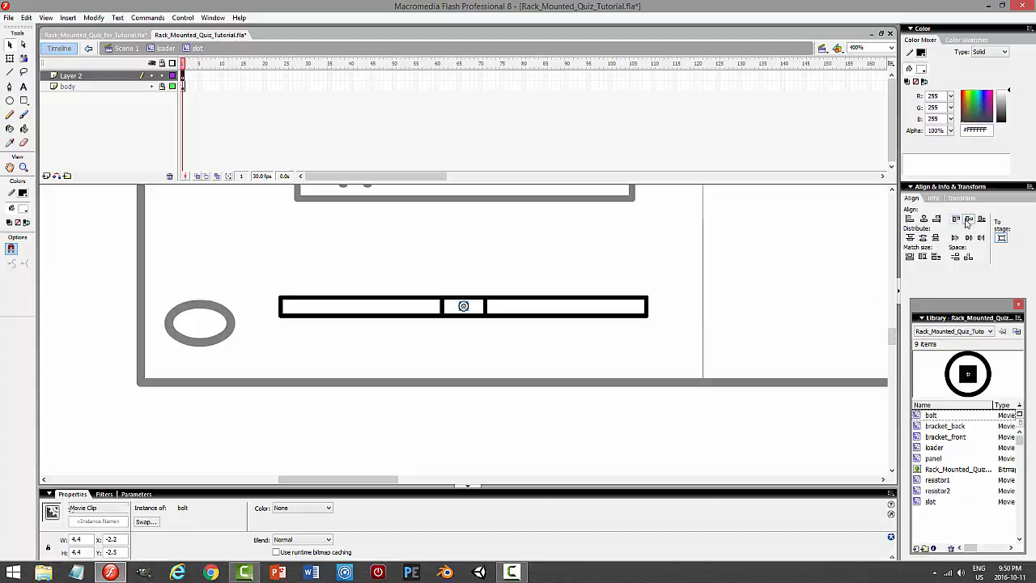
pyautogui.click(628, 248)
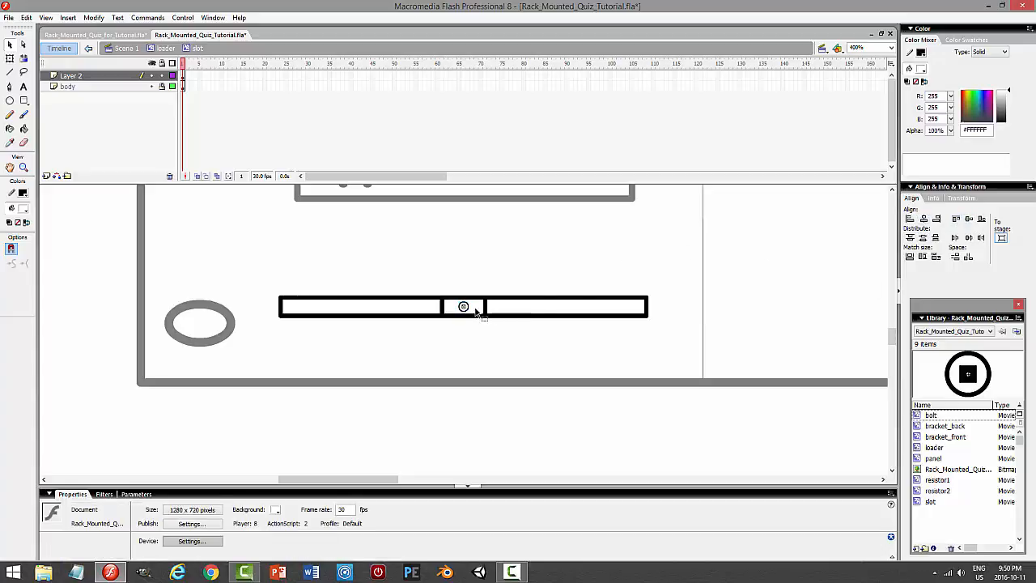
# - Duplicate the small bolt to the right and left ends of the slot and preview the movie
pyautogui.moveTo(464, 307); pyautogui.dragTo(634, 308)
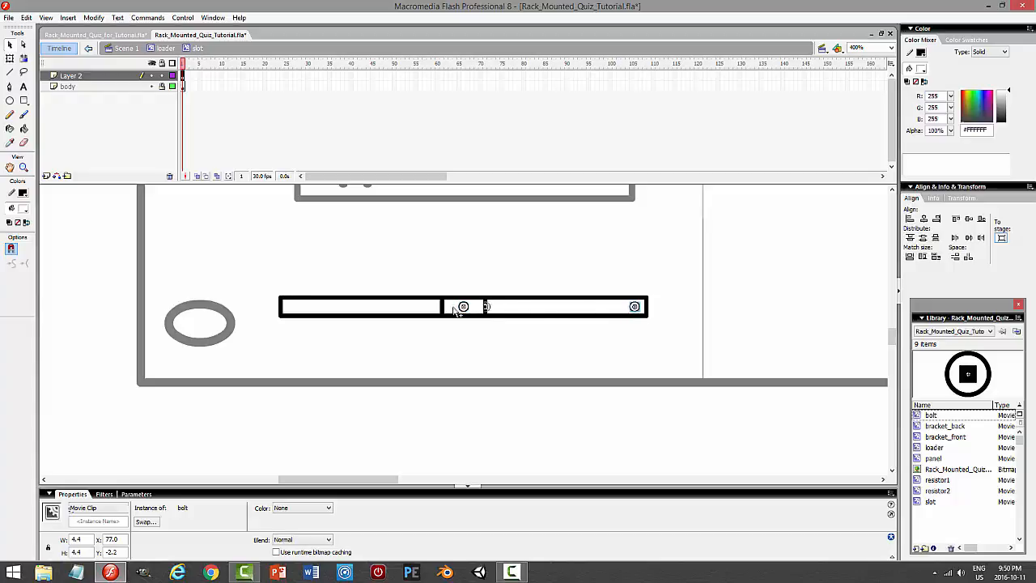
pyautogui.moveTo(449, 309); pyautogui.dragTo(292, 306)
pyautogui.click(408, 249)
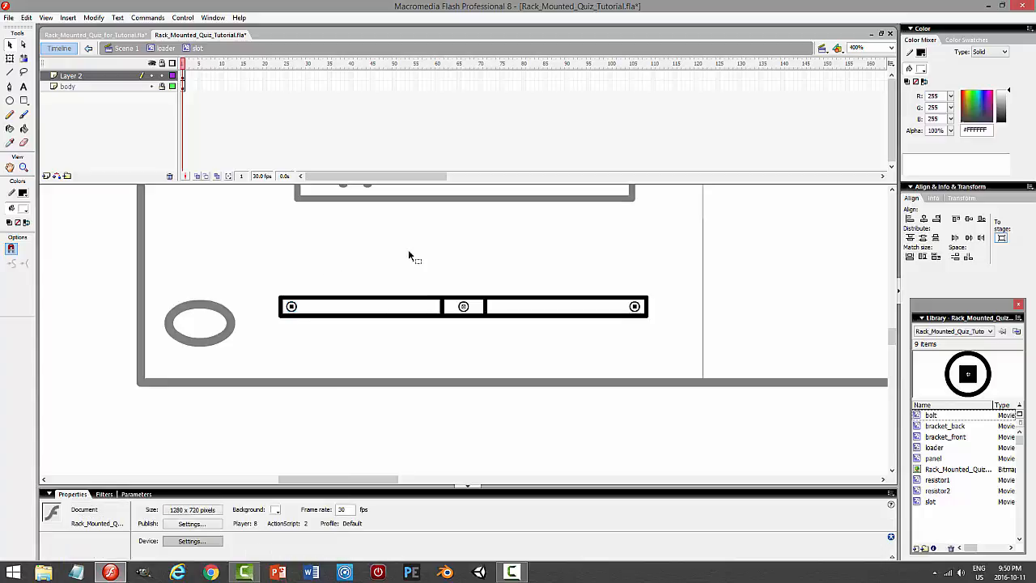
pyautogui.hotkey('ctrl', 'Return')
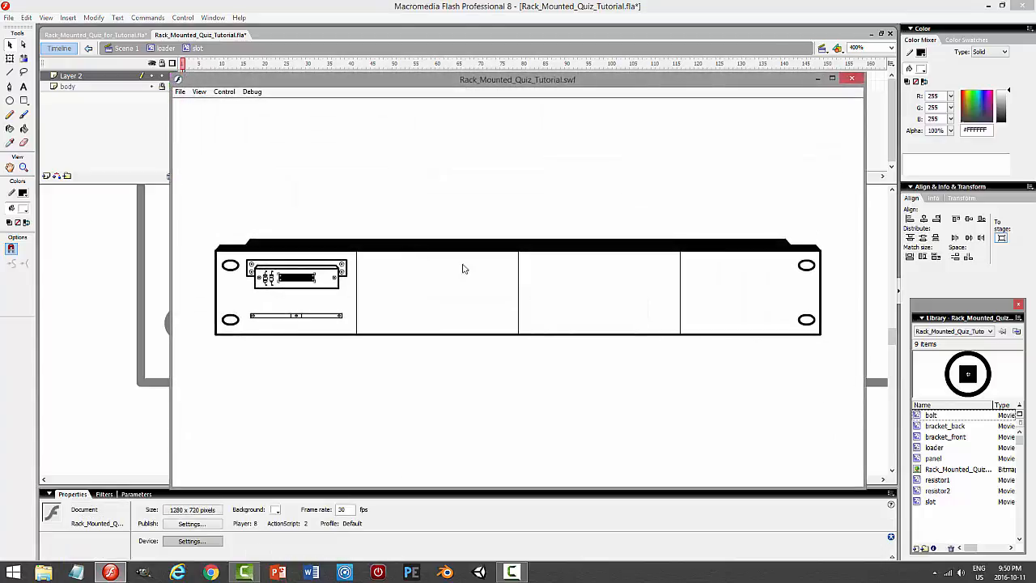
pyautogui.click(850, 81)
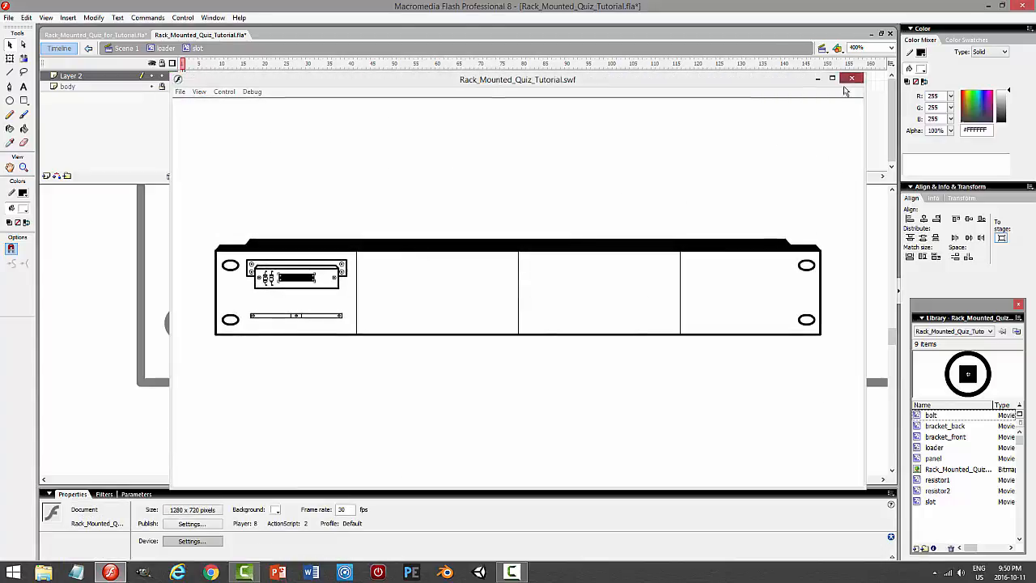
# - Lock Layer 2, unlock body, set the stroke of the whole slot shape to 3 and preview the movie
pyautogui.click(161, 76)
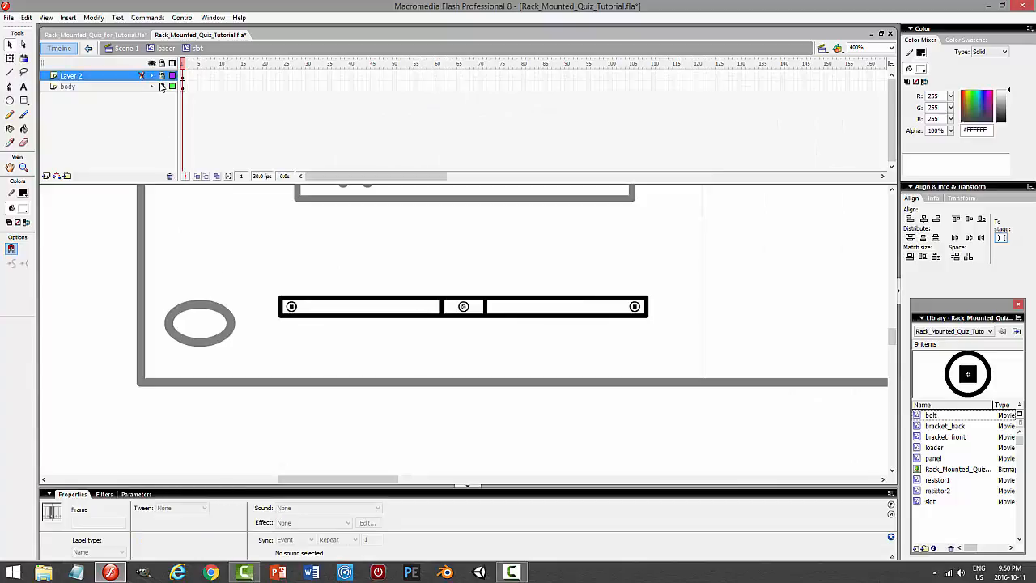
pyautogui.click(115, 87)
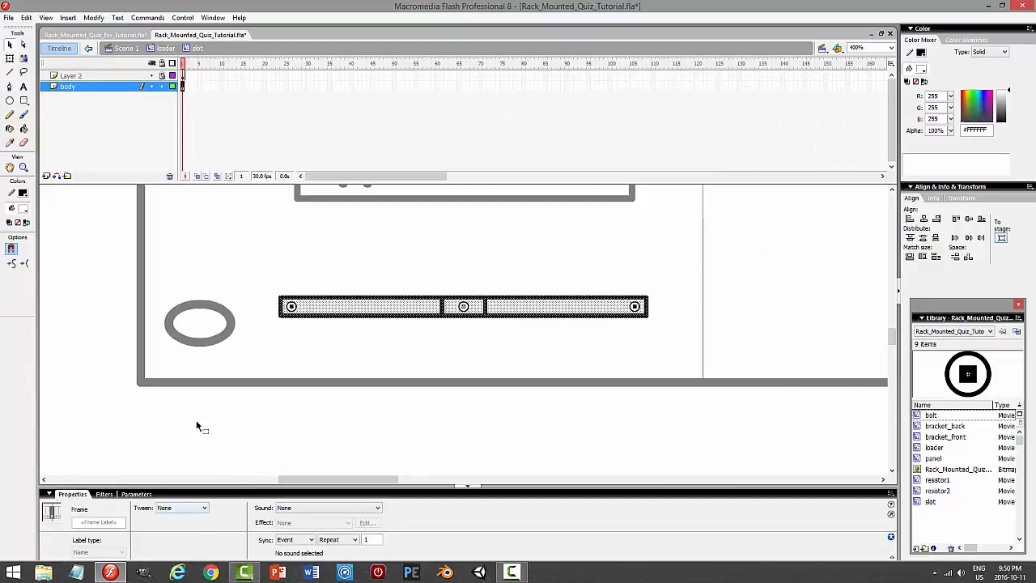
pyautogui.click(307, 320)
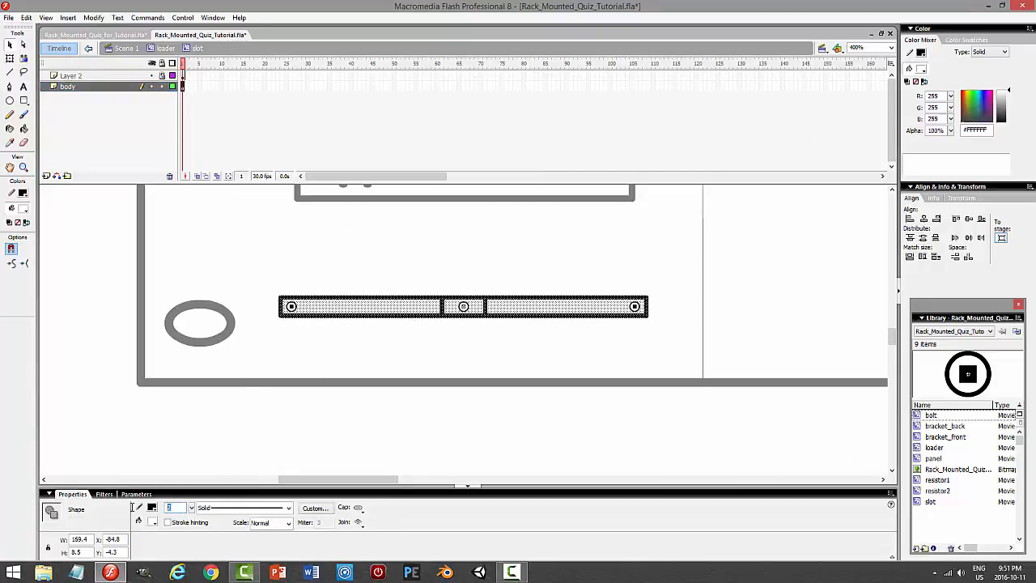
pyautogui.write('2')
pyautogui.press('Return')
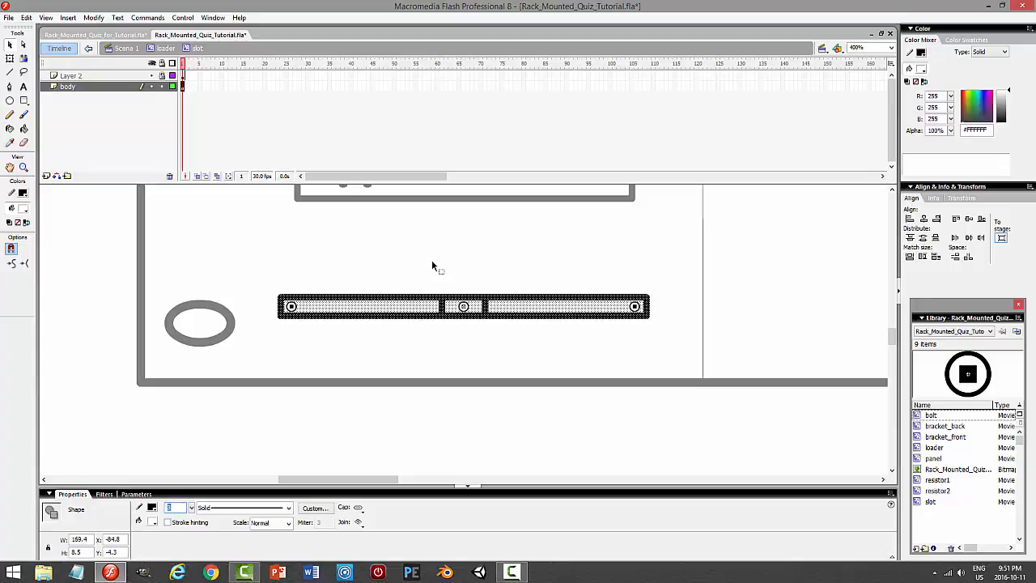
pyautogui.click(615, 213)
pyautogui.hotkey('ctrl', 'Return')
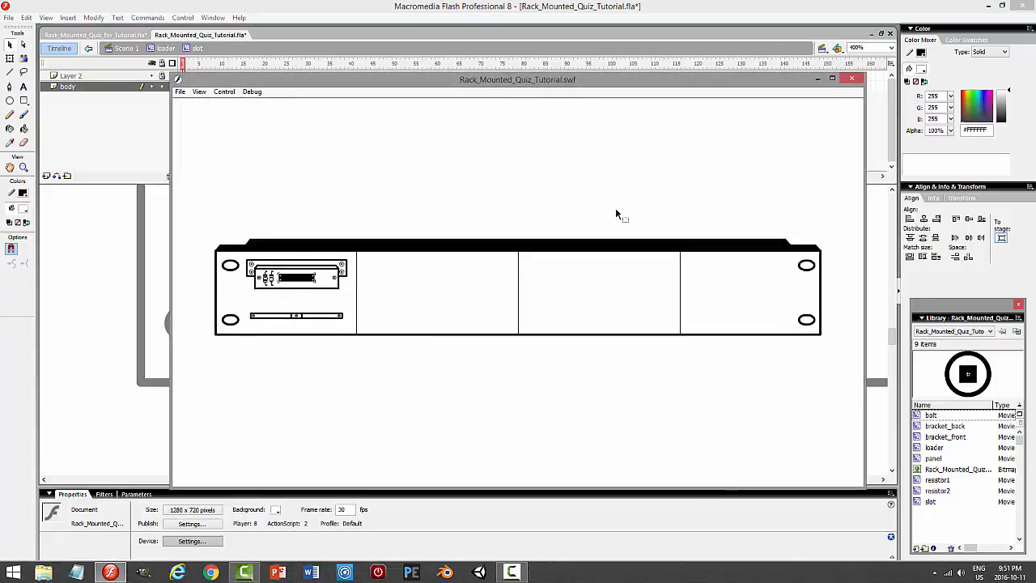
pyautogui.click(852, 79)
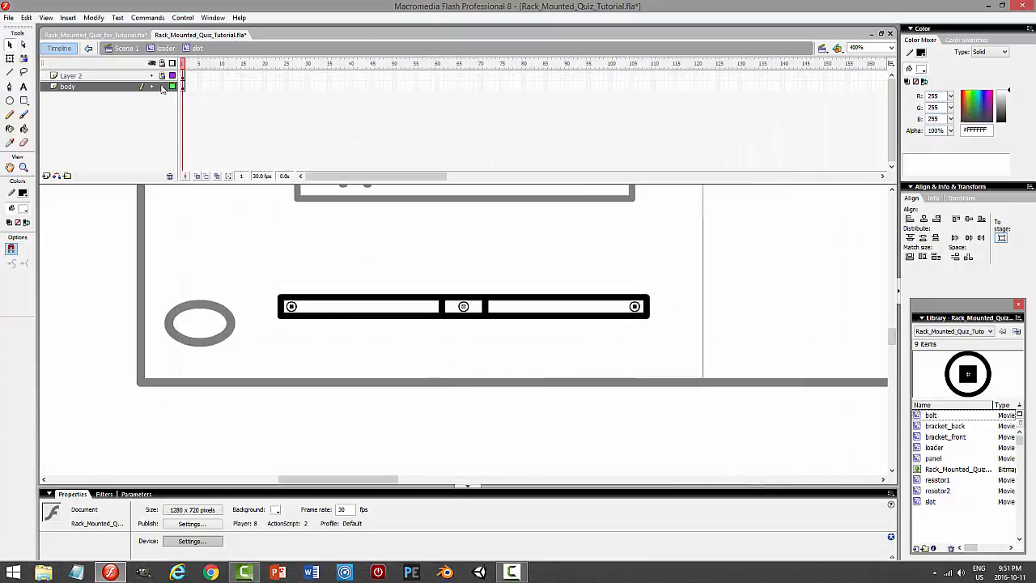
# - Lock the body layer and rename Layer 2 to bolts
pyautogui.click(129, 86)
pyautogui.doubleClick(118, 76)
pyautogui.write('bol')
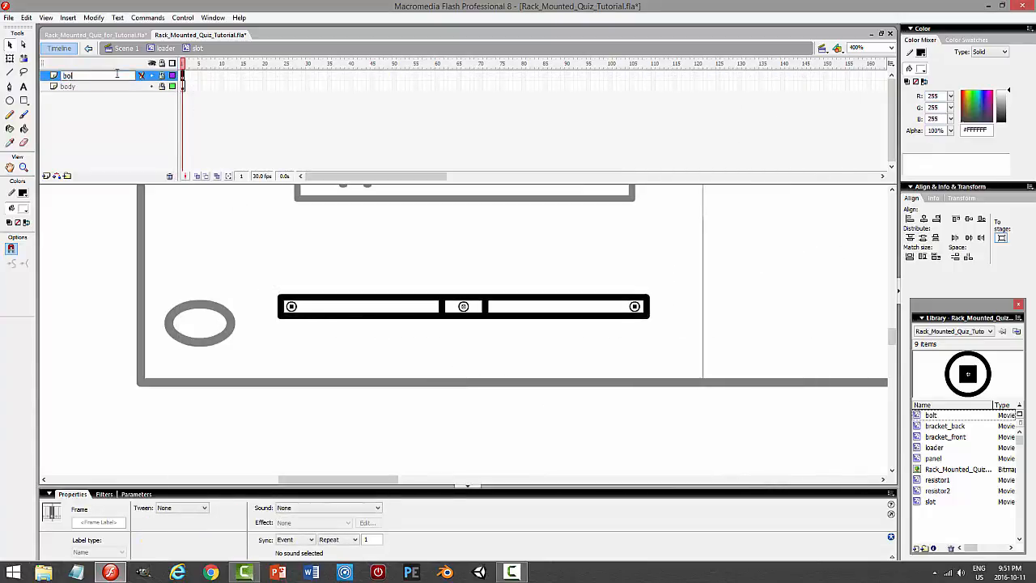
pyautogui.write('ts')
pyautogui.press('Return')
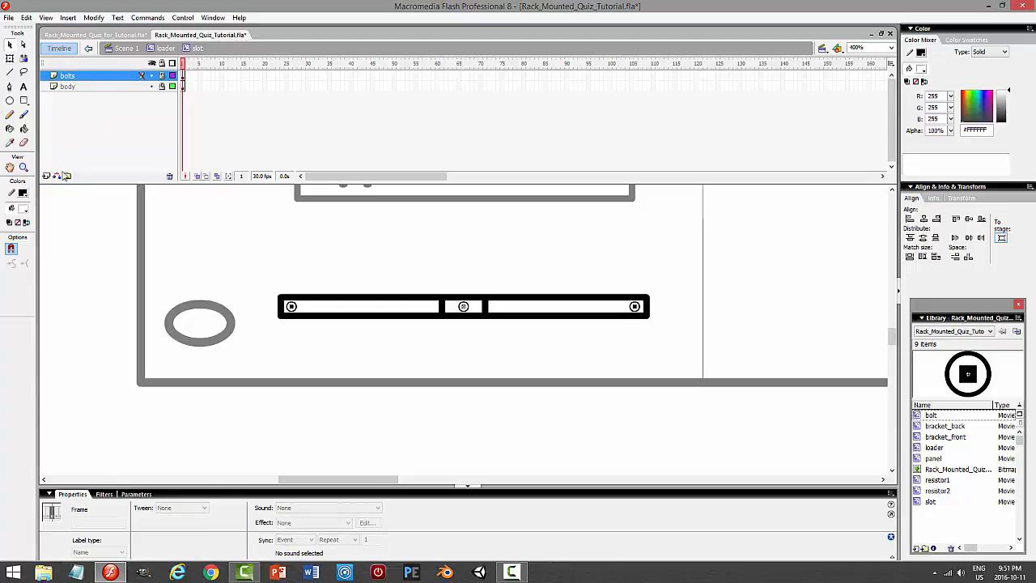
# - On a new layer above bolts, draw a horizontal hairline about 60 wide in the slot's left section and centre it vertically
pyautogui.click(47, 175)
pyautogui.click(9, 72)
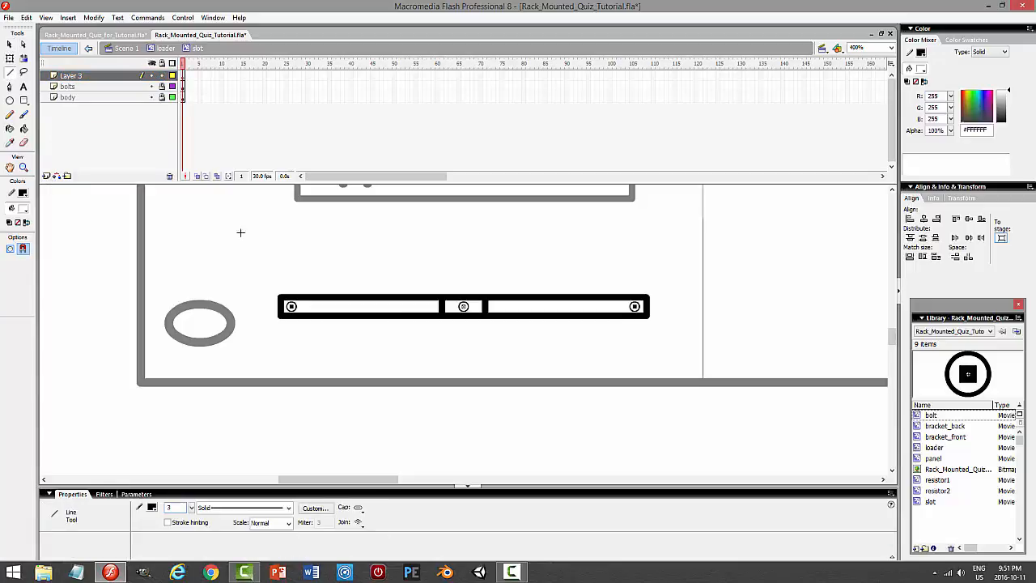
pyautogui.click(241, 507)
pyautogui.click(234, 519)
pyautogui.click(9, 44)
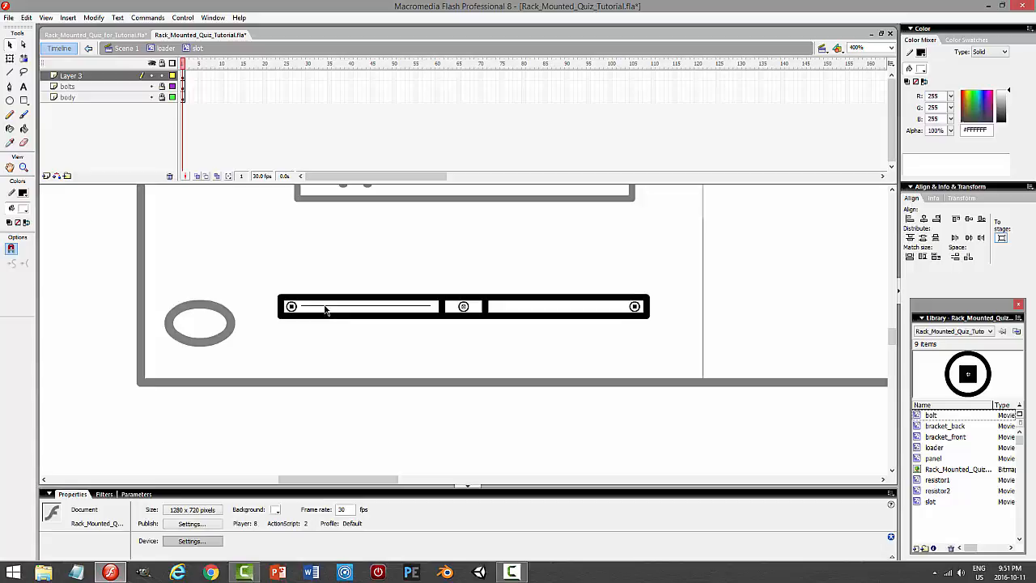
pyautogui.click(325, 307)
pyautogui.click(969, 220)
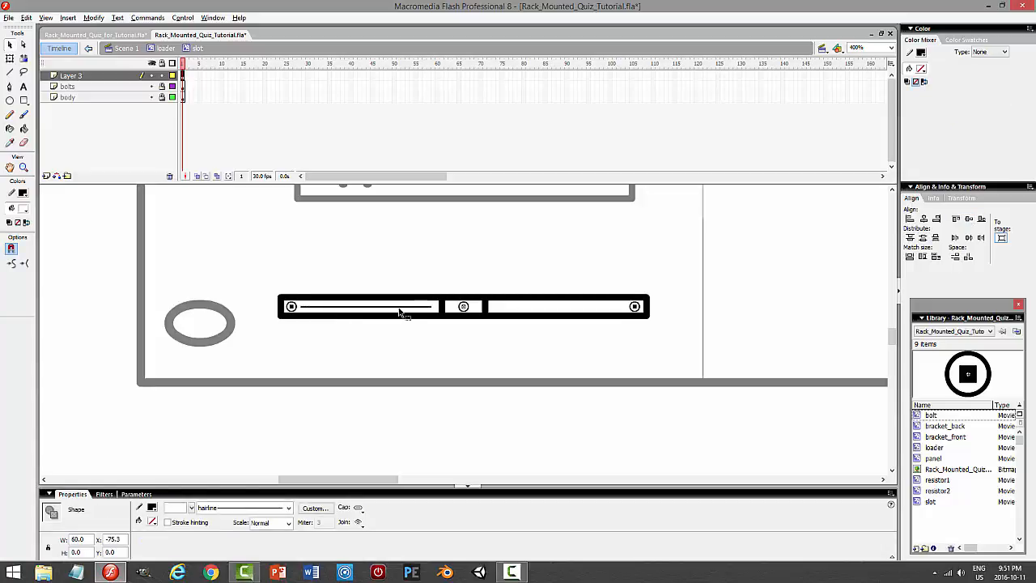
# - Duplicate the hairline into the slot's right section between the divider and the end bolt, and preview the movie
pyautogui.moveTo(399, 311); pyautogui.dragTo(591, 308)
pyautogui.moveTo(591, 308); pyautogui.dragTo(593, 307)
pyautogui.click(675, 261)
pyautogui.hotkey('ctrl', 'Return')
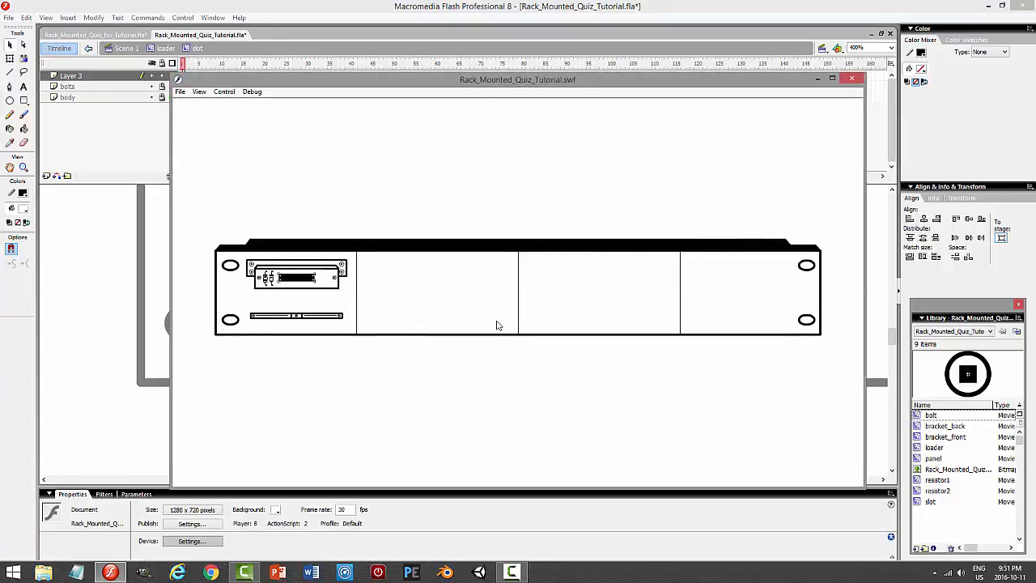
pyautogui.click(860, 77)
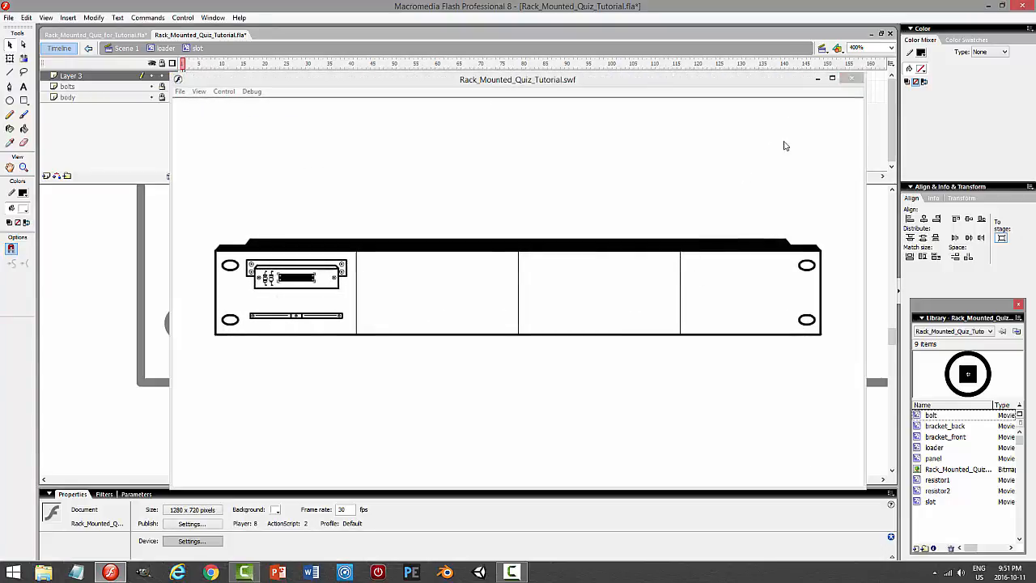
# - Rename Layer 3 as lines
pyautogui.doubleClick(114, 76)
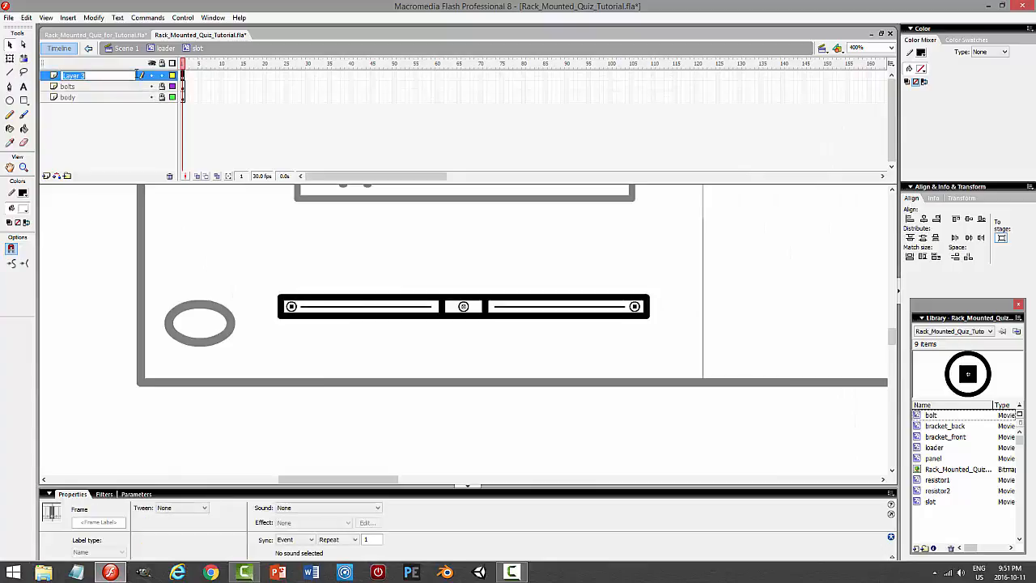
pyautogui.press('BackSpace')
pyautogui.press('Return')
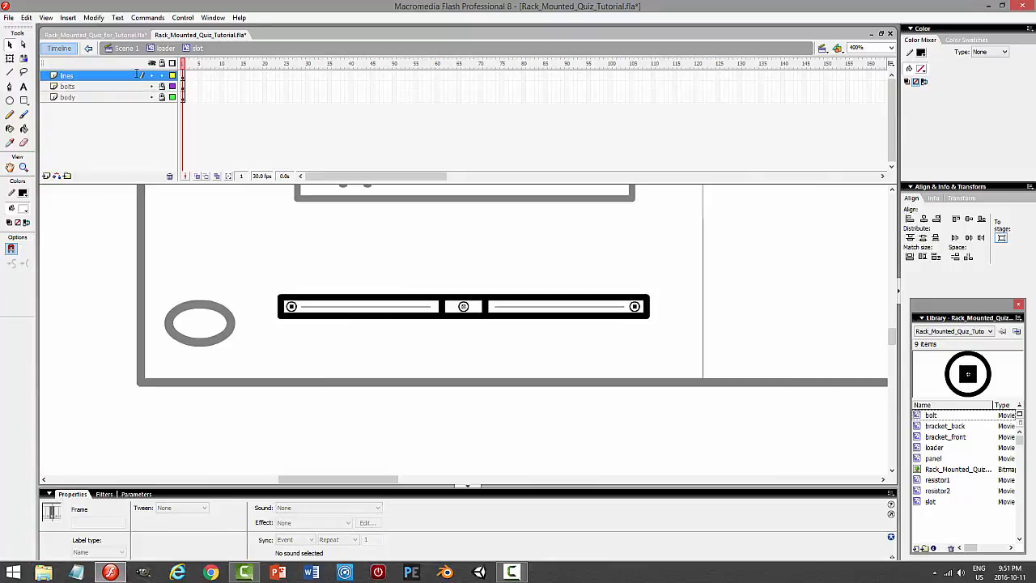
# - Lock the lines layer, unlock the body layer and make it active, then save the file
pyautogui.click(161, 97)
pyautogui.click(891, 50)
pyautogui.click(869, 93)
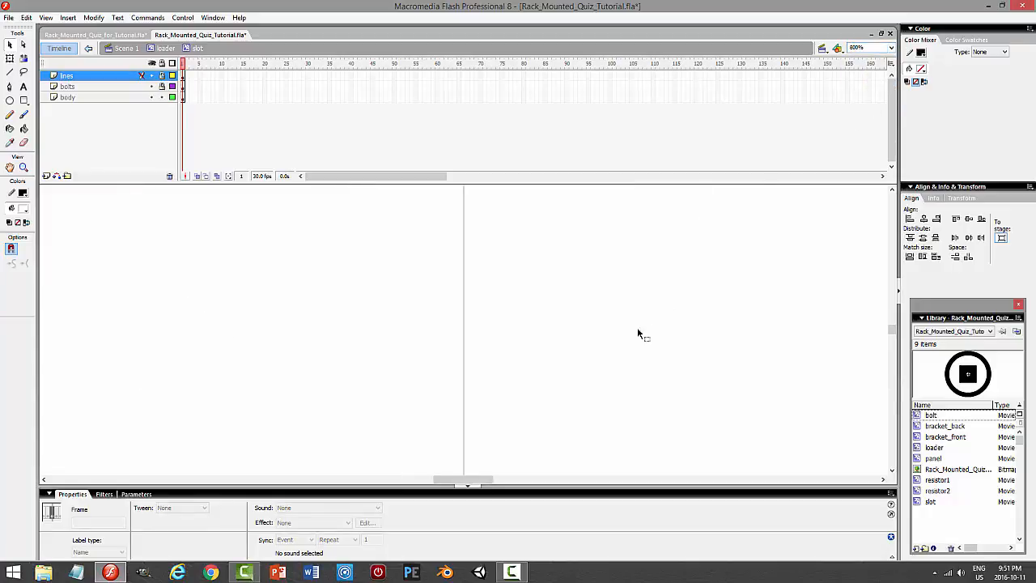
pyautogui.click(484, 467)
pyautogui.moveTo(463, 478); pyautogui.dragTo(437, 478)
pyautogui.click(122, 97)
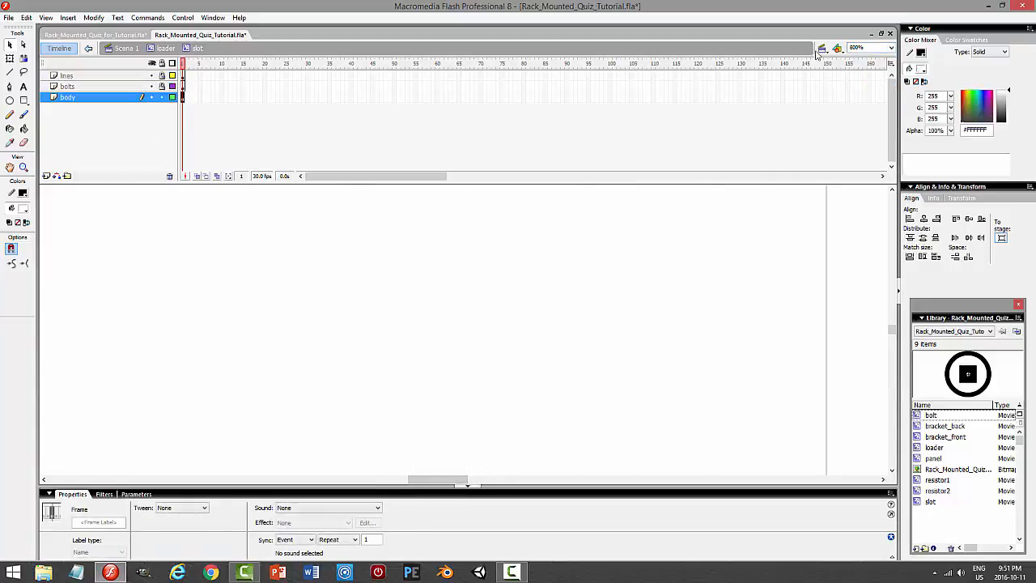
pyautogui.click(892, 49)
pyautogui.click(870, 87)
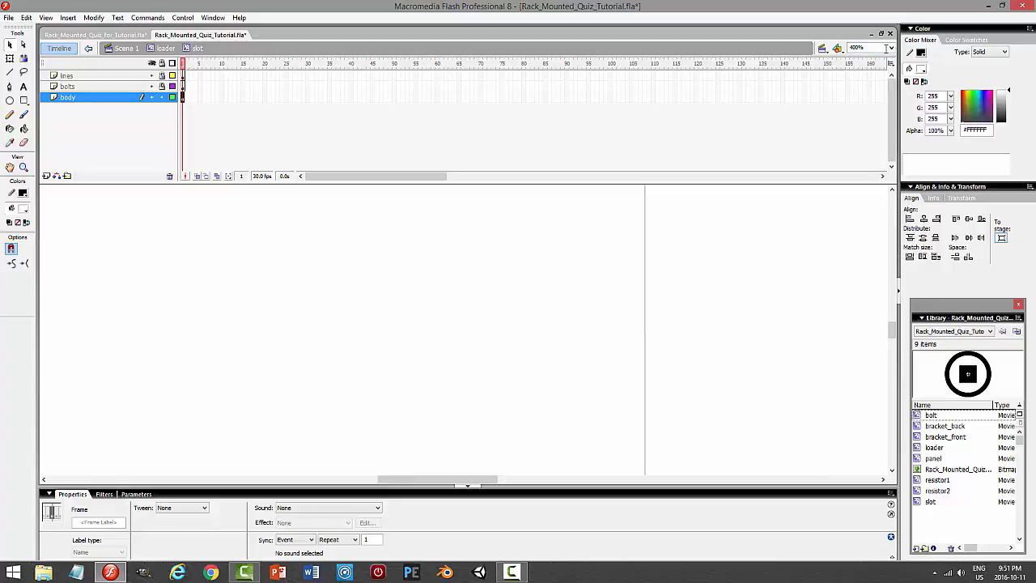
pyautogui.click(891, 48)
pyautogui.click(870, 82)
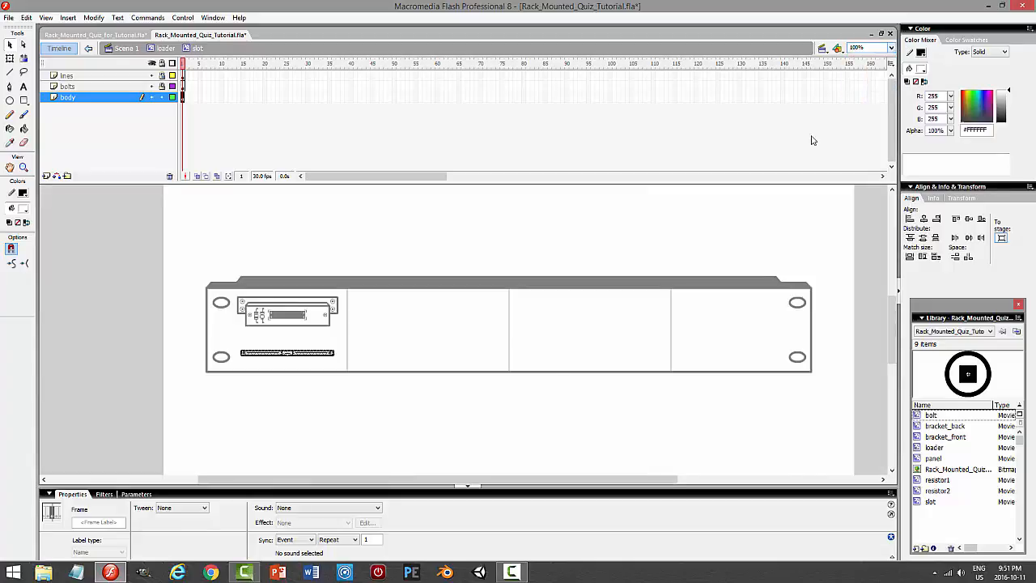
pyautogui.click(892, 49)
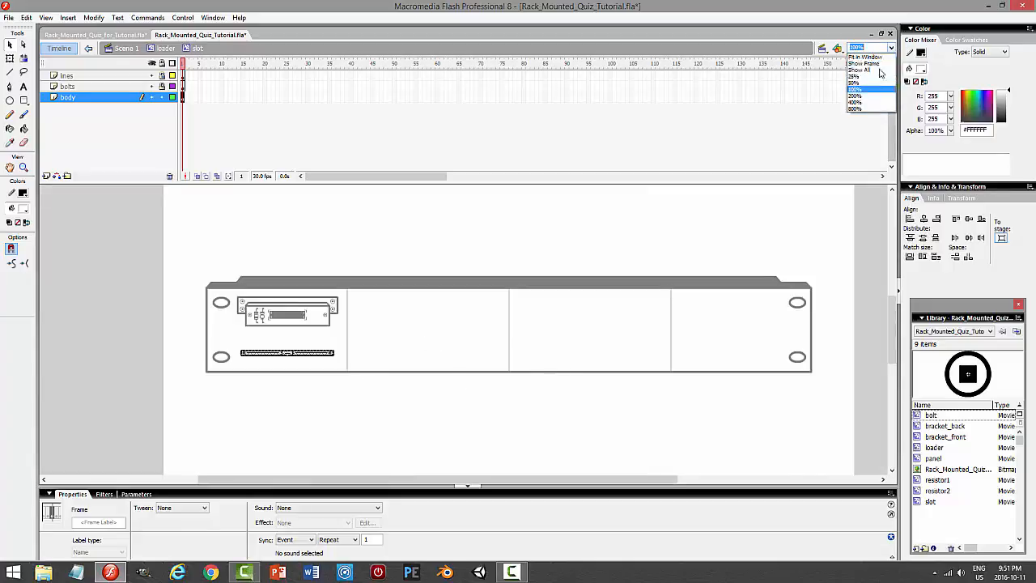
pyautogui.click(869, 87)
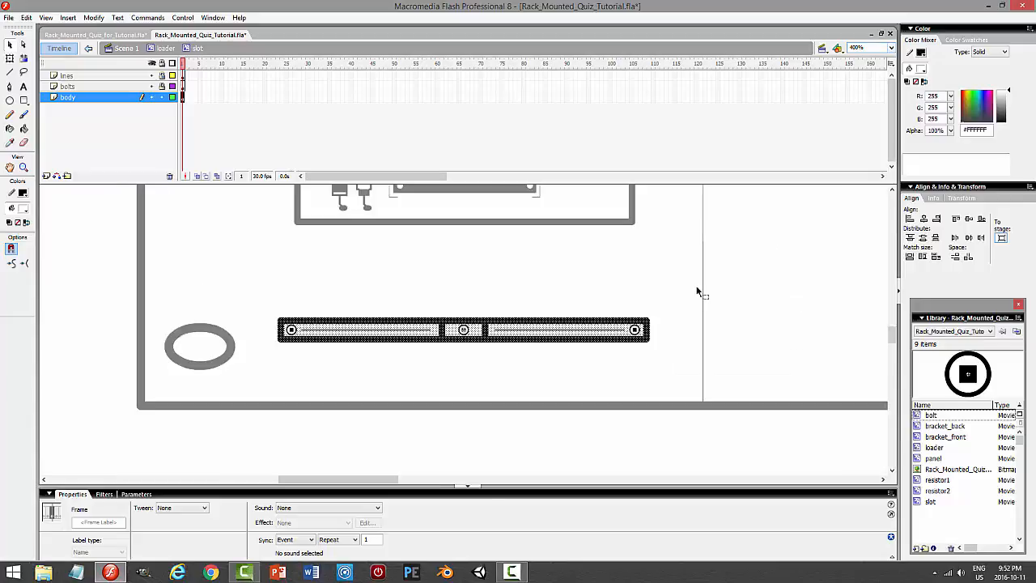
pyautogui.click(326, 282)
pyautogui.hotkey('ctrl', 's')
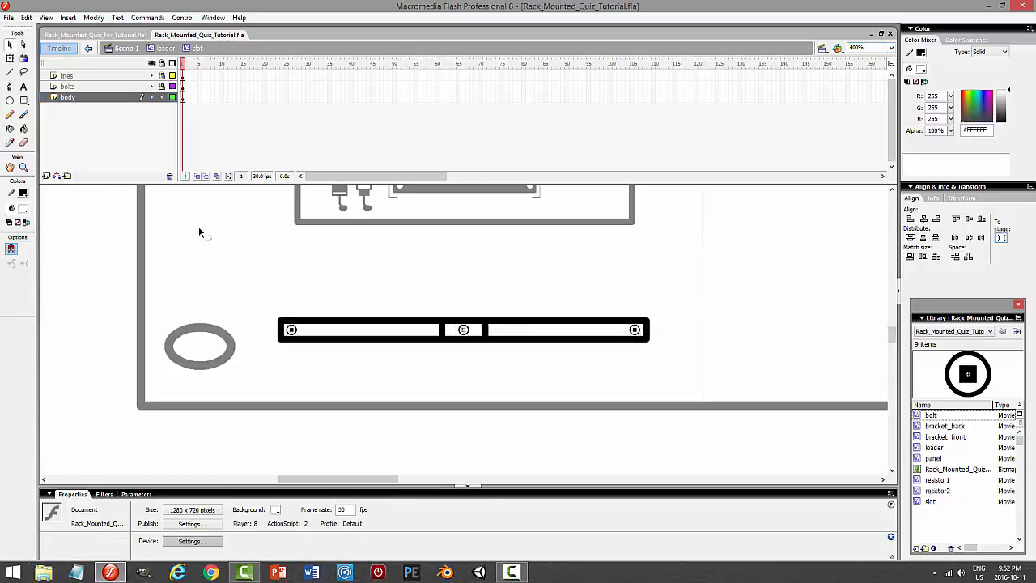
# - With a solid stroke of 3, draw short inward-slanting diagonal lines about 5 by 5 from the slot's two upper corners
pyautogui.click(10, 72)
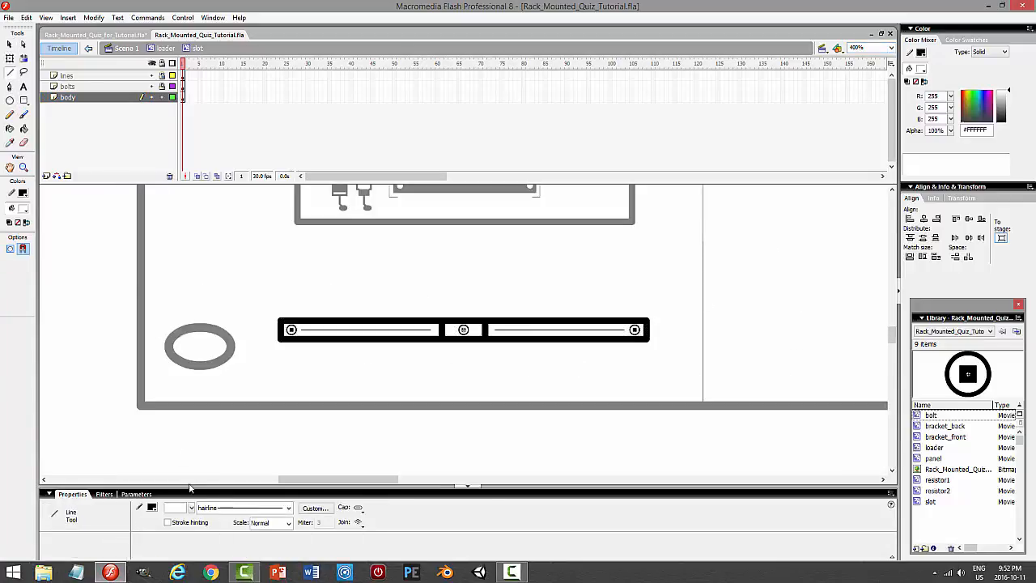
pyautogui.click(235, 510)
pyautogui.click(234, 529)
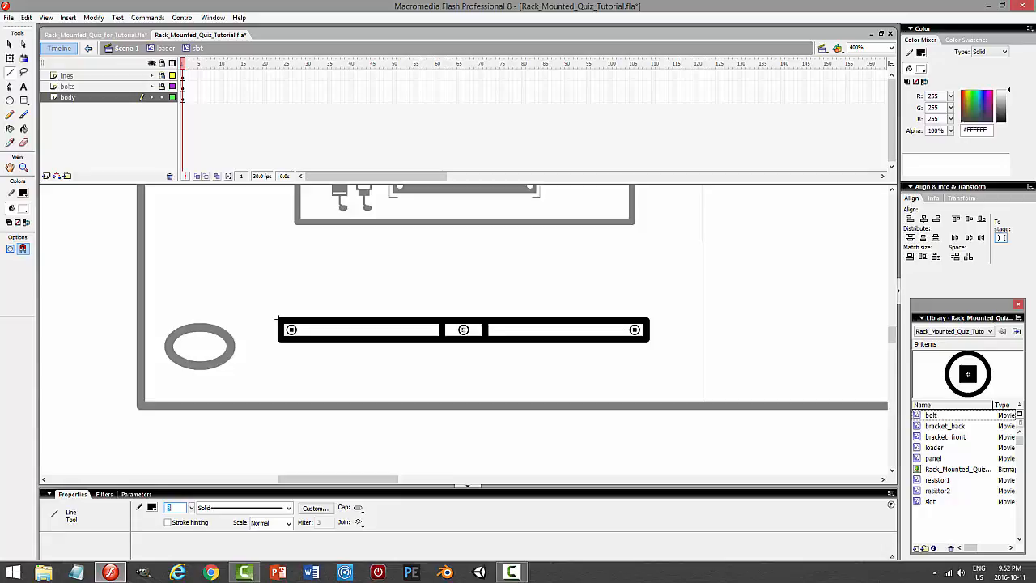
pyautogui.moveTo(288, 311); pyautogui.dragTo(280, 320)
# - Fit the lower ends of both diagonal lines onto the slot outline's upper corners
pyautogui.click(10, 44)
pyautogui.click(281, 323)
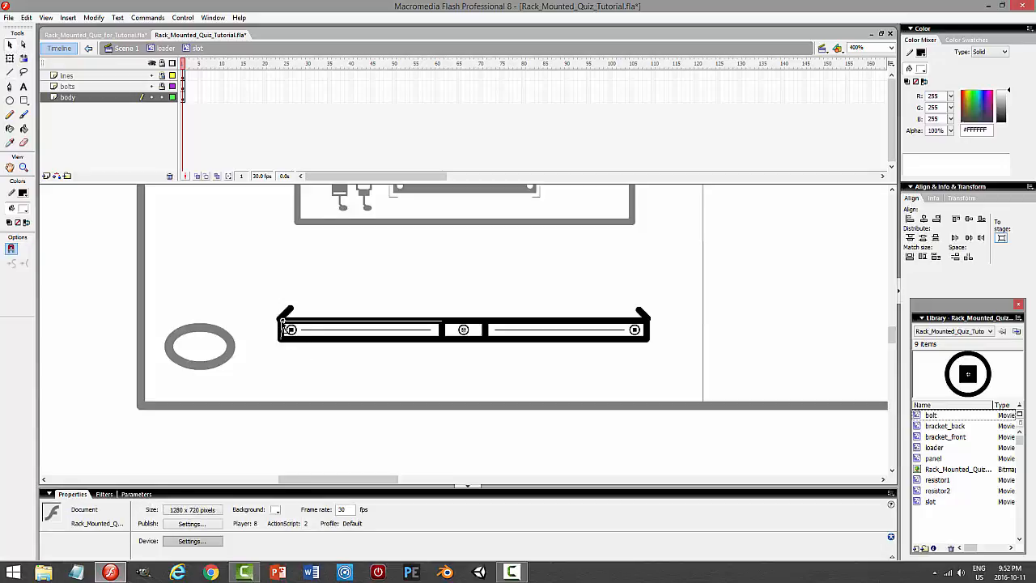
pyautogui.moveTo(282, 321); pyautogui.dragTo(280, 319)
pyautogui.click(284, 314)
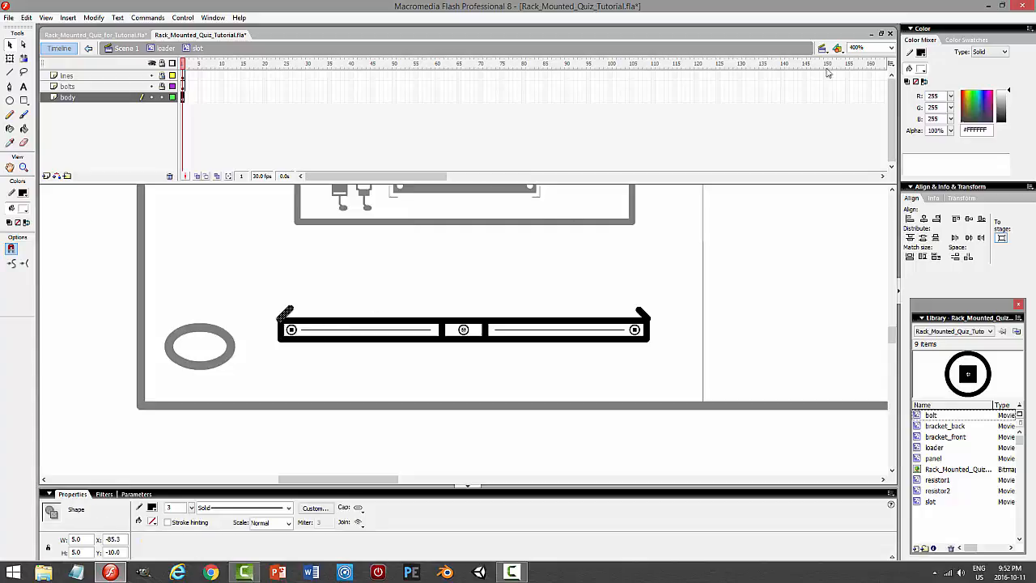
pyautogui.click(891, 49)
pyautogui.click(866, 97)
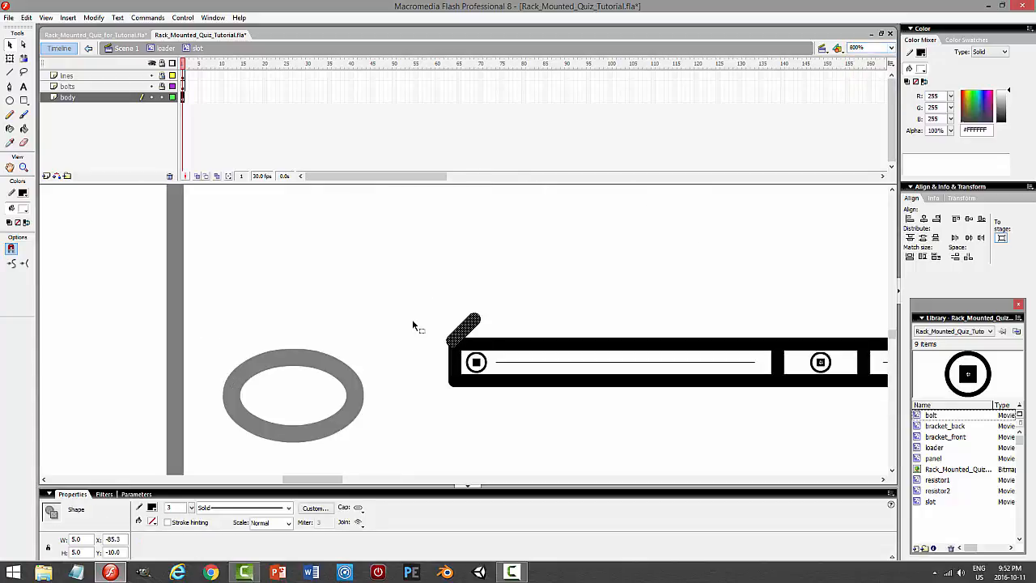
pyautogui.click(502, 303)
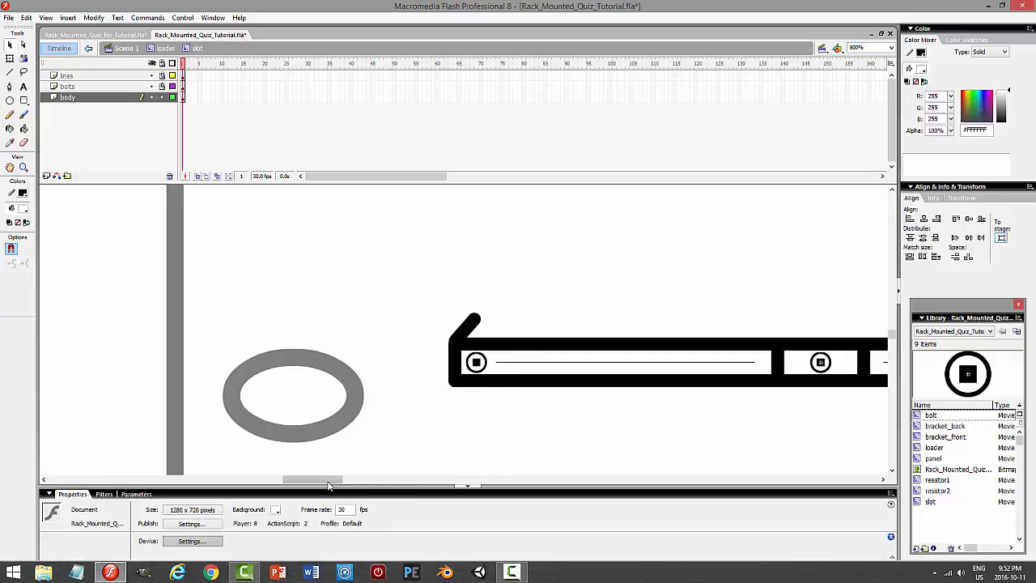
pyautogui.moveTo(331, 480); pyautogui.dragTo(395, 482)
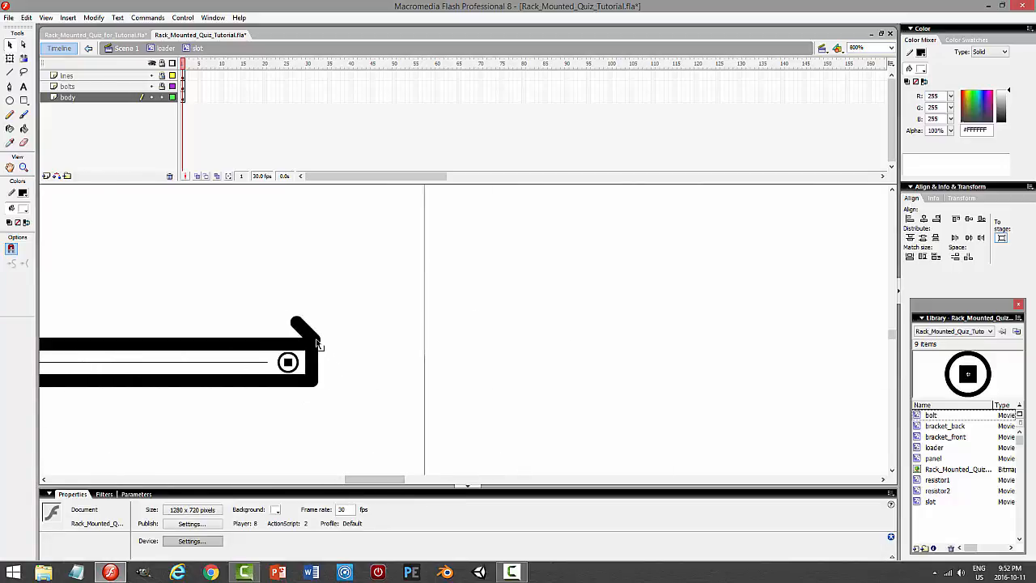
pyautogui.click(316, 343)
pyautogui.click(319, 343)
pyautogui.moveTo(382, 479); pyautogui.dragTo(340, 482)
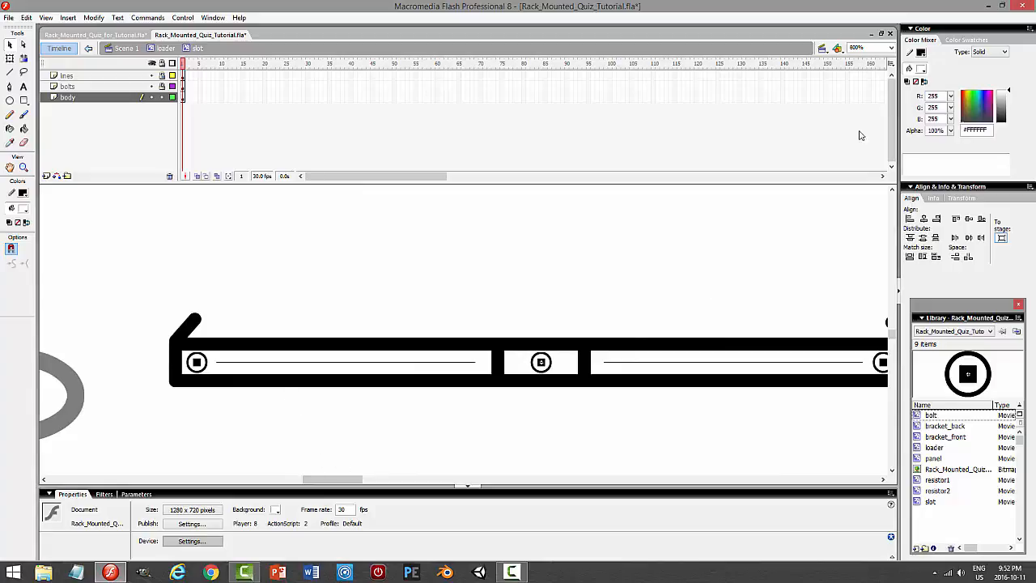
pyautogui.click(890, 48)
pyautogui.click(866, 84)
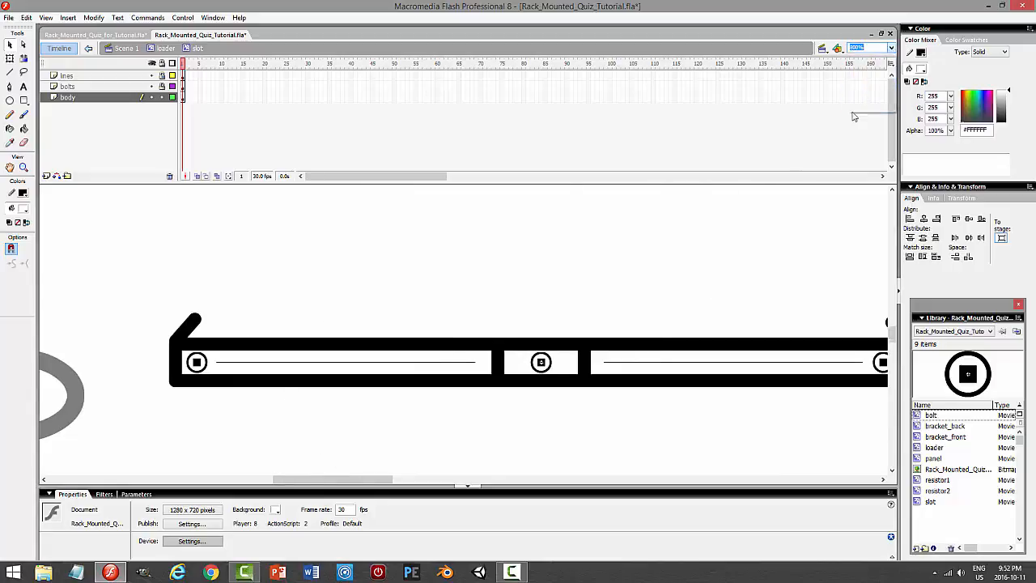
pyautogui.moveTo(281, 290); pyautogui.dragTo(703, 329)
pyautogui.click(703, 329)
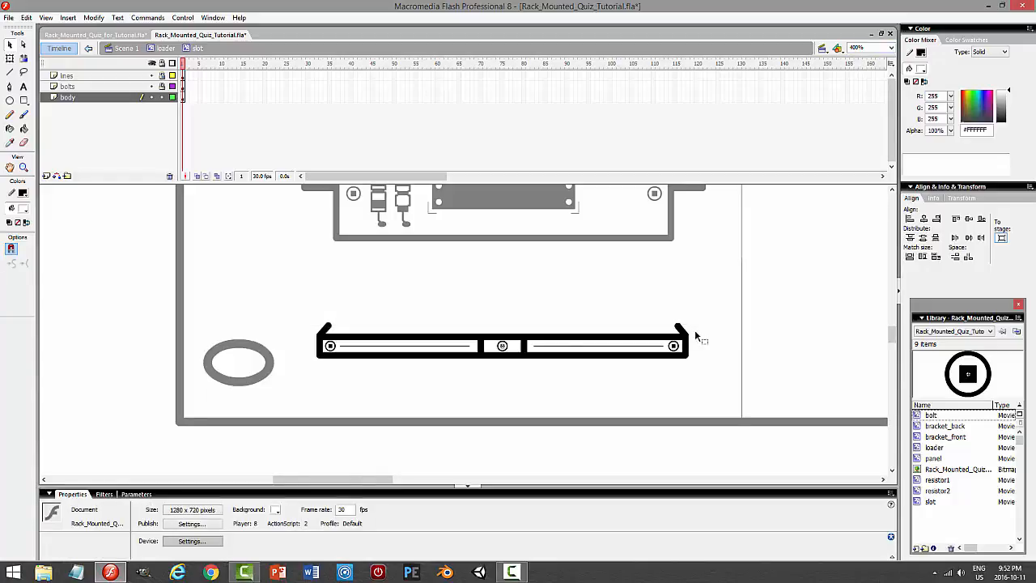
# - Lock body and, on a new layer moved beneath it, draw a hairline circle about 8 wide just above the left diagonal line
pyautogui.click(160, 98)
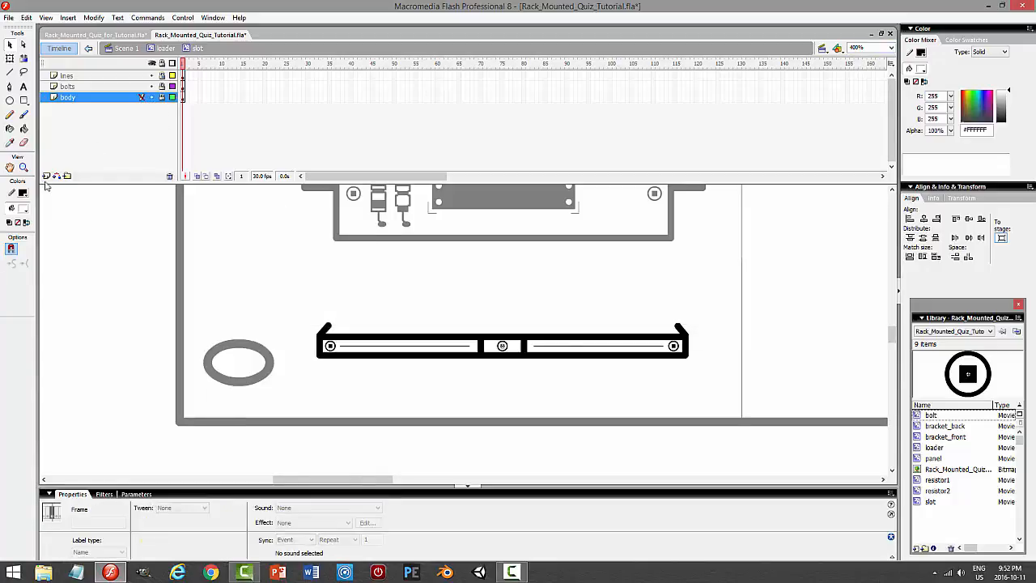
pyautogui.click(46, 176)
pyautogui.click(10, 101)
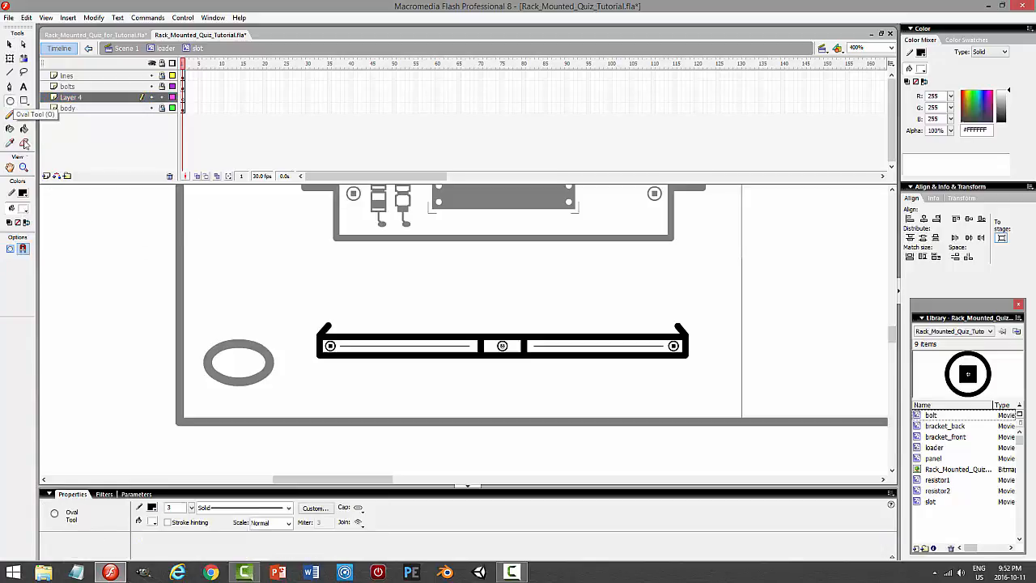
pyautogui.click(225, 510)
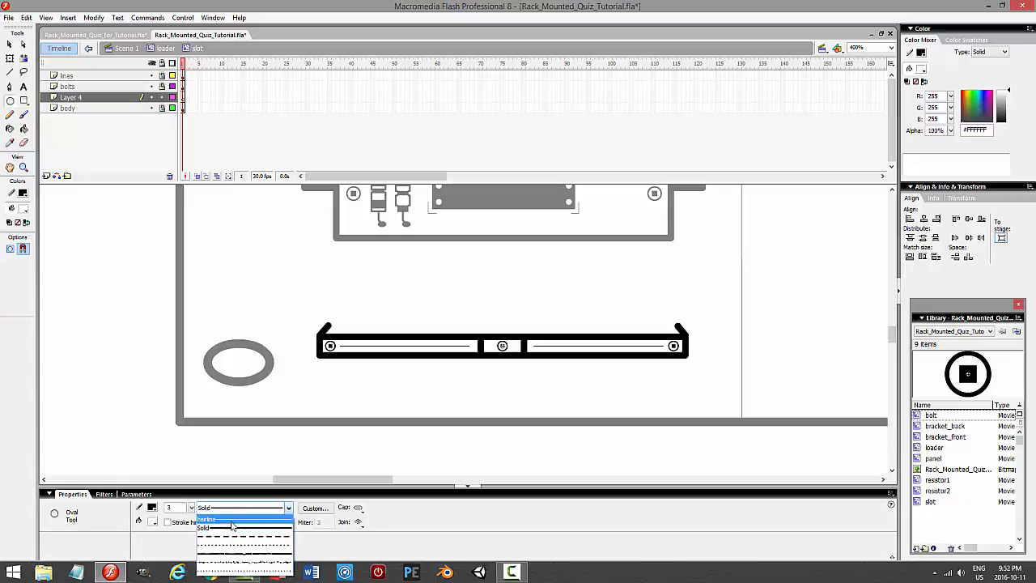
pyautogui.click(232, 521)
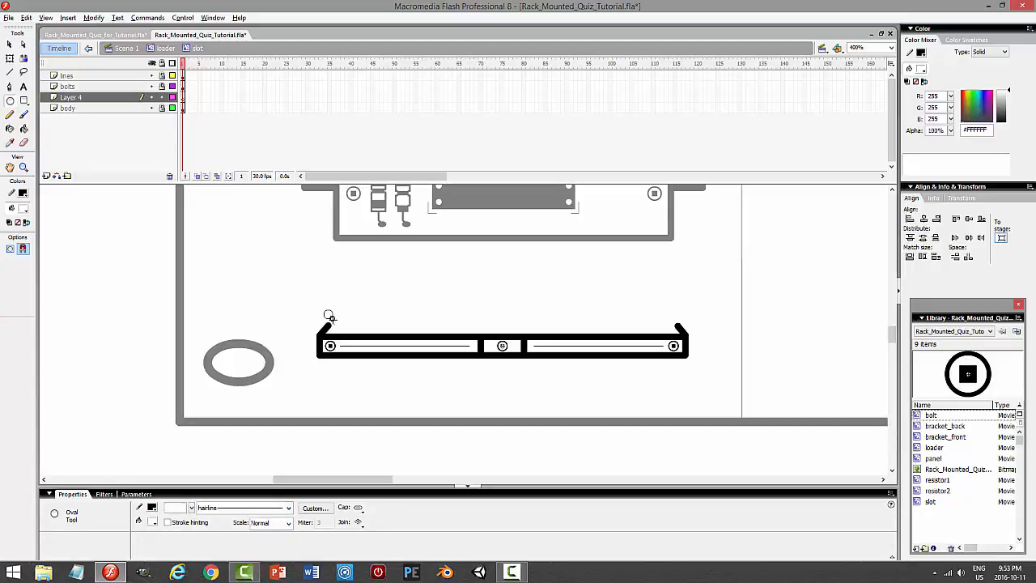
pyautogui.moveTo(320, 306); pyautogui.dragTo(336, 322)
pyautogui.moveTo(126, 100); pyautogui.dragTo(122, 113)
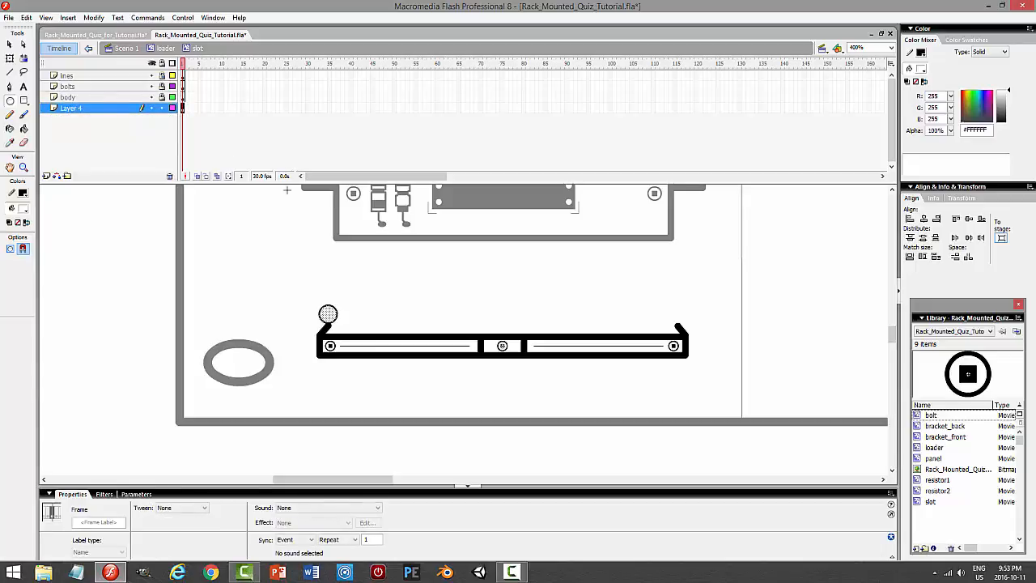
# - Nudge the circle down and slightly right to sit behind the left diagonal's tip, at about X -84.1, Y -14.4
pyautogui.click(10, 45)
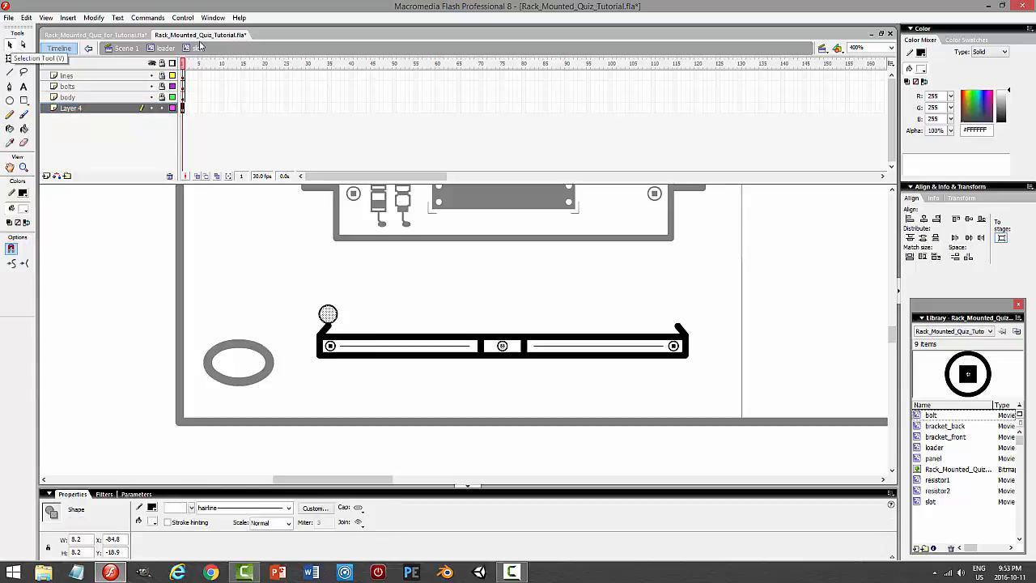
pyautogui.hotkey('shift', 'Down')
pyautogui.hotkey('shift', 'Right')
pyautogui.press('Left')
pyautogui.press('Left')
pyautogui.hotkey('shift', 'Down')
pyautogui.press('Up')
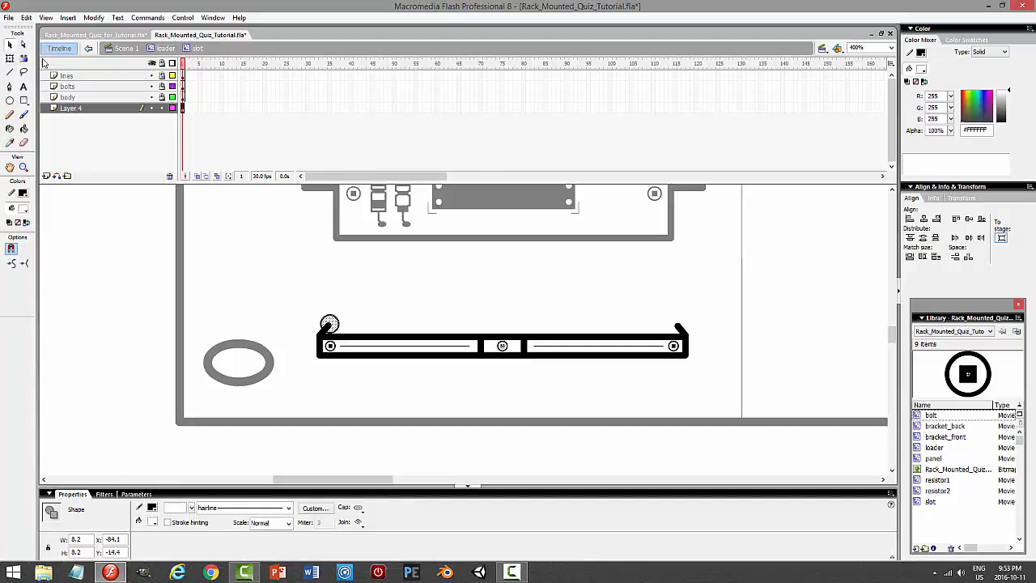
# - Scale the circle down to about 6.7 by 6.7 around its centre
pyautogui.click(10, 58)
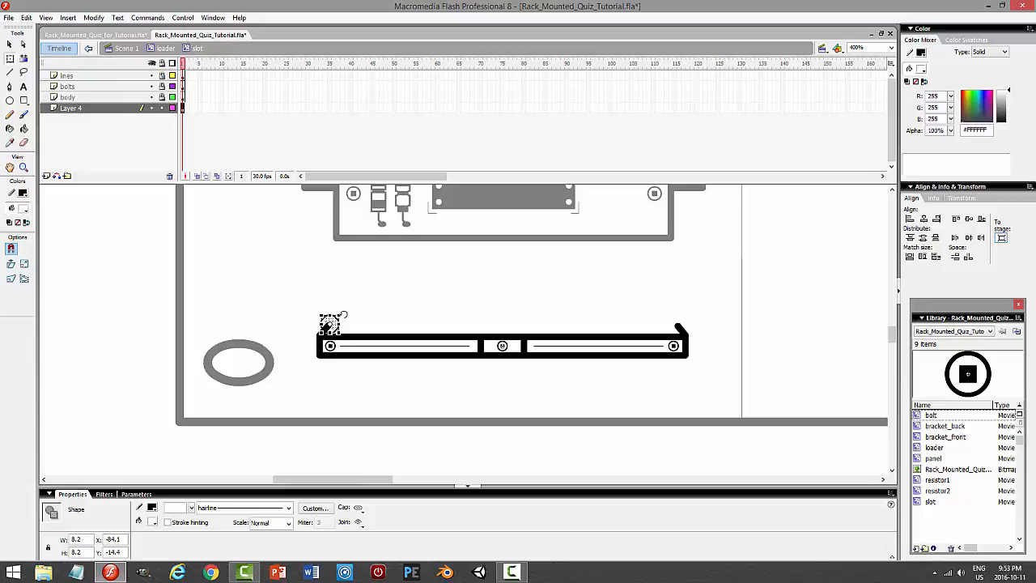
pyautogui.moveTo(340, 314); pyautogui.dragTo(338, 317)
pyautogui.click(376, 301)
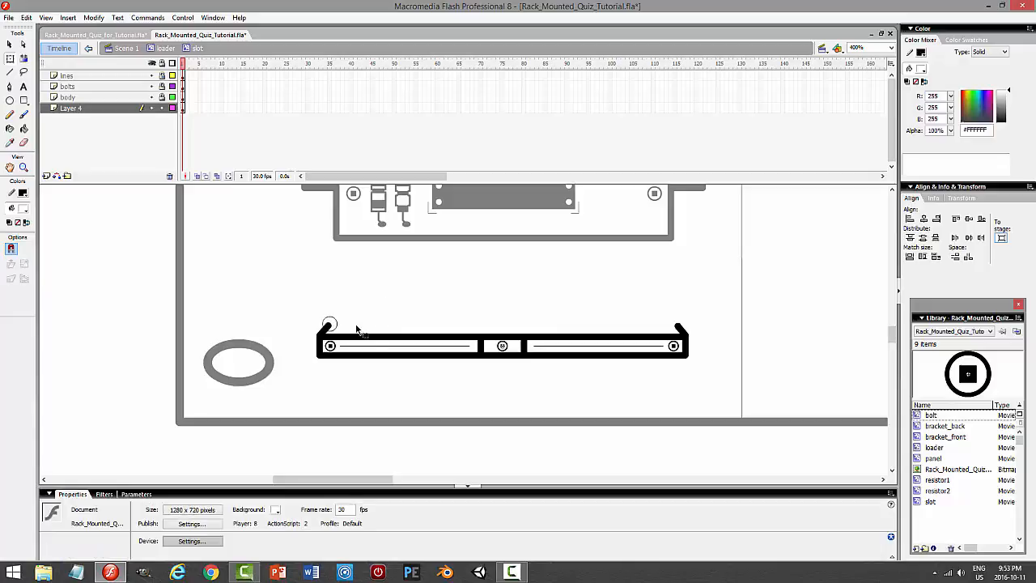
pyautogui.click(334, 323)
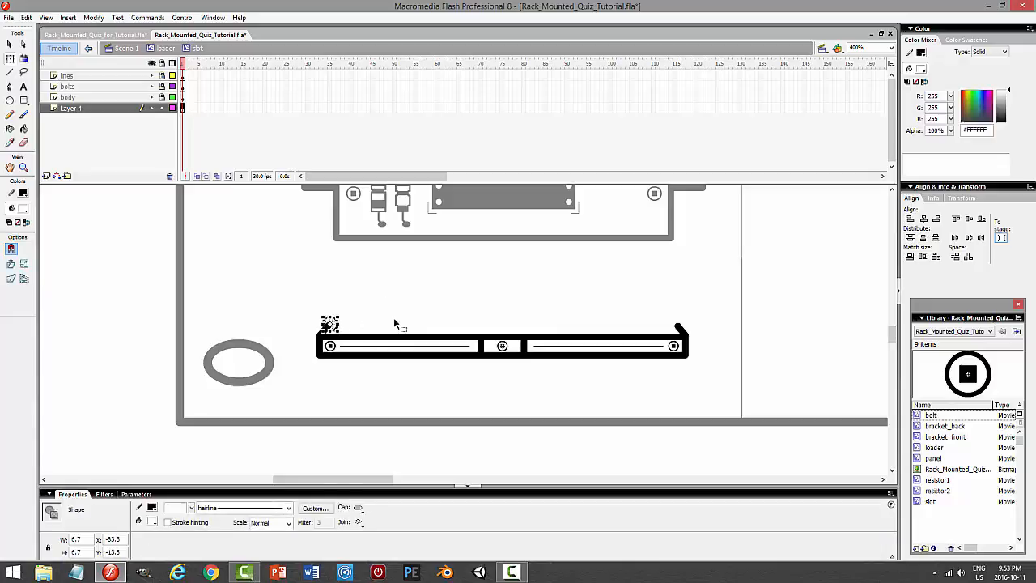
# - Fine-tune the circle's position around the left diagonal's tip to about X -83.6, Y -13.5
pyautogui.click(891, 47)
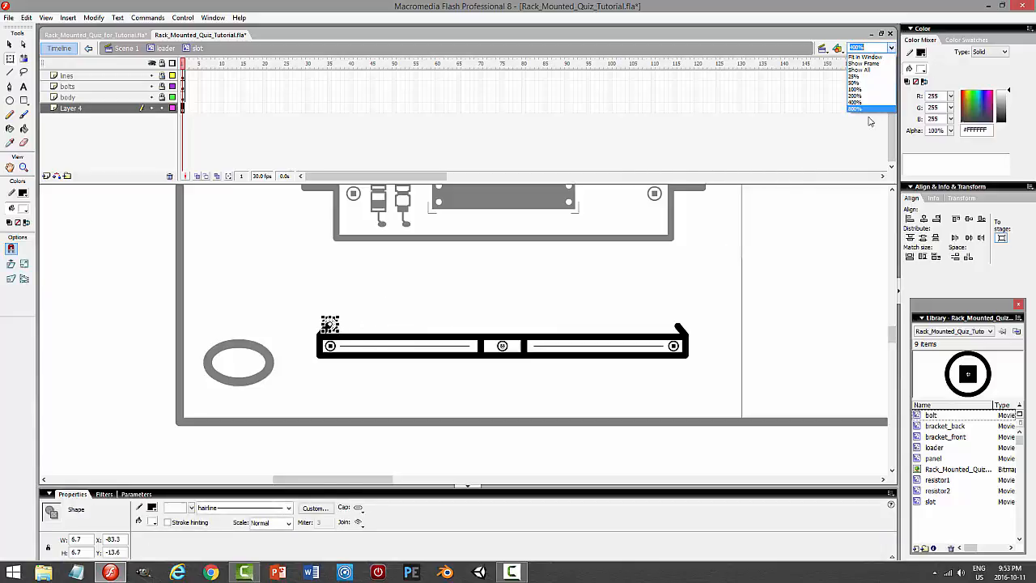
pyautogui.click(867, 112)
pyautogui.press('Left')
pyautogui.press('Left')
pyautogui.press('Left')
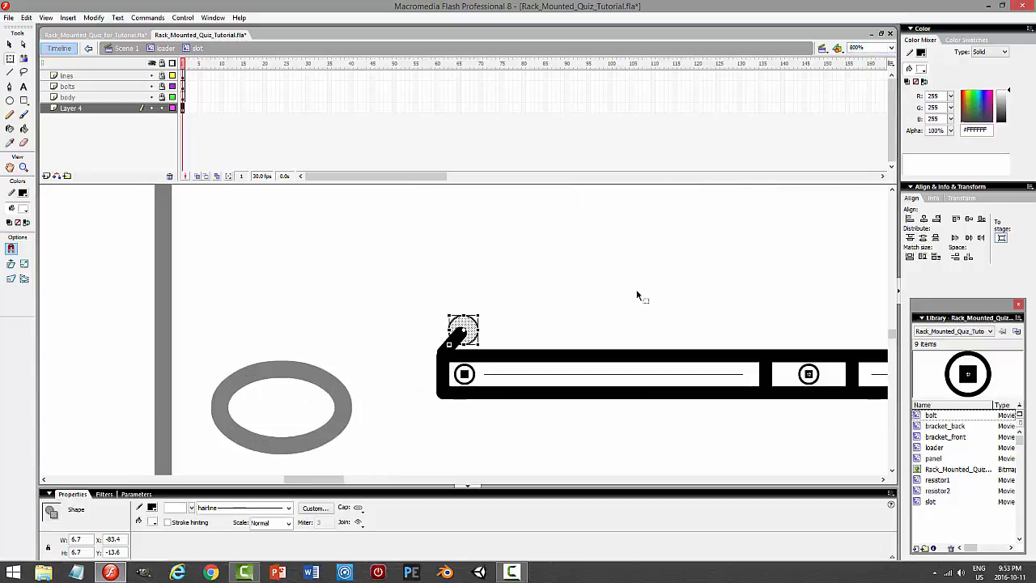
pyautogui.press('Down')
pyautogui.moveTo(320, 479); pyautogui.dragTo(324, 479)
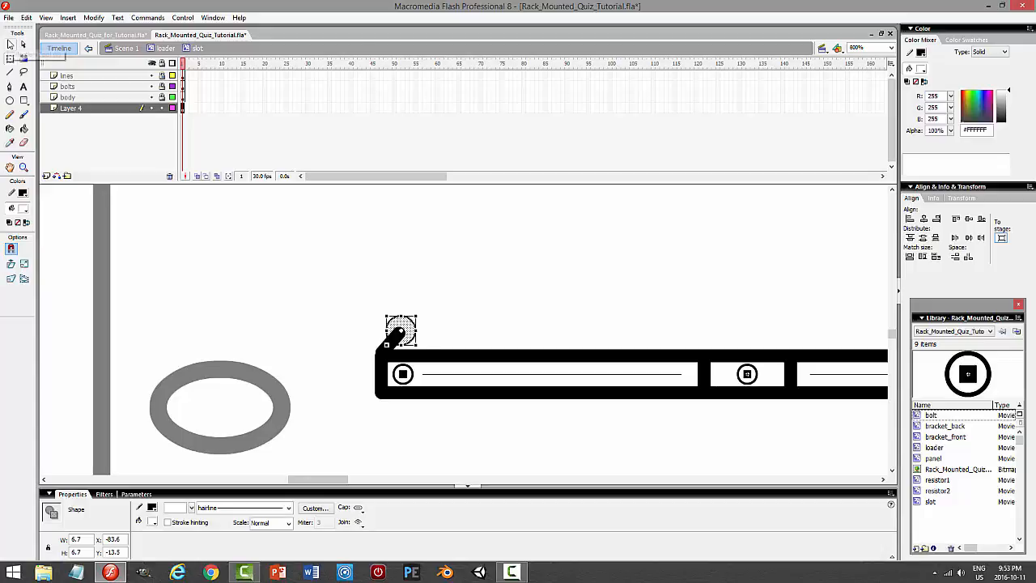
# - Duplicate the circle onto the tip of the slot's right diagonal line
pyautogui.click(10, 44)
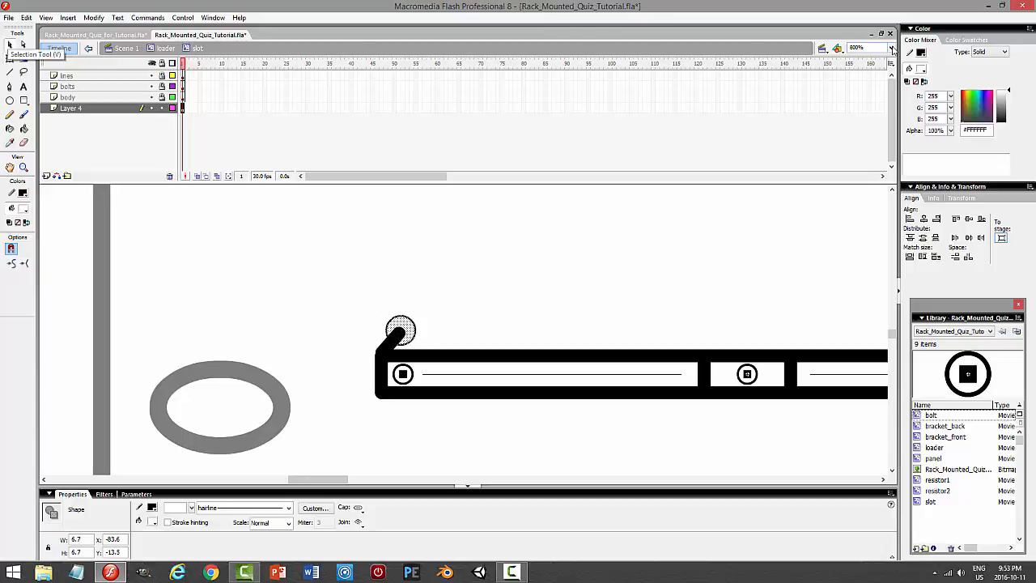
pyautogui.click(892, 48)
pyautogui.click(858, 88)
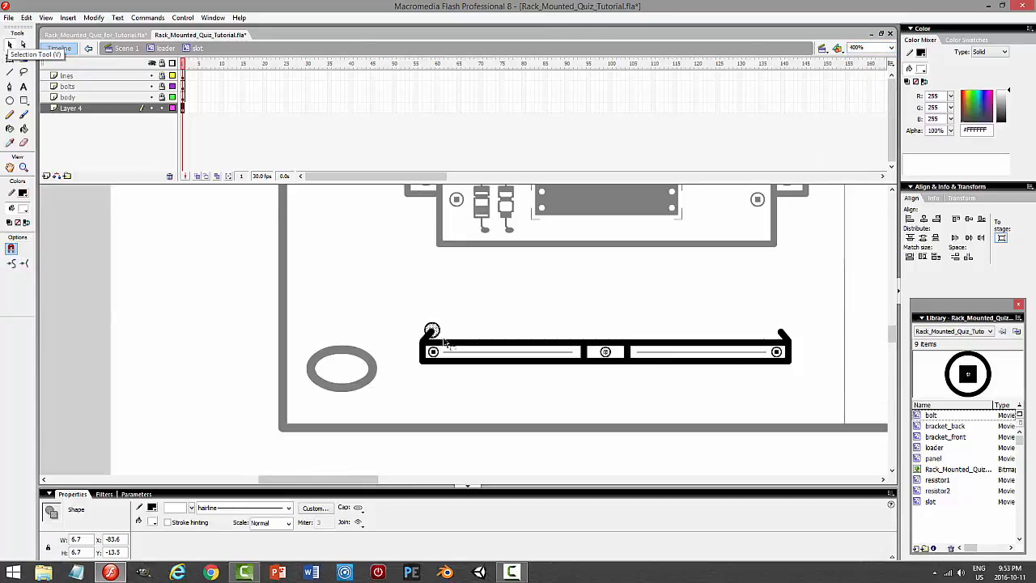
pyautogui.moveTo(435, 333); pyautogui.dragTo(782, 356)
pyautogui.click(807, 297)
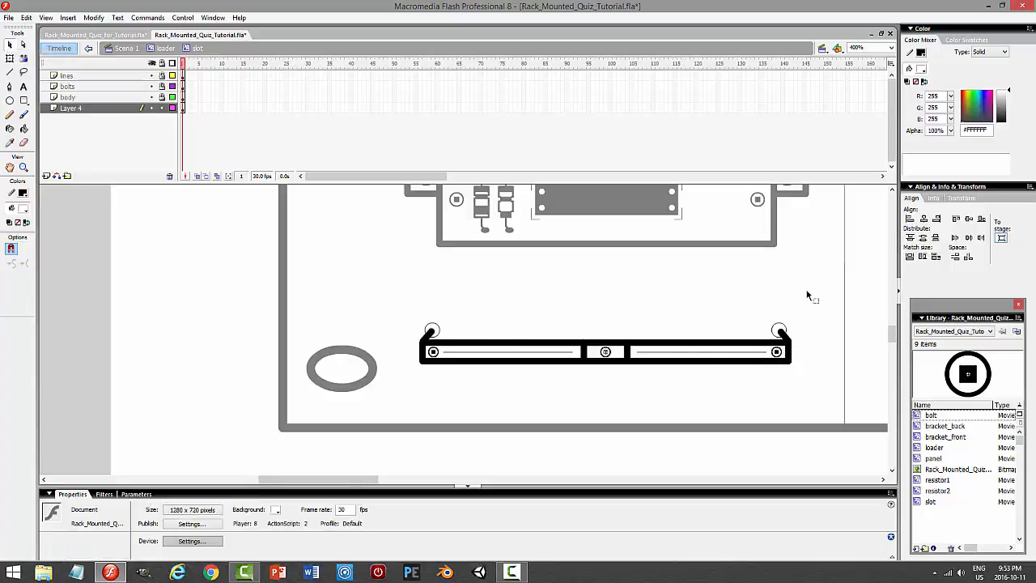
# - Test the movie, and scale the circle at the left diagonal's tip up to about 12.2 by 12.2 around its centre
pyautogui.hotkey('ctrl', 'Return')
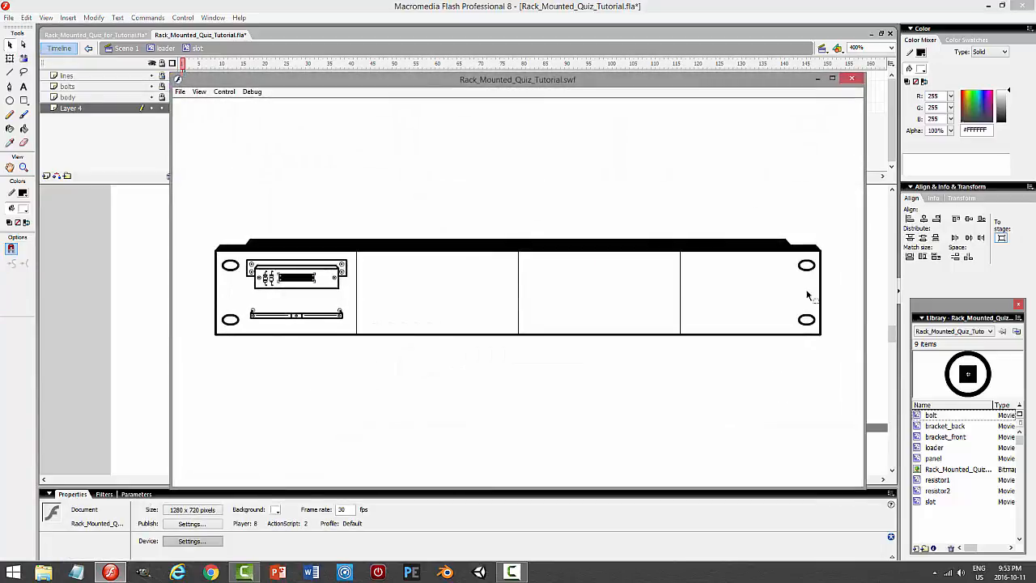
pyautogui.click(851, 79)
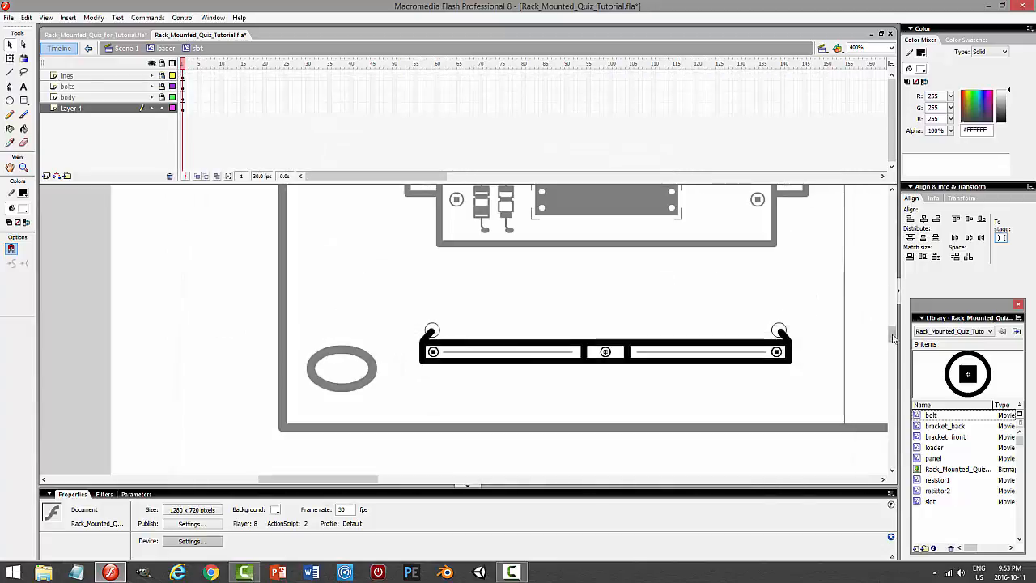
pyautogui.moveTo(893, 335); pyautogui.dragTo(901, 253)
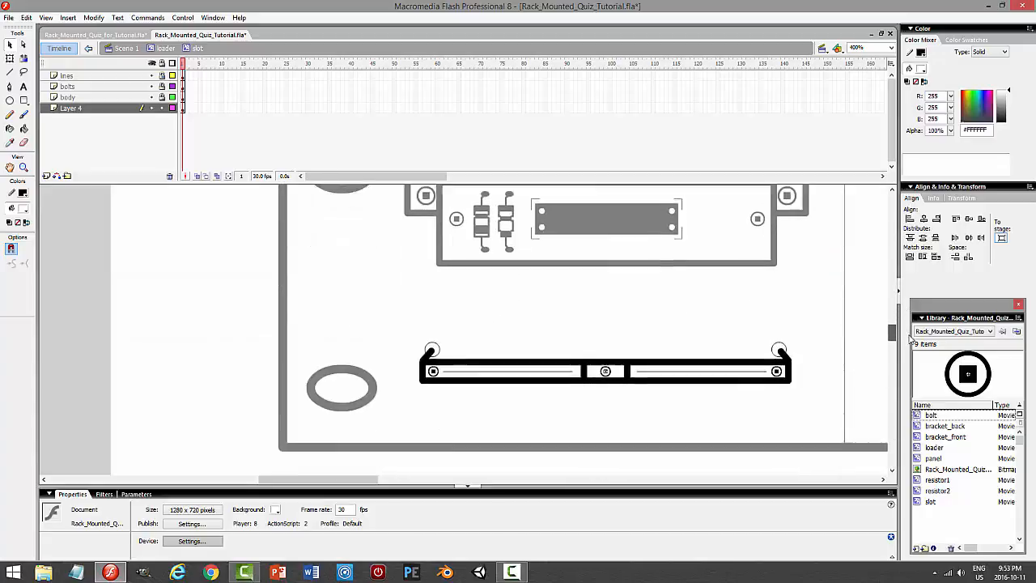
pyautogui.scroll(-3, 766, 324)
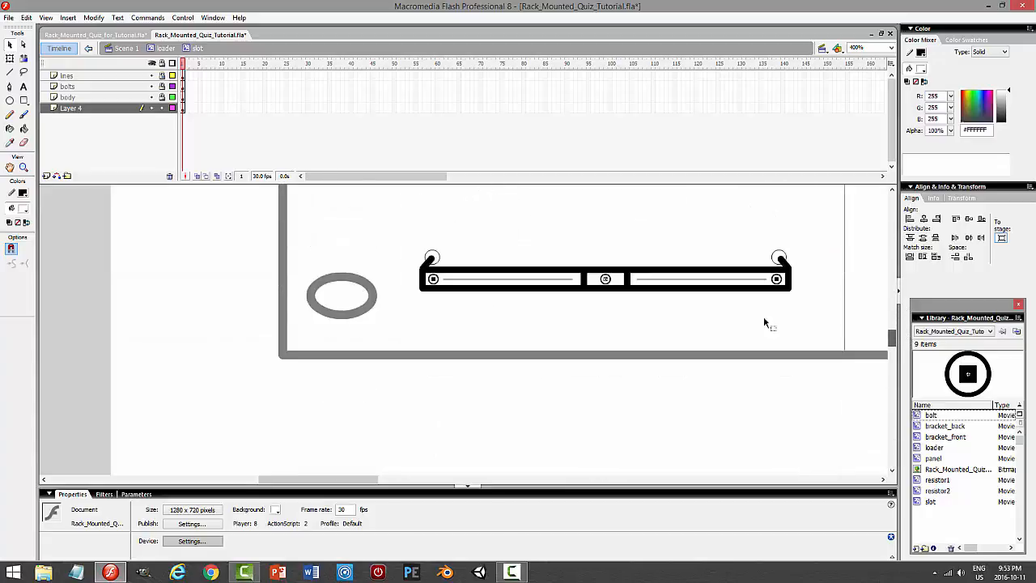
pyautogui.click(434, 258)
pyautogui.press('q')
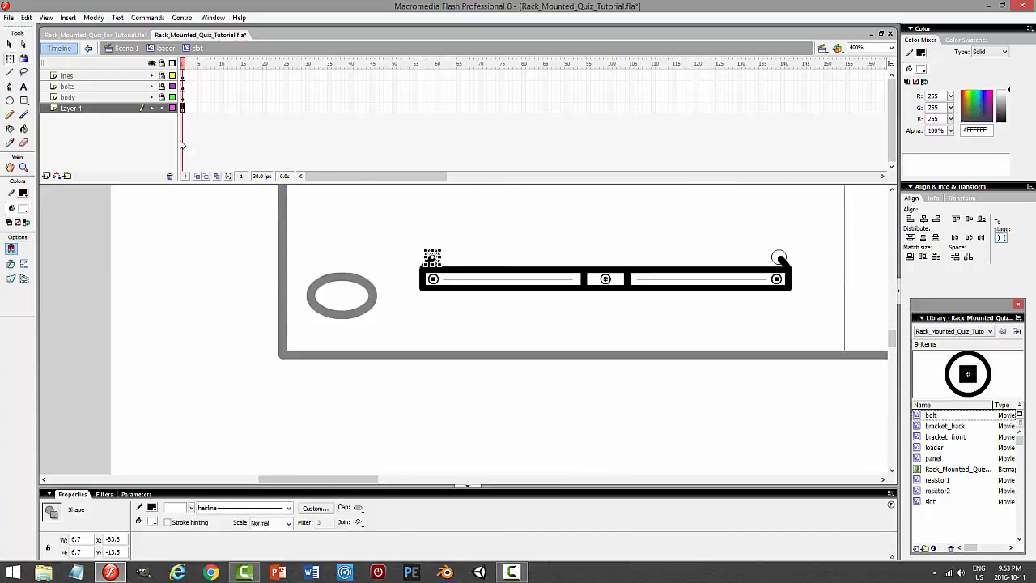
pyautogui.moveTo(442, 249); pyautogui.dragTo(446, 243)
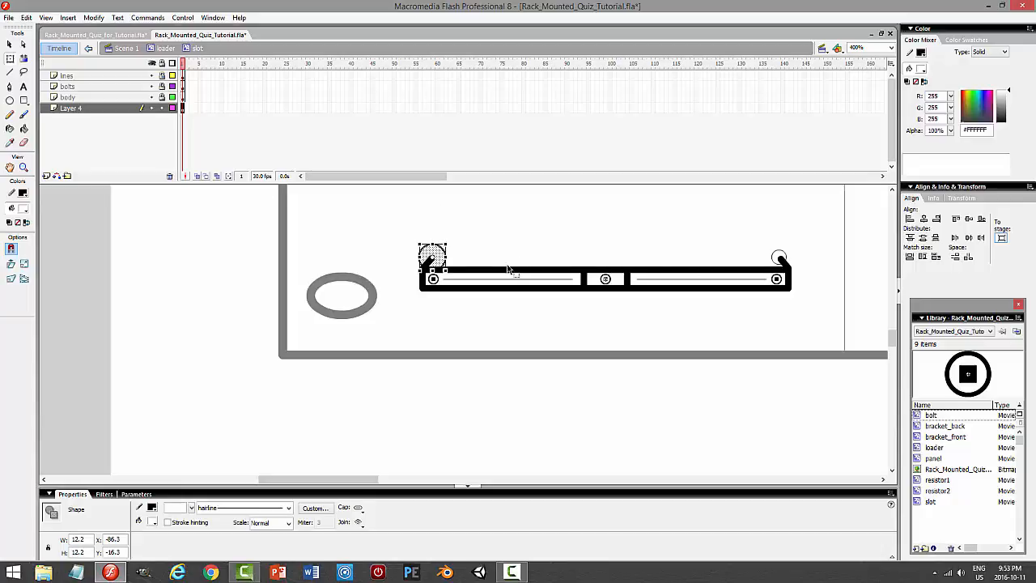
# - Replace the small circle at the right diagonal's tip with a copy of the enlarged left circle, at about X 74.5, Y -16.4
pyautogui.click(836, 261)
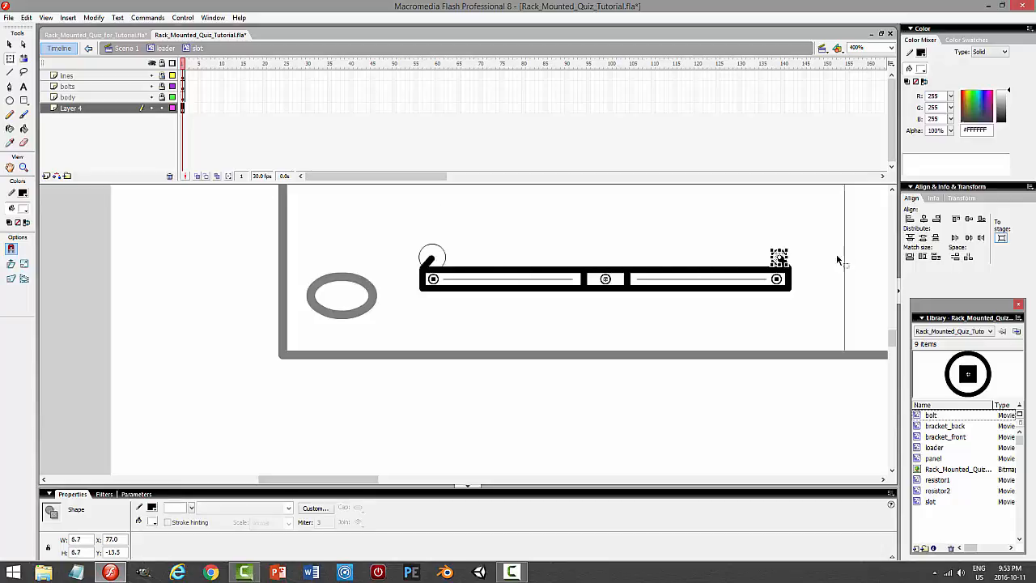
pyautogui.click(437, 258)
pyautogui.moveTo(438, 257); pyautogui.dragTo(786, 265)
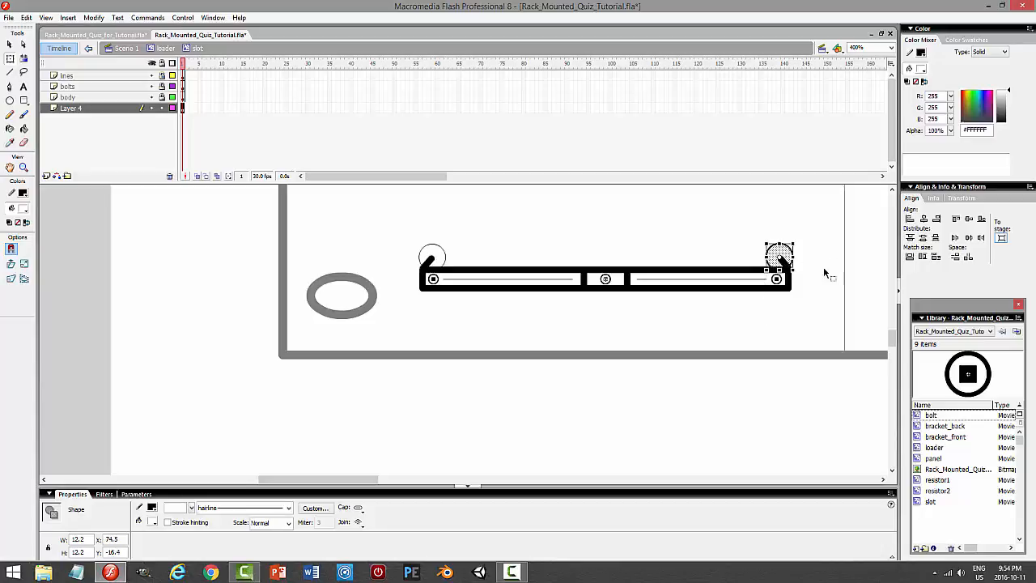
# - Nudge both circles down together to about Y -15.7 and test the movie
pyautogui.keyDown('shift'); pyautogui.click(438, 257); pyautogui.keyUp('shift')
pyautogui.press('Down')
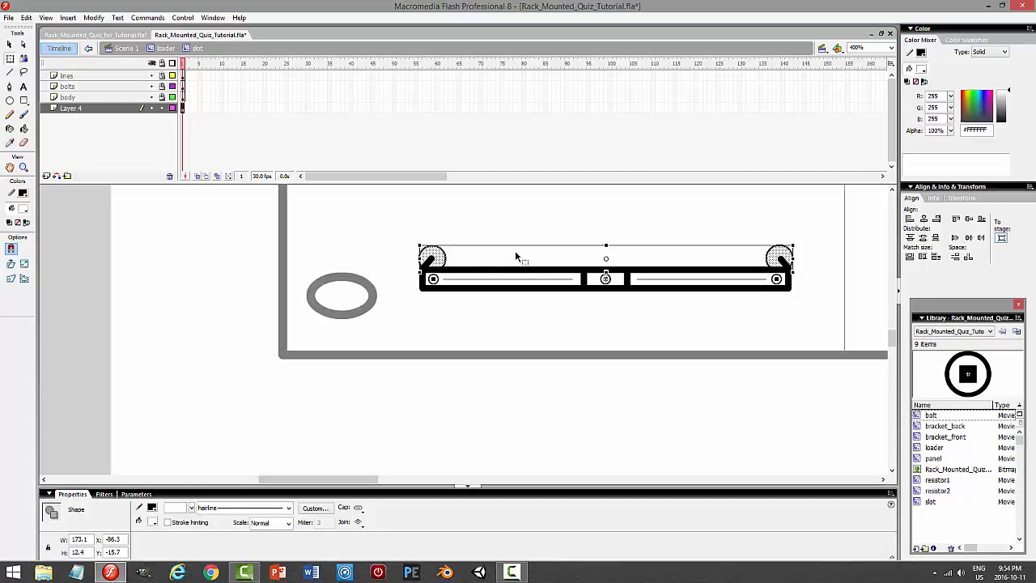
pyautogui.click(631, 208)
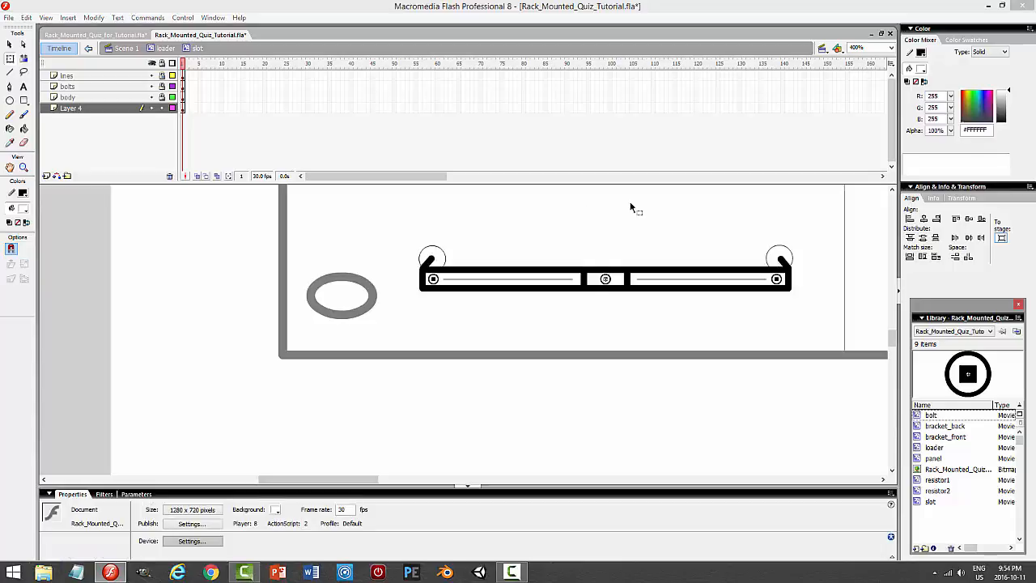
pyautogui.hotkey('ctrl', 'Return')
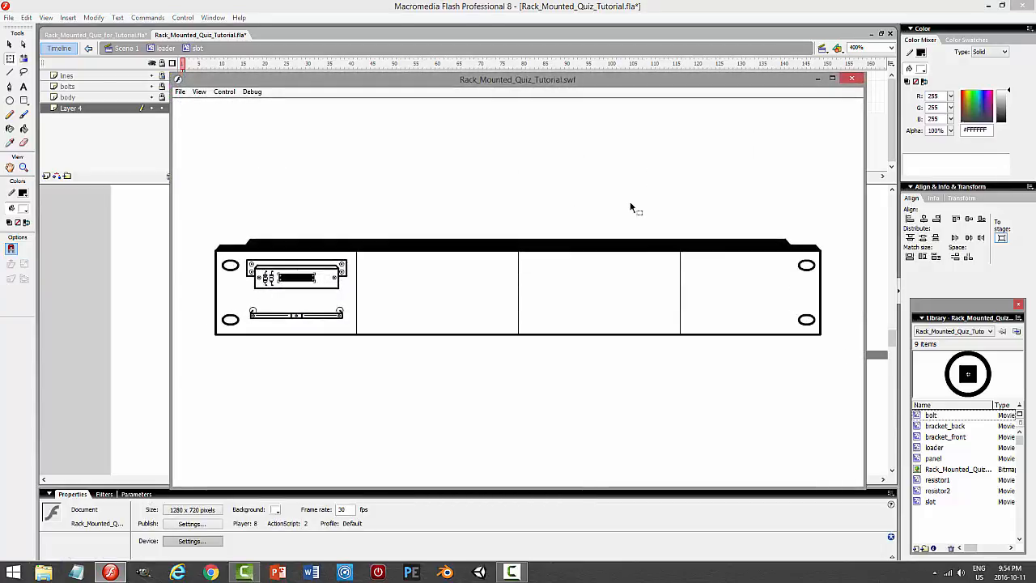
pyautogui.click(851, 78)
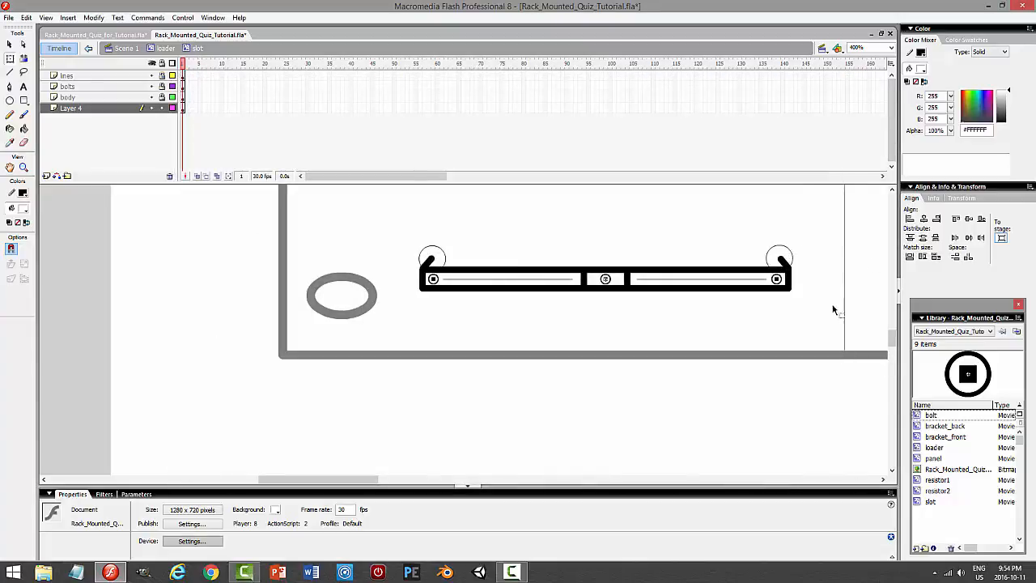
# - Set the outlines of both circles to a solid stroke of thickness 1 and test the movie
pyautogui.moveTo(891, 341)
pyautogui.mouseDown()
pyautogui.moveTo(894, 253)
pyautogui.moveTo(901, 340)
pyautogui.mouseUp()
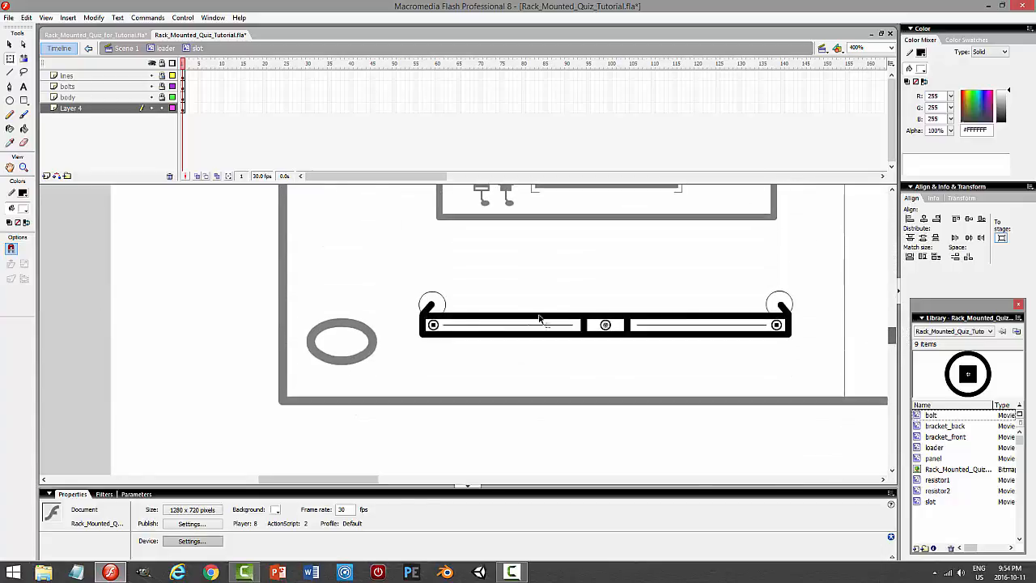
pyautogui.click(443, 300)
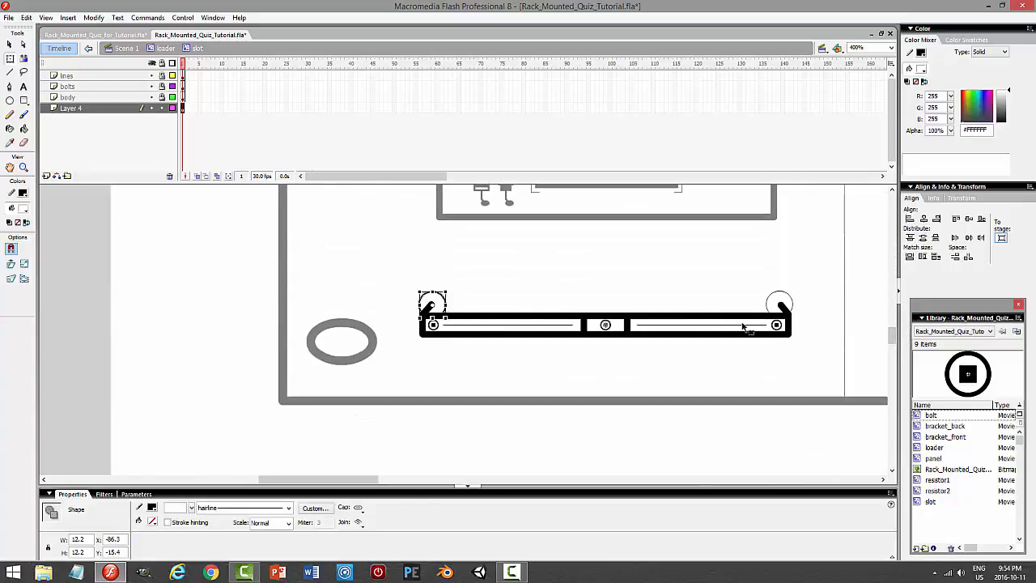
pyautogui.keyDown('shift'); pyautogui.click(774, 300); pyautogui.keyUp('shift')
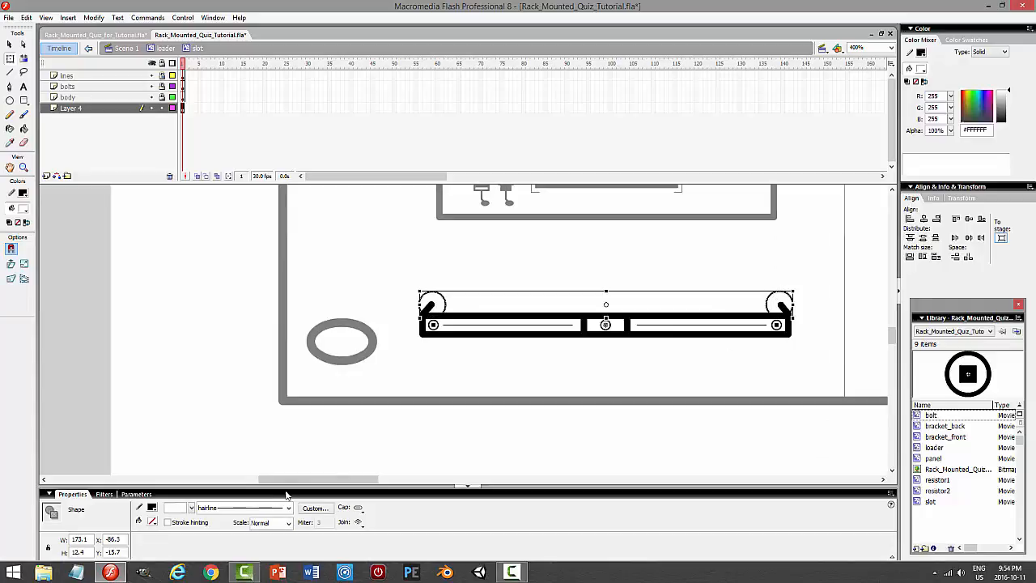
pyautogui.click(239, 511)
pyautogui.click(243, 516)
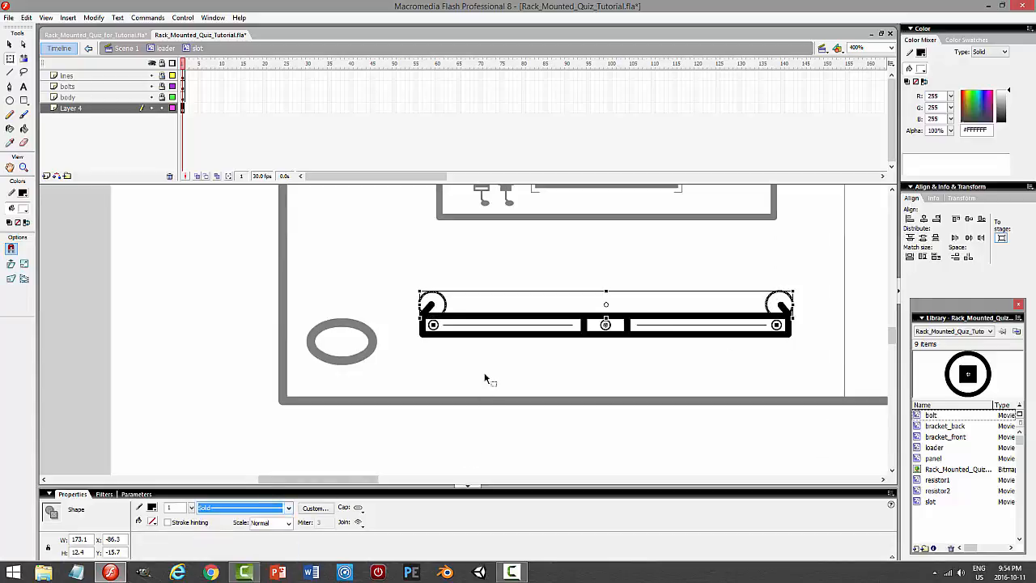
pyautogui.click(459, 335)
pyautogui.click(446, 309)
pyautogui.click(522, 295)
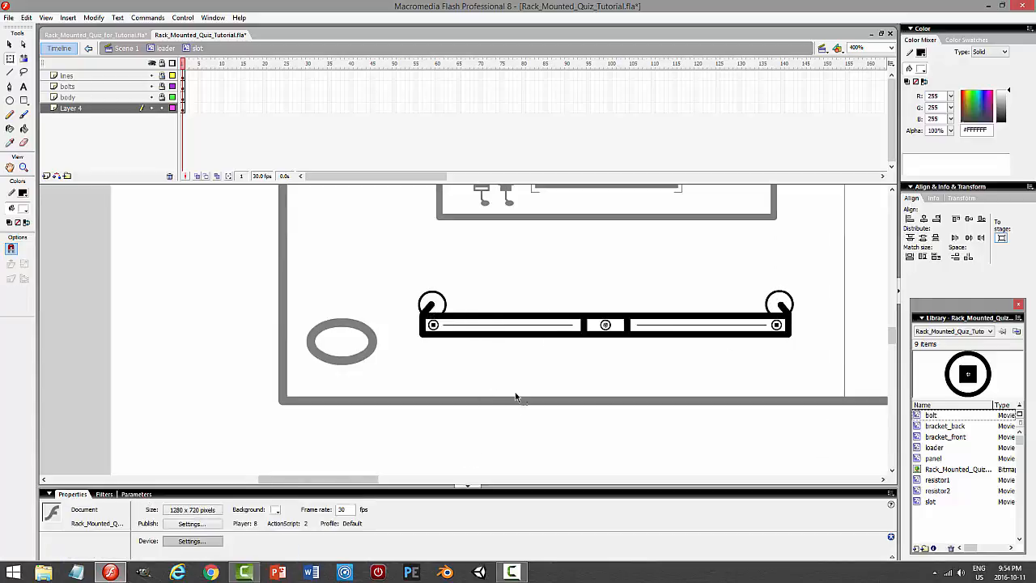
pyautogui.hotkey('ctrl', 'Return')
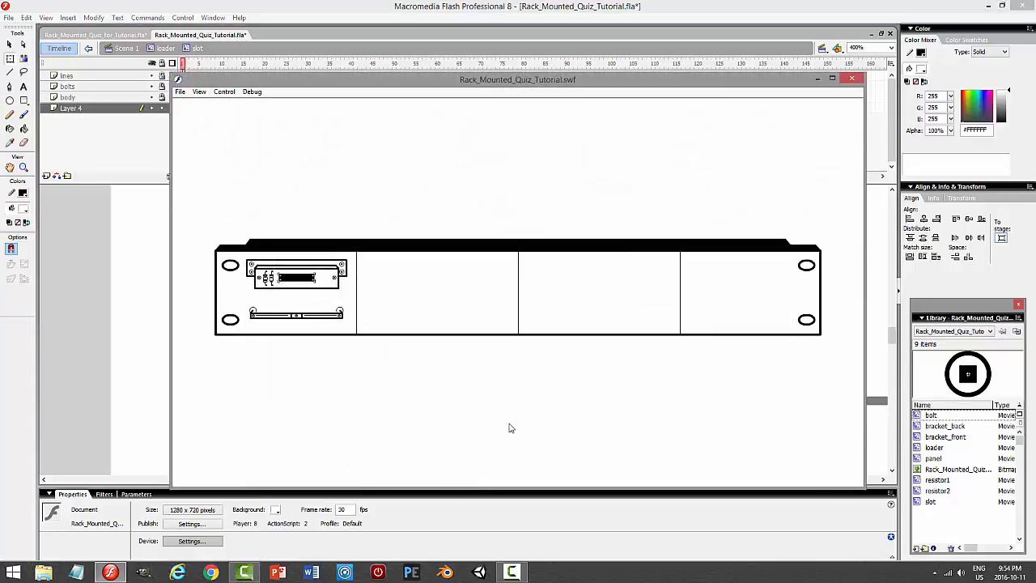
pyautogui.click(851, 80)
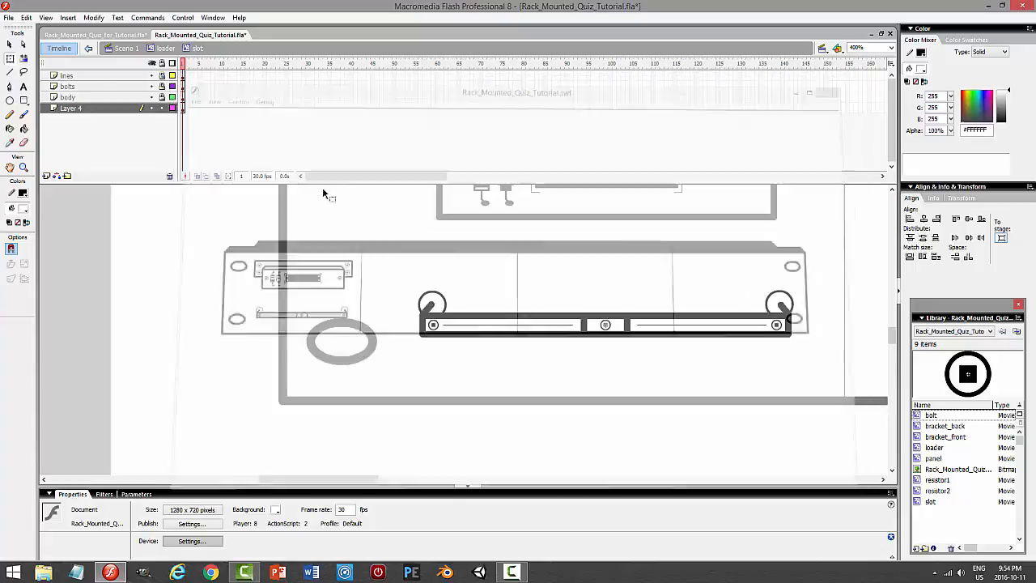
# - Rename Layer 4 to "suction cups" and lock it
pyautogui.click(103, 109)
pyautogui.doubleClick(104, 109)
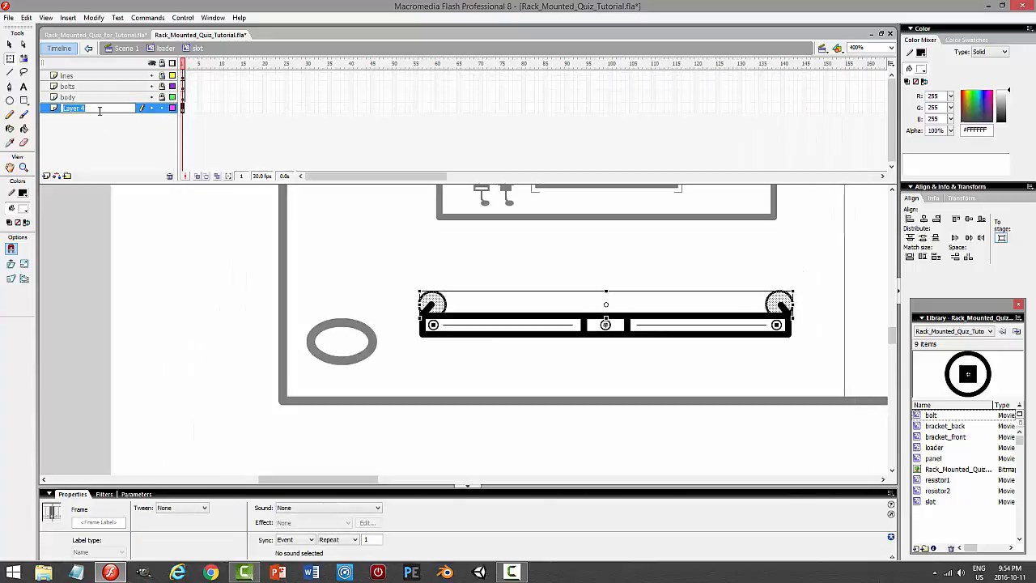
pyautogui.write('suction cups')
pyautogui.press('Return')
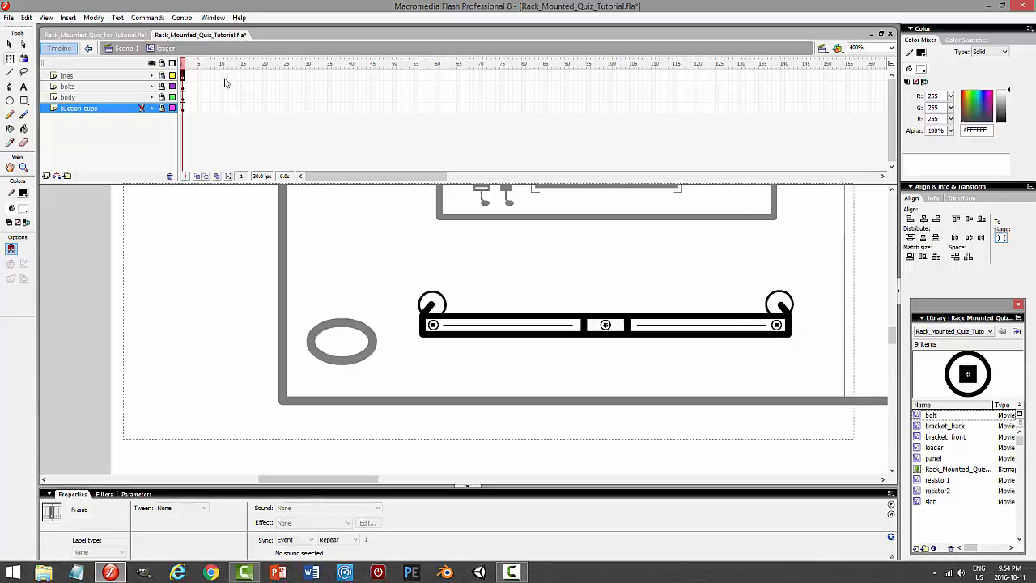
# - Return to the loader symbol and save the document
pyautogui.click(166, 49)
pyautogui.hotkey('ctrl', 's')
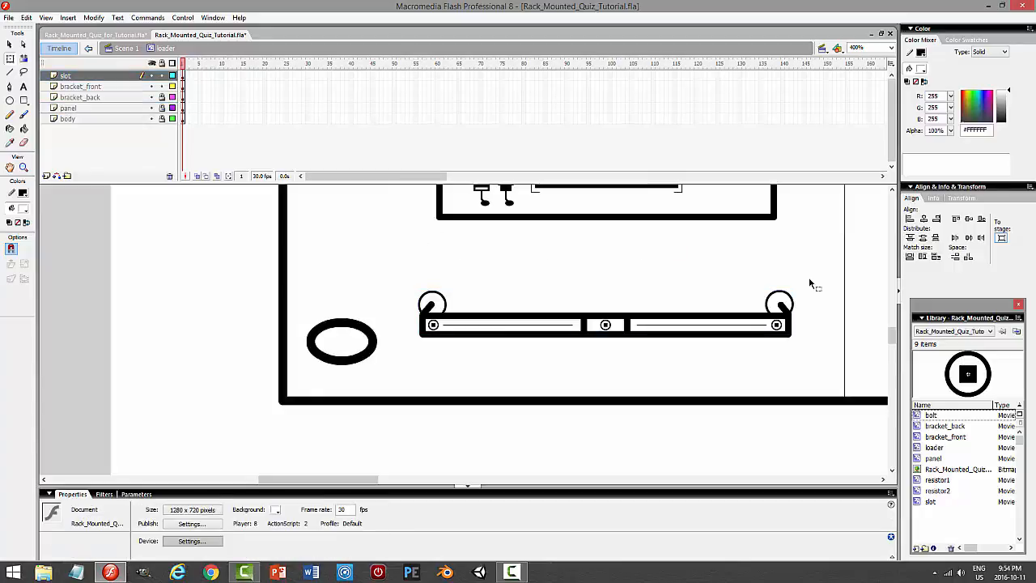
# - Test the movie and compare the front bracket with the reference image and the finished Rack_Mounted_Quiz_for_Tutorial document
pyautogui.moveTo(889, 341); pyautogui.dragTo(892, 330)
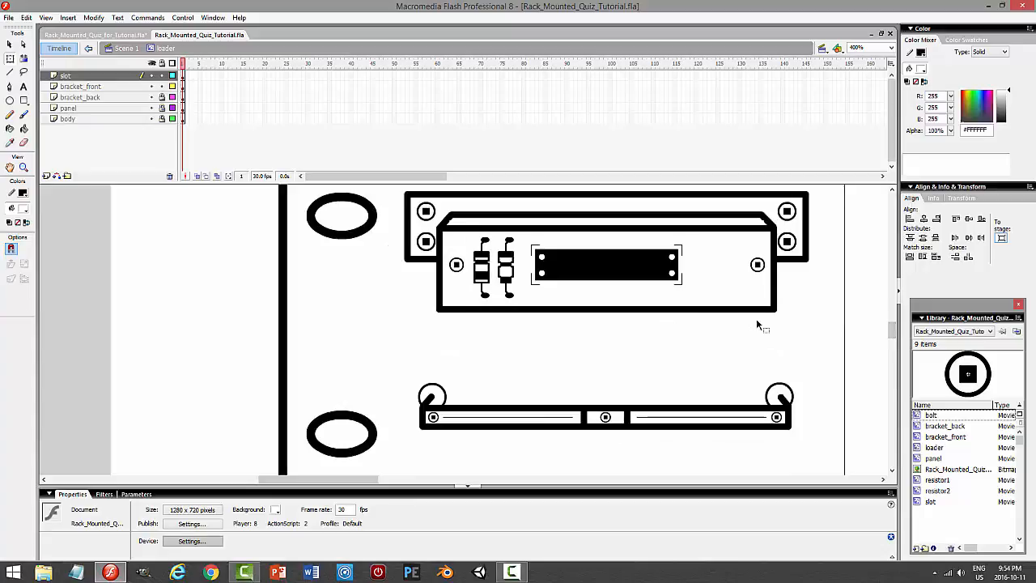
pyautogui.hotkey('ctrl', 'Return')
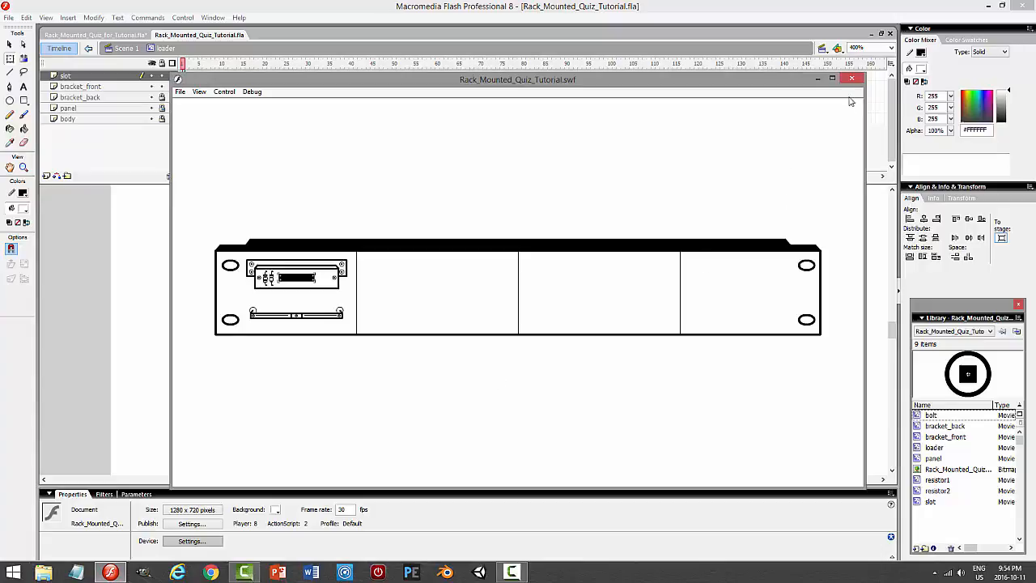
pyautogui.click(851, 78)
pyautogui.moveTo(893, 328); pyautogui.dragTo(893, 243)
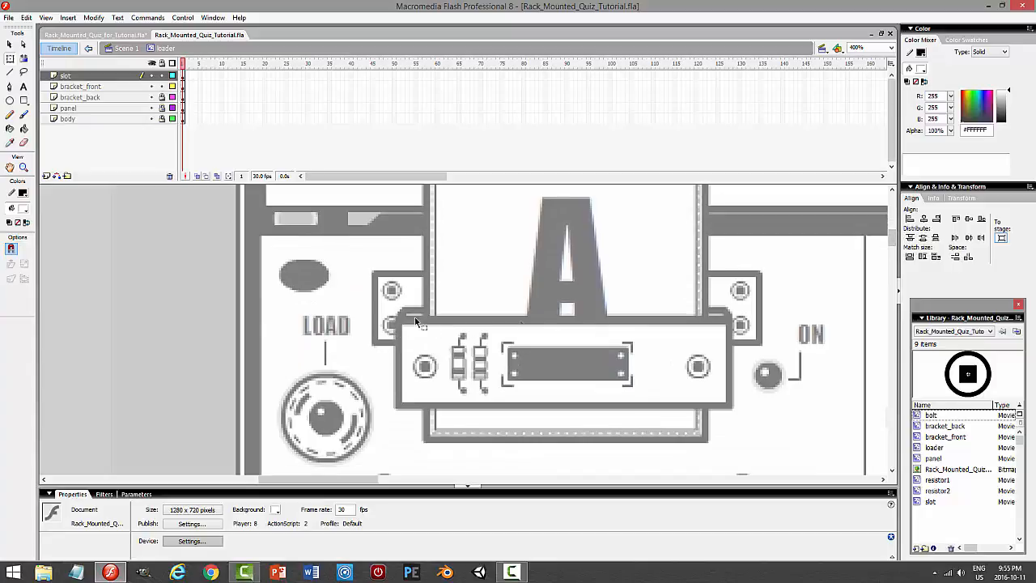
pyautogui.click(126, 35)
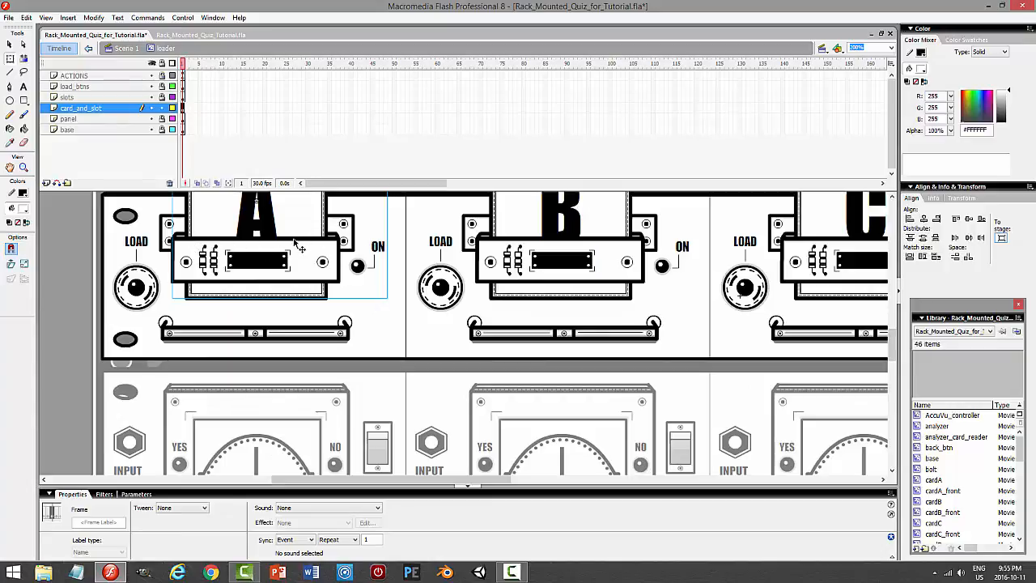
pyautogui.click(196, 36)
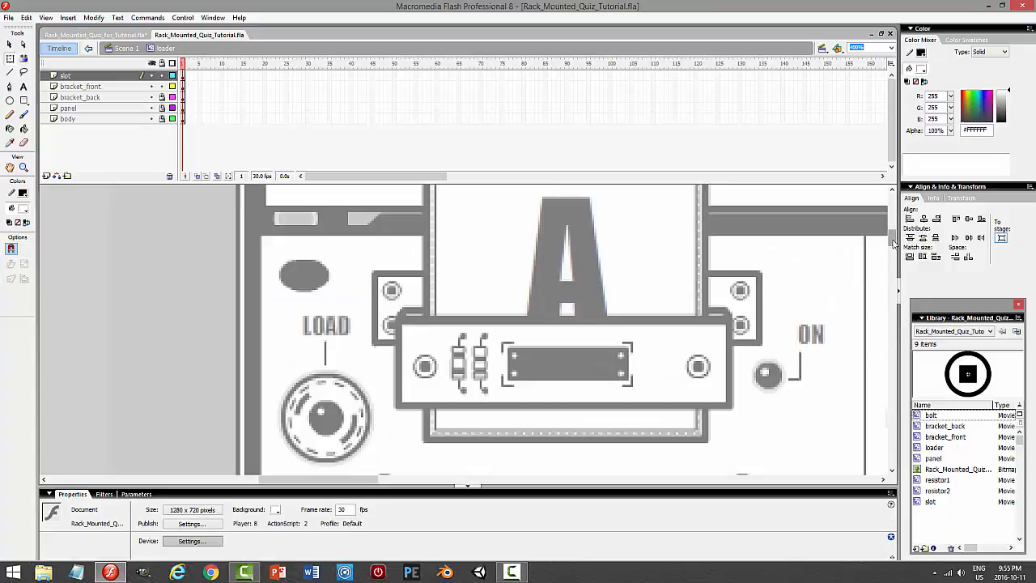
# - Lock the slot layer and open the bracket_front symbol for editing in place
pyautogui.moveTo(893, 243); pyautogui.dragTo(891, 328)
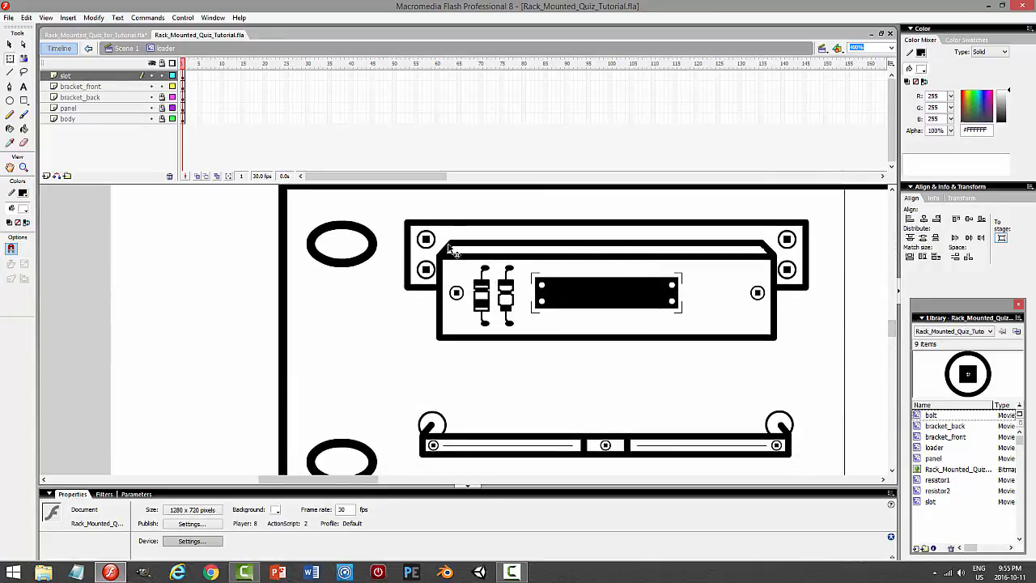
pyautogui.click(161, 76)
pyautogui.click(161, 86)
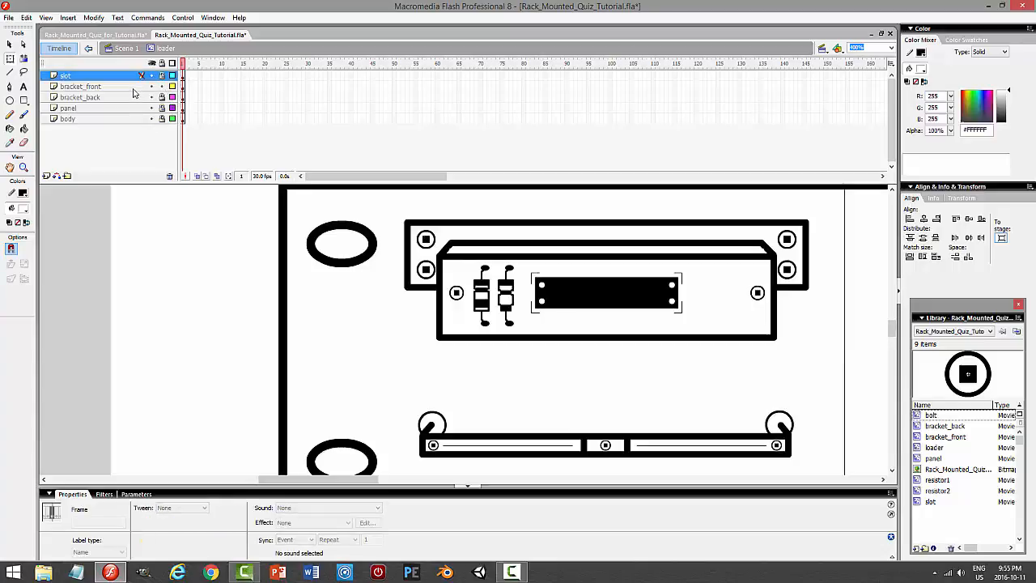
pyautogui.click(81, 86)
pyautogui.doubleClick(510, 267)
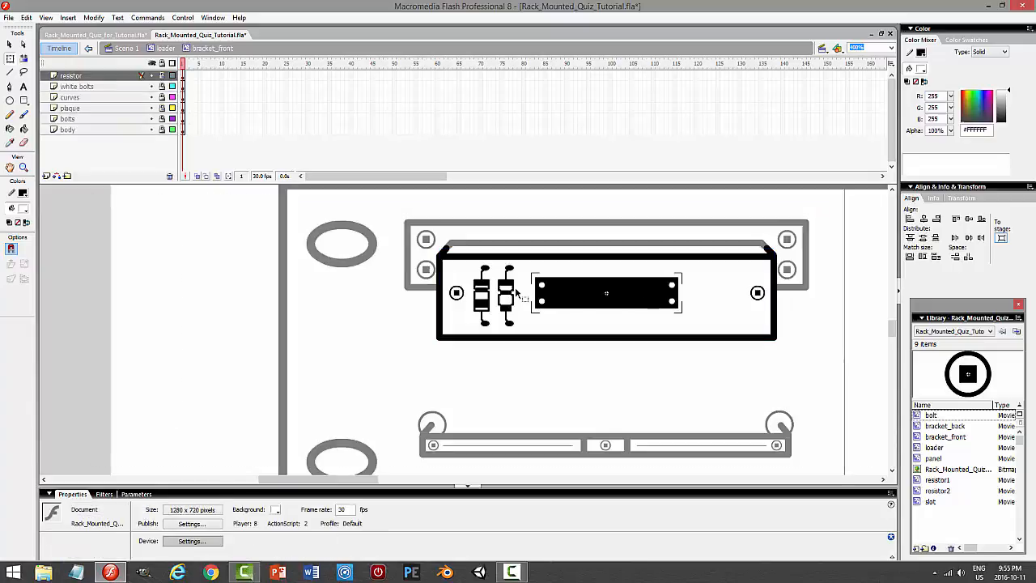
# - Unlock the body layer and fill the narrow strip along the front bracket's upper edge with black (#000000)
pyautogui.click(161, 129)
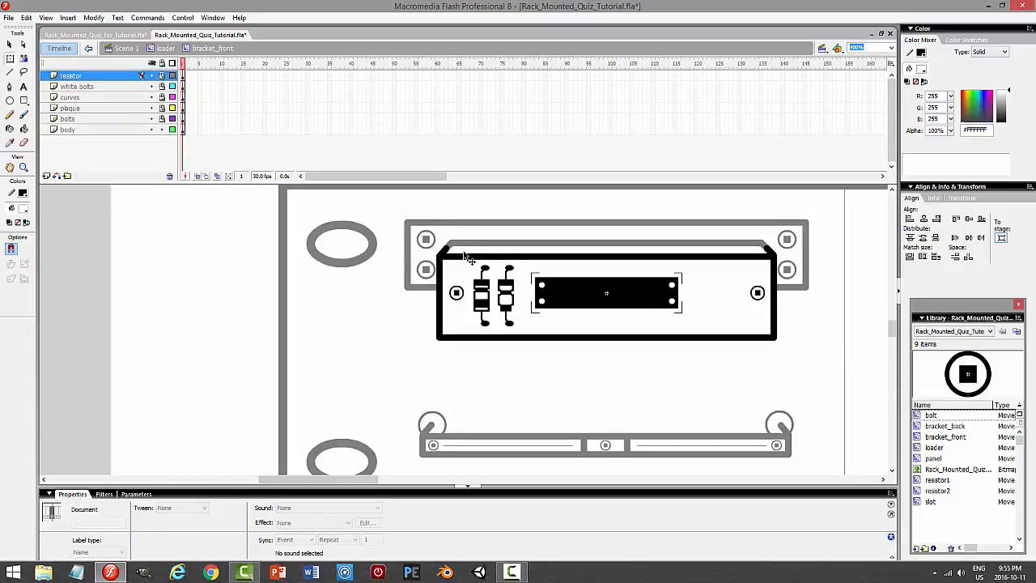
pyautogui.click(557, 264)
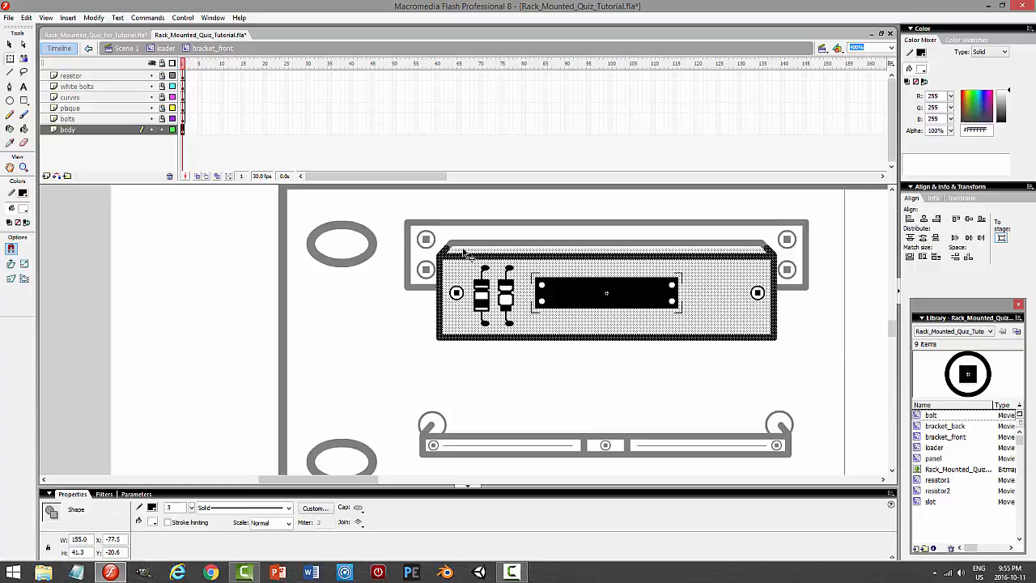
pyautogui.click(478, 215)
pyautogui.click(457, 252)
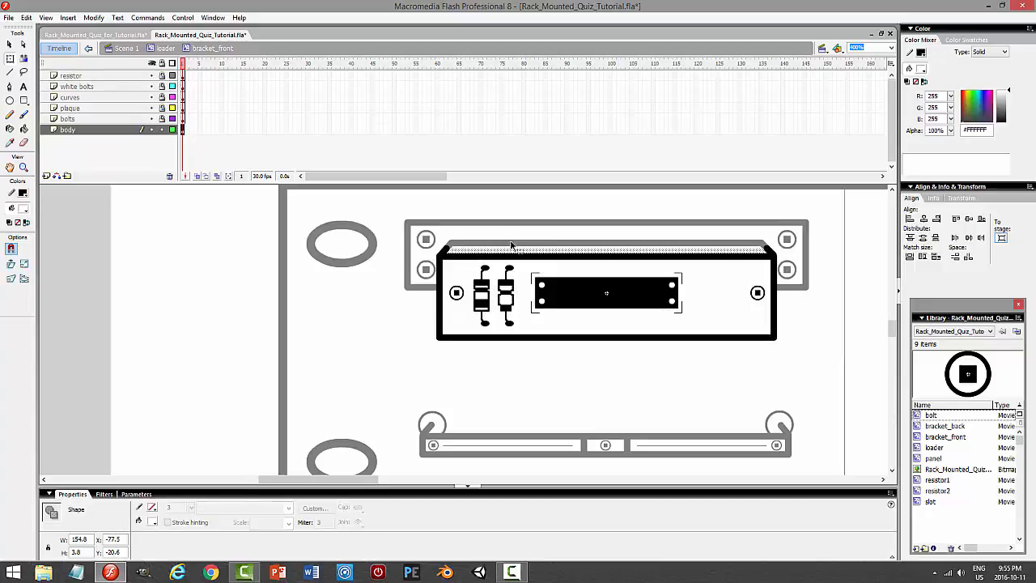
pyautogui.click(26, 212)
pyautogui.click(10, 237)
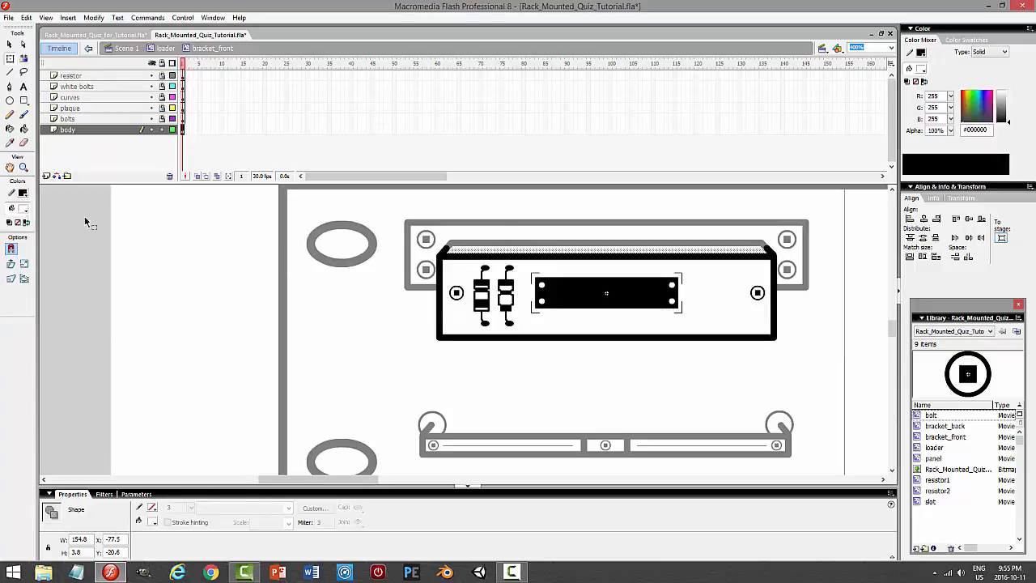
pyautogui.click(139, 261)
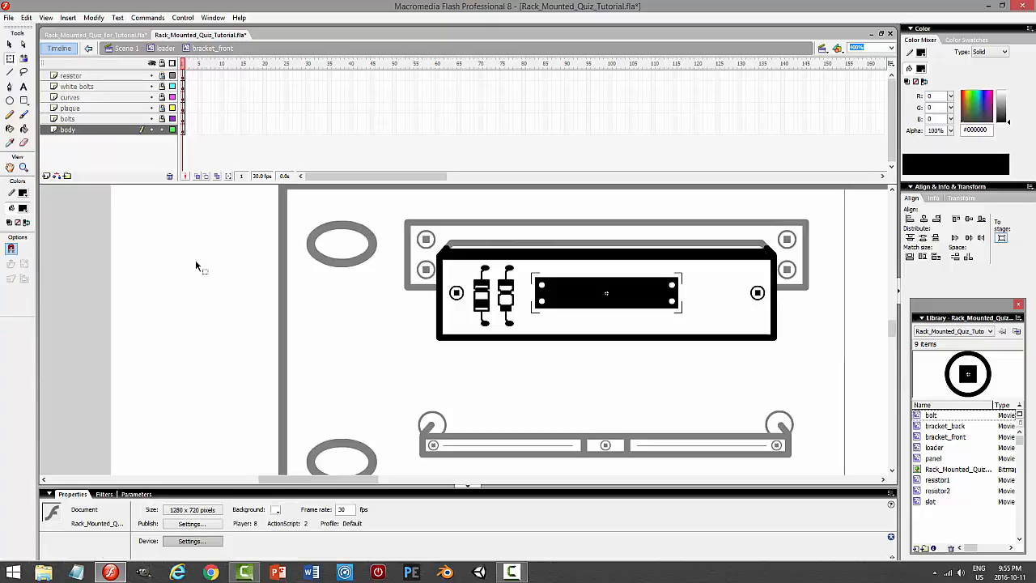
# - Lock the body layer of bracket_front and test the movie from Scene 1
pyautogui.click(162, 129)
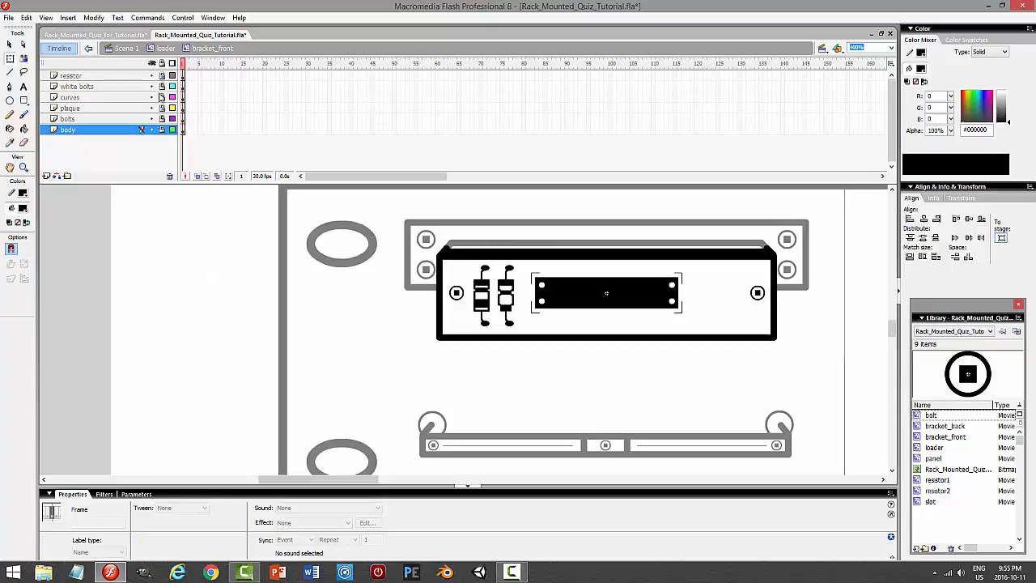
pyautogui.click(125, 48)
pyautogui.hotkey('ctrl', 'Return')
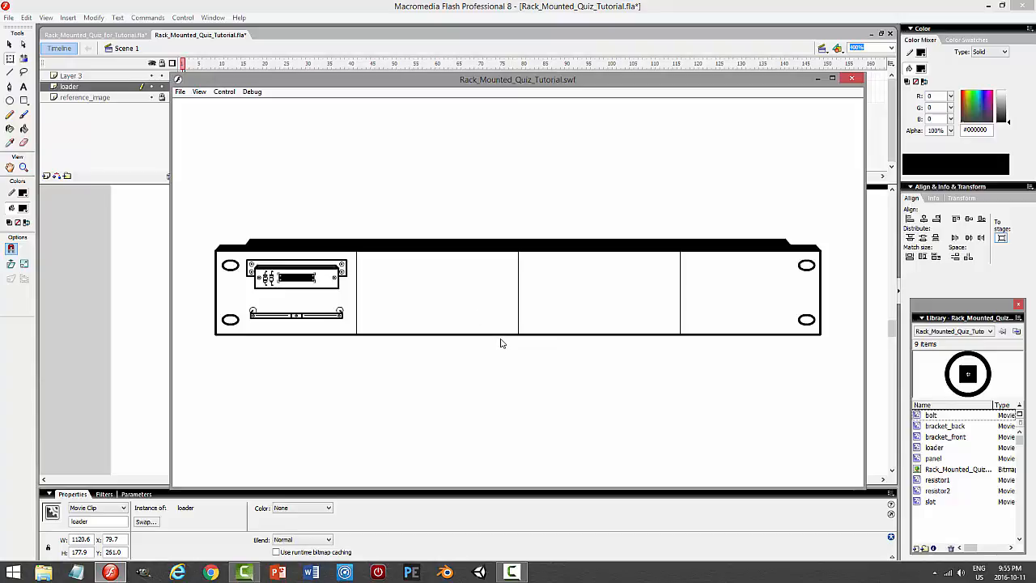
pyautogui.click(852, 79)
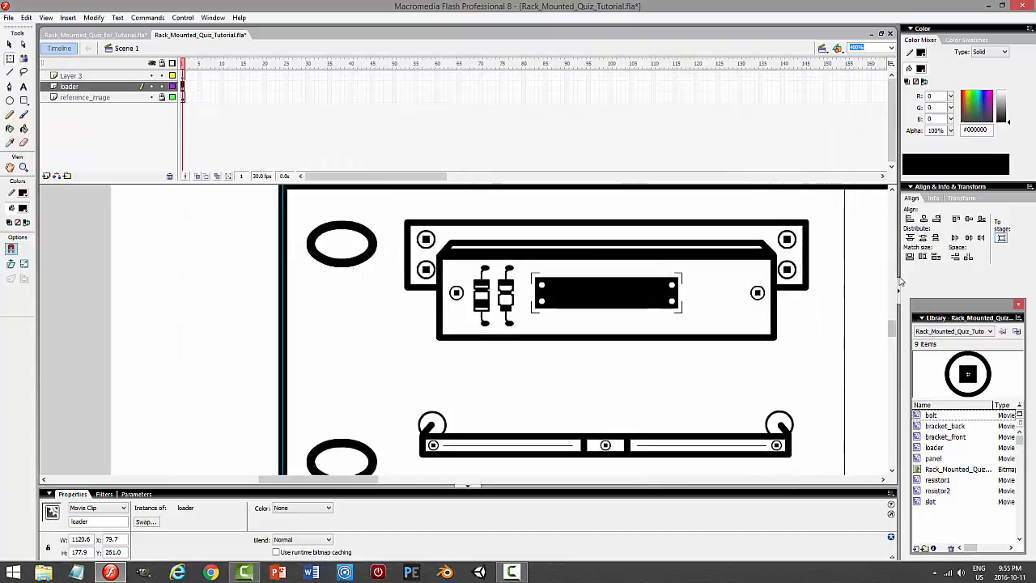
# - Examine the LOAD button in the reference image and in Rack_Mounted_Quiz_for_Tutorial.fla, including the layers inside its loader_btn symbol
pyautogui.moveTo(894, 324); pyautogui.dragTo(901, 244)
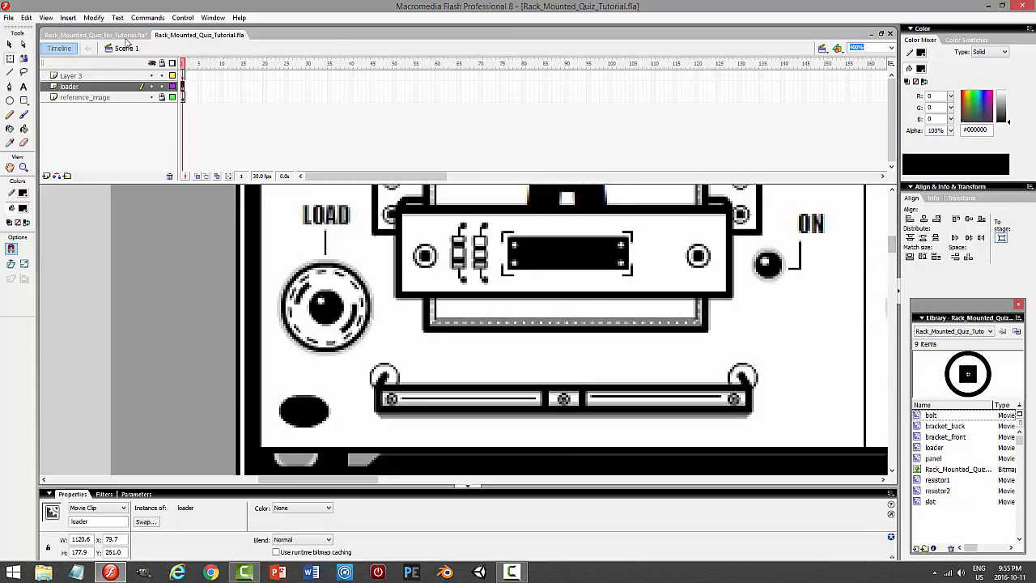
pyautogui.hotkey('ctrl', 'Tab')
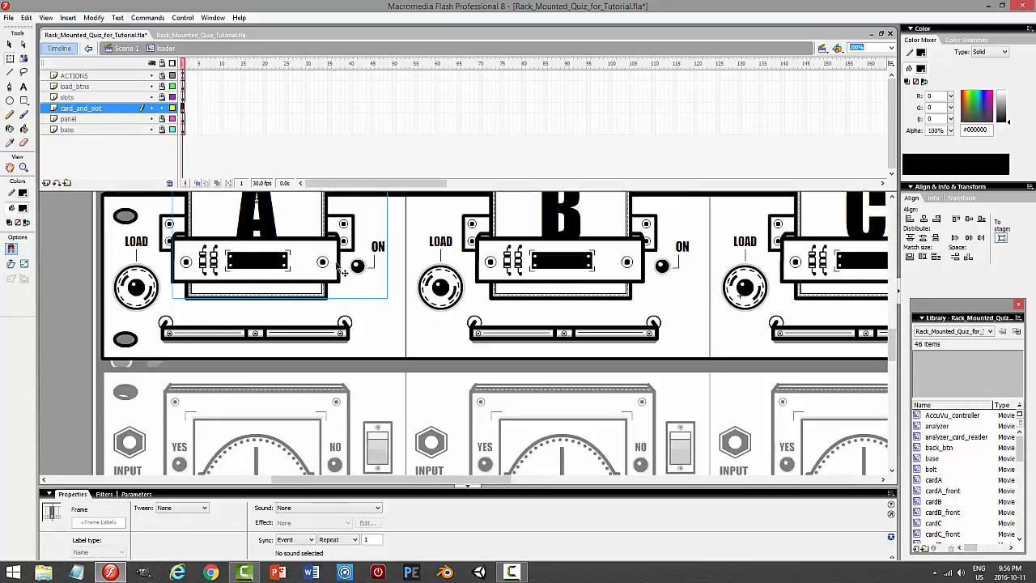
pyautogui.click(348, 238)
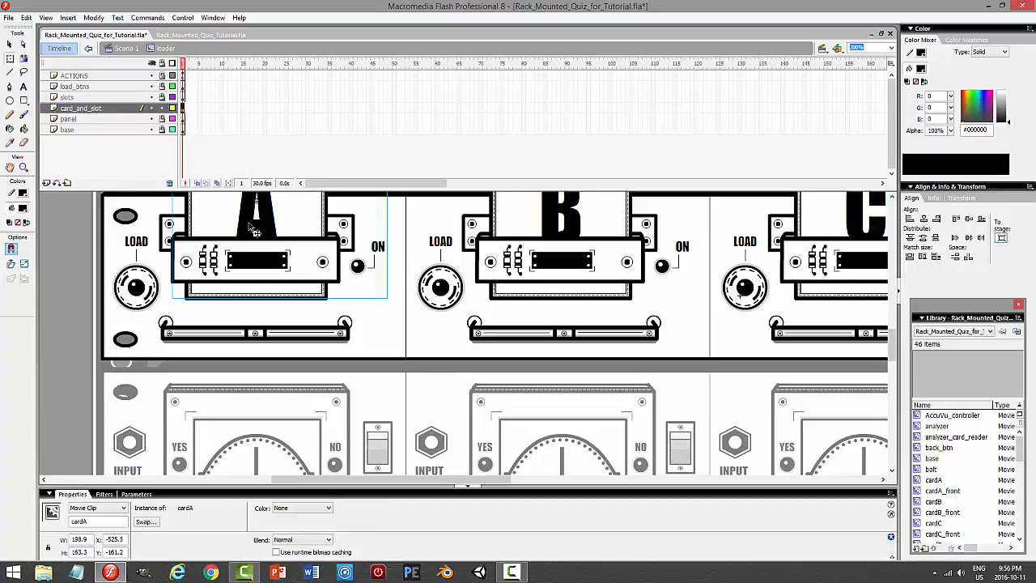
pyautogui.click(165, 110)
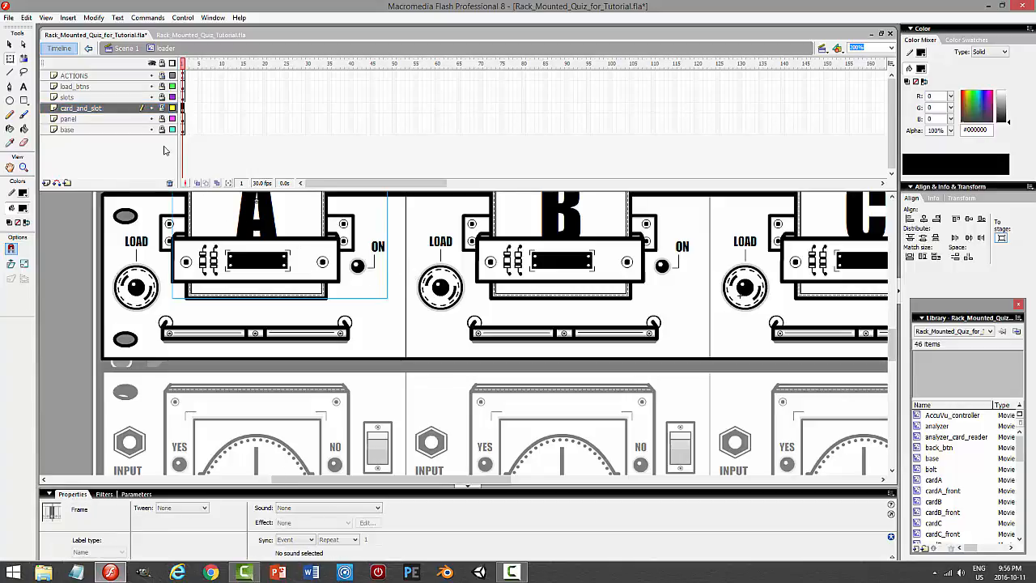
pyautogui.click(136, 135)
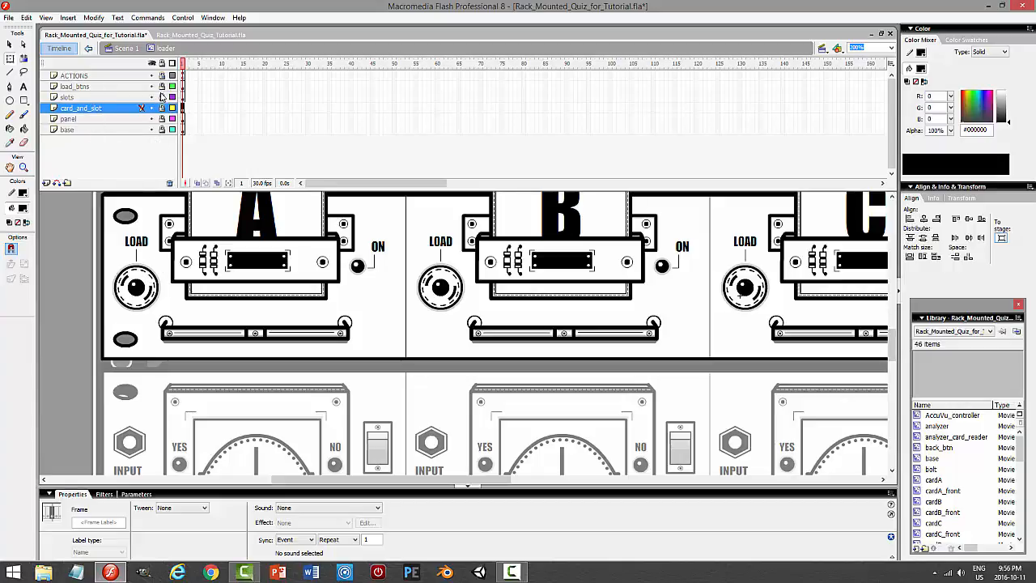
pyautogui.click(130, 275)
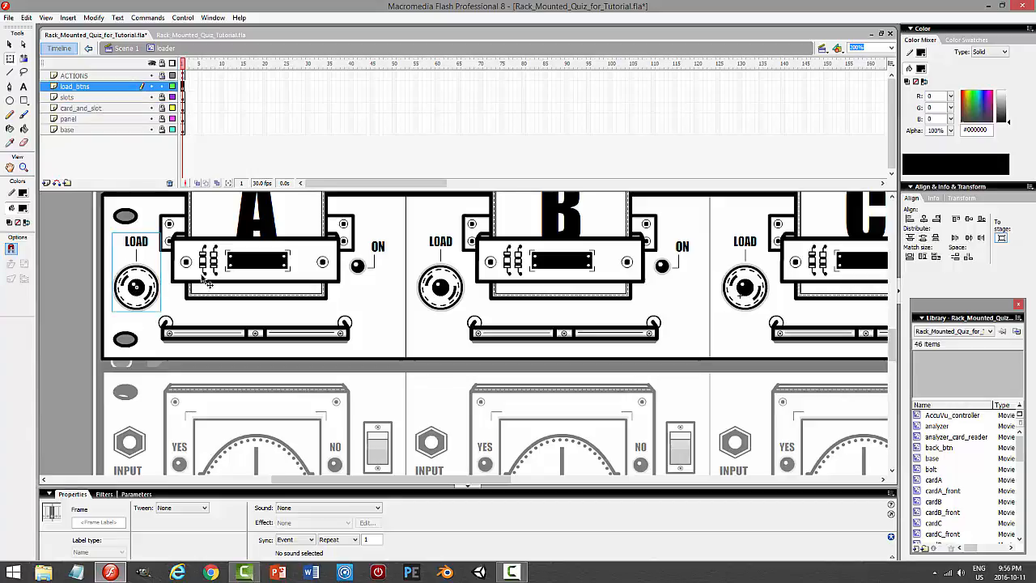
pyautogui.hotkey('ctrl', 'a')
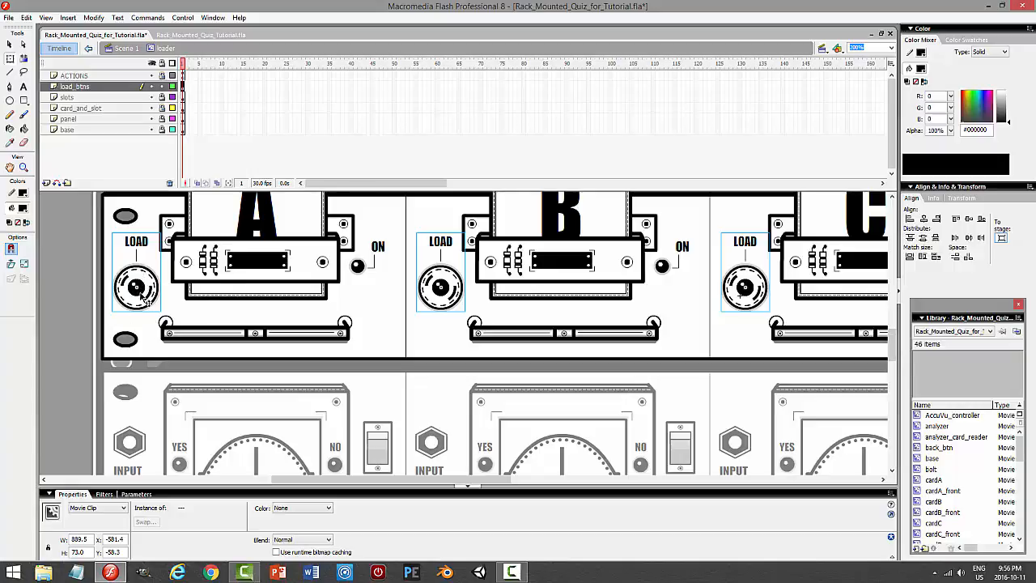
pyautogui.click(253, 158)
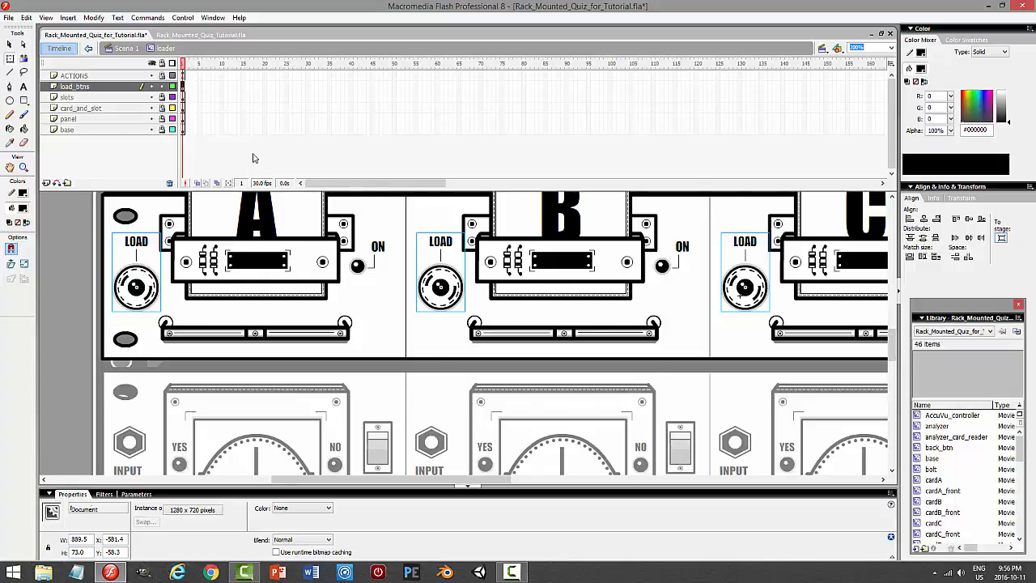
pyautogui.doubleClick(157, 283)
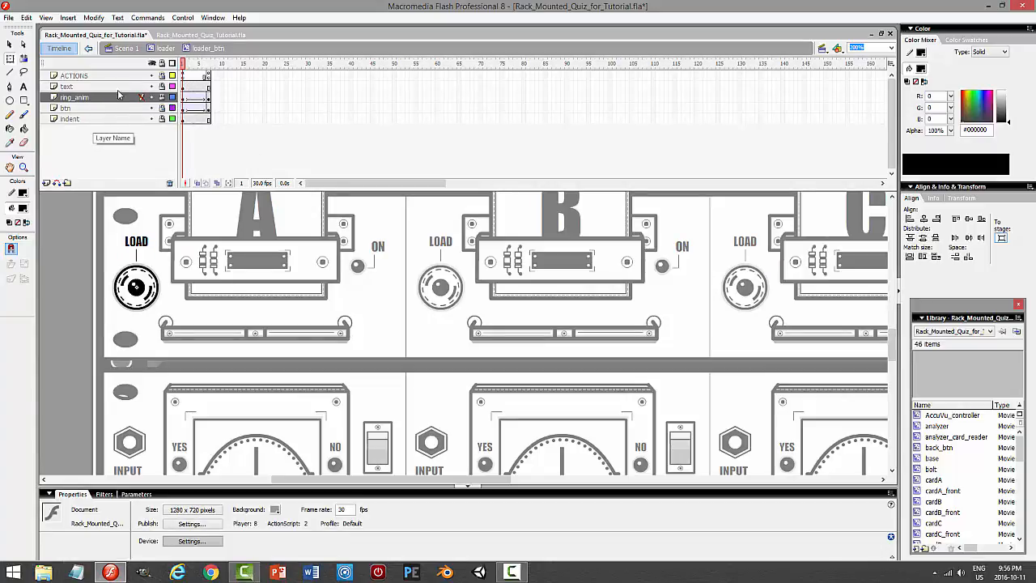
pyautogui.click(194, 35)
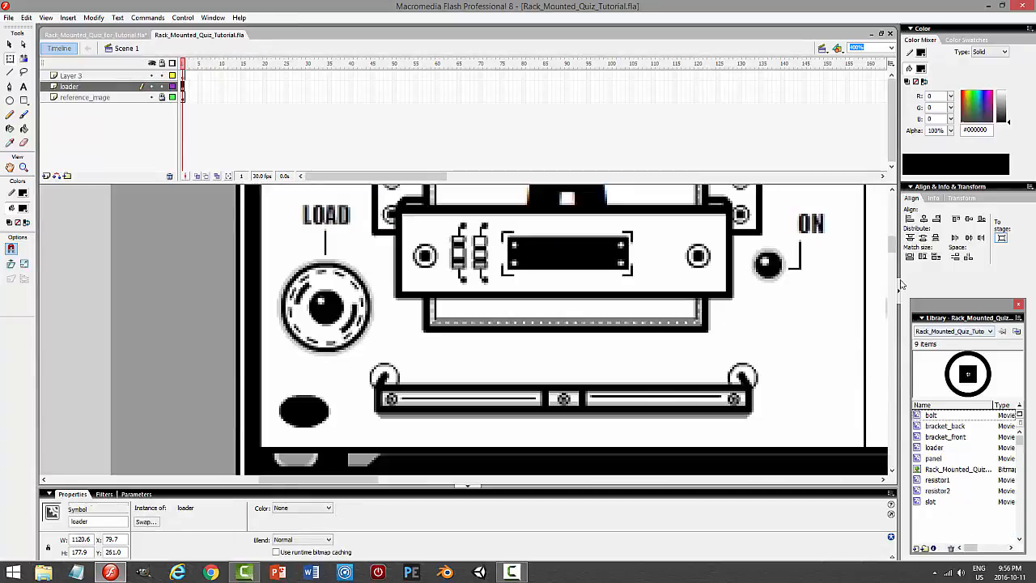
pyautogui.moveTo(894, 246); pyautogui.dragTo(910, 327)
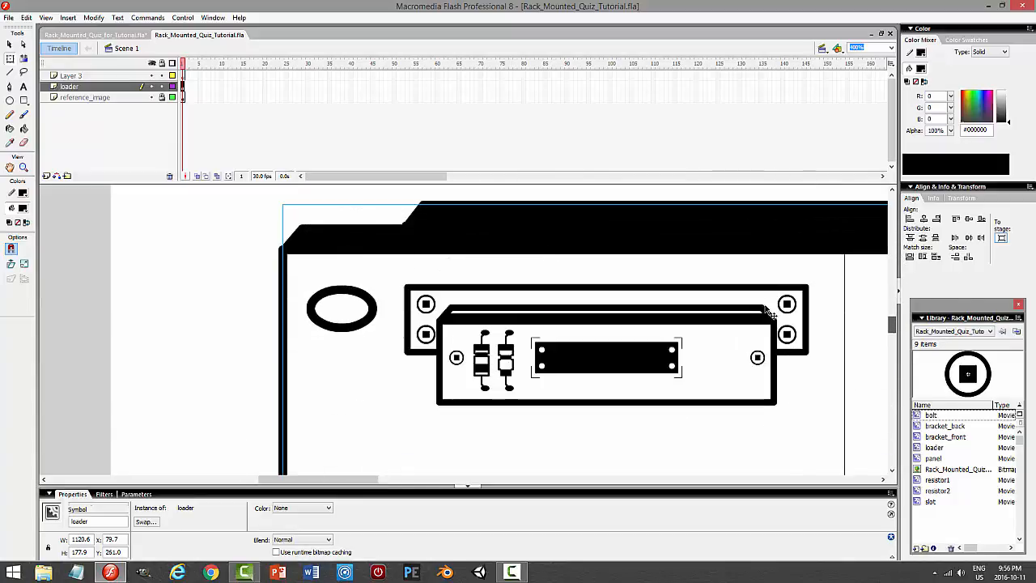
pyautogui.click(114, 76)
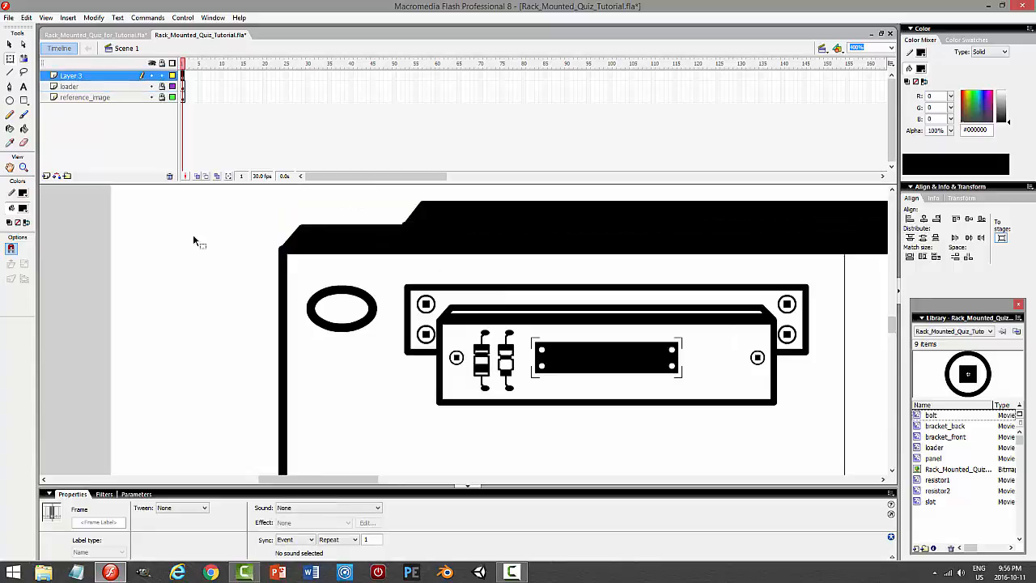
# - Check in Rack_Mounted_Quiz_for_Tutorial.fla which symbol and layer hold the LOAD buttons, and return to Rack_Mounted_Quiz_Tutorial.fla
pyautogui.click(112, 35)
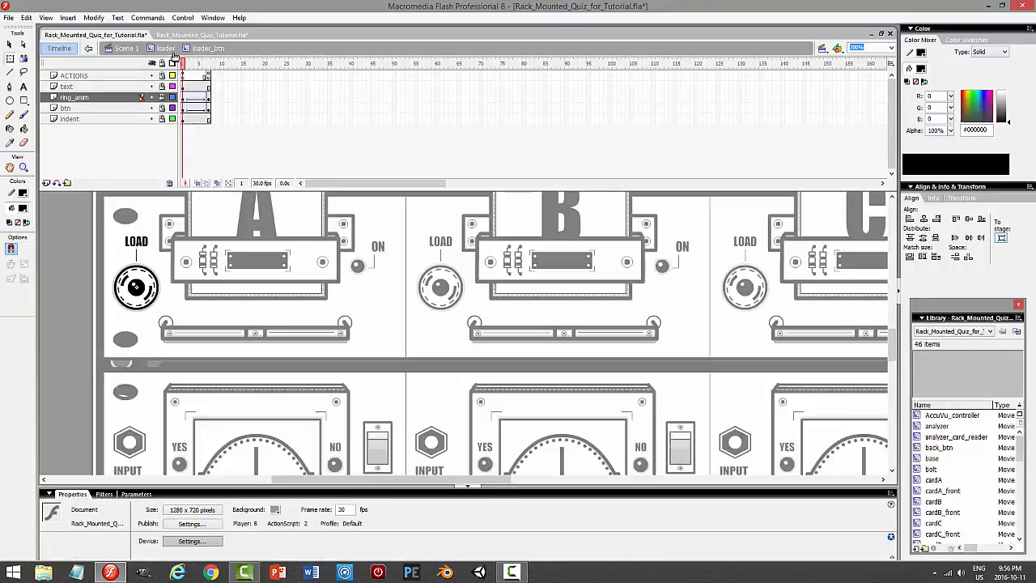
pyautogui.click(167, 49)
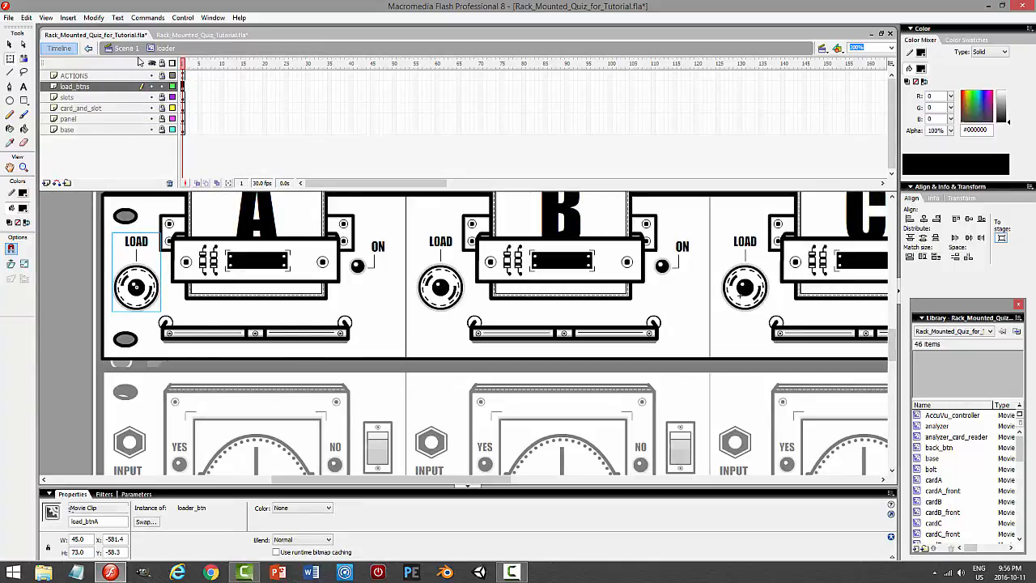
pyautogui.click(189, 36)
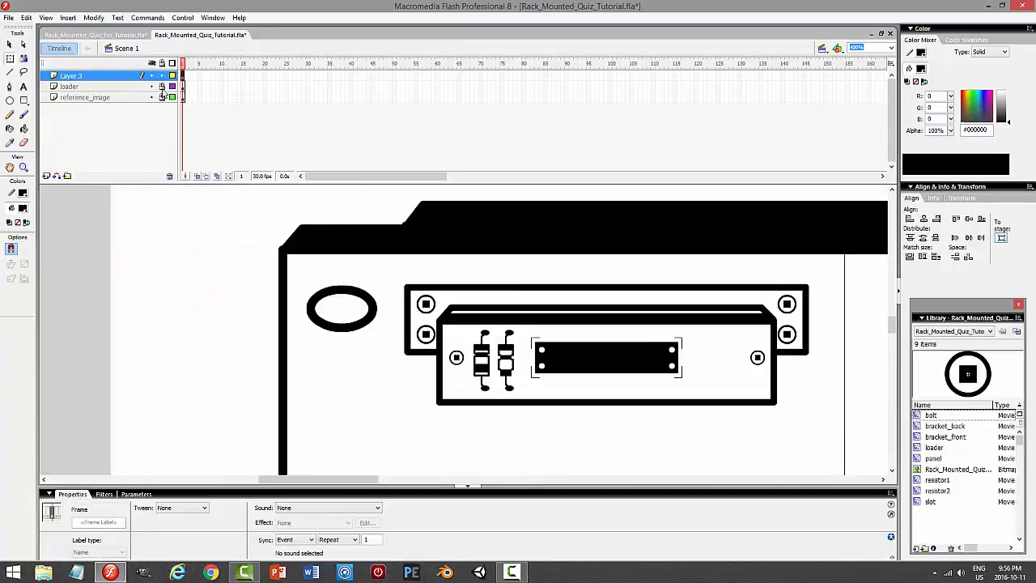
# - Open the loader symbol, lock its bracket_front layer and add a layer named load_btn above slot
pyautogui.doubleClick(441, 267)
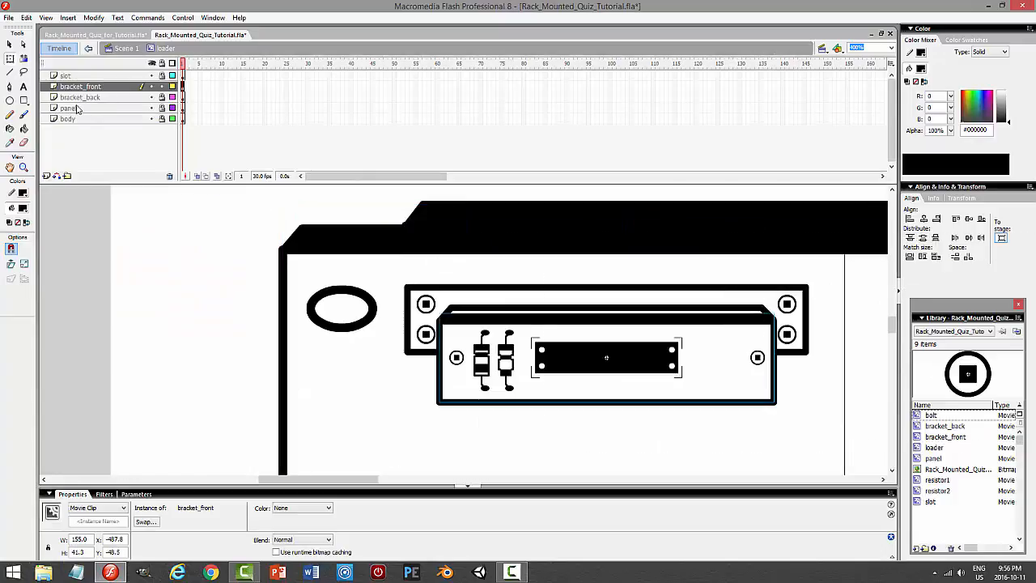
pyautogui.click(104, 76)
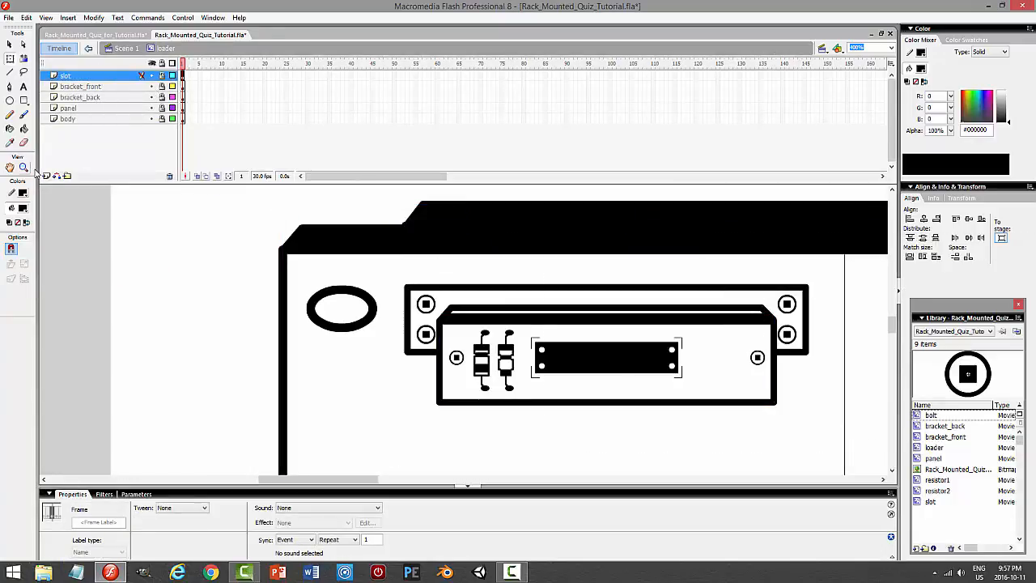
pyautogui.click(47, 175)
pyautogui.doubleClick(73, 75)
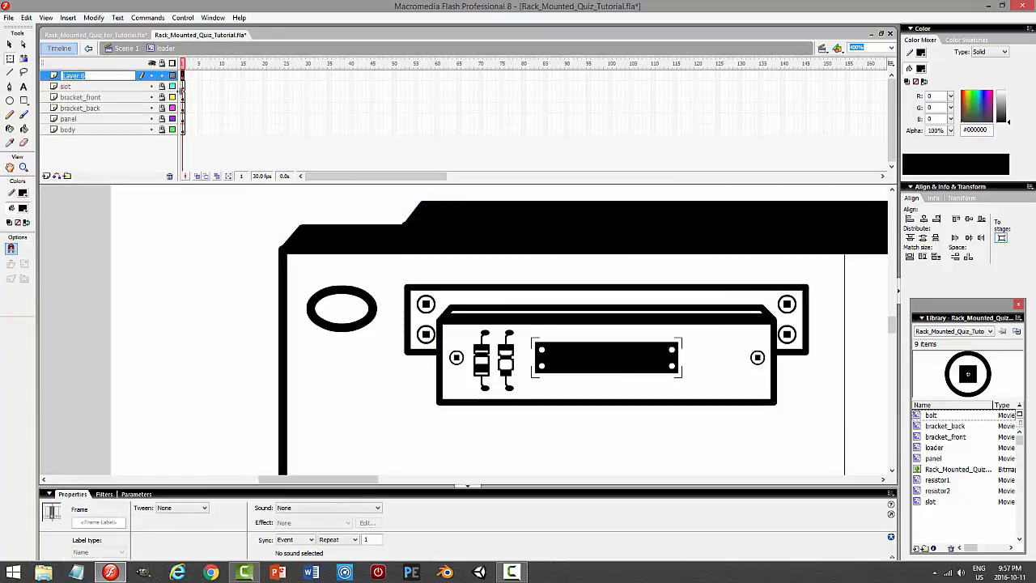
pyautogui.press('BackSpace')
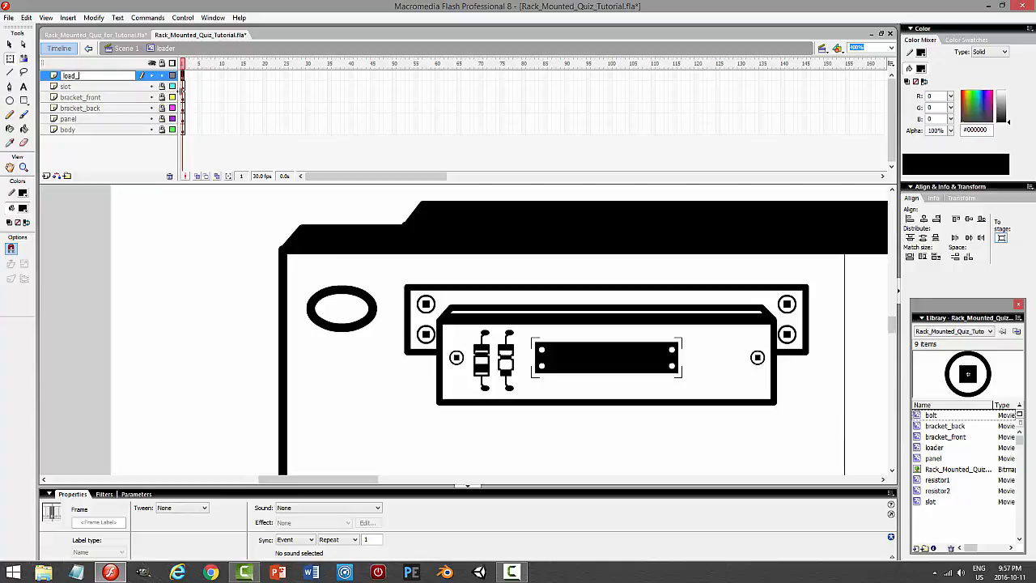
pyautogui.write('load_btn')
pyautogui.press('Return')
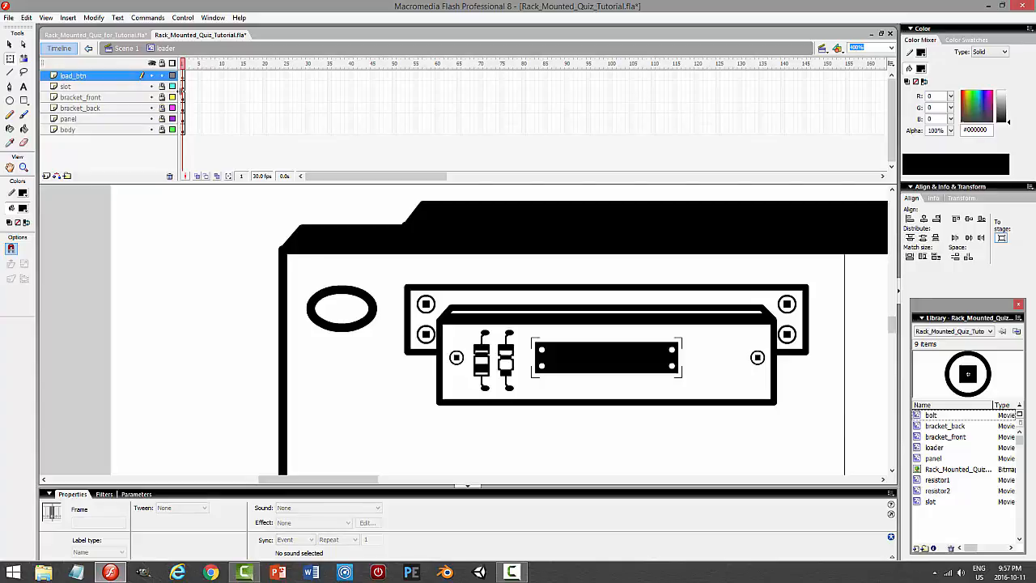
# - Draw a circle about 34.5 px wide with white fill and 3-point black stroke between the panel's two left mounting holes
pyautogui.click(10, 100)
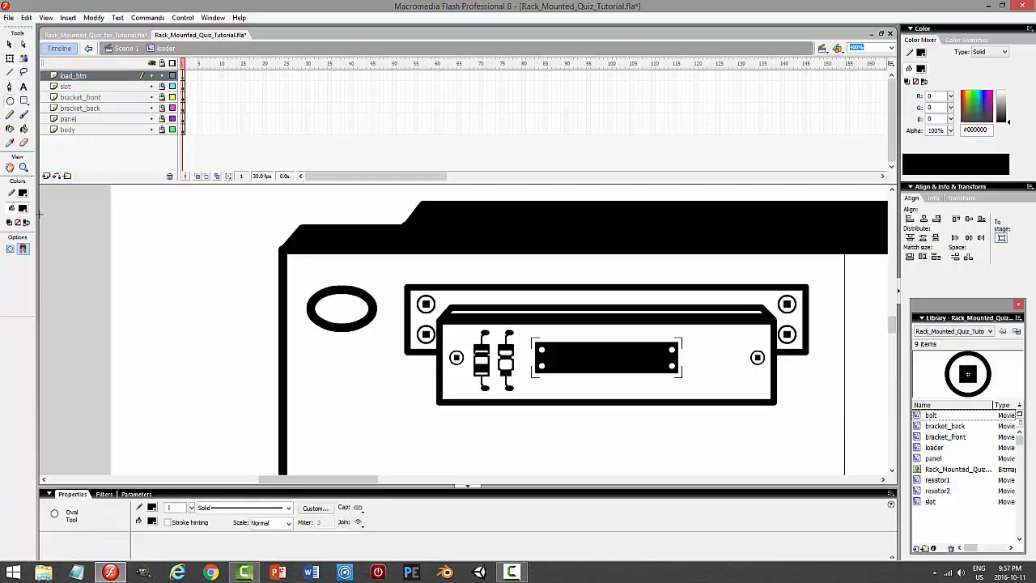
pyautogui.click(27, 210)
pyautogui.click(19, 264)
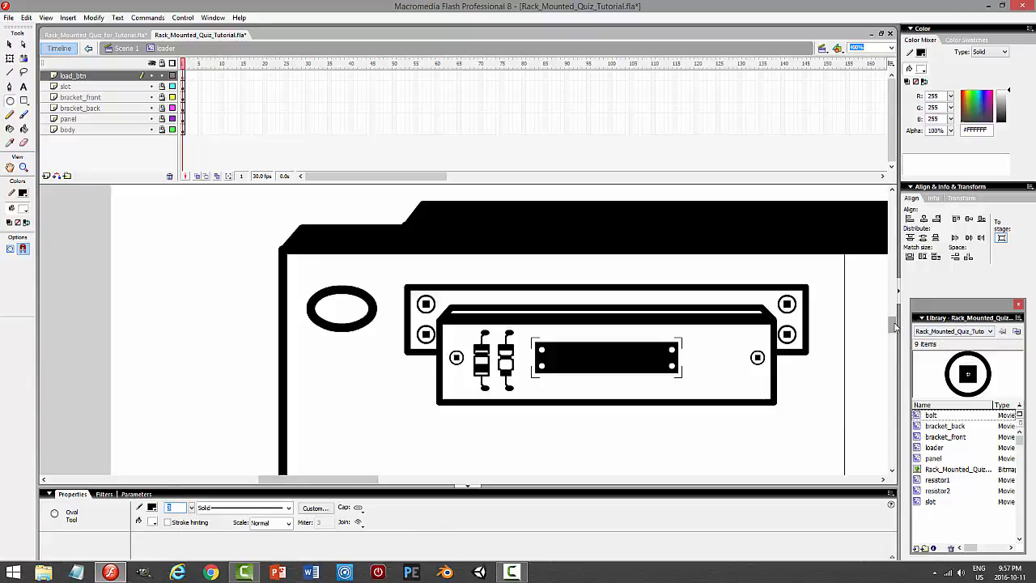
pyautogui.scroll(-3, 893, 328)
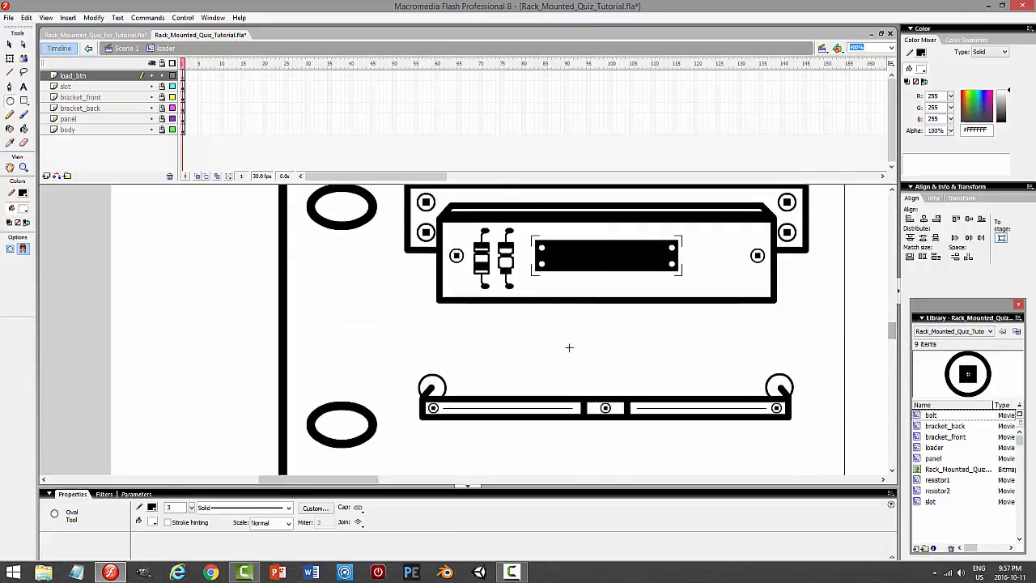
pyautogui.moveTo(341, 295); pyautogui.dragTo(362, 326)
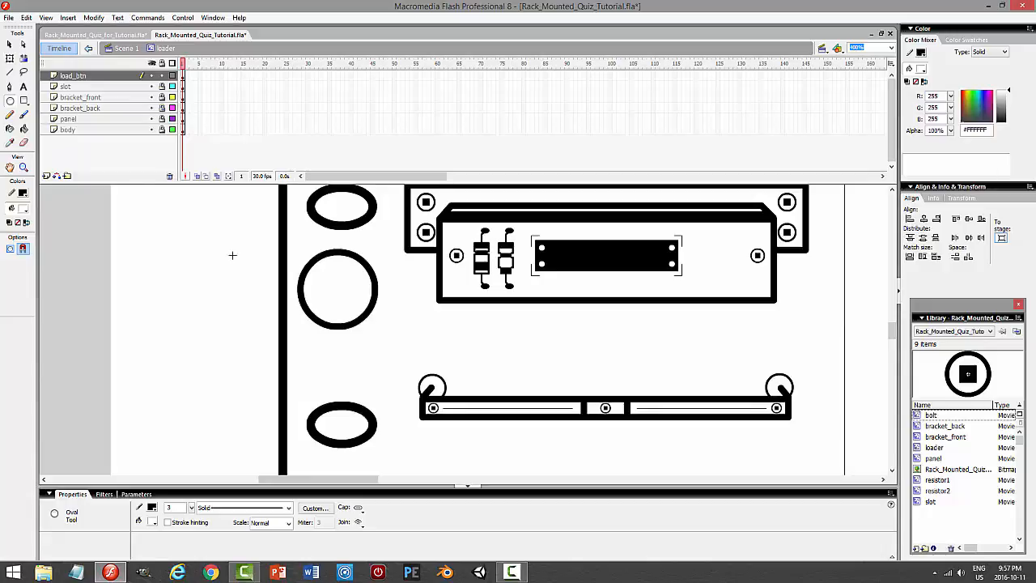
# - Select the circle's fill and stroke and move it slightly down and right, to about X -544.3, Y -22.0
pyautogui.click(9, 45)
pyautogui.doubleClick(353, 287)
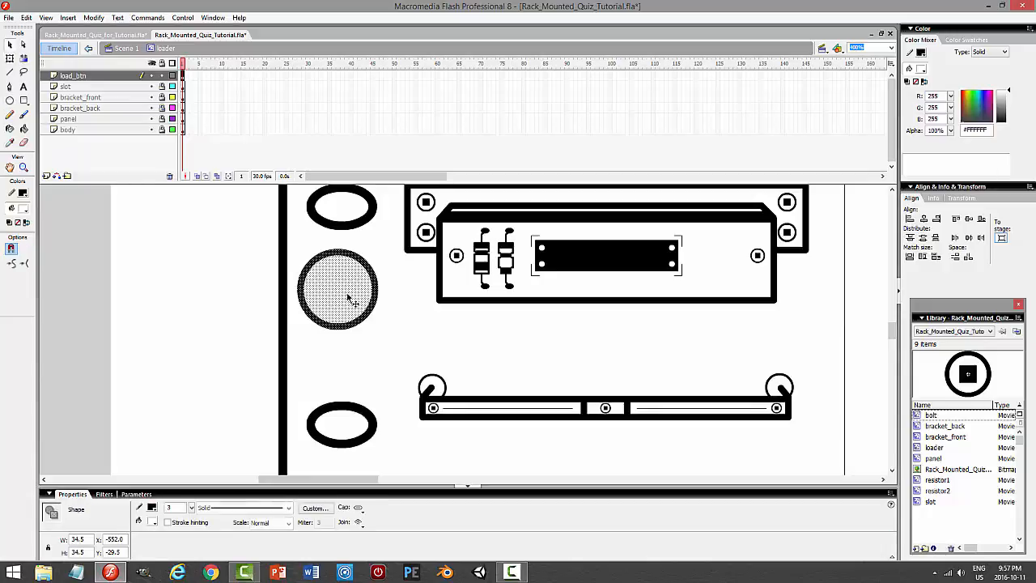
pyautogui.moveTo(353, 287); pyautogui.dragTo(369, 303)
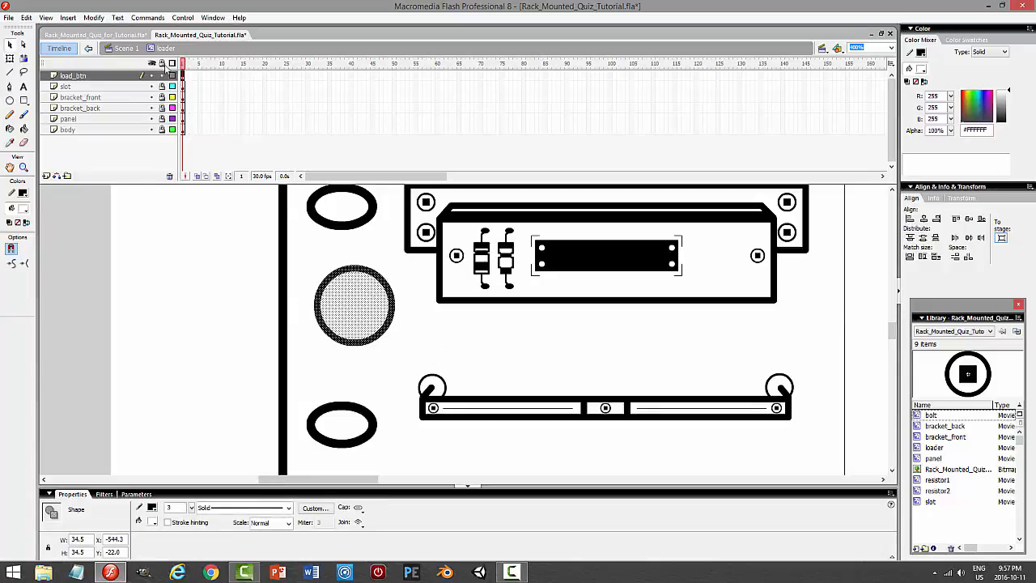
# - Look up the symbol and instance names of the first two LOAD buttons in Rack_Mounted_Quiz_for_Tutorial.fla, and return to Rack_Mounted_Quiz_Tutorial.fla
pyautogui.click(121, 35)
pyautogui.doubleClick(240, 291)
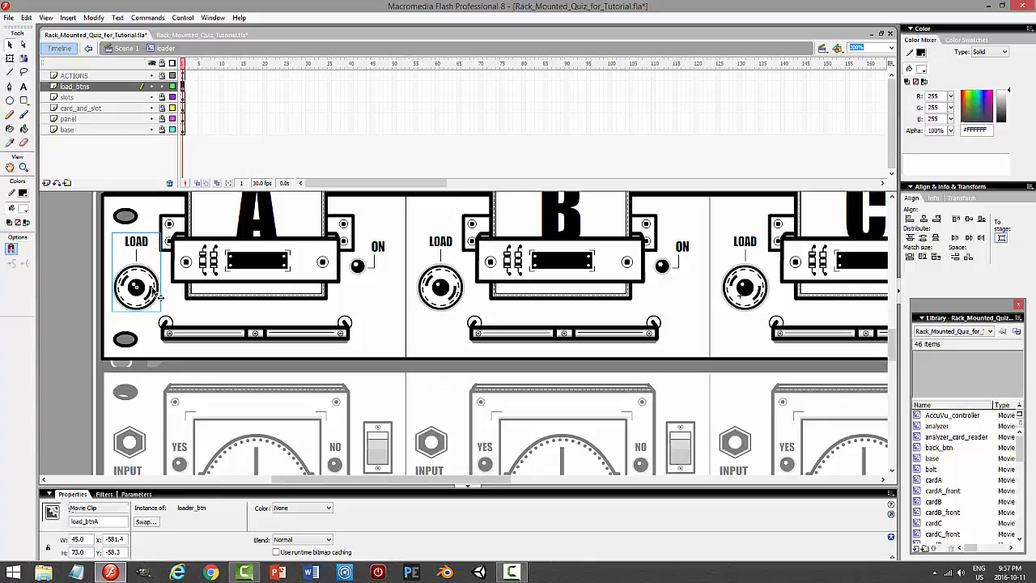
pyautogui.click(438, 297)
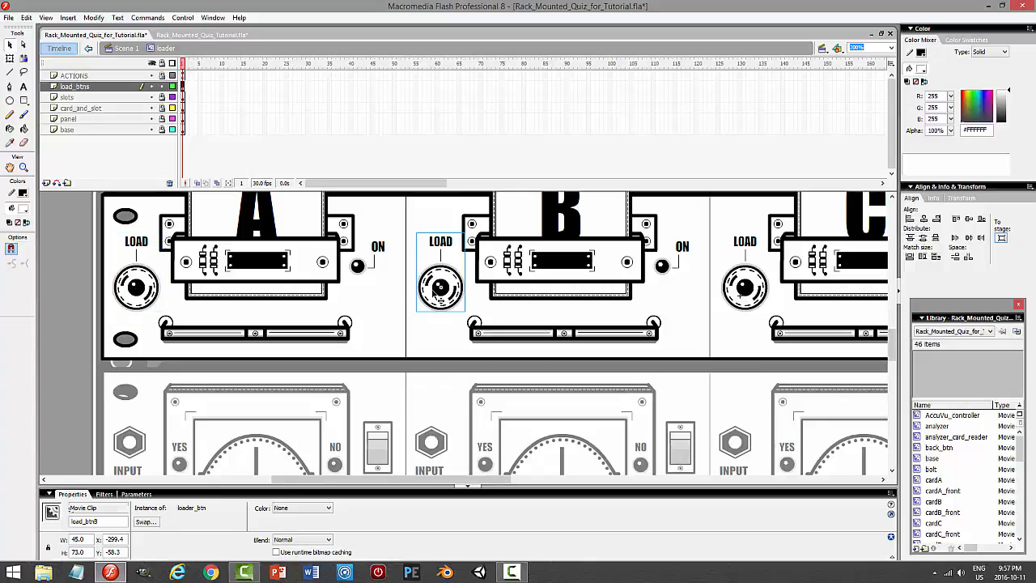
pyautogui.click(194, 34)
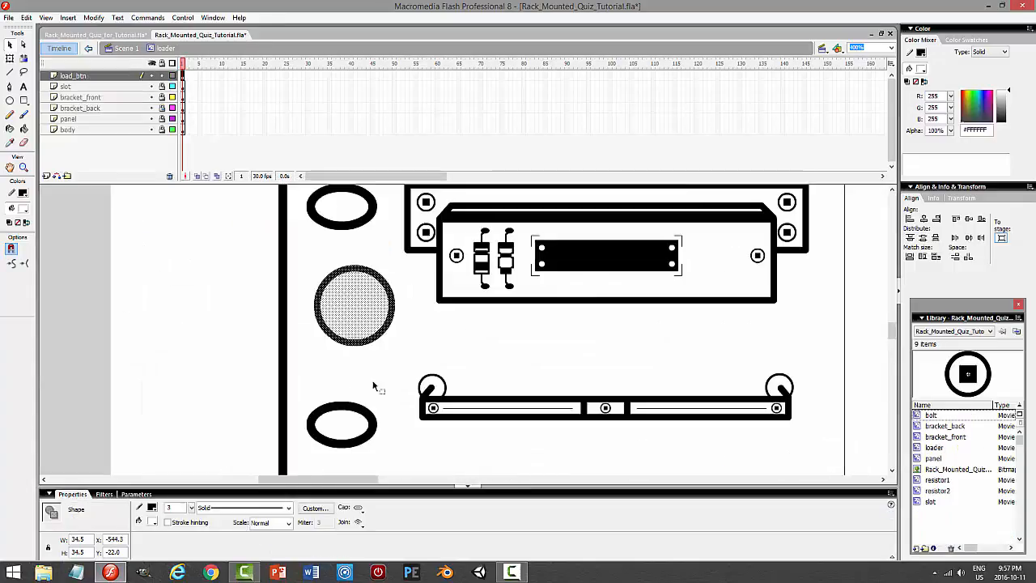
# - Convert the selected circle to a movie clip symbol named loader_btn
pyautogui.click(93, 17)
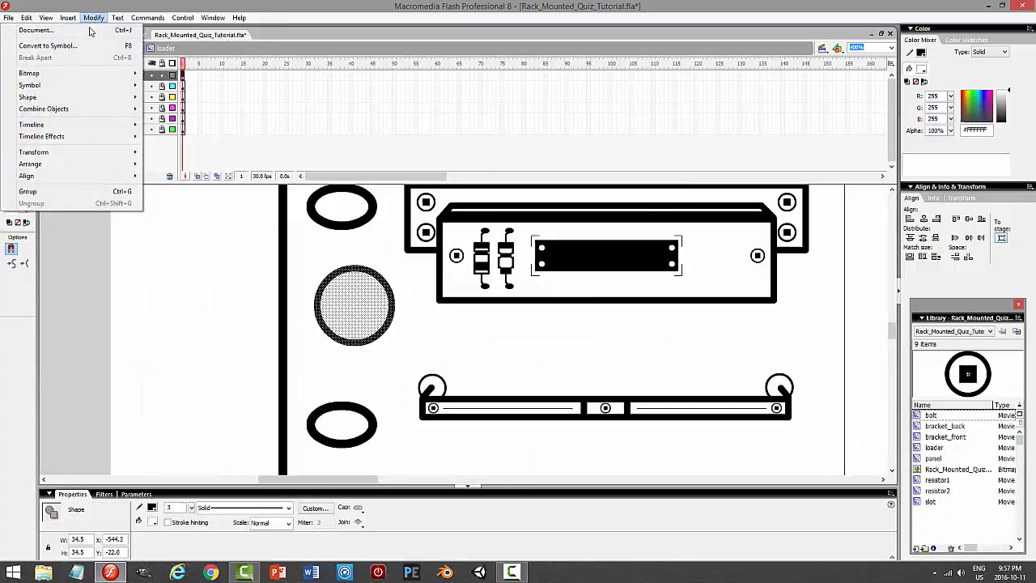
pyautogui.click(85, 44)
pyautogui.write('loader_btn')
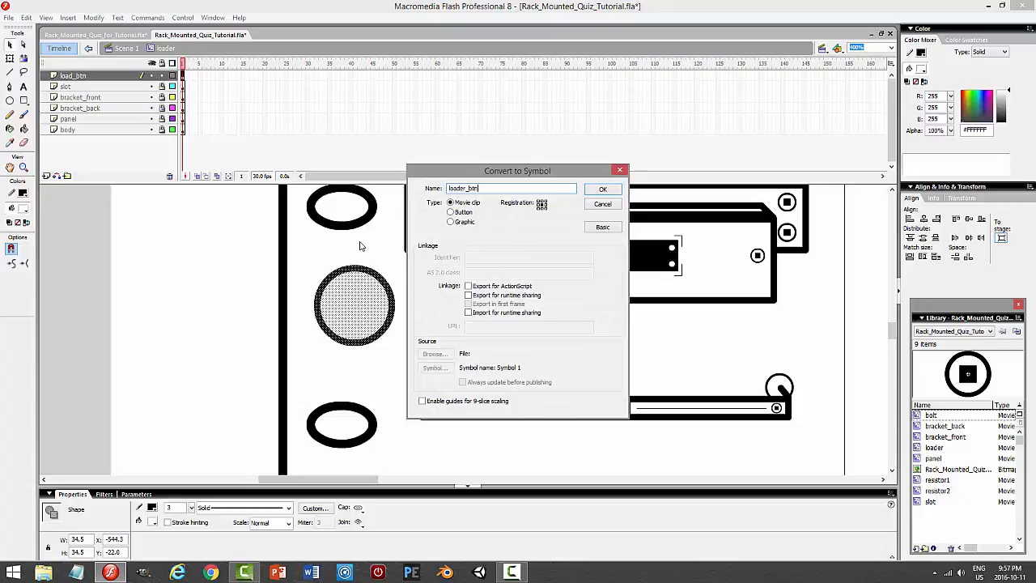
pyautogui.press('Return')
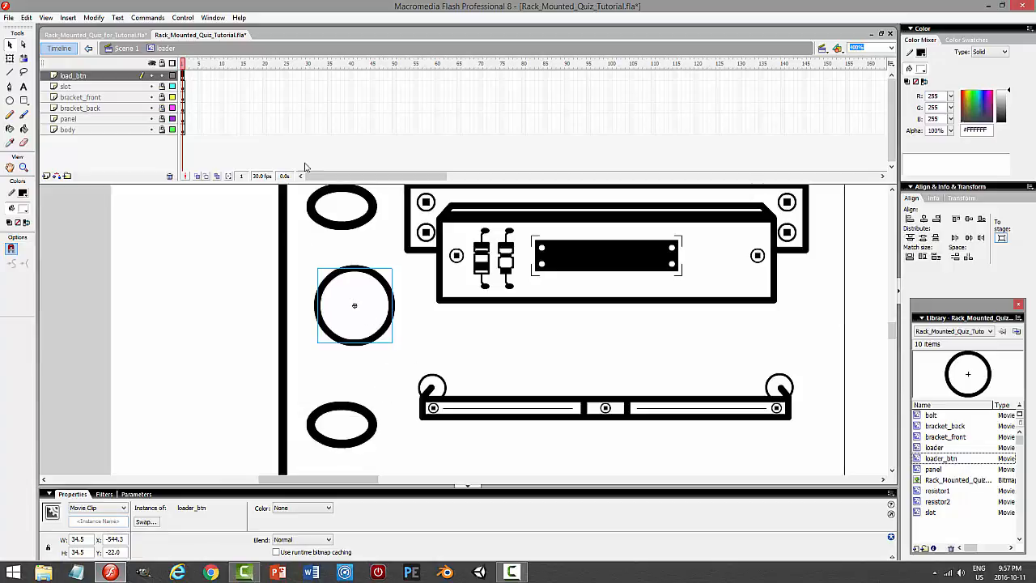
# - Open the loader_btn symbol for editing and set its circle's stroke height to 2
pyautogui.moveTo(890, 335)
pyautogui.mouseDown()
pyautogui.moveTo(909, 253)
pyautogui.moveTo(891, 340)
pyautogui.mouseUp()
pyautogui.doubleClick(392, 239)
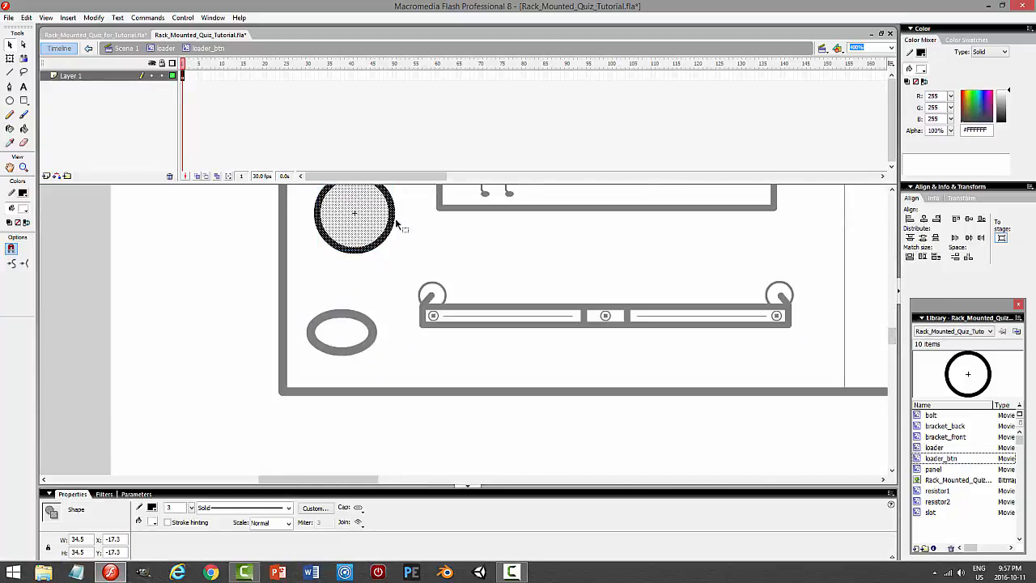
pyautogui.click(400, 227)
pyautogui.click(393, 221)
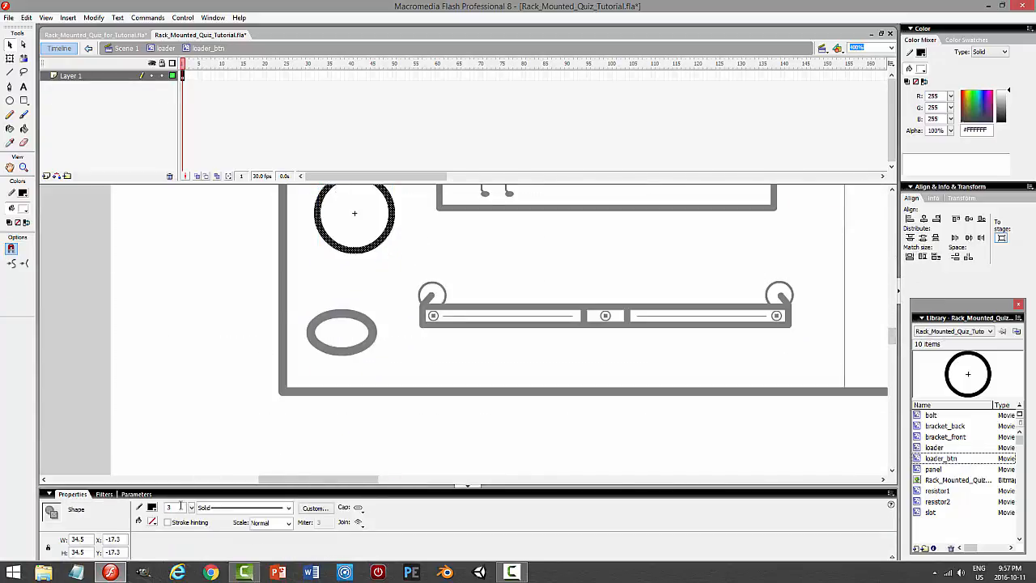
pyautogui.click(582, 281)
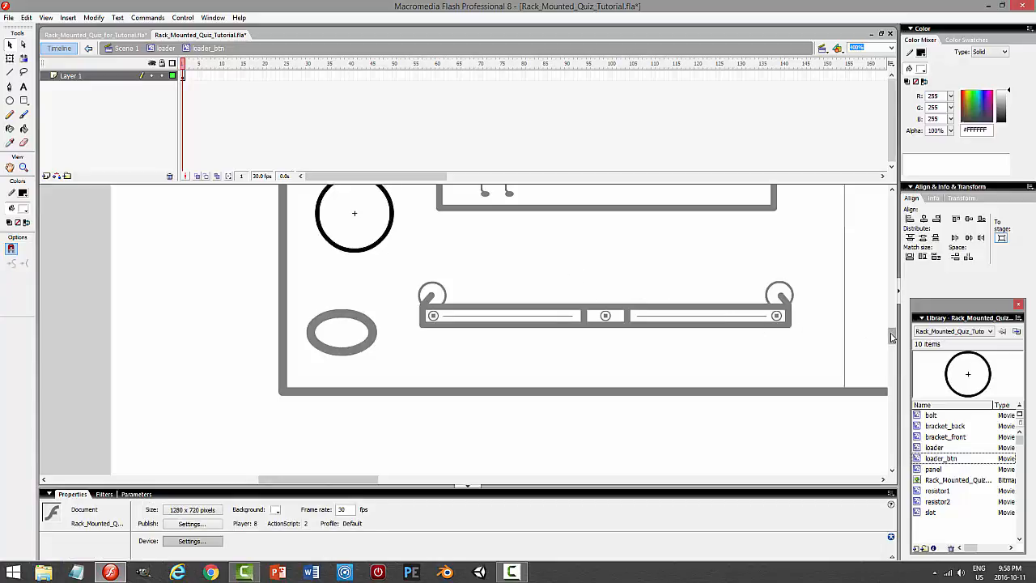
# - Copy the circle's outline, paste it in place, and scale the copy down around its centre to about 28.8 px wide
pyautogui.moveTo(891, 335)
pyautogui.mouseDown()
pyautogui.moveTo(901, 245)
pyautogui.moveTo(907, 333)
pyautogui.mouseUp()
pyautogui.click(393, 267)
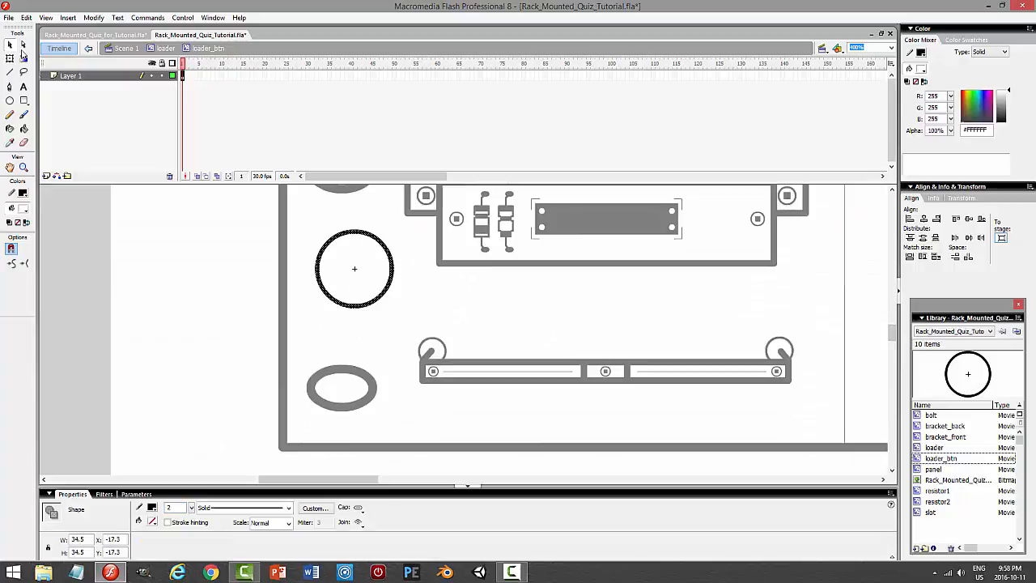
pyautogui.click(27, 16)
pyautogui.click(28, 69)
pyautogui.click(27, 17)
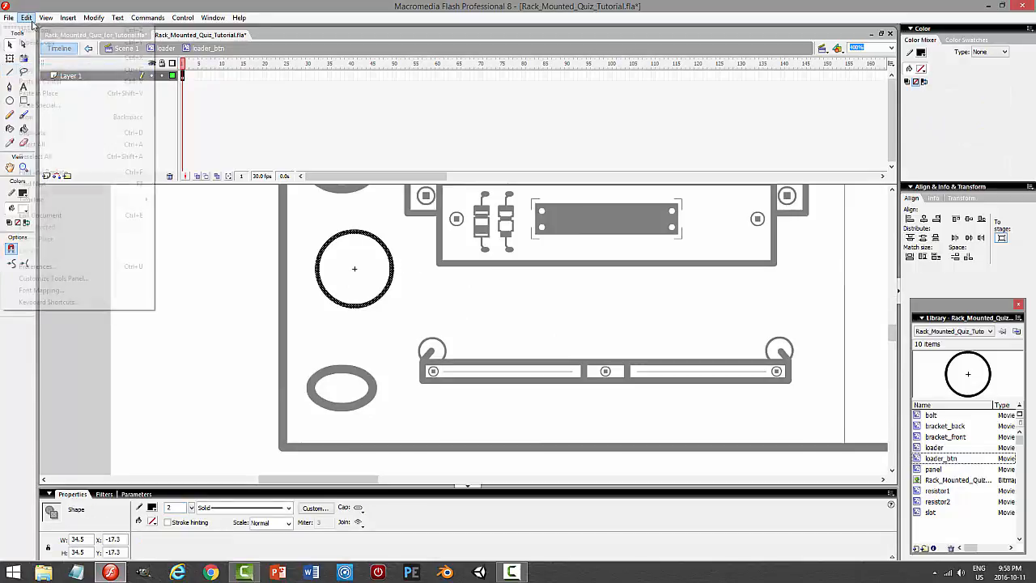
pyautogui.click(121, 95)
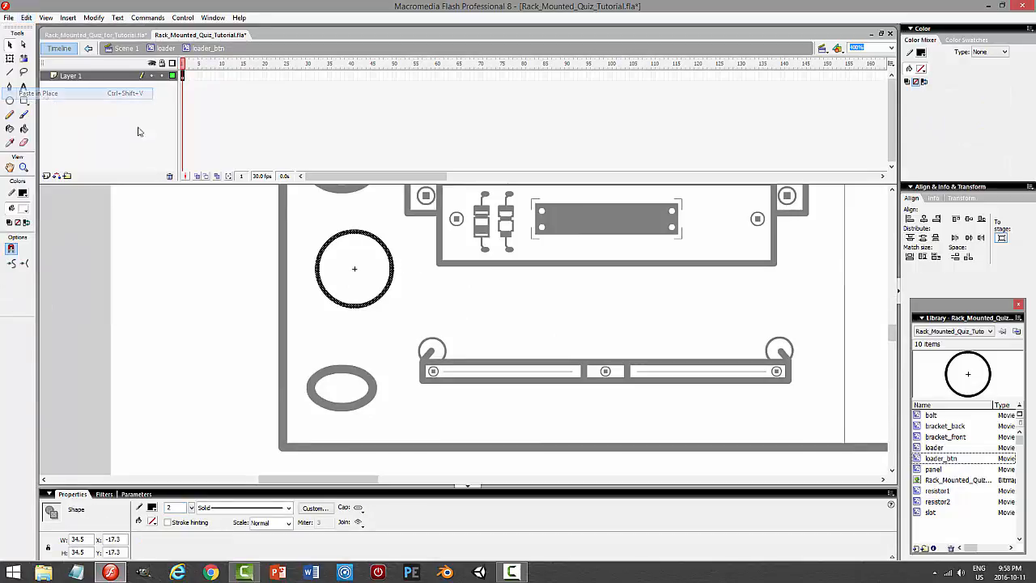
pyautogui.click(9, 58)
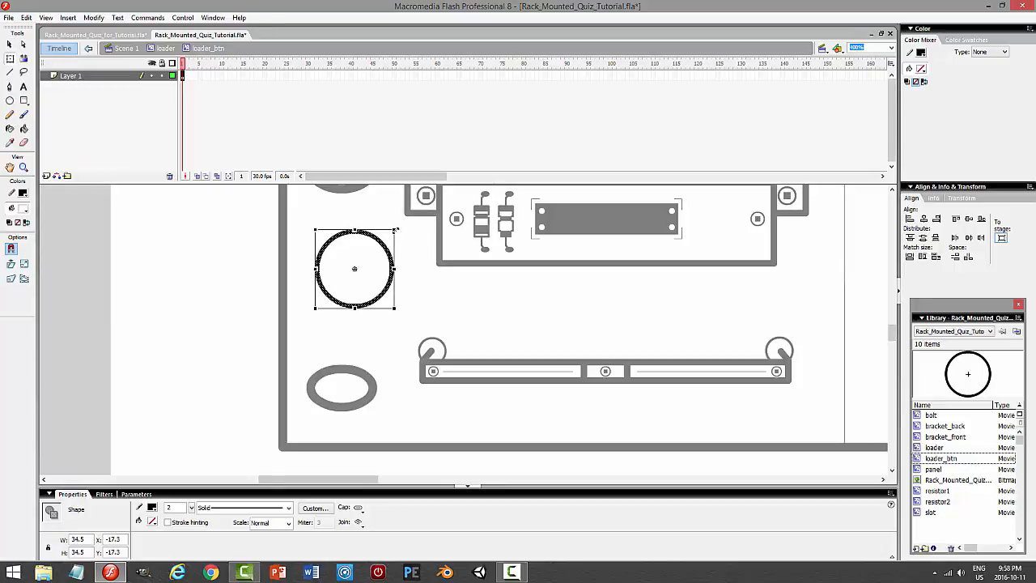
pyautogui.moveTo(395, 230); pyautogui.dragTo(388, 236)
# - Give the inner ring a dashed line style with a stroke height of 1
pyautogui.click(243, 507)
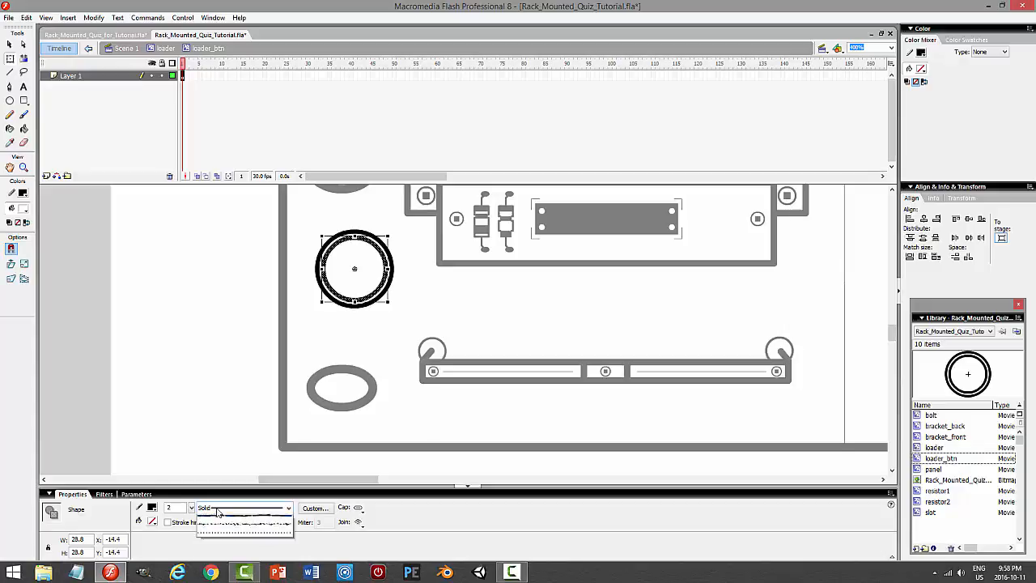
pyautogui.click(239, 536)
pyautogui.doubleClick(177, 508)
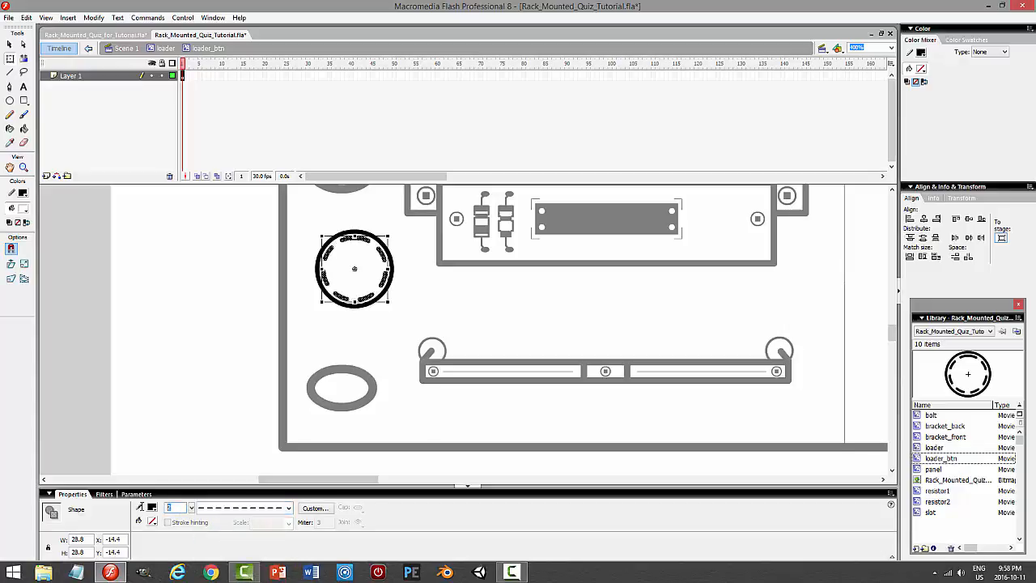
pyautogui.write('1')
pyautogui.press('Return')
pyautogui.click(523, 326)
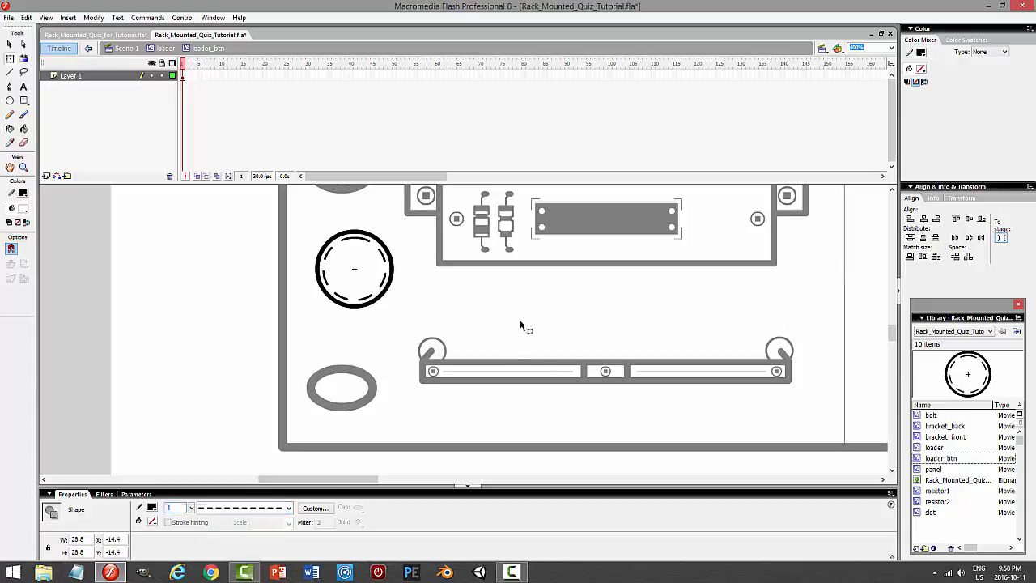
# - Move the dashed ring onto a new layer, keeping its position inside the circle
pyautogui.moveTo(890, 330)
pyautogui.mouseDown()
pyautogui.moveTo(891, 191)
pyautogui.moveTo(904, 332)
pyautogui.mouseUp()
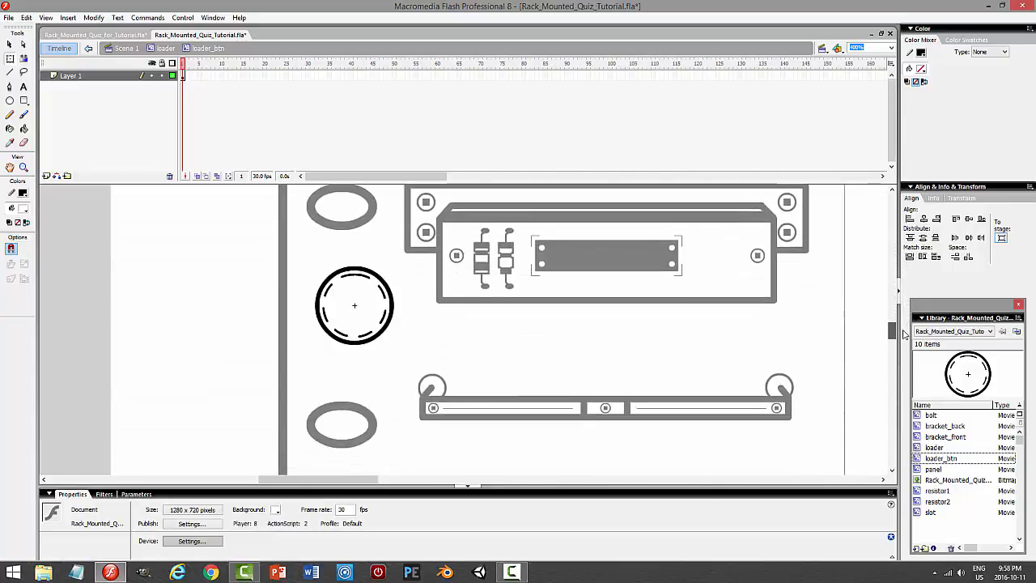
pyautogui.click(365, 279)
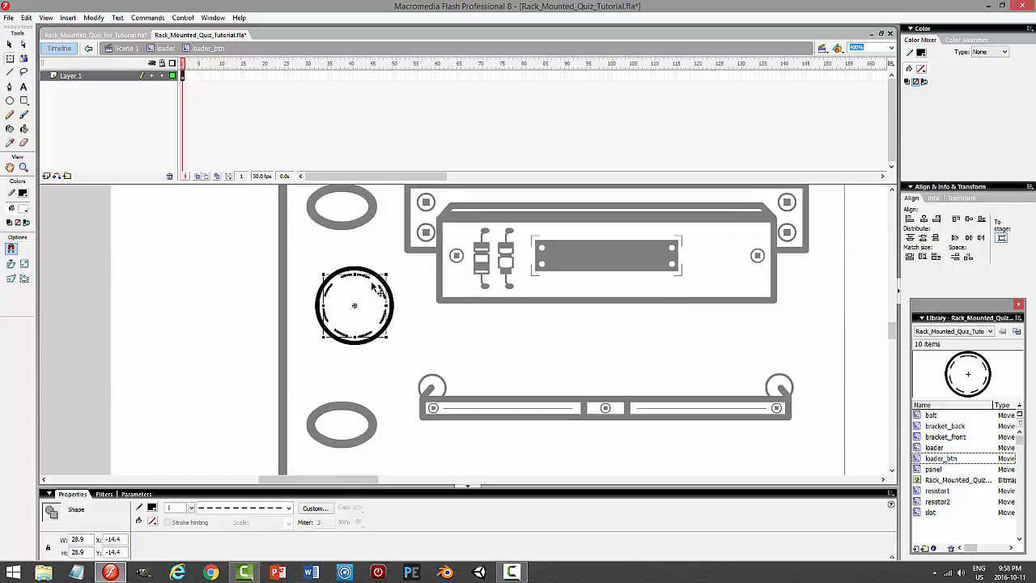
pyautogui.click(26, 17)
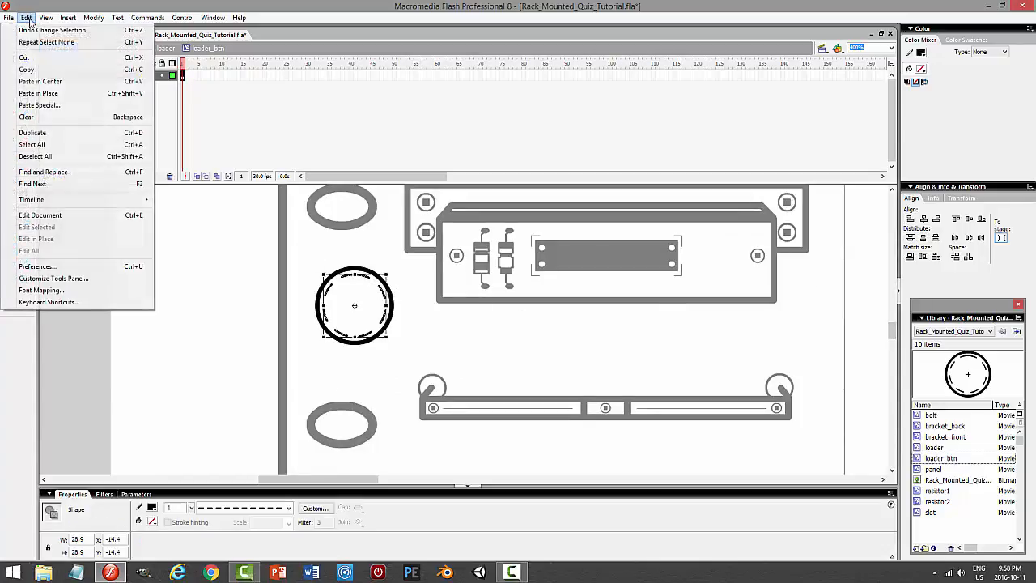
pyautogui.click(31, 58)
pyautogui.click(46, 175)
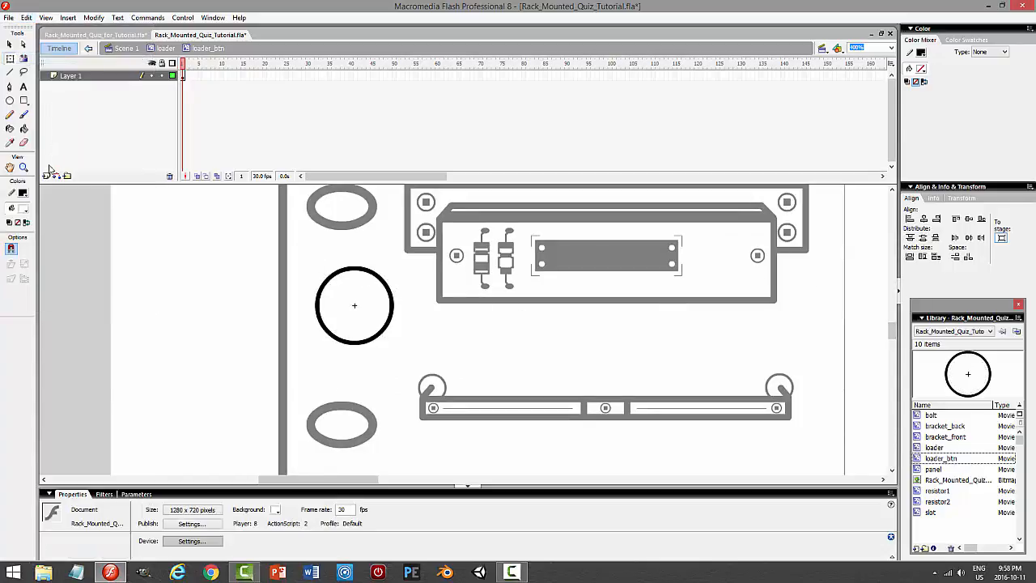
pyautogui.click(25, 17)
pyautogui.click(32, 95)
# - Rename the dashed ring's layer dashes and the original circle's layer body
pyautogui.doubleClick(67, 76)
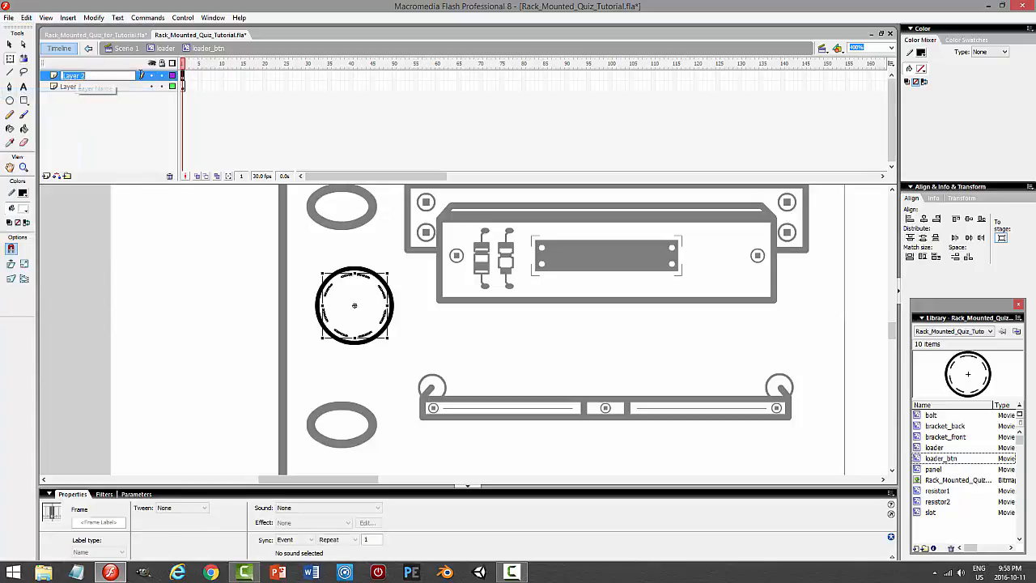
pyautogui.write('dashes')
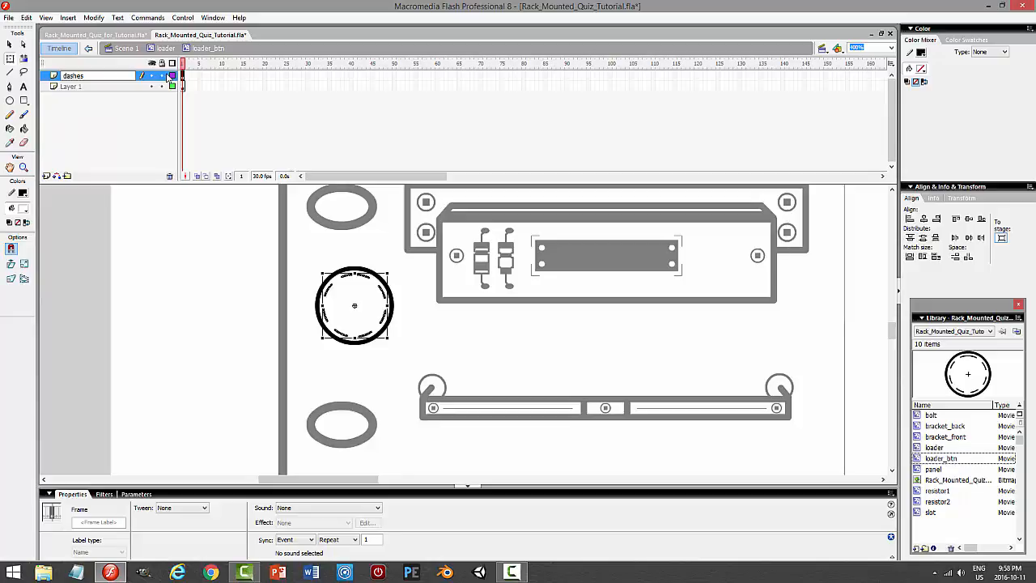
pyautogui.click(200, 97)
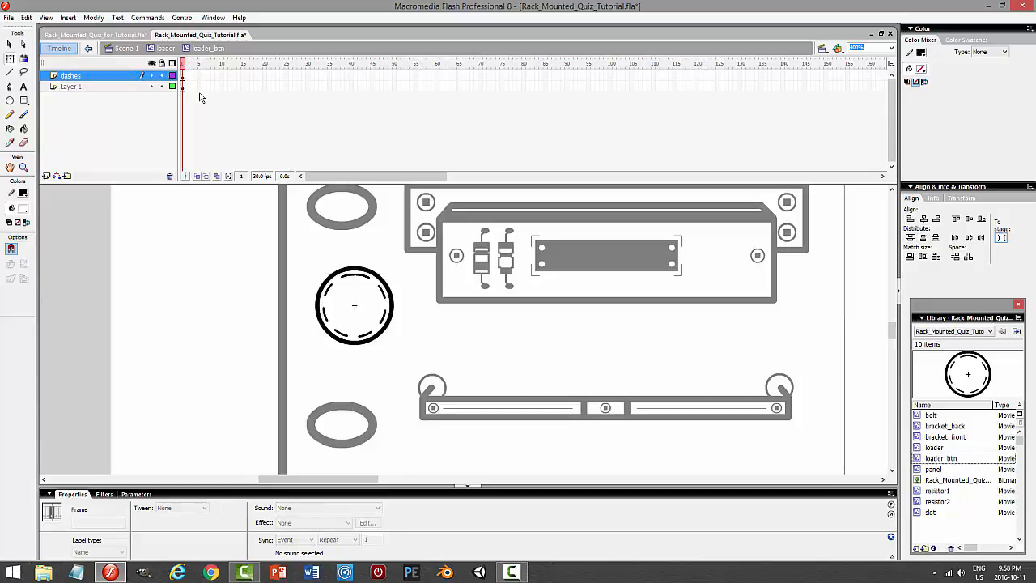
pyautogui.doubleClick(107, 87)
pyautogui.write('b')
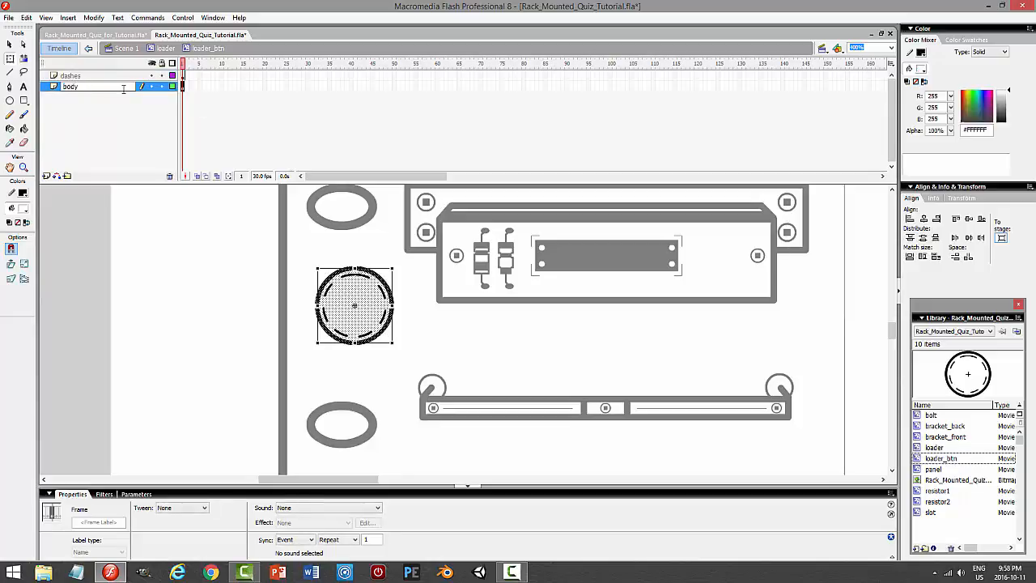
pyautogui.write('ody')
pyautogui.press('Return')
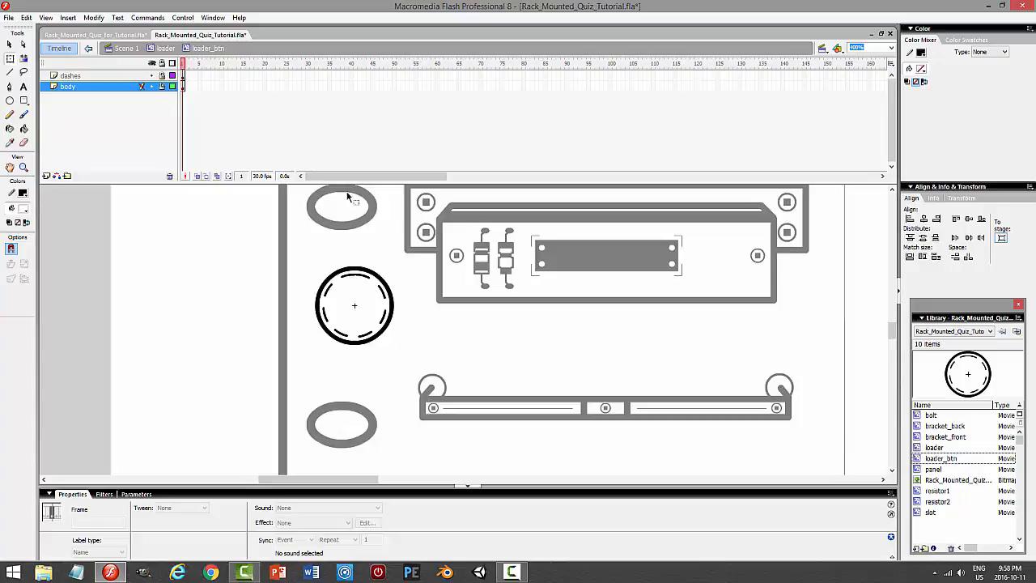
# - Copy the body circle's outline in place onto a new layer above the locked body layer and scale it to about 12.8 px wide
pyautogui.click(373, 275)
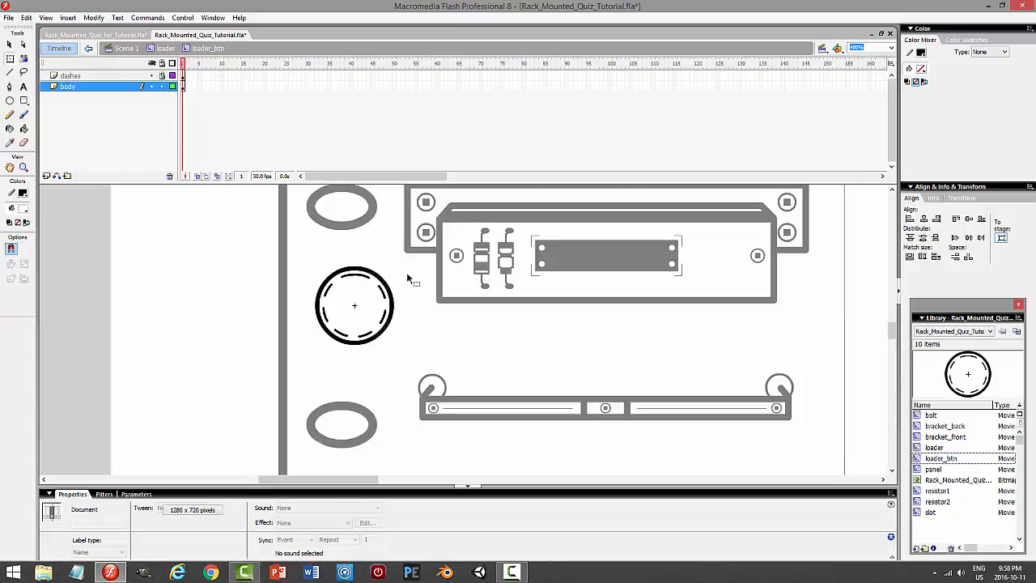
pyautogui.hotkey('ctrl', 'a')
pyautogui.click(27, 18)
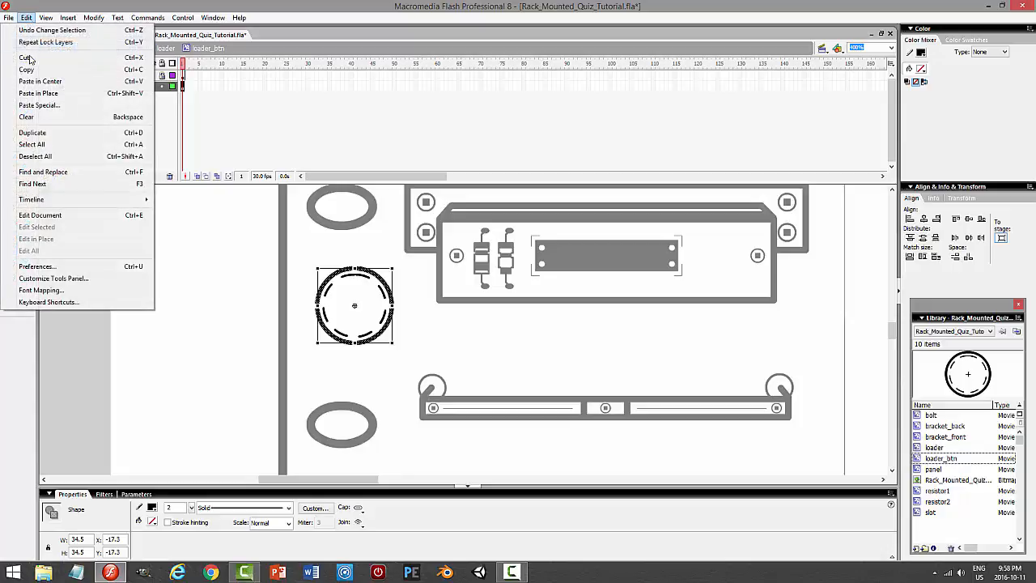
pyautogui.click(34, 70)
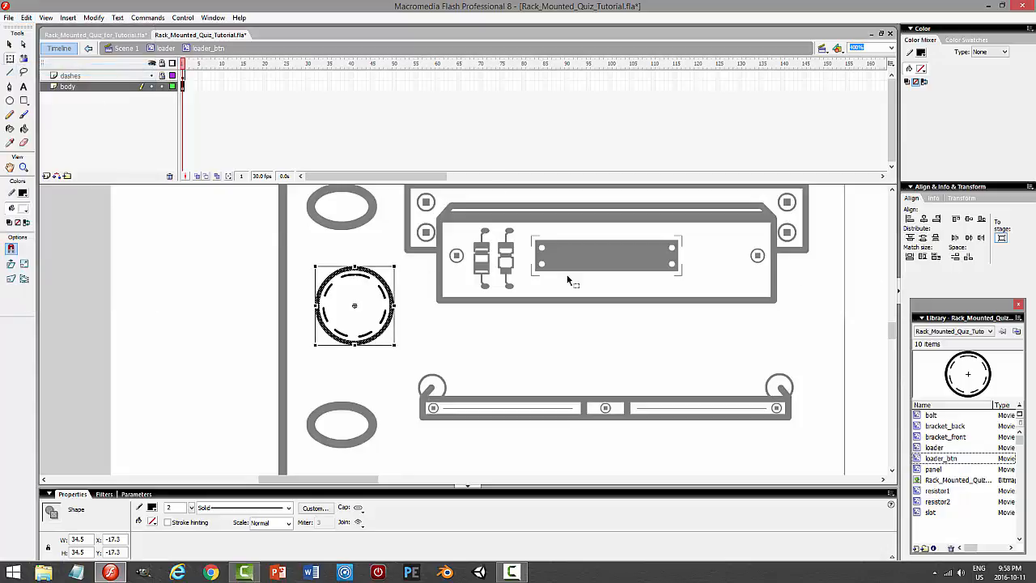
pyautogui.click(162, 87)
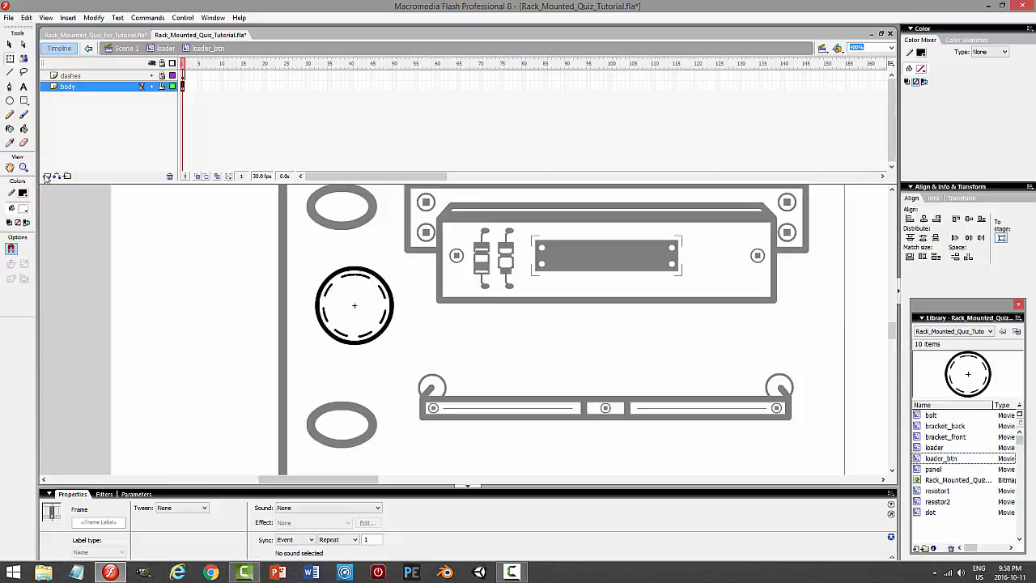
pyautogui.click(47, 176)
pyautogui.click(27, 18)
pyautogui.click(44, 91)
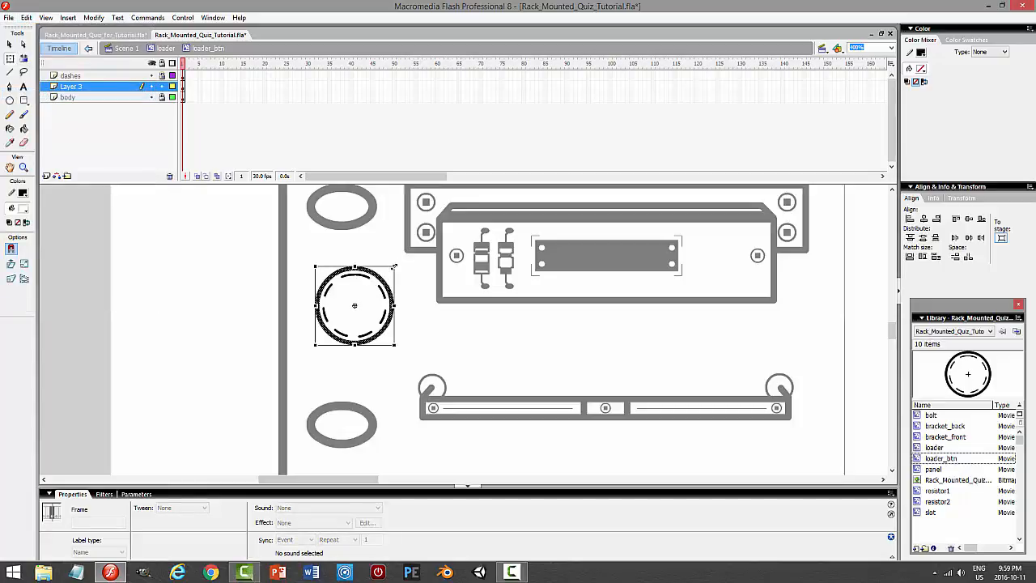
pyautogui.moveTo(394, 265); pyautogui.dragTo(370, 288)
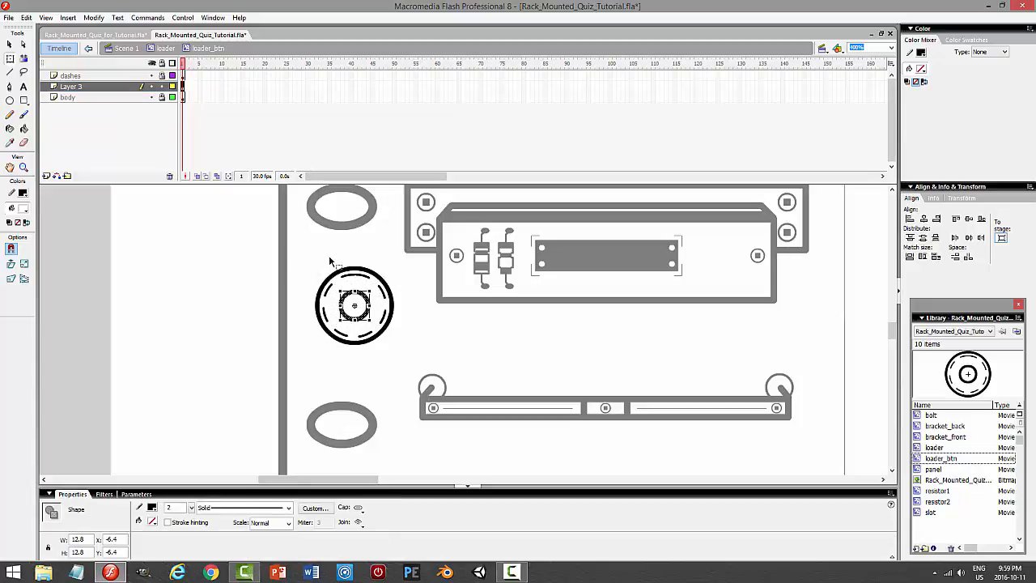
pyautogui.click(369, 314)
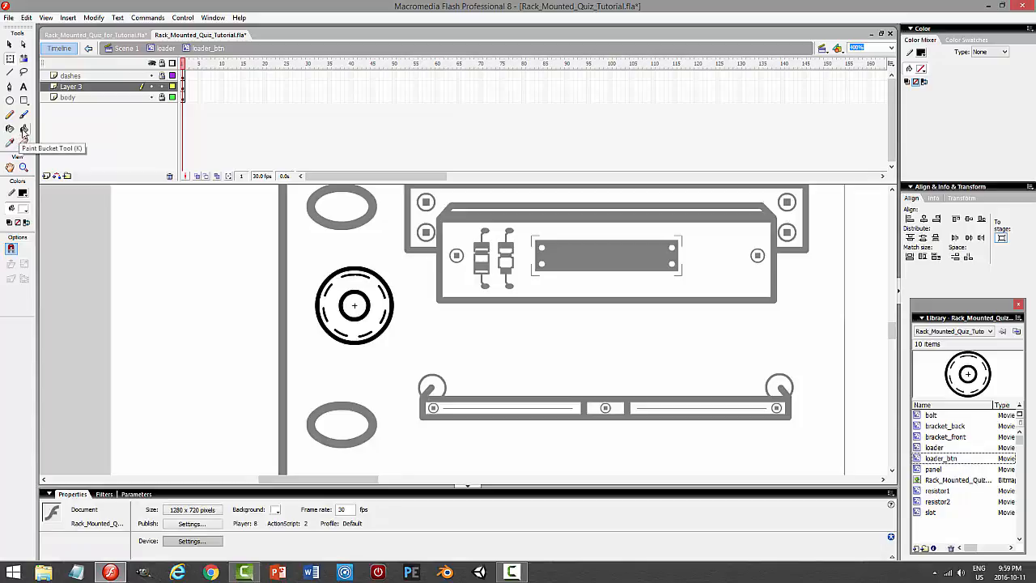
# - Fill the small centre circle with black (#000000) and remove its outline
pyautogui.click(23, 129)
pyautogui.click(24, 192)
pyautogui.click(11, 234)
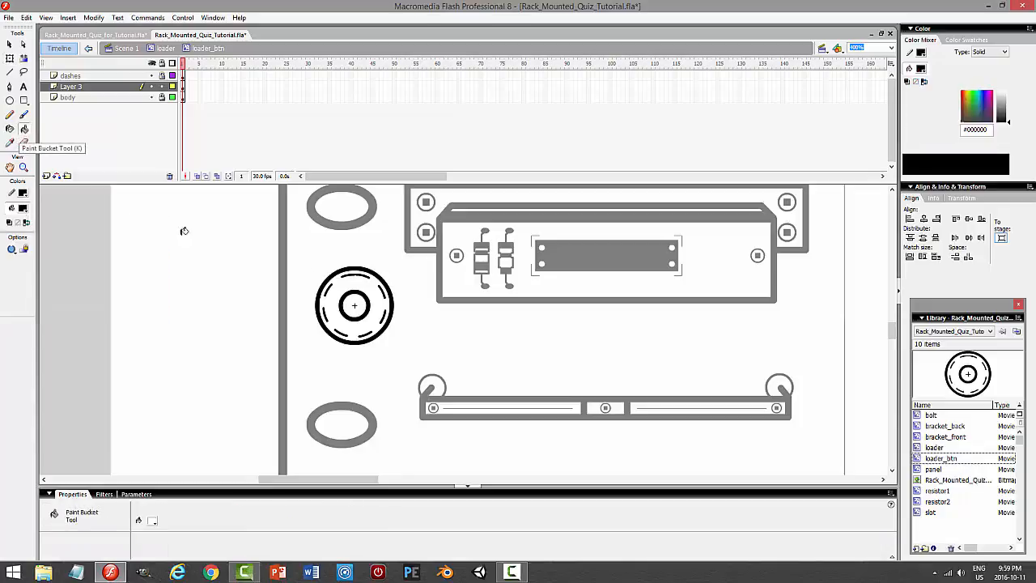
pyautogui.click(354, 305)
pyautogui.click(11, 44)
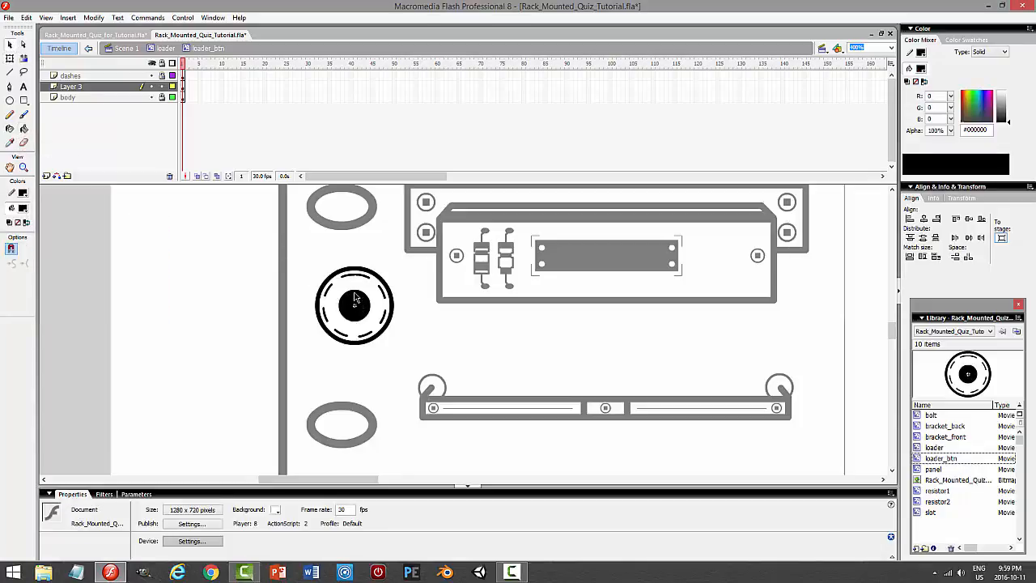
pyautogui.click(356, 304)
pyautogui.click(387, 298)
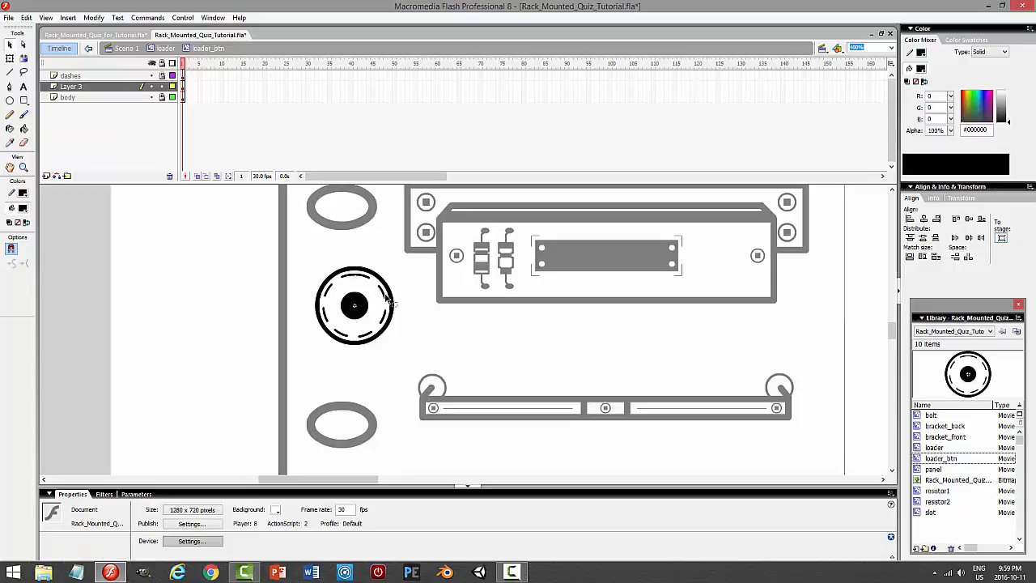
# - Enlarge the black centre dot around its centre to about 14.8 px wide and save the file
pyautogui.click(9, 58)
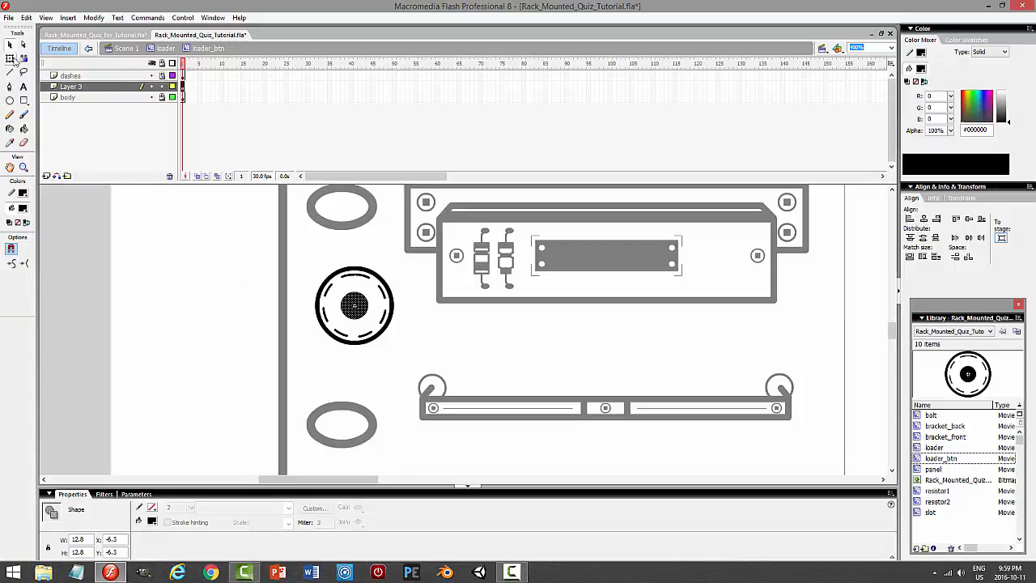
pyautogui.click(358, 289)
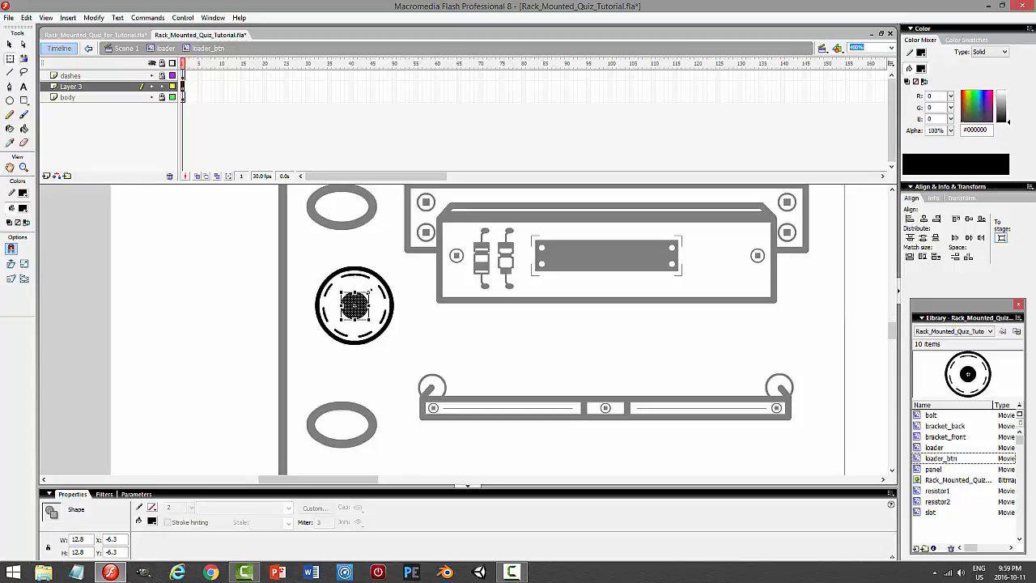
pyautogui.moveTo(370, 289); pyautogui.dragTo(374, 287)
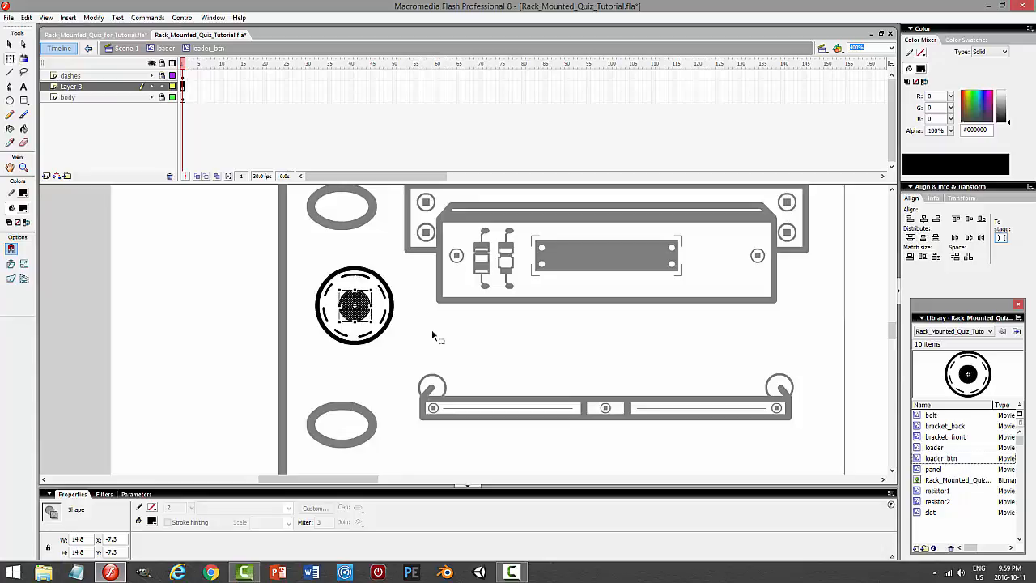
pyautogui.click(497, 342)
pyautogui.hotkey('ctrl', 's')
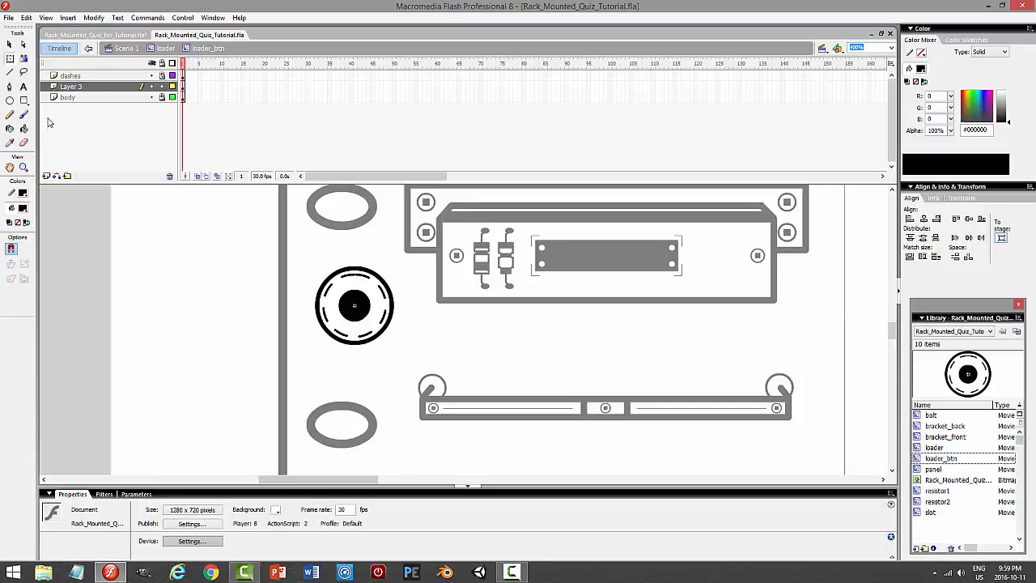
# - Draw a white circle about 3.5 px wide with no outline on Layer 3, near the loader button's upper-left edge
pyautogui.click(10, 101)
pyautogui.click(24, 209)
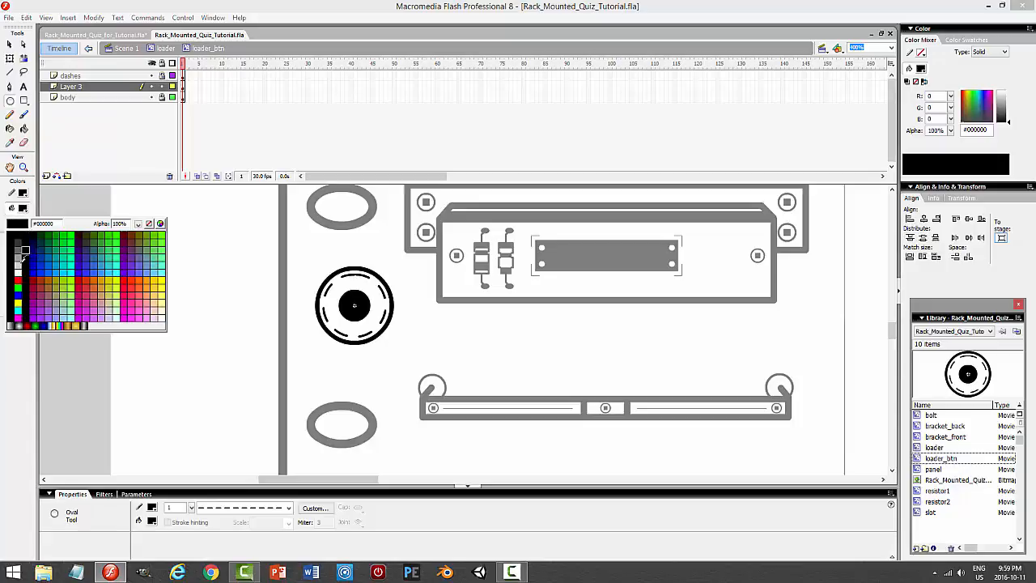
pyautogui.click(18, 270)
pyautogui.click(25, 194)
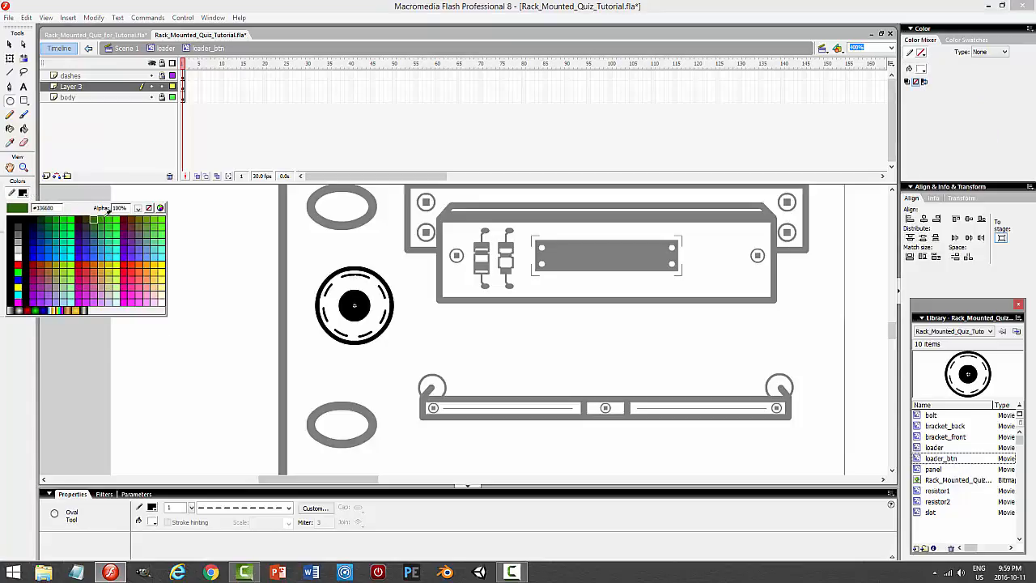
pyautogui.click(145, 207)
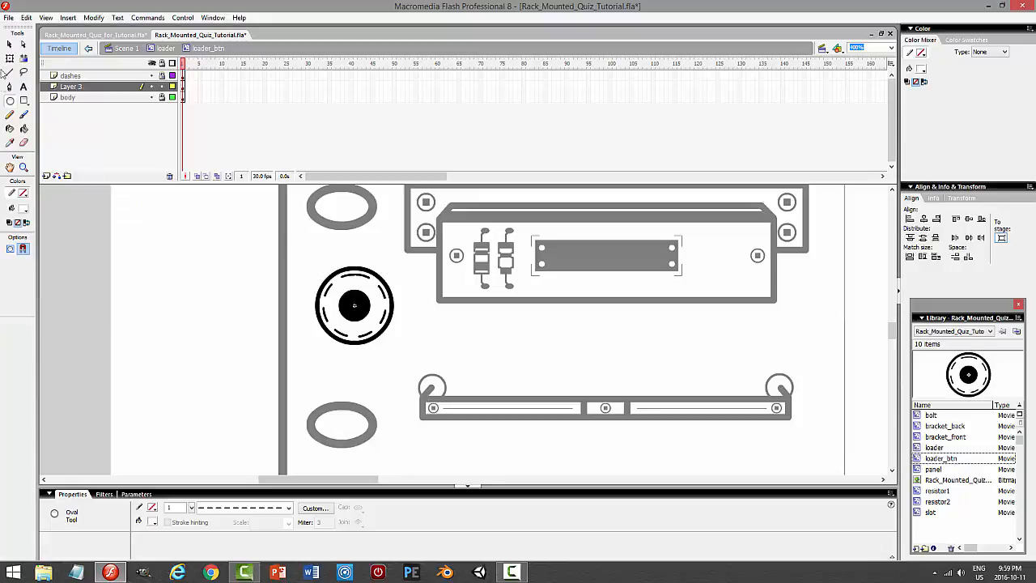
# - Move the small white circle onto the upper-left part of the black centre dot as a highlight and save the file
pyautogui.click(10, 44)
pyautogui.click(314, 267)
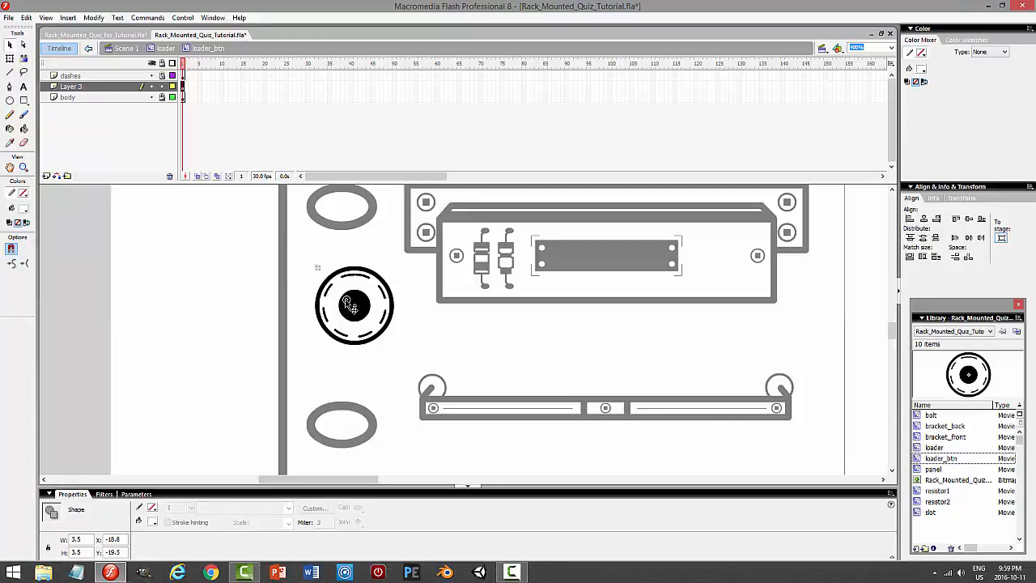
pyautogui.moveTo(346, 300); pyautogui.dragTo(348, 300)
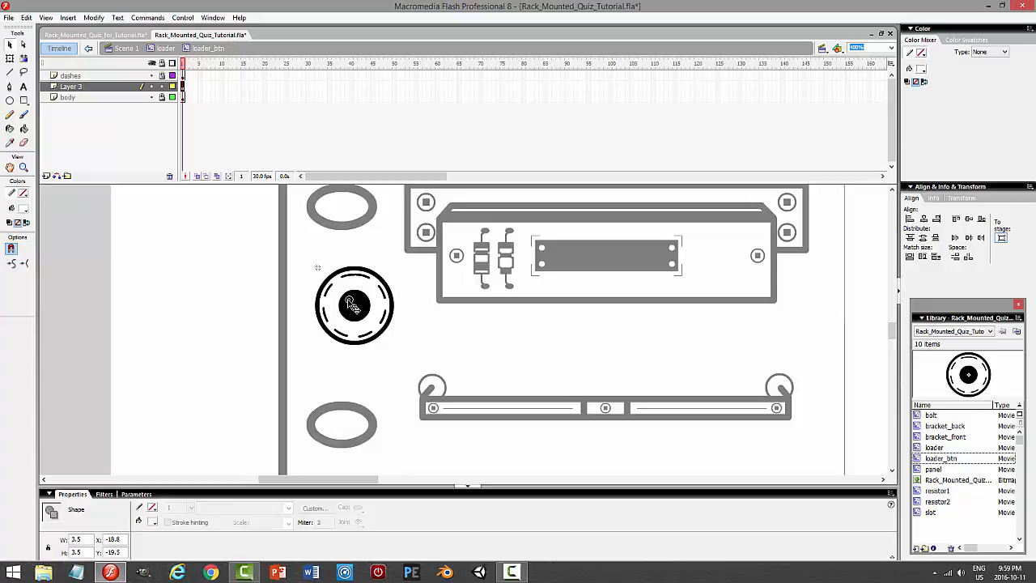
pyautogui.click(442, 343)
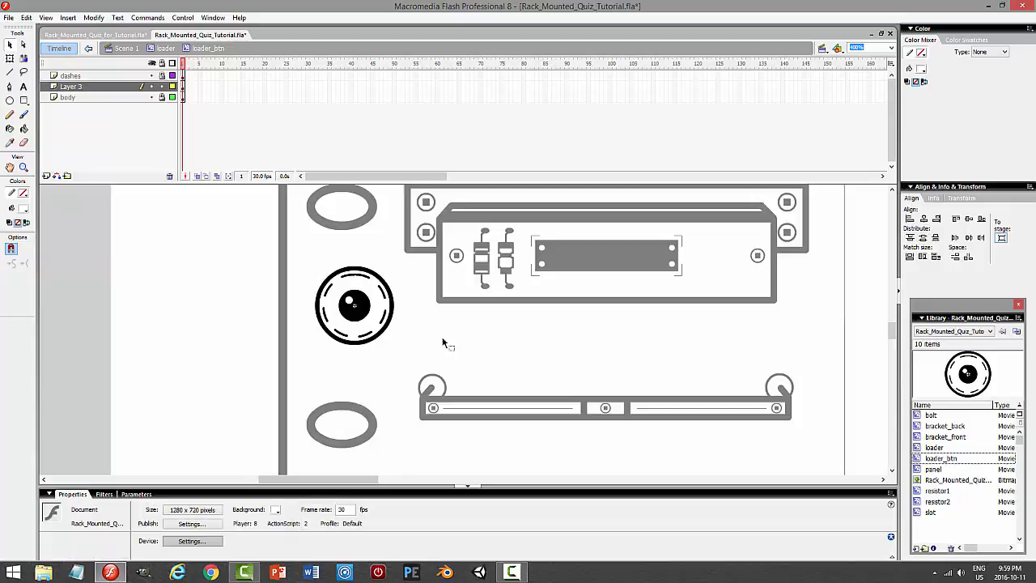
pyautogui.hotkey('ctrl', 's')
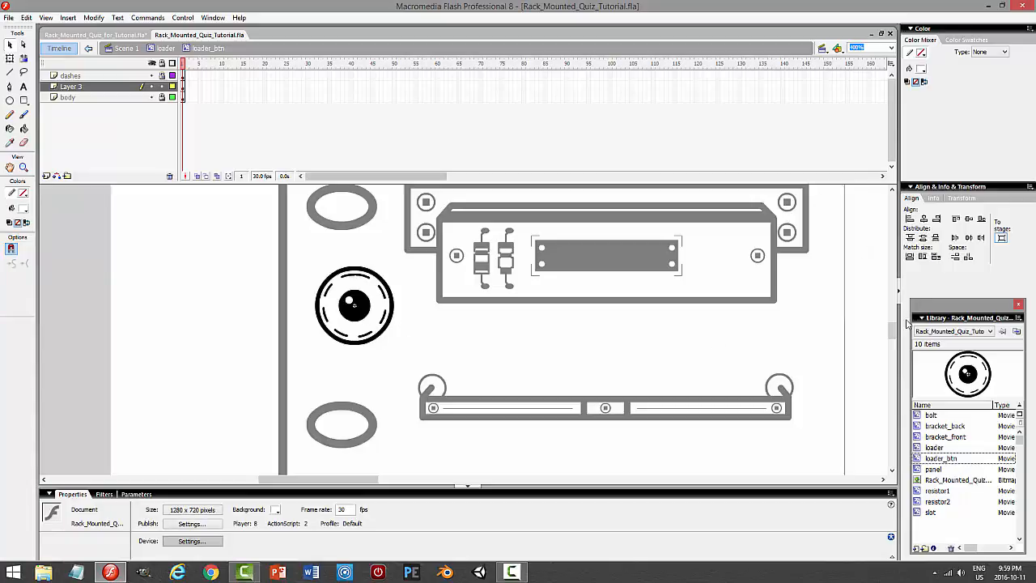
# - Examine how the loader_btn clip in the reference file is layered and animated, then return to the tutorial file
pyautogui.moveTo(893, 332)
pyautogui.mouseDown()
pyautogui.moveTo(905, 247)
pyautogui.moveTo(895, 342)
pyautogui.mouseUp()
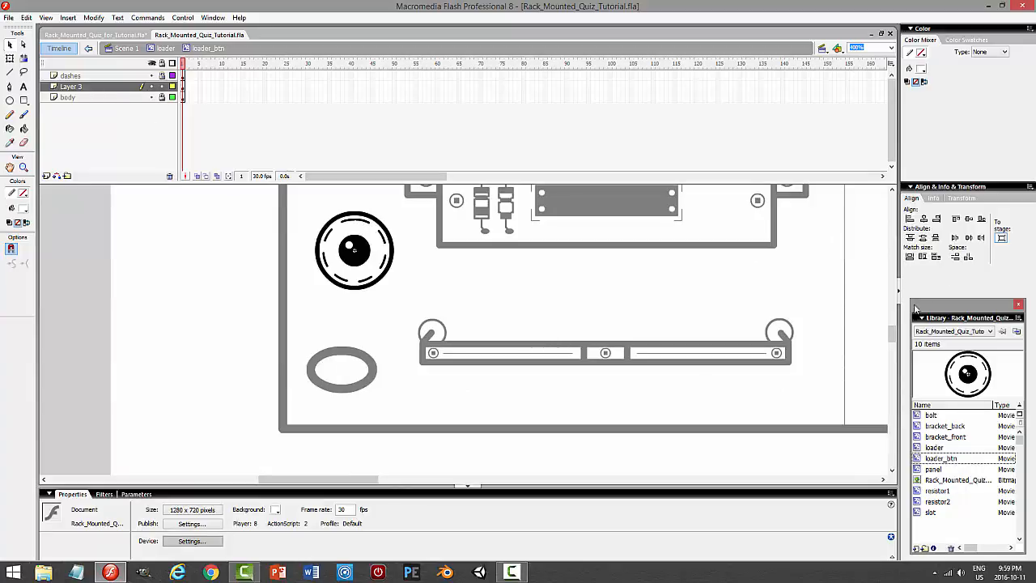
pyautogui.click(130, 35)
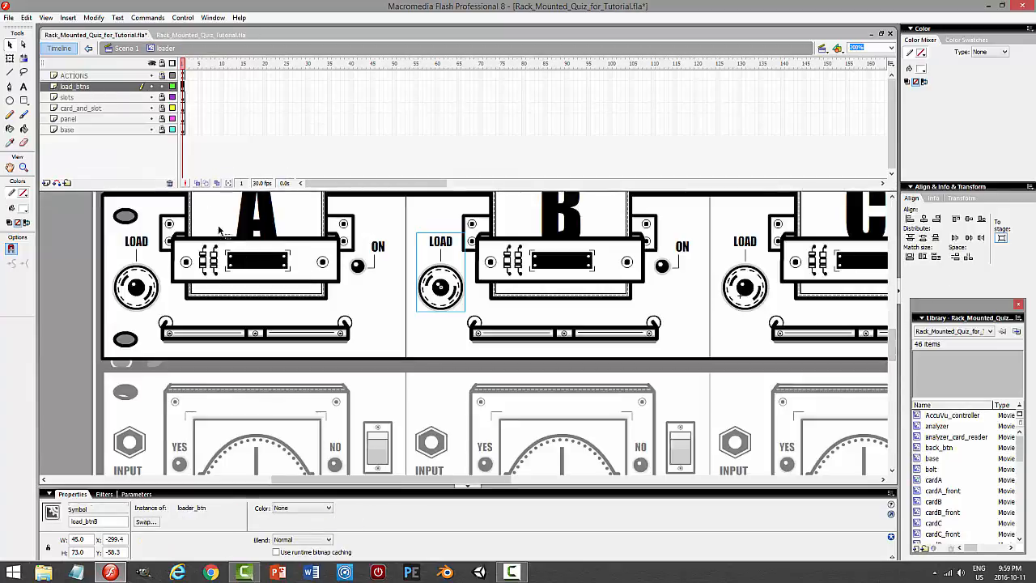
pyautogui.click(139, 292)
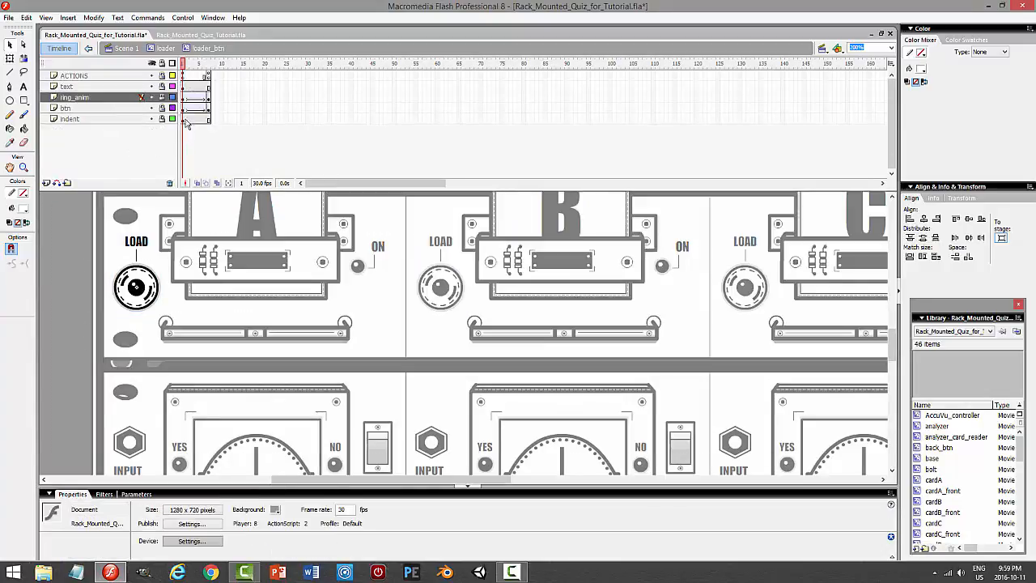
pyautogui.click(163, 108)
pyautogui.click(136, 286)
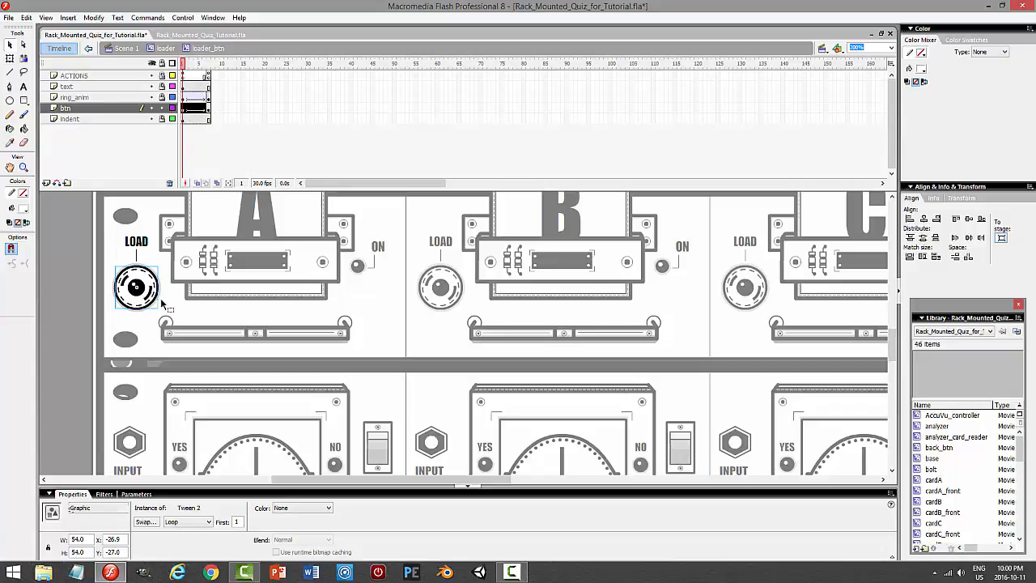
pyautogui.click(186, 70)
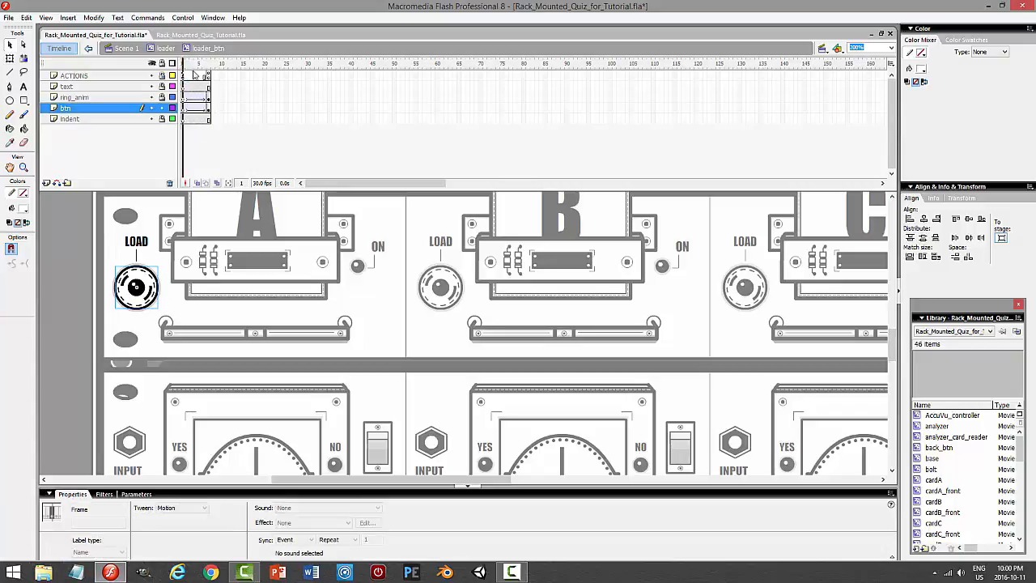
pyautogui.moveTo(202, 72); pyautogui.dragTo(183, 89)
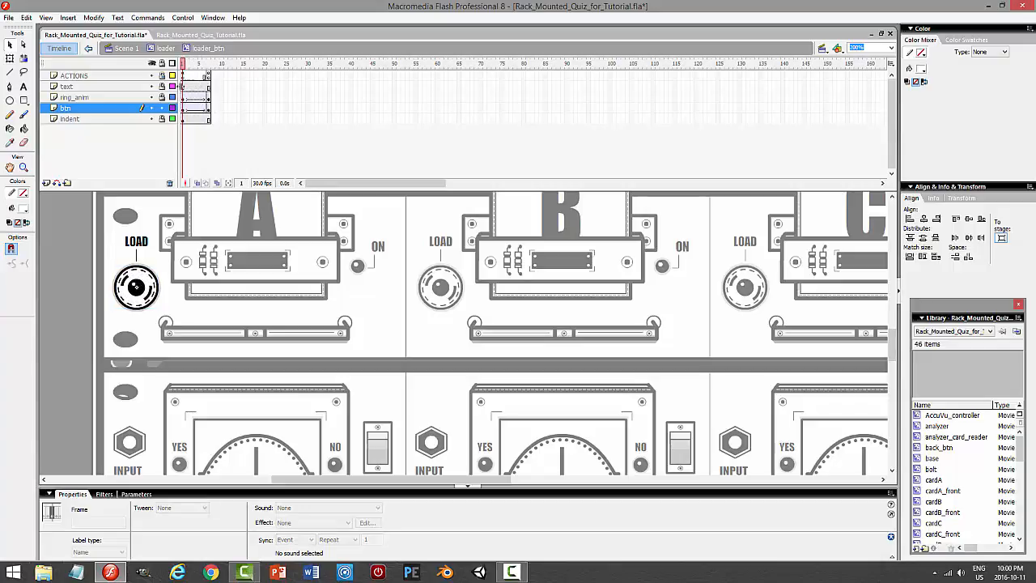
pyautogui.click(186, 35)
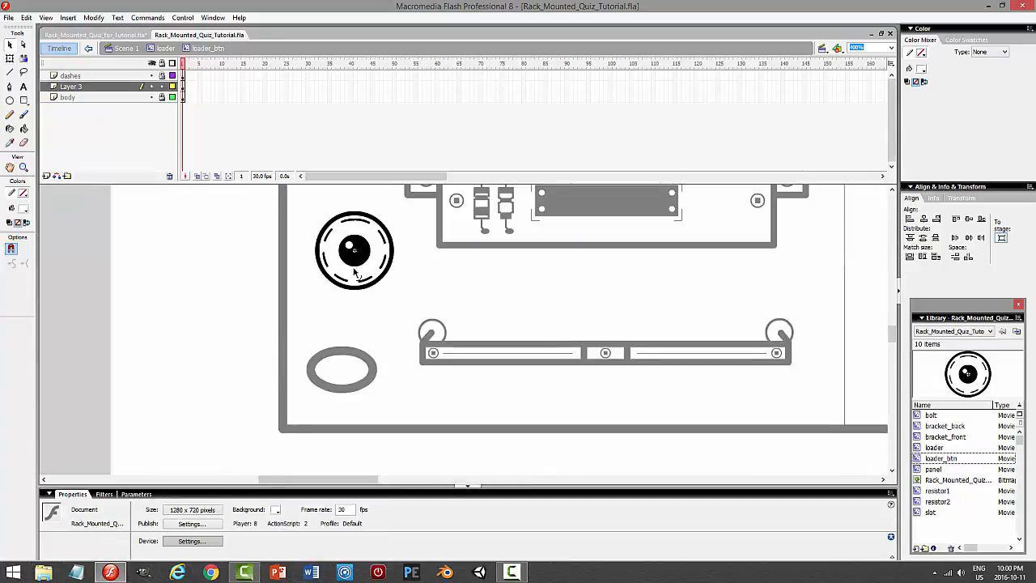
# - Unlock the body layer and move the centre dot with its highlight from Layer 3 onto it, pasted in place
pyautogui.click(137, 87)
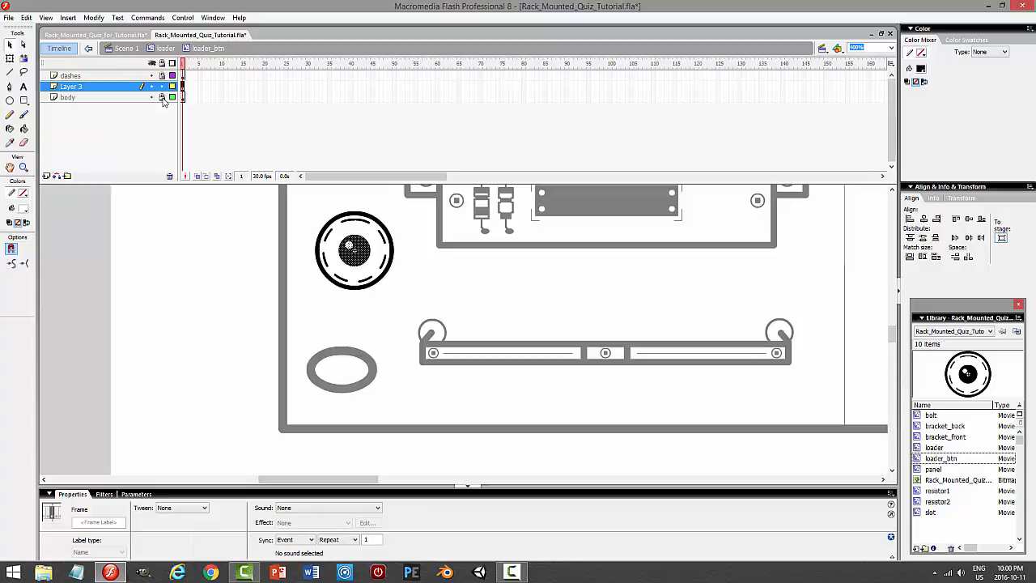
pyautogui.click(162, 97)
pyautogui.click(107, 98)
pyautogui.keyDown('shift'); pyautogui.click(102, 88); pyautogui.keyUp('shift')
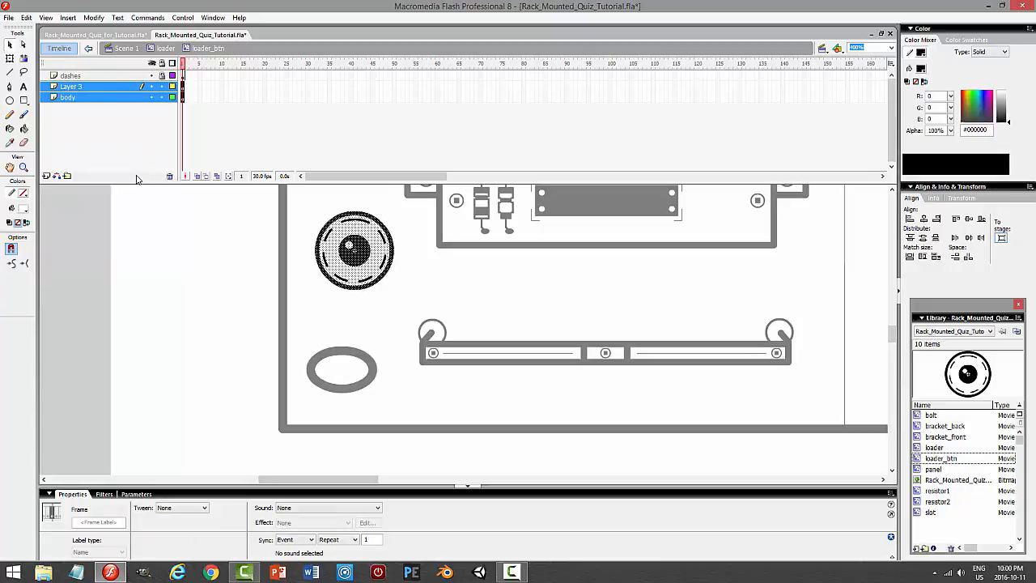
pyautogui.click(132, 133)
pyautogui.click(105, 86)
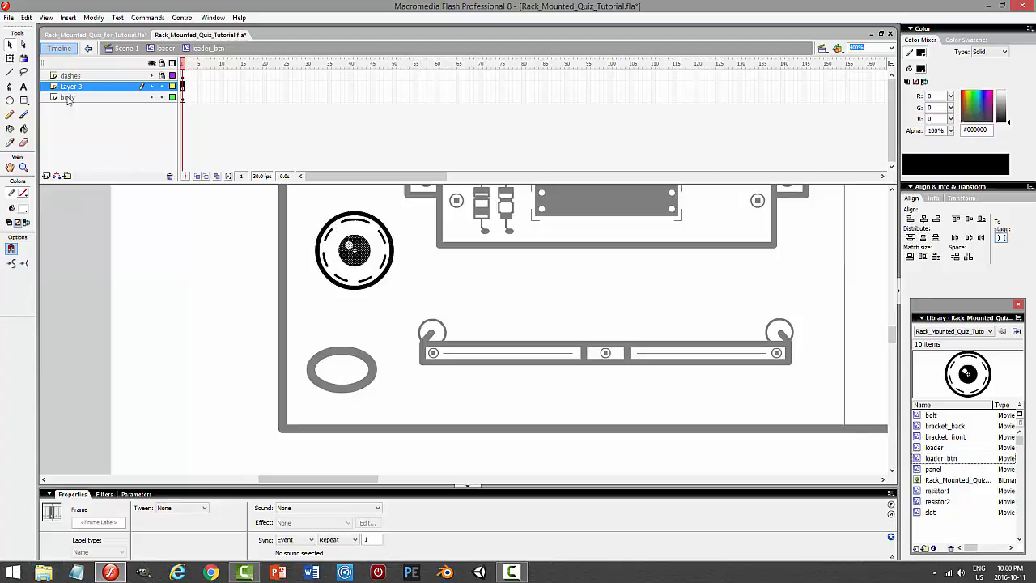
pyautogui.click(28, 18)
pyautogui.click(29, 57)
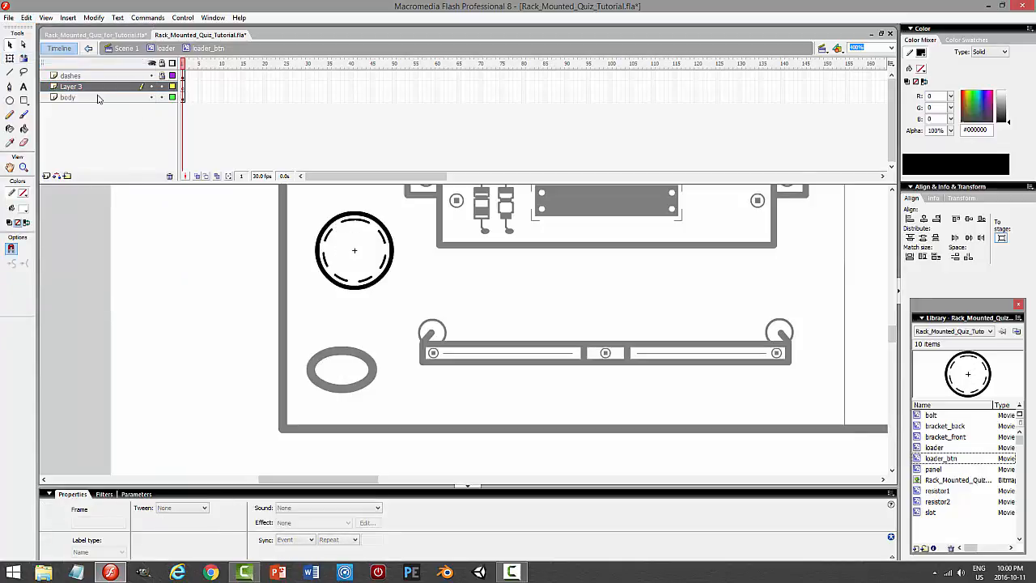
pyautogui.click(100, 97)
pyautogui.click(28, 18)
pyautogui.click(37, 81)
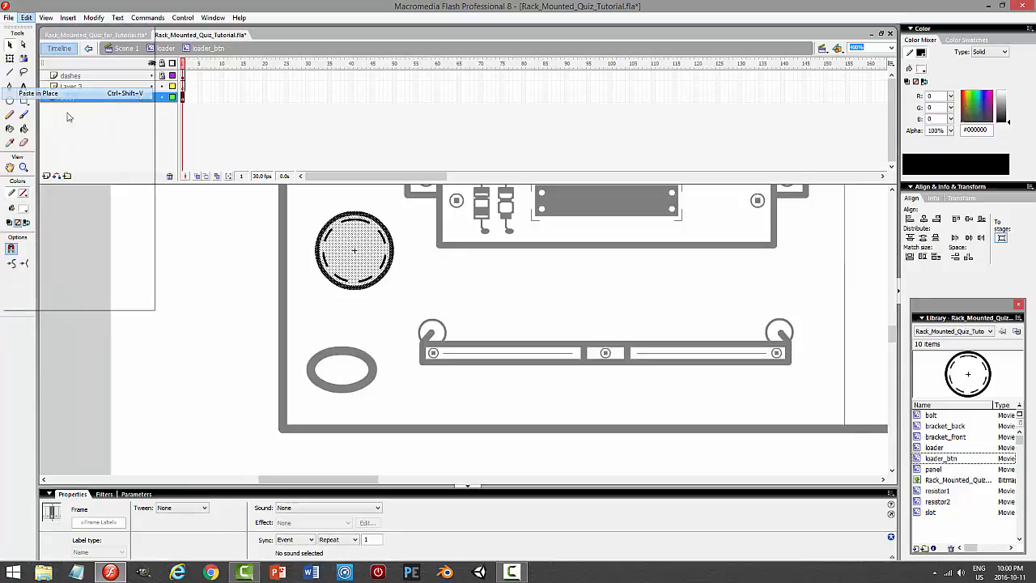
# - Rename the body layer btn and move the empty Layer 3 beneath it
pyautogui.doubleClick(96, 99)
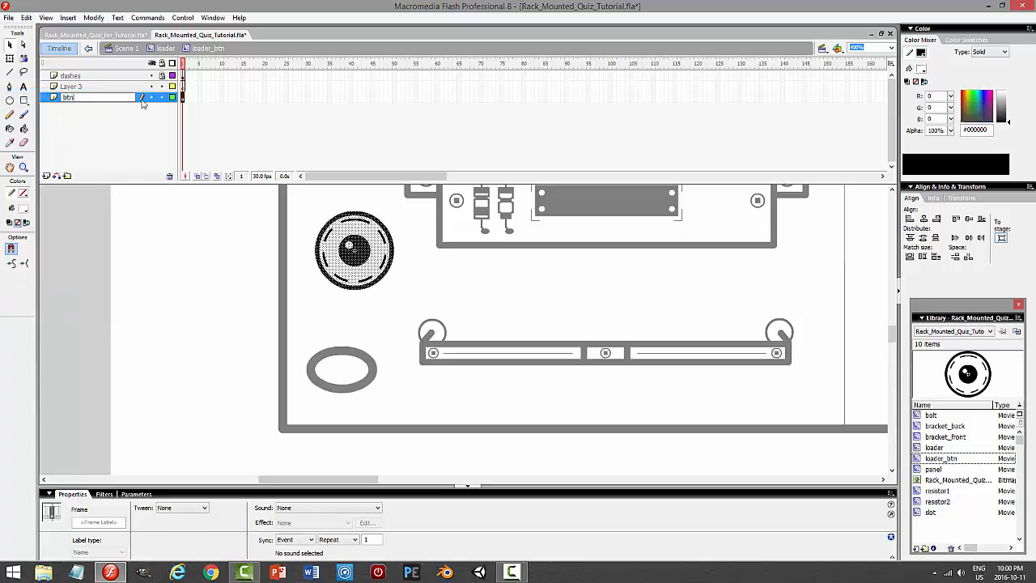
pyautogui.press('Return')
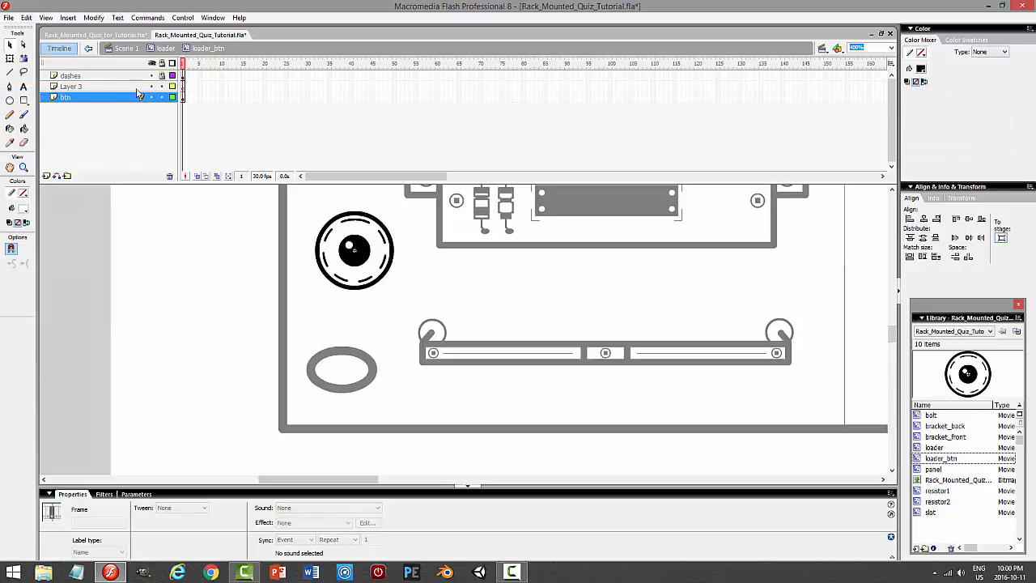
pyautogui.moveTo(118, 78); pyautogui.dragTo(113, 103)
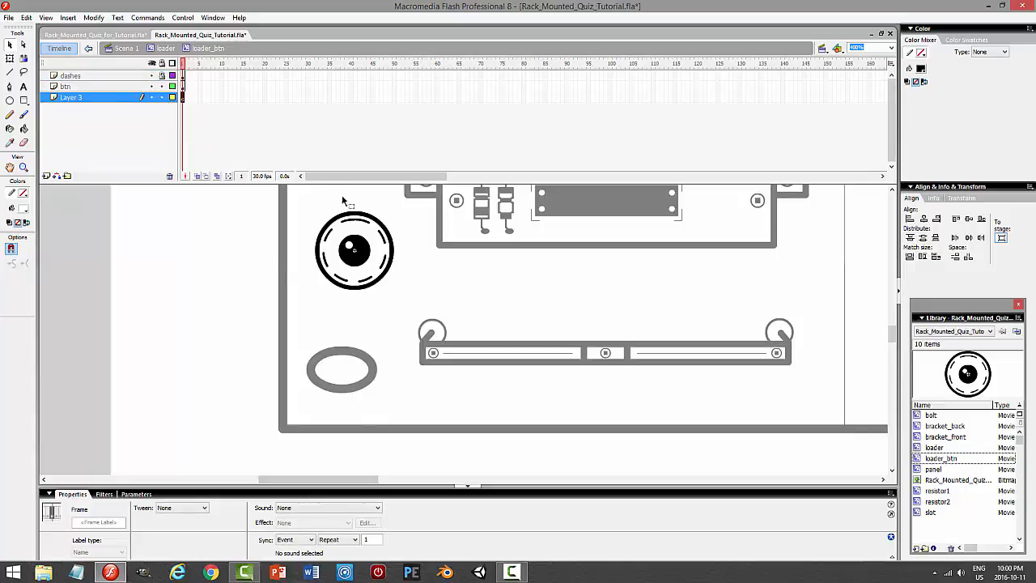
# - Copy the button's outer outline in place onto Layer 3, with the btn layer locked and the btn and dashes layers hidden
pyautogui.click(357, 215)
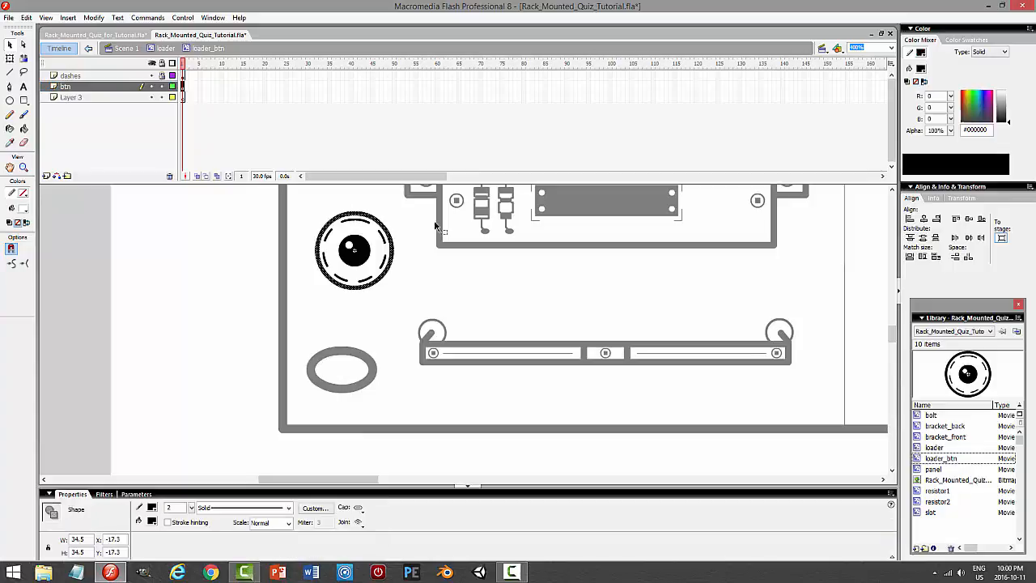
pyautogui.click(27, 17)
pyautogui.click(34, 71)
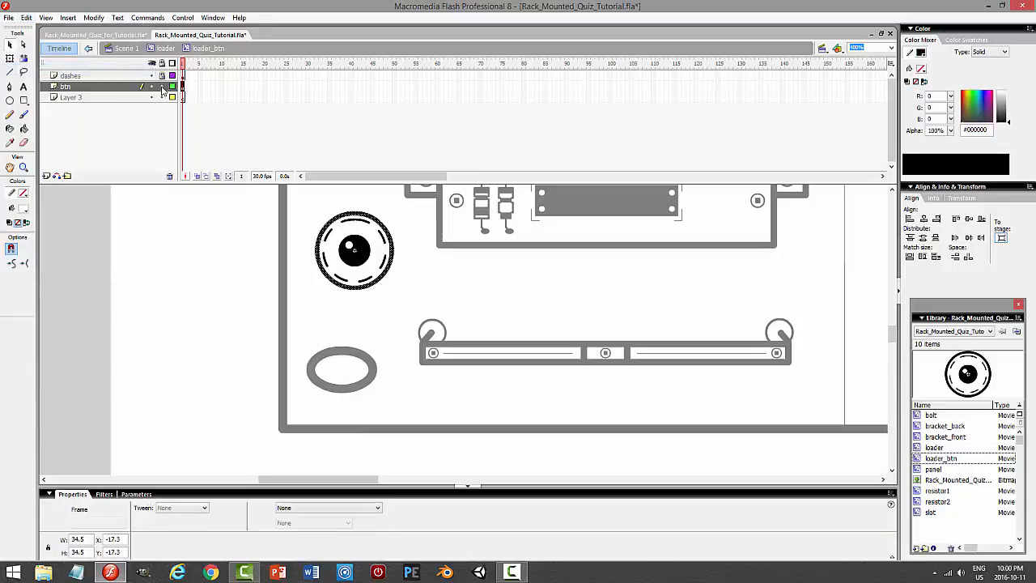
pyautogui.click(113, 97)
pyautogui.click(27, 17)
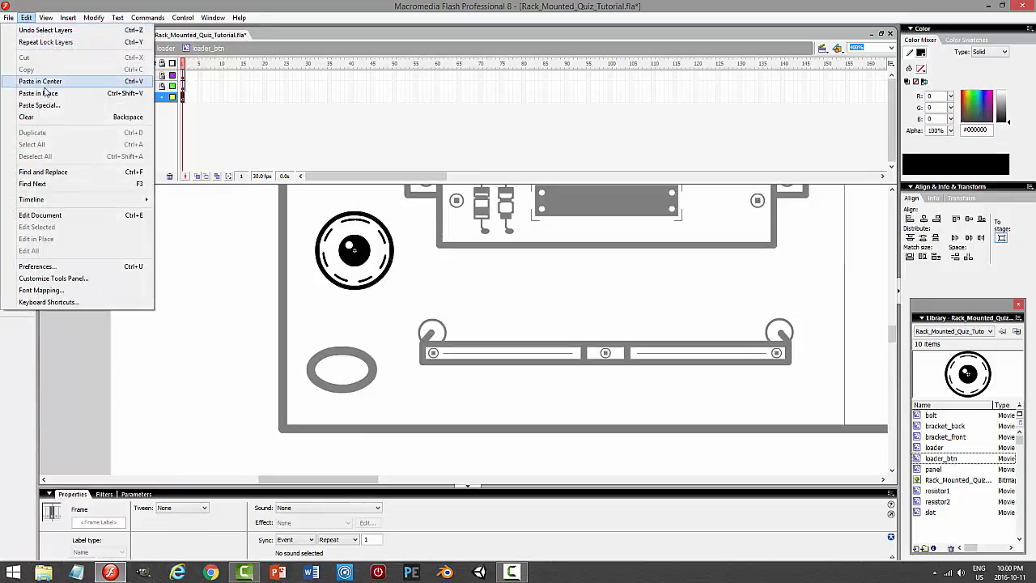
pyautogui.click(37, 93)
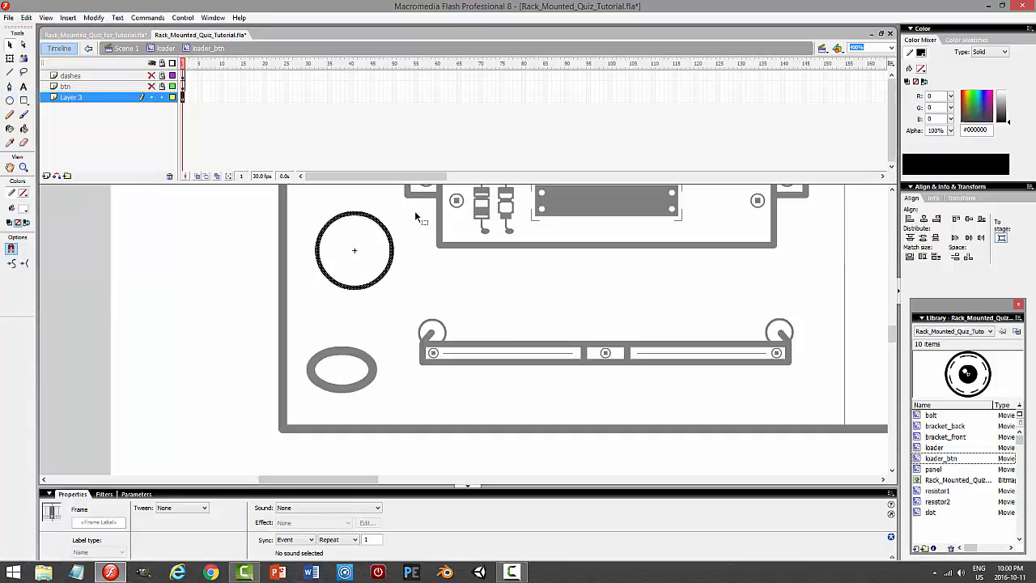
pyautogui.click(157, 225)
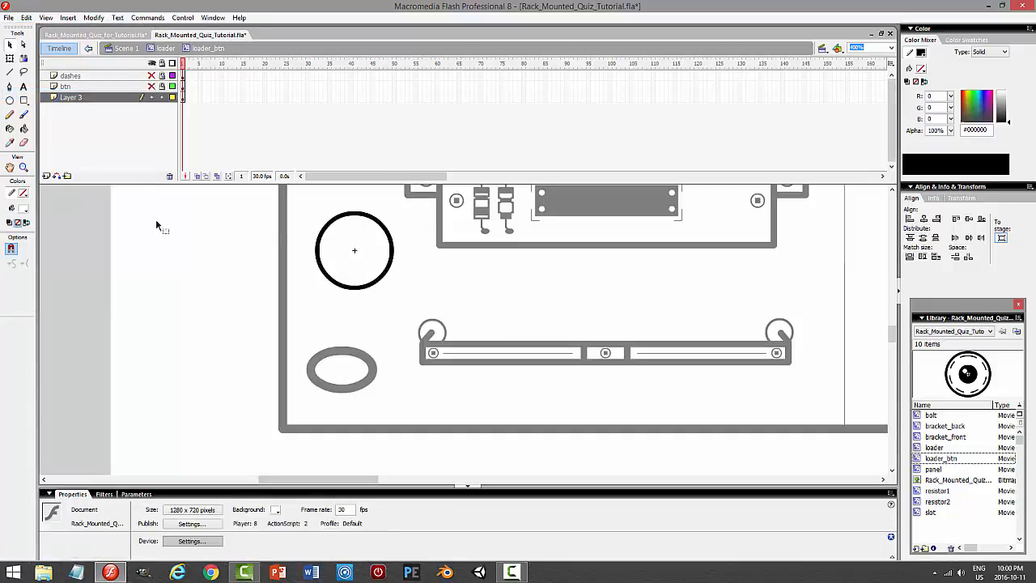
# - Fill the copied circle on Layer 3 with light grey (#CCCCCC) and delete its black outline
pyautogui.click(24, 129)
pyautogui.click(23, 208)
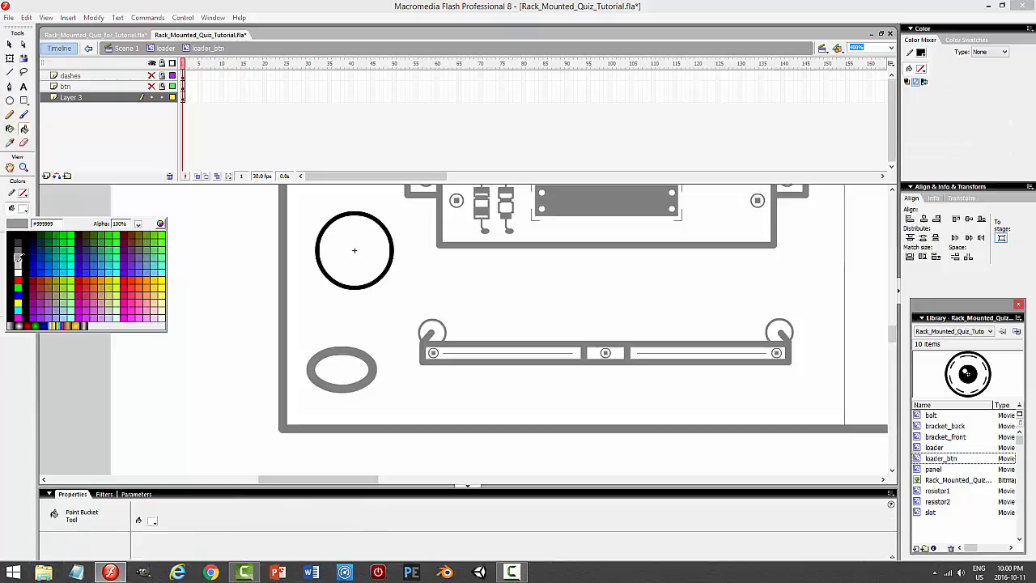
pyautogui.click(18, 258)
pyautogui.click(341, 248)
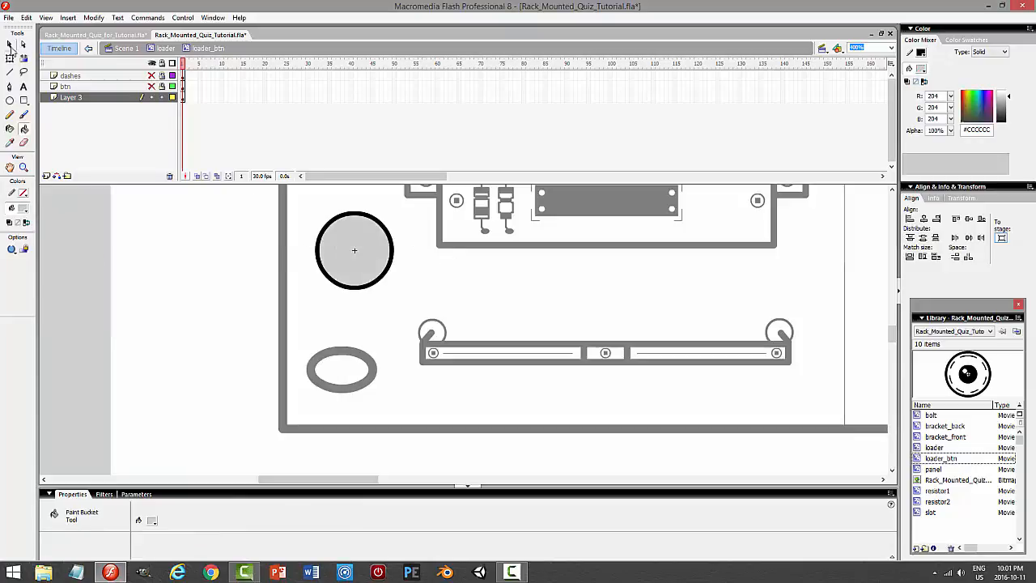
pyautogui.click(10, 45)
pyautogui.click(358, 220)
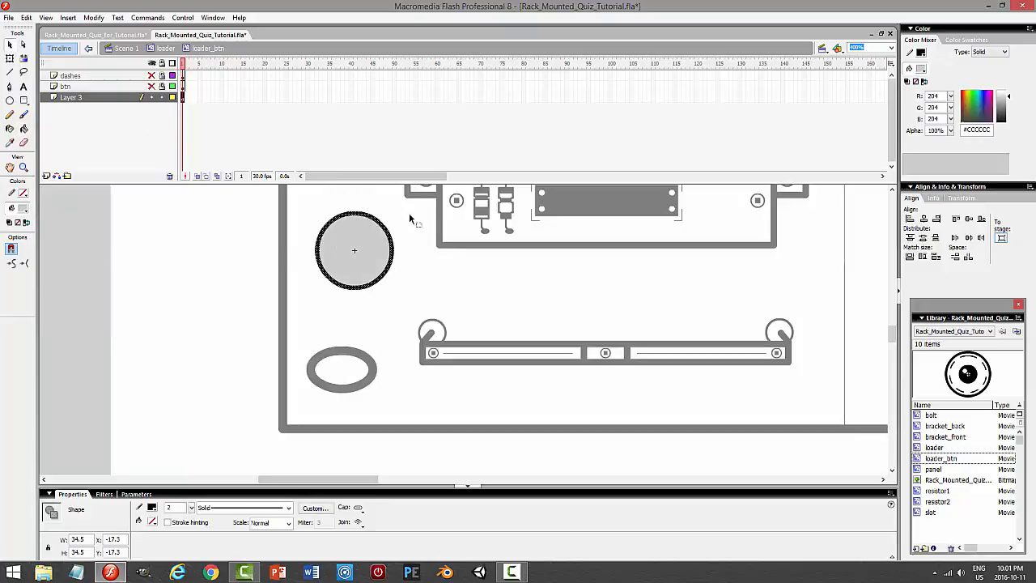
pyautogui.press('Delete')
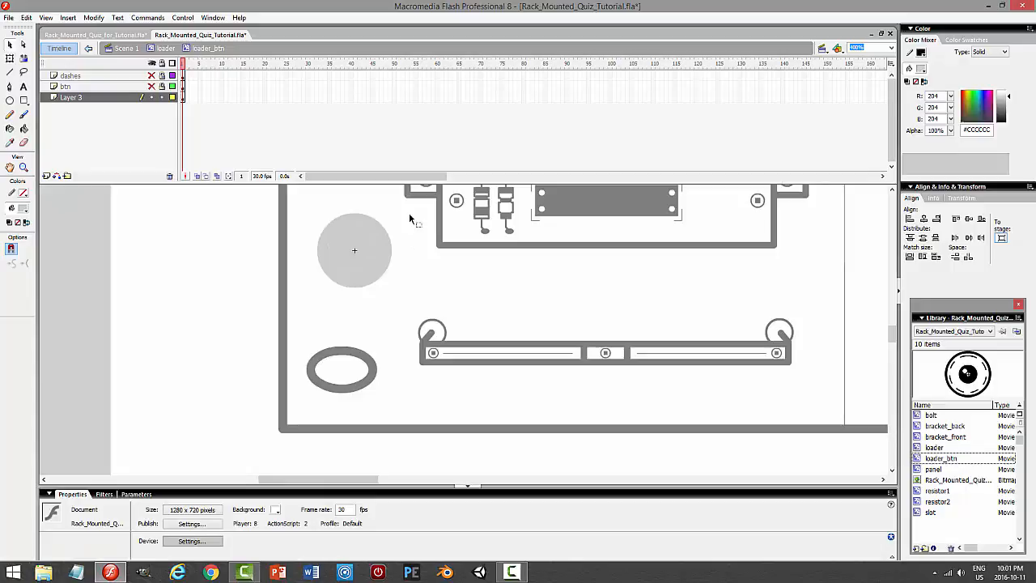
# - Show the btn and dashes layers, enlarge the grey circle around its centre to about 40.5 px wide, and test the movie
pyautogui.click(151, 86)
pyautogui.click(151, 75)
pyautogui.click(120, 97)
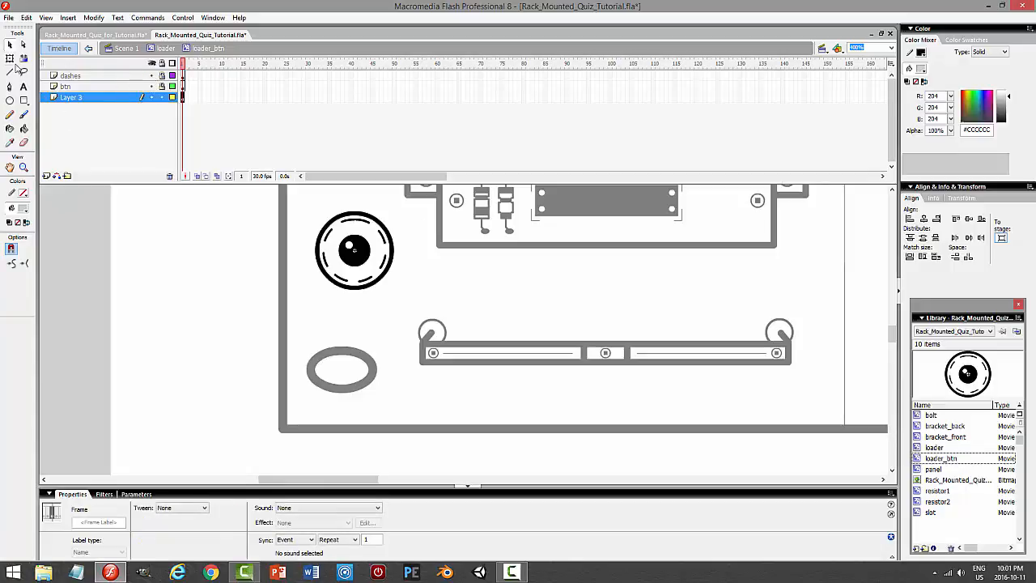
pyautogui.click(10, 59)
pyautogui.click(376, 235)
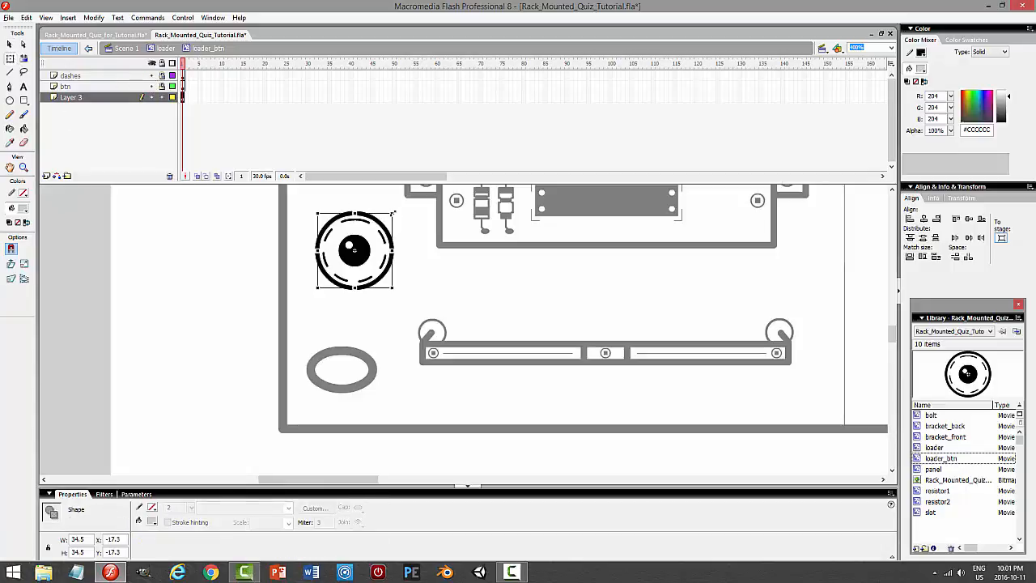
pyautogui.moveTo(394, 213); pyautogui.dragTo(400, 207)
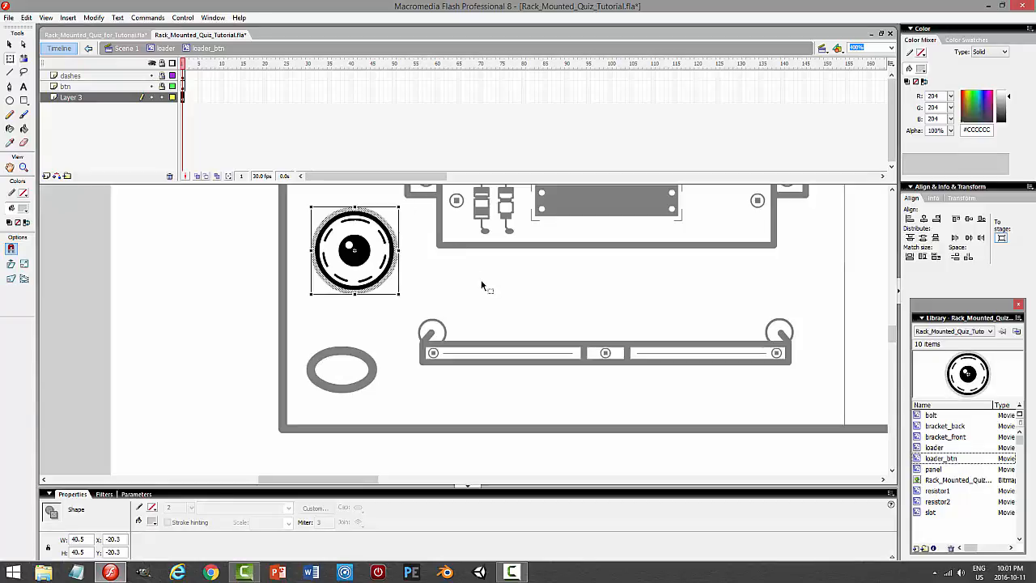
pyautogui.click(483, 284)
pyautogui.hotkey('ctrl', 'Return')
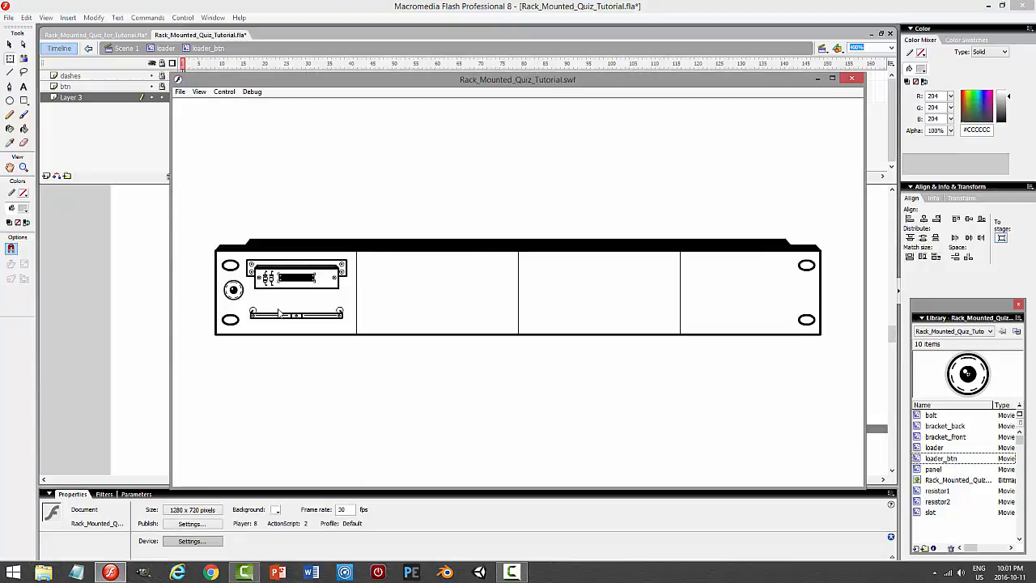
# - Close the test movie and set the stroke height of the dashed ring on the dashes layer to 2
pyautogui.click(850, 79)
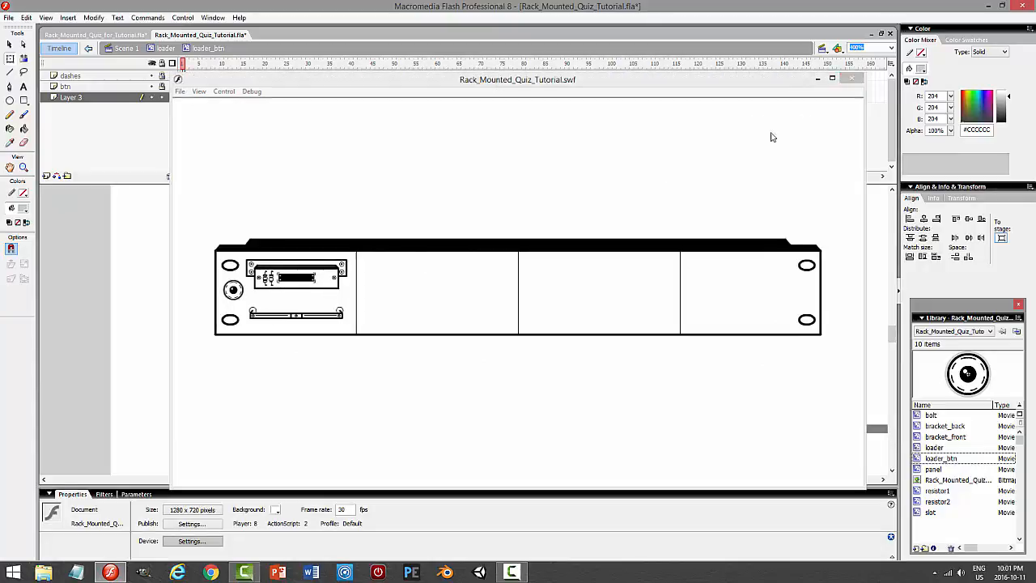
pyautogui.click(166, 97)
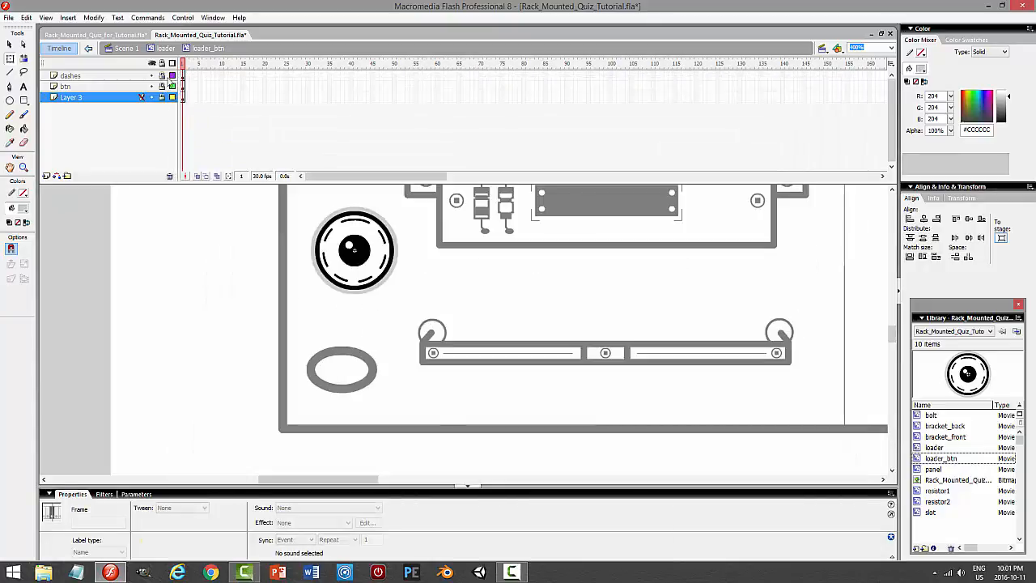
pyautogui.click(70, 76)
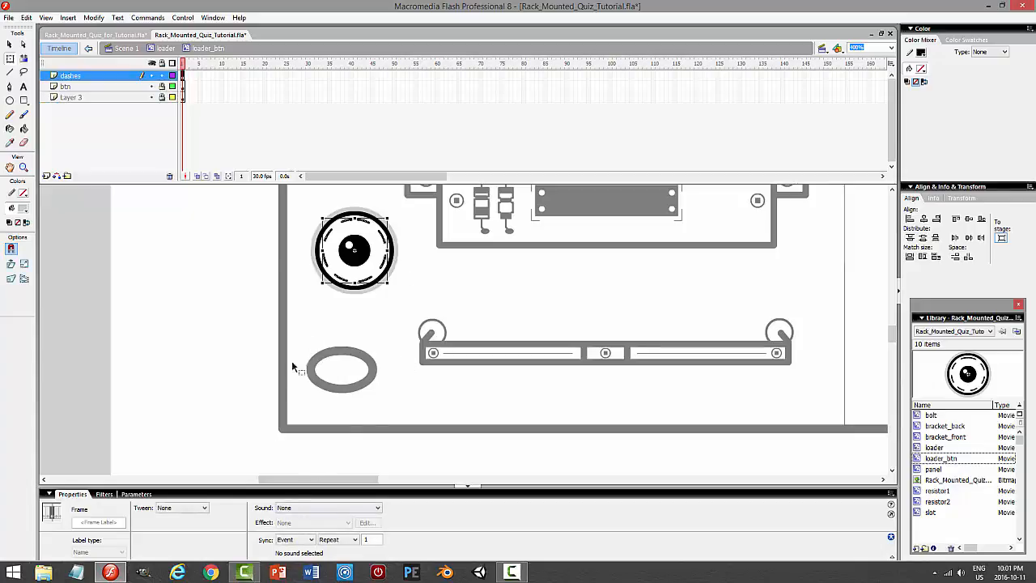
pyautogui.click(9, 45)
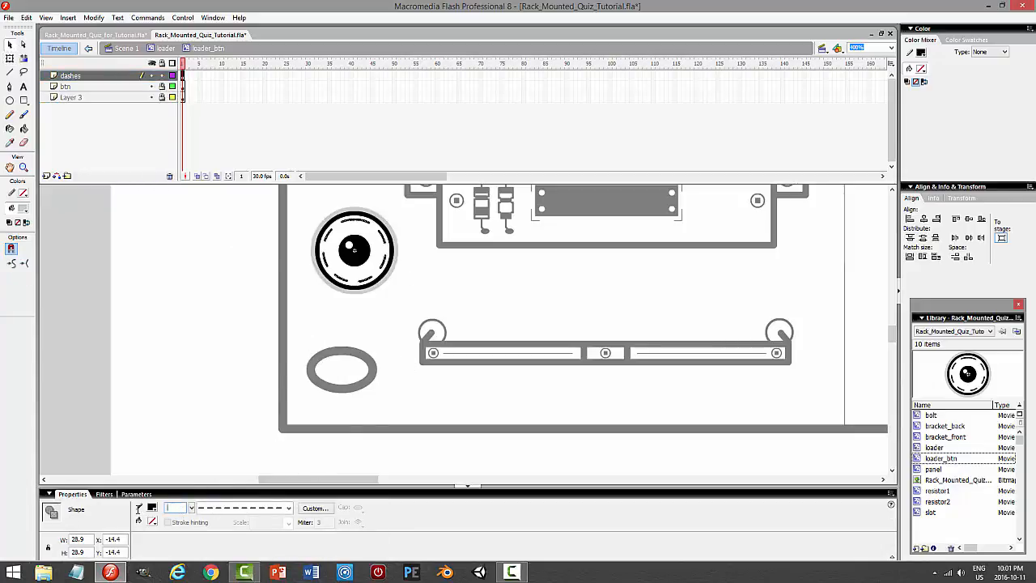
pyautogui.write('3')
pyautogui.press('Return')
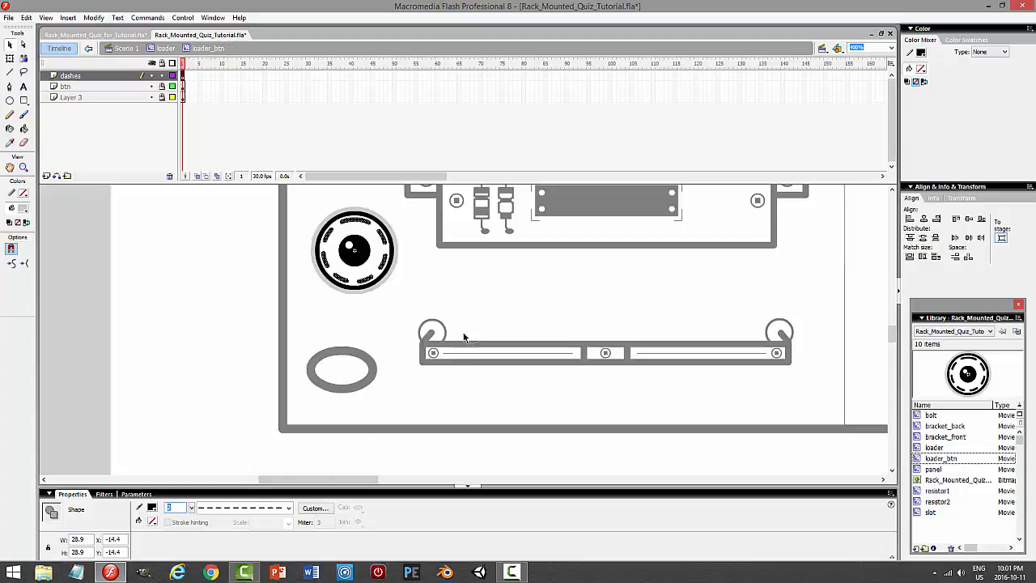
pyautogui.click(487, 279)
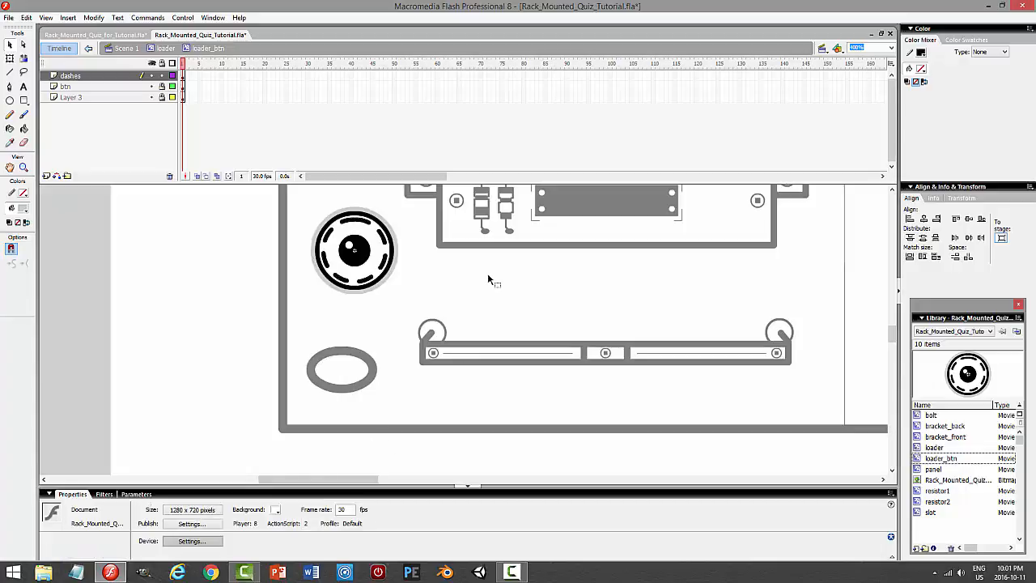
# - Copy the dashed ring on the dashes layer and unlock the btn layer
pyautogui.click(361, 227)
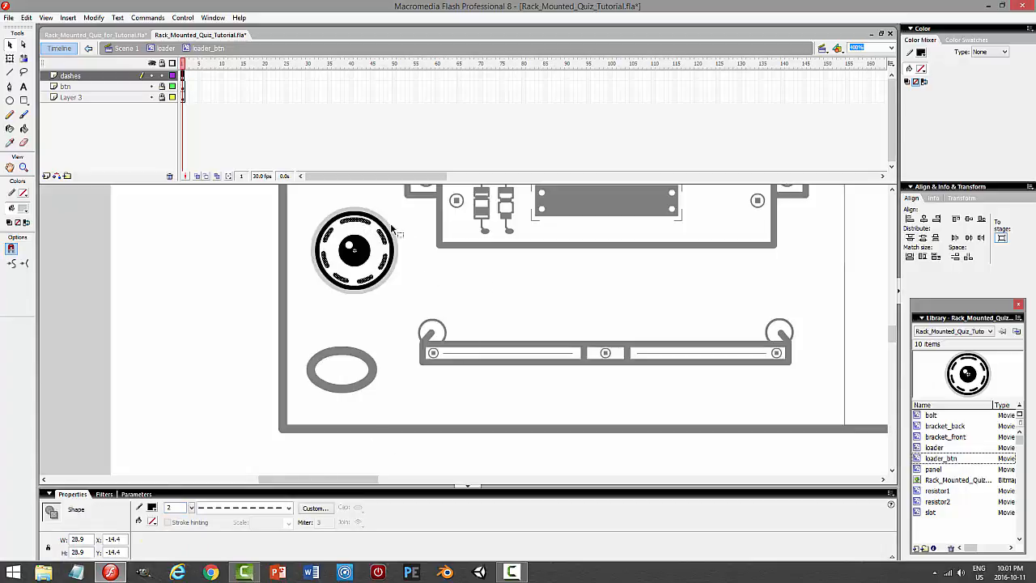
pyautogui.click(27, 17)
pyautogui.click(121, 69)
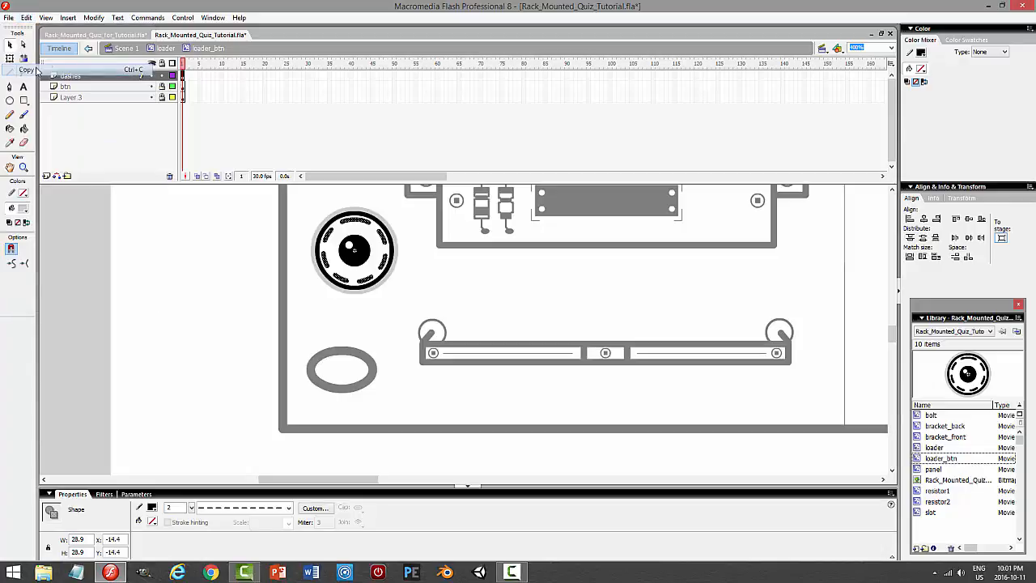
pyautogui.click(161, 75)
pyautogui.click(108, 87)
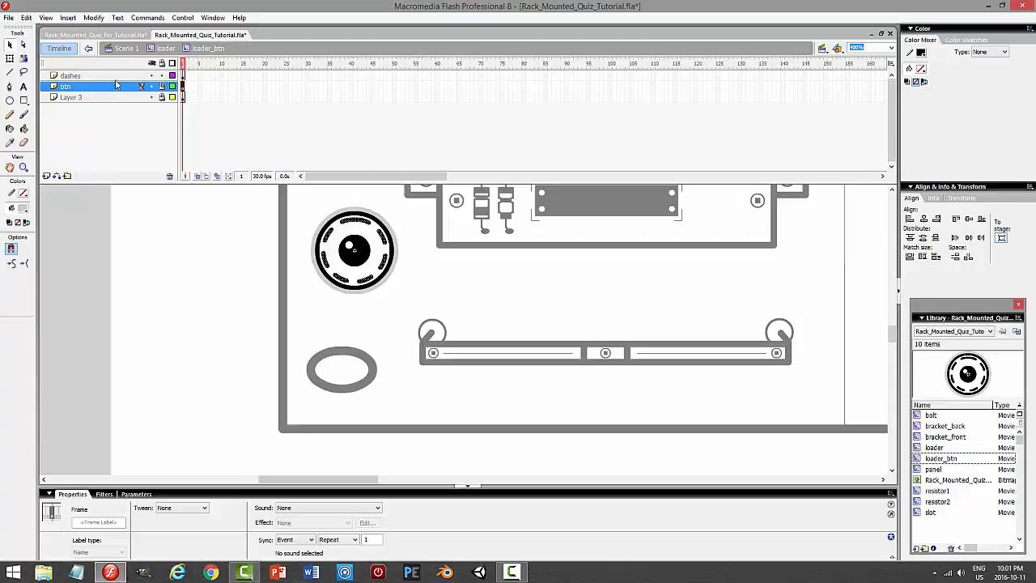
pyautogui.click(161, 76)
pyautogui.click(161, 96)
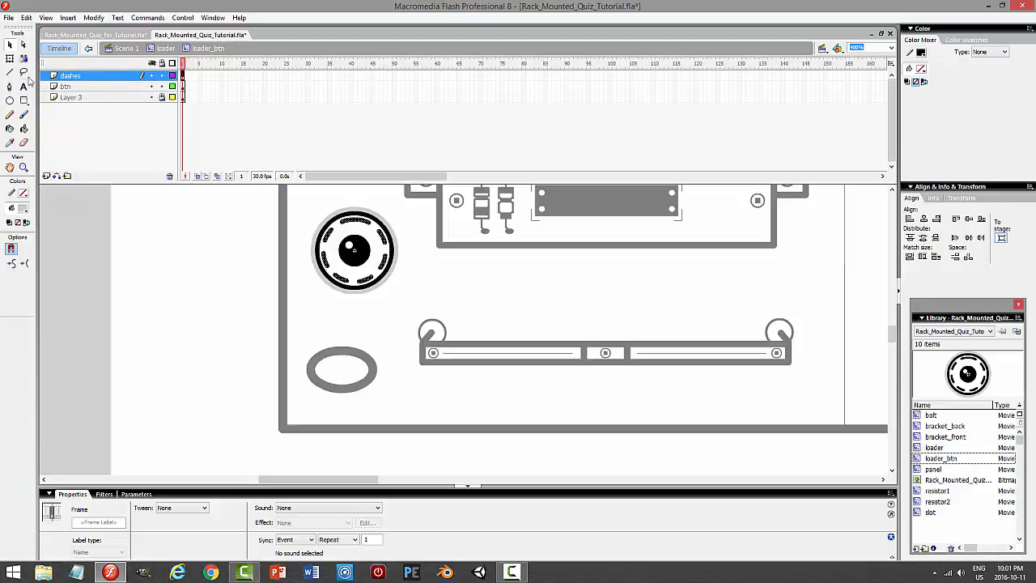
# - Cut the dashed ring from the dashes layer and paste it in place onto the btn layer
pyautogui.click(173, 225)
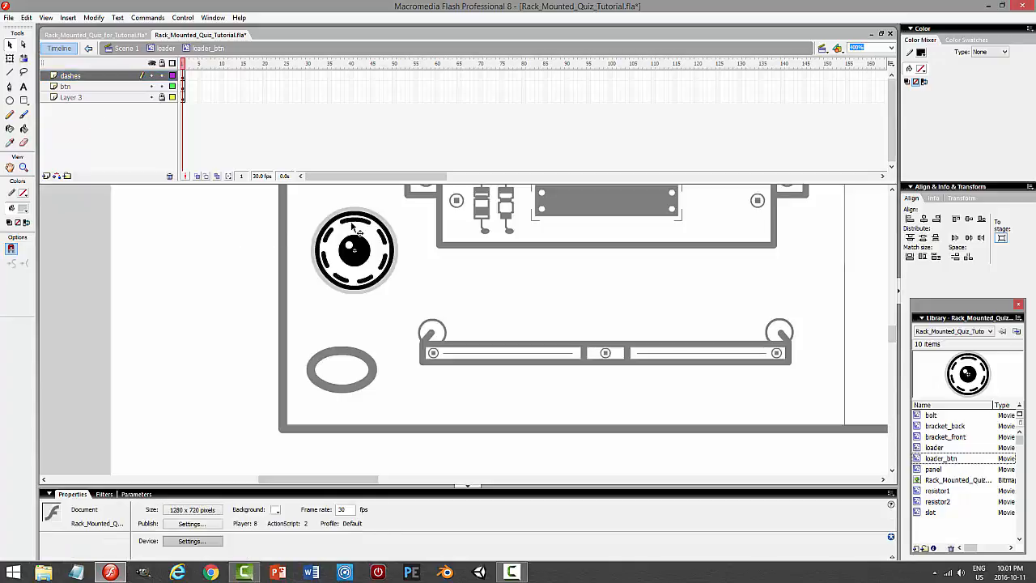
pyautogui.click(353, 226)
pyautogui.click(27, 17)
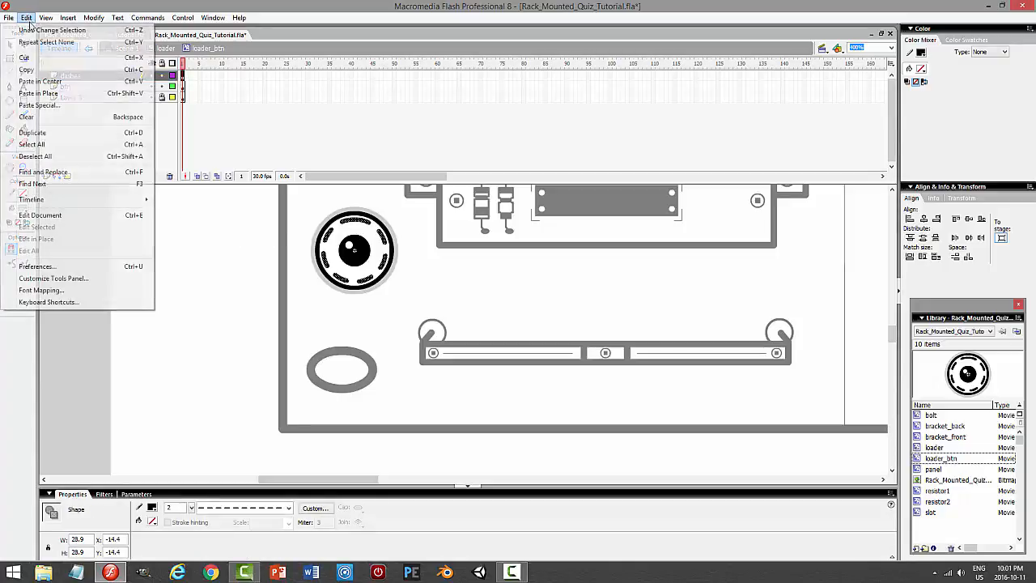
pyautogui.click(25, 57)
pyautogui.click(81, 86)
pyautogui.click(27, 17)
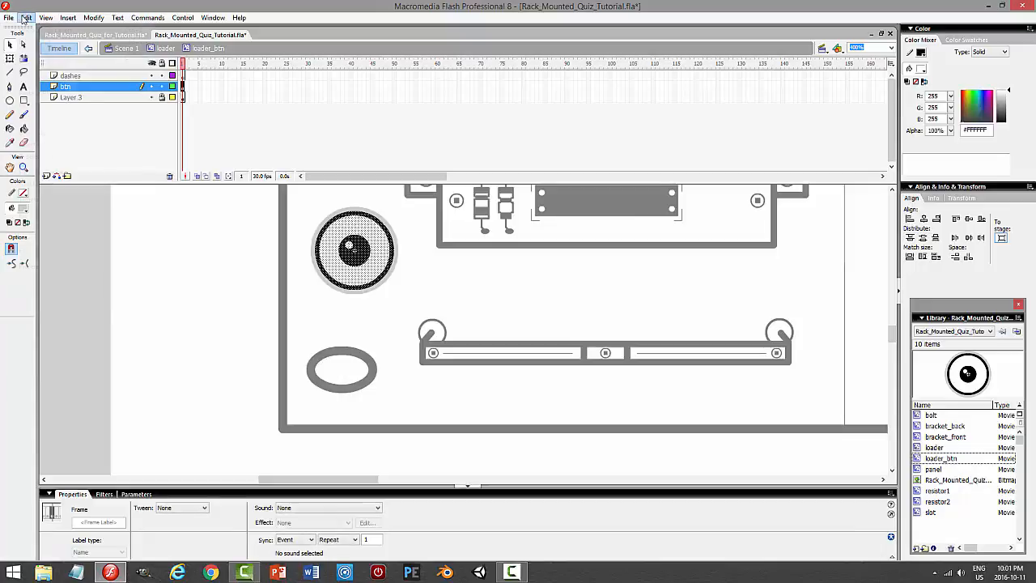
pyautogui.click(47, 95)
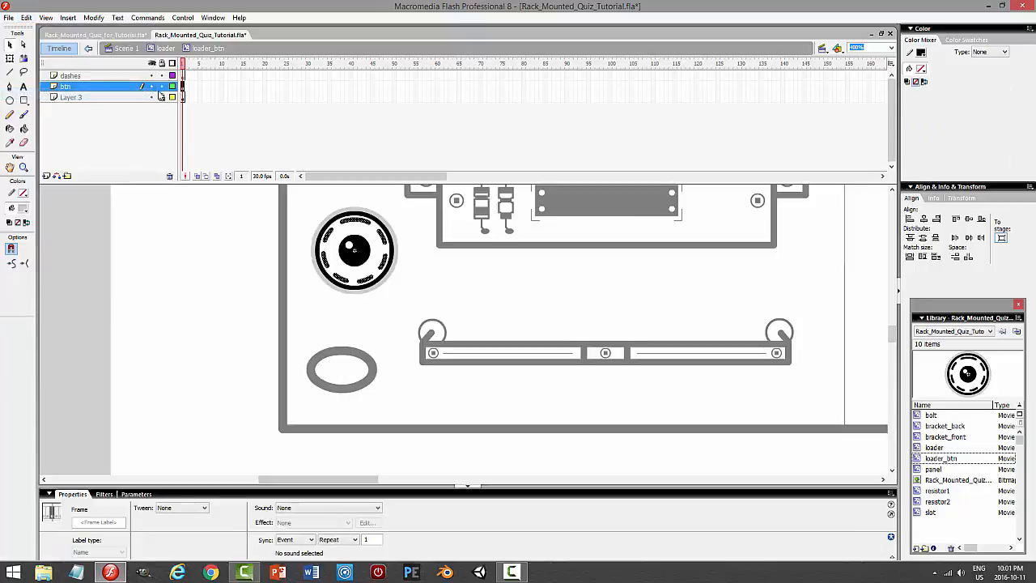
# - Copy the dashed ring from the btn layer, lock that layer, and paste the ring in place onto the dashes layer
pyautogui.click(419, 280)
pyautogui.click(379, 243)
pyautogui.click(397, 242)
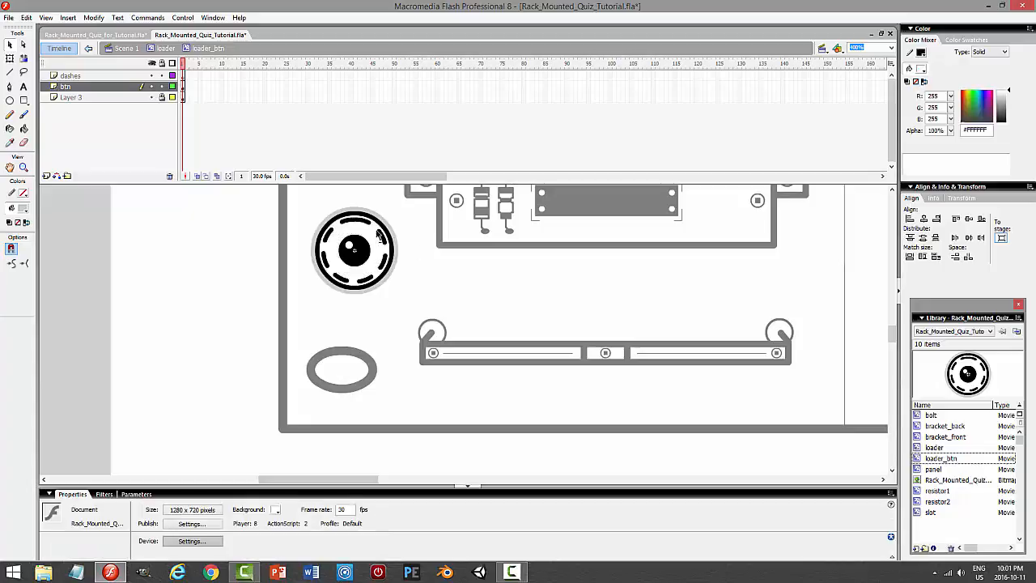
pyautogui.click(366, 229)
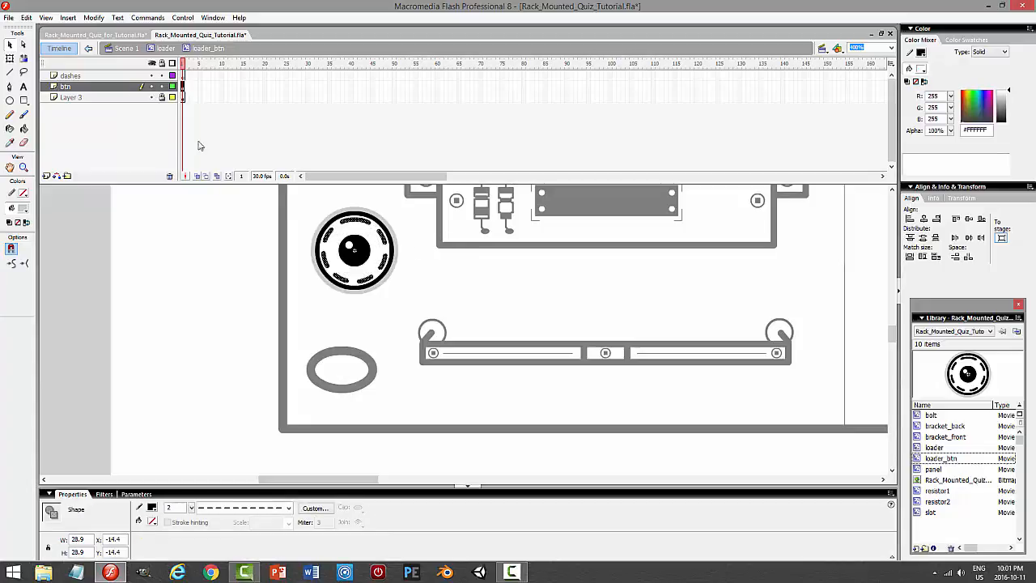
pyautogui.click(26, 18)
pyautogui.click(29, 70)
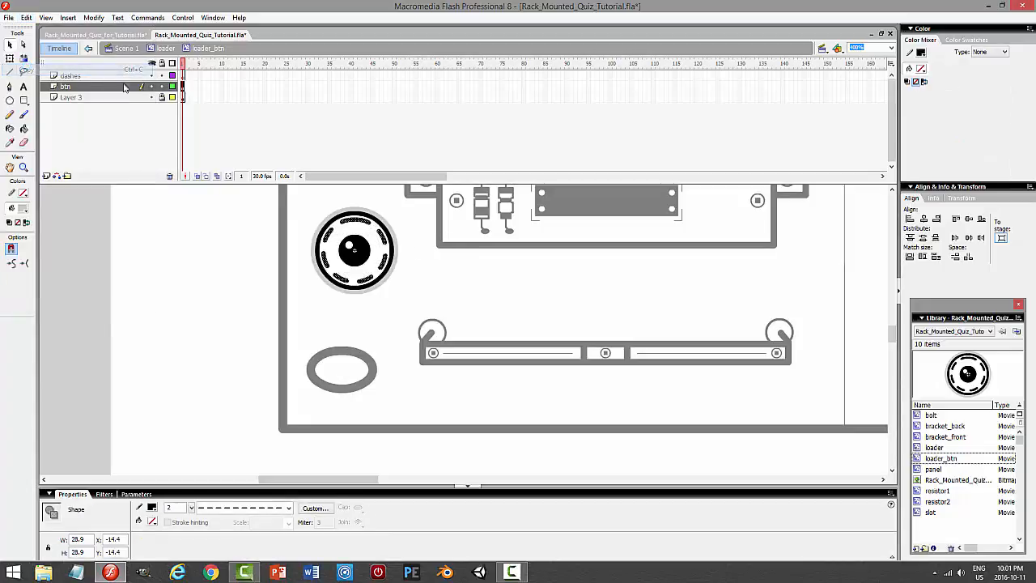
pyautogui.click(162, 87)
pyautogui.click(81, 75)
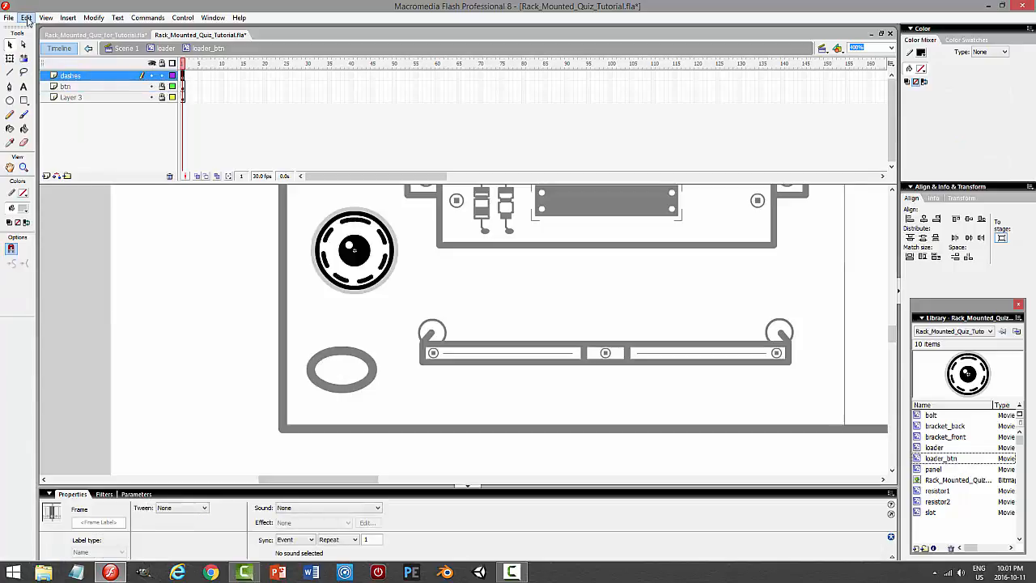
pyautogui.click(26, 17)
pyautogui.click(38, 93)
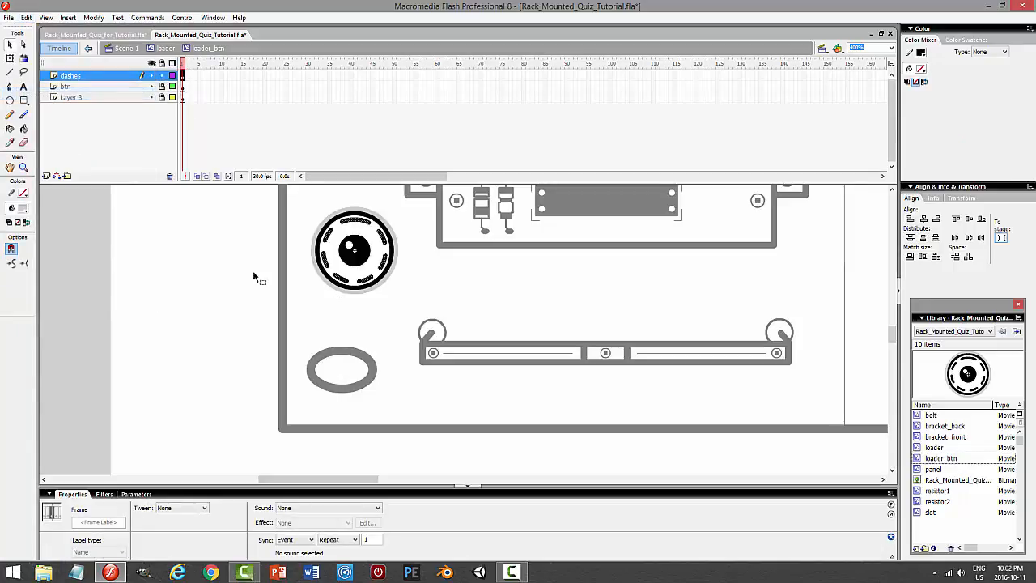
# - Change the stroke style of the ring on the dashes layer to Solid
pyautogui.click(348, 281)
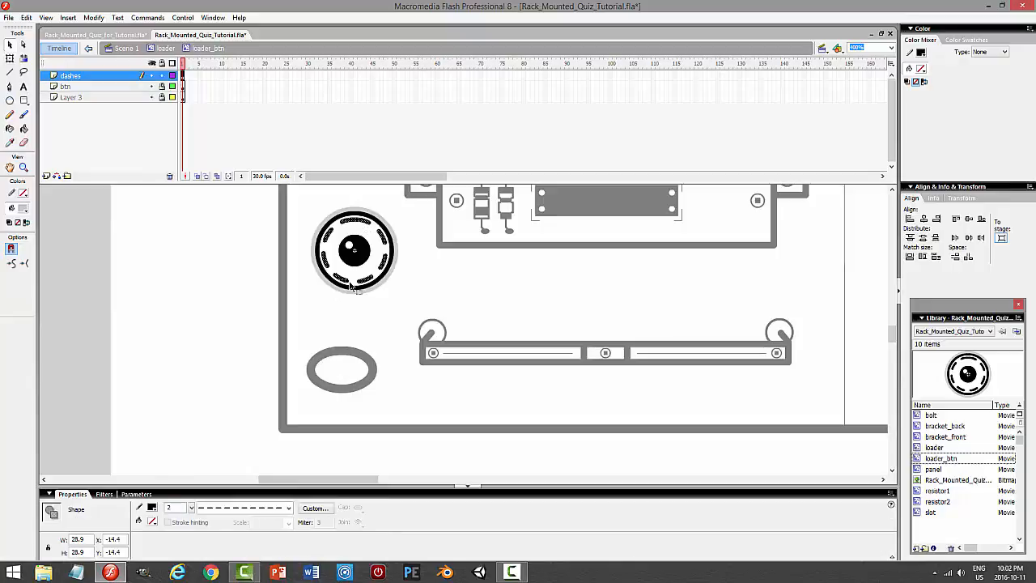
pyautogui.click(217, 508)
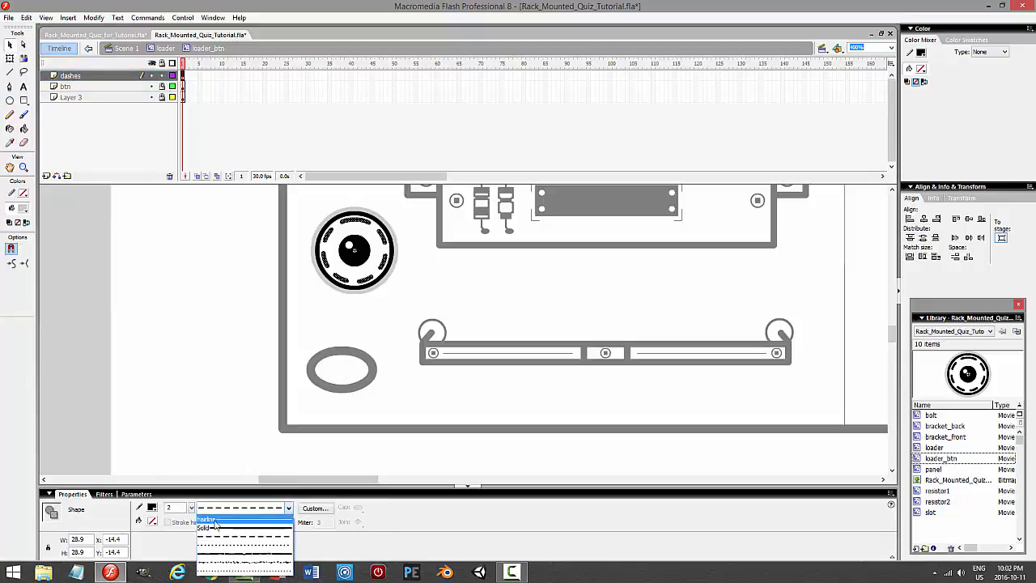
pyautogui.click(250, 519)
pyautogui.click(433, 277)
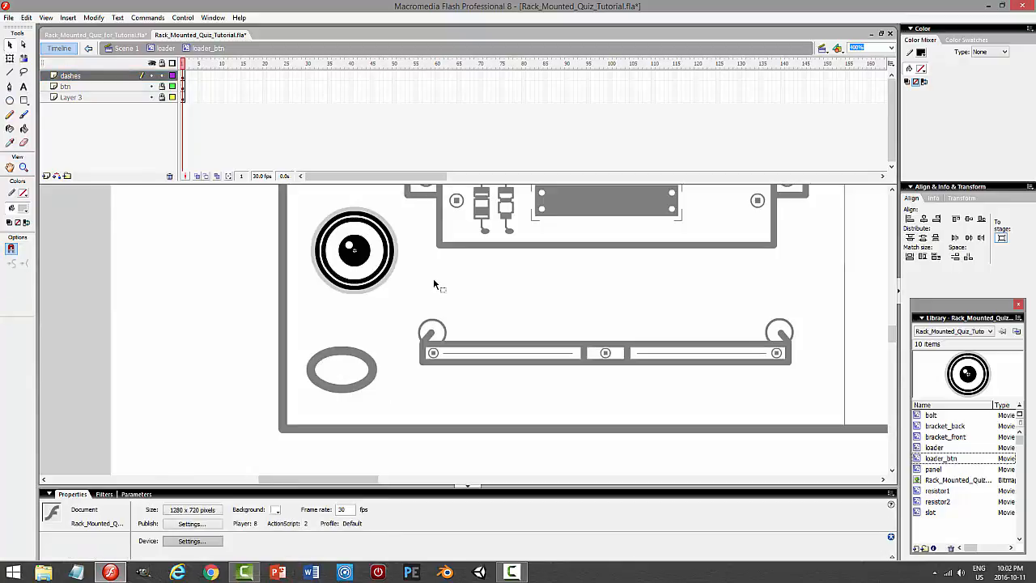
# - Duplicate the solid ring in place on the dashes layer and shrink the copy around its centre to about 25.6 px wide
pyautogui.click(368, 230)
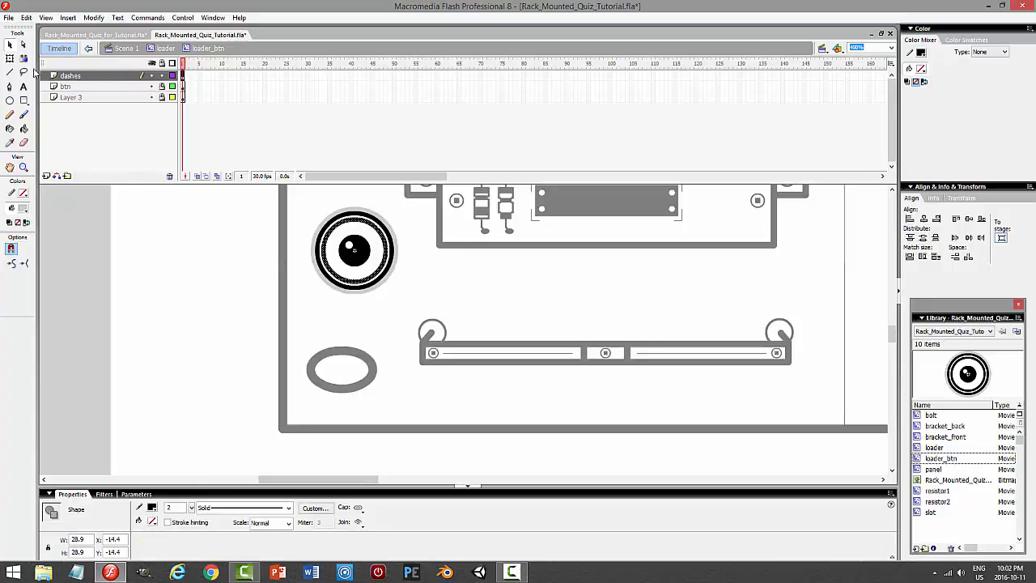
pyautogui.click(26, 18)
pyautogui.click(27, 18)
pyautogui.click(27, 18)
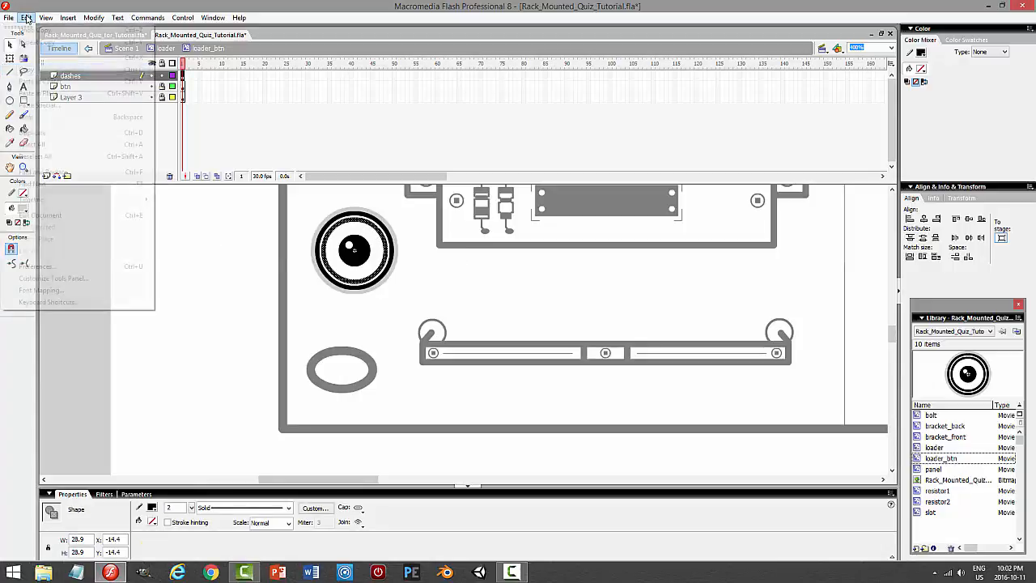
pyautogui.click(76, 94)
pyautogui.press('q')
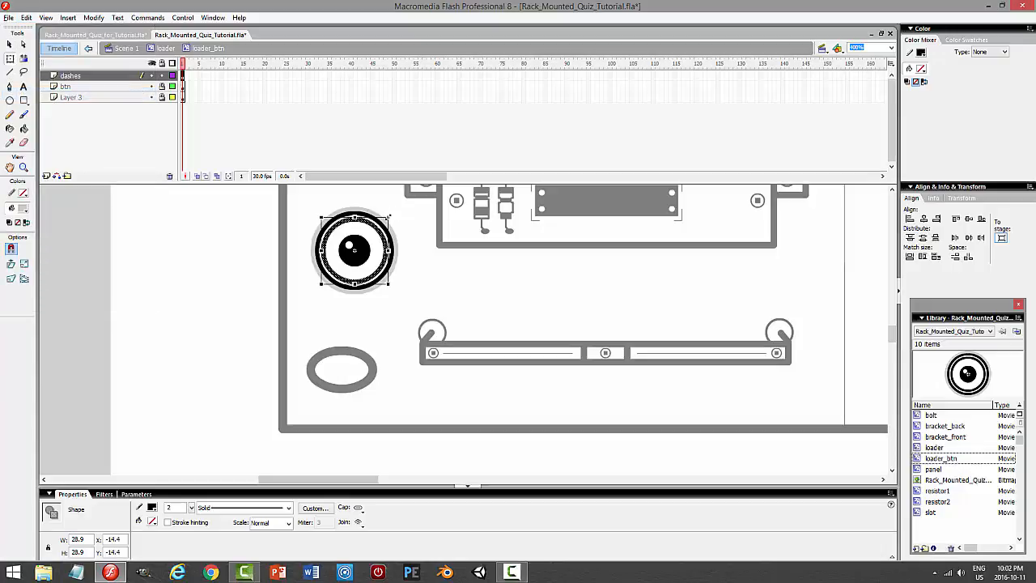
pyautogui.moveTo(390, 216); pyautogui.dragTo(385, 219)
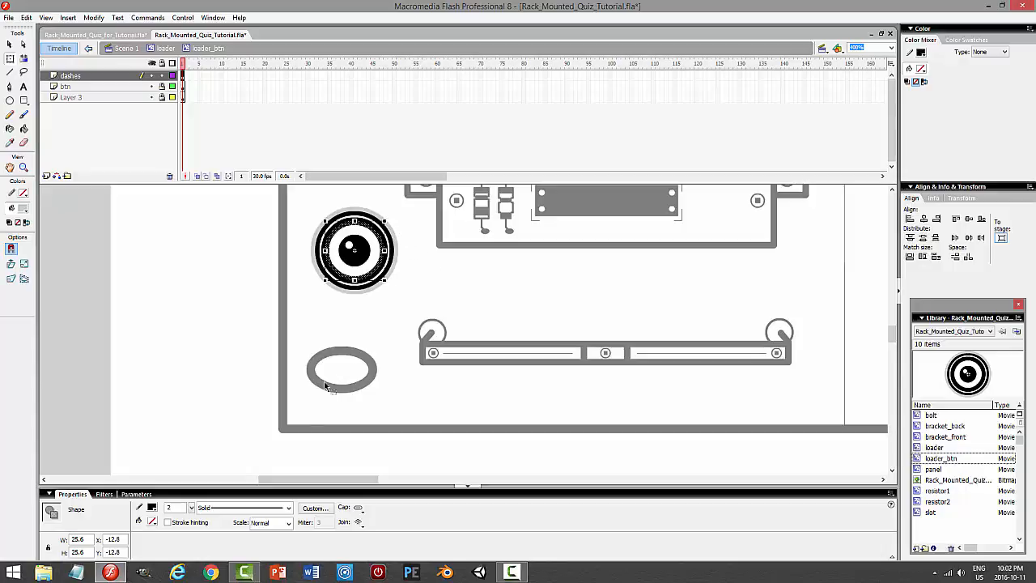
# - Give the inner ring a hairline stroke and scale it down slightly more around its centre
pyautogui.click(257, 508)
pyautogui.click(250, 518)
pyautogui.click(434, 275)
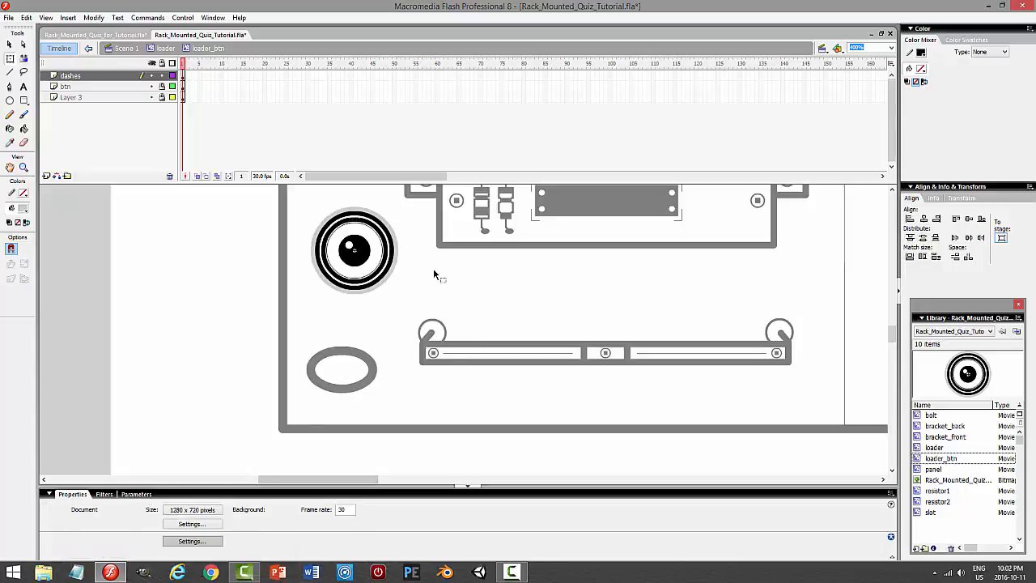
pyautogui.click(380, 239)
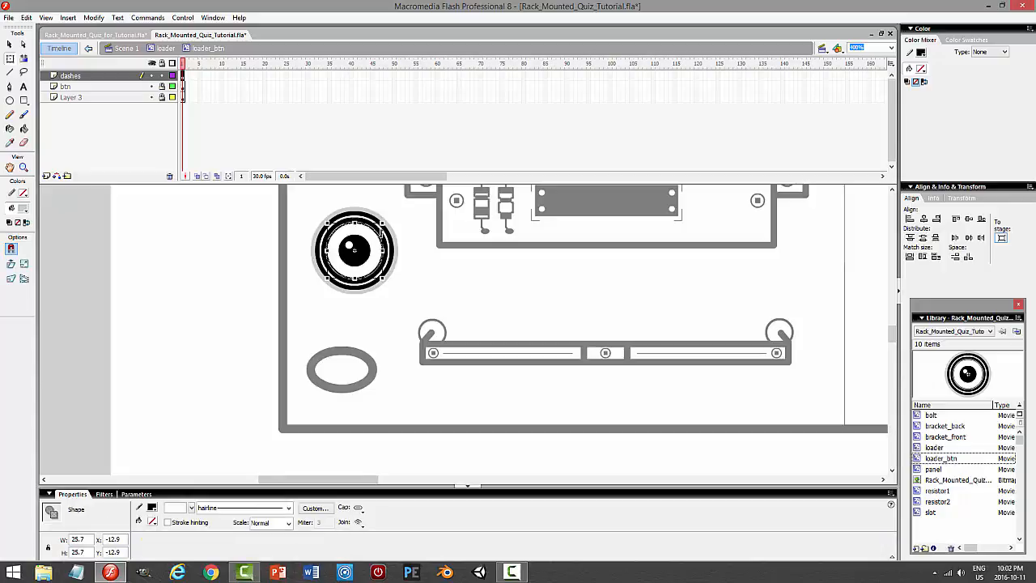
pyautogui.moveTo(383, 223); pyautogui.dragTo(380, 226)
pyautogui.click(435, 273)
# - Fill the band between the solid ring and the inner hairline circle with black (#000000) using the Paint Bucket
pyautogui.click(27, 132)
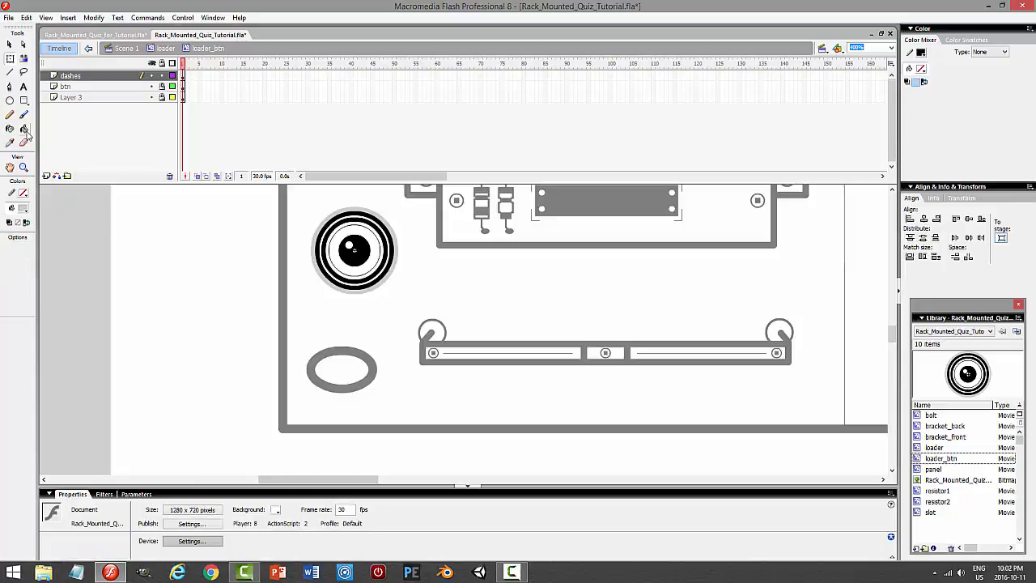
pyautogui.click(23, 208)
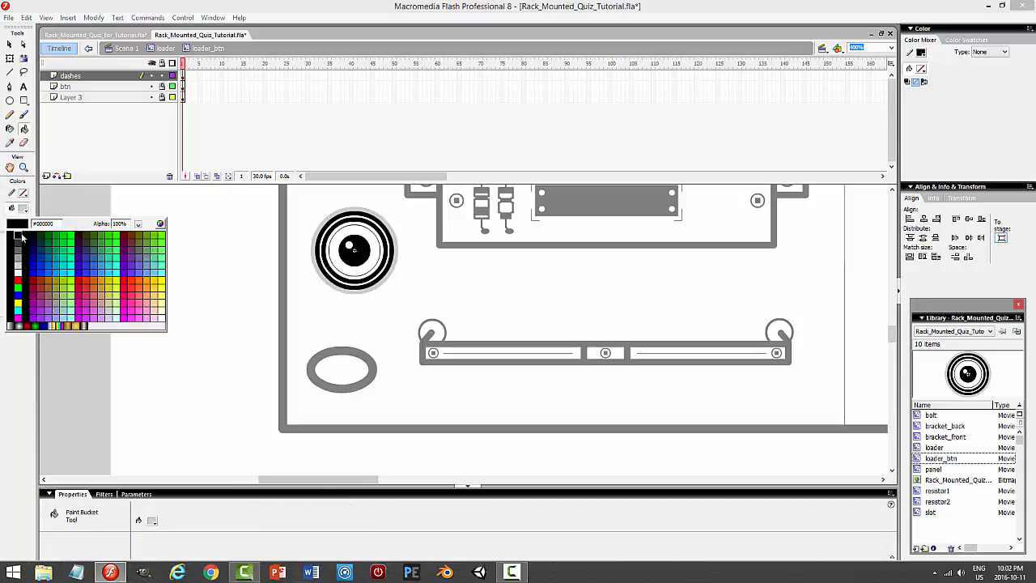
pyautogui.click(22, 236)
pyautogui.click(353, 220)
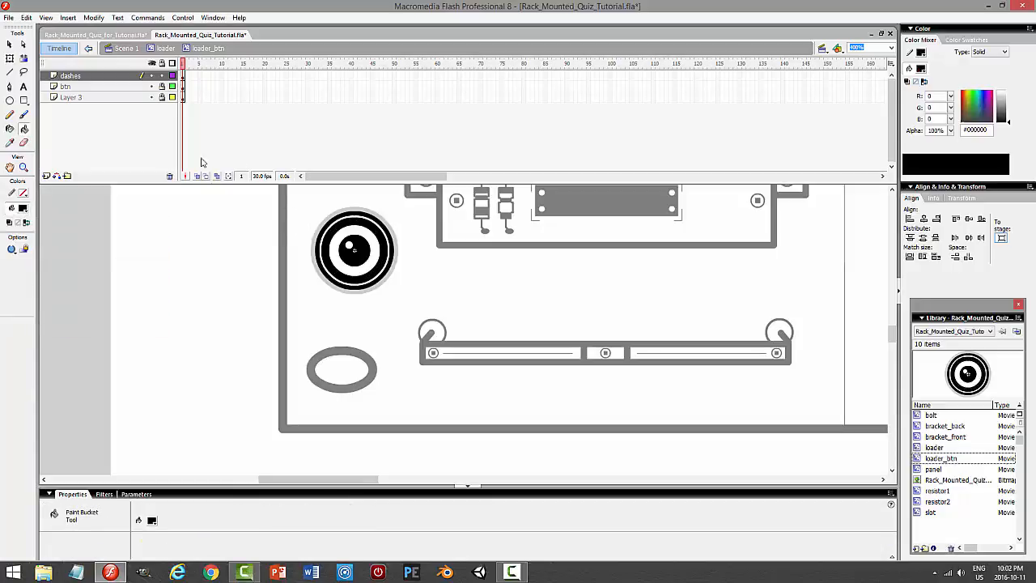
# - Delete the solid ring outline and the inner hairline outline around the black band
pyautogui.click(11, 45)
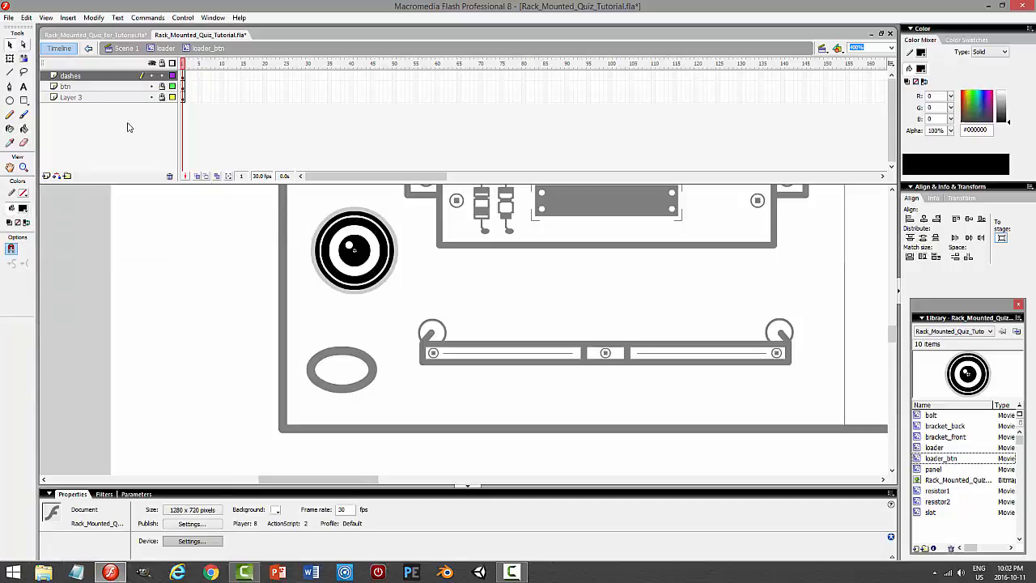
pyautogui.click(339, 227)
pyautogui.press('Delete')
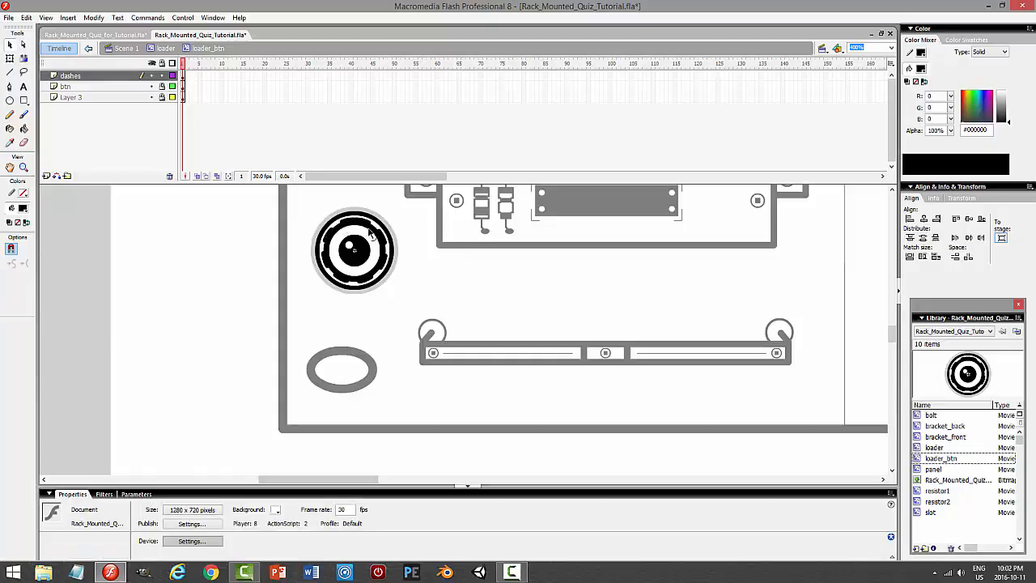
pyautogui.click(359, 227)
pyautogui.press('Delete')
# - Scale the black inner band around its centre to about 24 px wide
pyautogui.click(372, 230)
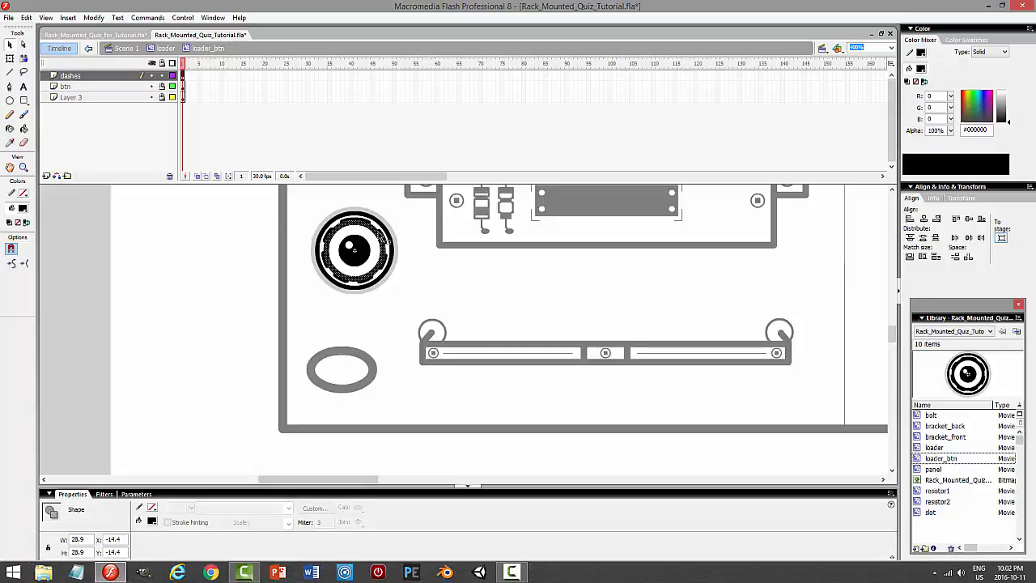
pyautogui.press('q')
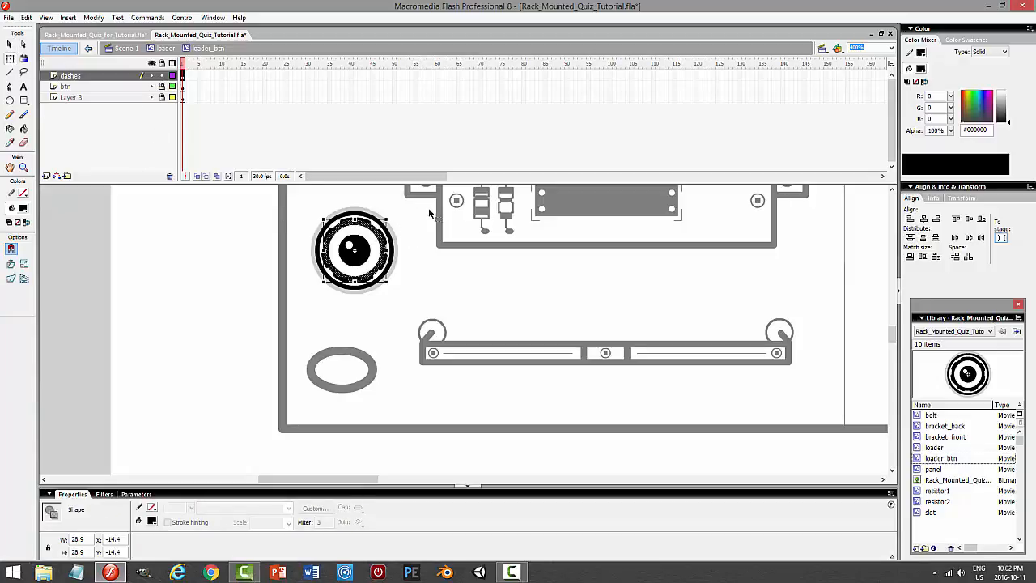
pyautogui.moveTo(385, 218); pyautogui.dragTo(381, 223)
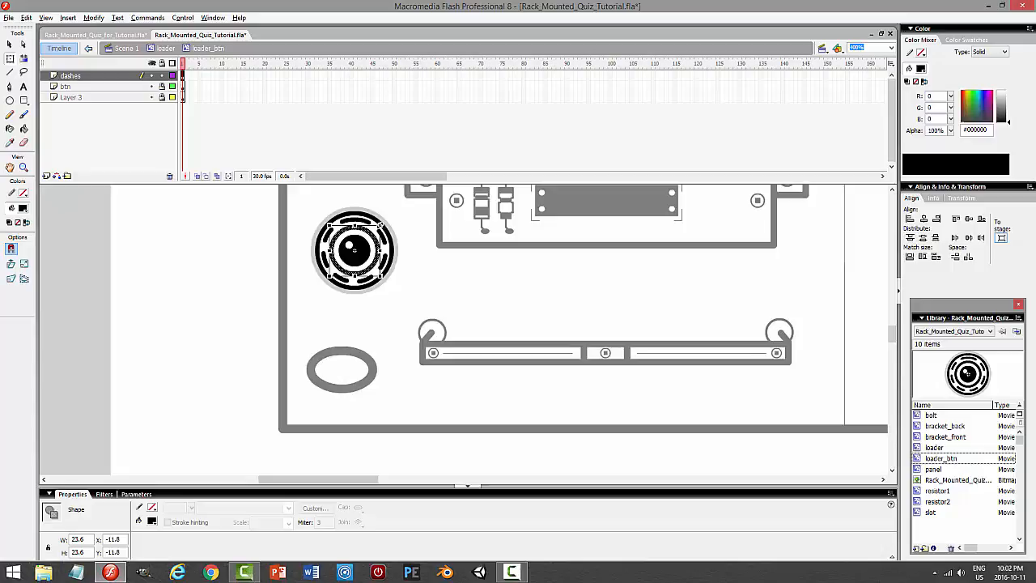
pyautogui.moveTo(381, 222); pyautogui.dragTo(385, 219)
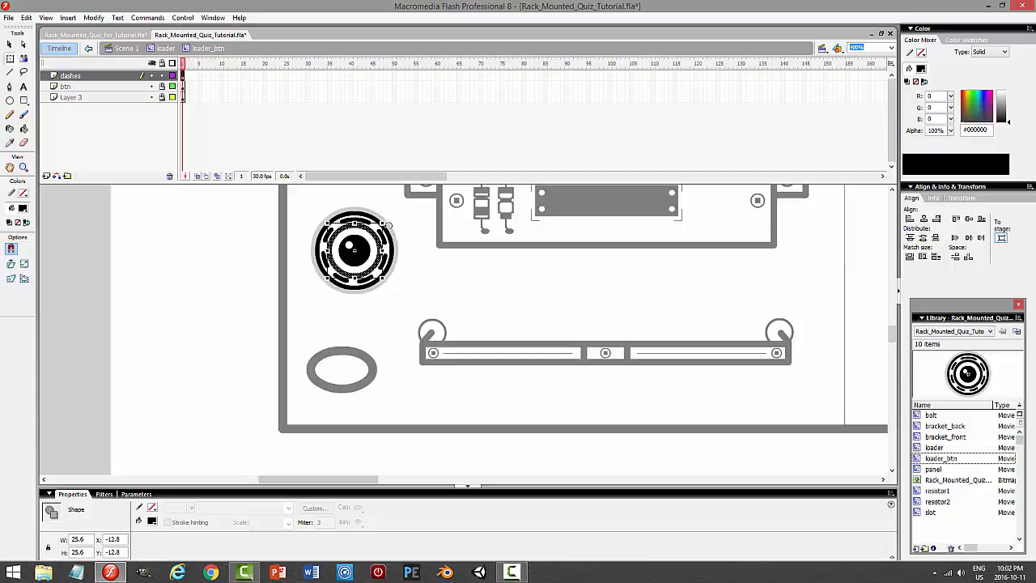
pyautogui.click(489, 263)
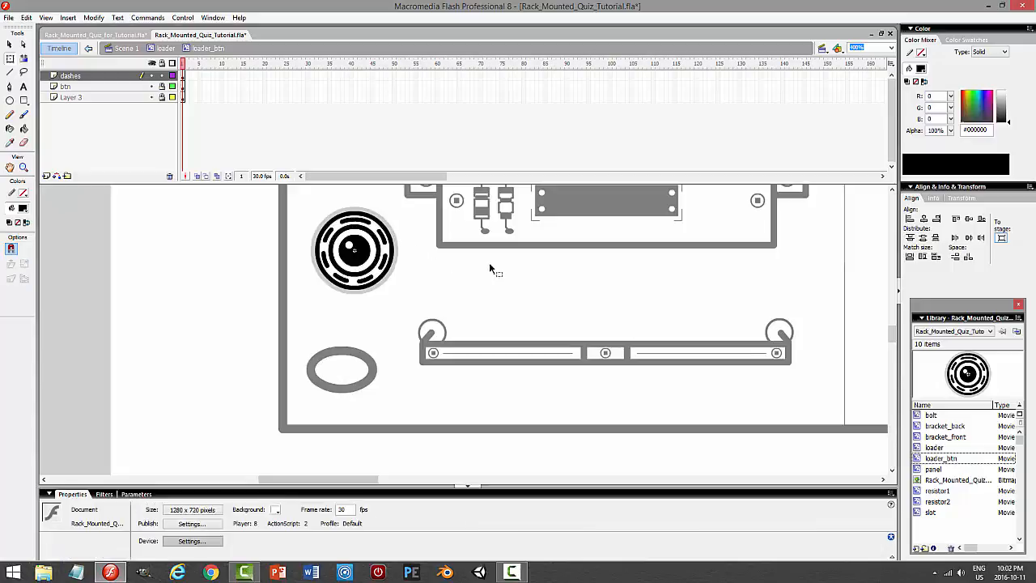
# - Rename the dashes layer to slices and Layer 3 to indent
pyautogui.doubleClick(105, 75)
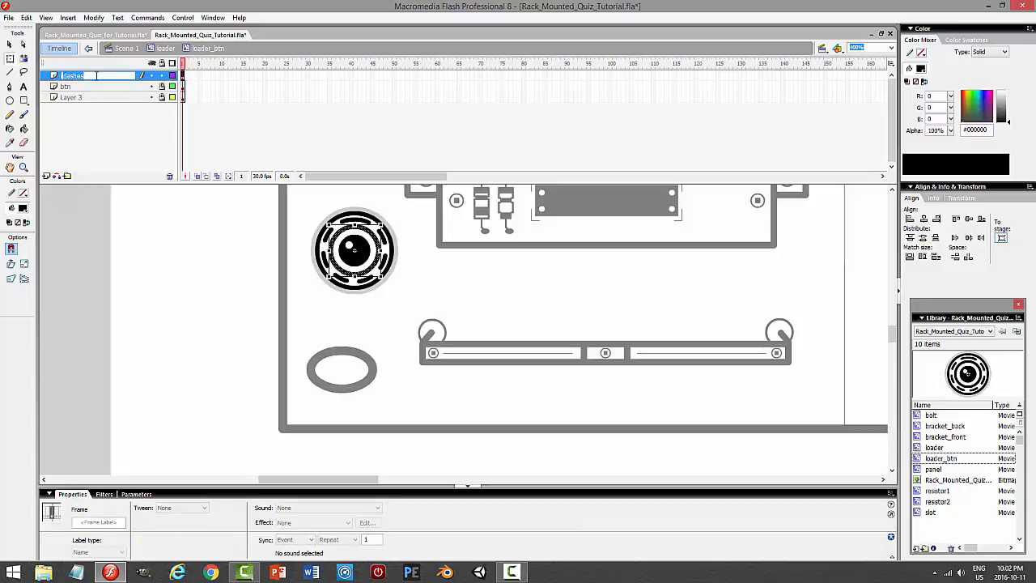
pyautogui.write('slices')
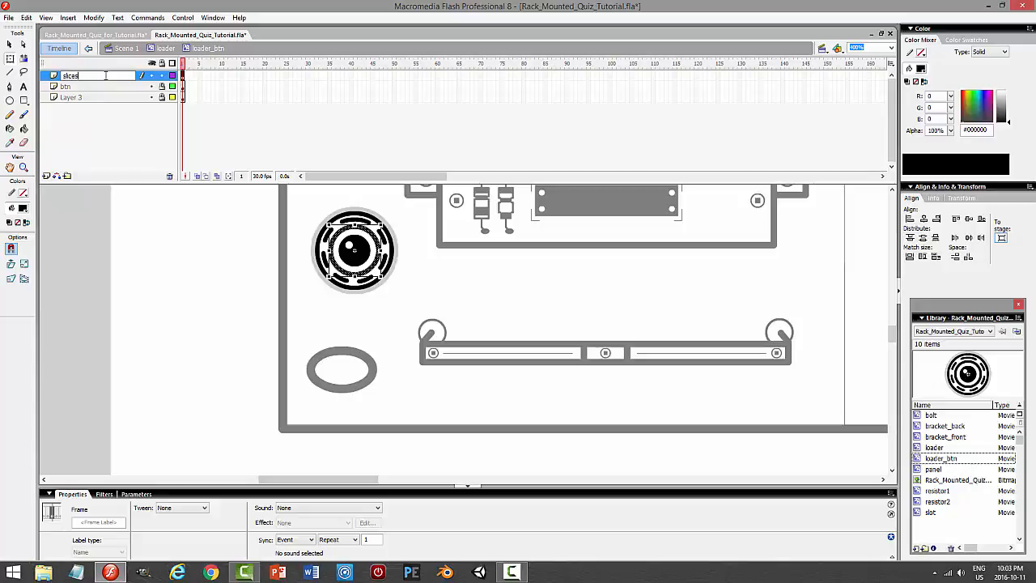
pyautogui.press('Return')
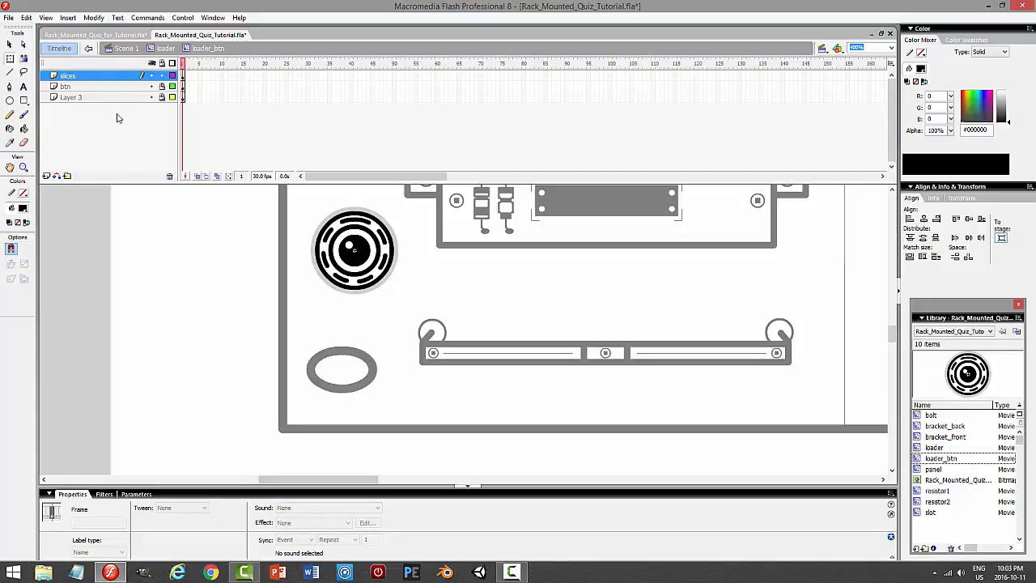
pyautogui.doubleClick(111, 103)
pyautogui.write('indent')
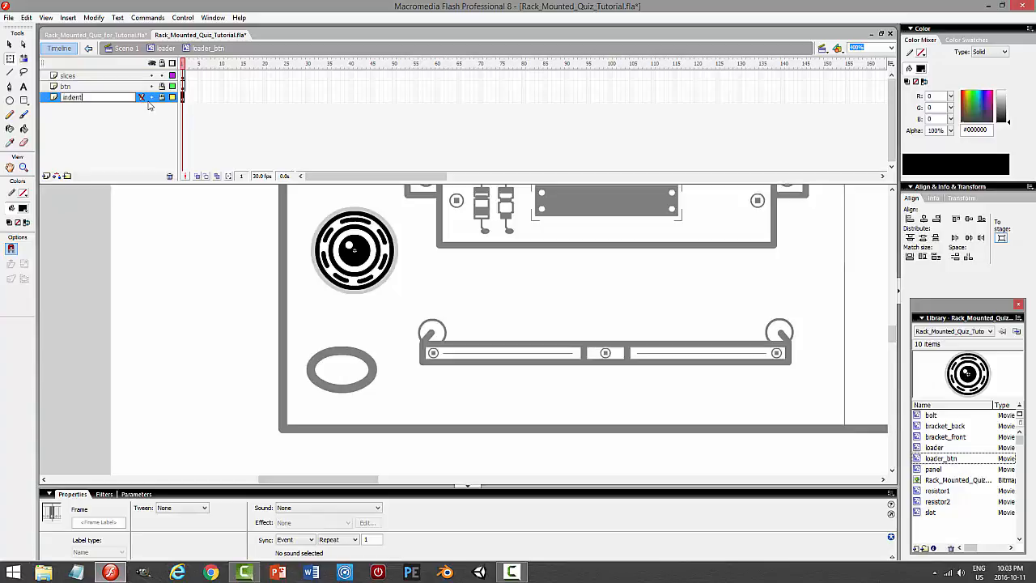
pyautogui.press('Return')
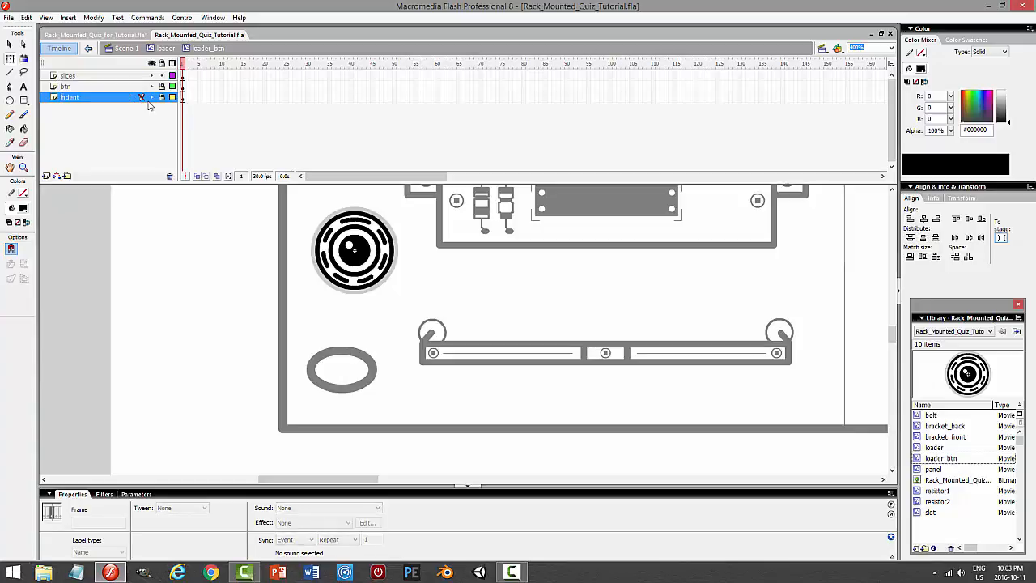
# - Draw two crossing diagonal hairlines in green (#66FF00) through the button's centre on the slices layer, with no fill
pyautogui.click(98, 75)
pyautogui.click(10, 71)
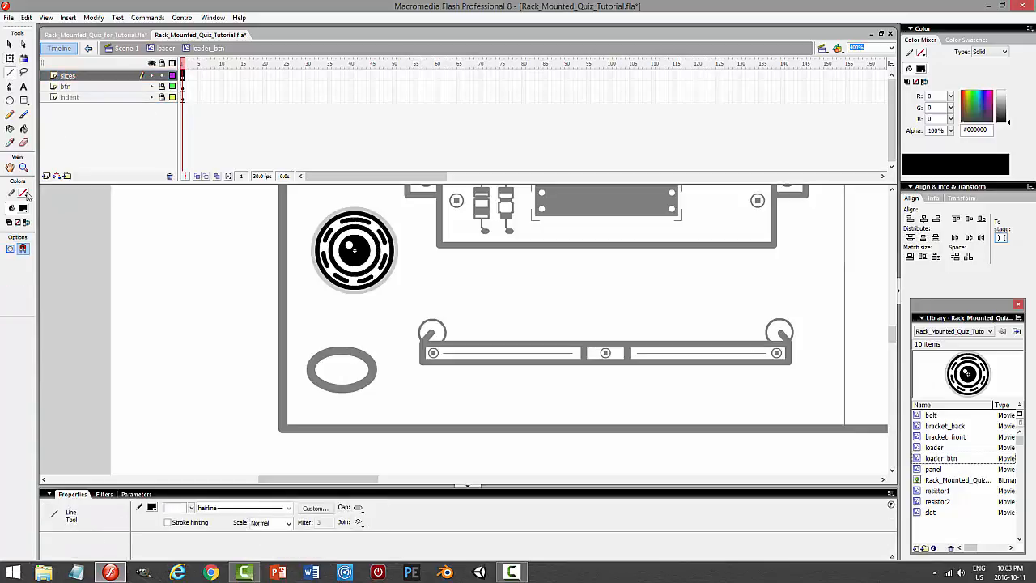
pyautogui.click(23, 207)
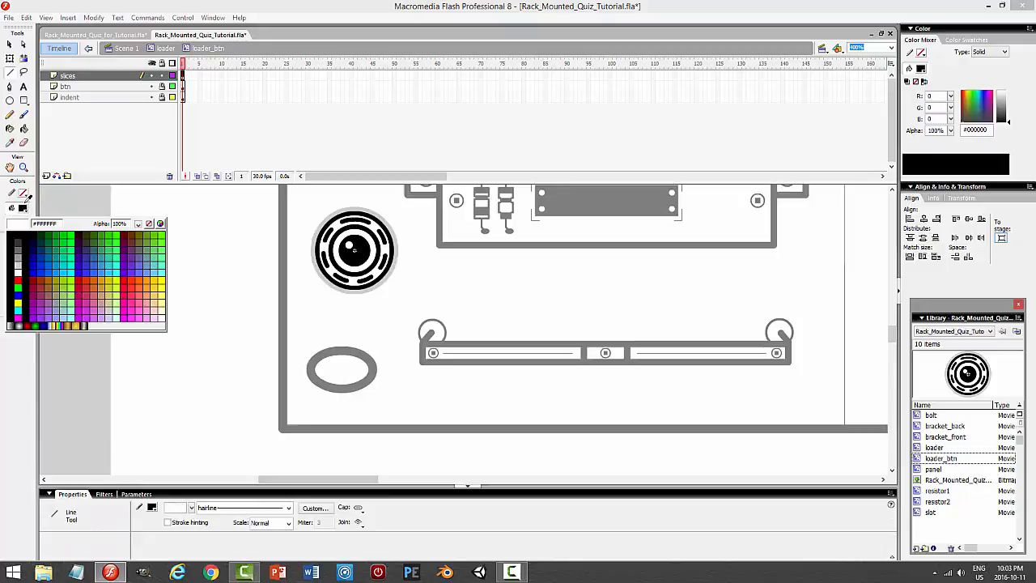
pyautogui.click(148, 224)
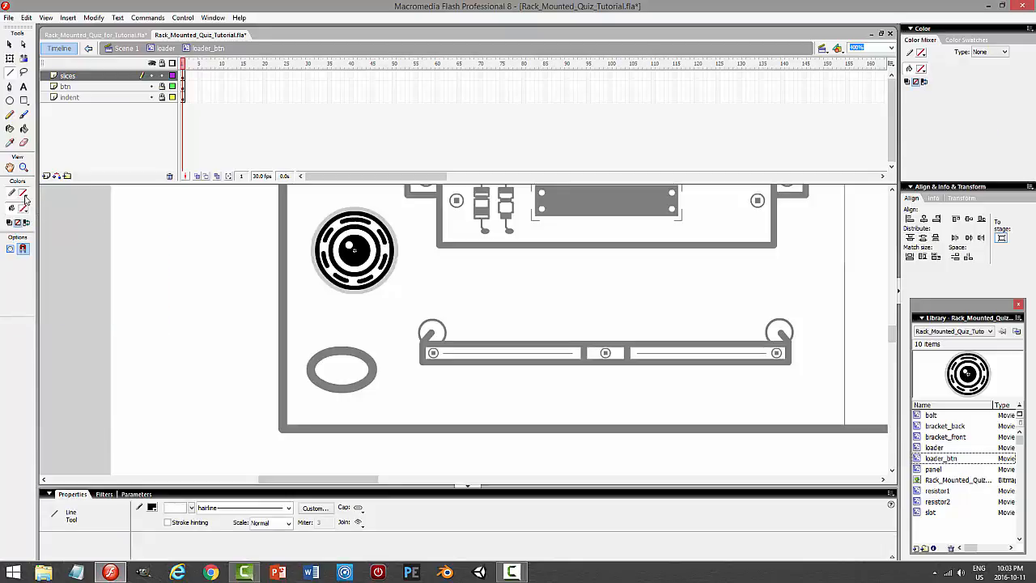
pyautogui.click(23, 193)
pyautogui.click(162, 217)
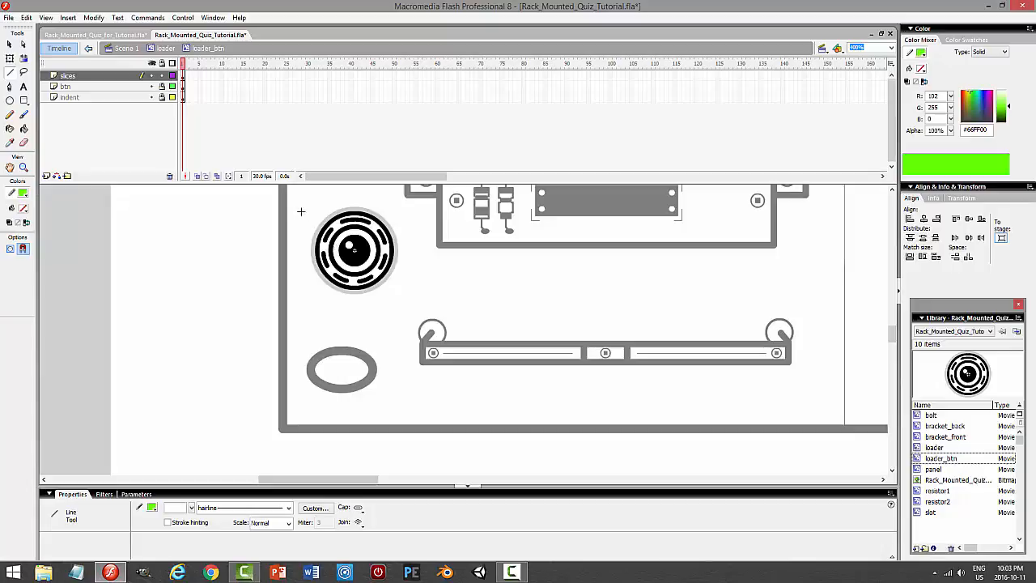
pyautogui.moveTo(295, 210); pyautogui.dragTo(411, 291)
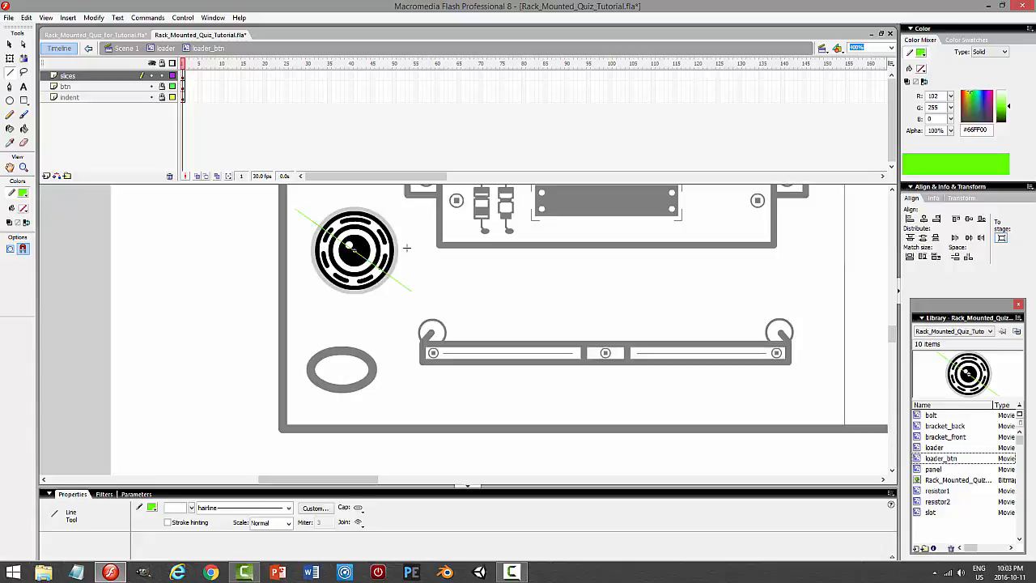
pyautogui.moveTo(409, 211); pyautogui.dragTo(291, 297)
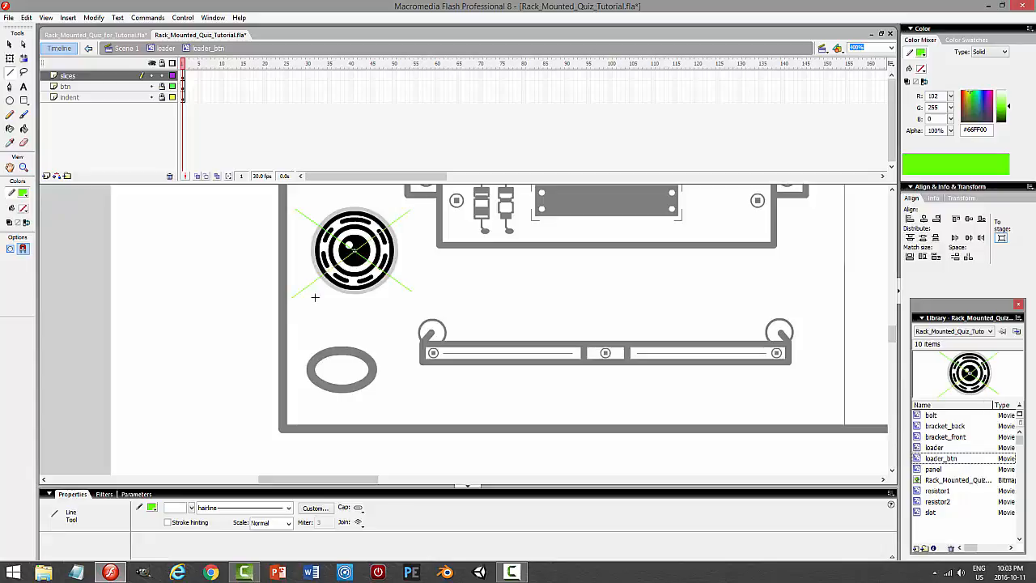
# - Delete the upper and lower segments of the sliced black band, and remove the green guide lines
pyautogui.click(9, 44)
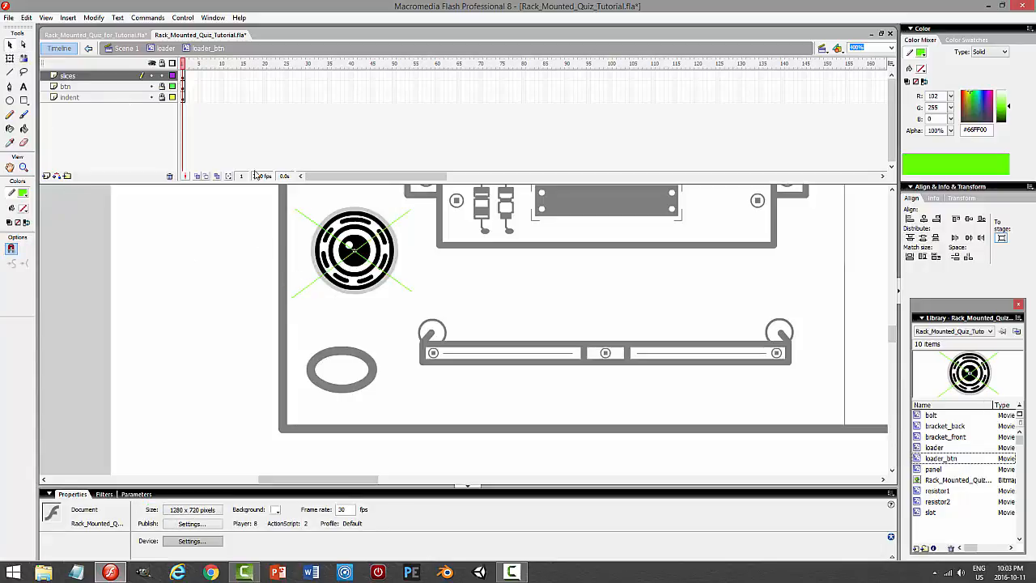
pyautogui.click(361, 228)
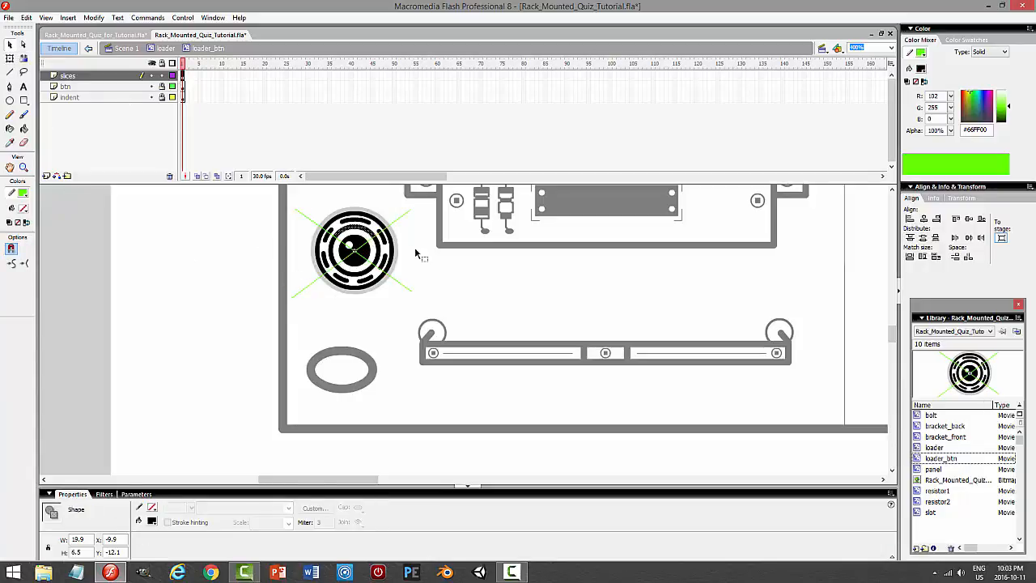
pyautogui.click(415, 254)
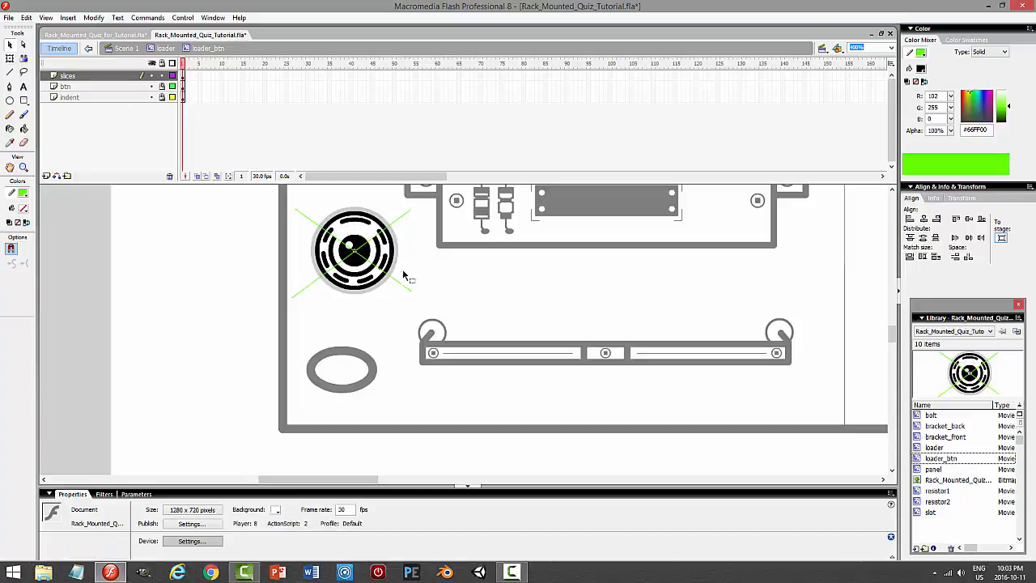
pyautogui.click(358, 275)
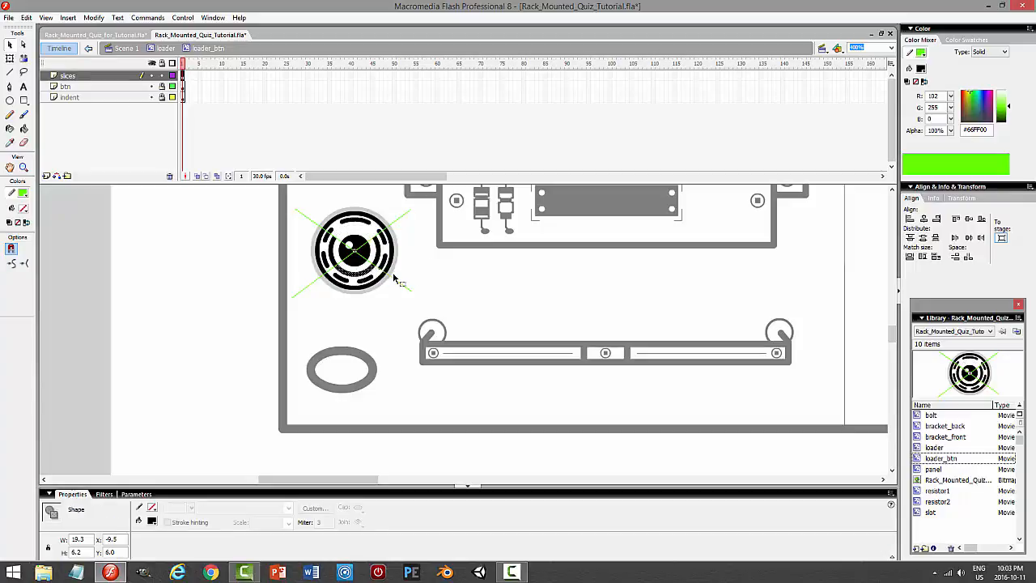
pyautogui.click(397, 282)
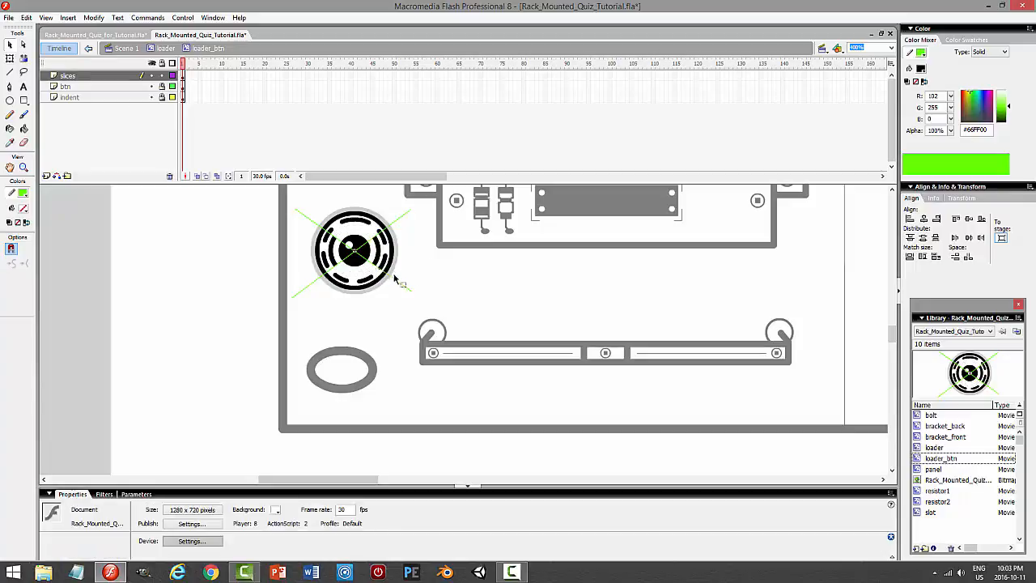
pyautogui.doubleClick(397, 221)
pyautogui.press('Delete')
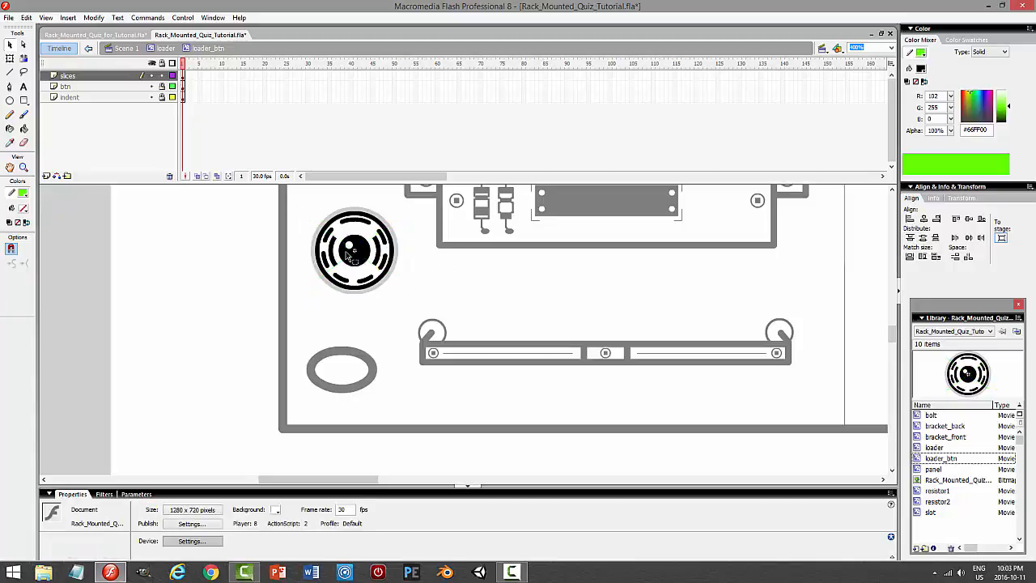
# - Lock the slices layer and save the document
pyautogui.click(130, 75)
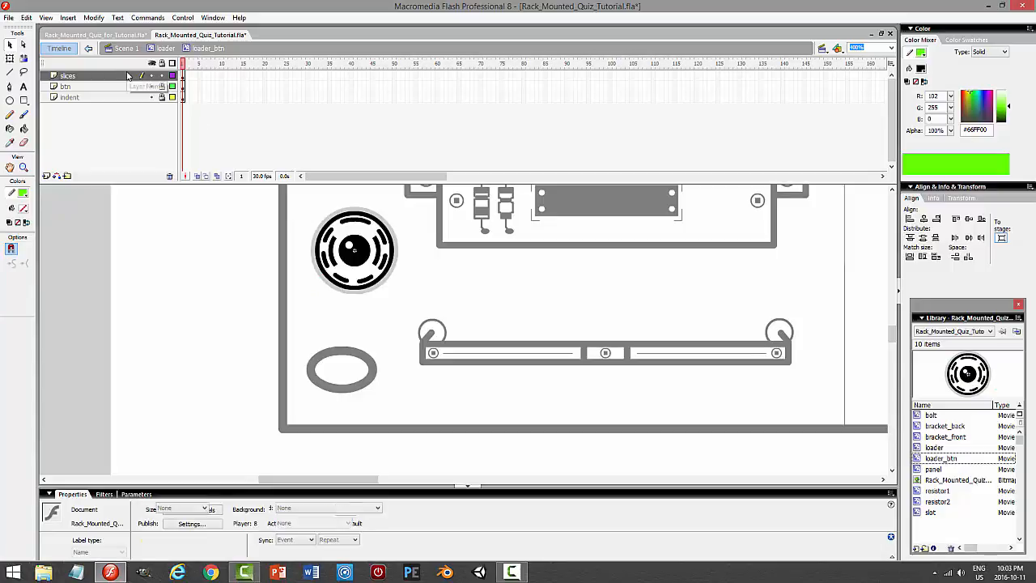
pyautogui.click(162, 75)
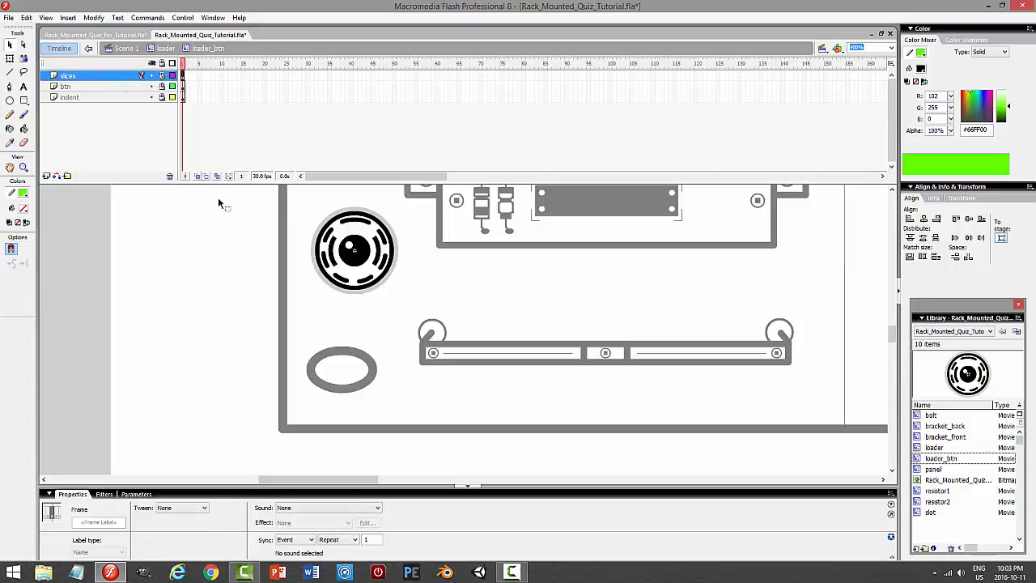
pyautogui.hotkey('ctrl', 's')
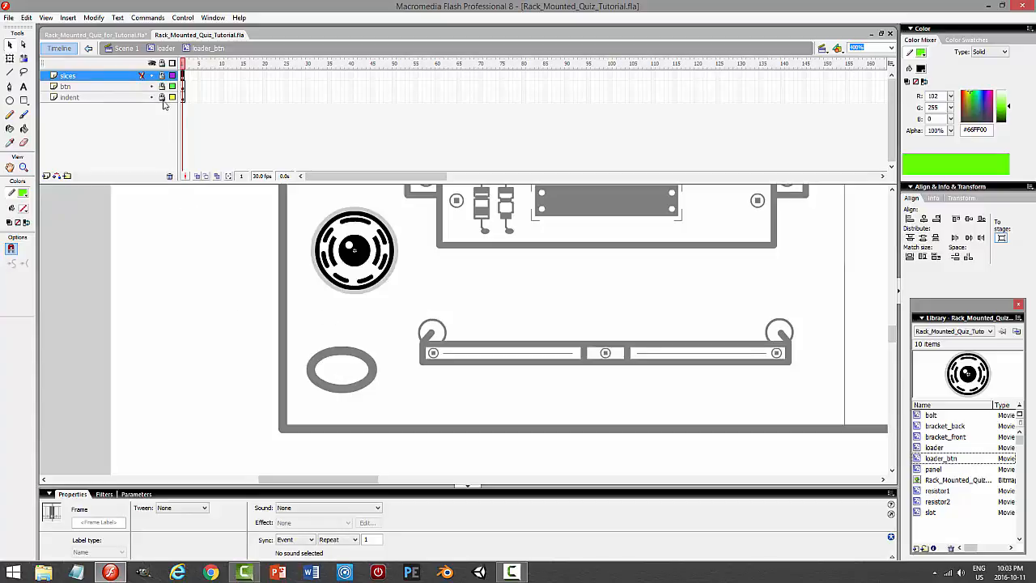
# - Add a new layer above slices and name it ACTIONS
pyautogui.click(47, 175)
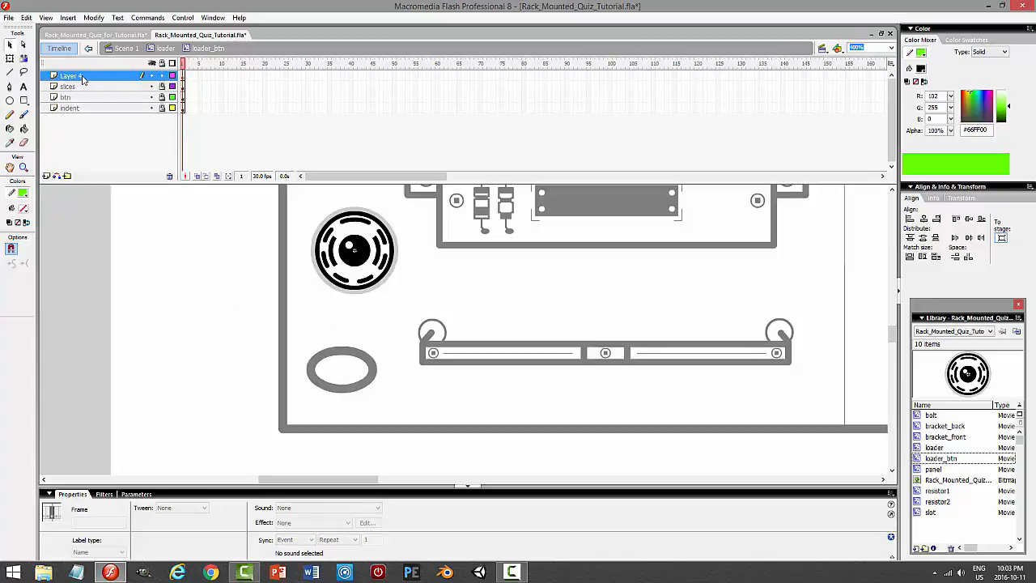
pyautogui.doubleClick(85, 75)
pyautogui.write('ACRT')
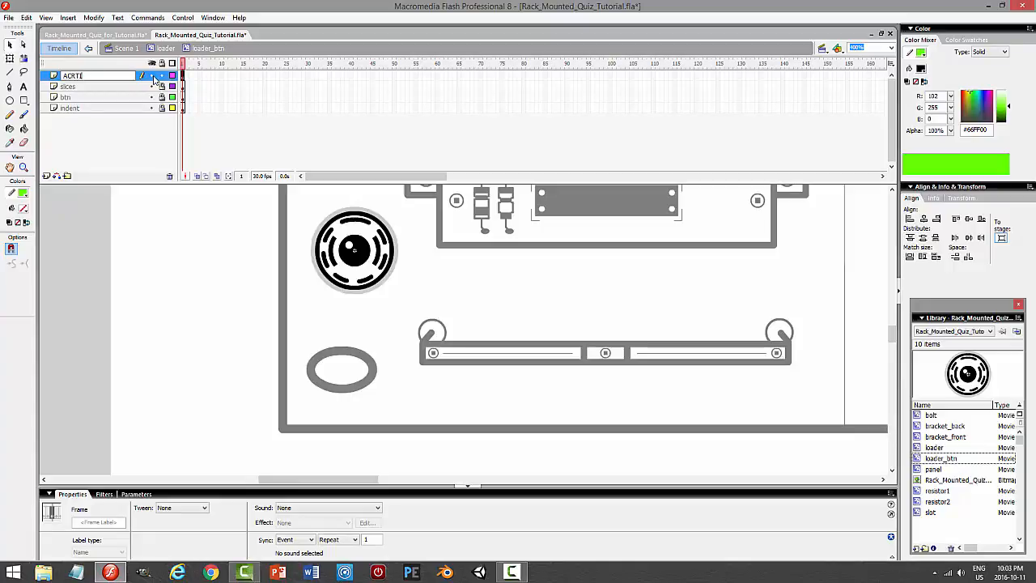
pyautogui.write('IONS')
pyautogui.press('Return')
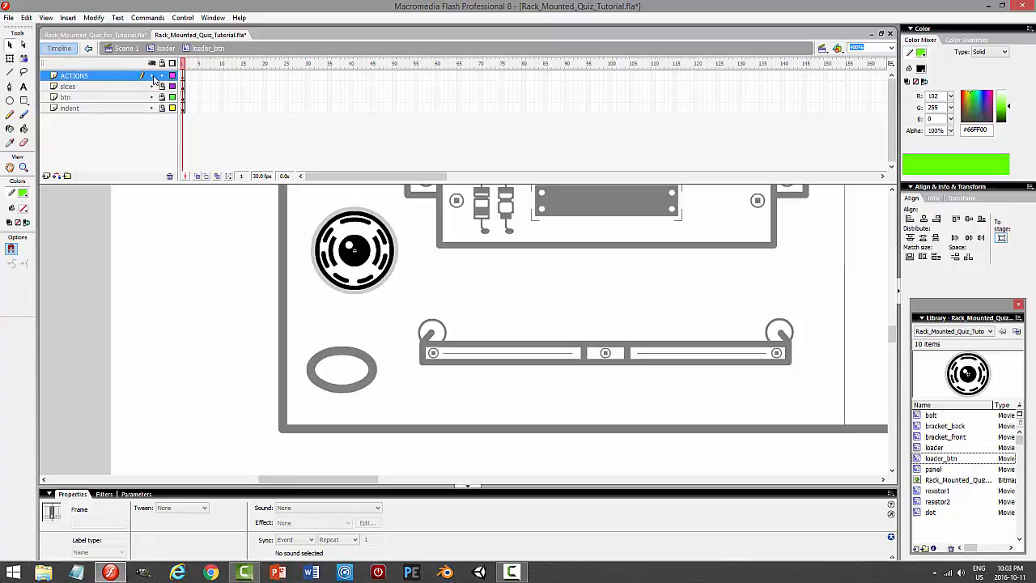
# - Add a stop action to frame 1 of the ACTIONS layer
pyautogui.click(184, 78)
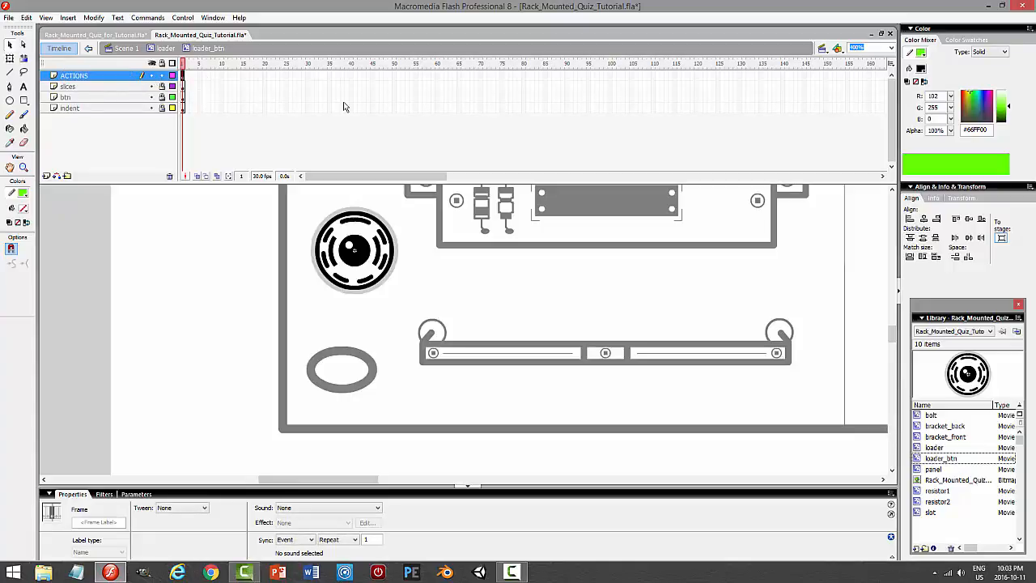
pyautogui.press('F9')
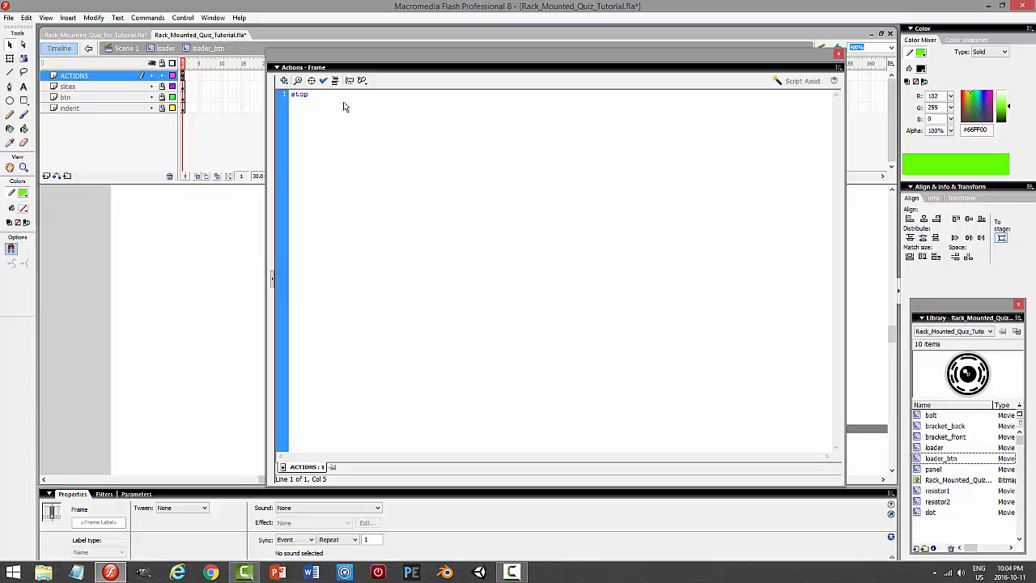
pyautogui.press('F9')
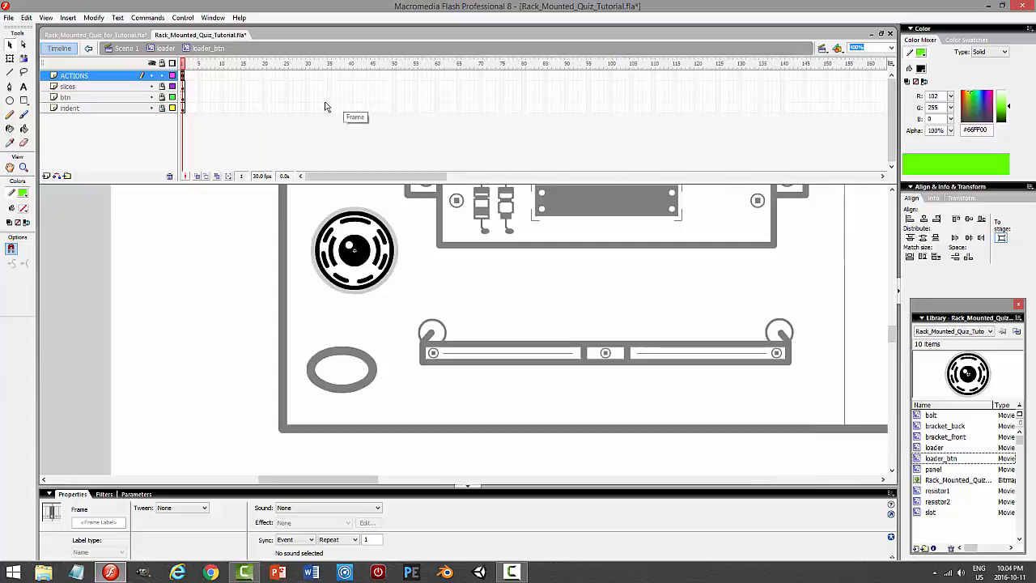
# - Check the last frame of the loader_btn timeline in the reference document, and extend all four tutorial loader_btn layers to frame 7
pyautogui.click(121, 36)
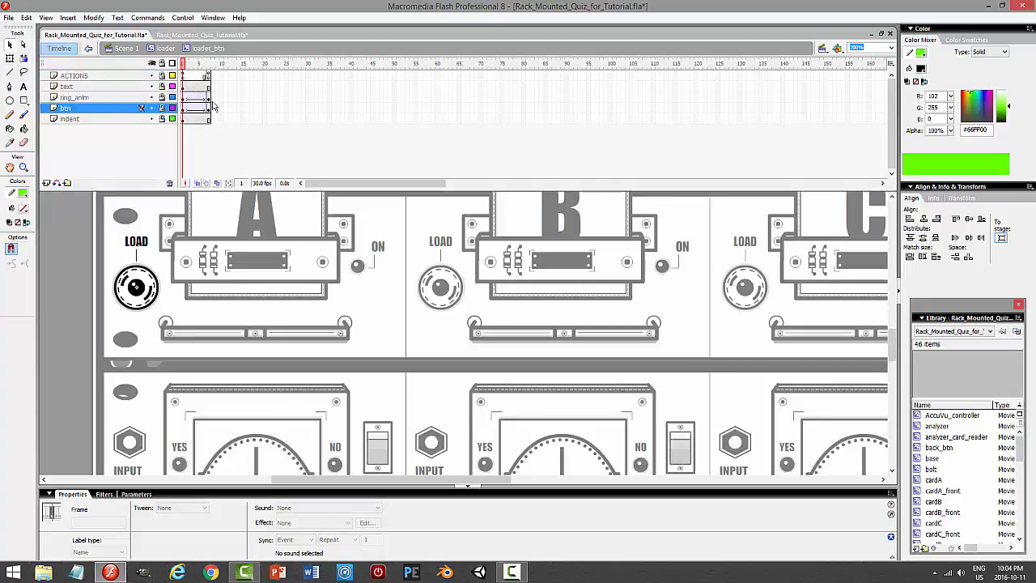
pyautogui.click(207, 75)
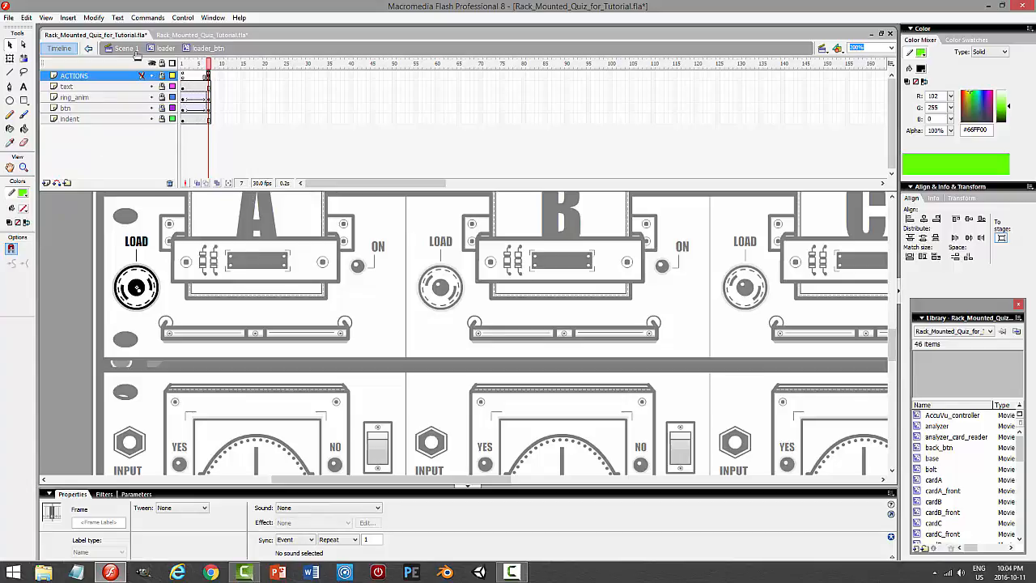
pyautogui.click(162, 36)
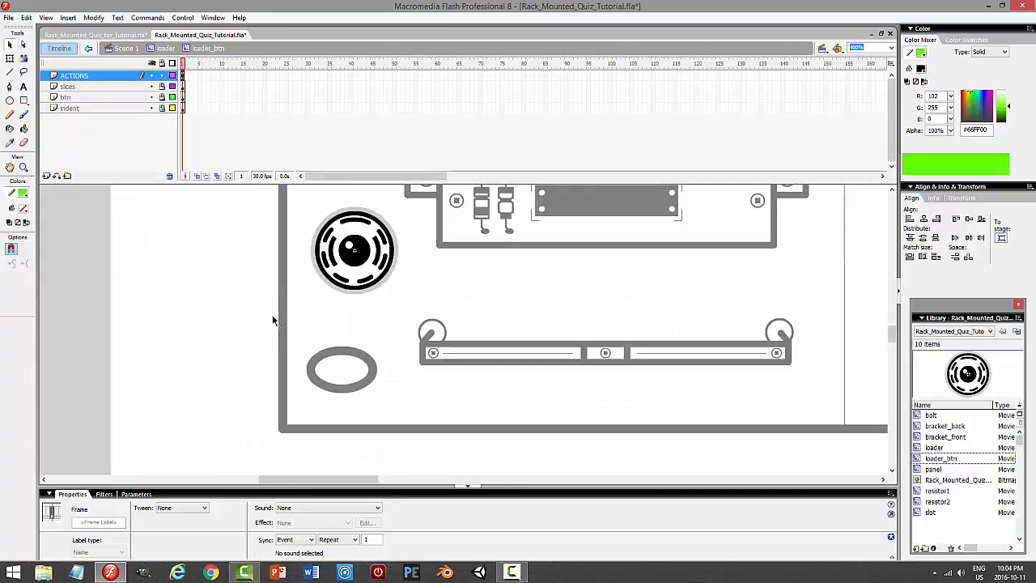
pyautogui.click(208, 76)
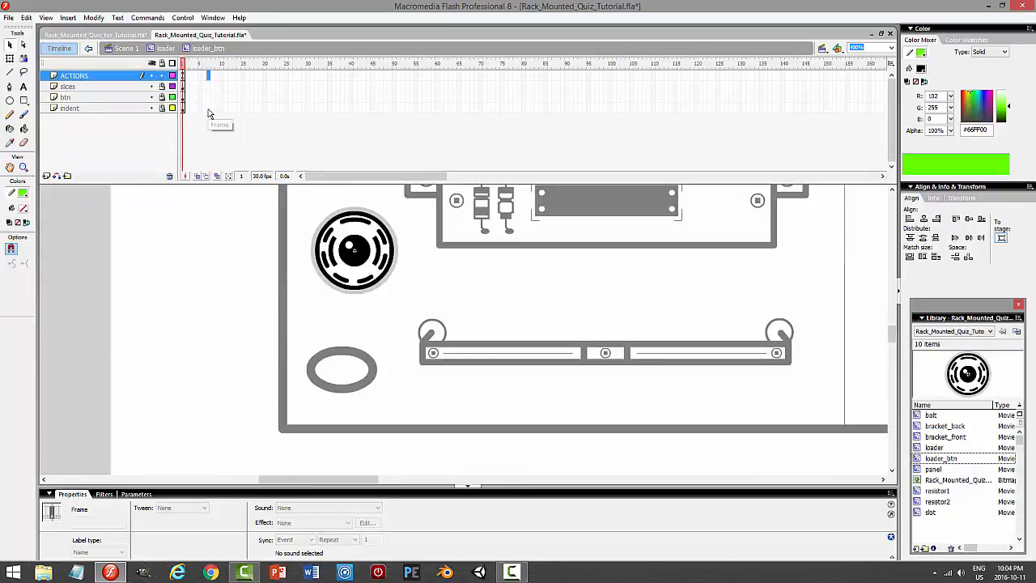
pyautogui.keyDown('shift'); pyautogui.click(209, 108); pyautogui.keyUp('shift')
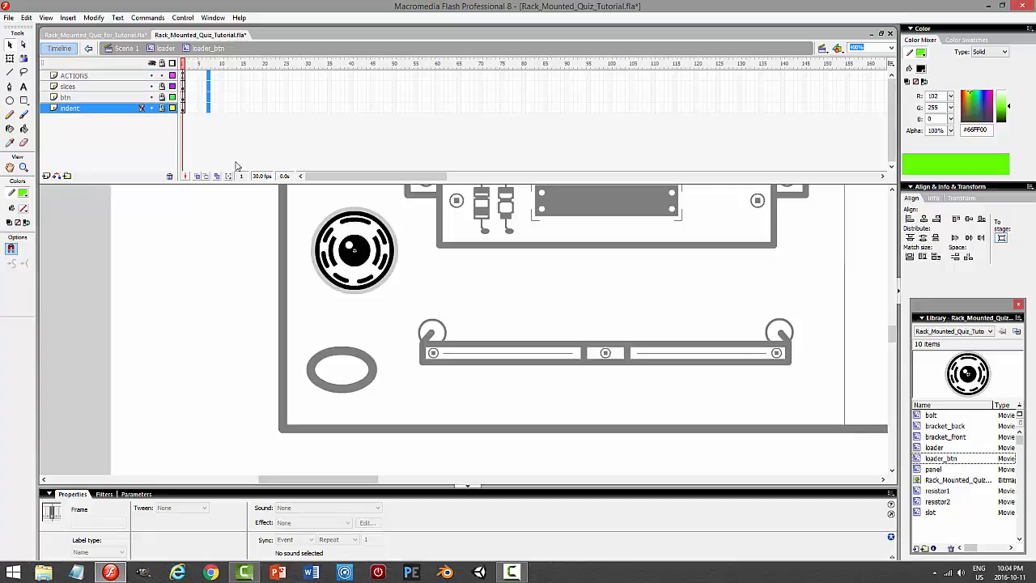
pyautogui.press('F5')
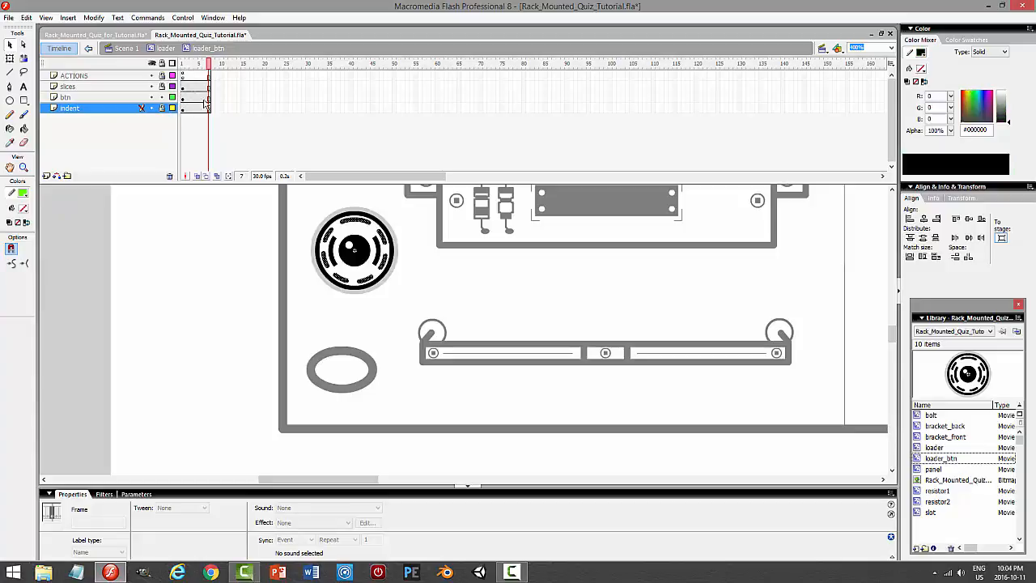
# - Add a keyframe at frame 7 of the btn layer and create a motion tween between its two keyframes
pyautogui.click(210, 99)
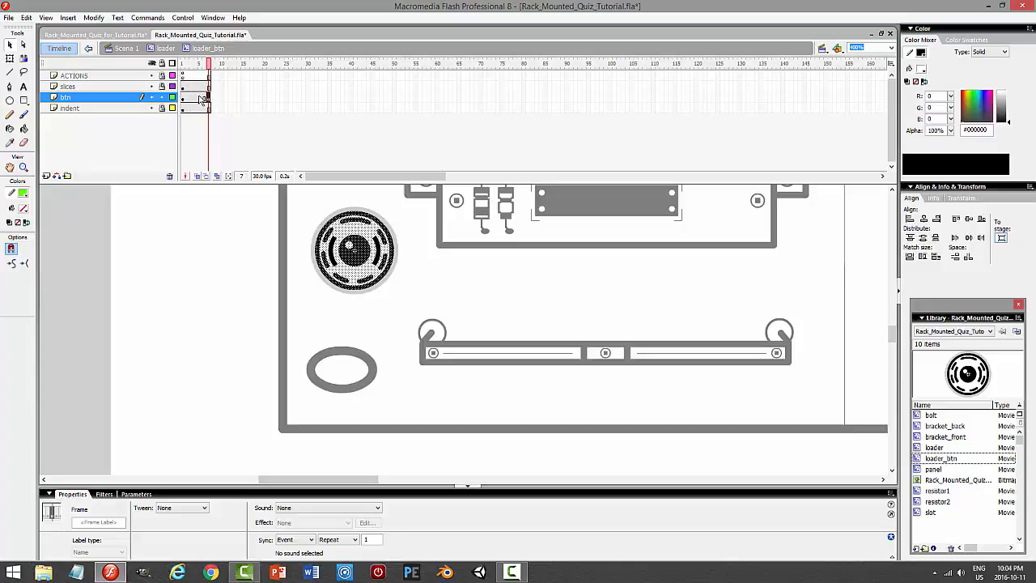
pyautogui.rightClick(200, 98)
pyautogui.click(219, 101)
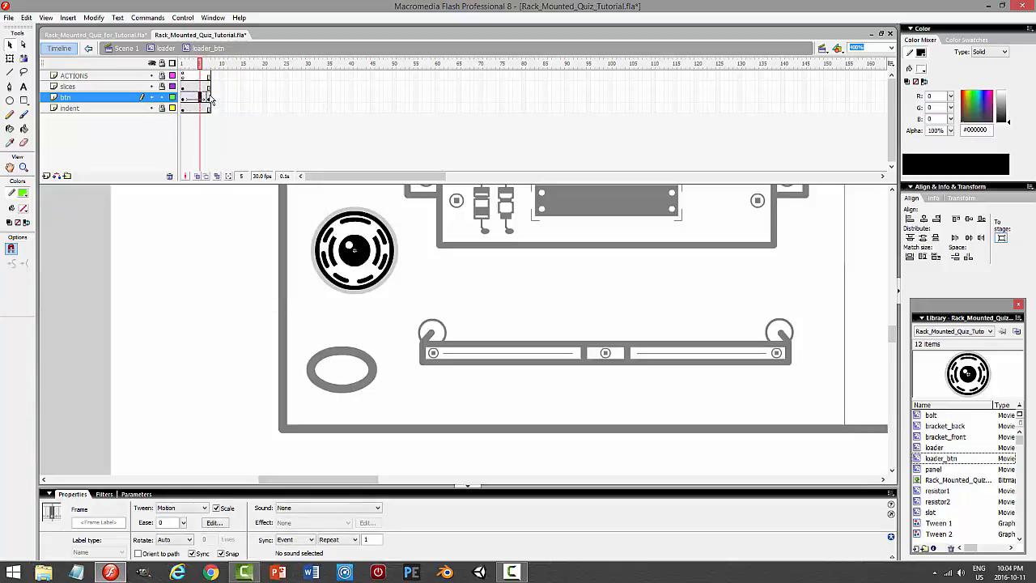
# - Rotate the button artwork half a turn clockwise at frame 7 of the btn layer, and lock that layer
pyautogui.click(208, 99)
pyautogui.click(10, 59)
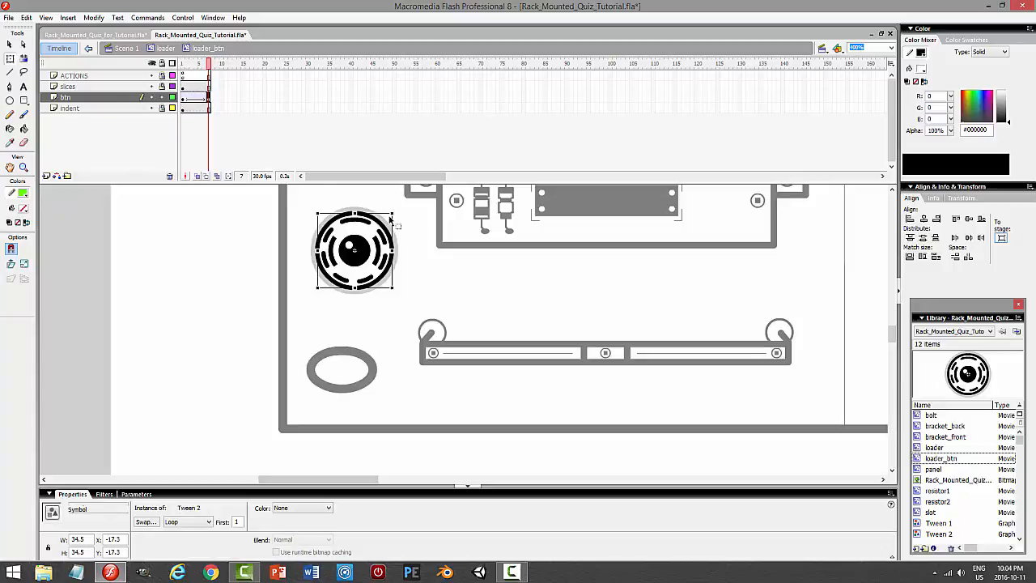
pyautogui.moveTo(395, 208); pyautogui.dragTo(385, 314)
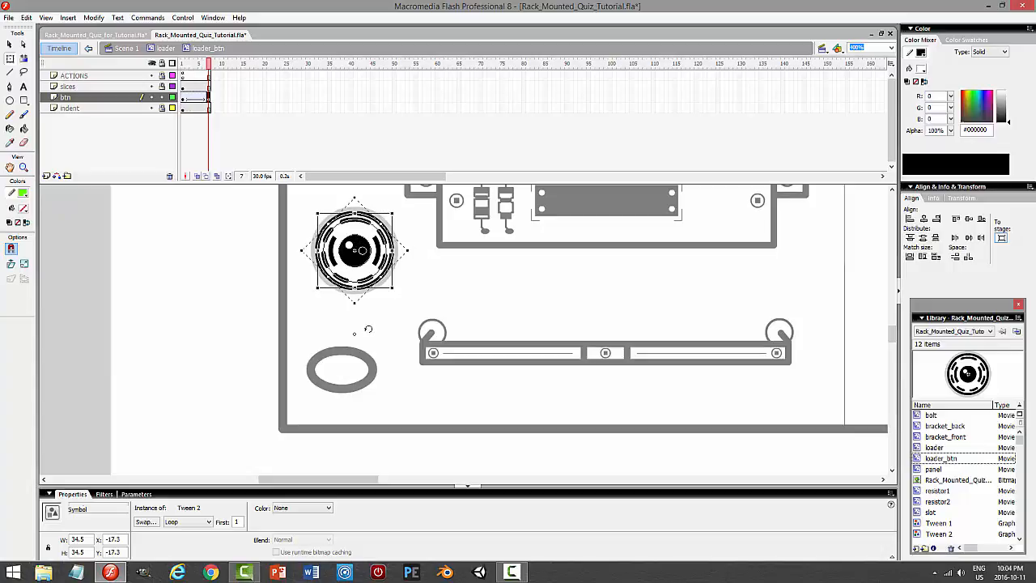
pyautogui.moveTo(342, 345); pyautogui.dragTo(304, 344)
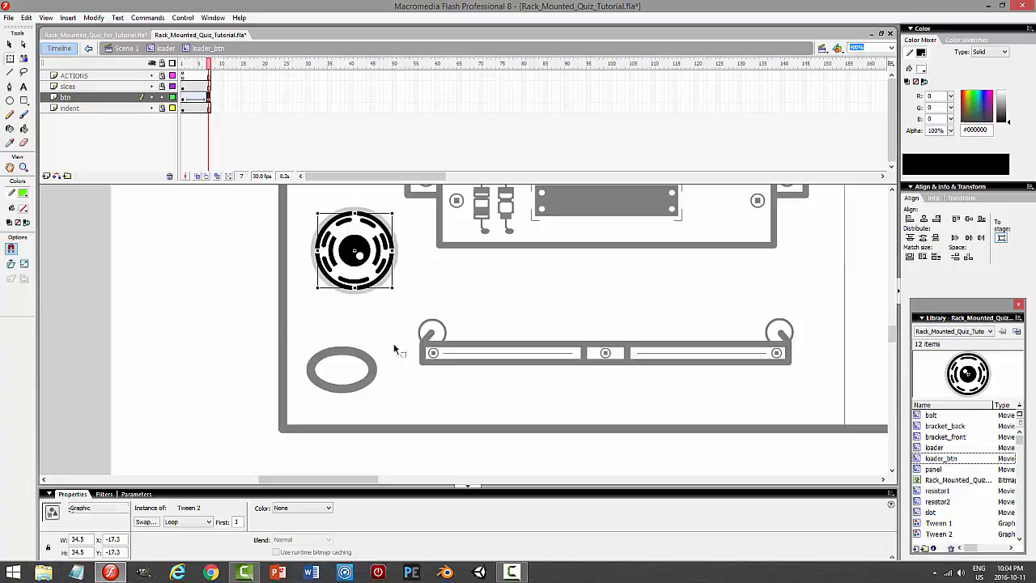
pyautogui.click(440, 303)
pyautogui.click(185, 97)
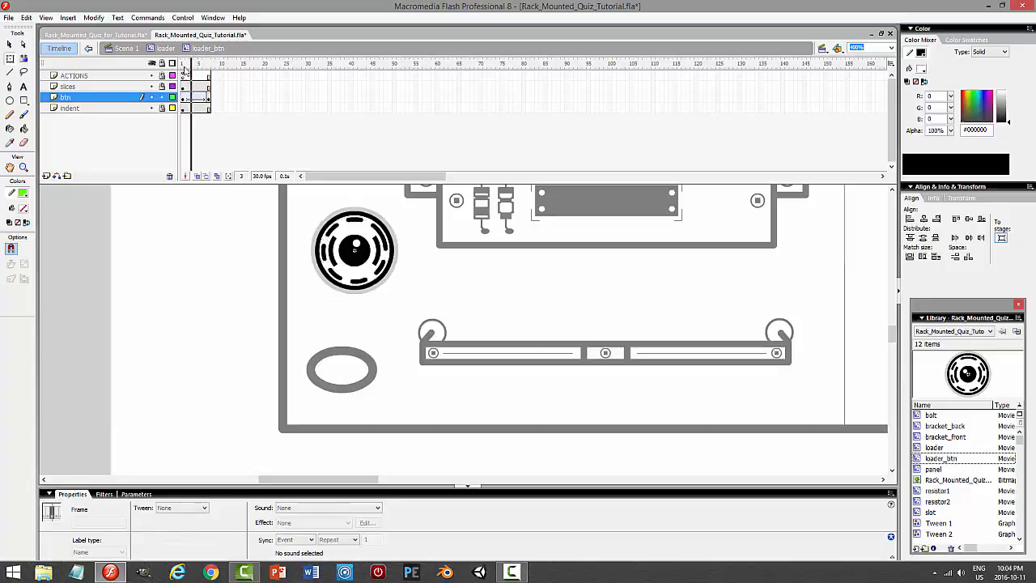
pyautogui.moveTo(169, 71)
pyautogui.mouseDown()
pyautogui.moveTo(223, 82)
pyautogui.moveTo(161, 85)
pyautogui.moveTo(214, 97)
pyautogui.moveTo(185, 96)
pyautogui.mouseUp()
pyautogui.click(162, 97)
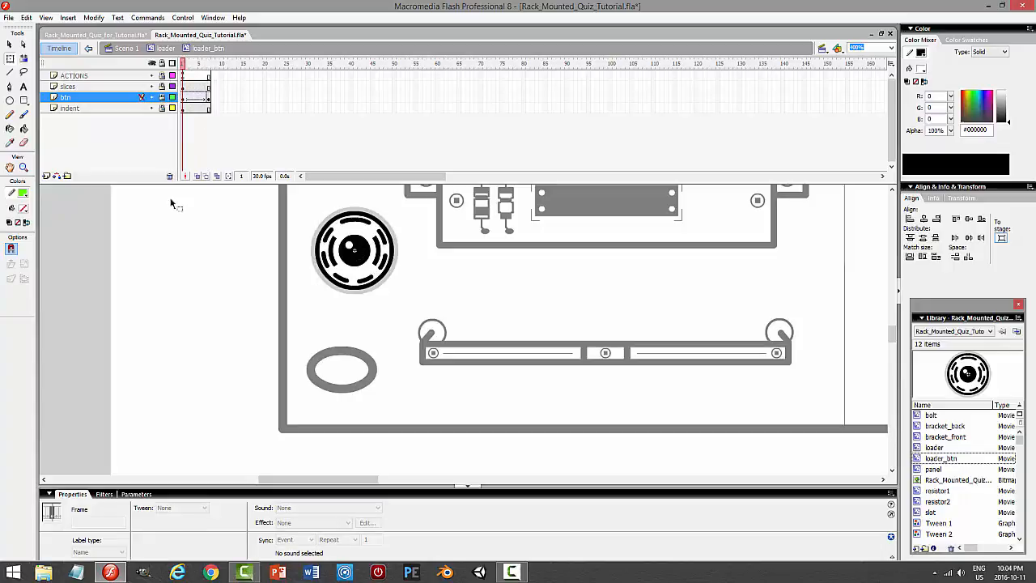
# - Add a keyframe at frame 7 of the slices layer and create a motion tween across its frames
pyautogui.click(208, 86)
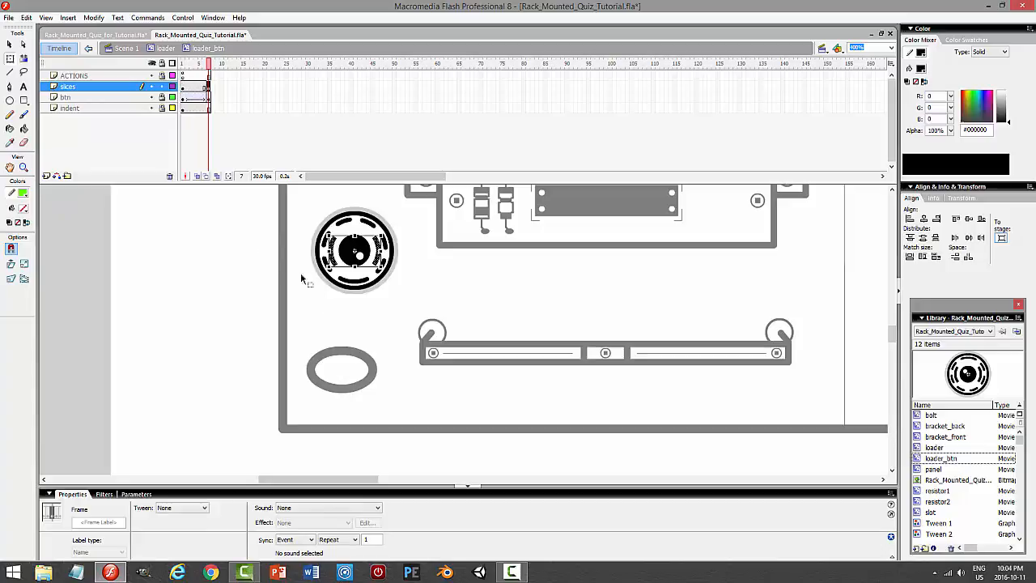
pyautogui.click(197, 89)
pyautogui.rightClick(196, 89)
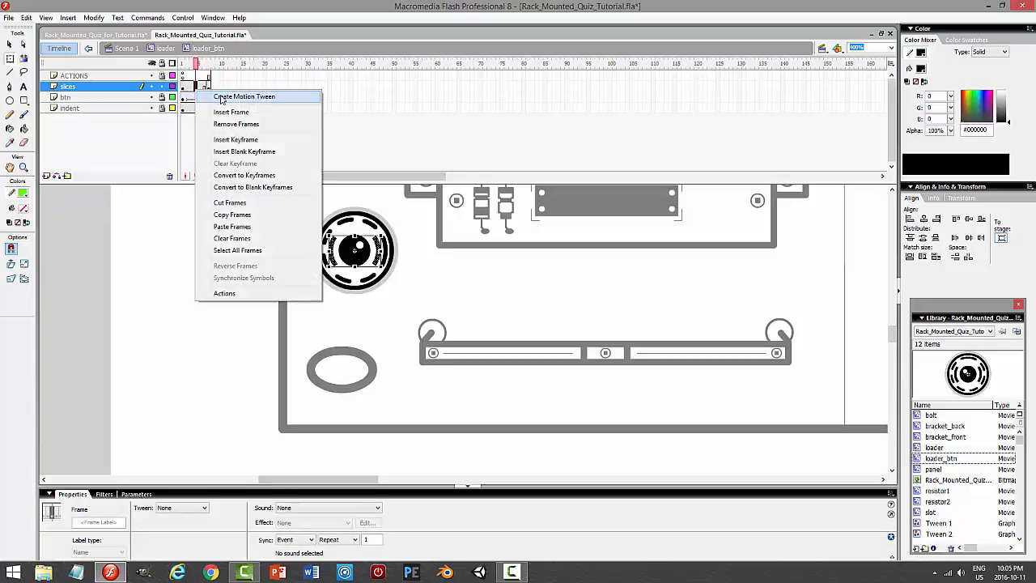
pyautogui.click(239, 94)
# - Rotate the slices artwork about half a turn at frame 7 and play back the button animation
pyautogui.click(208, 86)
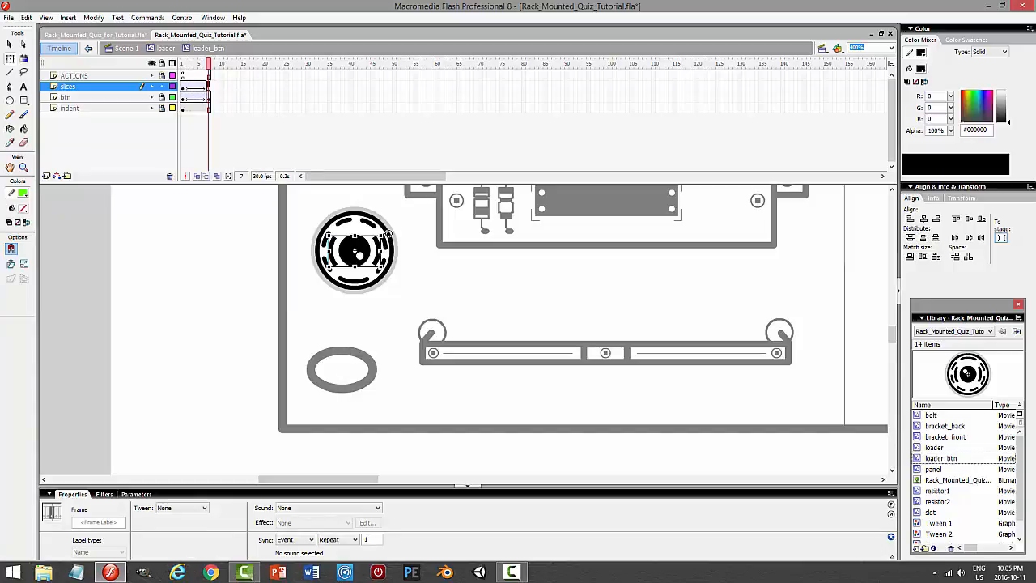
pyautogui.moveTo(388, 234); pyautogui.dragTo(266, 301)
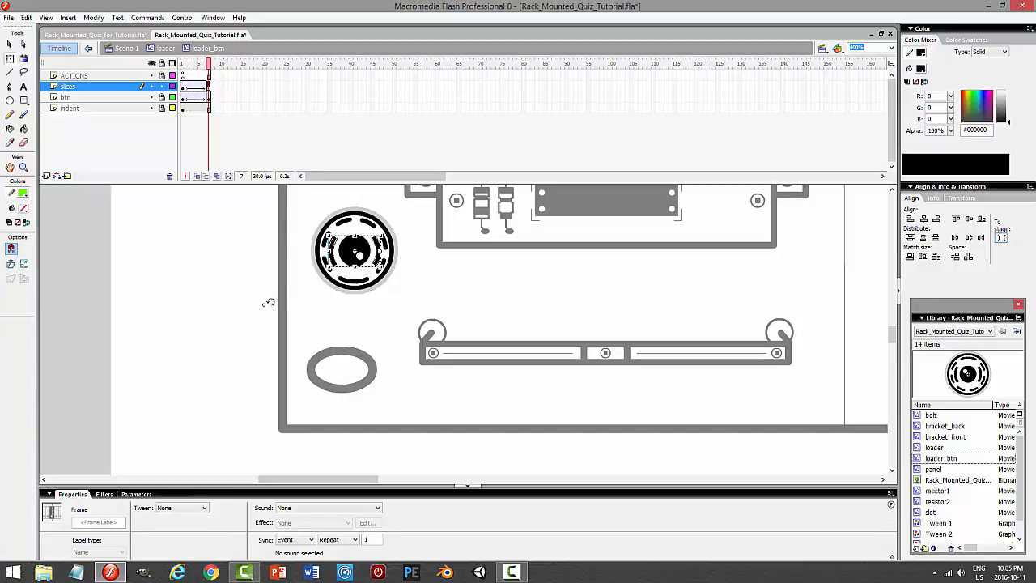
pyautogui.click(208, 85)
pyautogui.press('Return')
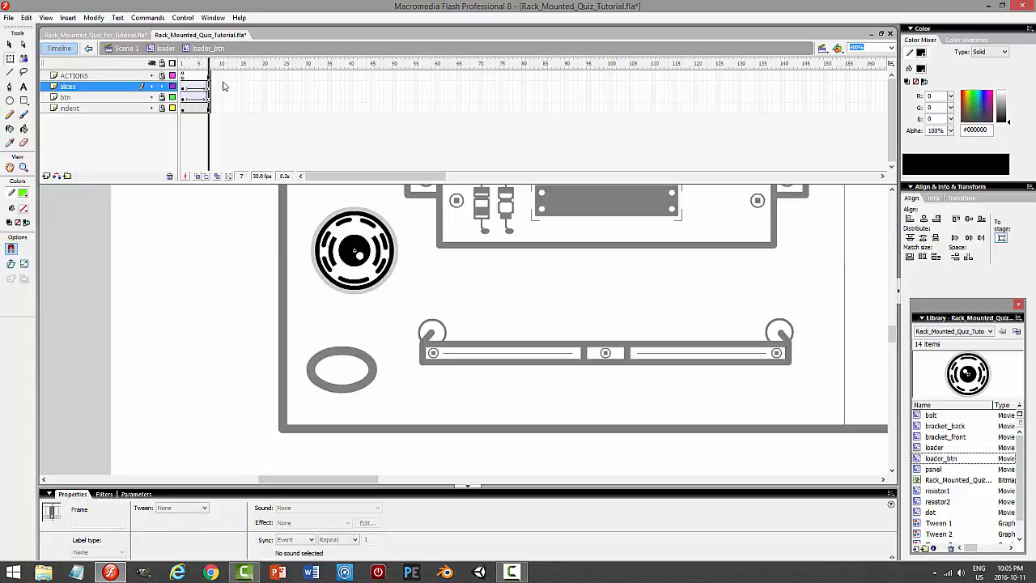
pyautogui.moveTo(209, 86); pyautogui.dragTo(182, 93)
pyautogui.press('Return')
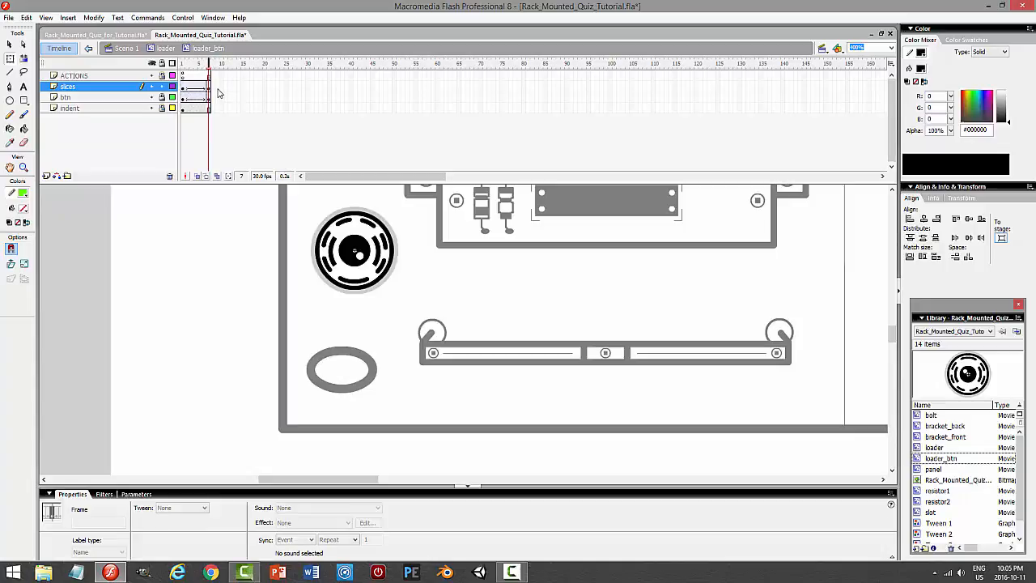
# - Lock the slices layer, save the document, and return to the loader symbol
pyautogui.click(162, 86)
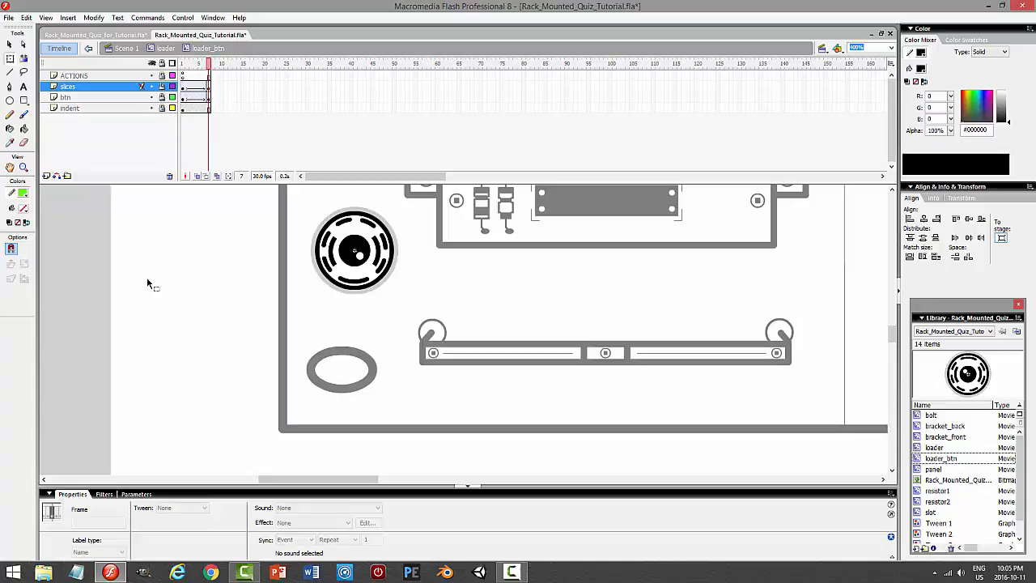
pyautogui.hotkey('ctrl', 's')
pyautogui.click(166, 48)
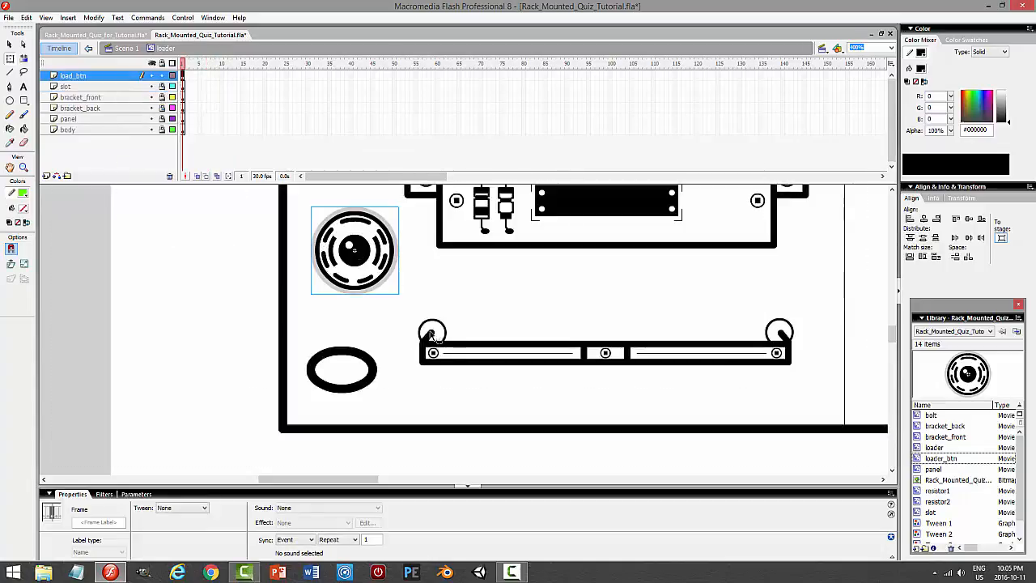
pyautogui.click(464, 308)
# - Reopen the loader_btn symbol for editing and add a layer named text above slices
pyautogui.doubleClick(362, 260)
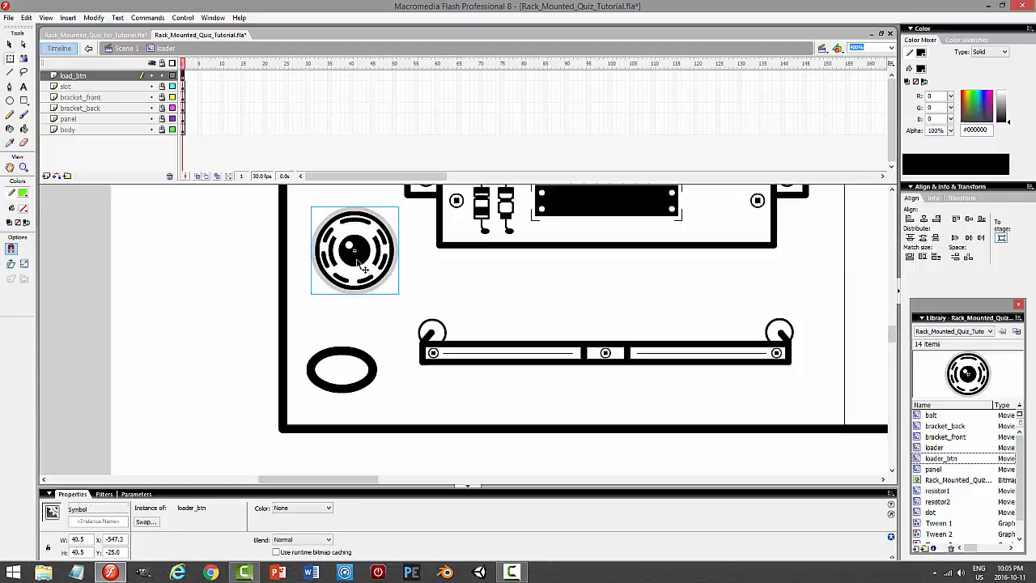
pyautogui.click(47, 175)
pyautogui.doubleClick(73, 86)
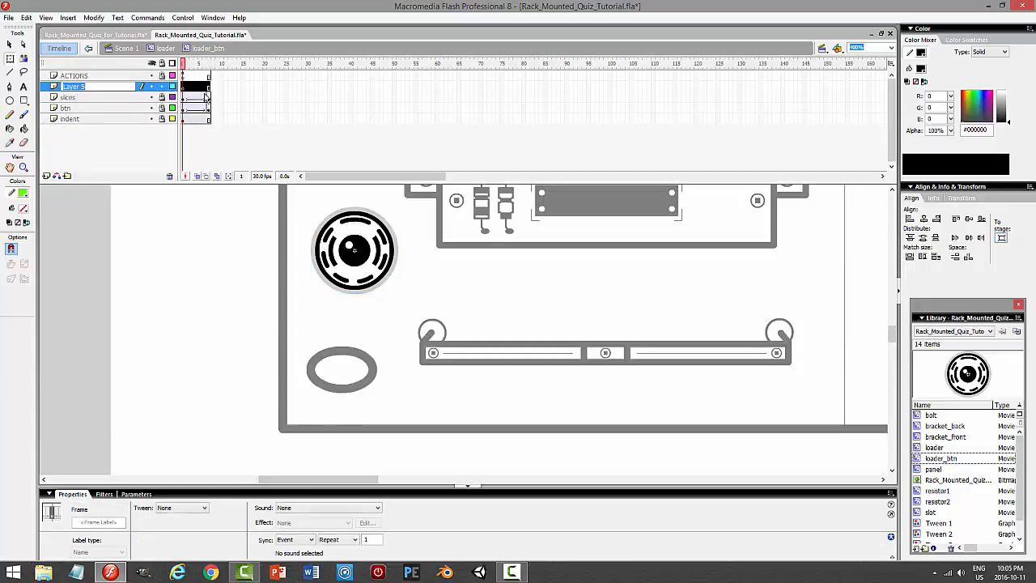
pyautogui.write('te')
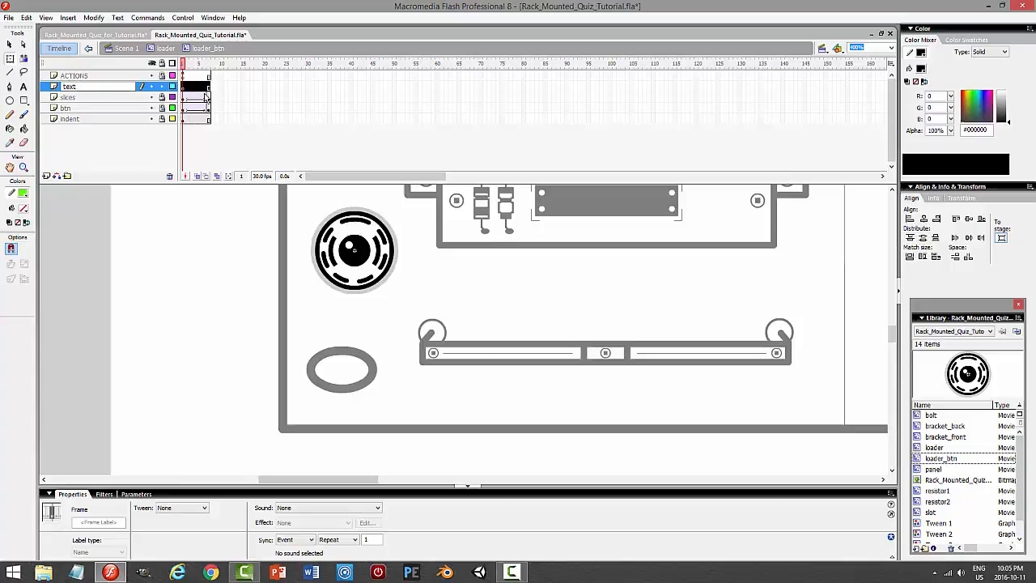
pyautogui.write('xt')
pyautogui.press('Return')
# - Draw a short vertical black solid line, 1 thick, above the round button on the text layer
pyautogui.click(890, 335)
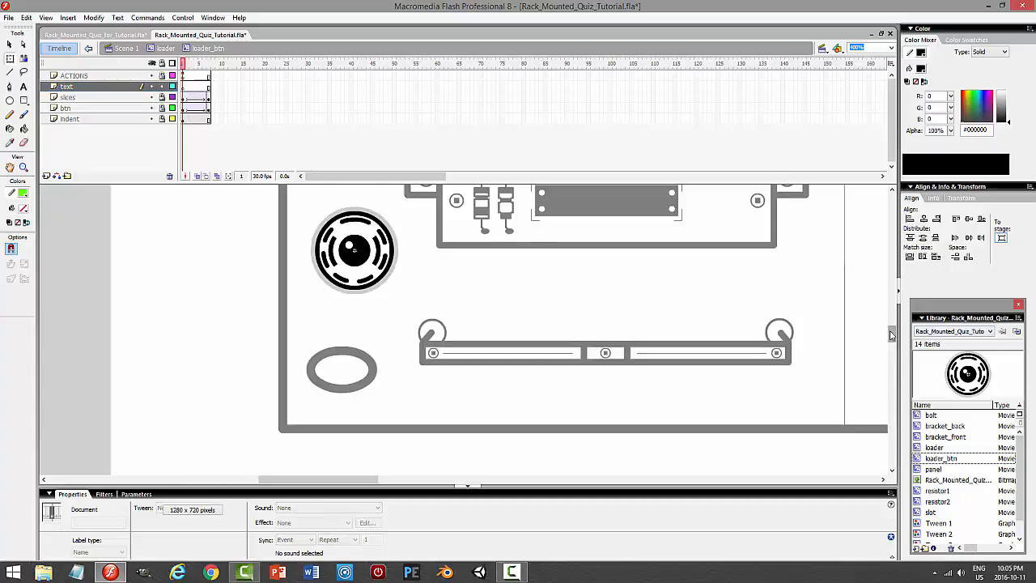
pyautogui.scroll(3, 890, 335)
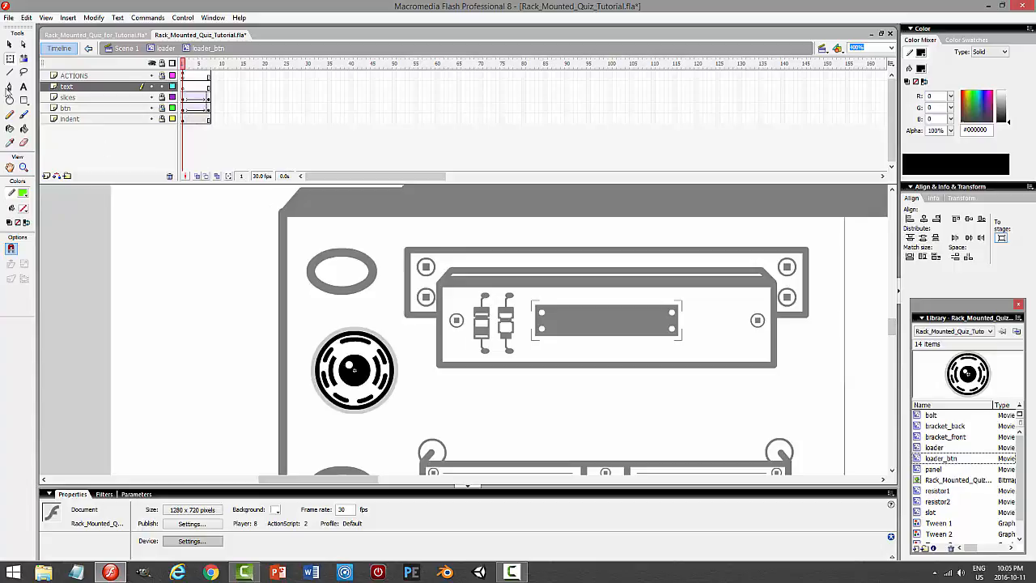
pyautogui.click(10, 72)
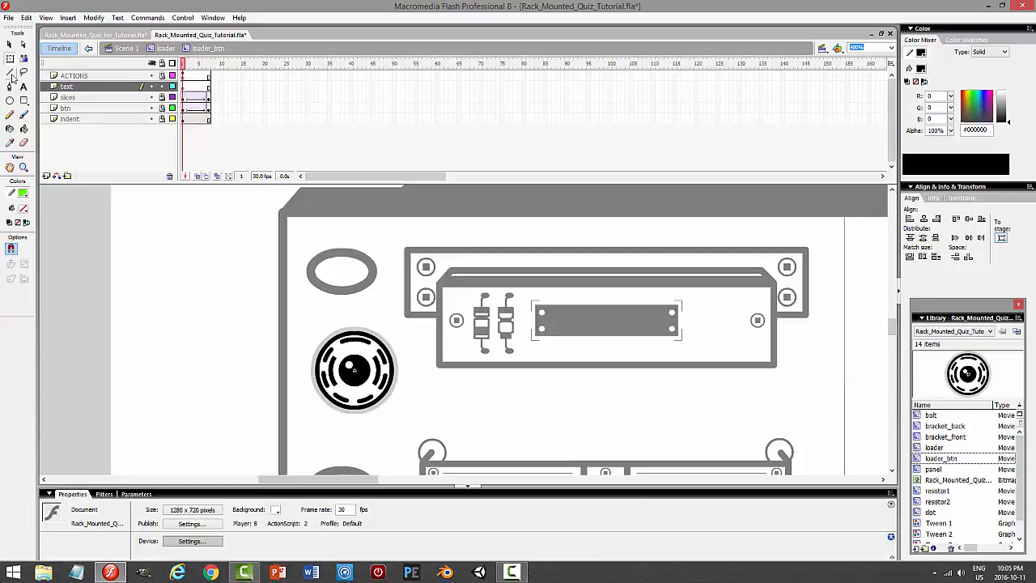
pyautogui.click(22, 193)
pyautogui.click(10, 208)
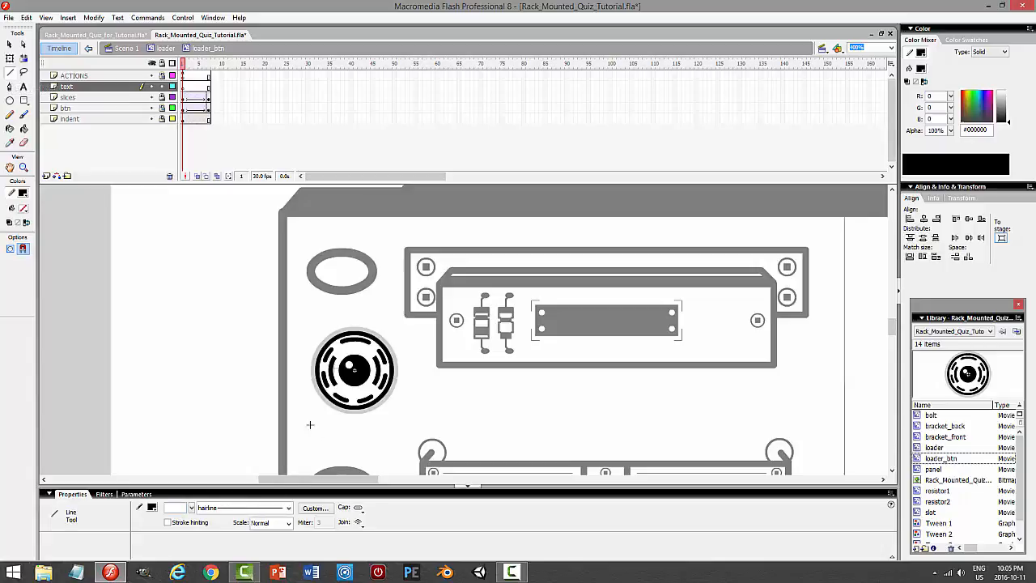
pyautogui.click(222, 508)
pyautogui.click(237, 518)
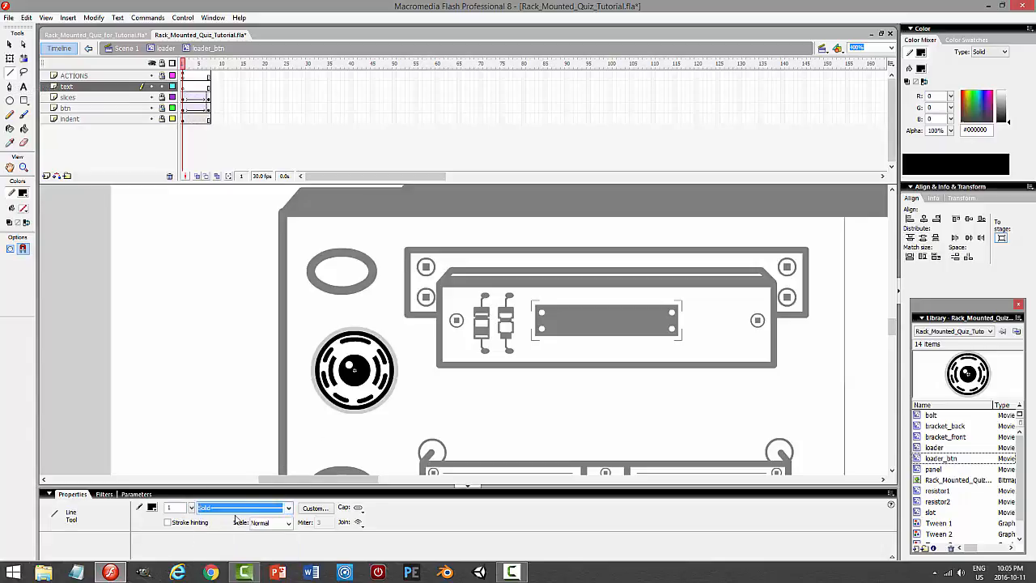
pyautogui.moveTo(350, 316); pyautogui.dragTo(350, 289)
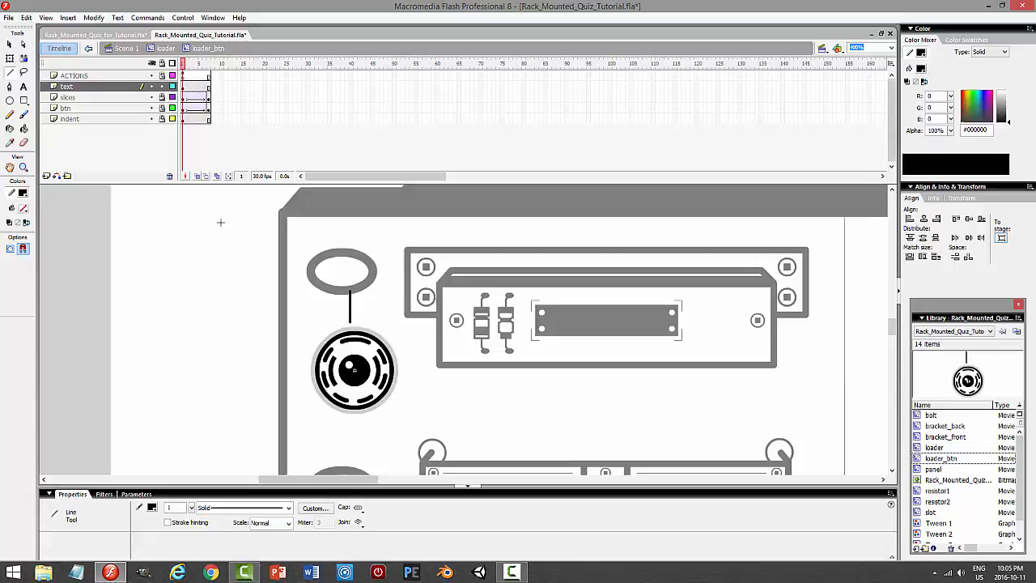
# - Return to the loader symbol and nudge the loader_btn instance down 10 pixels to clear the oval hole above it
pyautogui.click(166, 48)
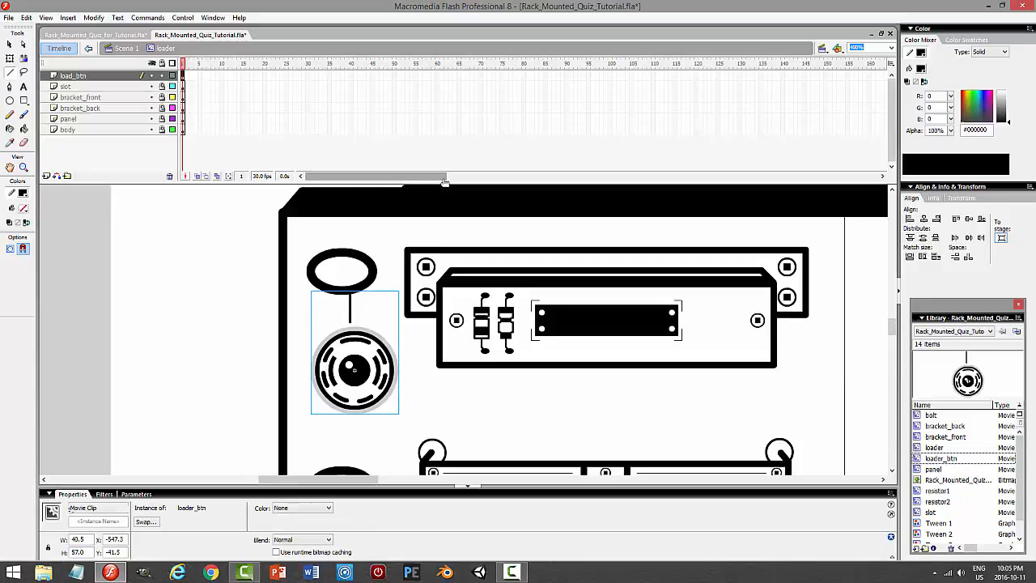
pyautogui.press('Down')
pyautogui.press('Down')
pyautogui.press('Down')
pyautogui.press('Down')
pyautogui.press('Down')
pyautogui.press('Down')
pyautogui.press('Down')
pyautogui.press('Down')
pyautogui.press('Down')
pyautogui.press('Down')
pyautogui.press('Down')
pyautogui.press('Down')
pyautogui.press('Down')
pyautogui.press('Down')
pyautogui.press('Down')
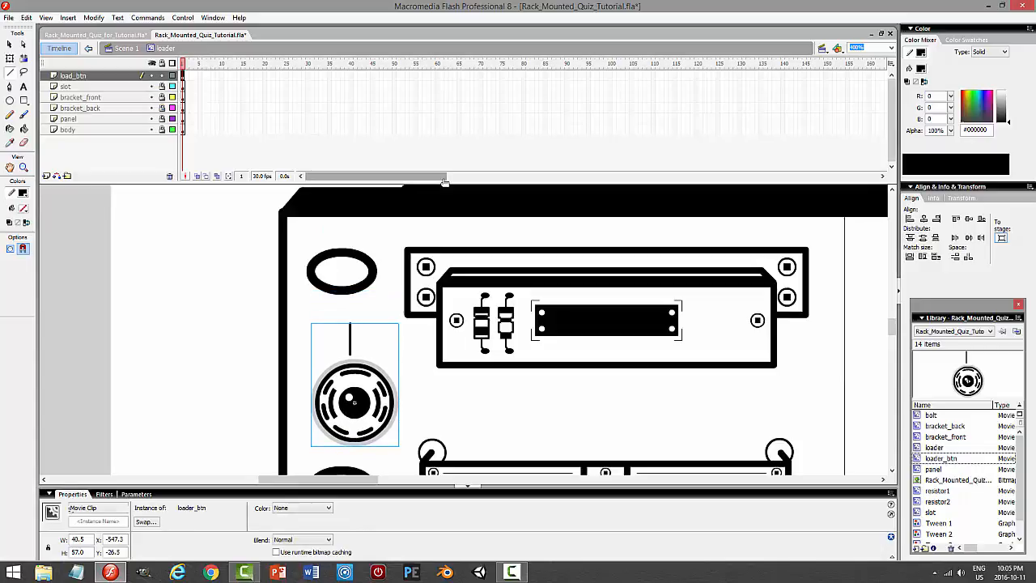
pyautogui.press('Up')
pyautogui.press('Up')
pyautogui.press('Up')
pyautogui.press('Up')
pyautogui.press('Up')
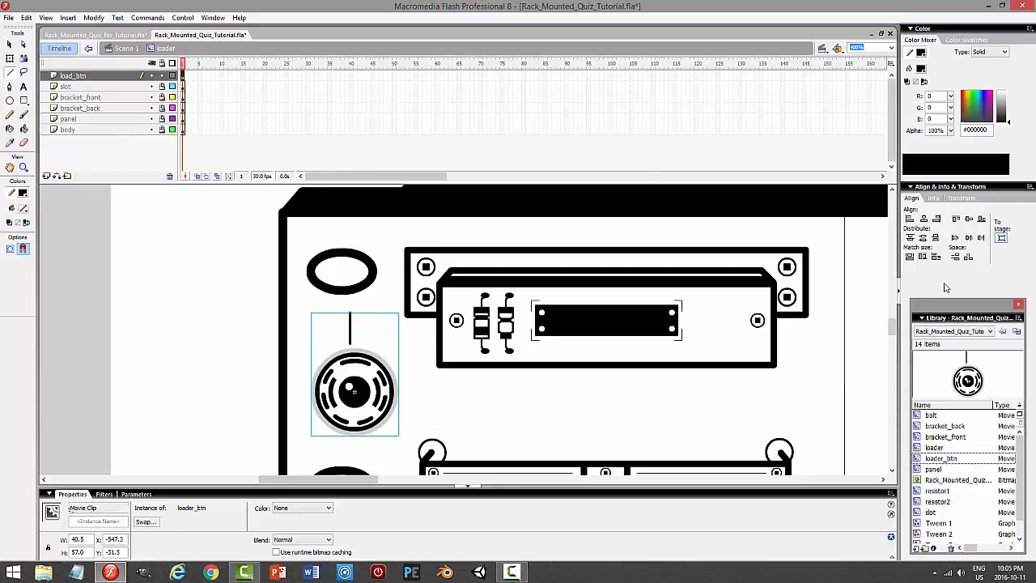
pyautogui.moveTo(897, 271); pyautogui.dragTo(924, 325)
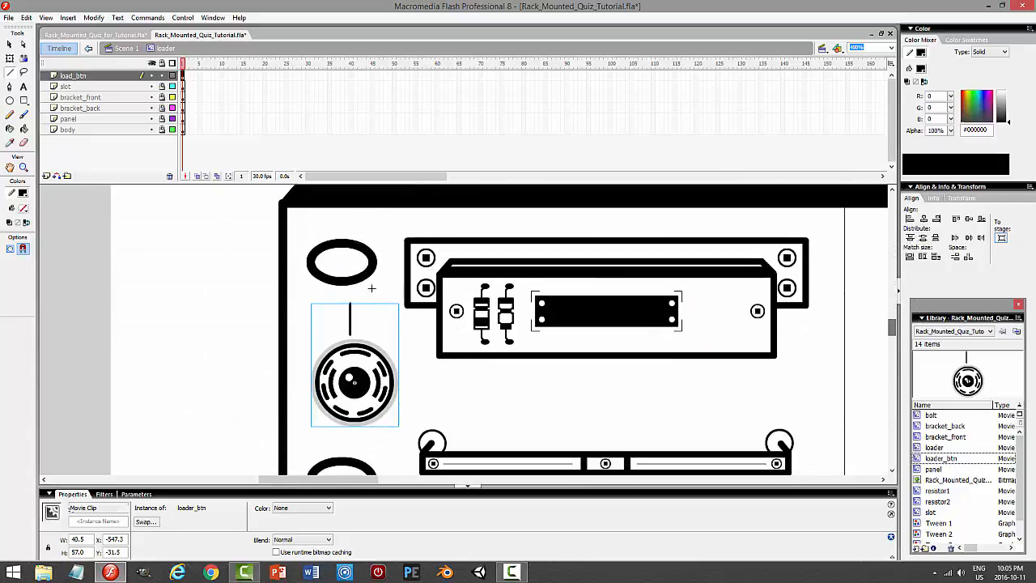
pyautogui.click(10, 46)
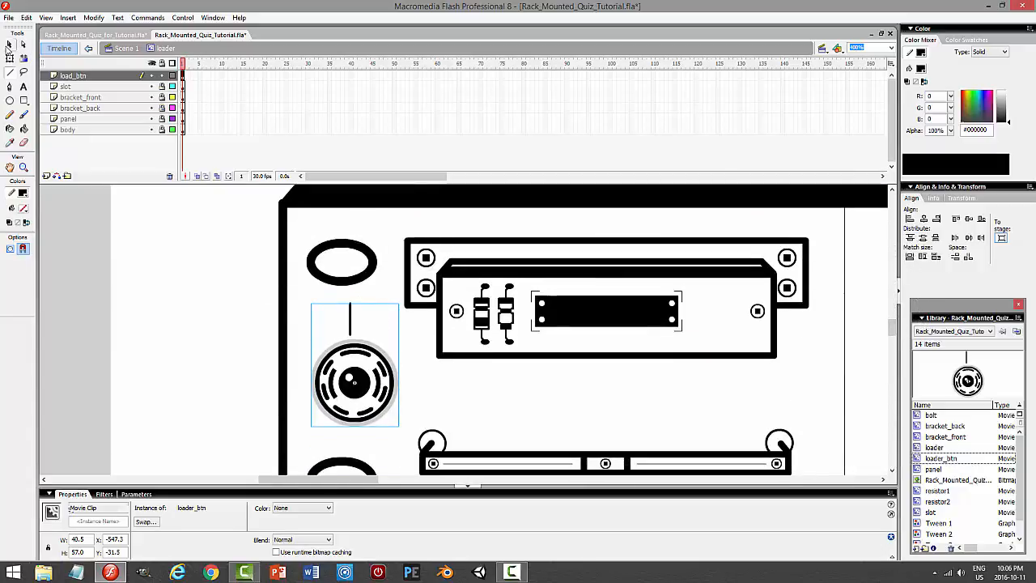
# - Reopen the loader_btn symbol and center the vertical line horizontally over the round button
pyautogui.doubleClick(362, 354)
pyautogui.moveTo(331, 285); pyautogui.dragTo(356, 317)
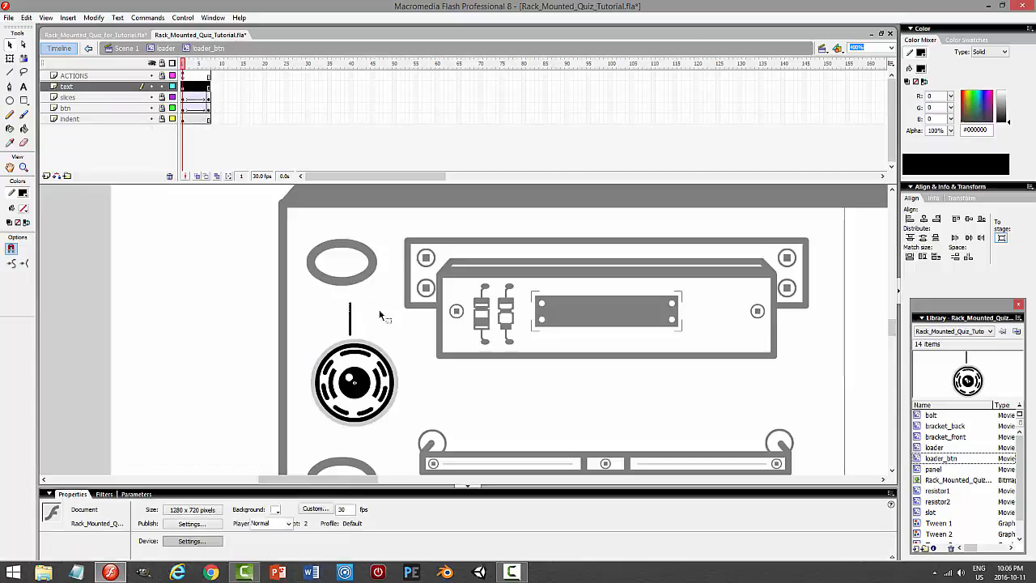
pyautogui.click(396, 301)
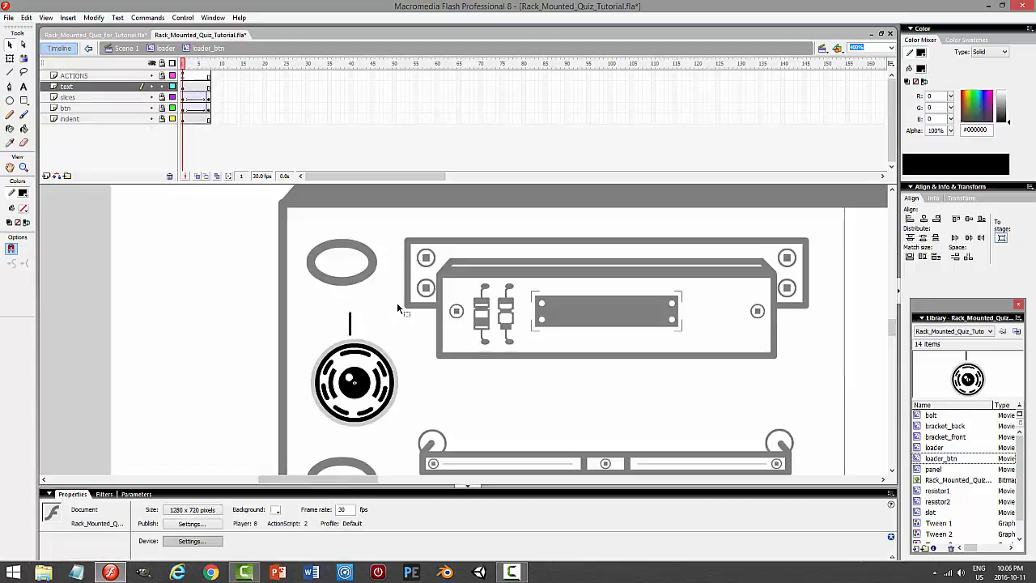
pyautogui.click(350, 324)
pyautogui.click(923, 218)
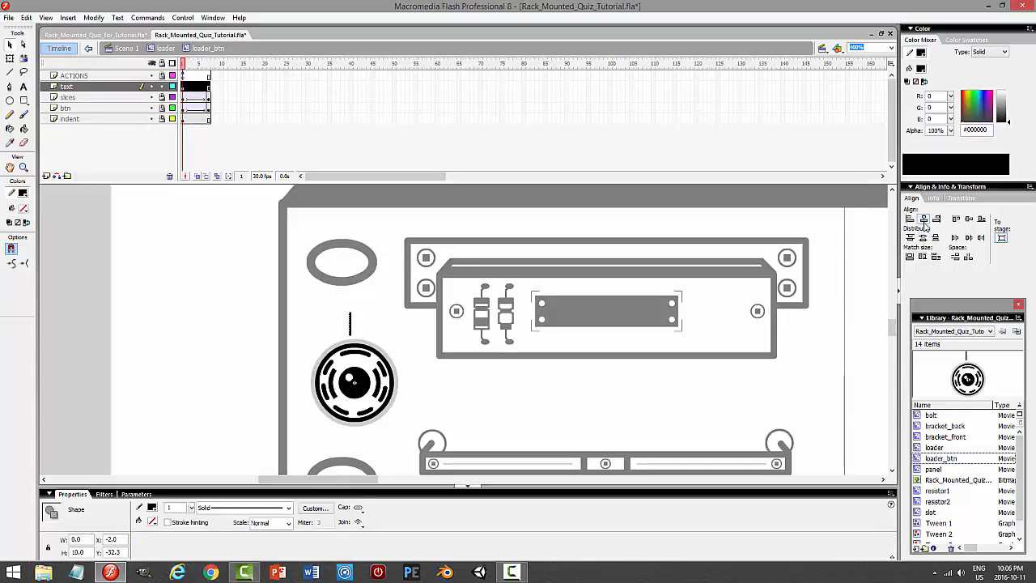
pyautogui.click(459, 379)
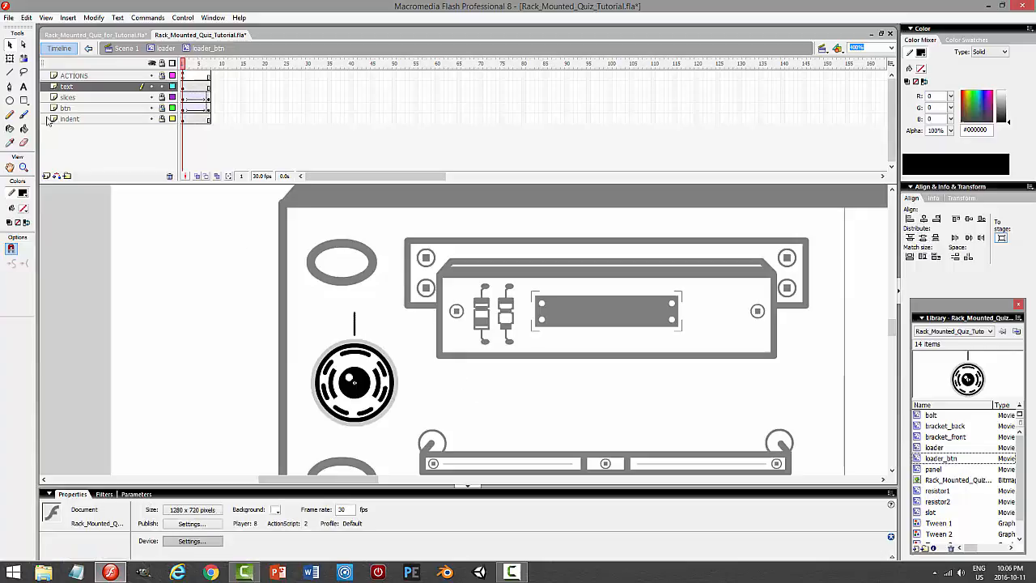
# - Add the static text LOAD above the vertical line on the text layer
pyautogui.click(23, 87)
pyautogui.moveTo(324, 288); pyautogui.dragTo(387, 305)
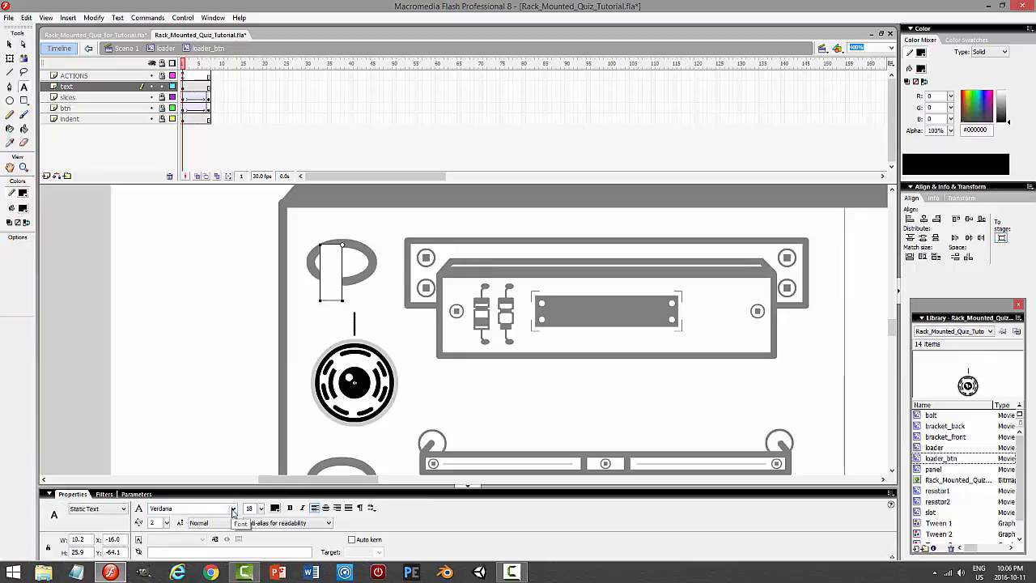
pyautogui.write('LOAD')
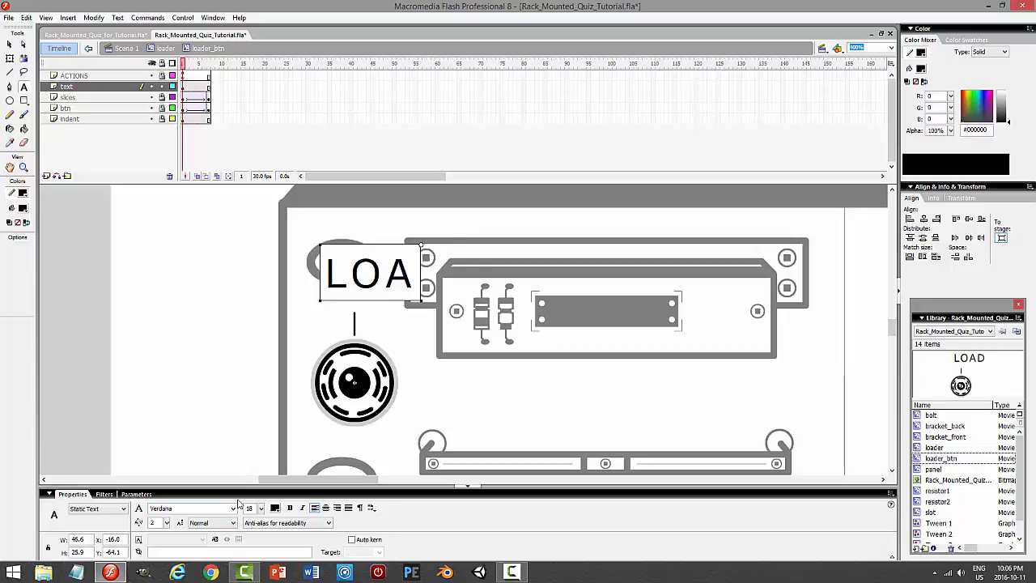
pyautogui.click(11, 46)
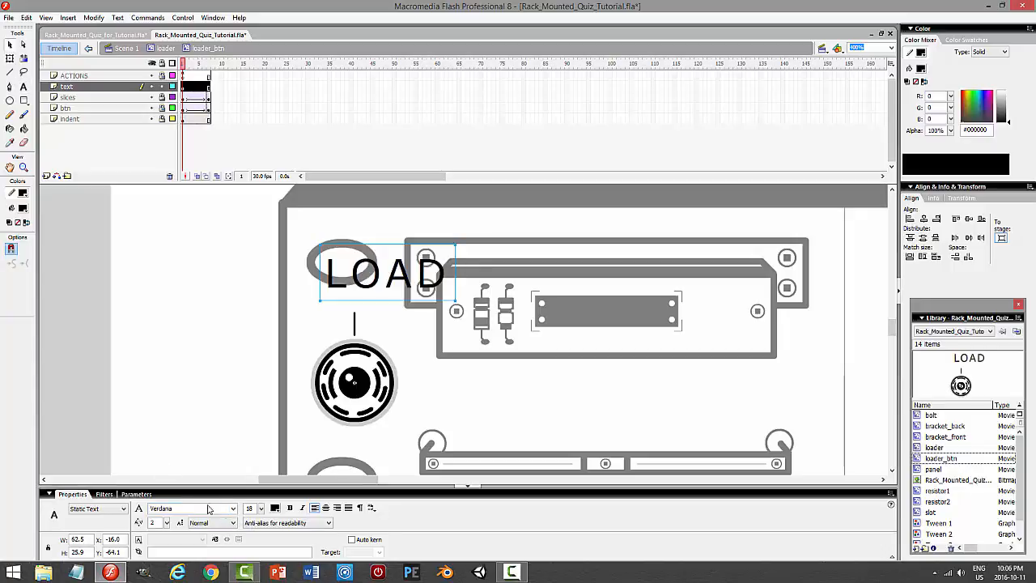
# - Format the LOAD text in Impact, size 10, with letter spacing 0
pyautogui.click(233, 508)
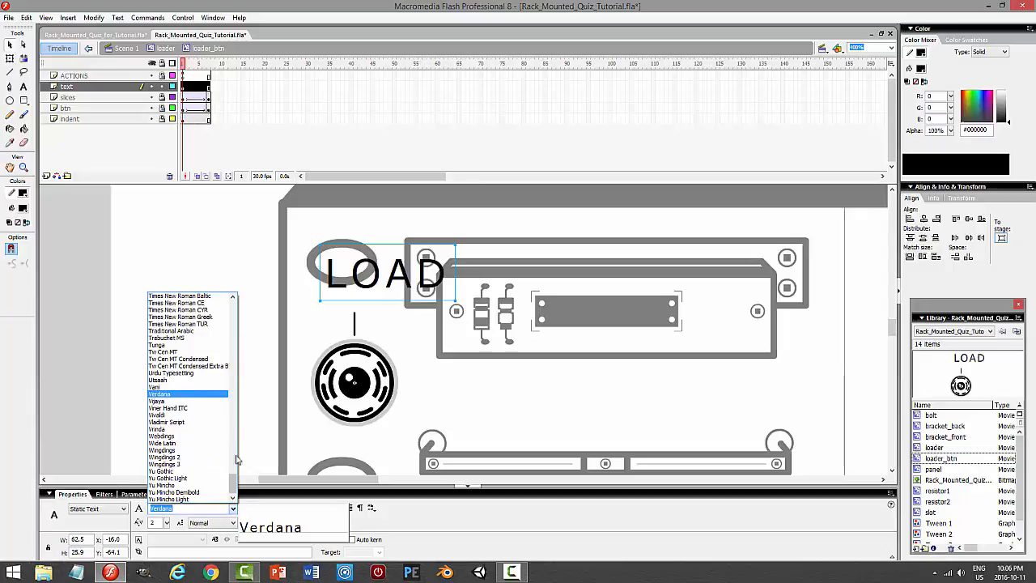
pyautogui.moveTo(235, 482); pyautogui.dragTo(242, 389)
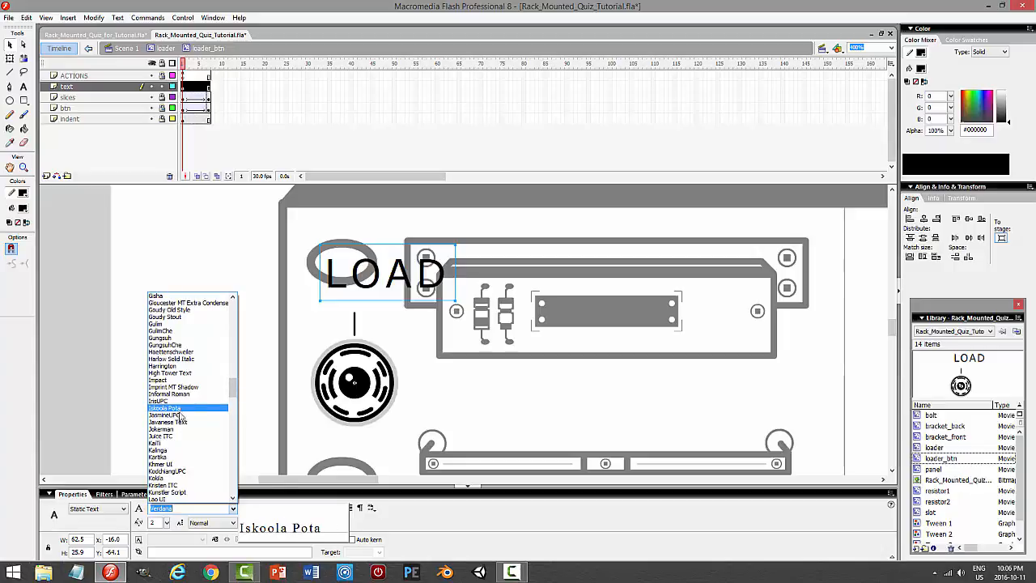
pyautogui.click(173, 380)
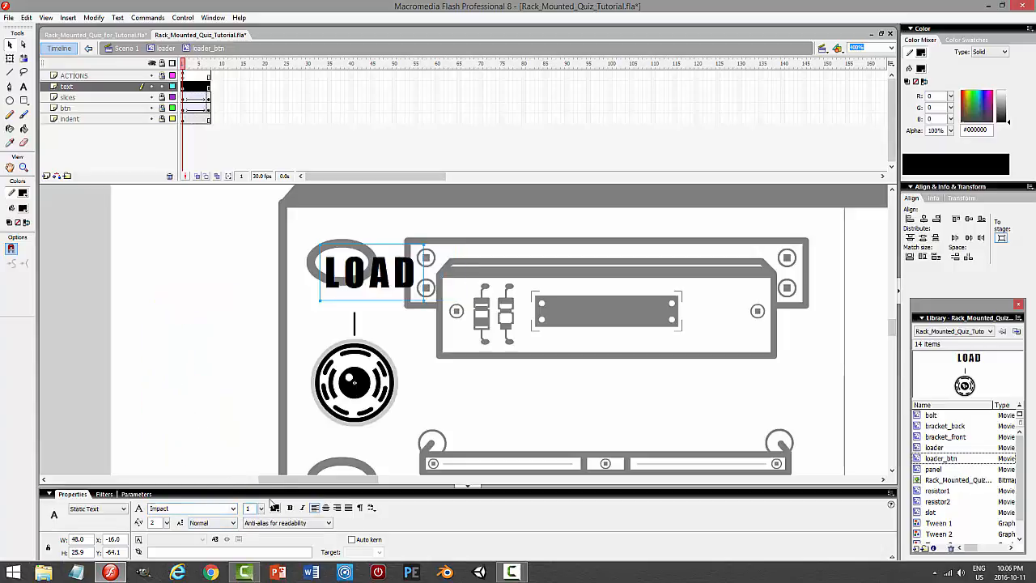
pyautogui.press('Return')
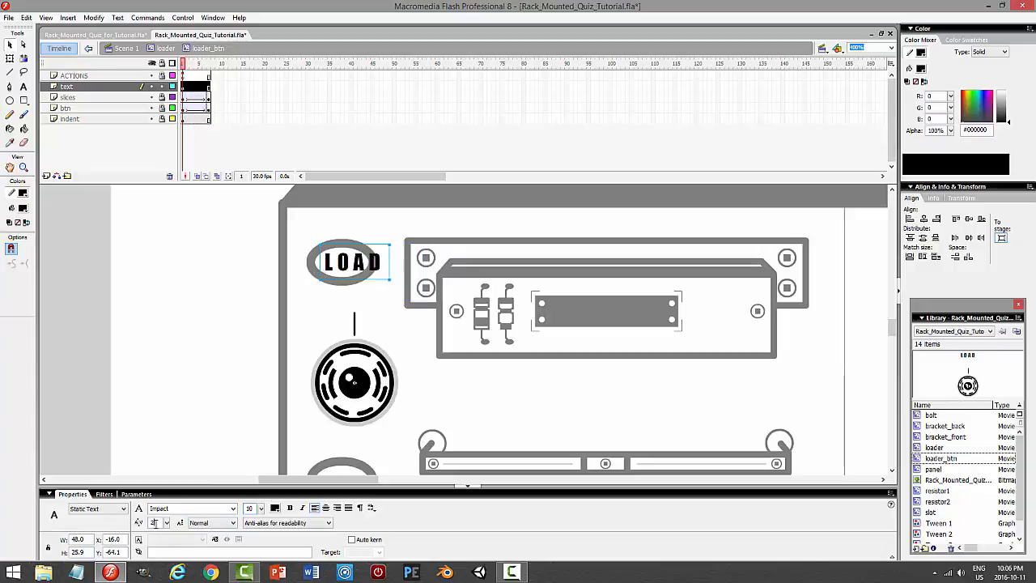
pyautogui.write('0')
pyautogui.press('Return')
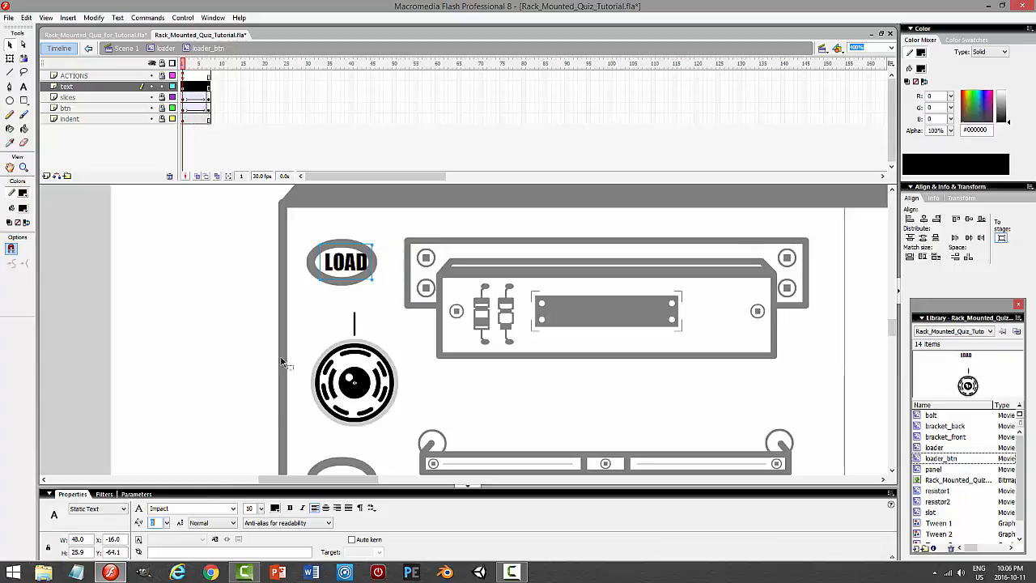
# - Position the LOAD text just above the vertical line, centered over it, and preview the movie
pyautogui.moveTo(361, 265); pyautogui.dragTo(377, 309)
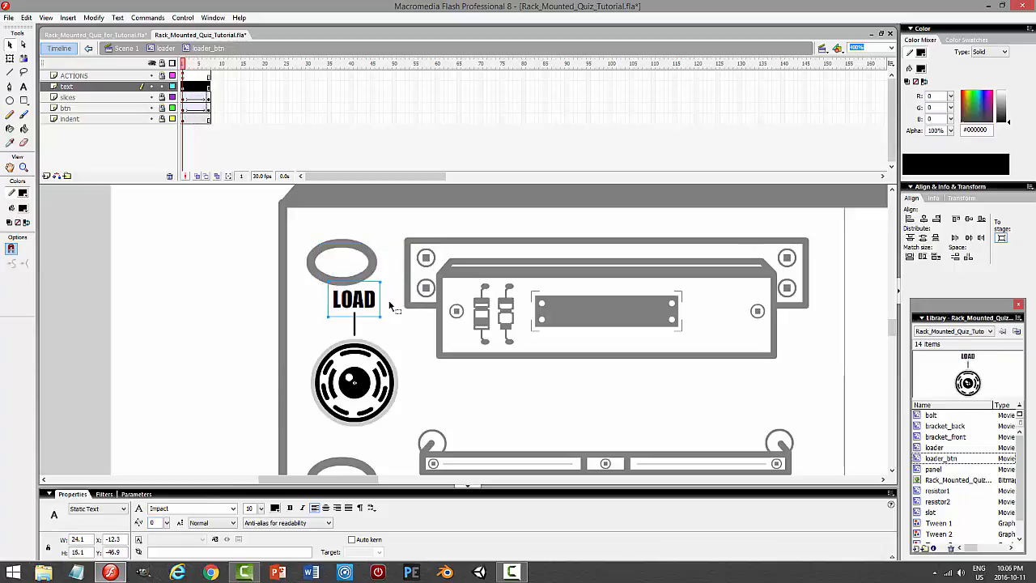
pyautogui.click(408, 338)
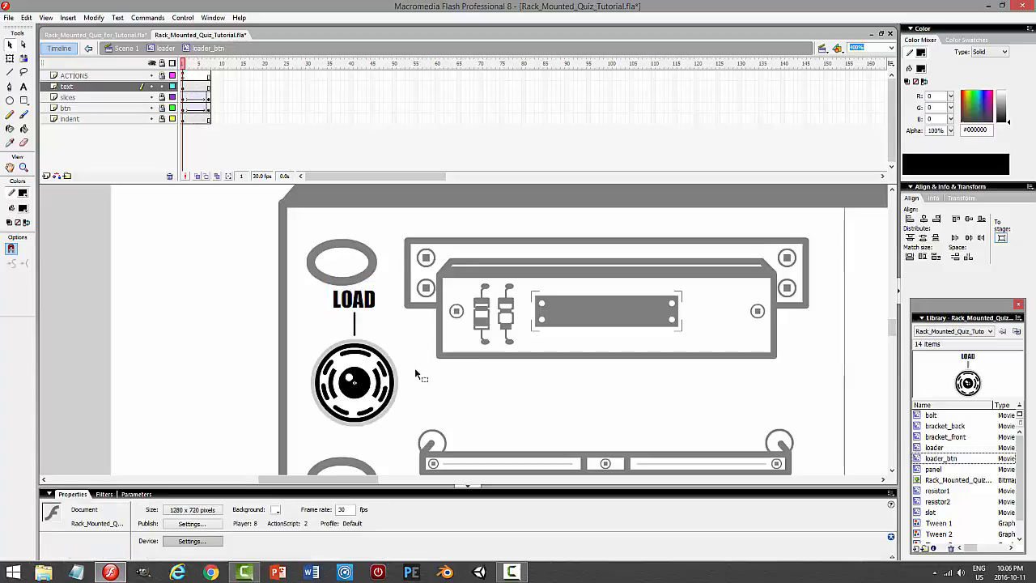
pyautogui.hotkey('ctrl', 'Return')
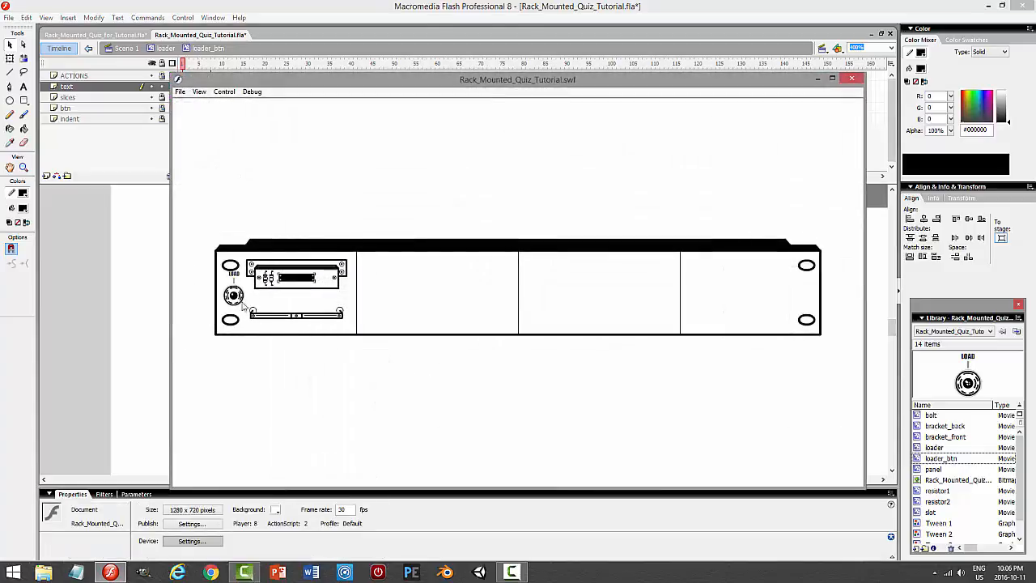
pyautogui.click(851, 79)
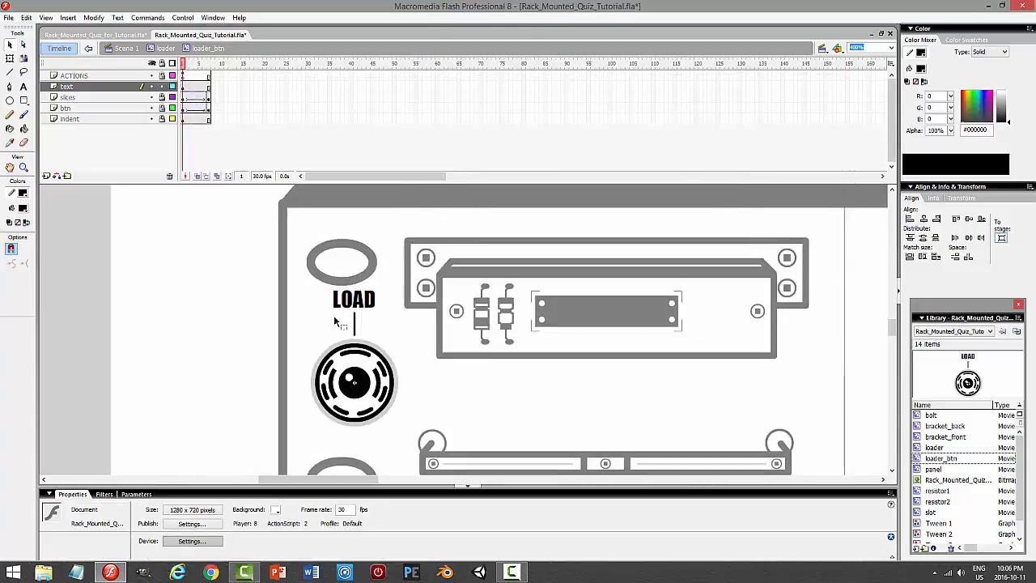
# - Return to the loader symbol and nudge the loader_btn instance slightly right and down, away from the oval hole
pyautogui.doubleClick(447, 386)
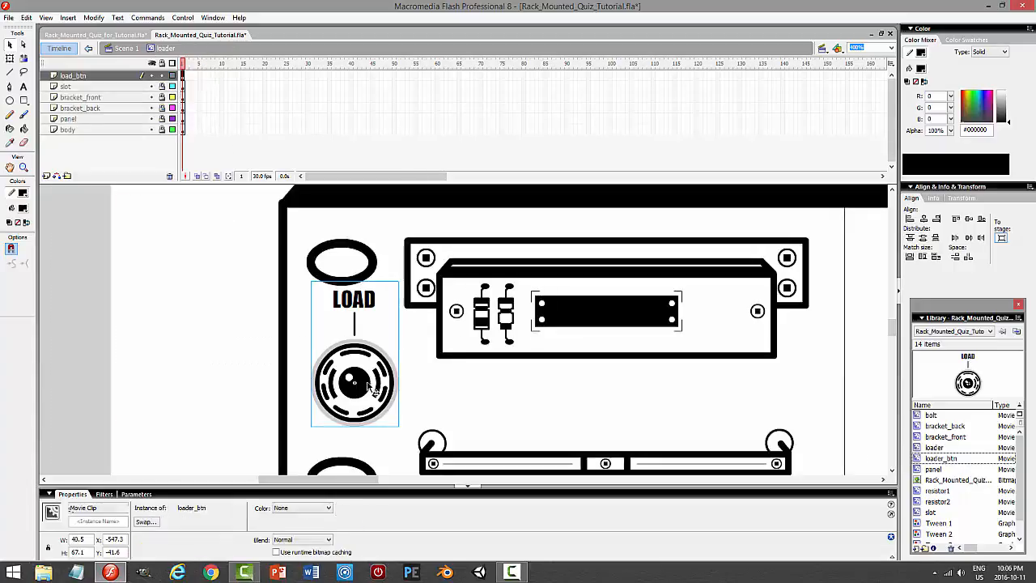
pyautogui.press('Right')
pyautogui.press('Right')
pyautogui.press('Right')
pyautogui.press('Right')
pyautogui.click(483, 395)
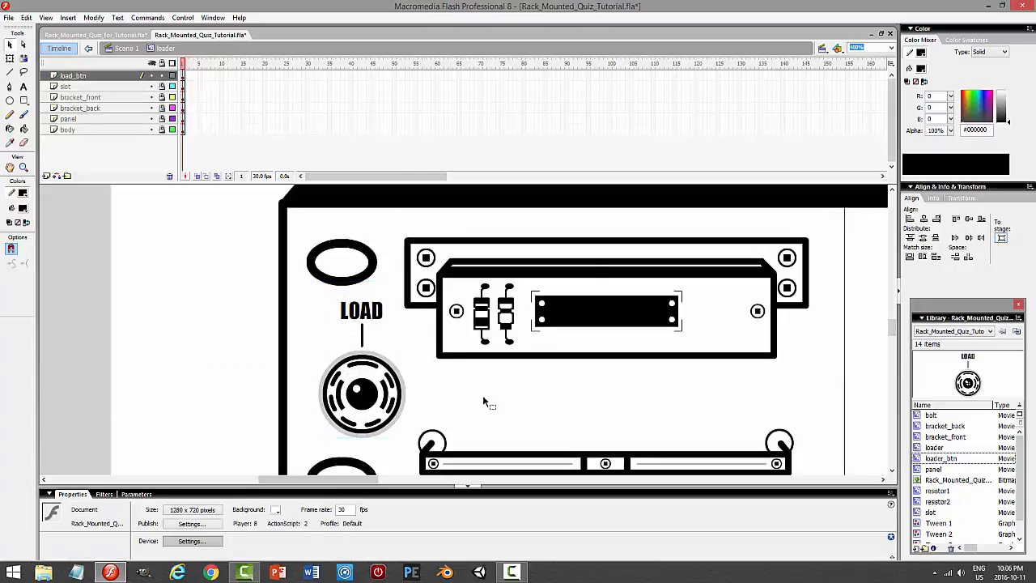
# - Test the movie to check the placement and legibility of the LOAD button, and close the preview
pyautogui.hotkey('ctrl', 'Return')
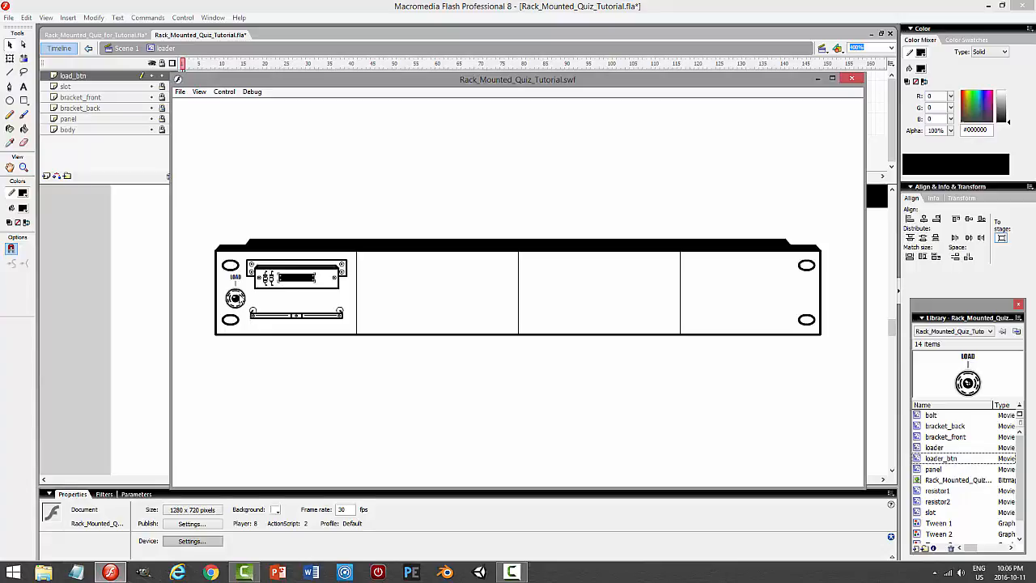
pyautogui.click(851, 78)
pyautogui.hotkey('ctrl', '=')
pyautogui.hotkey('ctrl', '=')
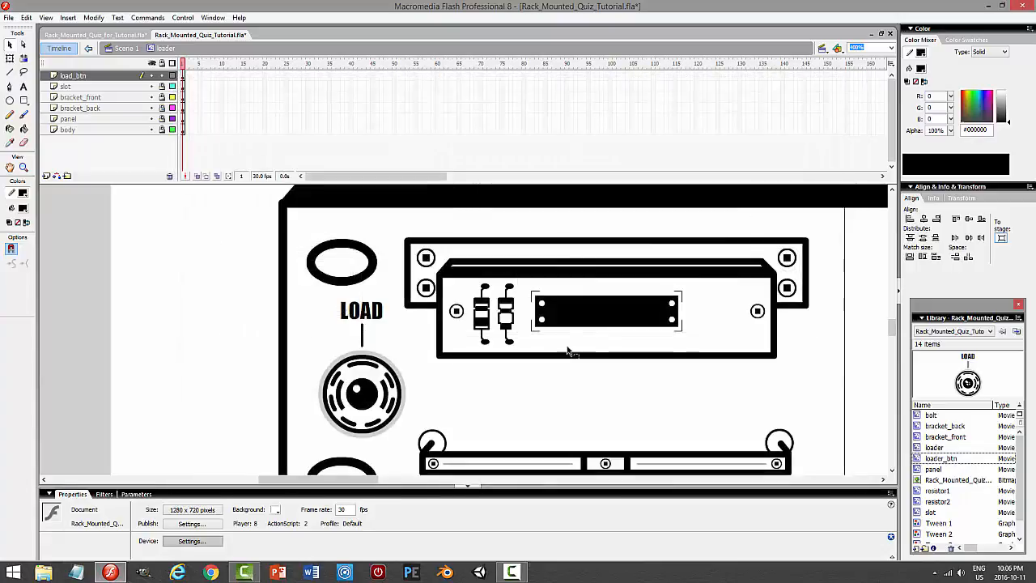
# - Reopen loader_btn, set the LOAD text's font size to 12, and preview the movie
pyautogui.click(390, 321)
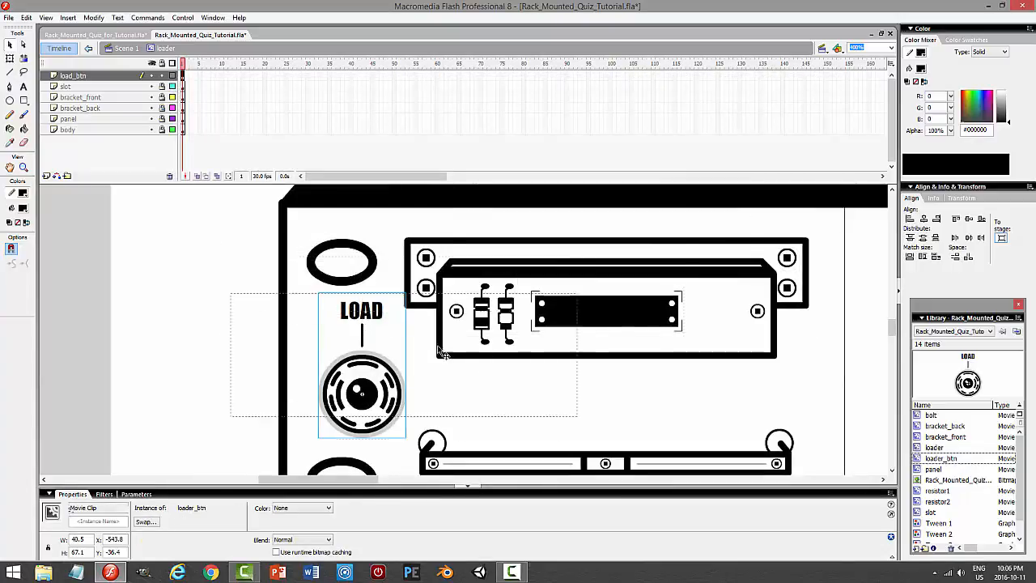
pyautogui.doubleClick(390, 320)
pyautogui.click(388, 320)
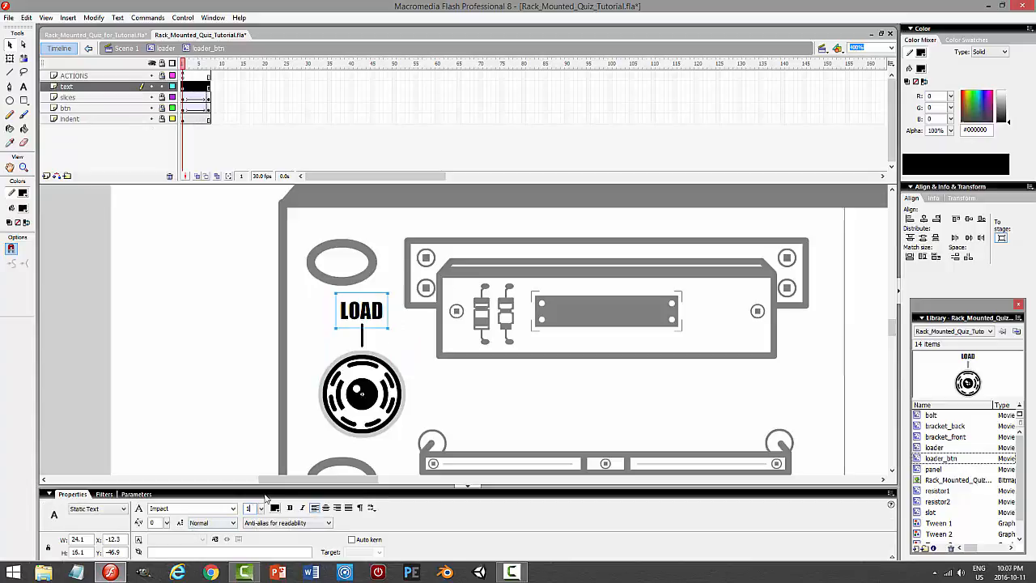
pyautogui.hotkey('ctrl', 'Return')
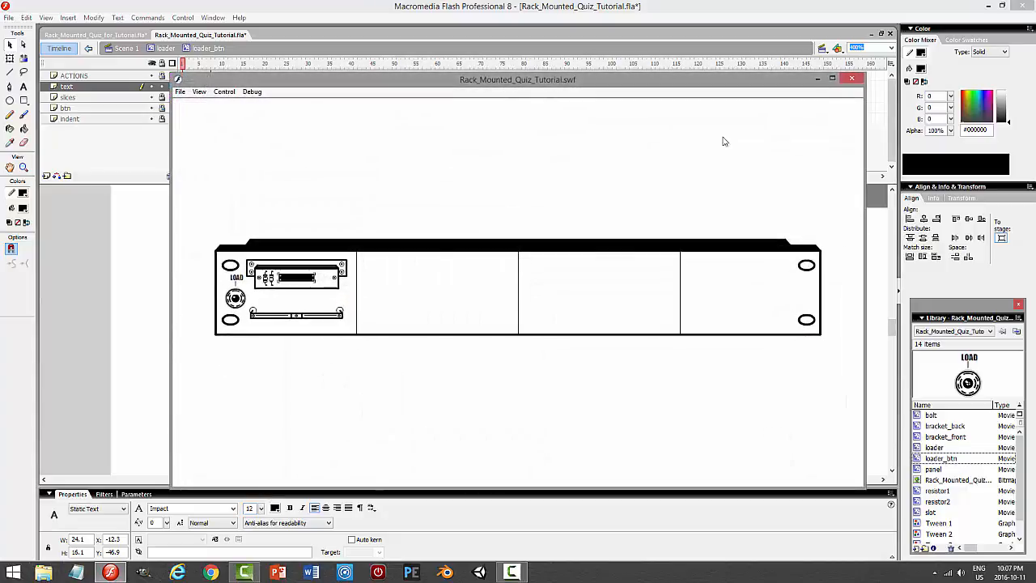
pyautogui.click(851, 78)
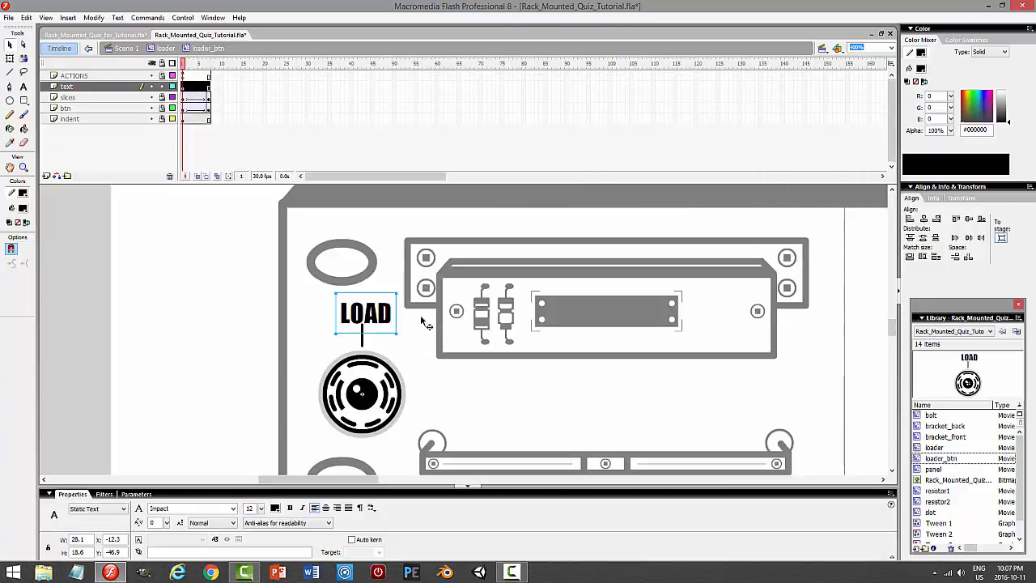
# - Nudge the LOAD text slightly up and left to center it over the vertical line
pyautogui.press('Up')
pyautogui.press('Up')
pyautogui.press('Up')
pyautogui.press('Up')
pyautogui.press('Left')
pyautogui.press('Left')
pyautogui.press('Left')
pyautogui.press('Left')
pyautogui.press('Left')
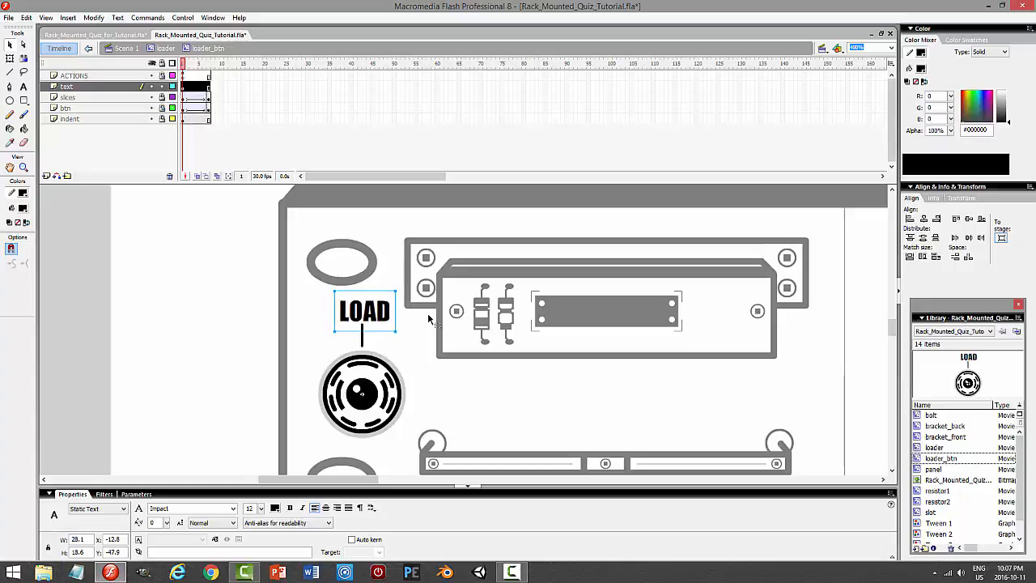
pyautogui.press('Left')
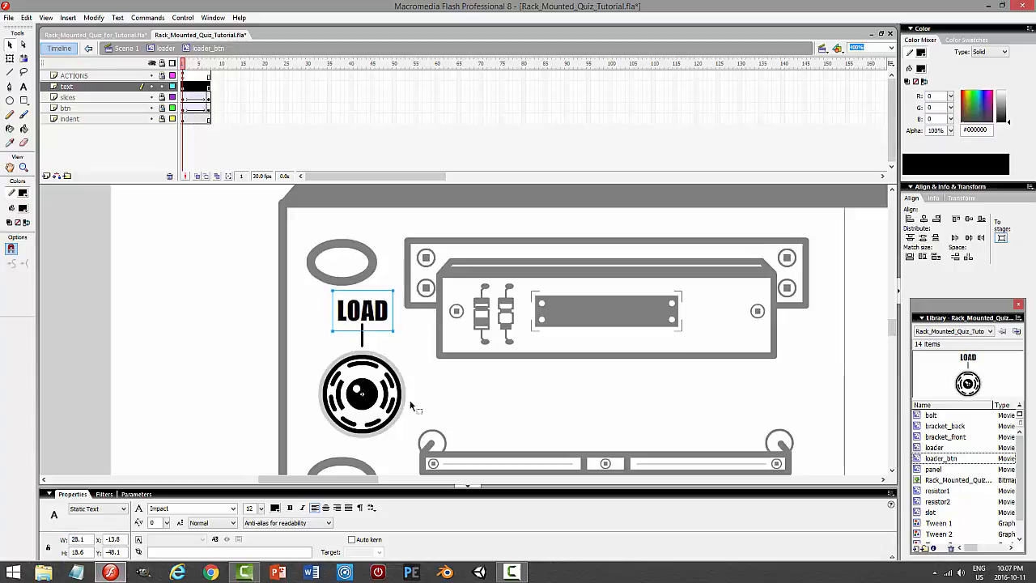
pyautogui.click(437, 407)
# - Lock the text layer, save the document, and return to the loader symbol
pyautogui.click(164, 89)
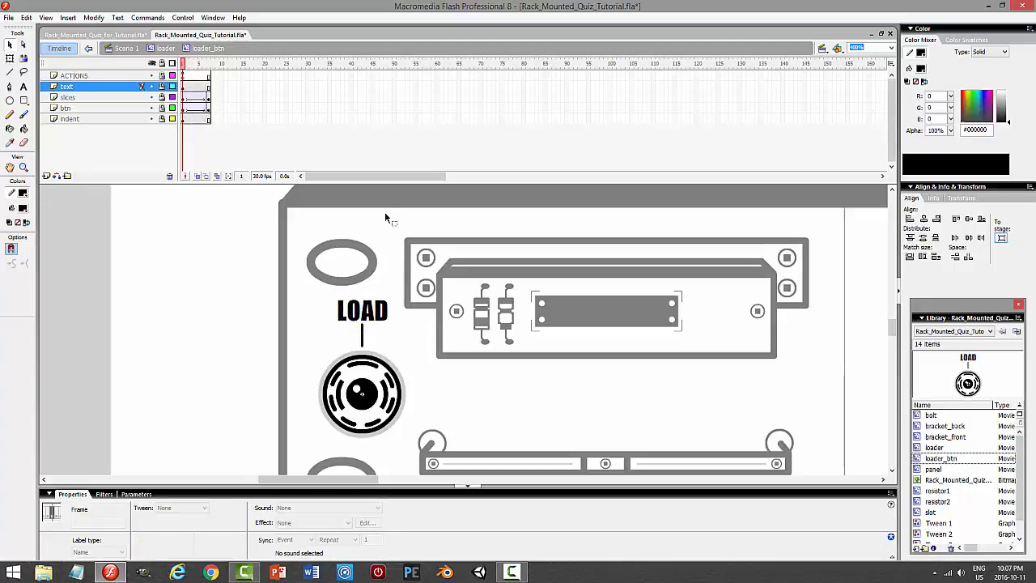
pyautogui.hotkey('ctrl', 's')
pyautogui.click(164, 51)
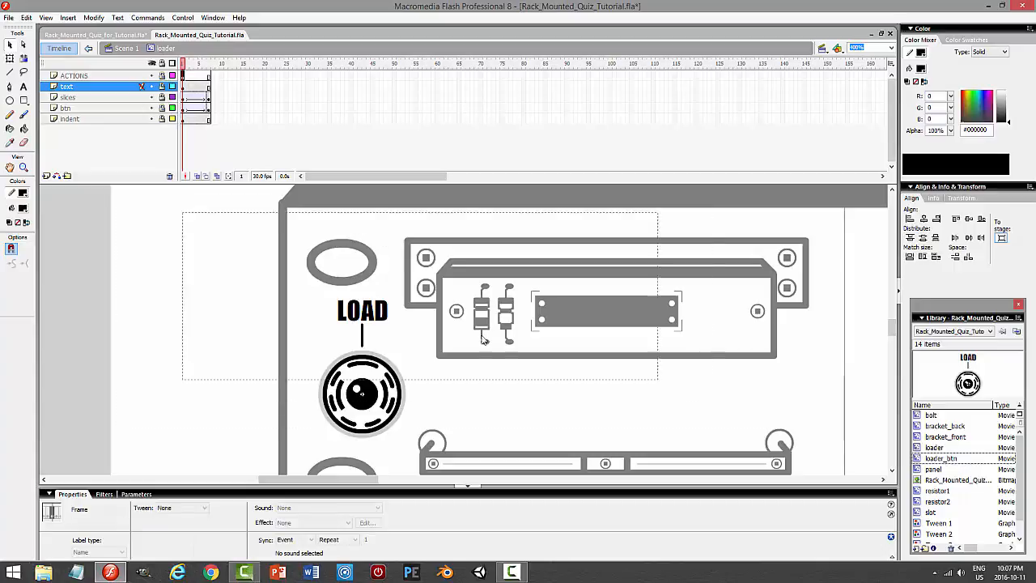
pyautogui.click(499, 373)
# - Attach an on(press) script to the loader_btn instance that runs this.gotoAndPlay(2);
pyautogui.click(370, 394)
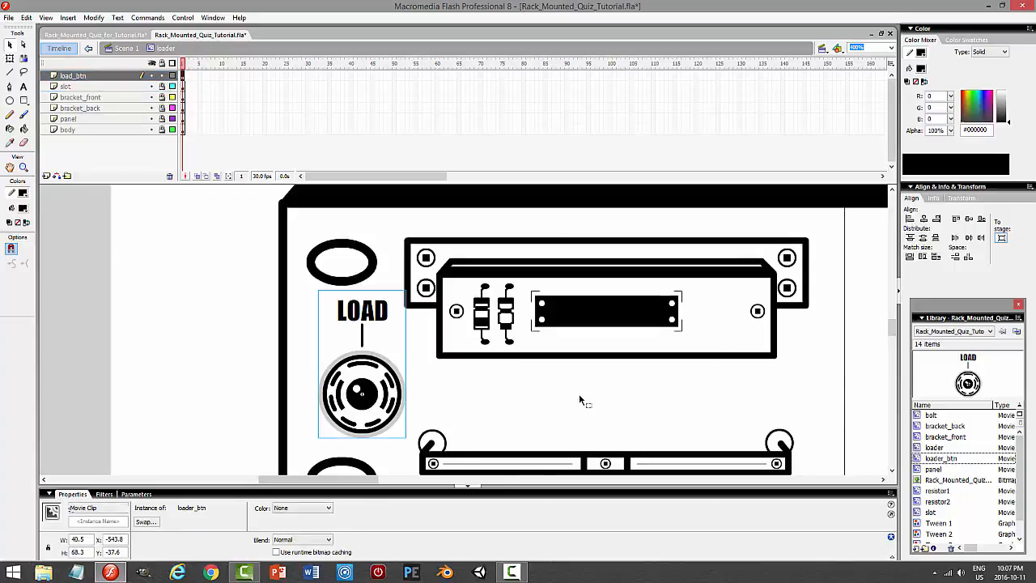
pyautogui.press('F9')
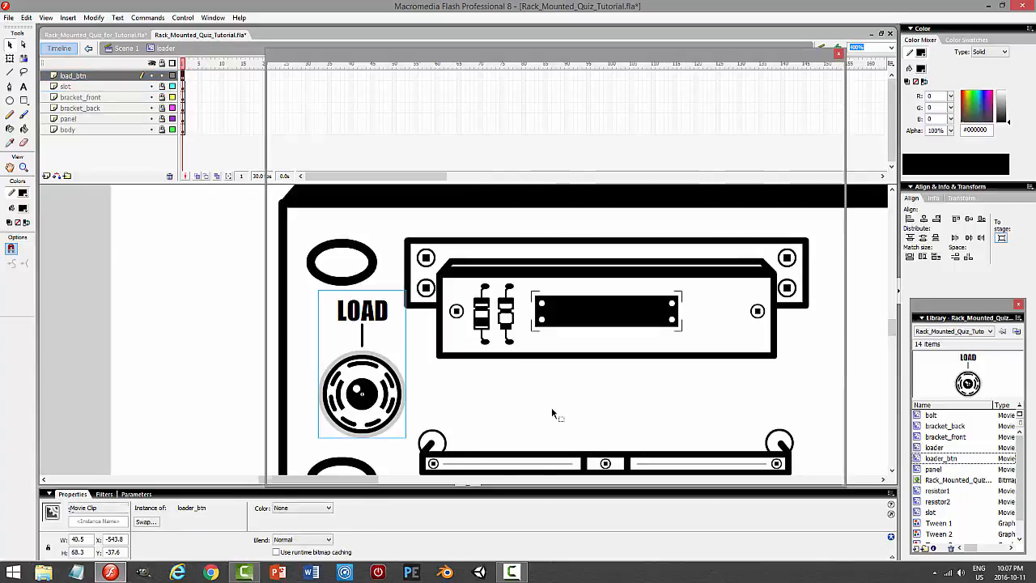
pyautogui.write('on ')
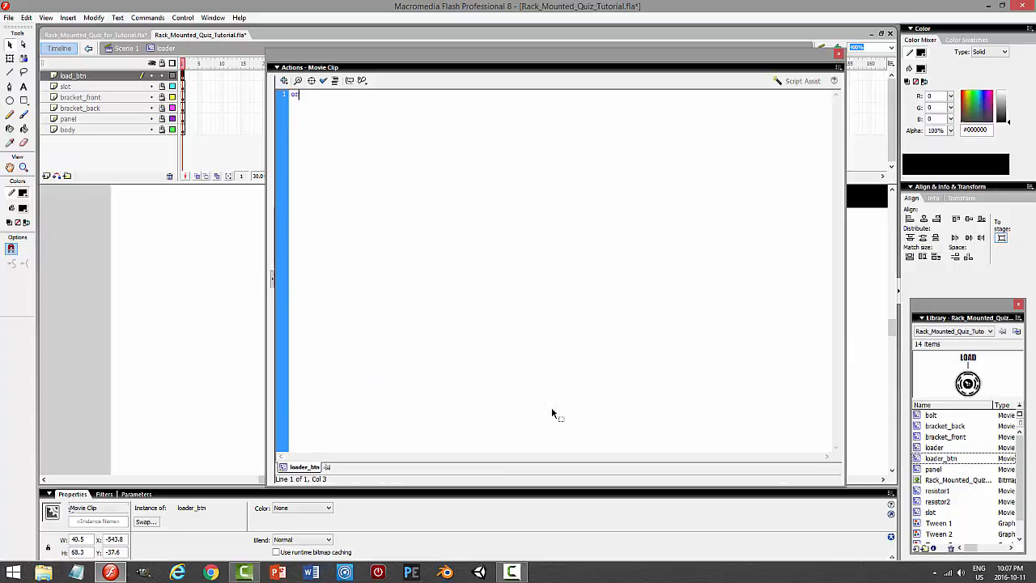
pyautogui.write('(press){')
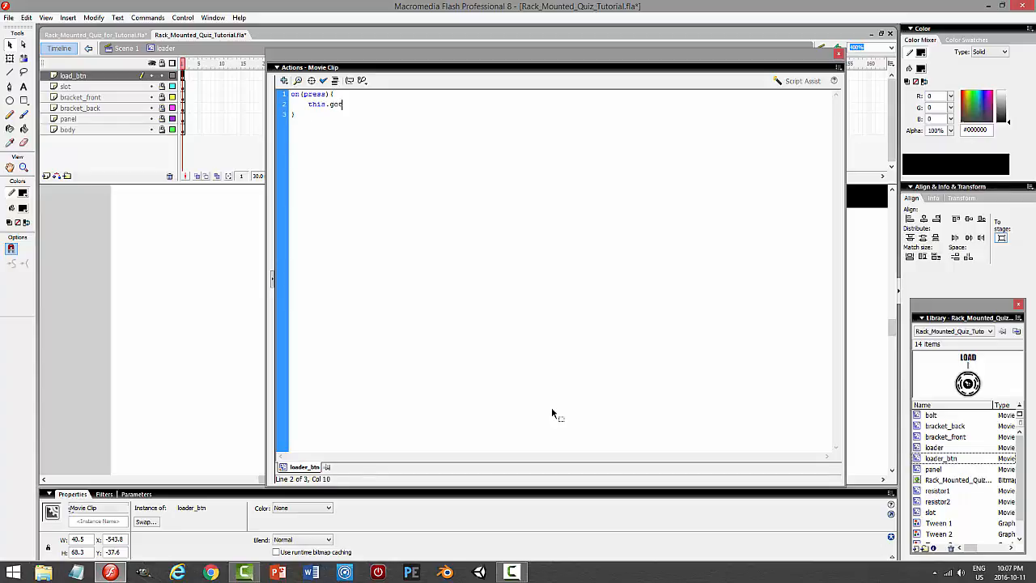
pyautogui.write('(2);')
# - Test the loader_btn press action in the movie preview, and close the preview and script editor
pyautogui.hotkey('ctrl', 'Return')
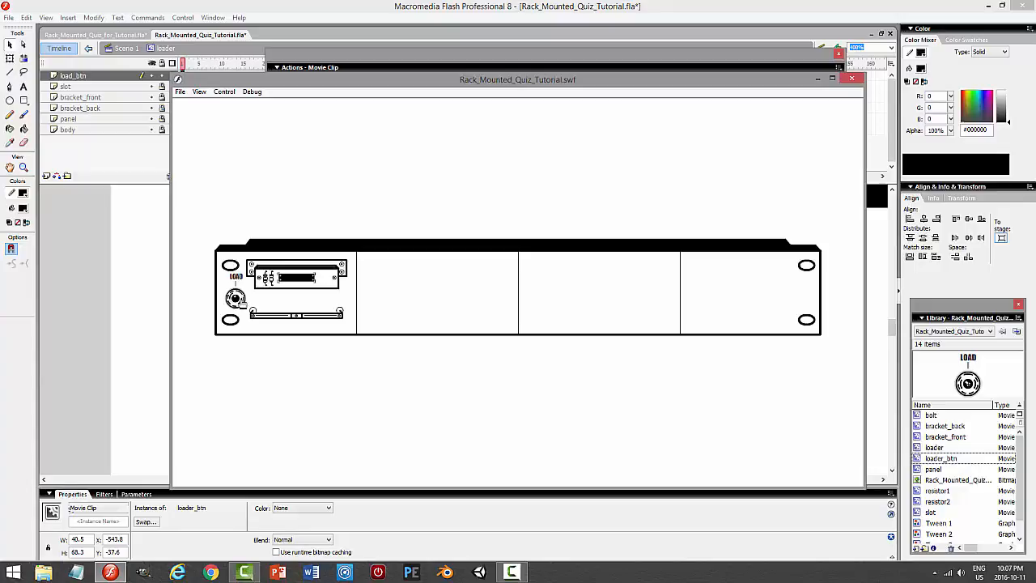
pyautogui.click(853, 80)
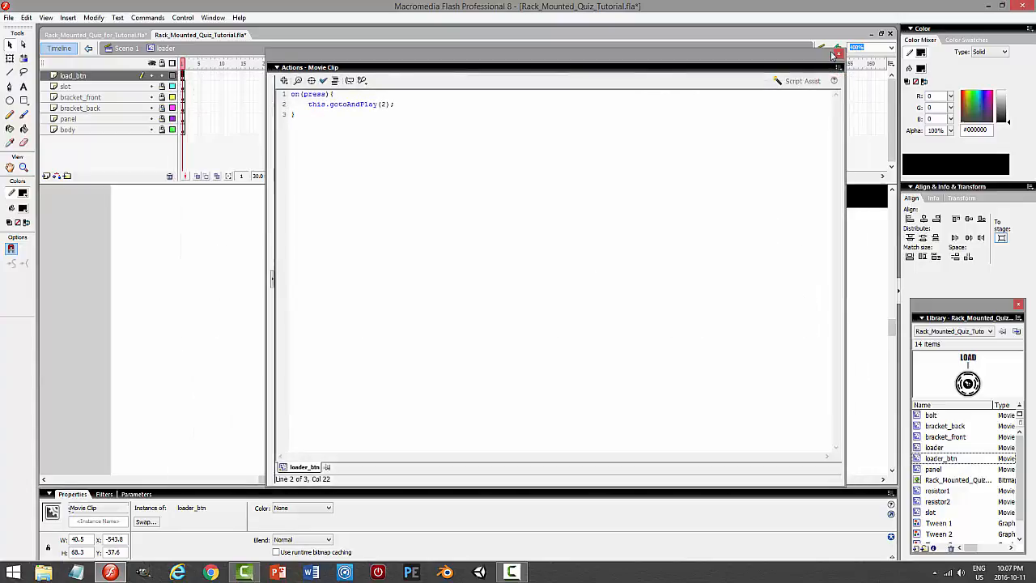
pyautogui.click(838, 53)
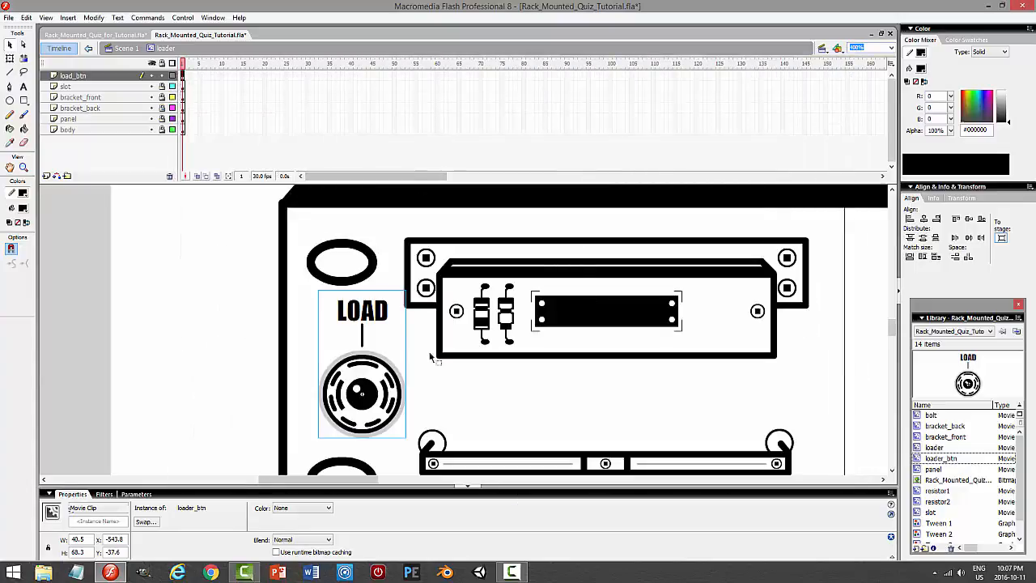
# - Check the first and last frames of the ACTIONS layer inside loader_btn, and save and preview the movie
pyautogui.doubleClick(382, 391)
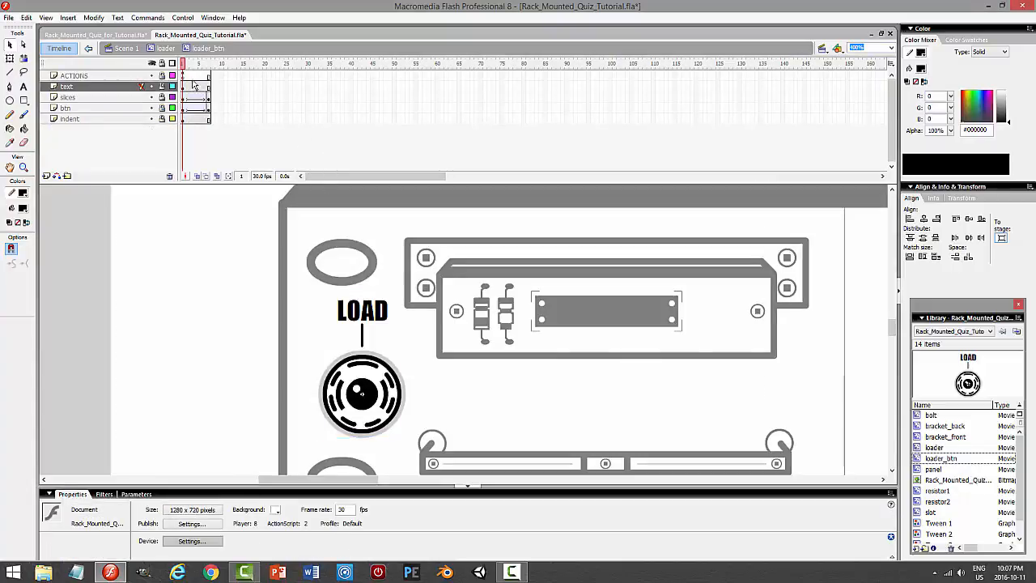
pyautogui.click(183, 75)
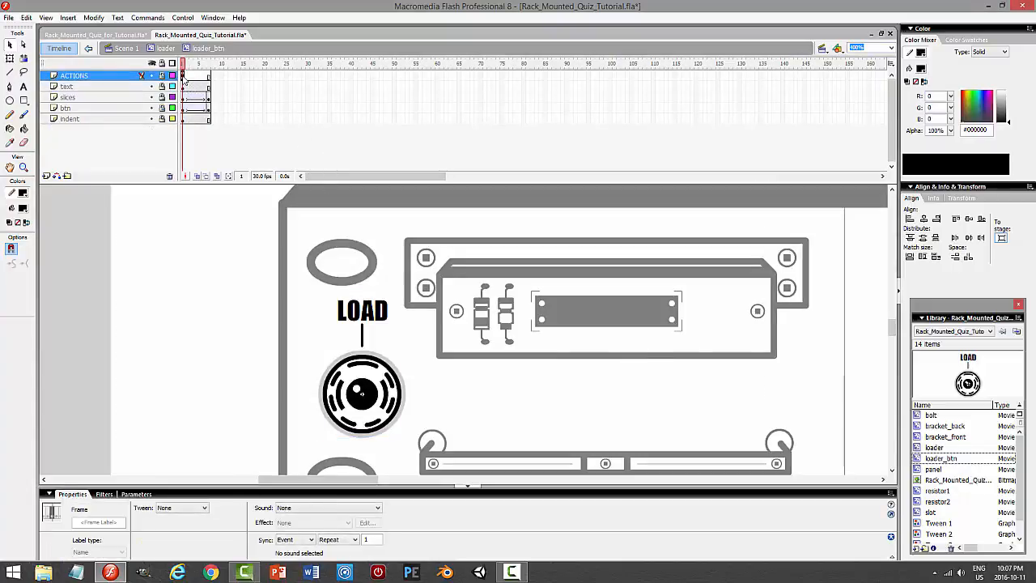
pyautogui.click(208, 75)
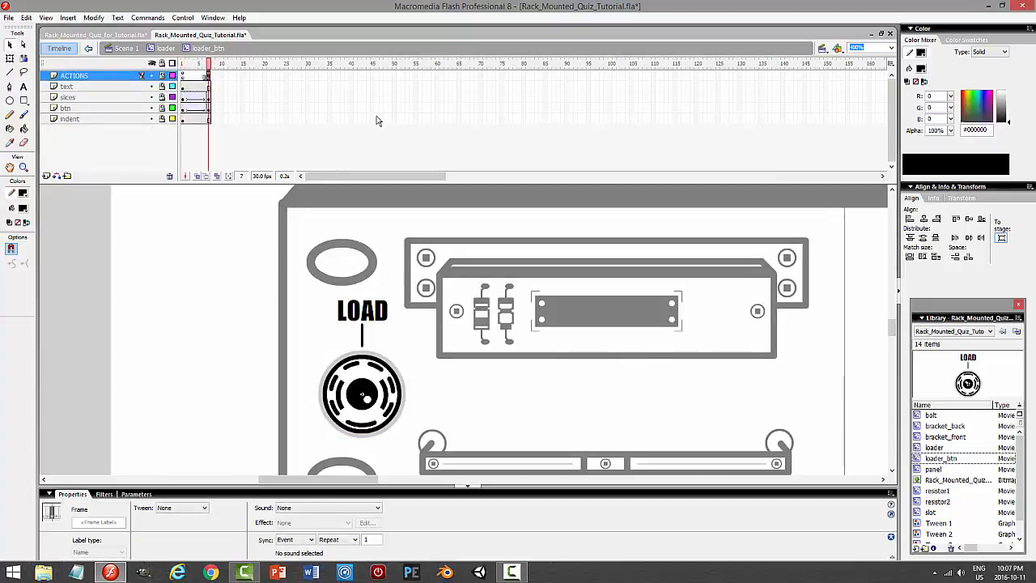
pyautogui.hotkey('ctrl', 's')
pyautogui.hotkey('ctrl', 'Return')
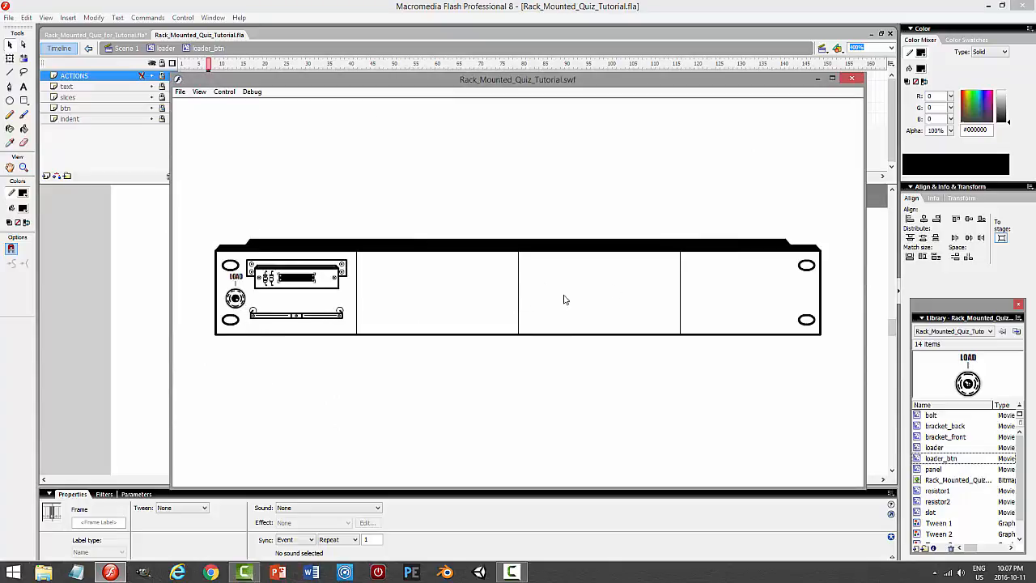
pyautogui.click(853, 76)
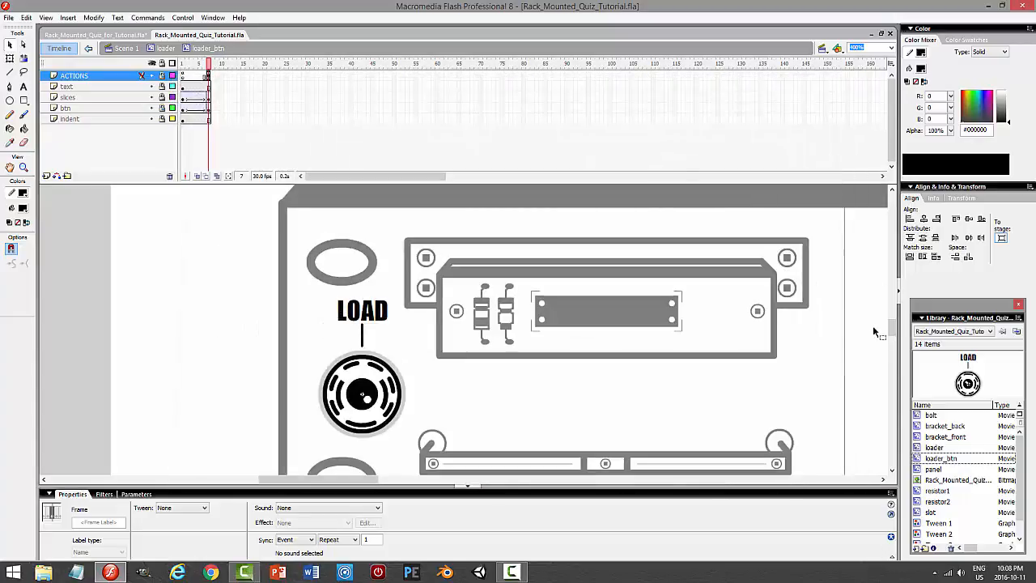
# - Return to the loader symbol and nudge the loader_btn instance 3 px down and 1 px left
pyautogui.moveTo(893, 330)
pyautogui.mouseDown()
pyautogui.moveTo(893, 243)
pyautogui.moveTo(892, 342)
pyautogui.moveTo(893, 333)
pyautogui.mouseUp()
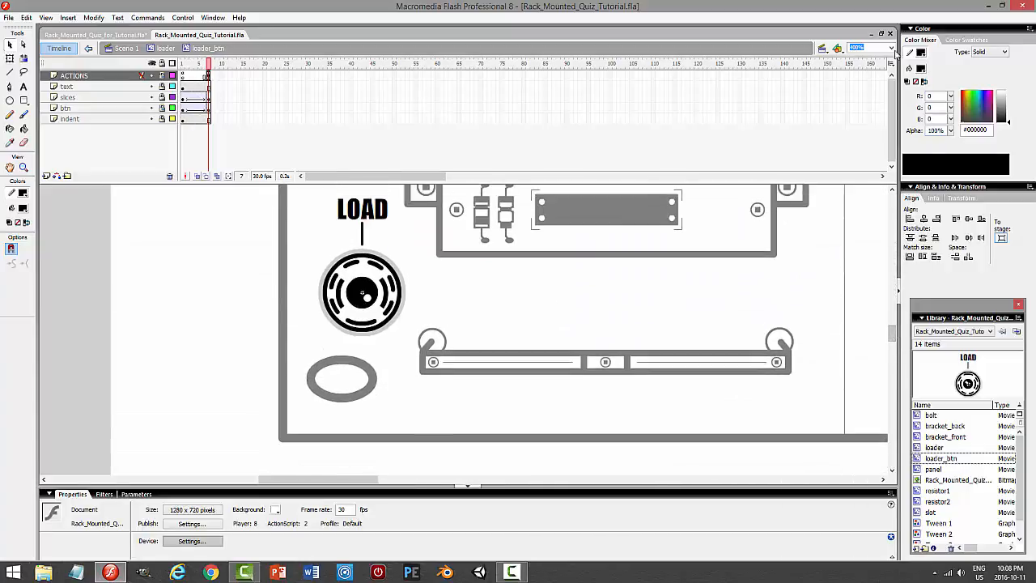
pyautogui.click(892, 49)
pyautogui.click(862, 96)
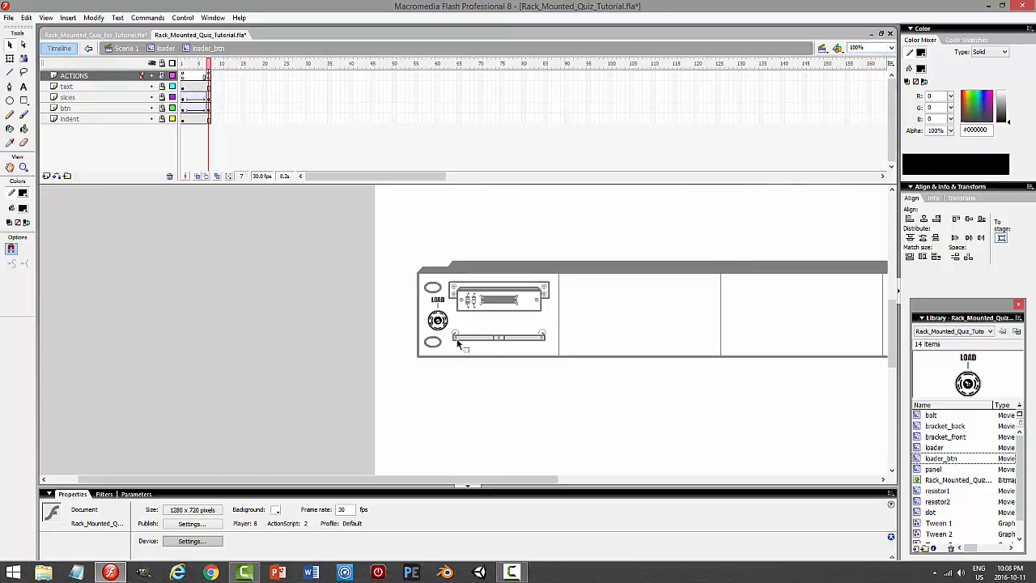
pyautogui.click(172, 50)
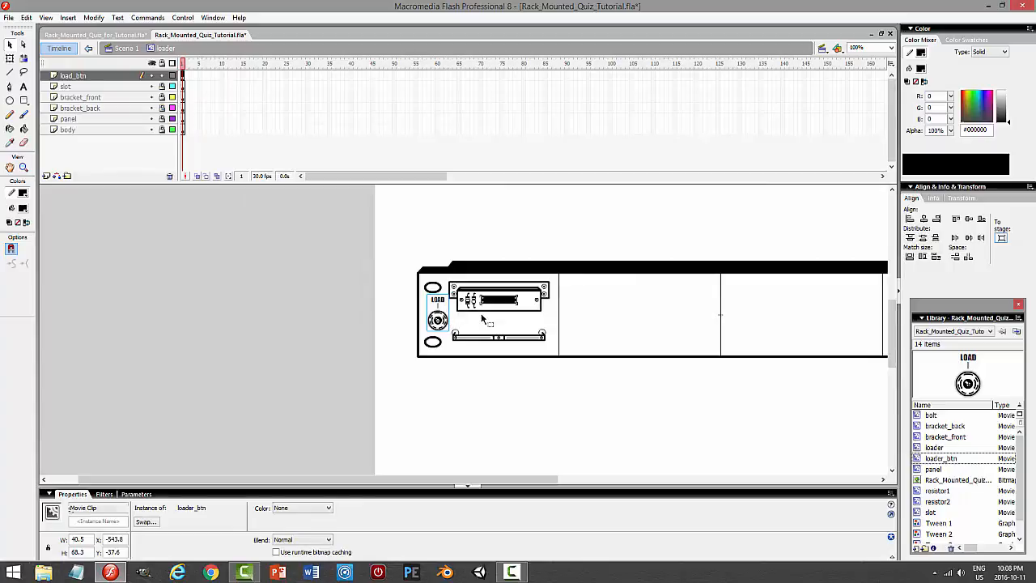
pyautogui.press('Down')
pyautogui.press('Down')
pyautogui.press('Down')
pyautogui.press('Left')
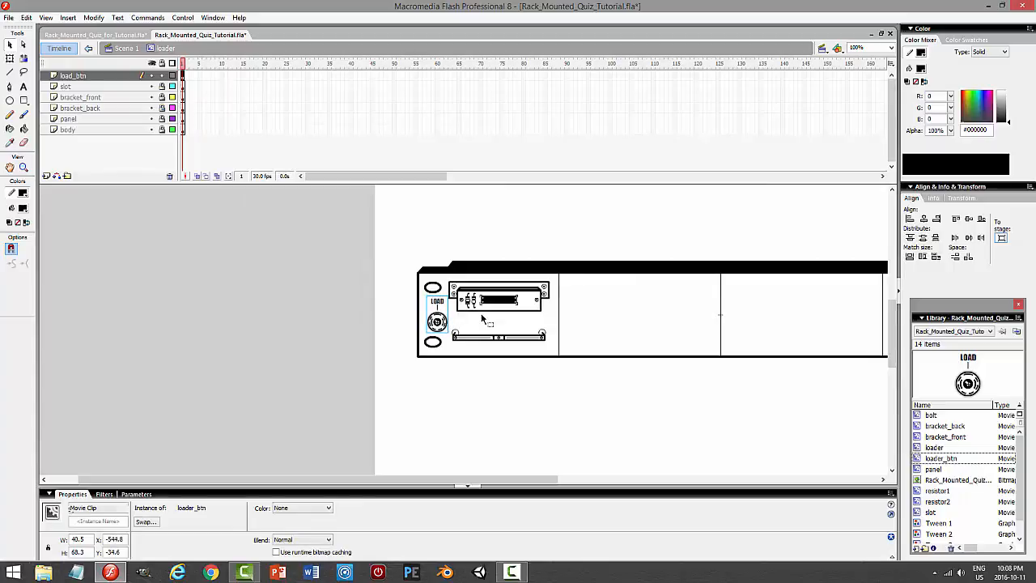
# - Preview the movie to check the nudged LOAD button, close the preview, and deselect the instance
pyautogui.hotkey('ctrl', 'Return')
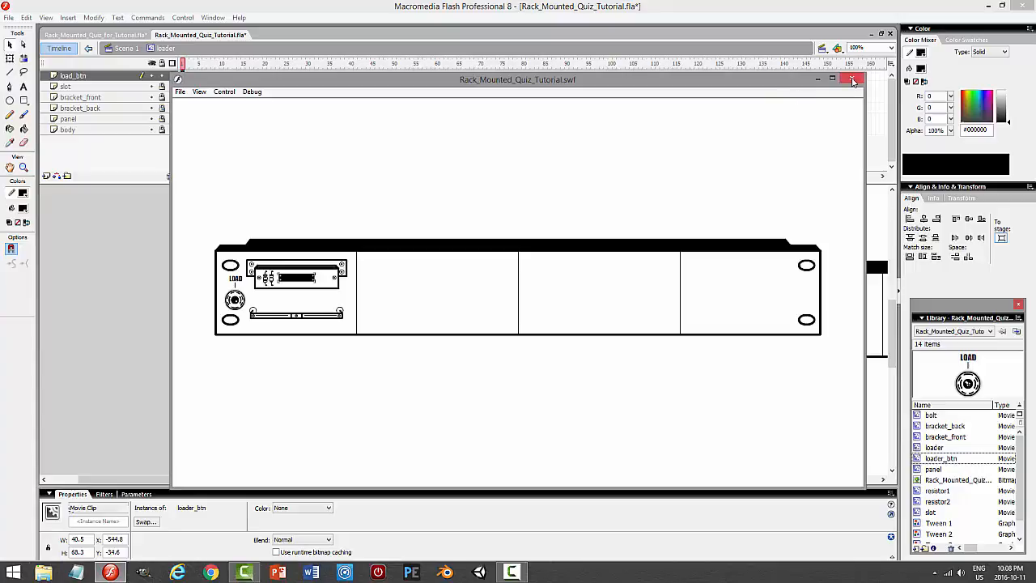
pyautogui.click(852, 79)
pyautogui.click(431, 391)
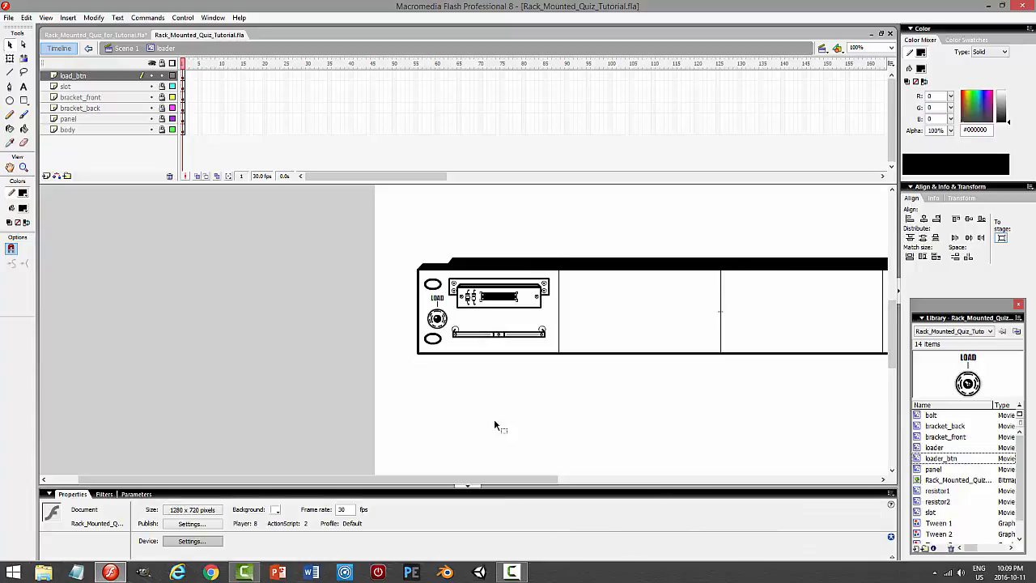
# - Lock the load_btn layer and add a new layer named on_btn above it
pyautogui.moveTo(894, 331); pyautogui.dragTo(893, 243)
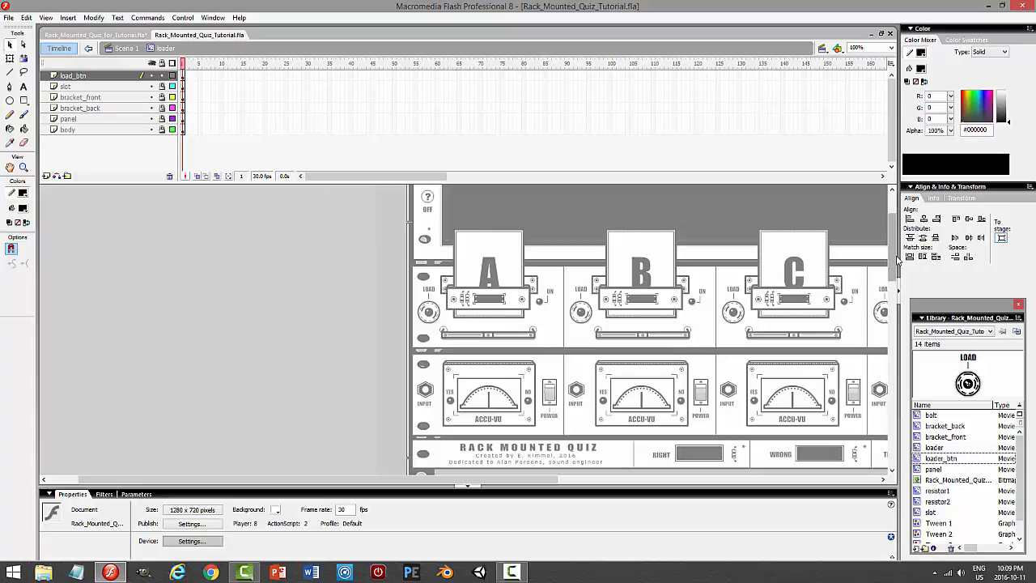
pyautogui.moveTo(896, 261); pyautogui.dragTo(890, 334)
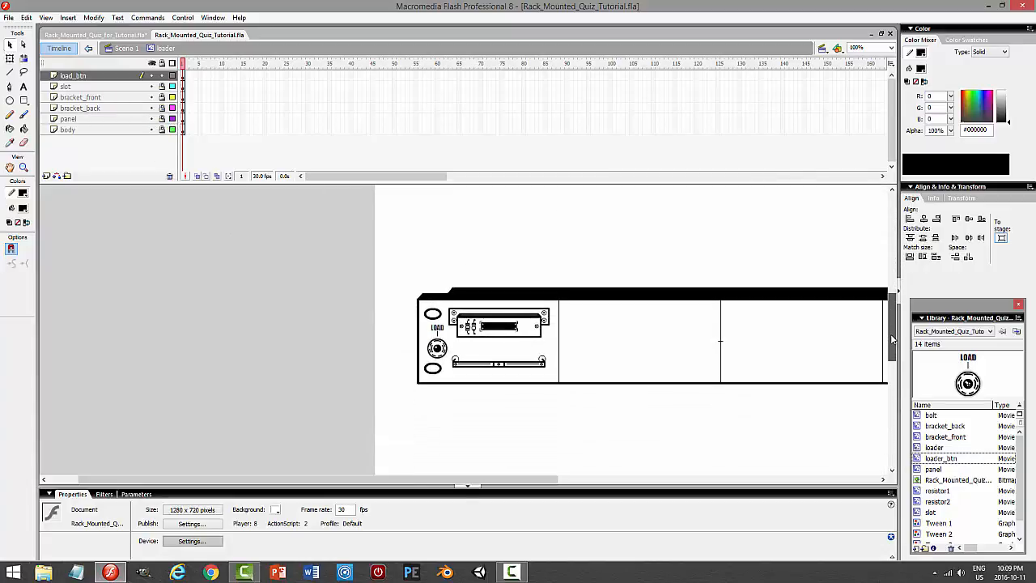
pyautogui.click(890, 47)
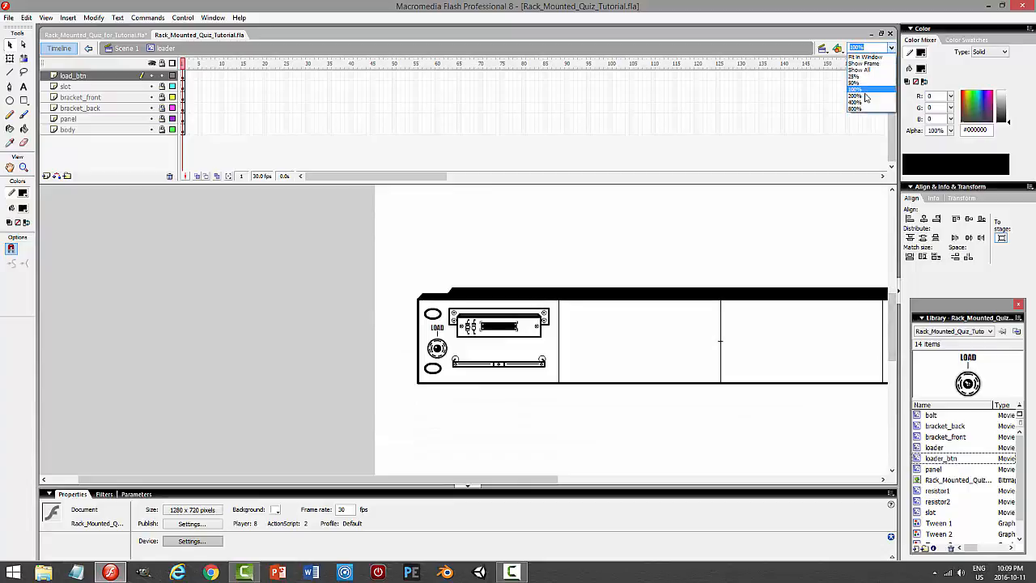
pyautogui.click(859, 93)
pyautogui.moveTo(437, 479); pyautogui.dragTo(368, 479)
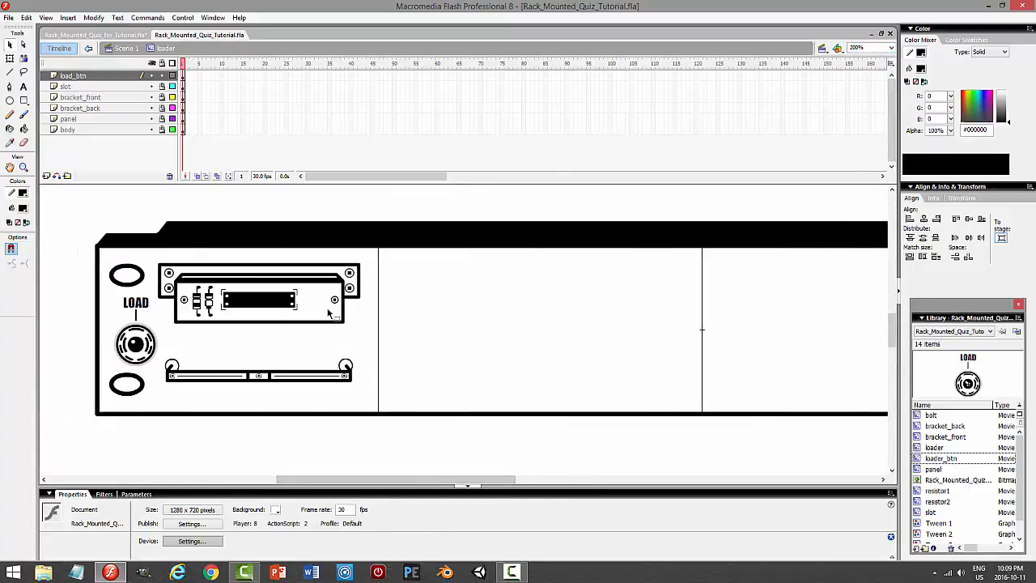
pyautogui.click(161, 76)
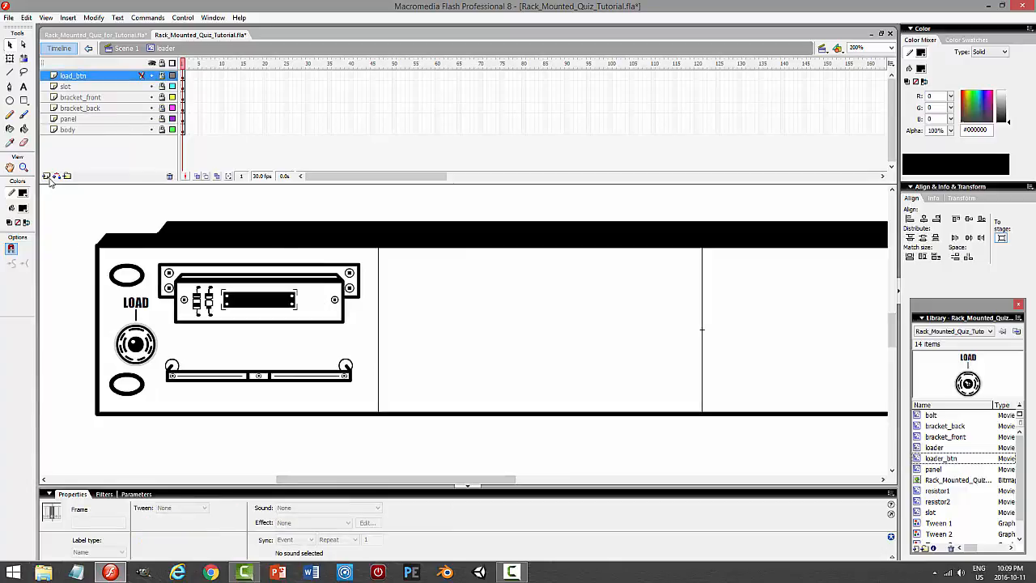
pyautogui.click(47, 176)
pyautogui.doubleClick(85, 78)
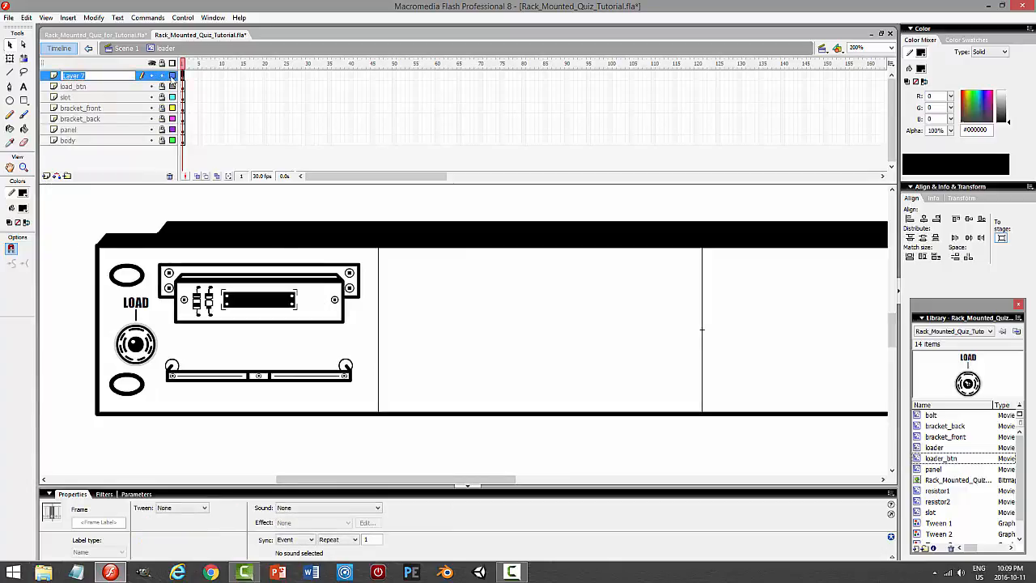
pyautogui.write('on_btn')
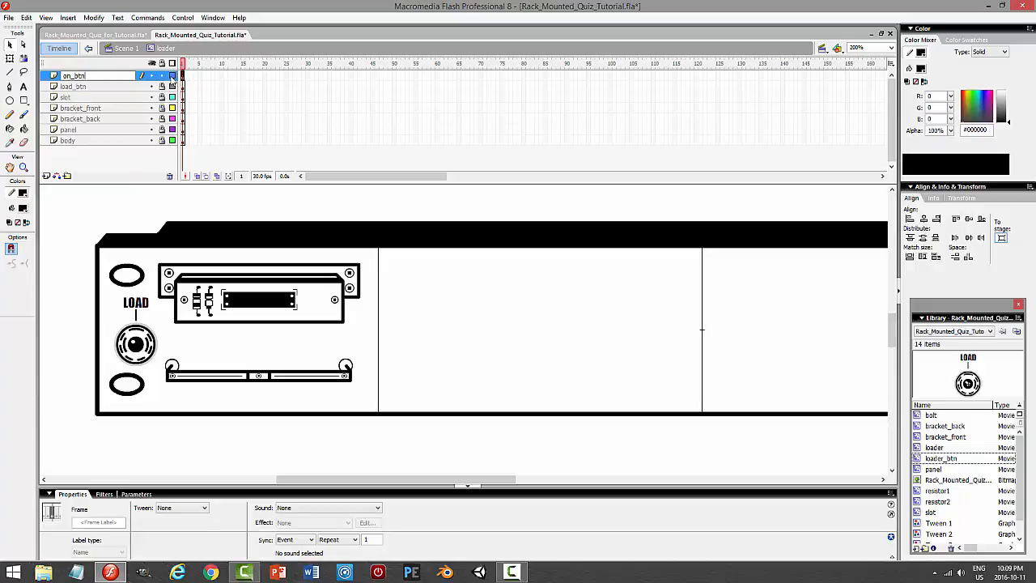
pyautogui.press('Return')
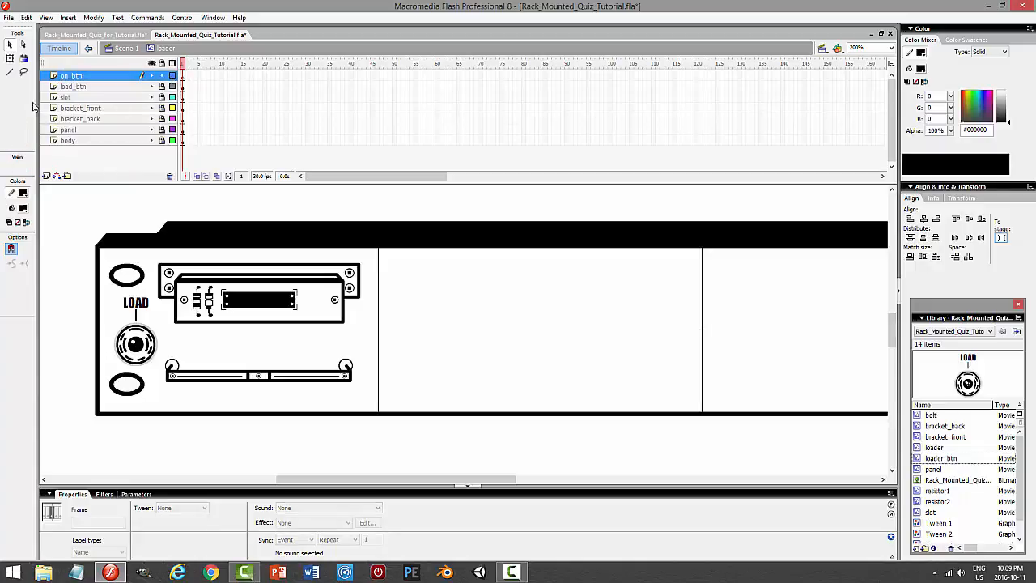
# - Draw a solid black circle about 14.5 px wide below the front bracket's right end, and shift it slightly right
pyautogui.click(10, 101)
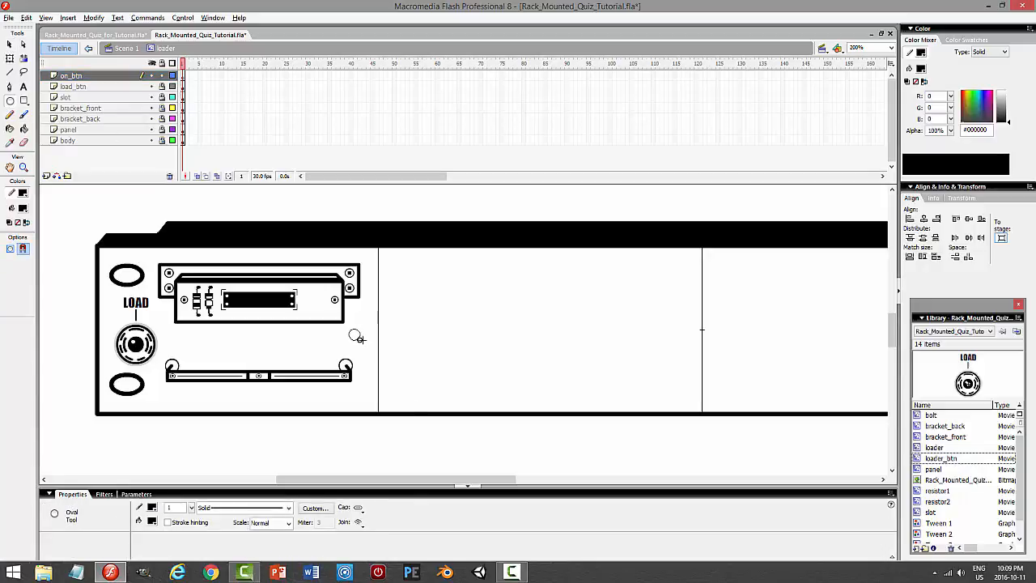
pyautogui.moveTo(361, 340); pyautogui.dragTo(361, 341)
pyautogui.click(9, 44)
pyautogui.click(355, 337)
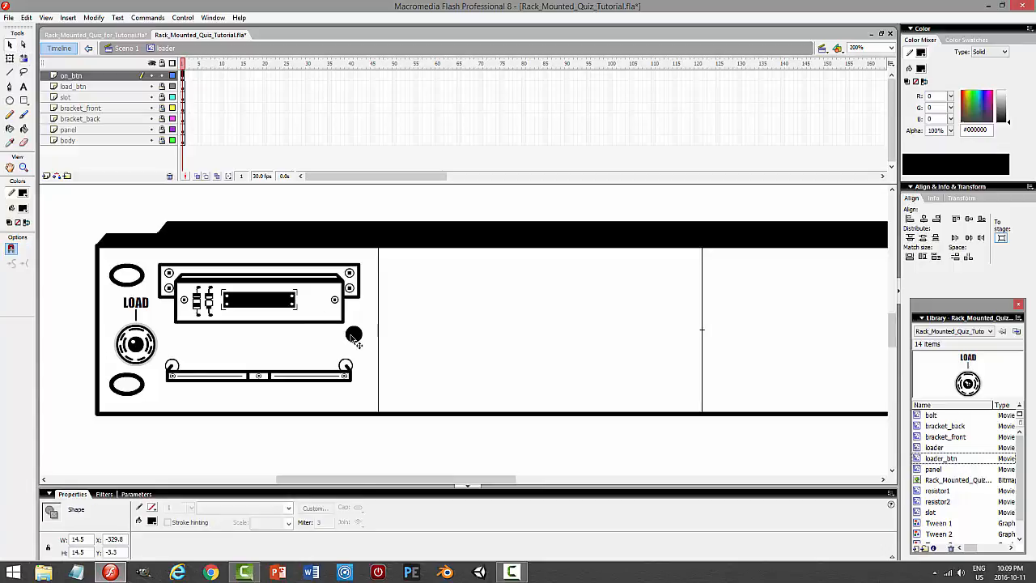
pyautogui.doubleClick(354, 336)
pyautogui.click(374, 339)
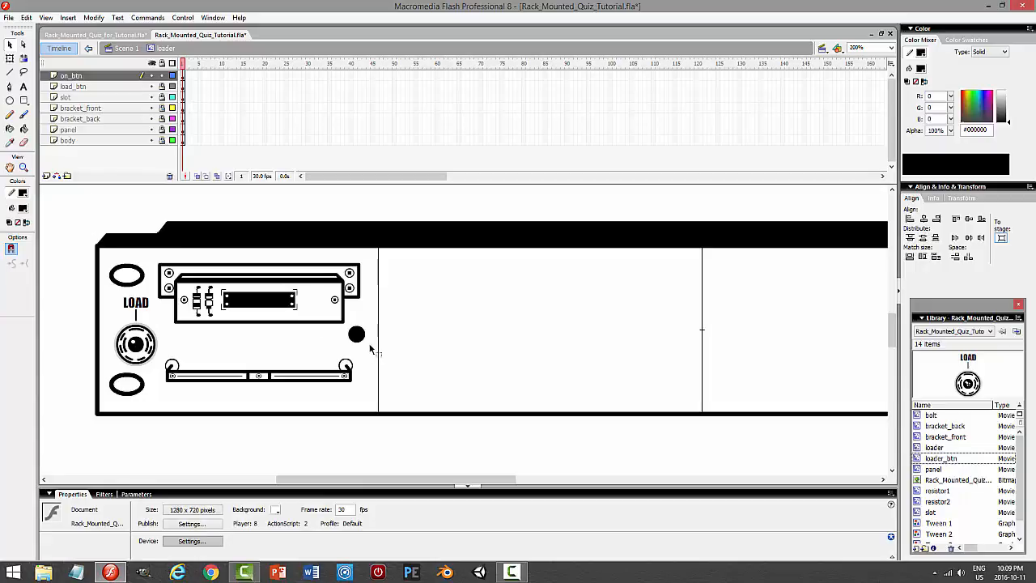
pyautogui.click(361, 333)
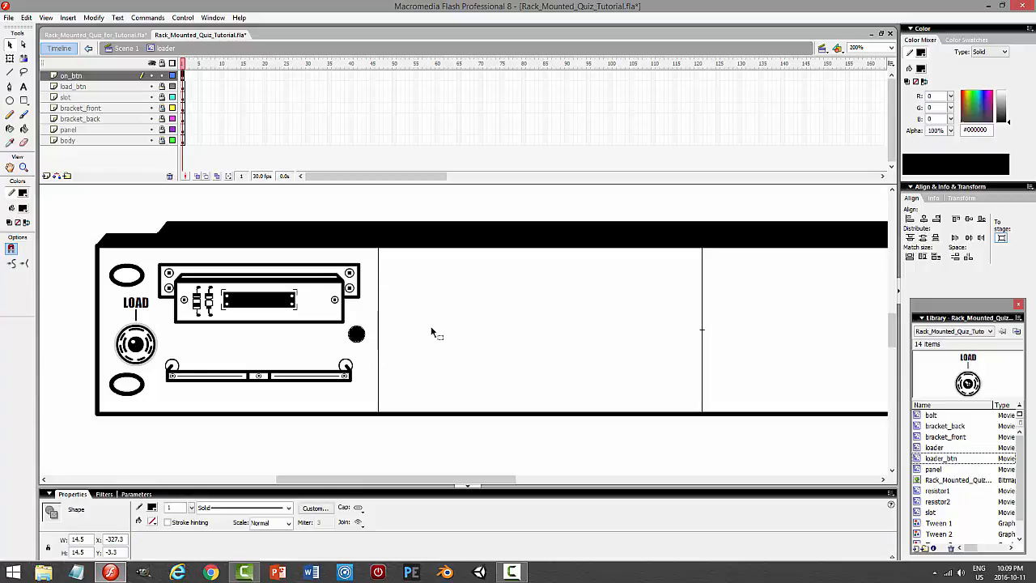
pyautogui.click(432, 332)
# - Duplicate the circle's fill to its left and scale the copy down to about 4.5 px
pyautogui.click(356, 334)
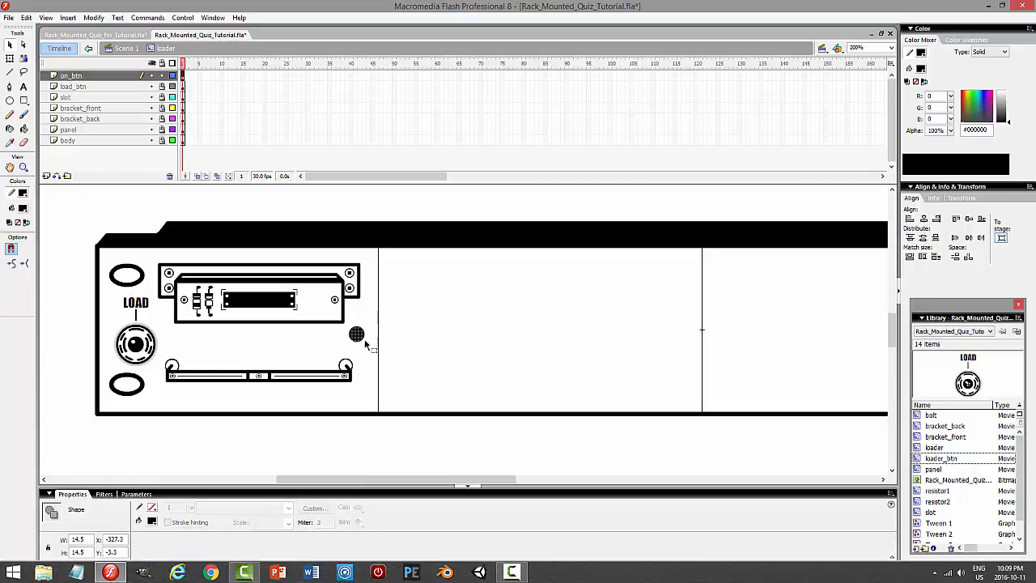
pyautogui.moveTo(358, 338); pyautogui.dragTo(322, 340)
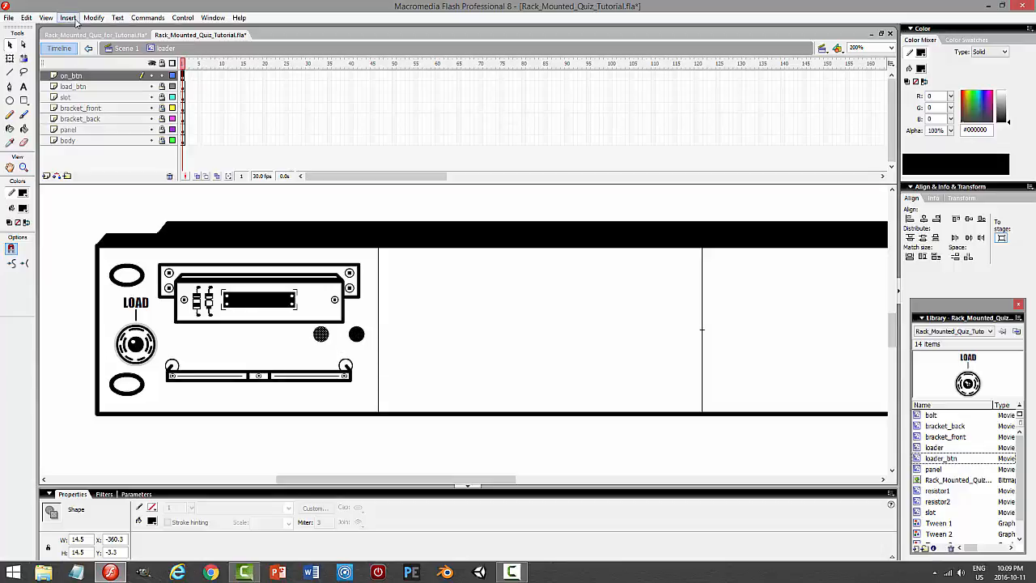
pyautogui.click(10, 58)
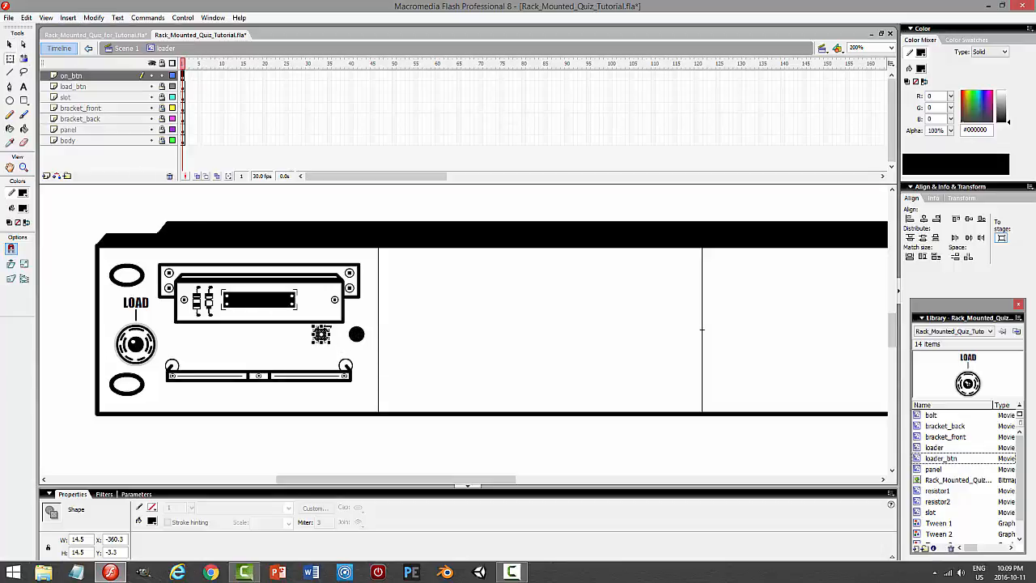
pyautogui.click(891, 47)
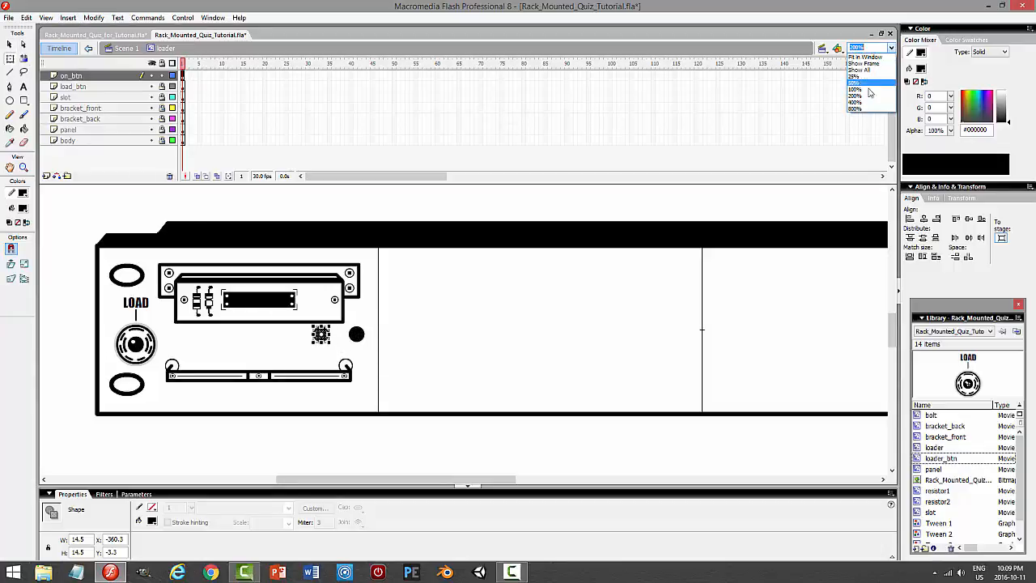
pyautogui.click(860, 84)
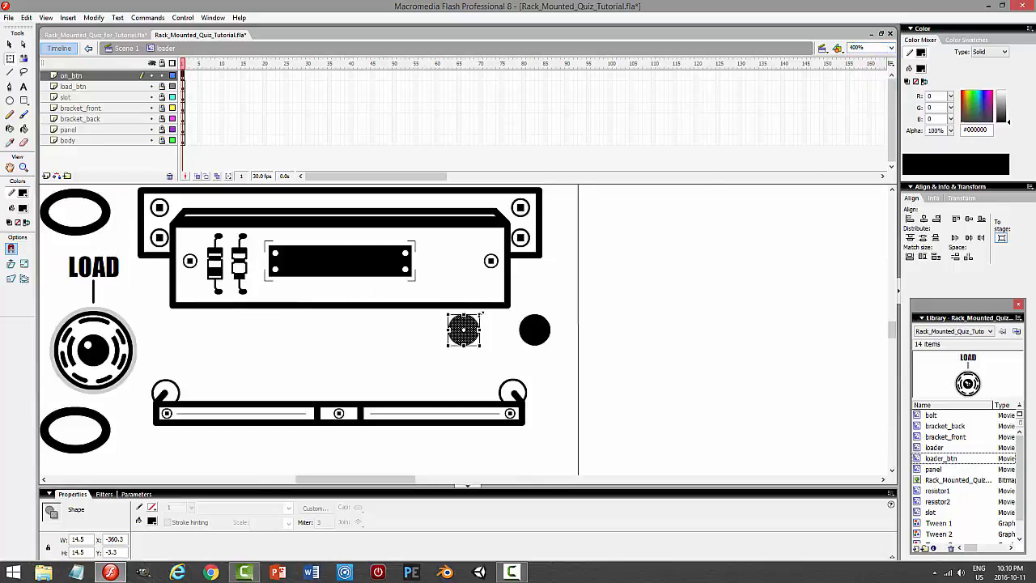
pyautogui.moveTo(479, 314); pyautogui.dragTo(468, 324)
pyautogui.click(9, 45)
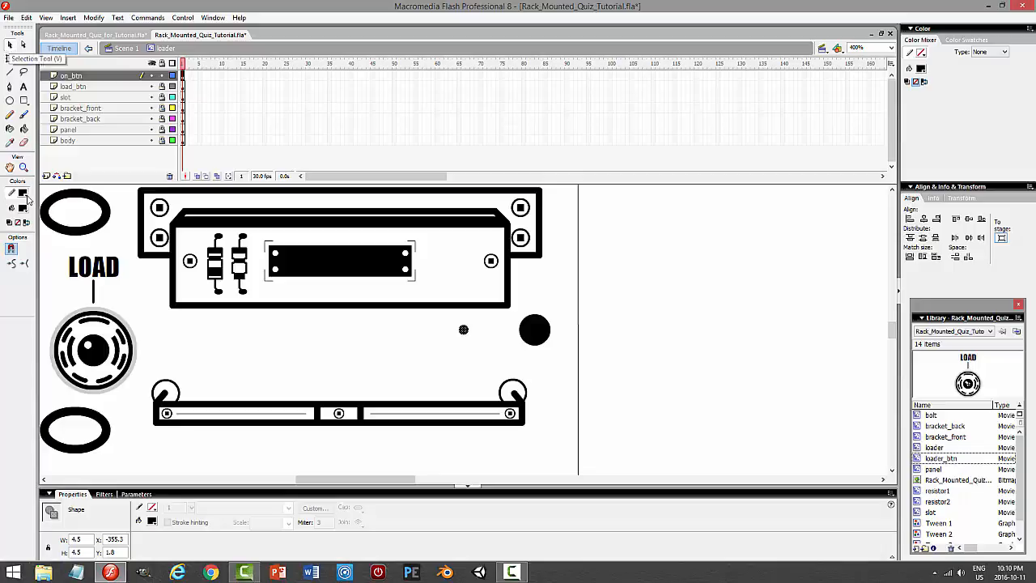
# - Fill the small circle with white (#FFFFFF) and place it on the black circle's upper-left area as a highlight
pyautogui.click(24, 208)
pyautogui.click(17, 270)
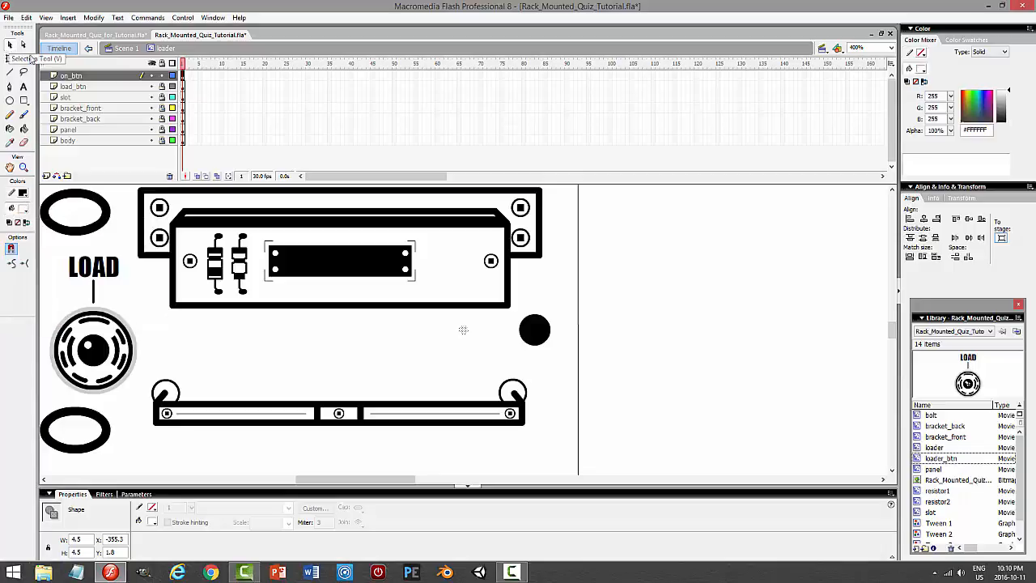
pyautogui.moveTo(465, 335); pyautogui.dragTo(531, 330)
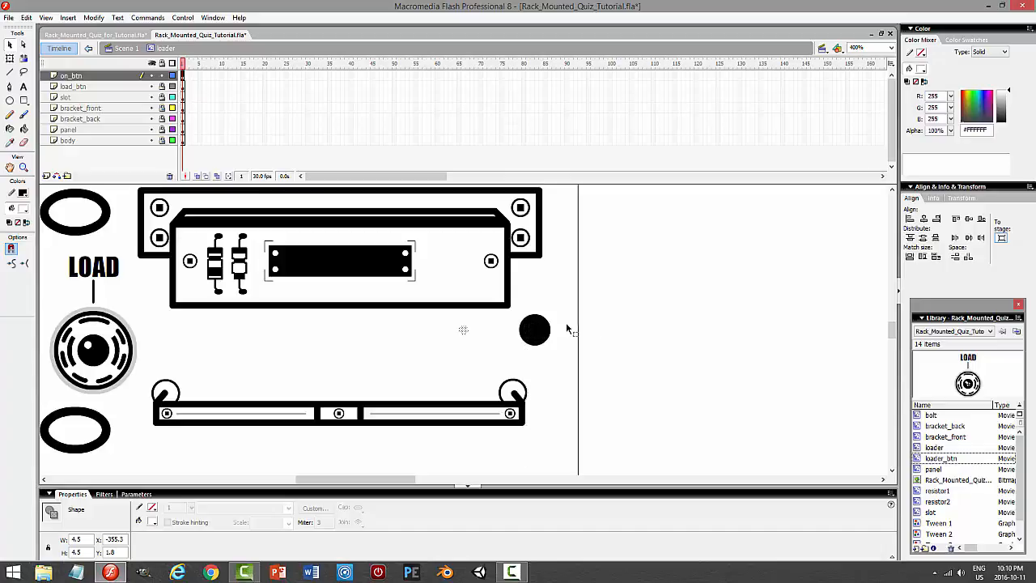
pyautogui.click(640, 308)
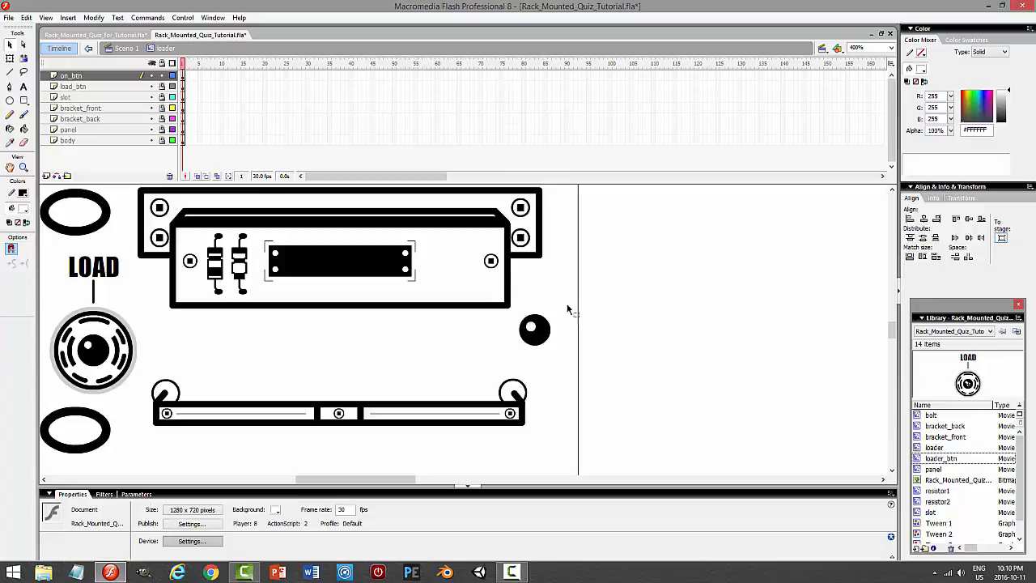
# - Preview the movie, and convert the black circle with its white highlight into a movie clip symbol named on_btn
pyautogui.hotkey('ctrl', 'Return')
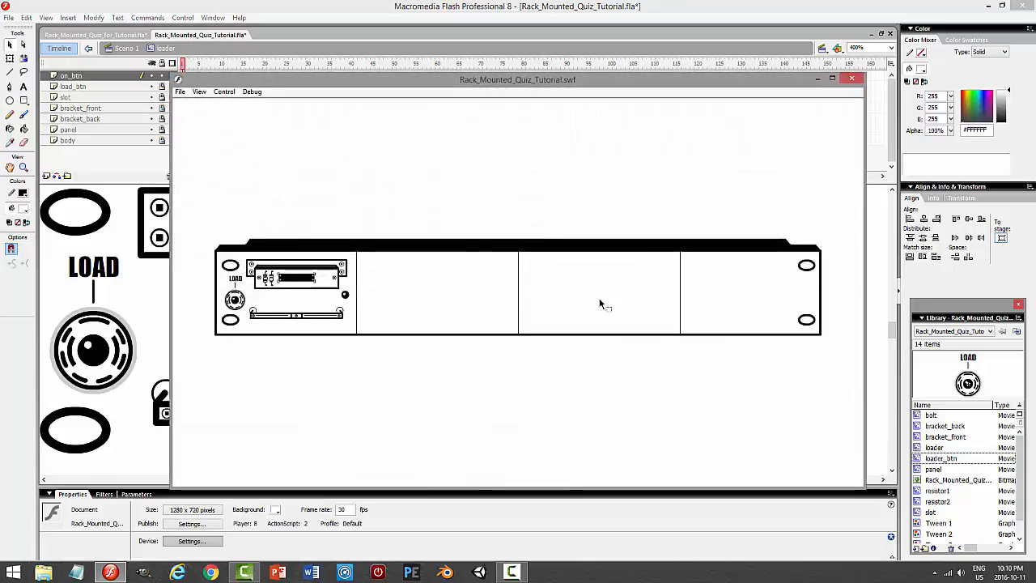
pyautogui.click(852, 82)
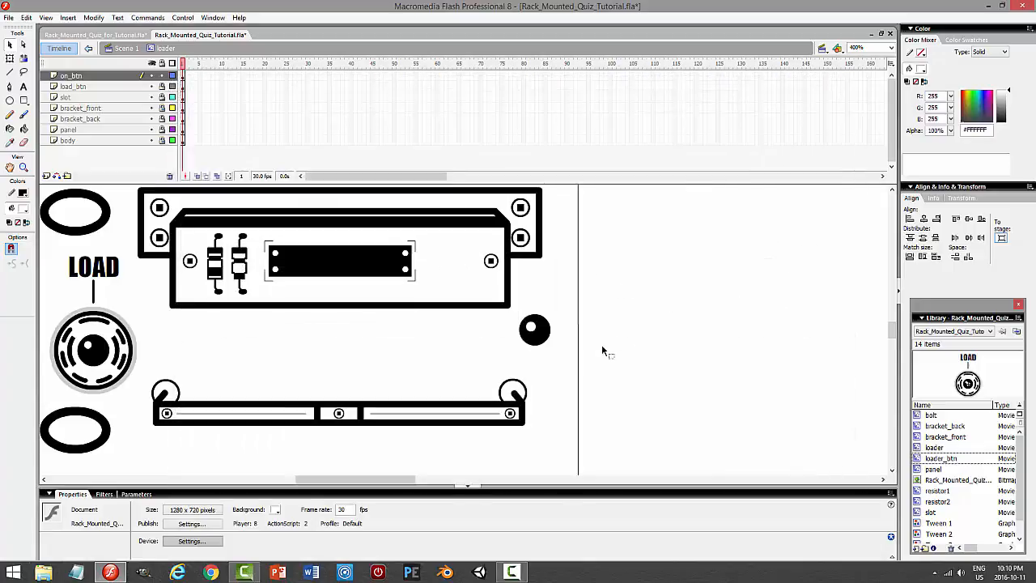
pyautogui.click(544, 337)
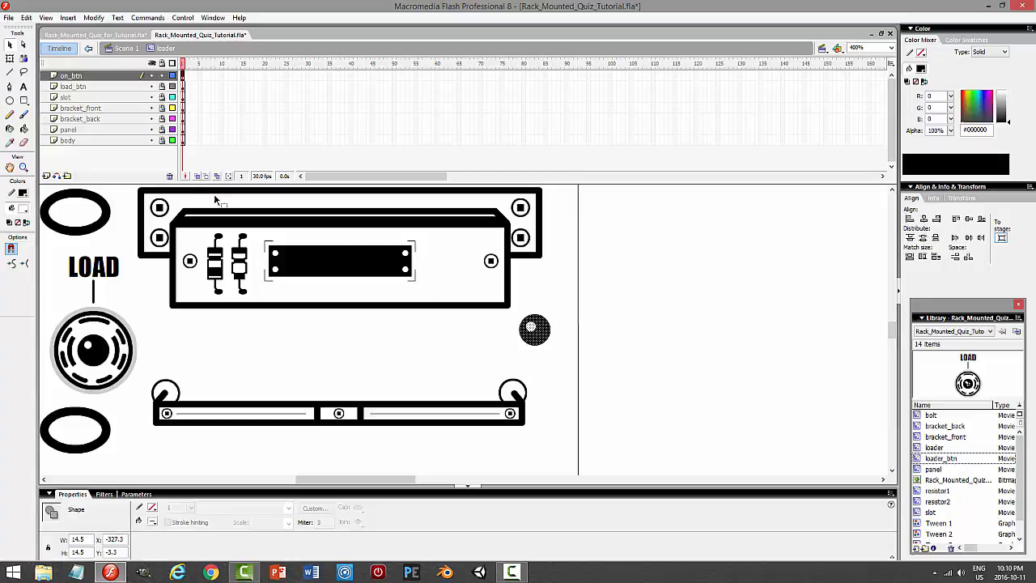
pyautogui.click(93, 17)
pyautogui.click(87, 49)
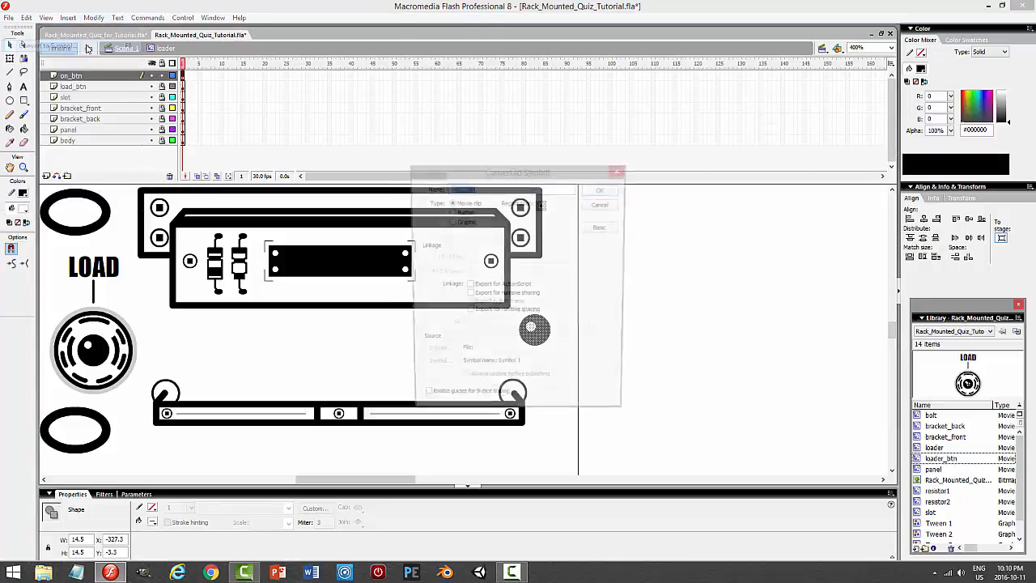
pyautogui.write('on')
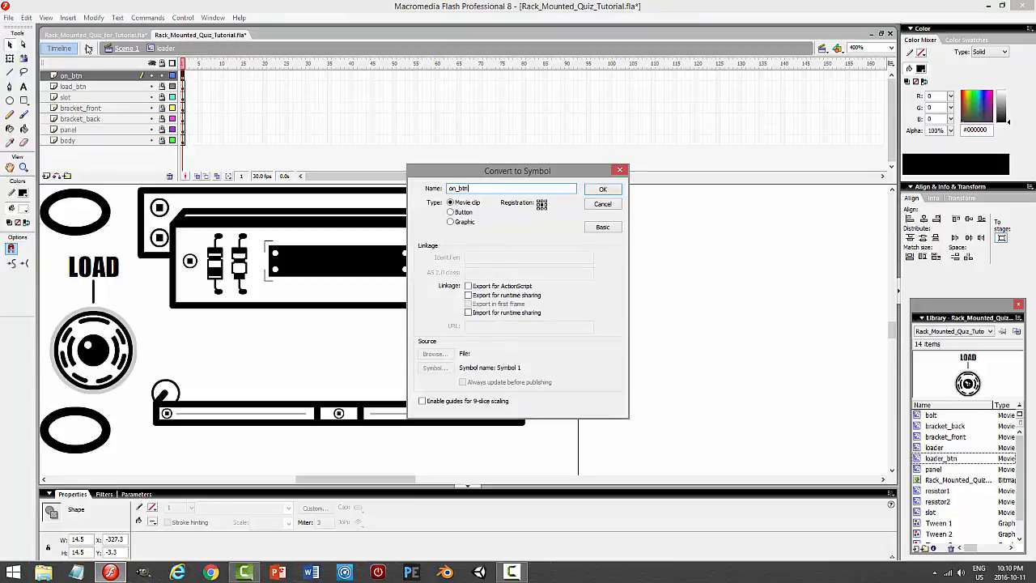
pyautogui.write('_btn')
pyautogui.press('Return')
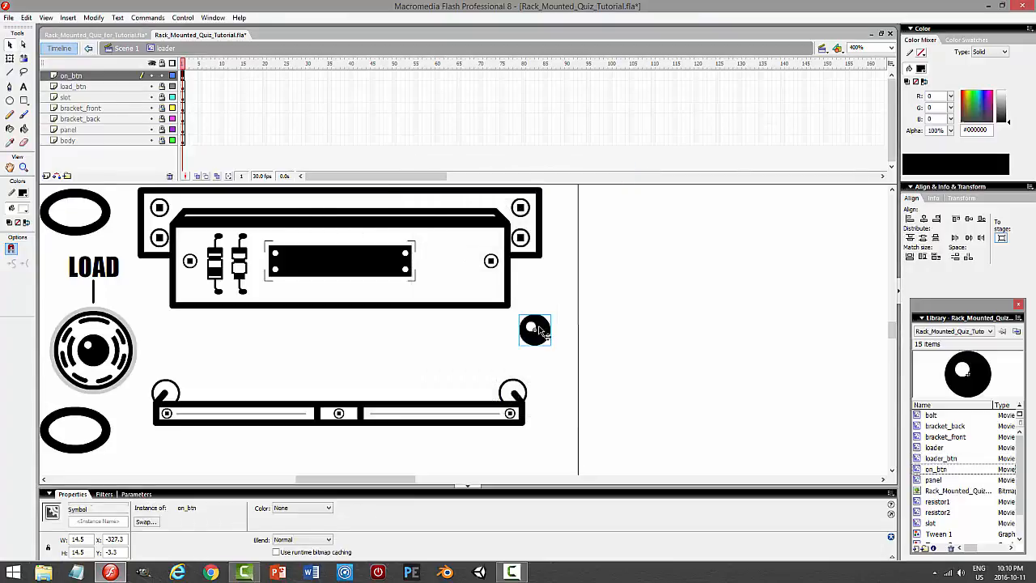
# - Inside the on_btn symbol, lock Layer 1 and paste a copy of the circle artwork in place on a new layer
pyautogui.doubleClick(535, 329)
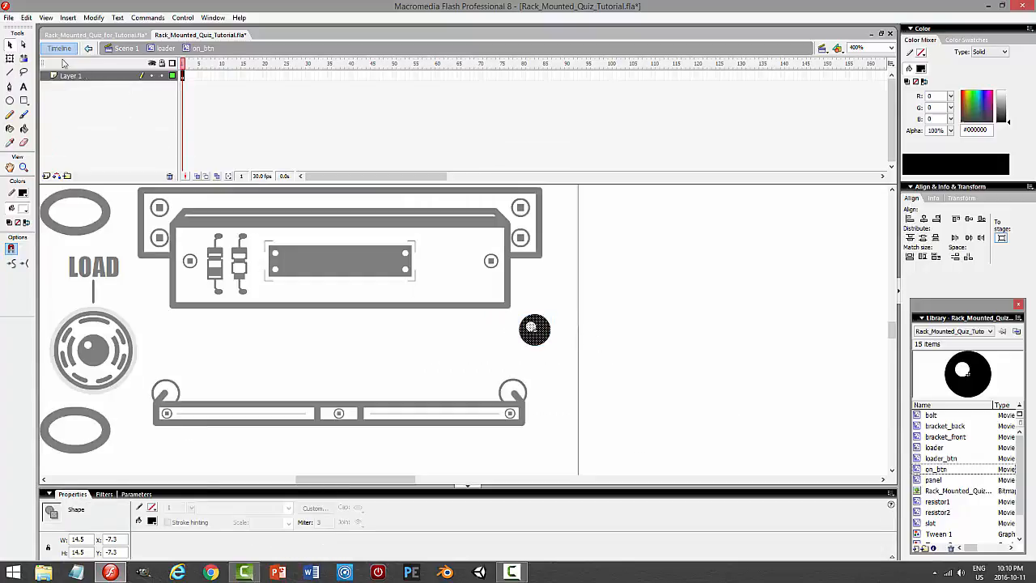
pyautogui.click(27, 18)
pyautogui.click(29, 70)
pyautogui.click(156, 77)
pyautogui.click(46, 176)
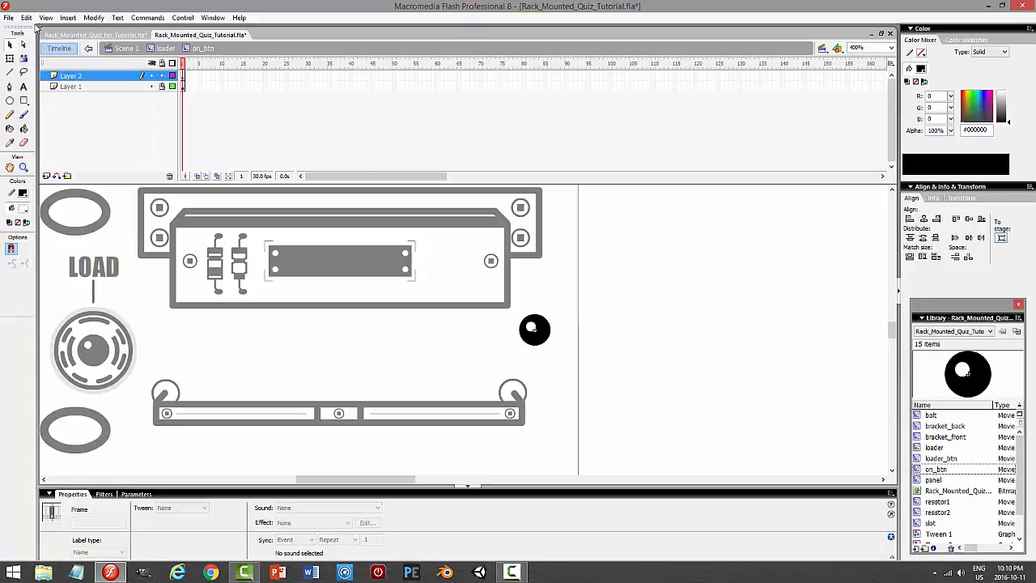
pyautogui.click(27, 18)
pyautogui.click(79, 155)
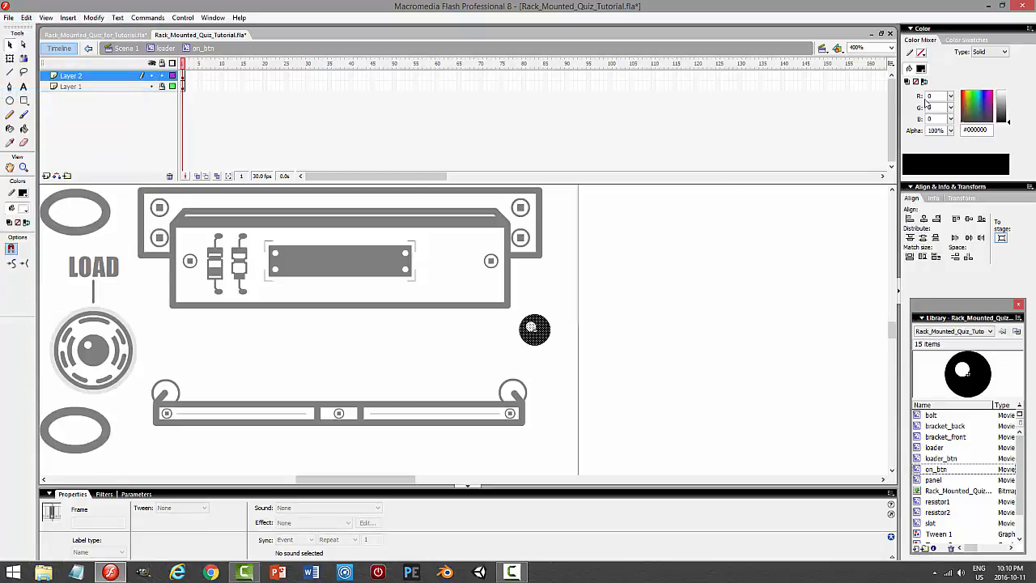
# - Fill the pasted circle with light grey (#CCCCCC) and move Layer 2 beneath Layer 1
pyautogui.click(920, 69)
pyautogui.click(915, 140)
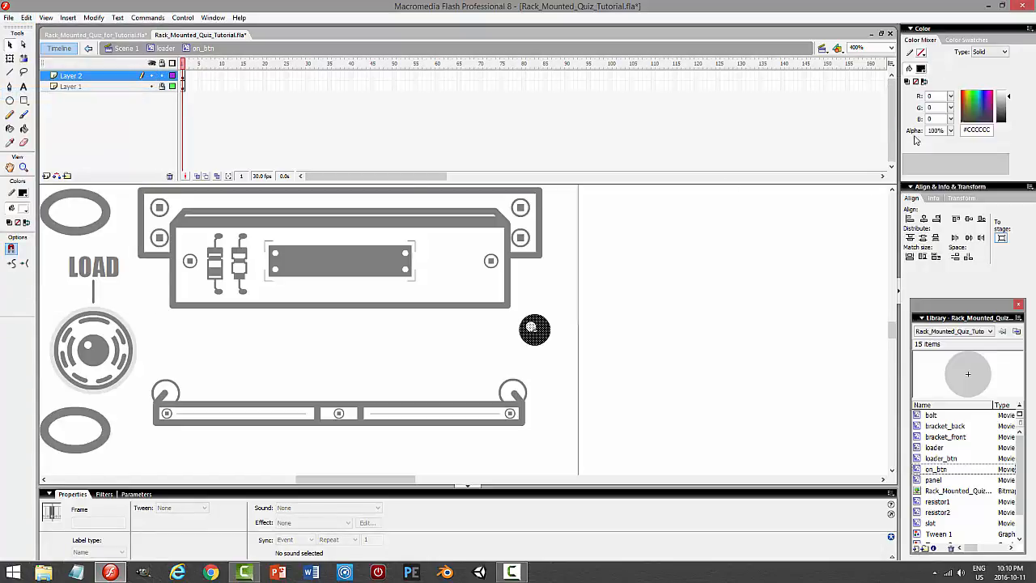
pyautogui.moveTo(123, 79); pyautogui.dragTo(121, 92)
# - Scale the grey circle up evenly around its centre to about 17 px wide and preview the movie
pyautogui.click(10, 58)
pyautogui.click(534, 327)
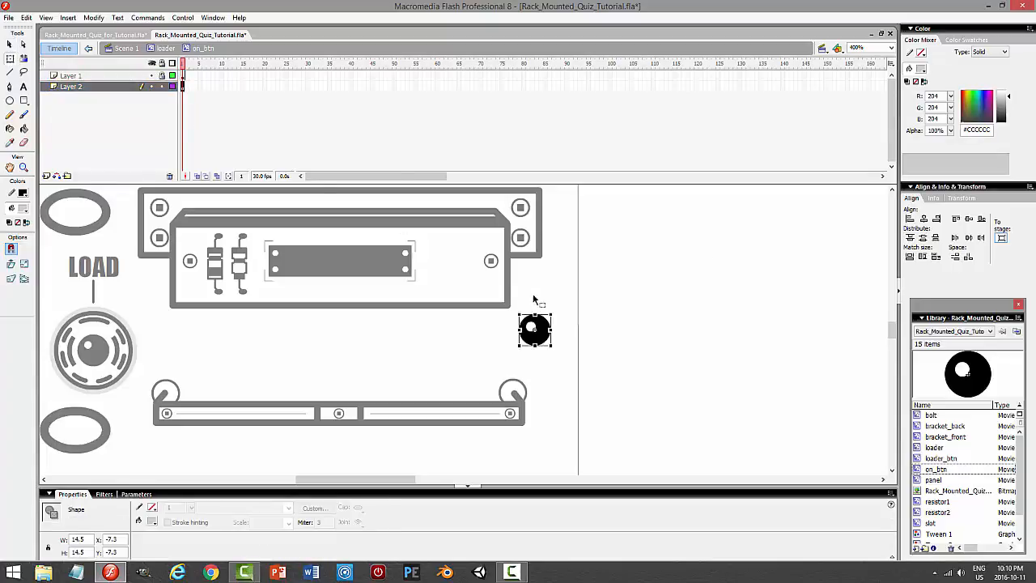
pyautogui.moveTo(550, 314); pyautogui.dragTo(557, 308)
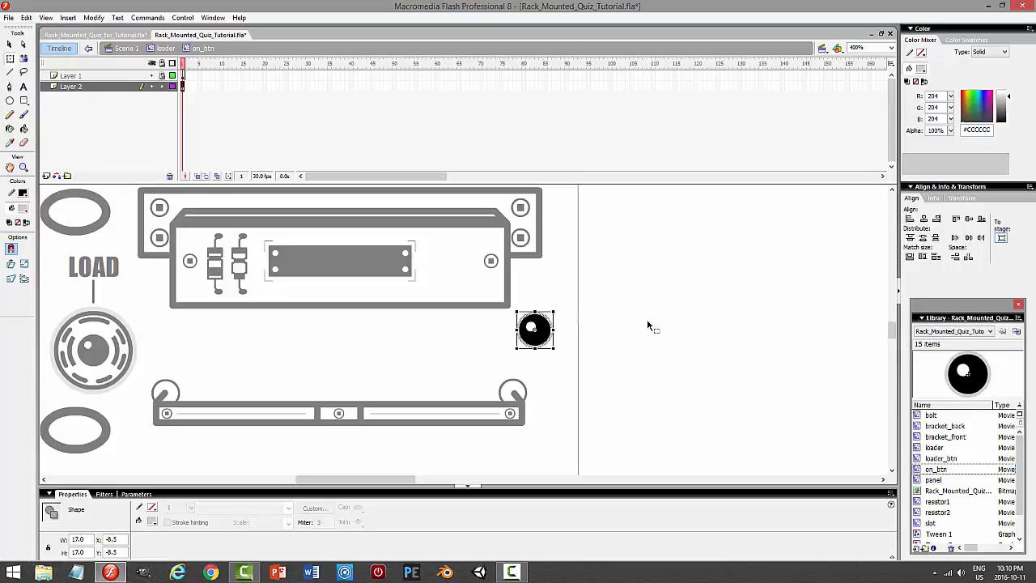
pyautogui.click(647, 318)
pyautogui.hotkey('ctrl', 'Return')
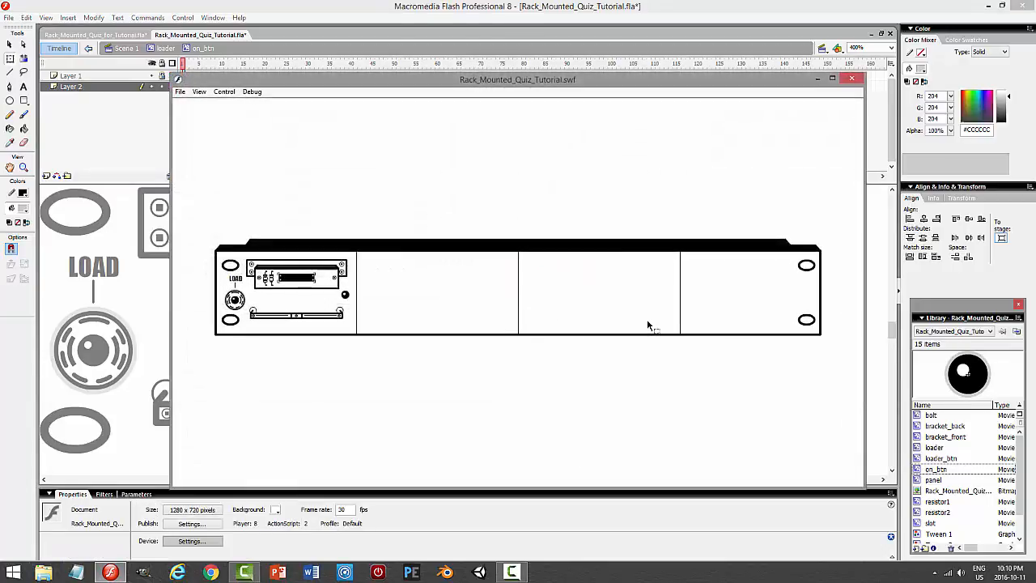
pyautogui.click(856, 79)
# - Enlarge the grey backing circle on Layer 2 to about 19 px and test the movie again
pyautogui.click(81, 85)
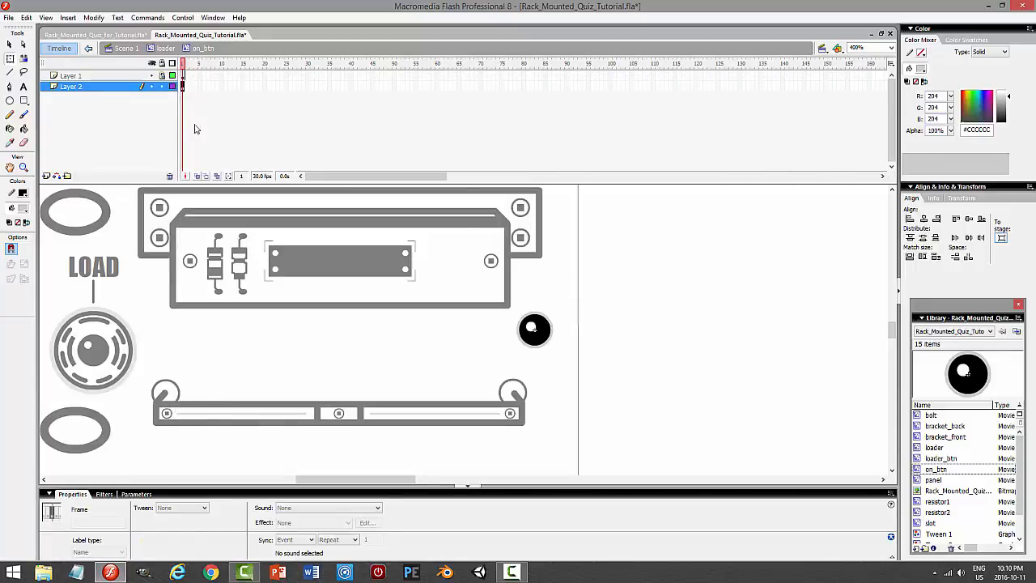
pyautogui.moveTo(554, 310); pyautogui.dragTo(551, 311)
pyautogui.hotkey('ctrl', 'Return')
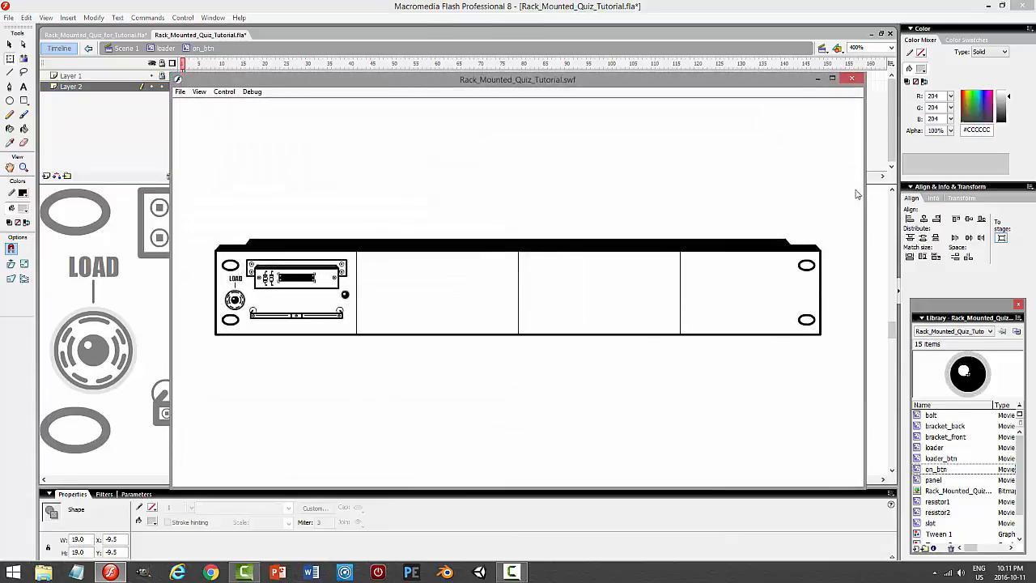
pyautogui.click(855, 82)
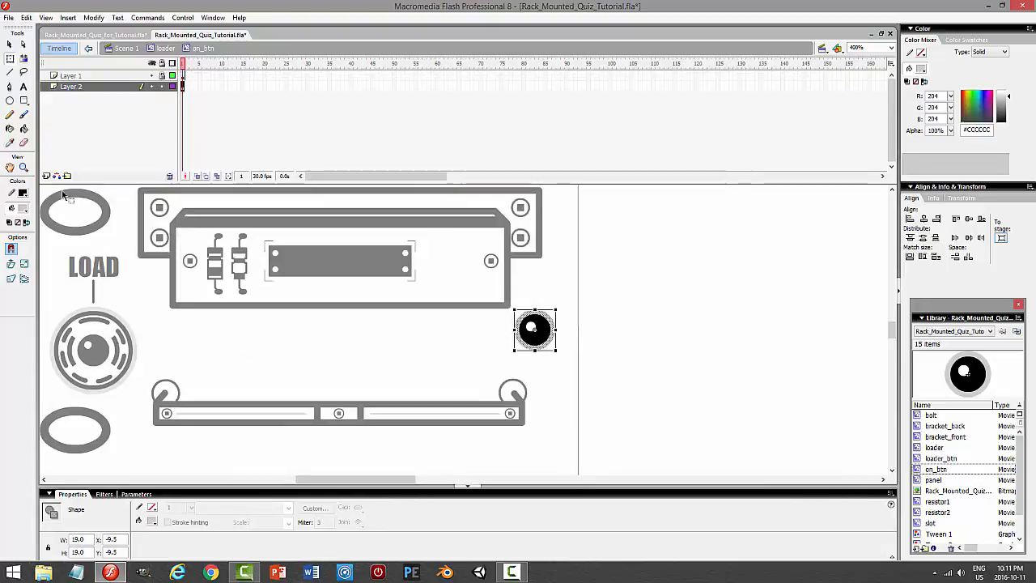
# - Move the on_btn clip slightly down and right within loader, and shrink its grey backing circle a little, checking it in a movie preview
pyautogui.click(165, 48)
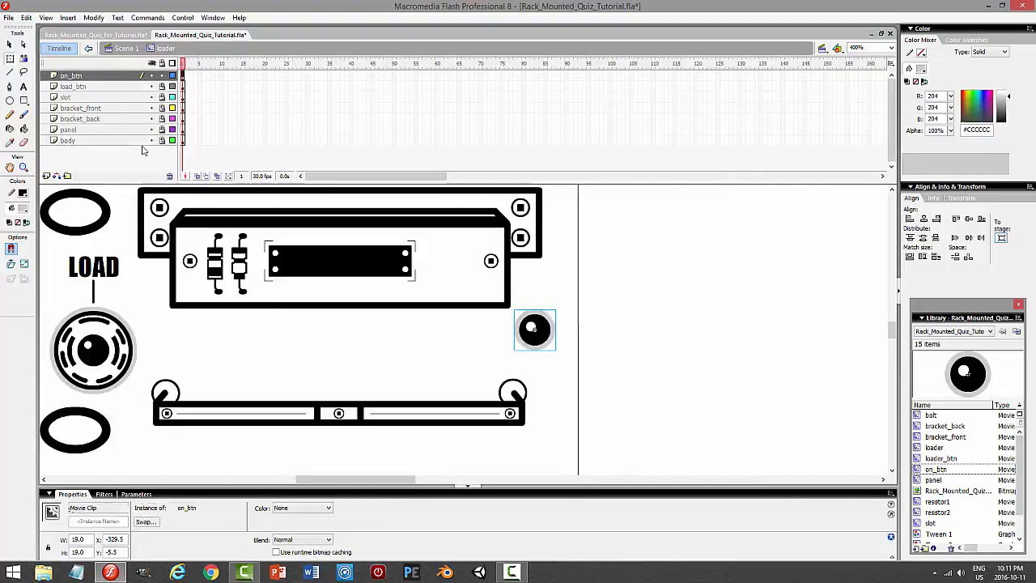
pyautogui.moveTo(531, 332); pyautogui.dragTo(538, 352)
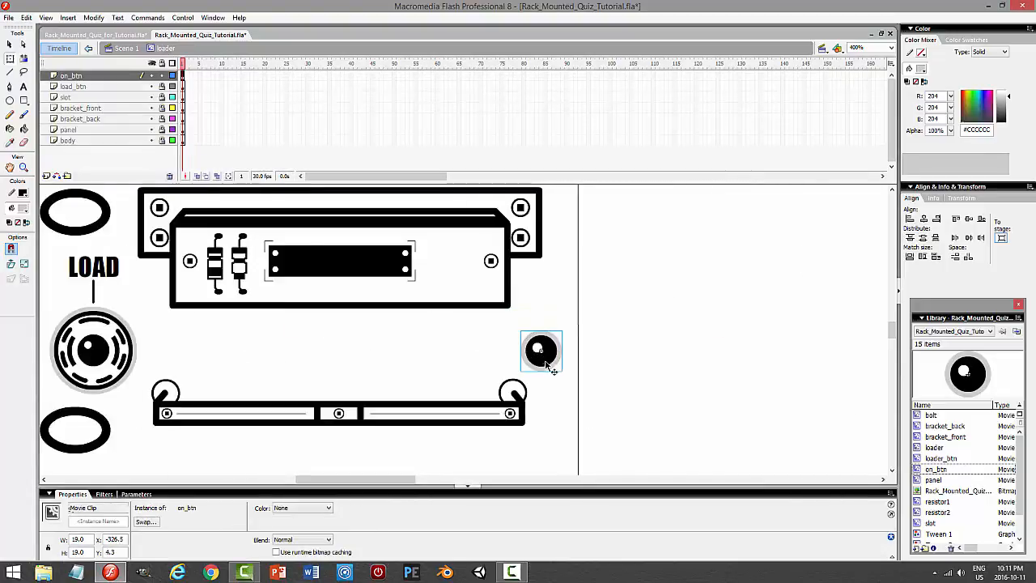
pyautogui.doubleClick(544, 354)
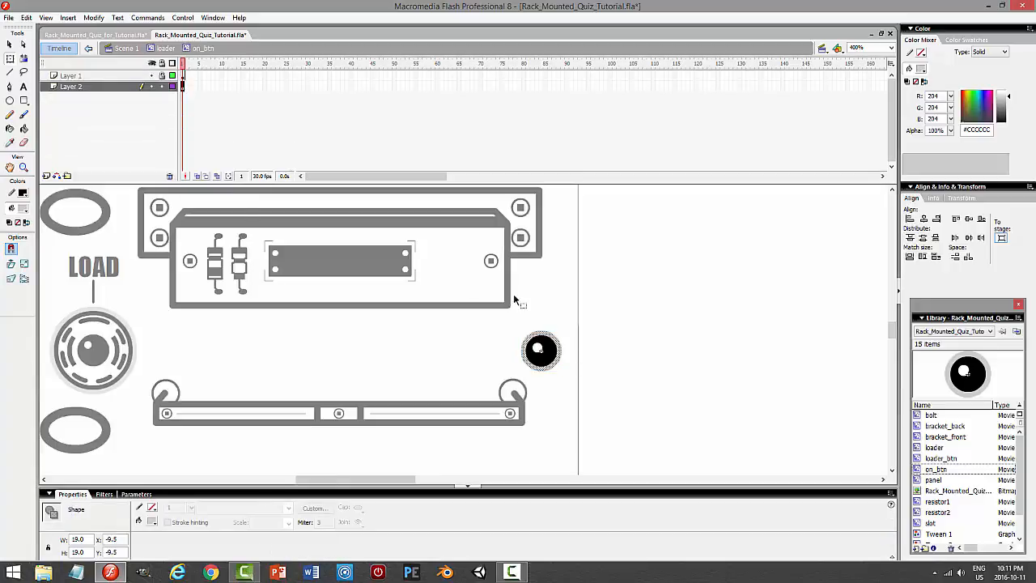
pyautogui.click(118, 87)
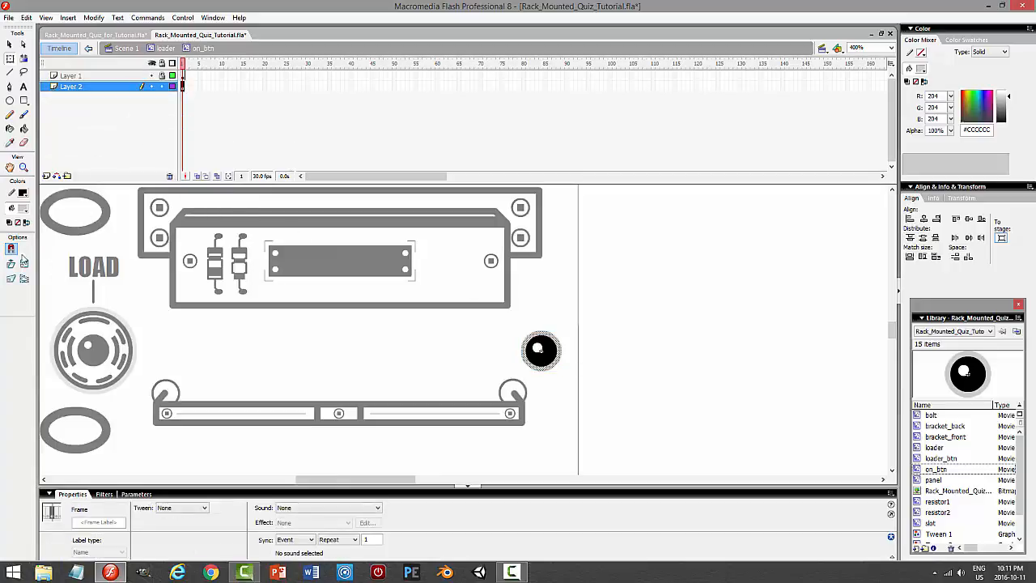
pyautogui.click(534, 344)
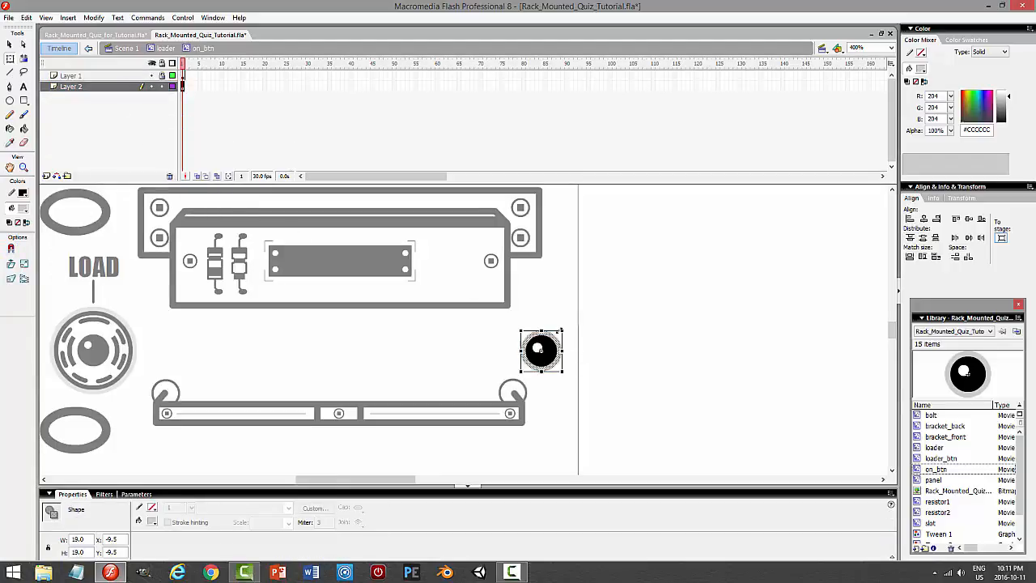
pyautogui.moveTo(562, 331); pyautogui.dragTo(560, 332)
pyautogui.click(651, 319)
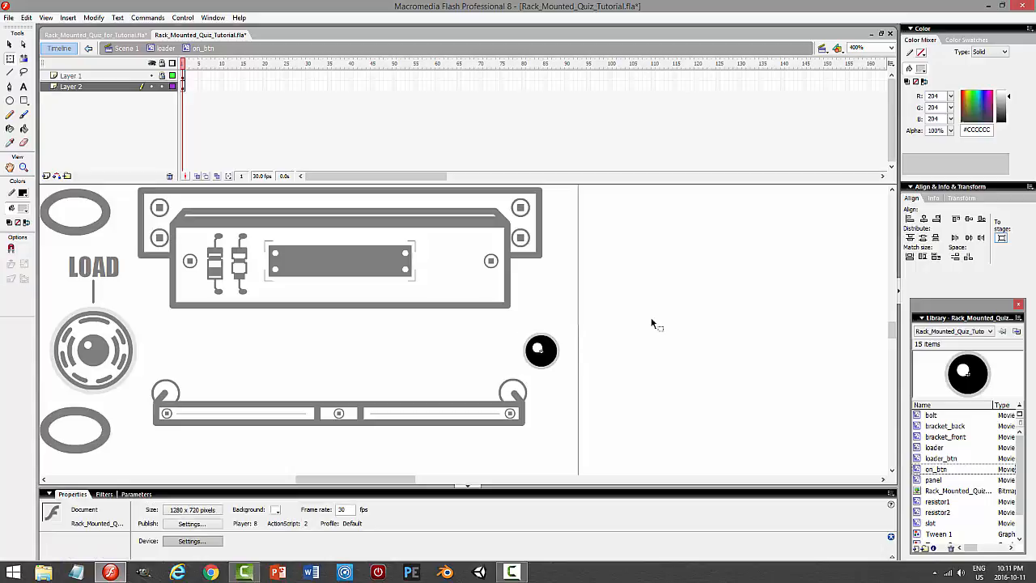
pyautogui.hotkey('ctrl', 'Return')
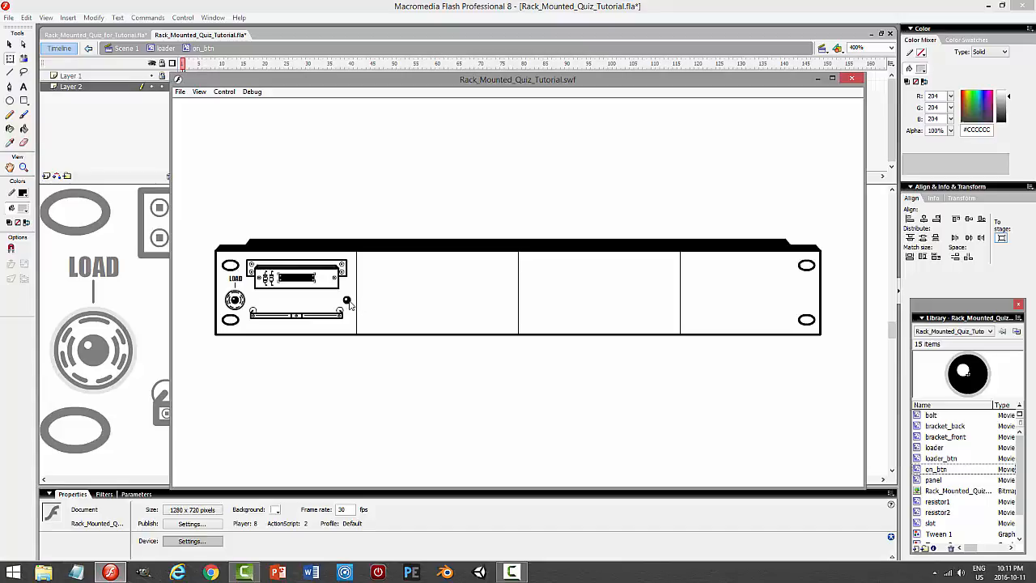
pyautogui.click(852, 78)
# - Lock Layer 2 and, on a new layer above Layer 1, draw a black leader line straight up from the button ending in a short diagonal
pyautogui.click(161, 87)
pyautogui.click(72, 76)
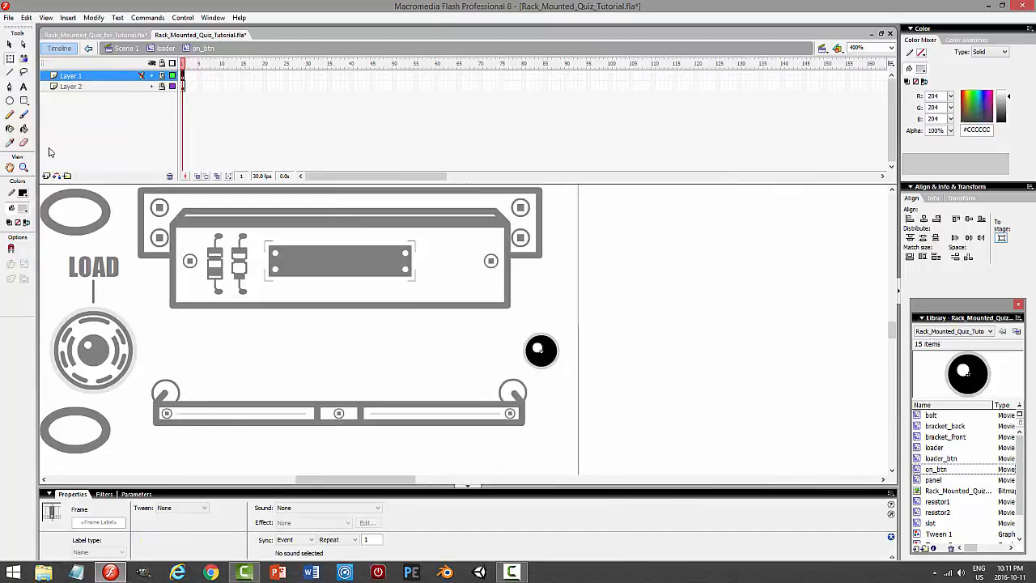
pyautogui.click(46, 176)
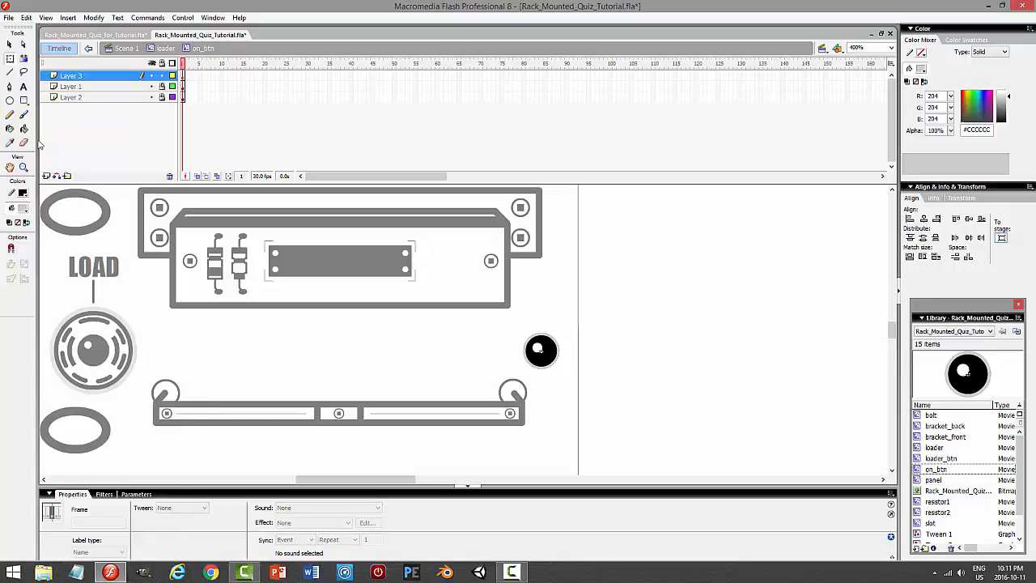
pyautogui.click(10, 72)
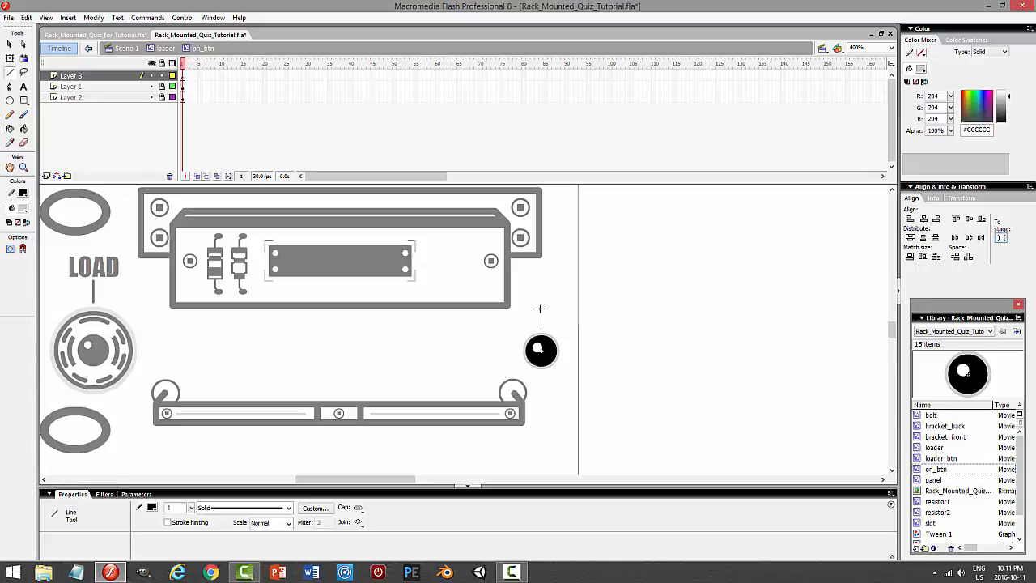
pyautogui.moveTo(540, 330); pyautogui.dragTo(540, 308)
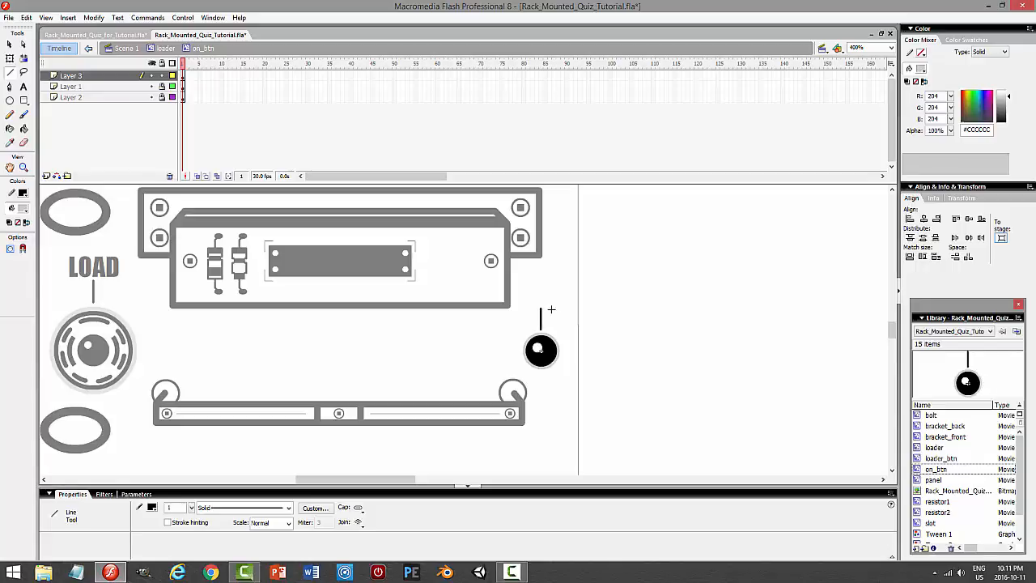
pyautogui.moveTo(540, 309); pyautogui.dragTo(552, 296)
pyautogui.click(9, 45)
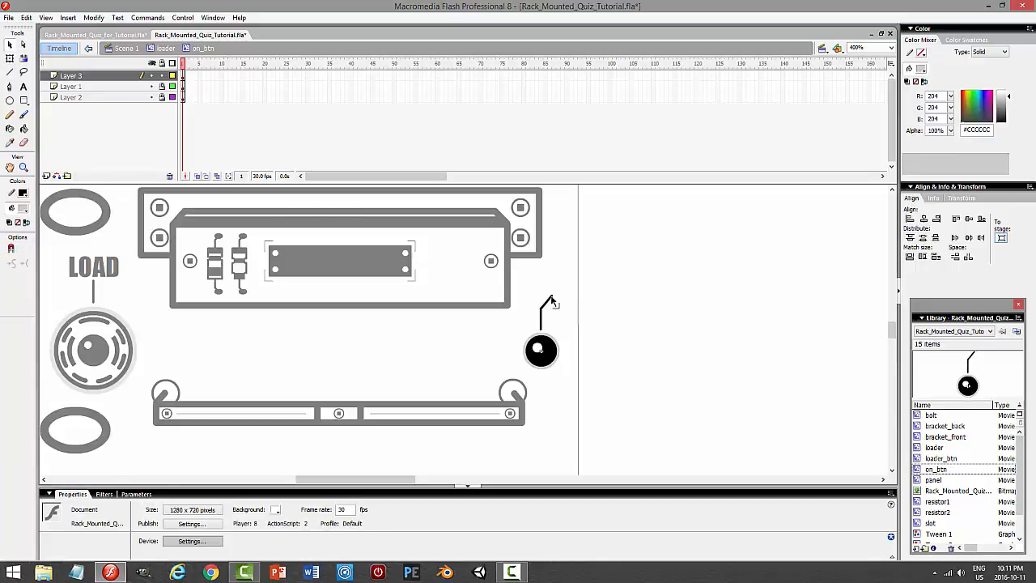
pyautogui.moveTo(553, 296); pyautogui.dragTo(556, 297)
# - Add the static text "ON" in Impact 12 above the leader line and colour it black
pyautogui.click(24, 86)
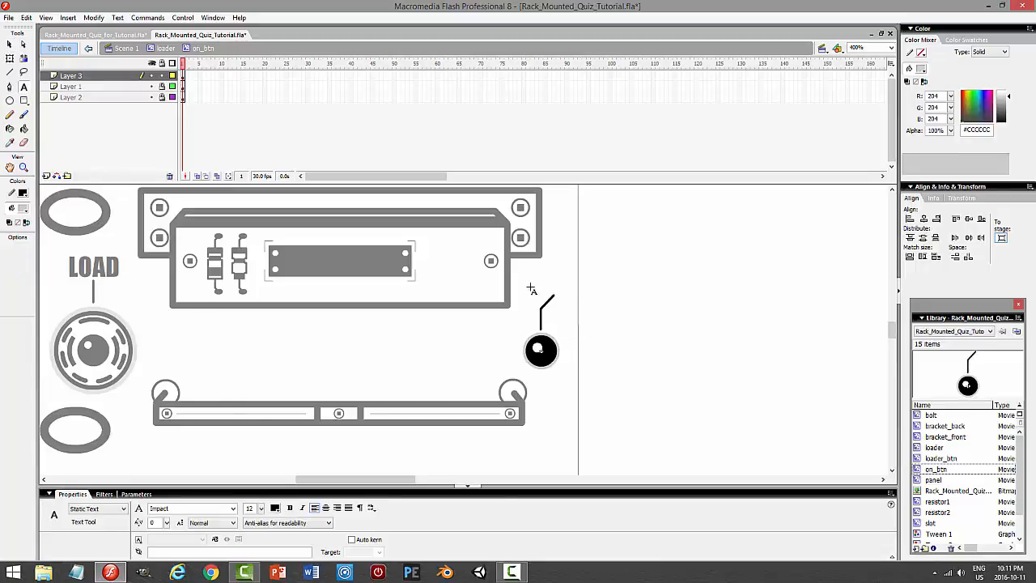
pyautogui.moveTo(536, 281); pyautogui.dragTo(551, 295)
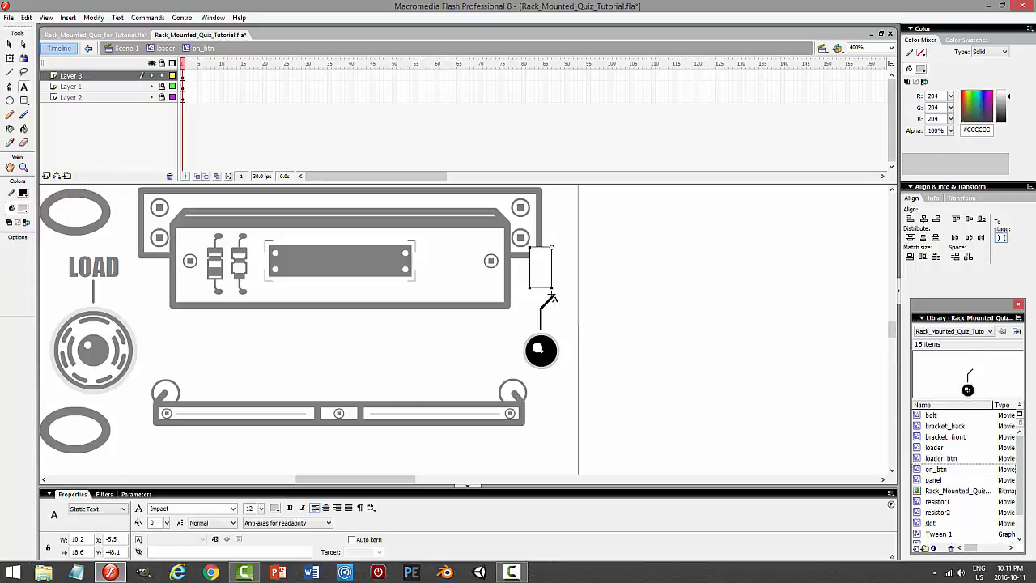
pyautogui.write('ON')
pyautogui.press('Escape')
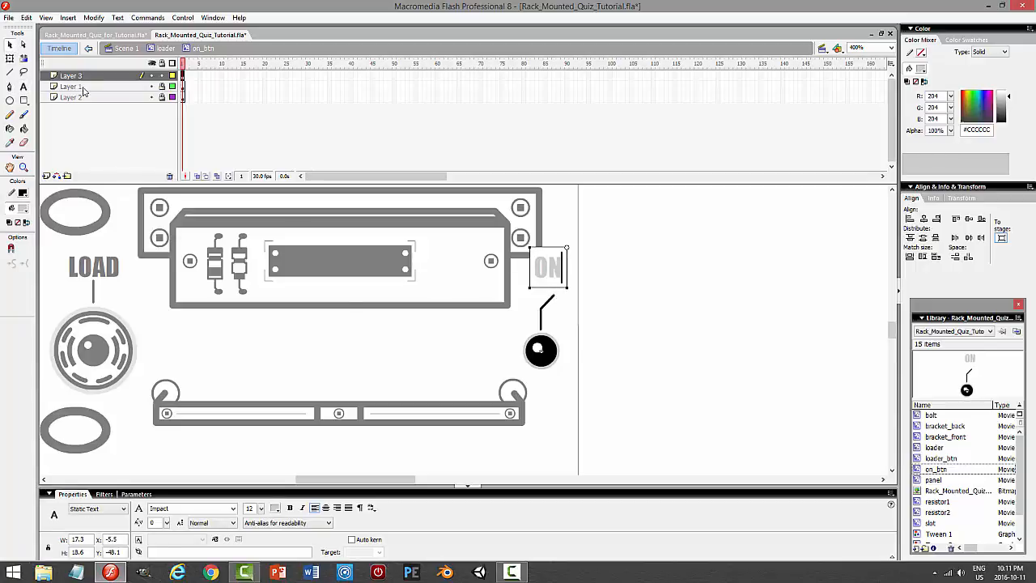
pyautogui.click(276, 507)
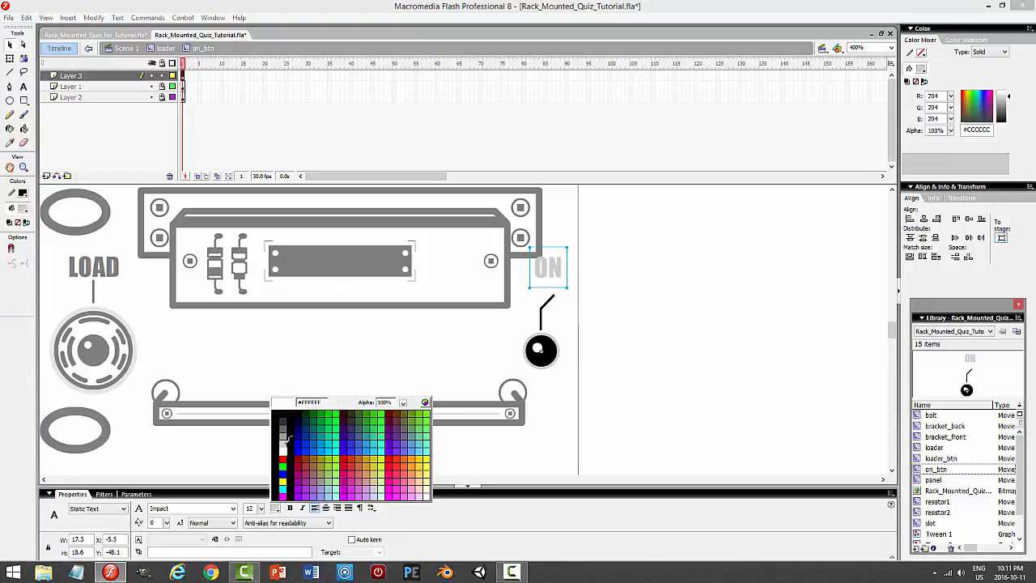
pyautogui.click(283, 418)
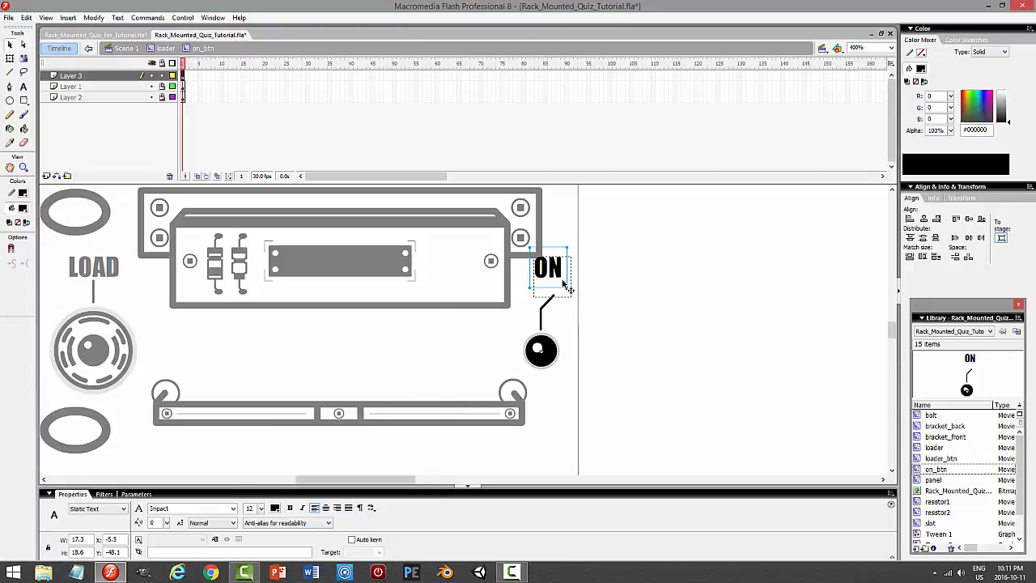
# - Move the ON label down and right to sit just above the leader line's diagonal end, and preview the movie
pyautogui.moveTo(566, 286); pyautogui.dragTo(573, 300)
pyautogui.press('Down')
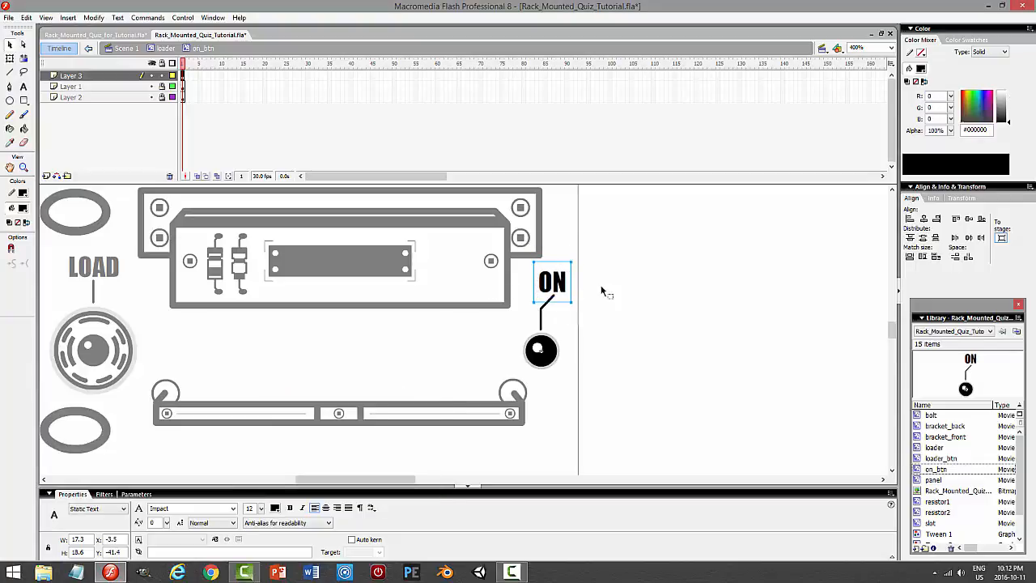
pyautogui.hotkey('ctrl', 'Return')
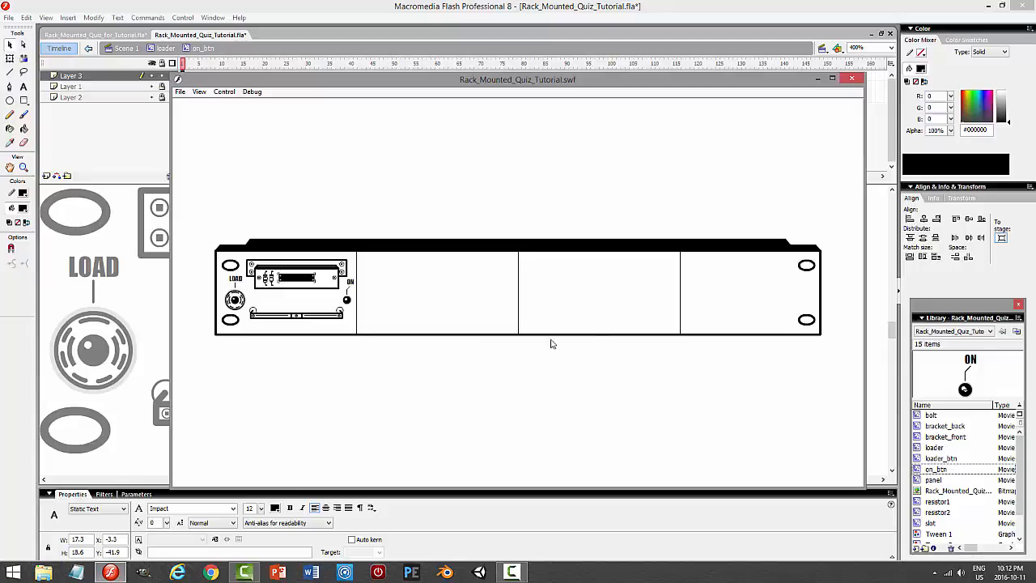
# - Close the movie preview, lock Layer 3 of the on_btn clip, and return to editing the loader clip
pyautogui.click(851, 79)
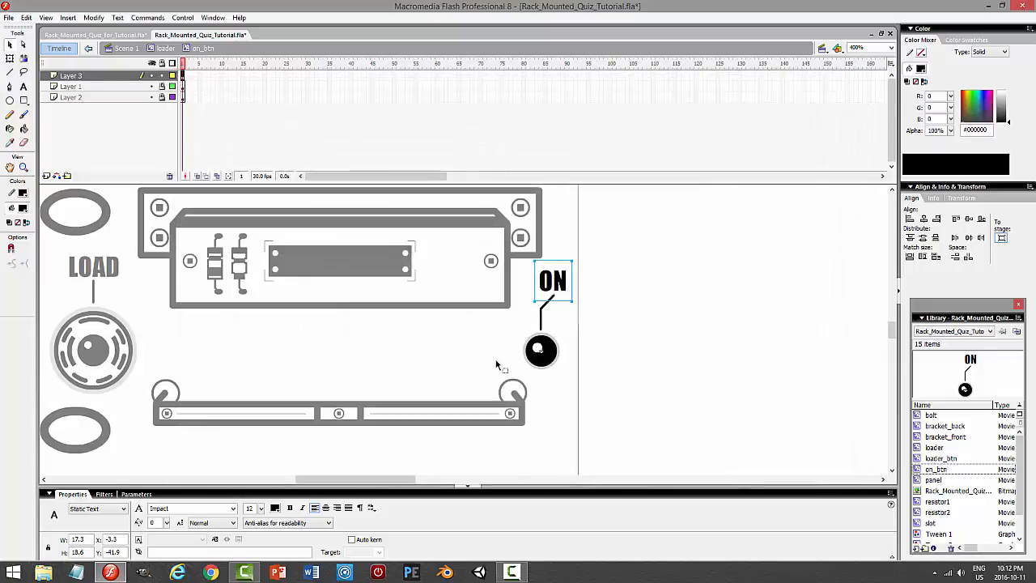
pyautogui.click(542, 326)
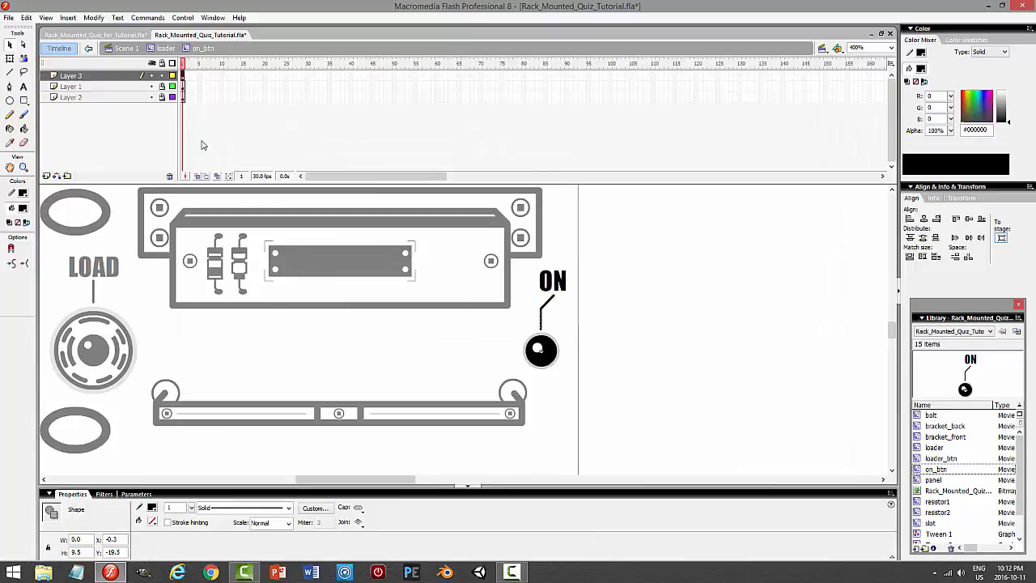
pyautogui.click(161, 76)
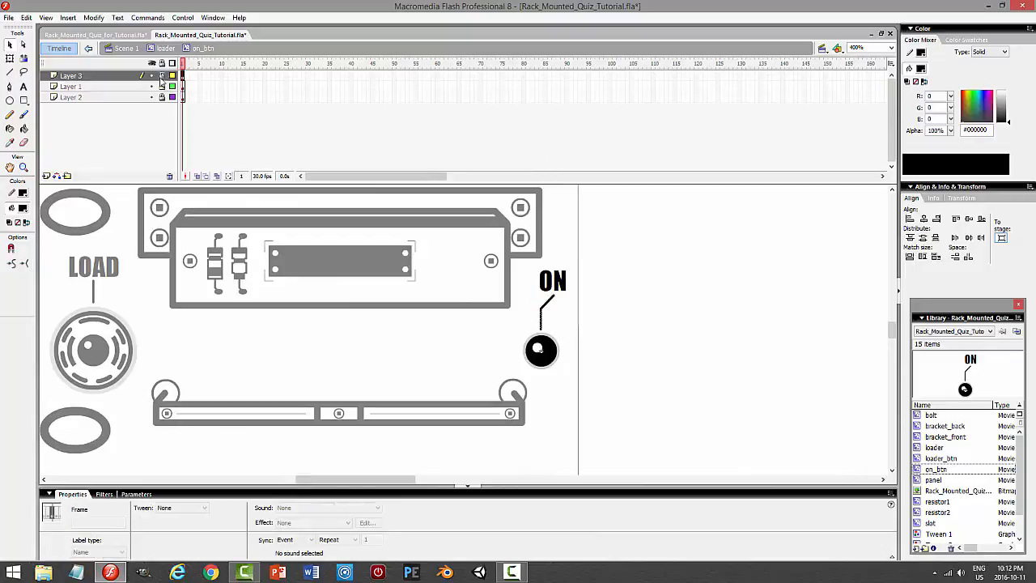
pyautogui.doubleClick(626, 276)
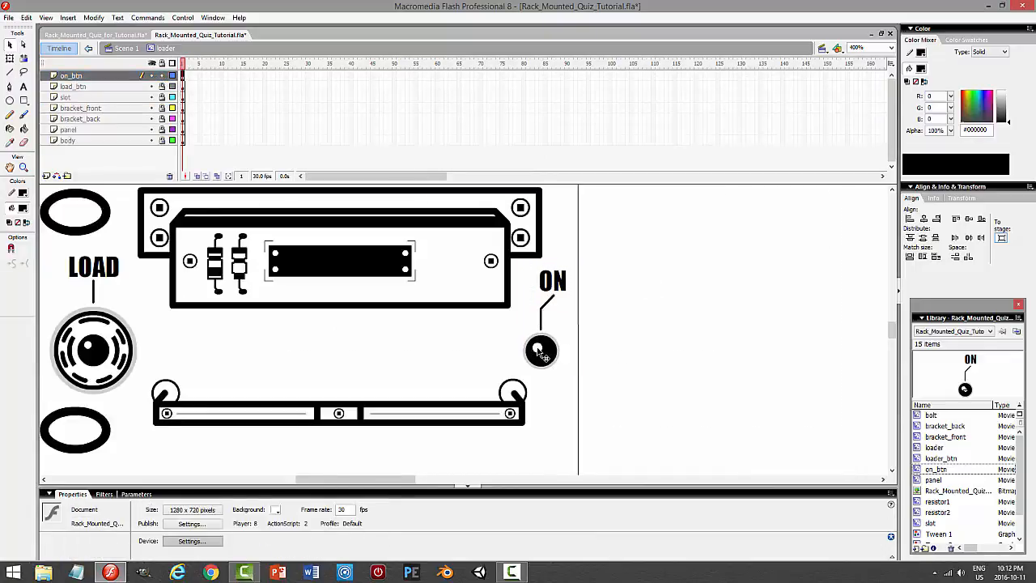
# - Move the on_btn instance slightly left and down within the loader clip, and preview the movie
pyautogui.moveTo(543, 350); pyautogui.dragTo(534, 354)
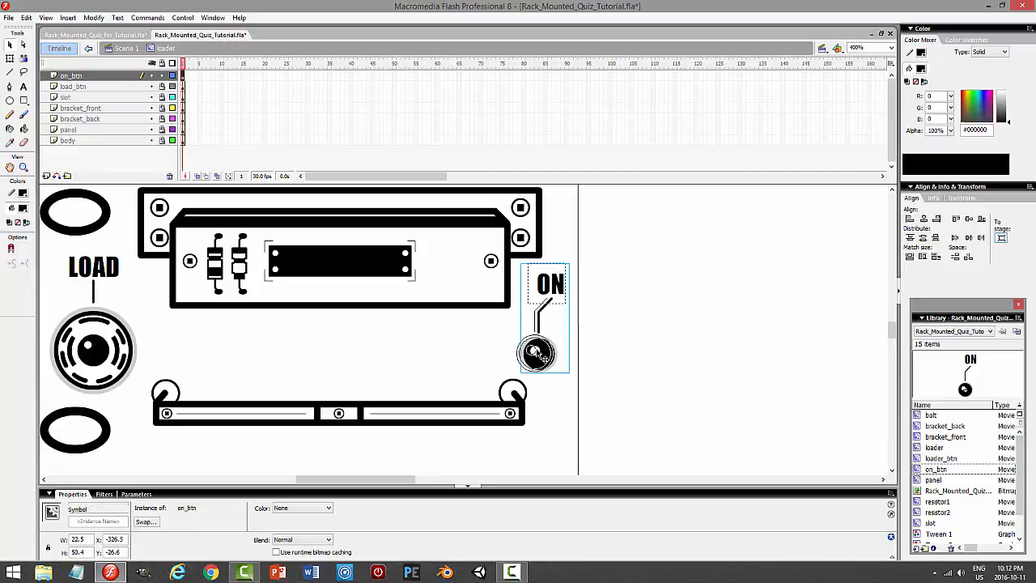
pyautogui.click(702, 332)
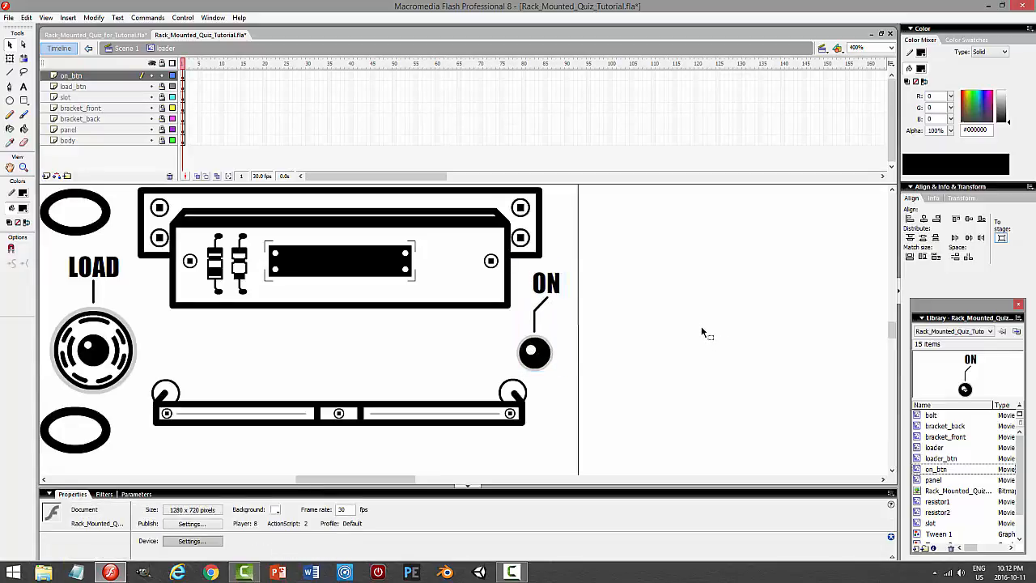
pyautogui.hotkey('ctrl', 'Return')
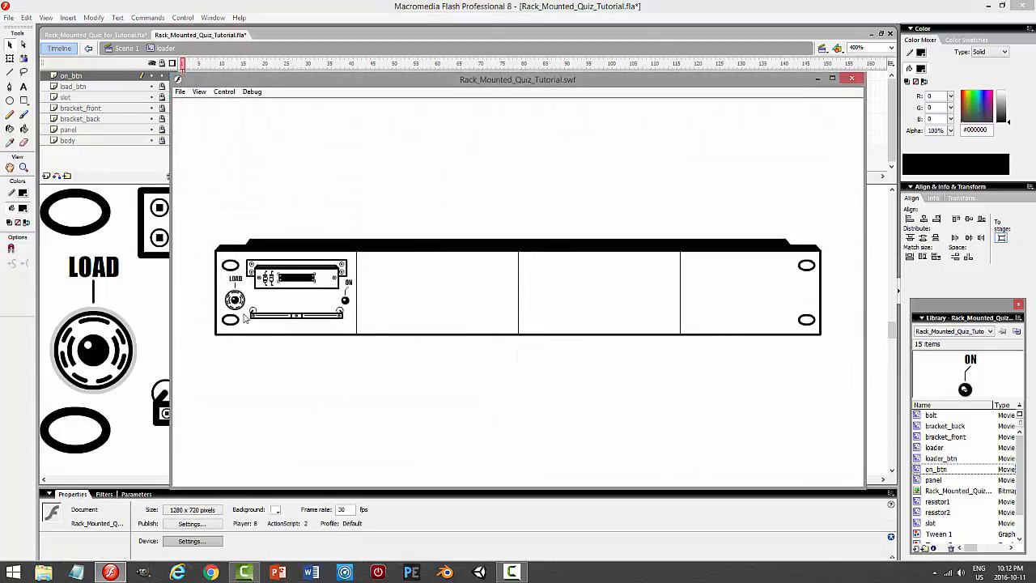